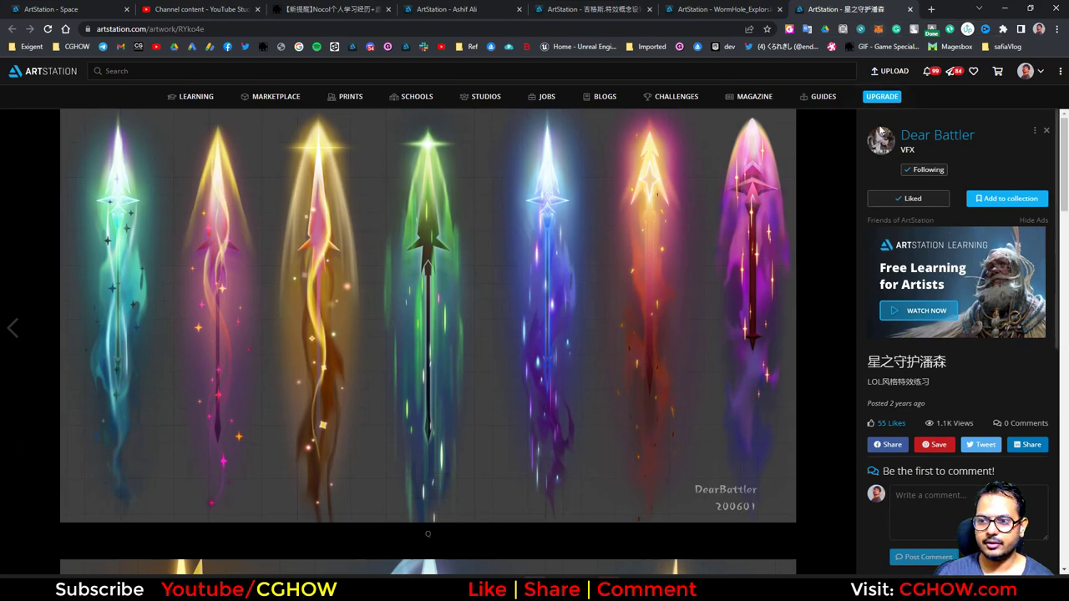
Step: Look through the ArtStation spear effect concept images for colour, shape and trail references
{"action": "scroll", "coordinate": [456, 320], "scroll_direction": "down", "scroll_amount": 14}
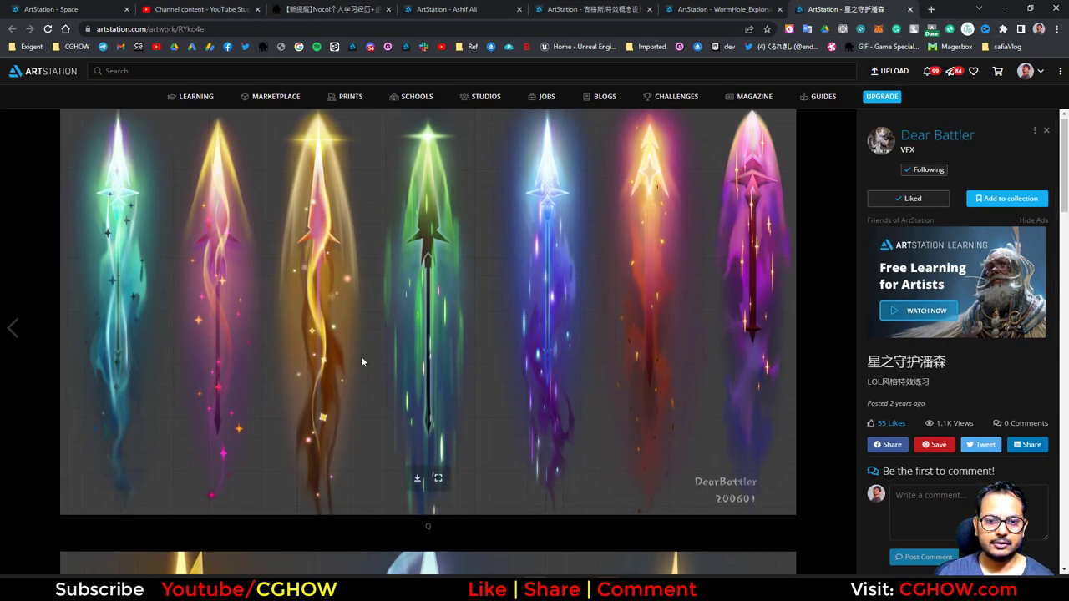
{"action": "scroll", "coordinate": [455, 321], "scroll_direction": "up", "scroll_amount": 4}
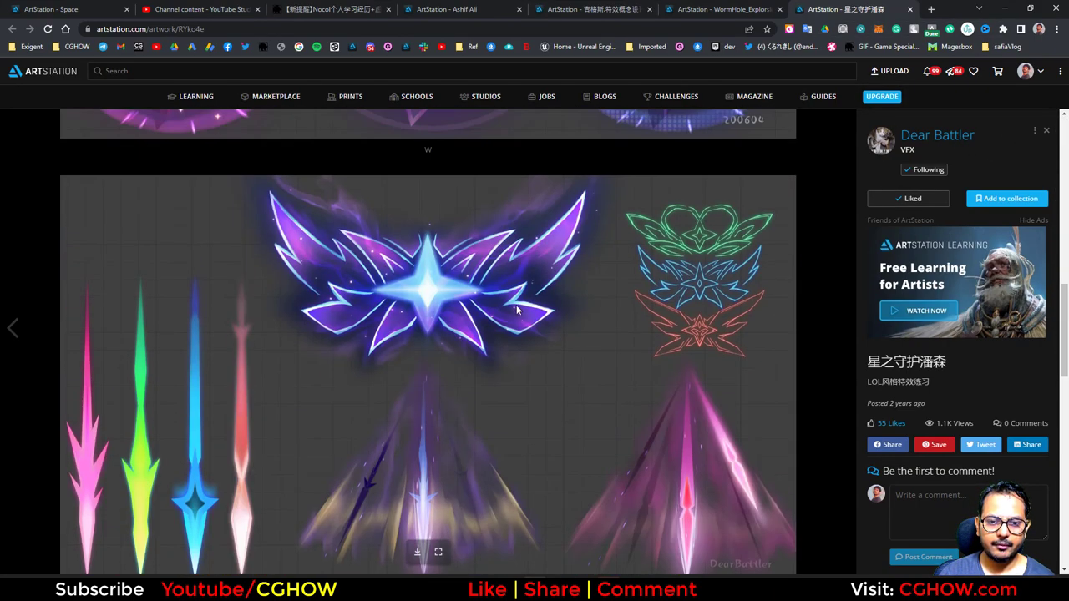
{"action": "scroll", "coordinate": [755, 312], "scroll_direction": "down", "scroll_amount": 8}
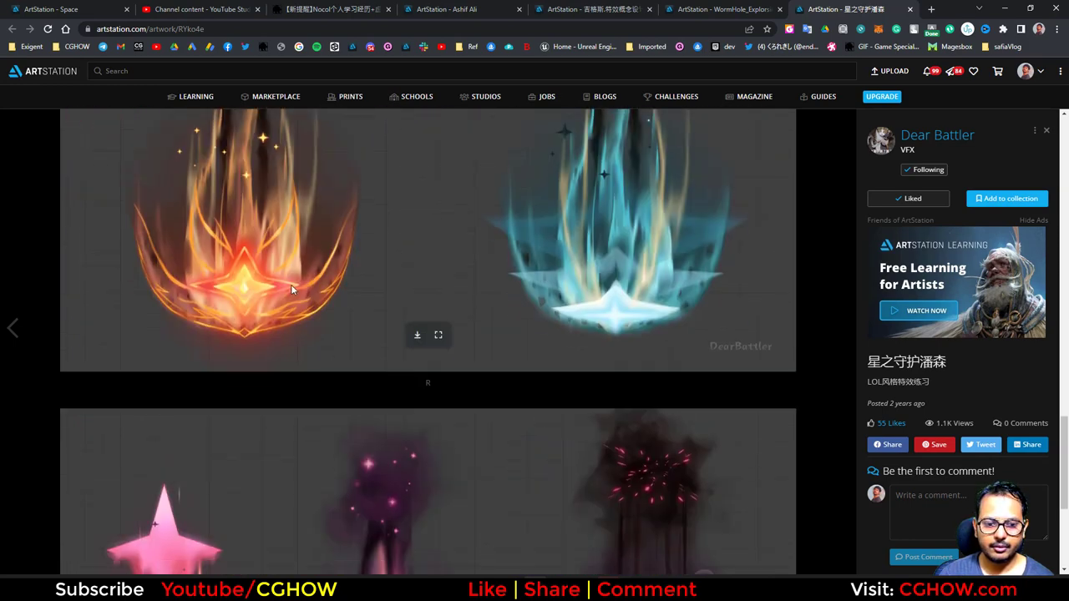
{"action": "scroll", "coordinate": [334, 288], "scroll_direction": "down", "scroll_amount": 3}
{"action": "scroll", "coordinate": [393, 290], "scroll_direction": "up", "scroll_amount": 2}
{"action": "scroll", "coordinate": [399, 292], "scroll_direction": "down", "scroll_amount": 2}
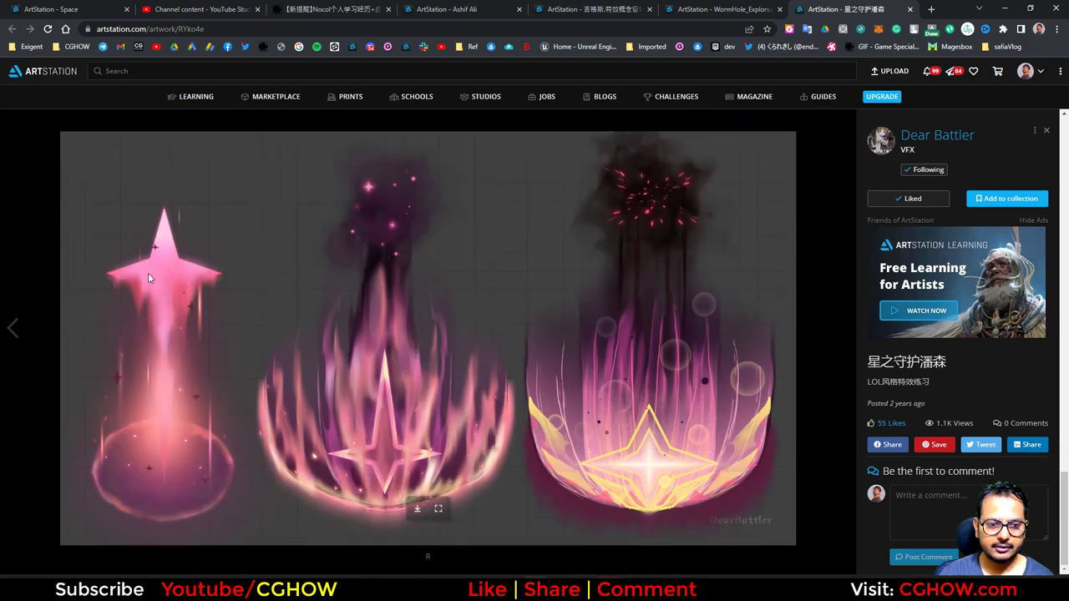
{"action": "scroll", "coordinate": [169, 309], "scroll_direction": "up", "scroll_amount": 20}
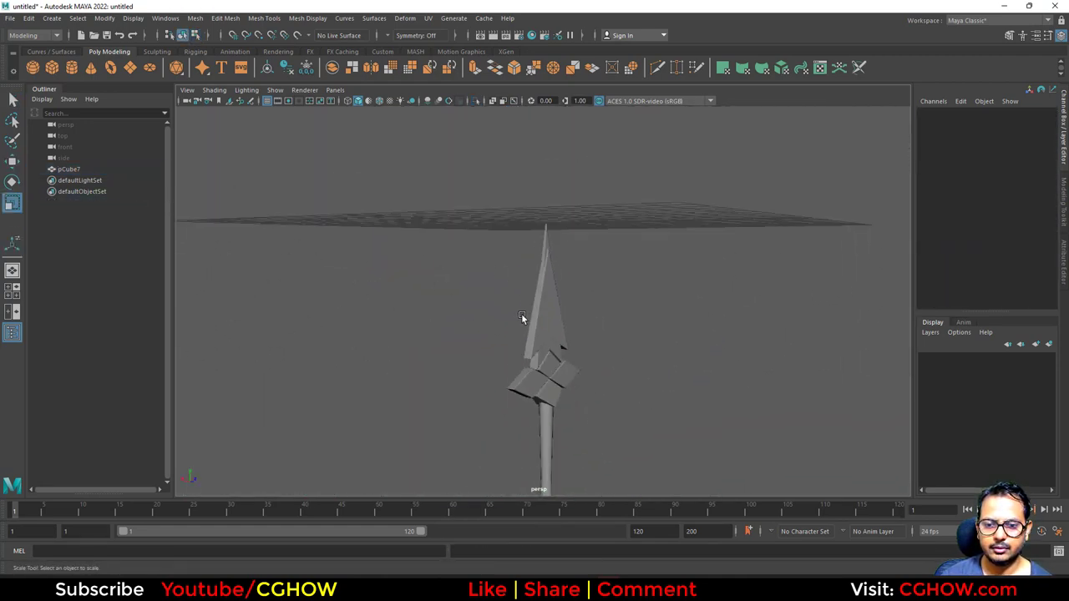
Step: In Maya, export the selected spear mesh to the Desktop as an FBX file named sm_spear
{"action": "left_click", "coordinate": [575, 354]}
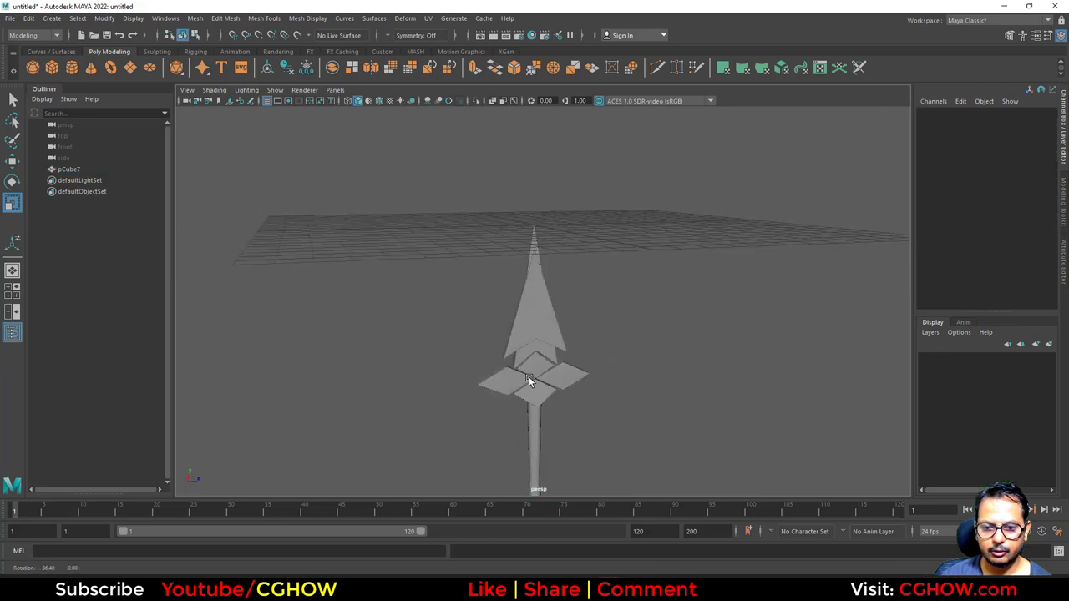
{"action": "left_click_drag", "start_coordinate": [529, 376], "coordinate": [533, 379], "text": "alt"}
{"action": "mouse_move", "coordinate": [532, 379]}
{"action": "middle_mouse_down", "text": "alt"}
{"action": "mouse_move", "coordinate": [538, 218]}
{"action": "mouse_move", "coordinate": [535, 381]}
{"action": "middle_mouse_up", "text": "alt"}
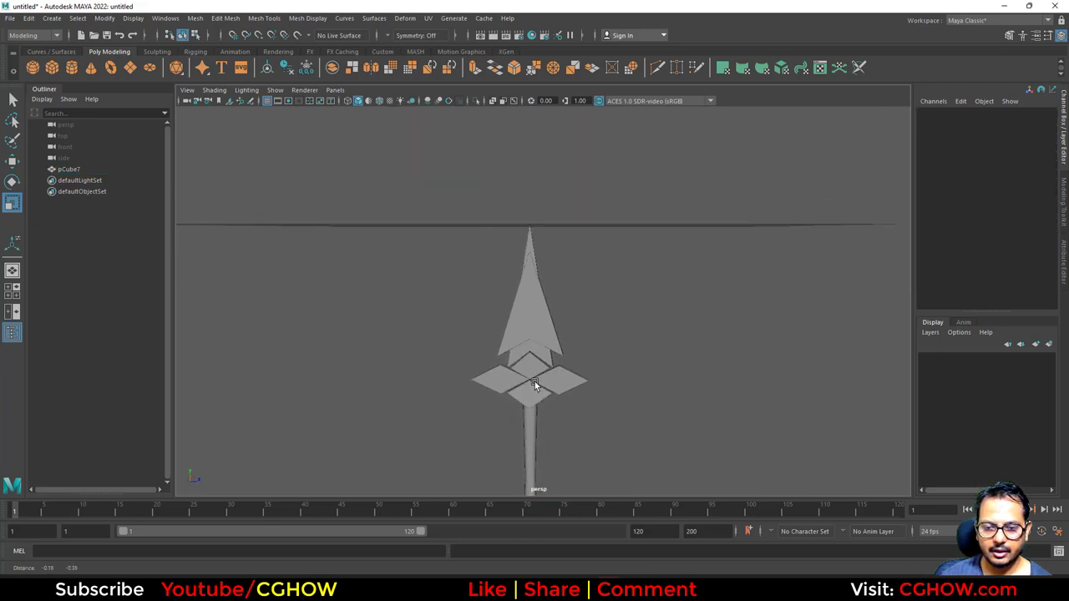
{"action": "left_click", "coordinate": [532, 372]}
{"action": "left_click_drag", "start_coordinate": [478, 310], "coordinate": [480, 351], "text": "alt"}
{"action": "left_click", "coordinate": [10, 17]}
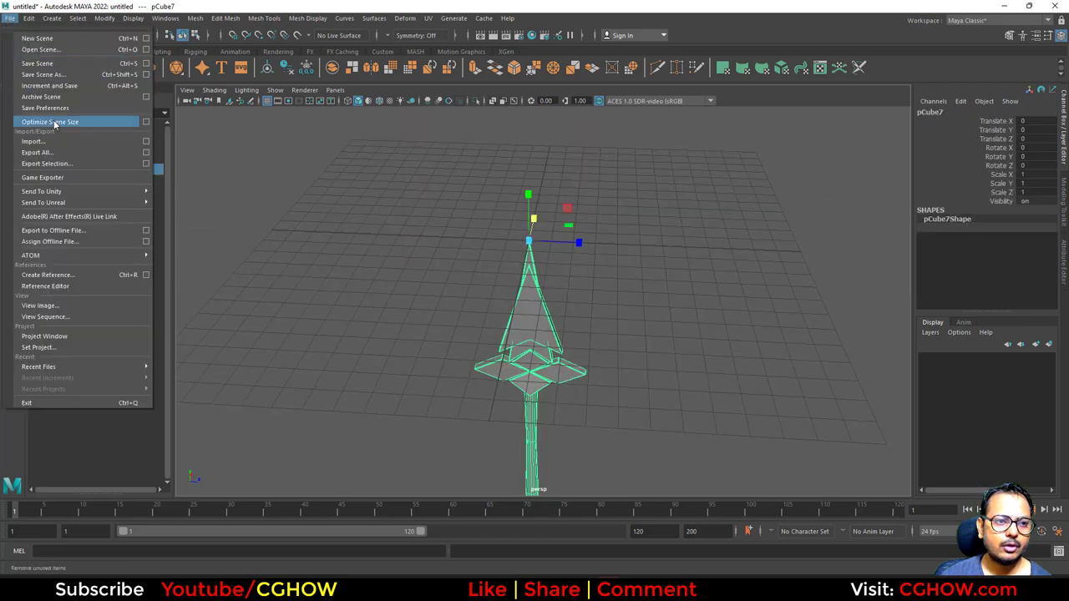
{"action": "left_click", "coordinate": [65, 170]}
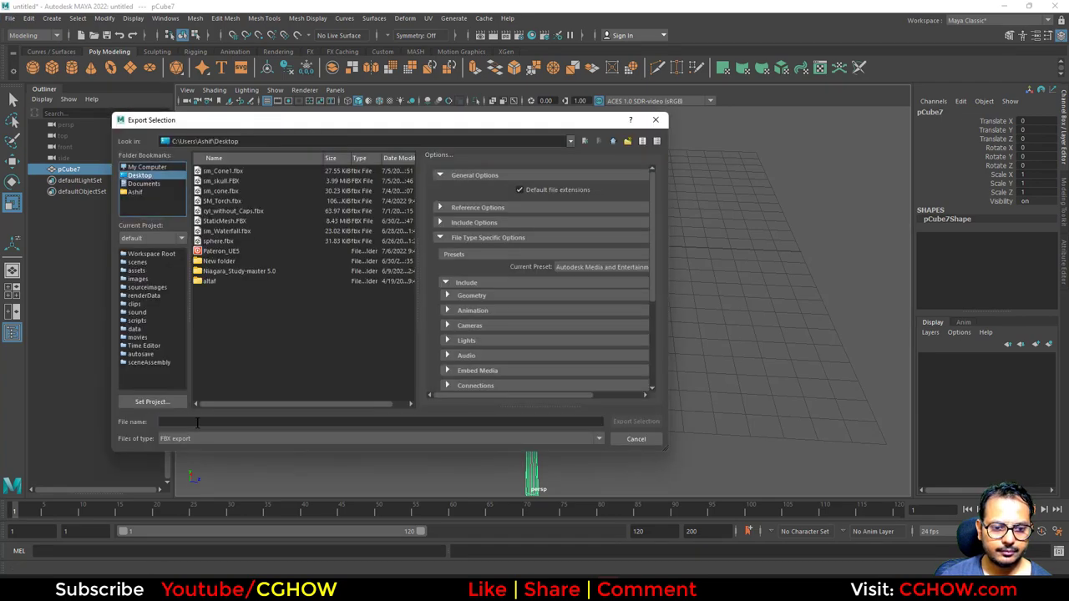
{"action": "left_click", "coordinate": [198, 421]}
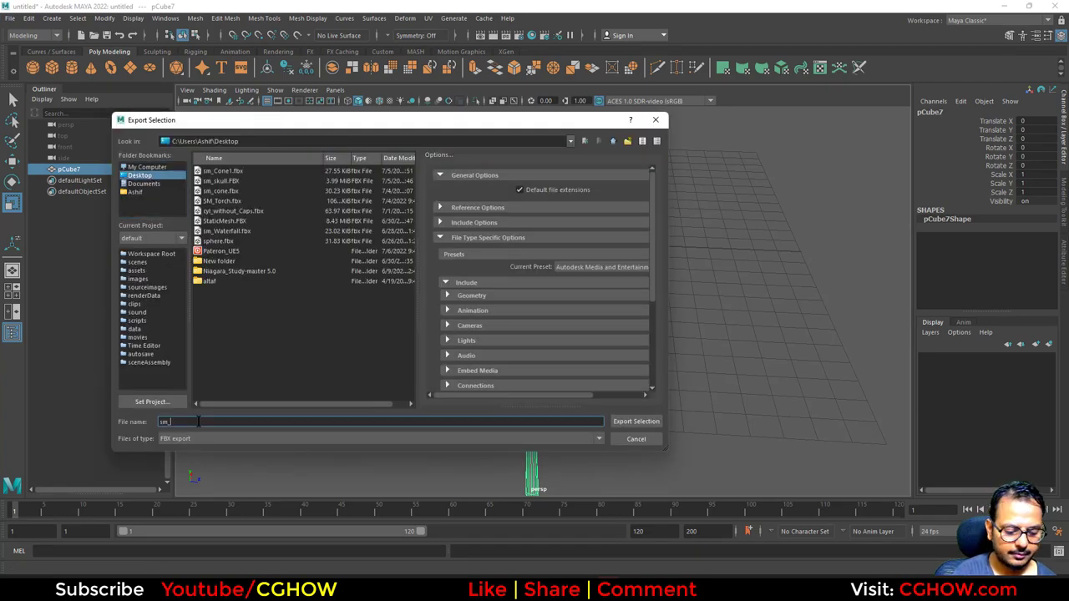
{"action": "type", "text": "sm_spear"}
{"action": "key", "text": "Return"}
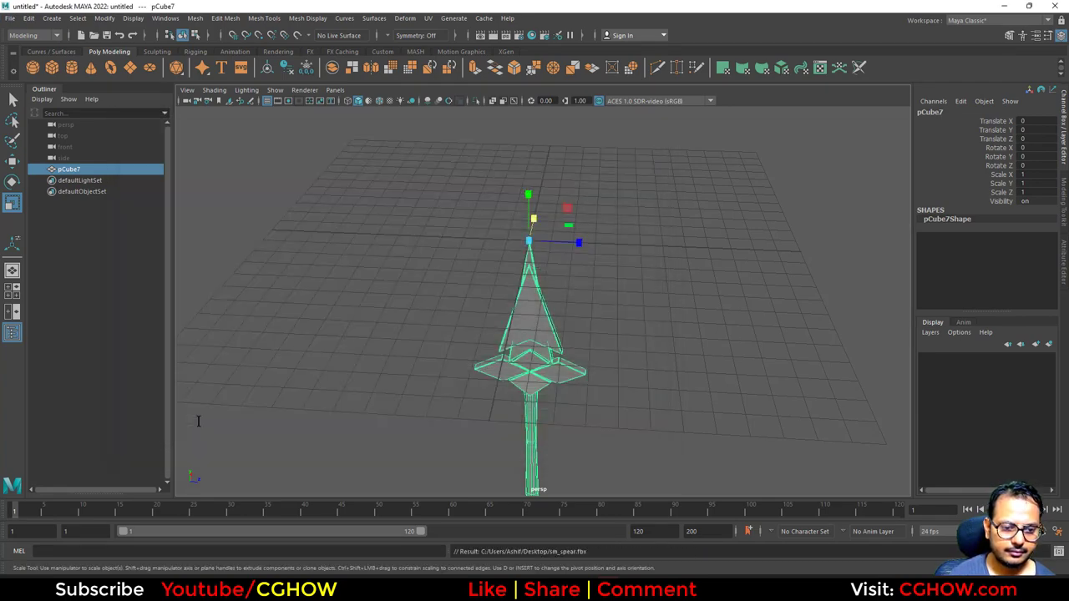
Step: Switch to Unreal Engine, import sm_spear.fbx from the Desktop into the spear folder, and close the message log
{"action": "left_click", "coordinate": [1012, 8]}
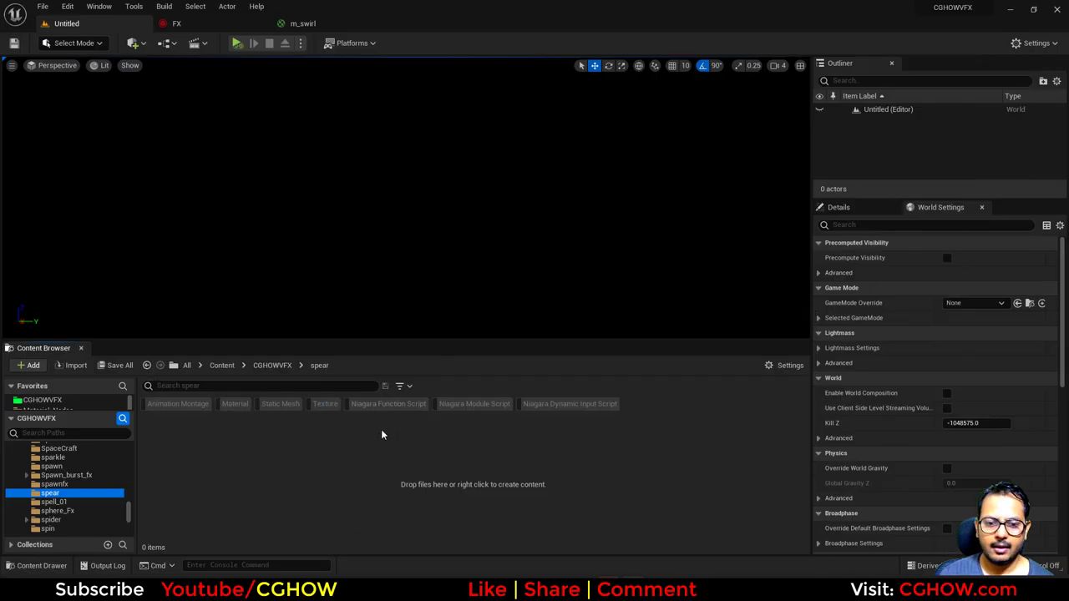
{"action": "right_click", "coordinate": [381, 429]}
{"action": "left_click", "coordinate": [368, 85]}
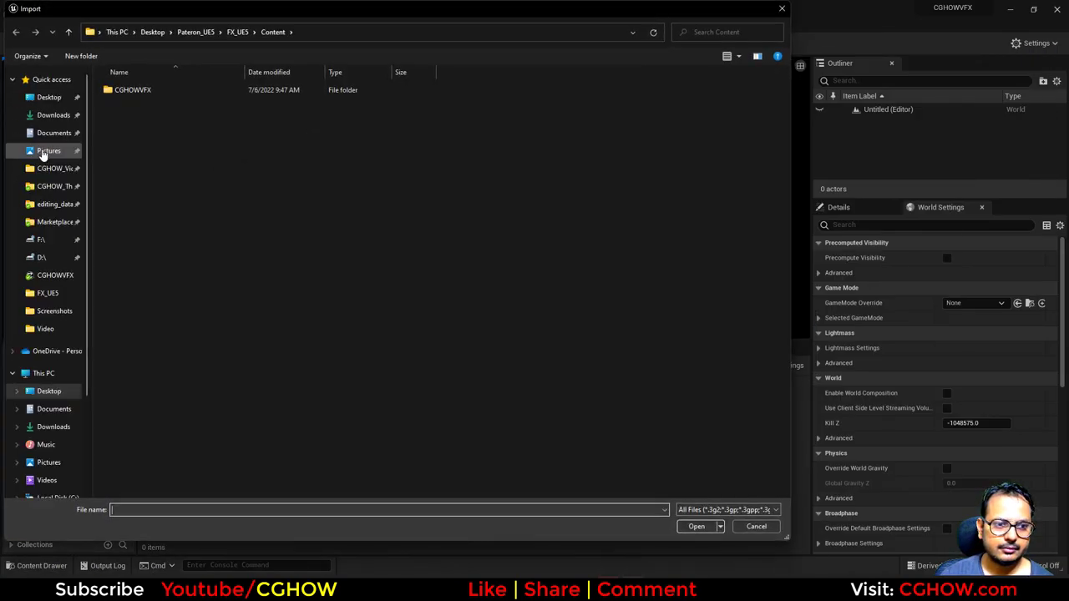
{"action": "left_click", "coordinate": [48, 98]}
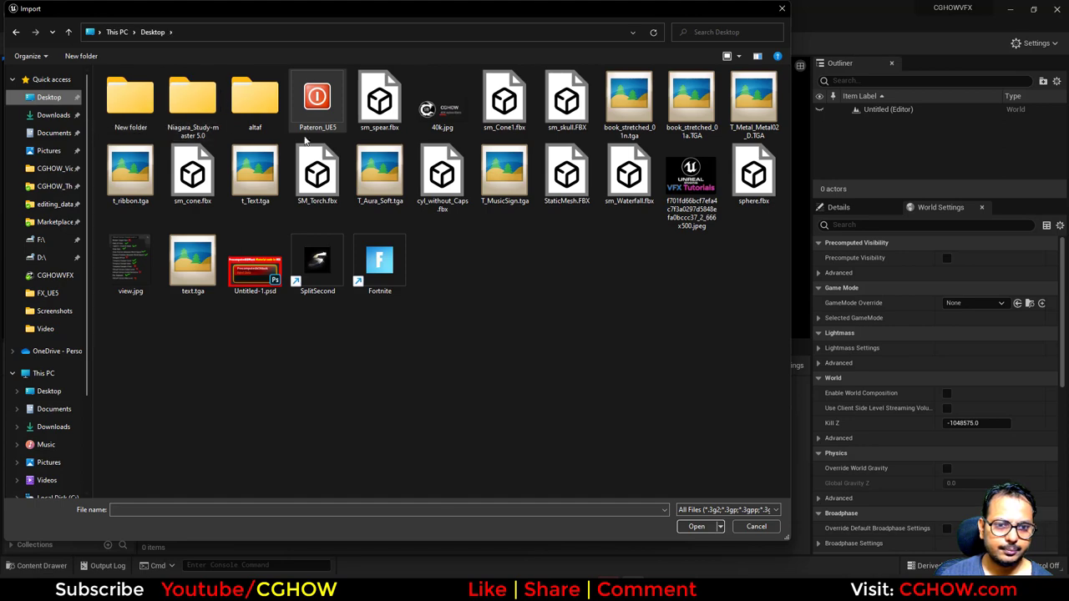
{"action": "double_click", "coordinate": [380, 98]}
{"action": "left_click", "coordinate": [553, 503]}
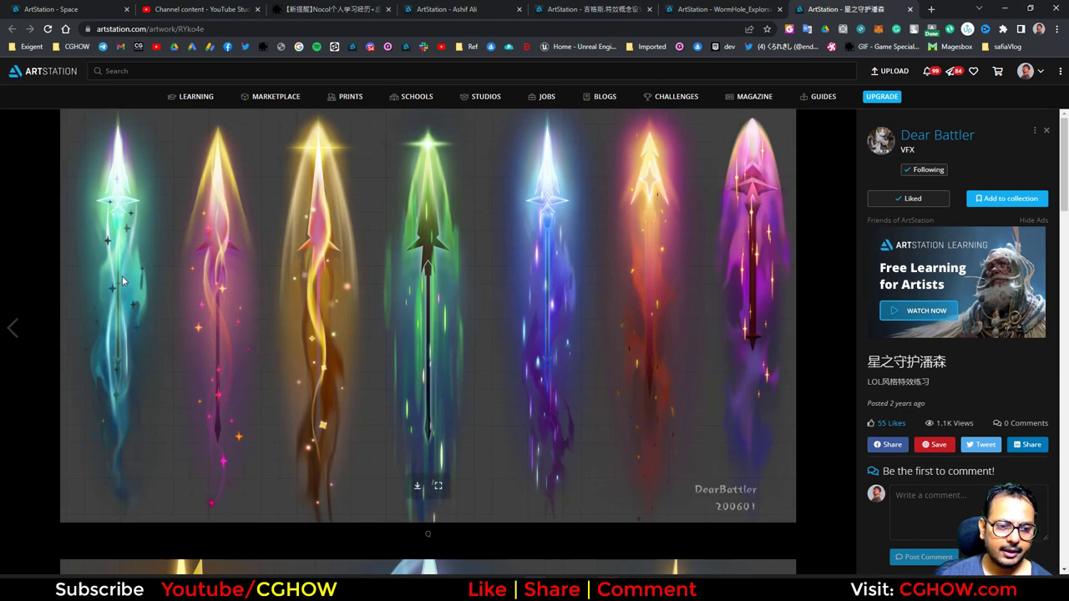
{"action": "left_click", "coordinate": [1006, 10]}
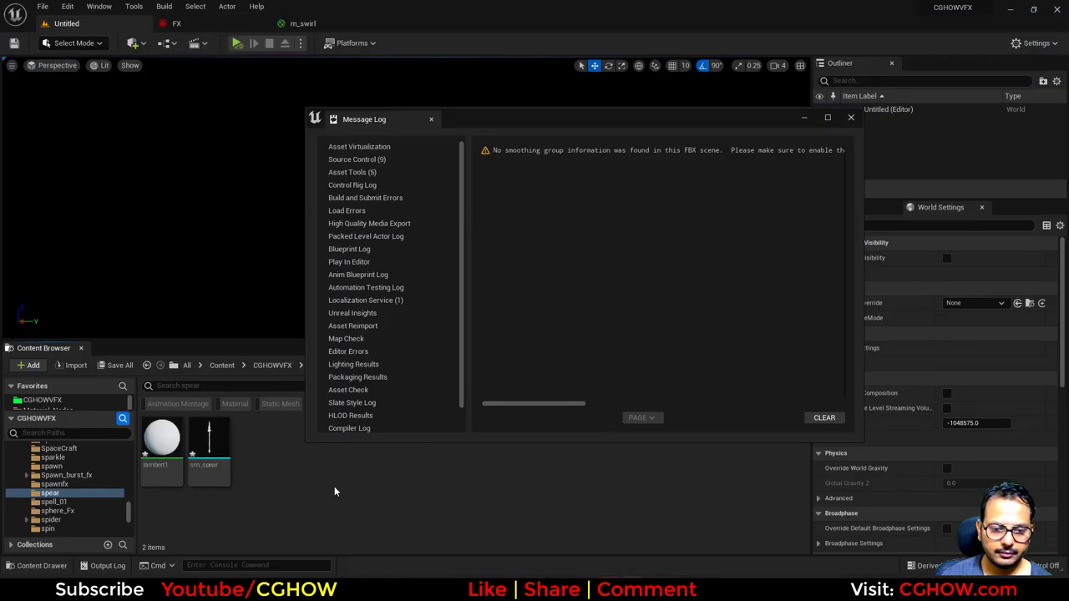
{"action": "left_click", "coordinate": [850, 118]}
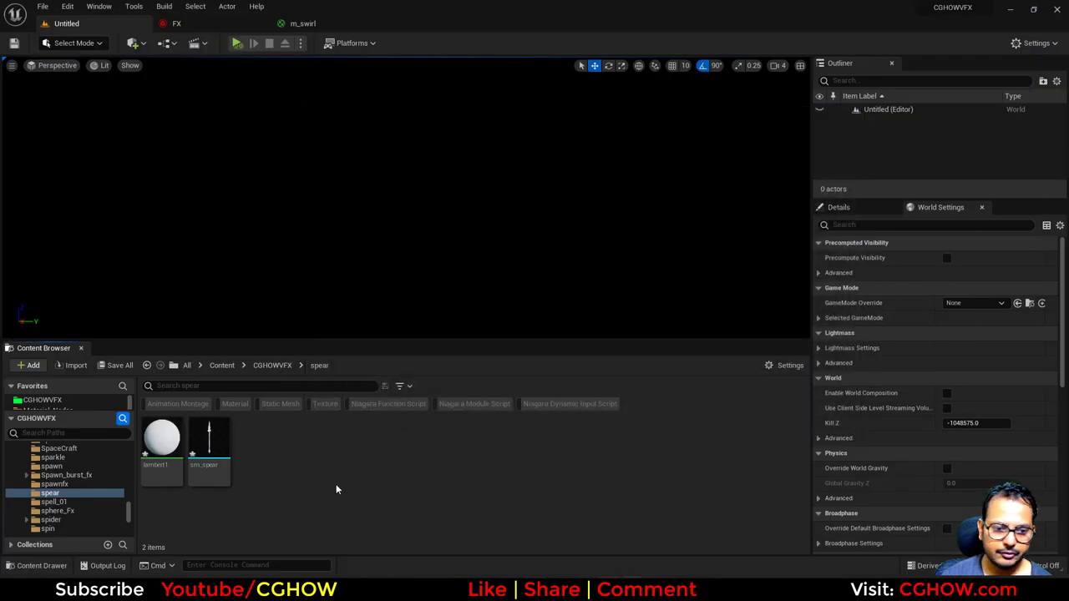
Step: Rename the imported lambert1 material to m_spear and save it
{"action": "left_click", "coordinate": [171, 475]}
{"action": "key", "text": "F2"}
{"action": "type", "text": "m"}
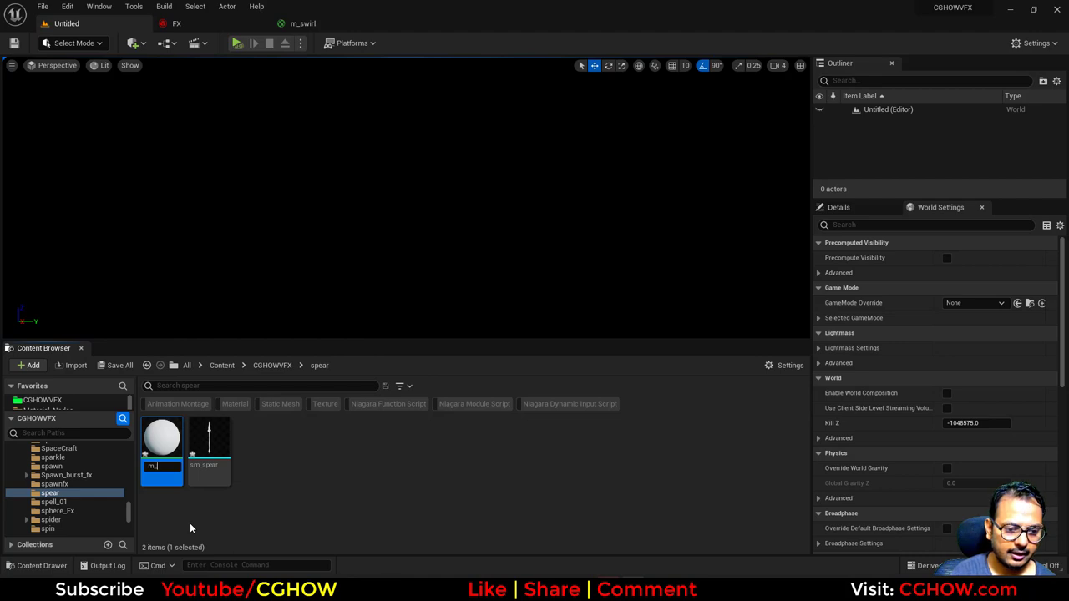
{"action": "type", "text": "_spear"}
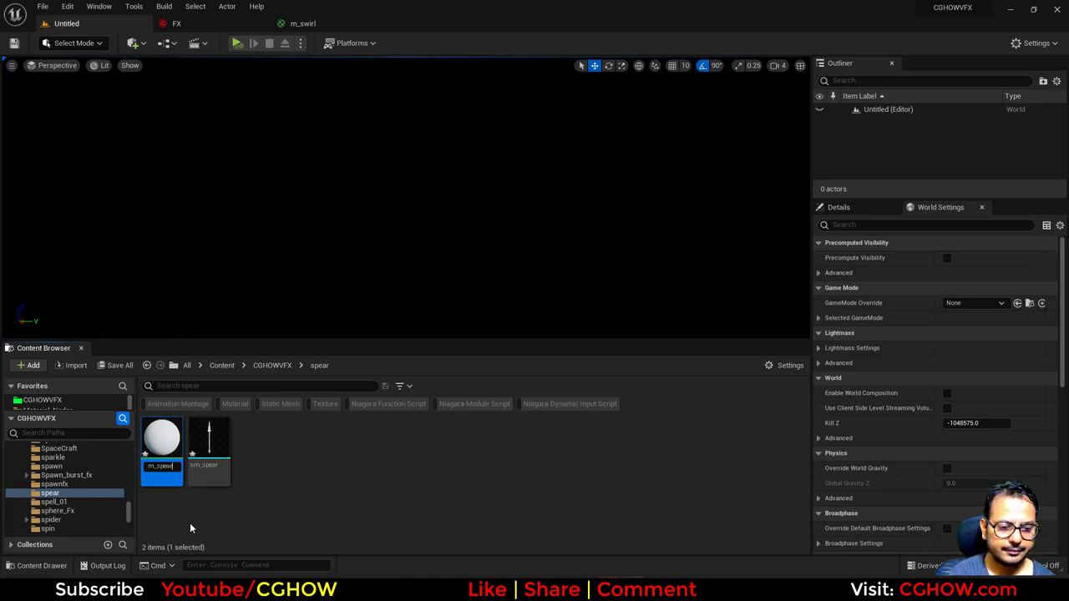
{"action": "key", "text": "Return"}
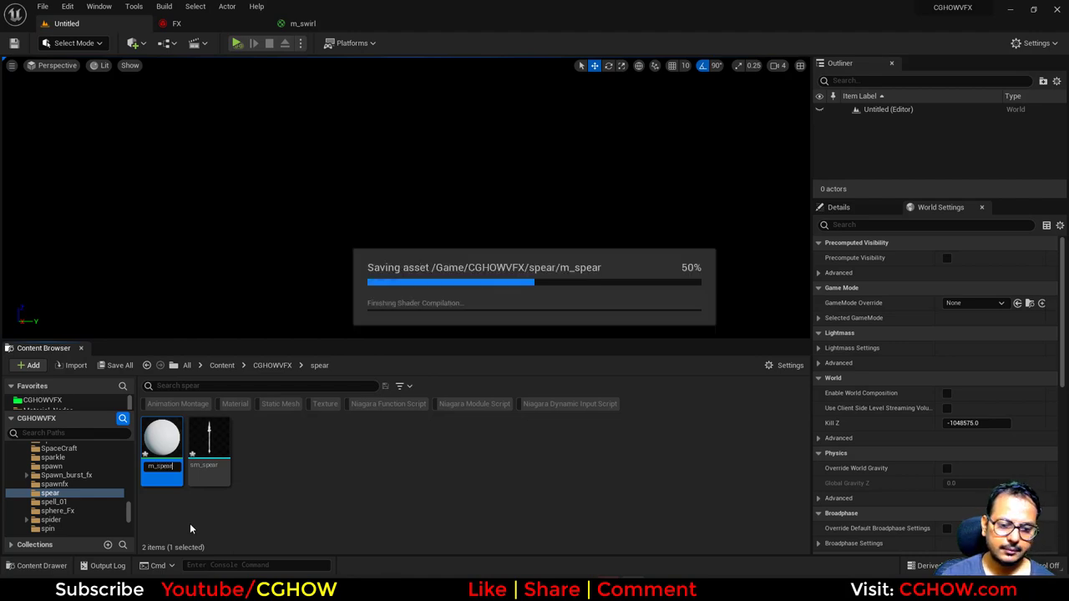
Step: Open the m_spear material, close the other asset editors, and use the sm_spear mesh as its preview mesh
{"action": "double_click", "coordinate": [174, 474]}
{"action": "middle_click", "coordinate": [345, 19]}
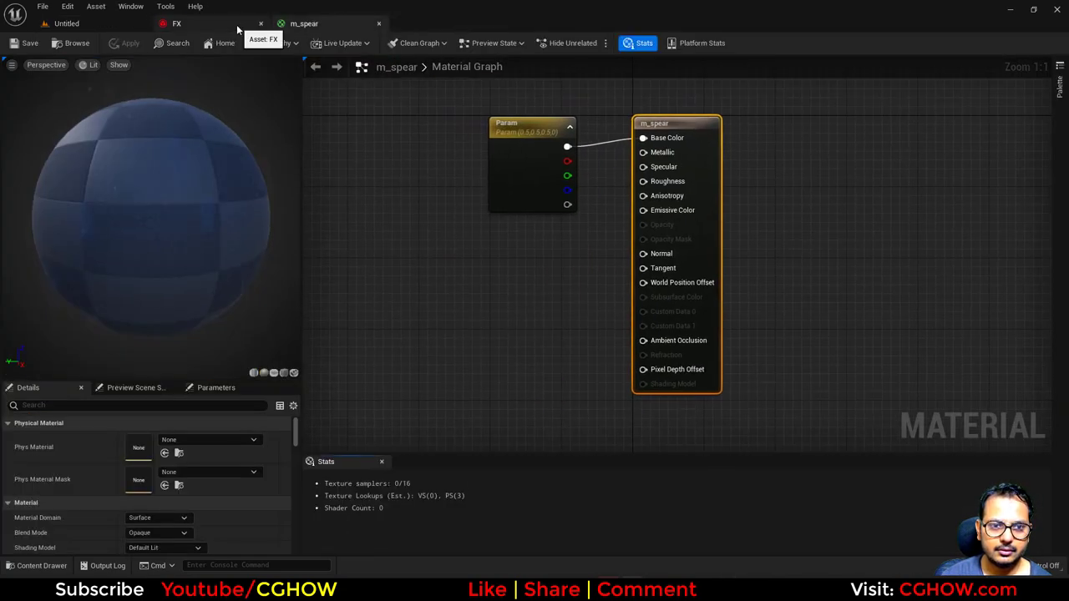
{"action": "left_click", "coordinate": [84, 24]}
{"action": "left_click", "coordinate": [216, 430]}
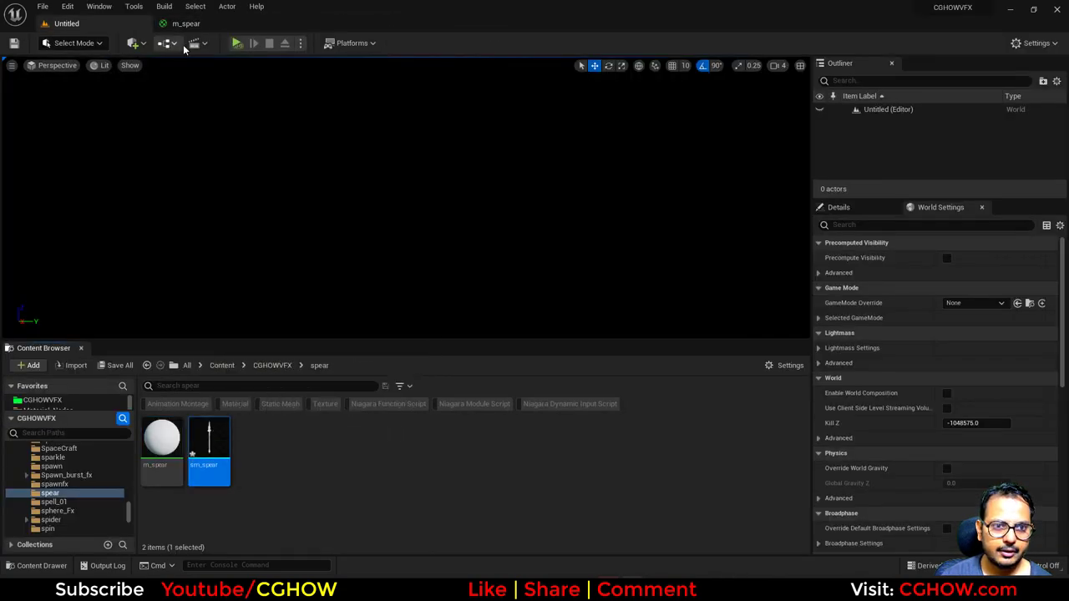
{"action": "left_click", "coordinate": [186, 23]}
{"action": "left_click", "coordinate": [293, 373]}
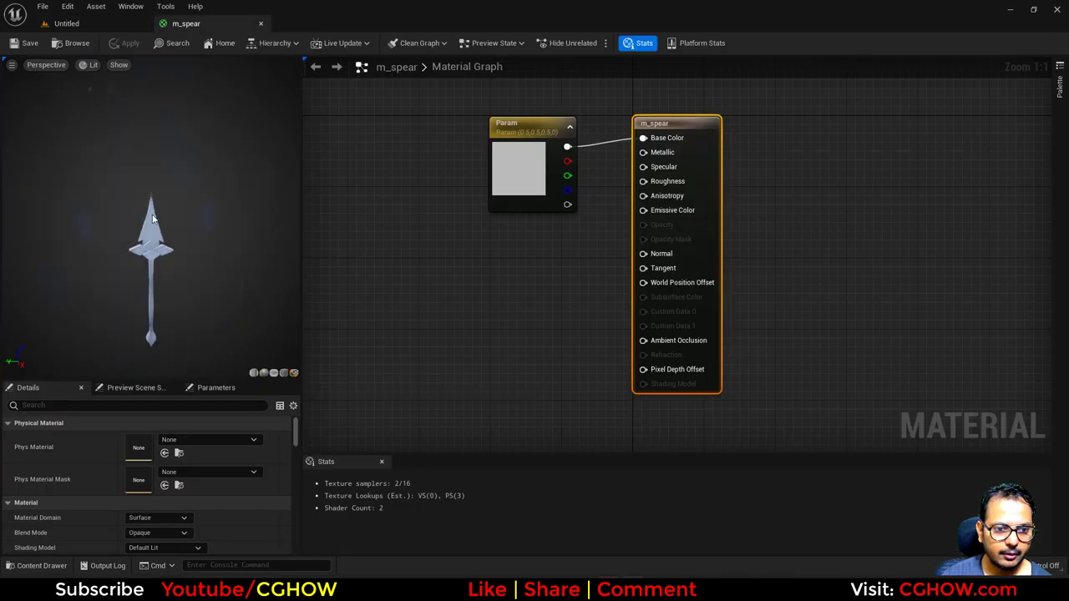
Step: Disable post processing in the material's preview scene
{"action": "right_click_drag", "start_coordinate": [385, 307], "coordinate": [519, 281]}
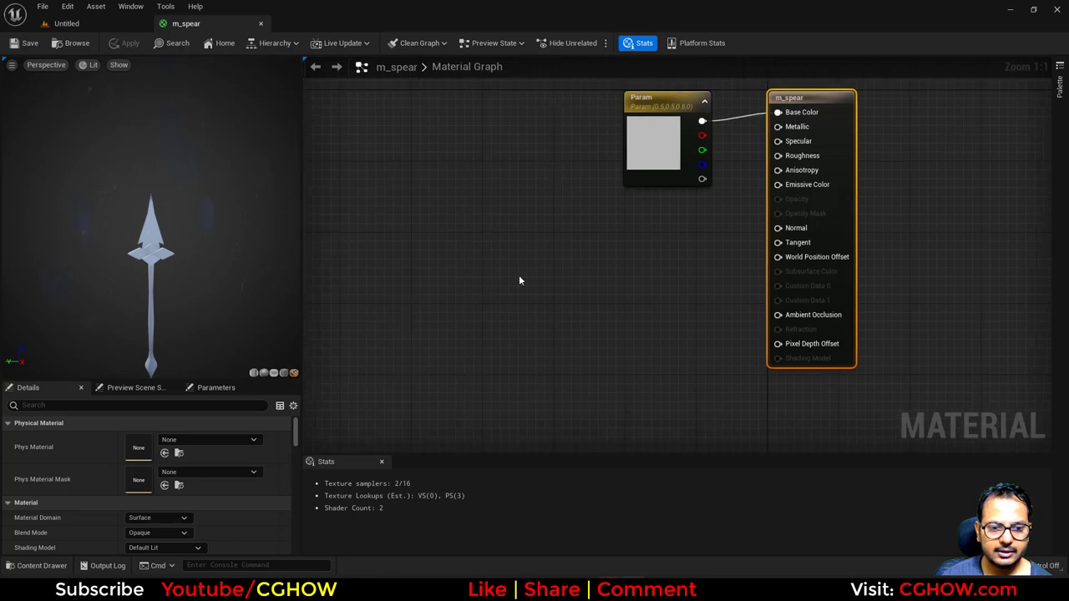
{"action": "left_click", "coordinate": [133, 387]}
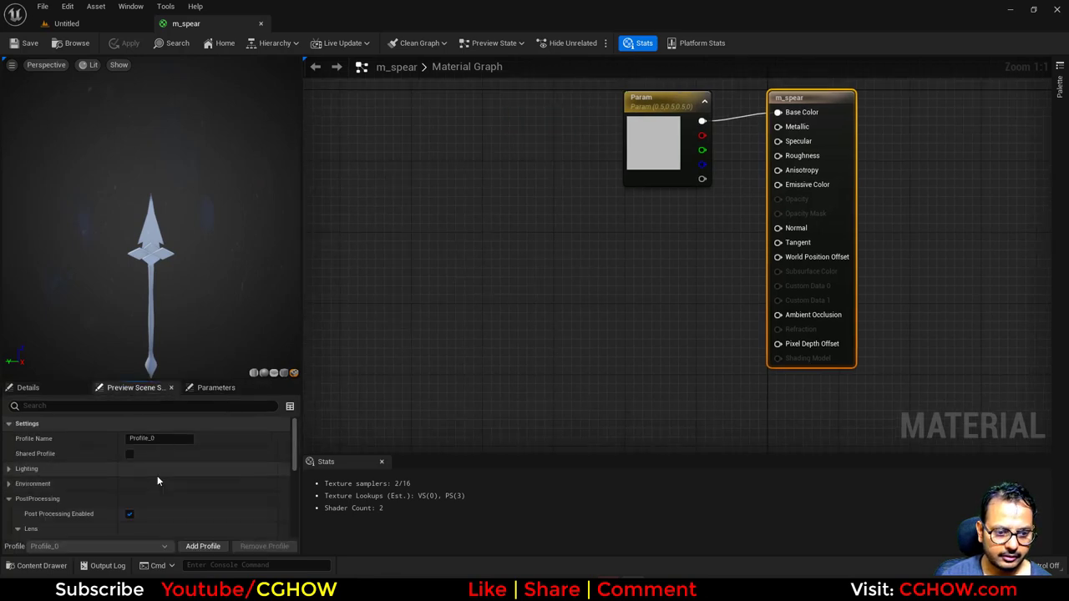
{"action": "left_click", "coordinate": [129, 513]}
Step: Add a BoundingBoxBased_0-1_UVW node from the Misc category low in the material graph
{"action": "right_click", "coordinate": [424, 220]}
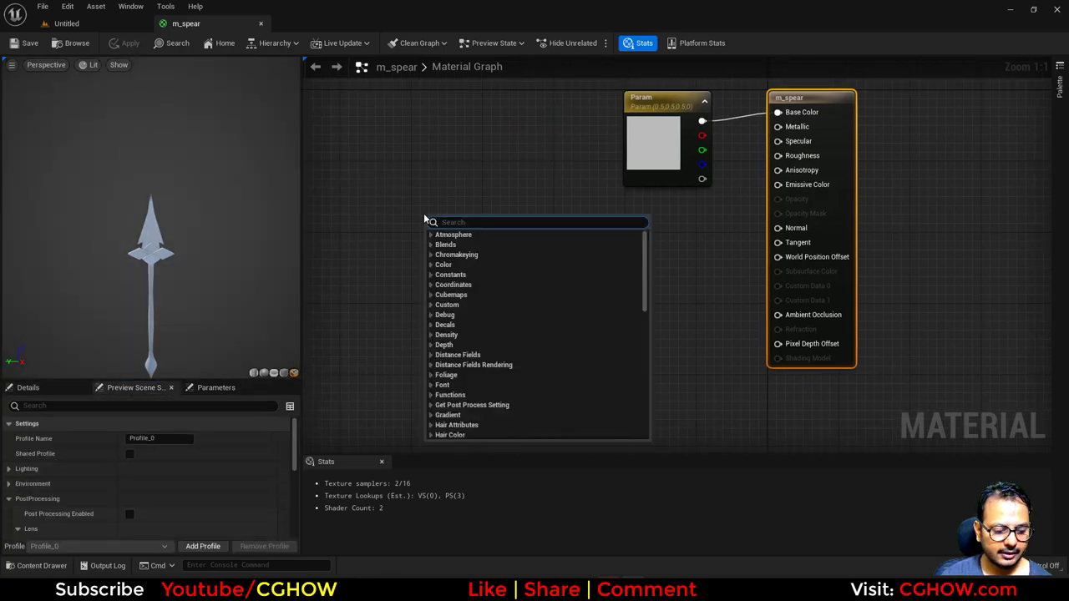
{"action": "type", "text": "bou"}
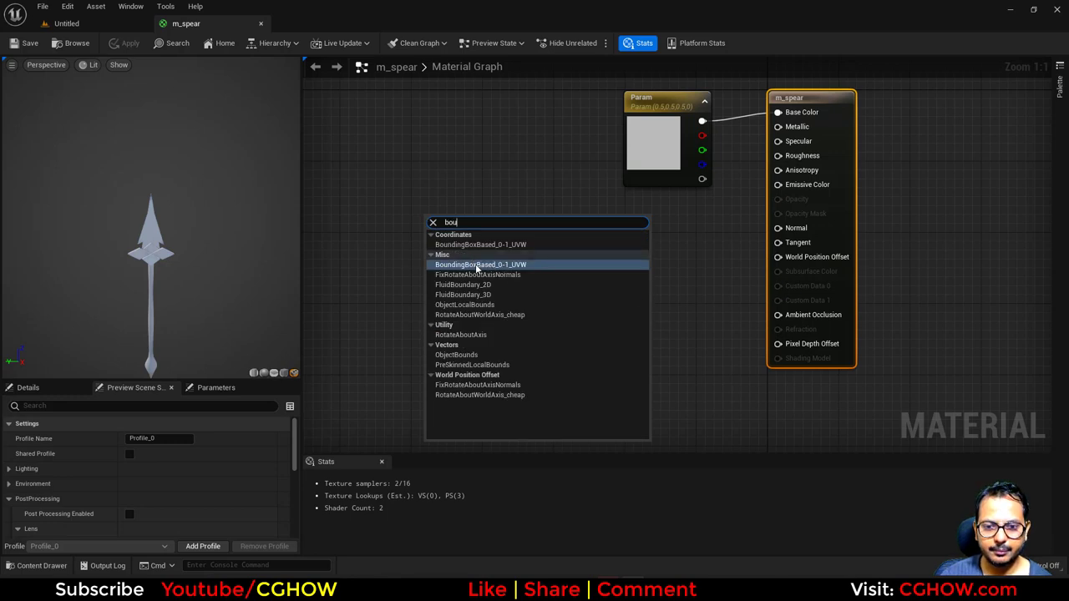
{"action": "left_click", "coordinate": [478, 268]}
{"action": "left_click_drag", "start_coordinate": [494, 275], "coordinate": [404, 388]}
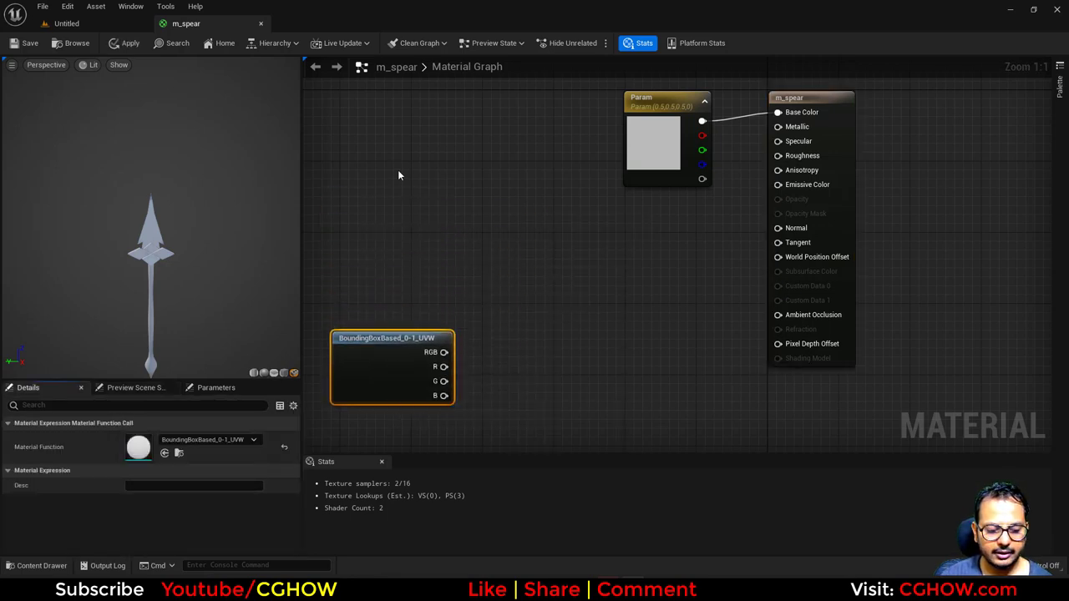
Step: Add a Fresnel_Function node and place it above the BoundingBoxBased_0-1_UVW node
{"action": "right_click", "coordinate": [398, 176]}
{"action": "type", "text": "fre"}
{"action": "left_click", "coordinate": [434, 261]}
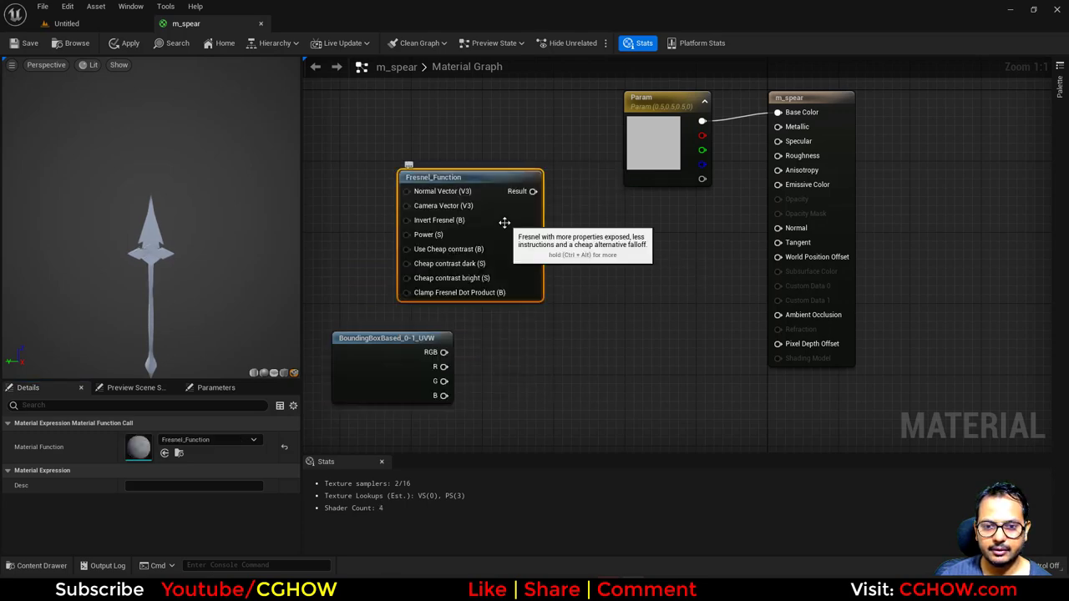
{"action": "left_click_drag", "start_coordinate": [504, 222], "coordinate": [461, 221]}
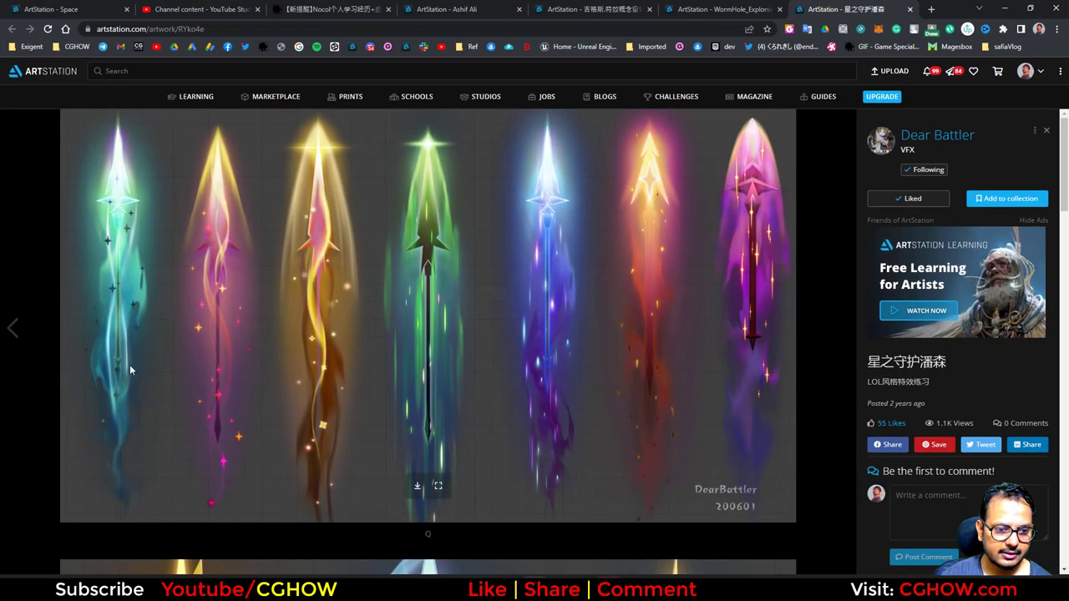
{"action": "left_click", "coordinate": [1004, 5]}
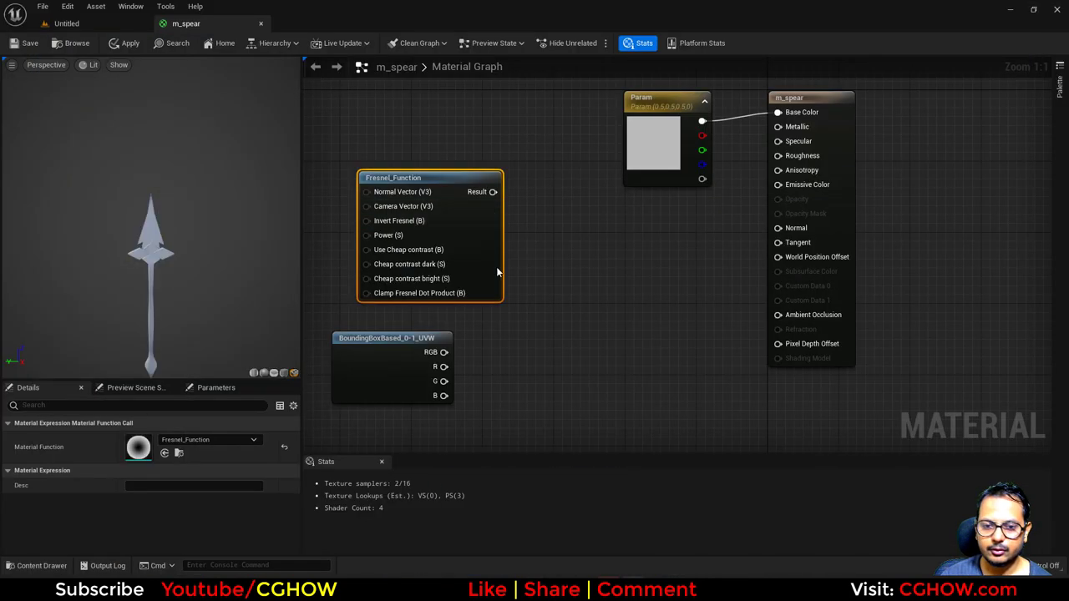
{"action": "right_click_drag", "start_coordinate": [496, 267], "coordinate": [476, 321]}
{"action": "left_click_drag", "start_coordinate": [477, 307], "coordinate": [462, 303]}
Step: Add a Multiply node beside the Fresnel_Function and connect the Fresnel Result to its B input
{"action": "left_click", "coordinate": [492, 215]}
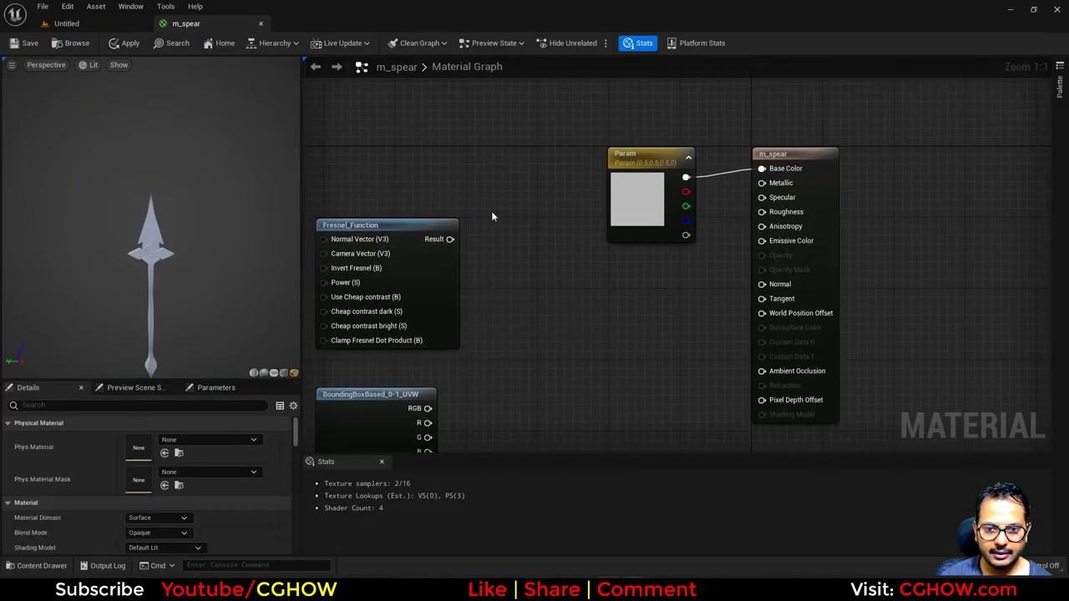
{"action": "left_click", "coordinate": [491, 216]}
{"action": "left_click_drag", "start_coordinate": [450, 238], "coordinate": [500, 233]}
Step: Add a Constant3Vector above the Fresnel node, set it to blue (0, 0.419, 1), and connect it to the Multiply's A input
{"action": "right_click_drag", "start_coordinate": [386, 105], "coordinate": [383, 182]}
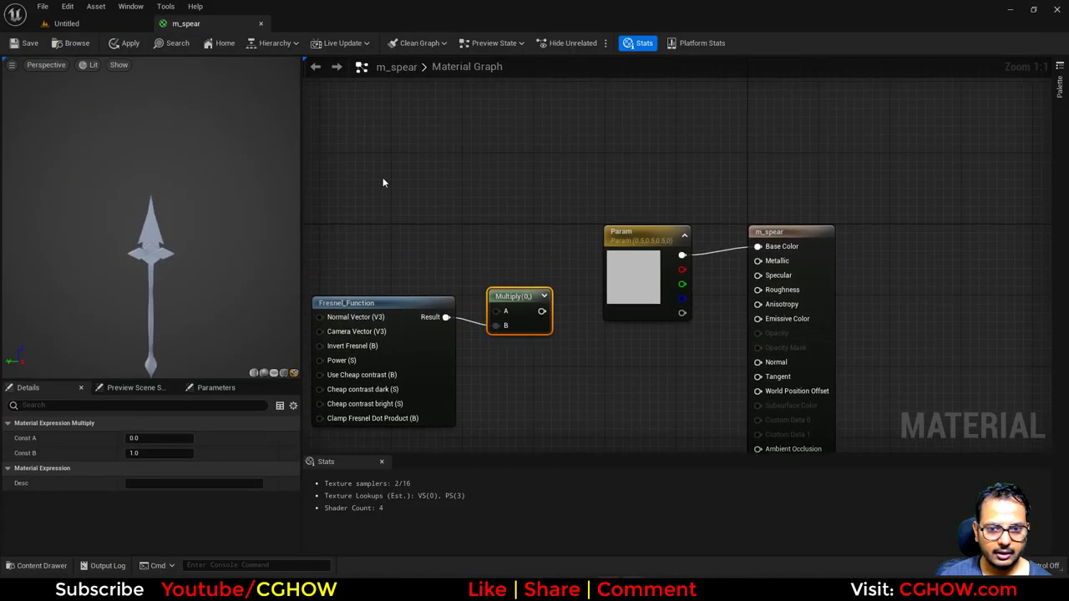
{"action": "key", "text": "3"}
{"action": "left_click", "coordinate": [383, 182]}
{"action": "double_click", "coordinate": [407, 214]}
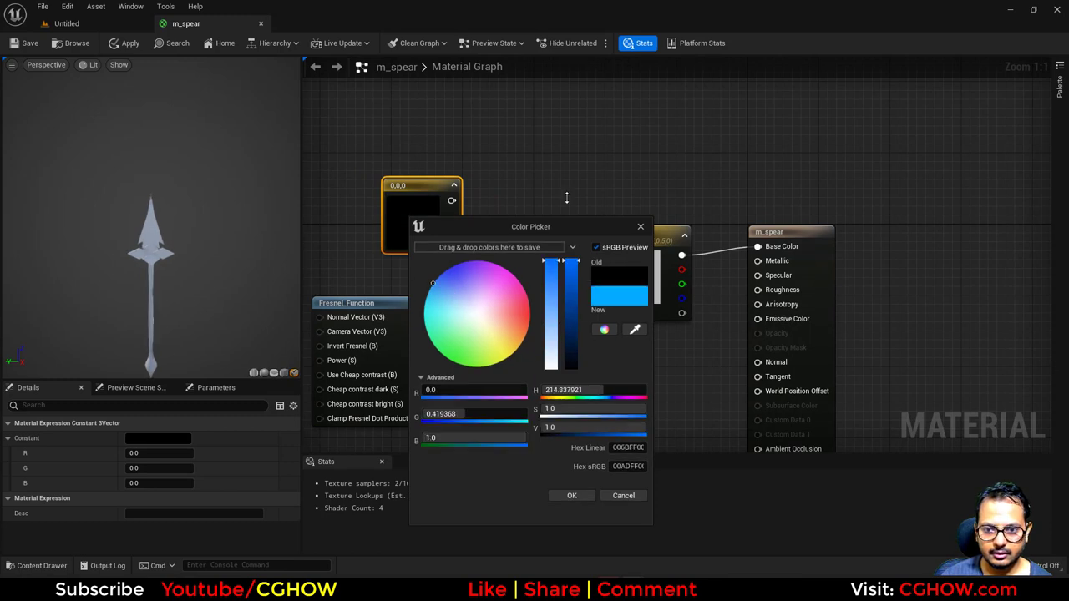
{"action": "left_click", "coordinate": [571, 495]}
{"action": "left_click_drag", "start_coordinate": [452, 200], "coordinate": [507, 327]}
Step: Preview the Fresnel Multiply on the spear and delete the grey Param node feeding Base Color
{"action": "left_click", "coordinate": [510, 317]}
{"action": "key", "text": "space"}
{"action": "left_click", "coordinate": [641, 284]}
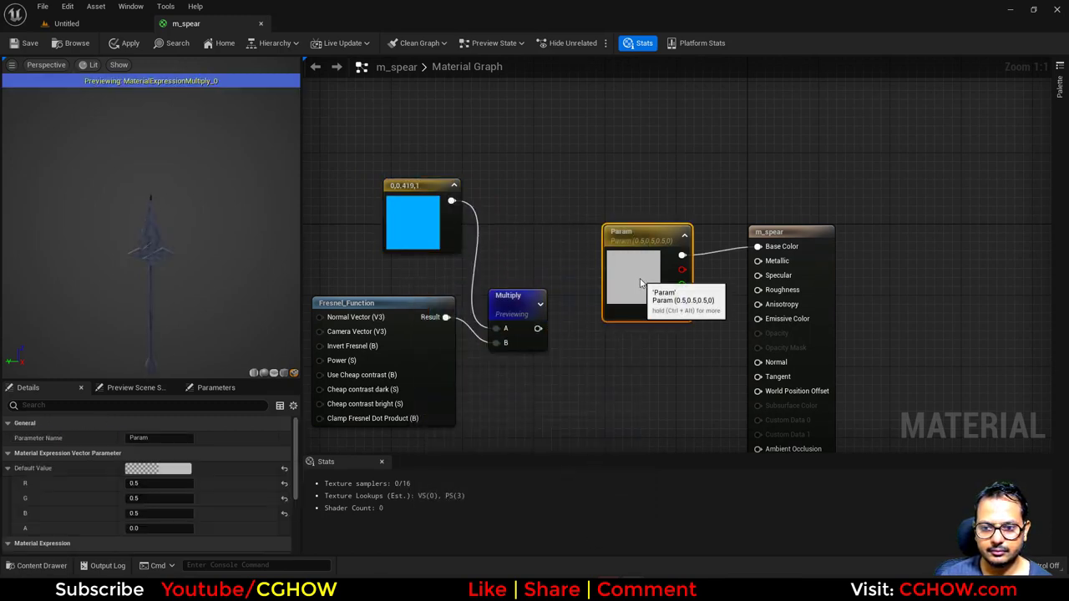
{"action": "key", "text": "Delete"}
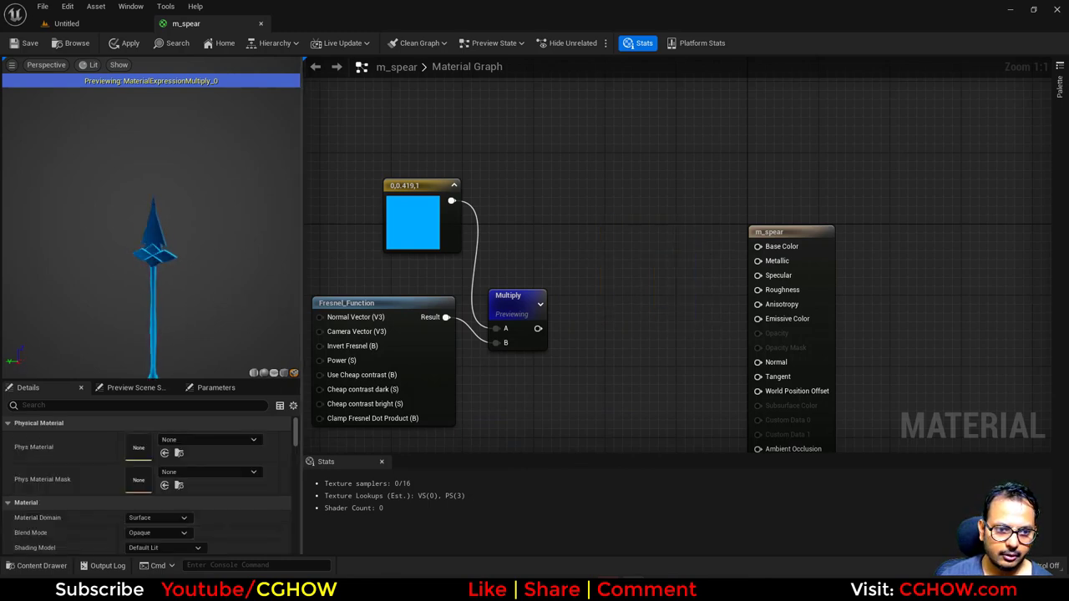
{"action": "left_click_drag", "start_coordinate": [126, 250], "coordinate": [200, 251]}
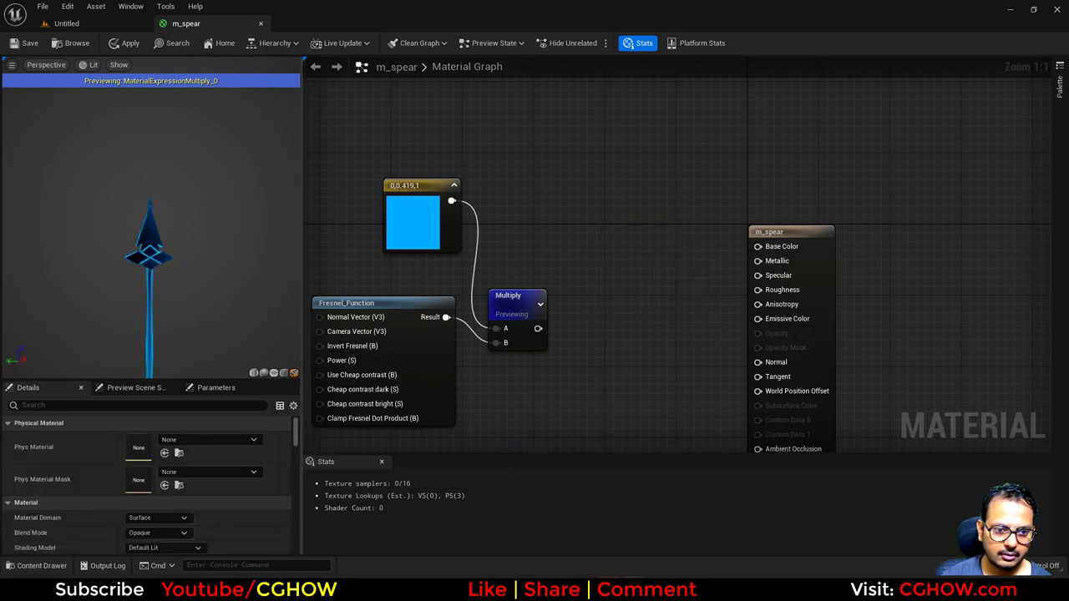
Step: Connect the Multiply output to the material's Emissive Color and stop previewing the node
{"action": "left_click_drag", "start_coordinate": [538, 328], "coordinate": [778, 320]}
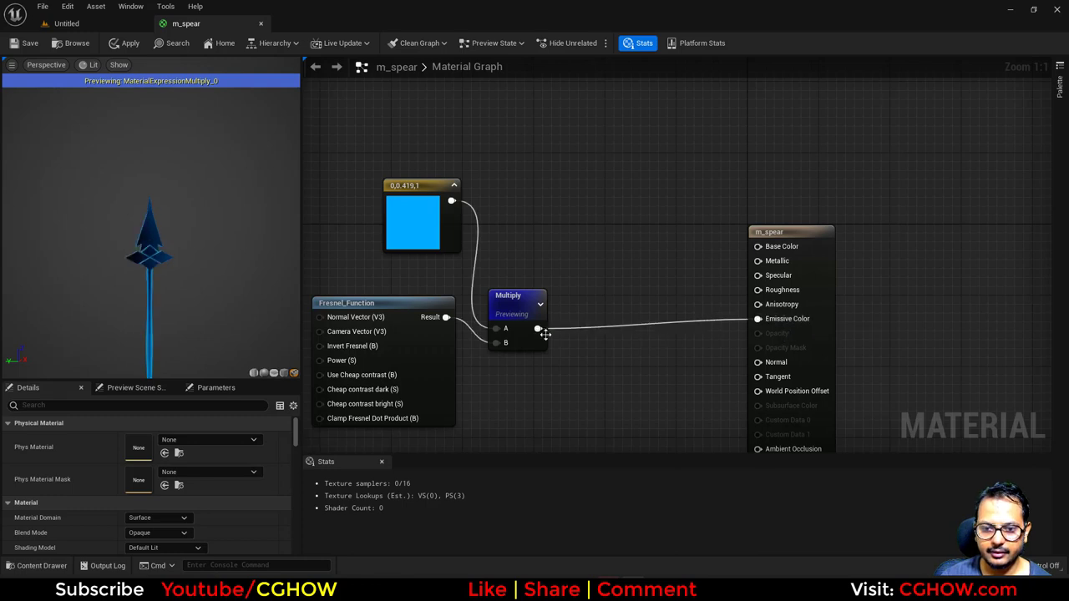
{"action": "left_click", "coordinate": [508, 306]}
{"action": "key", "text": "space"}
Step: Add a Multiply beside the BoundingBoxBased_0-1_UVW node, connect its B output to the Multiply's A input, and preview the Multiply
{"action": "right_click_drag", "start_coordinate": [557, 384], "coordinate": [503, 273]}
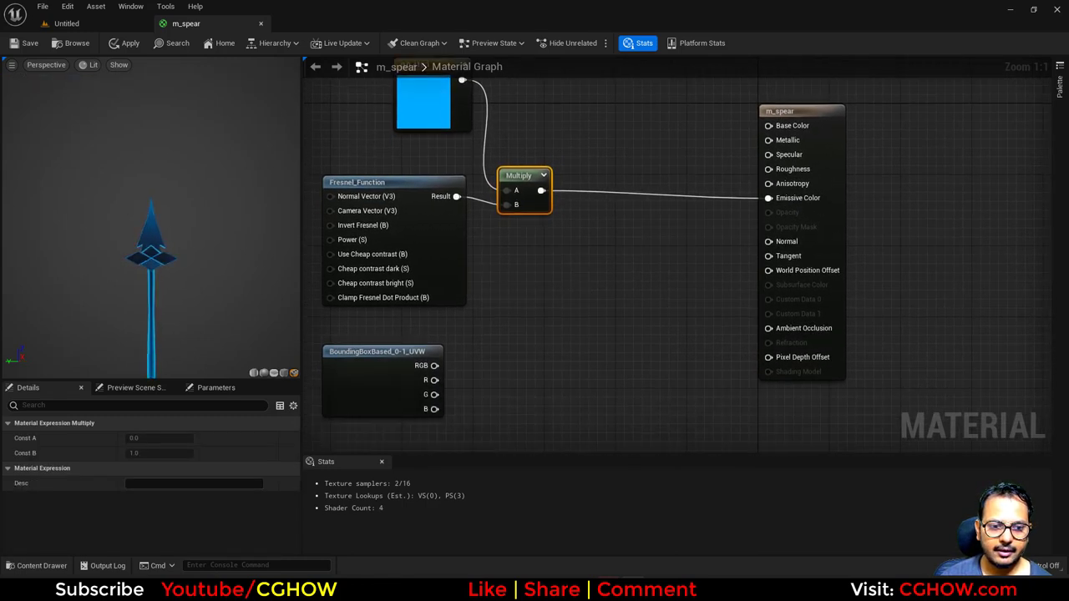
{"action": "right_click_drag", "start_coordinate": [461, 313], "coordinate": [519, 264]}
{"action": "left_click", "coordinate": [451, 347]}
{"action": "right_click_drag", "start_coordinate": [582, 316], "coordinate": [501, 313]}
{"action": "left_click", "coordinate": [476, 327]}
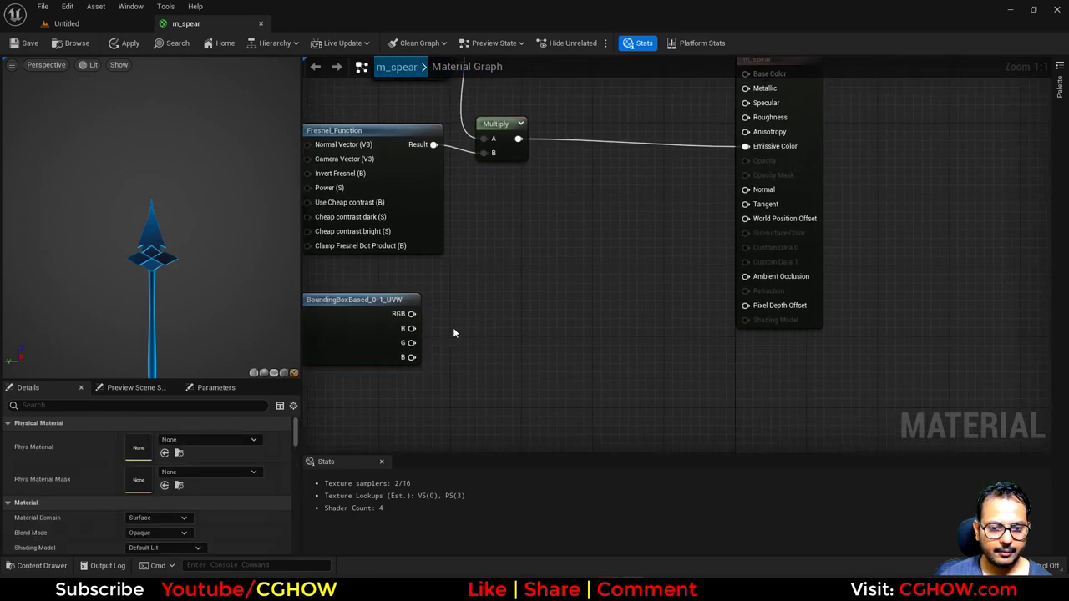
{"action": "key", "text": "m"}
{"action": "left_click", "coordinate": [452, 326]}
{"action": "left_click_drag", "start_coordinate": [412, 358], "coordinate": [486, 321]}
{"action": "key", "text": "space"}
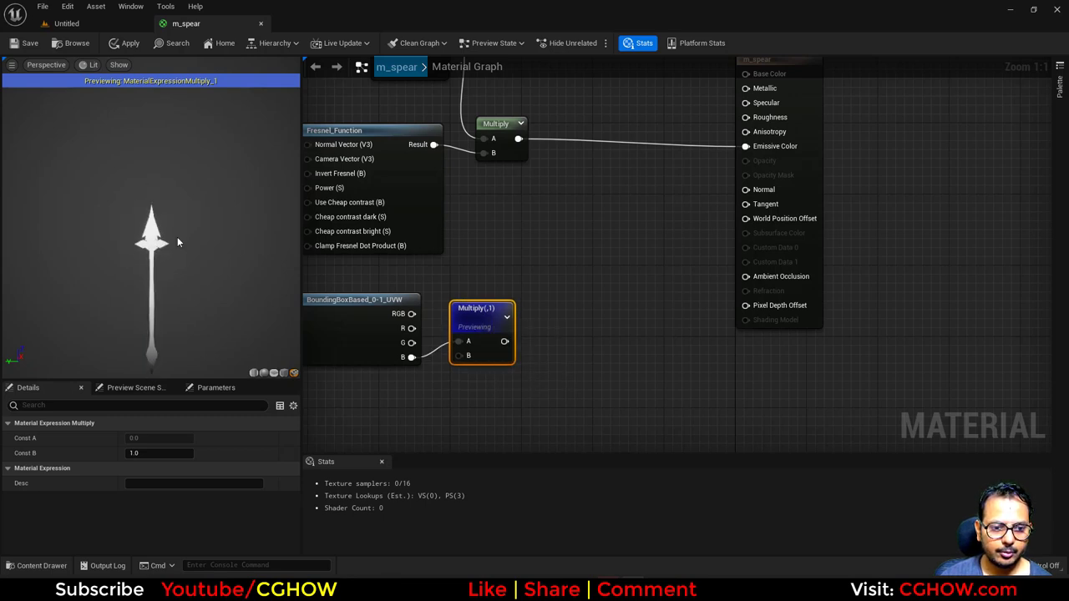
{"action": "right_click_drag", "start_coordinate": [503, 303], "coordinate": [498, 311]}
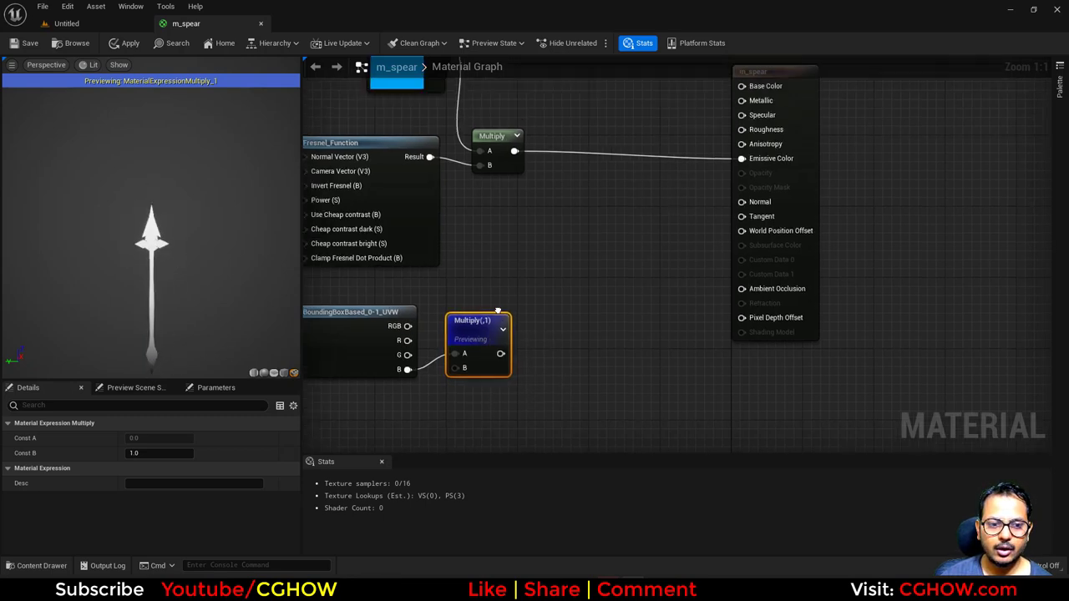
{"action": "left_click_drag", "start_coordinate": [482, 340], "coordinate": [473, 350]}
Step: Add a Power node fed by the bounding-box Multiply, preview it, and set its Const Exponent to 6 after trying 4
{"action": "left_click", "coordinate": [476, 292]}
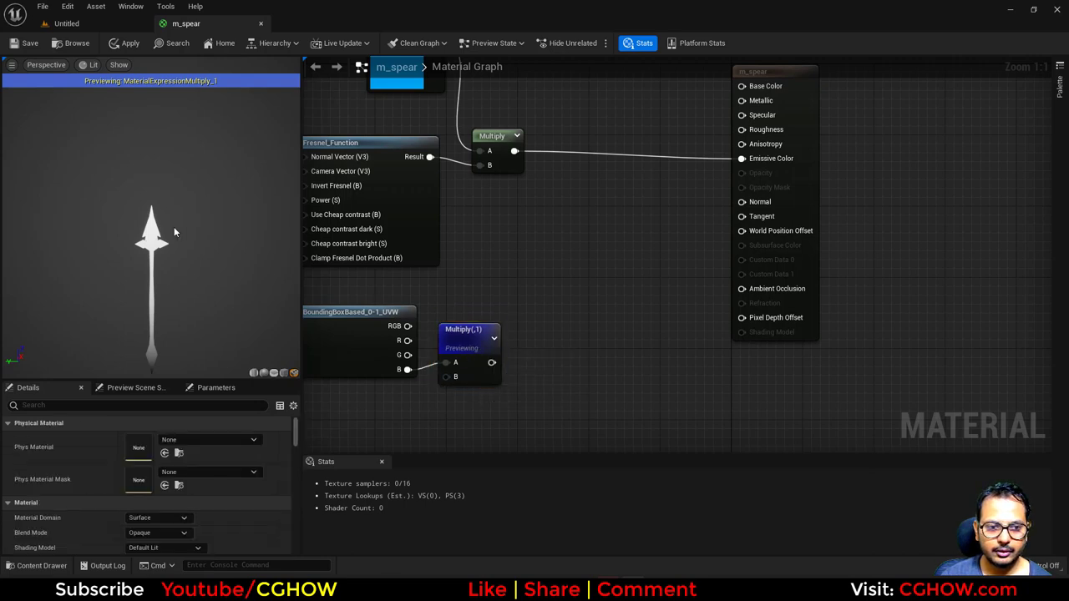
{"action": "key", "text": "e"}
{"action": "left_click", "coordinate": [515, 341]}
{"action": "left_click_drag", "start_coordinate": [492, 363], "coordinate": [522, 322]}
{"action": "key", "text": "space"}
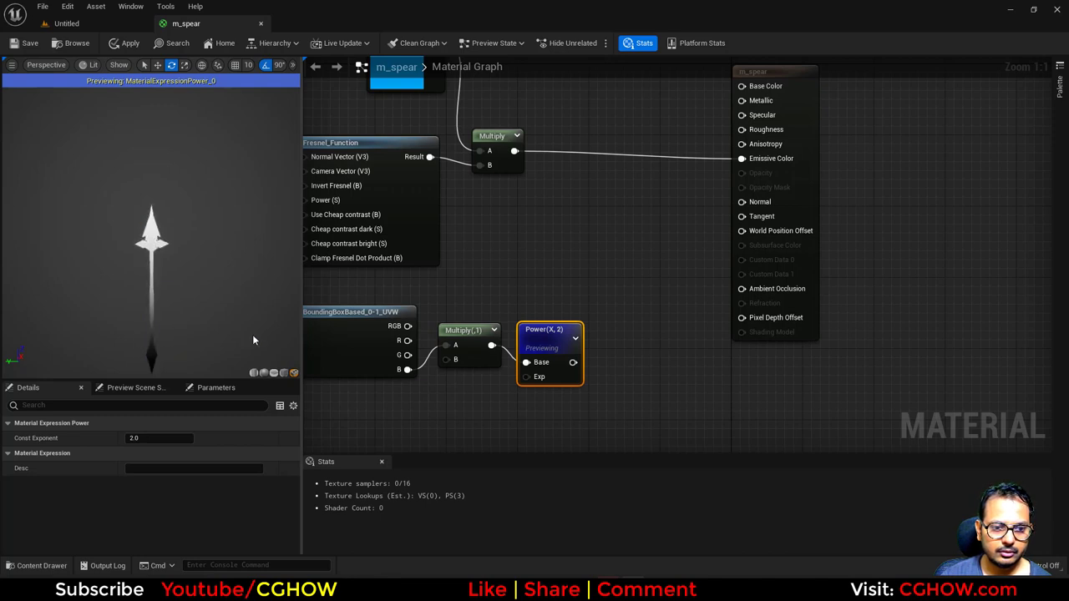
{"action": "left_click", "coordinate": [164, 436]}
{"action": "type", "text": "4"}
{"action": "key", "text": "Return"}
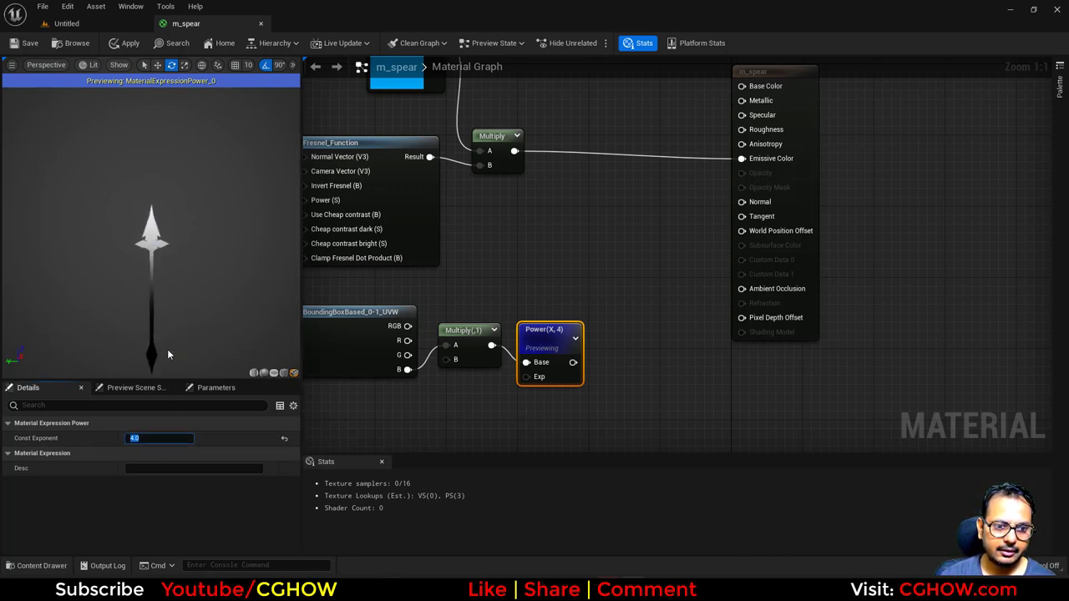
{"action": "type", "text": "6"}
{"action": "key", "text": "Return"}
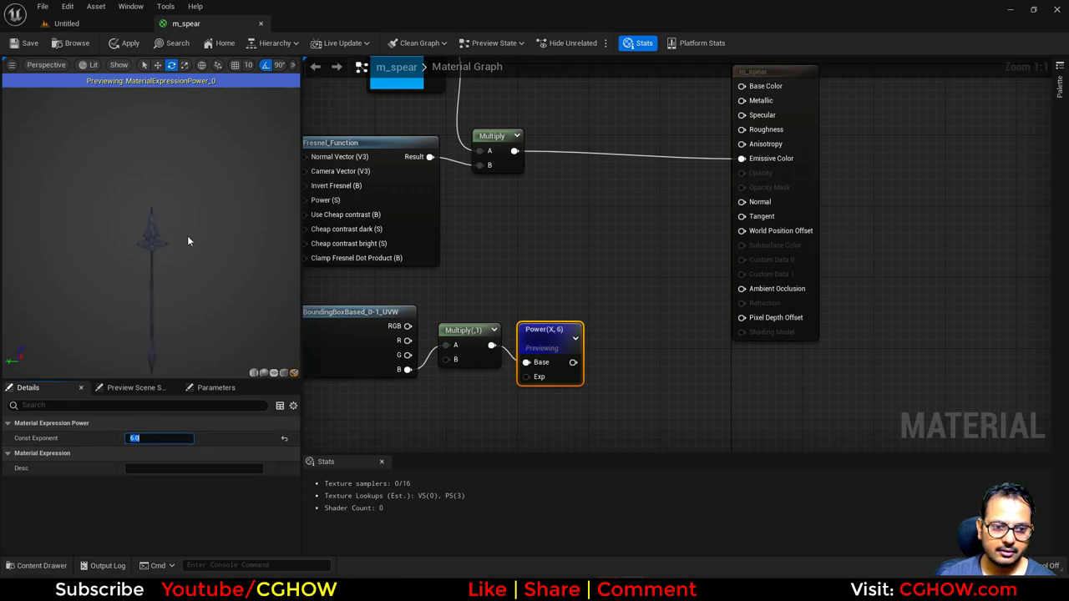
Step: Insert an Add node before Emissive Color that combines the blue Fresnel Multiply (A) with the Power result (B)
{"action": "right_click_drag", "start_coordinate": [676, 258], "coordinate": [630, 310]}
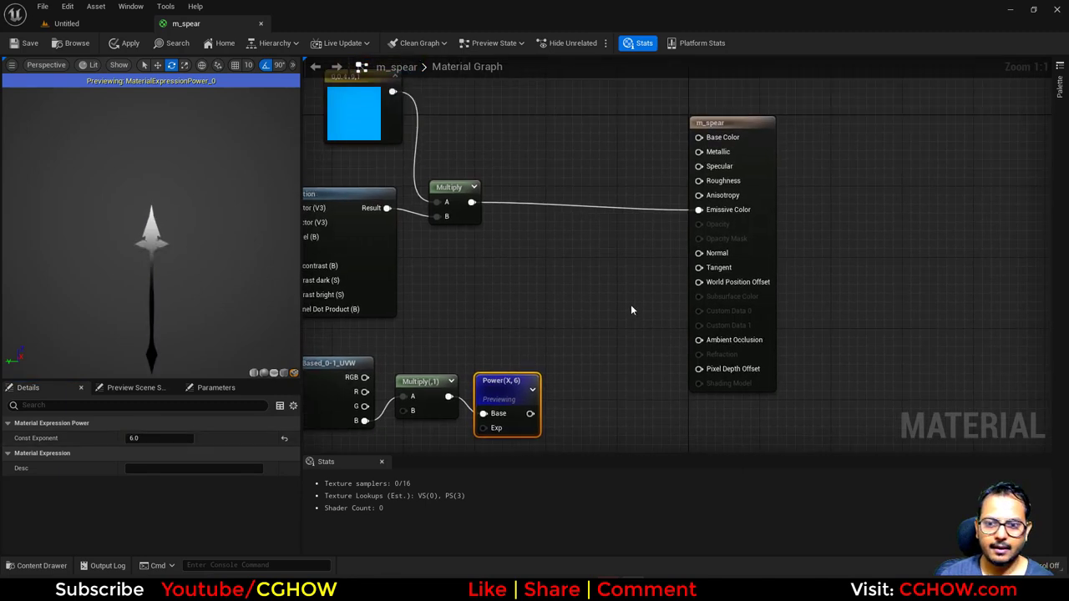
{"action": "left_click", "coordinate": [548, 344]}
{"action": "left_click", "coordinate": [551, 311]}
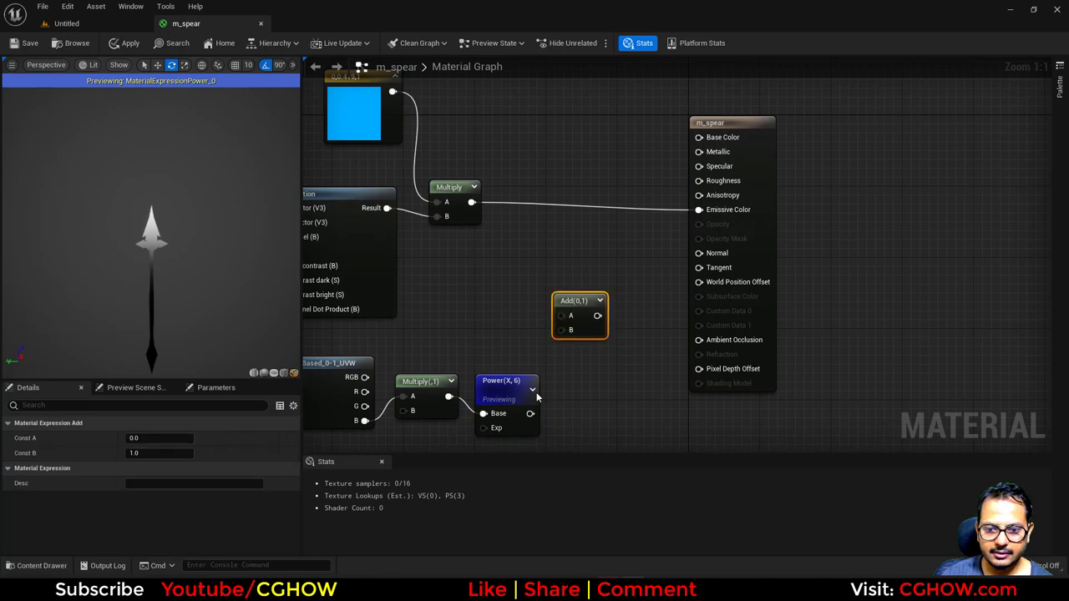
{"action": "left_click_drag", "start_coordinate": [530, 414], "coordinate": [571, 330]}
{"action": "left_click_drag", "start_coordinate": [470, 202], "coordinate": [699, 209]}
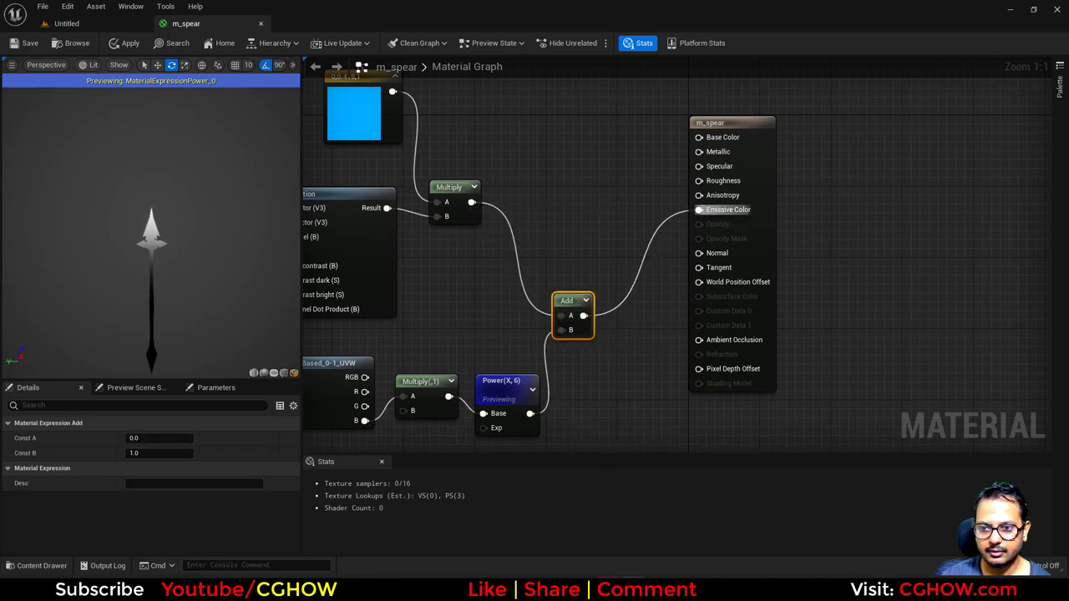
{"action": "left_click", "coordinate": [520, 383]}
{"action": "right_click_drag", "start_coordinate": [567, 235], "coordinate": [556, 289]}
{"action": "left_click_drag", "start_coordinate": [743, 218], "coordinate": [770, 227]}
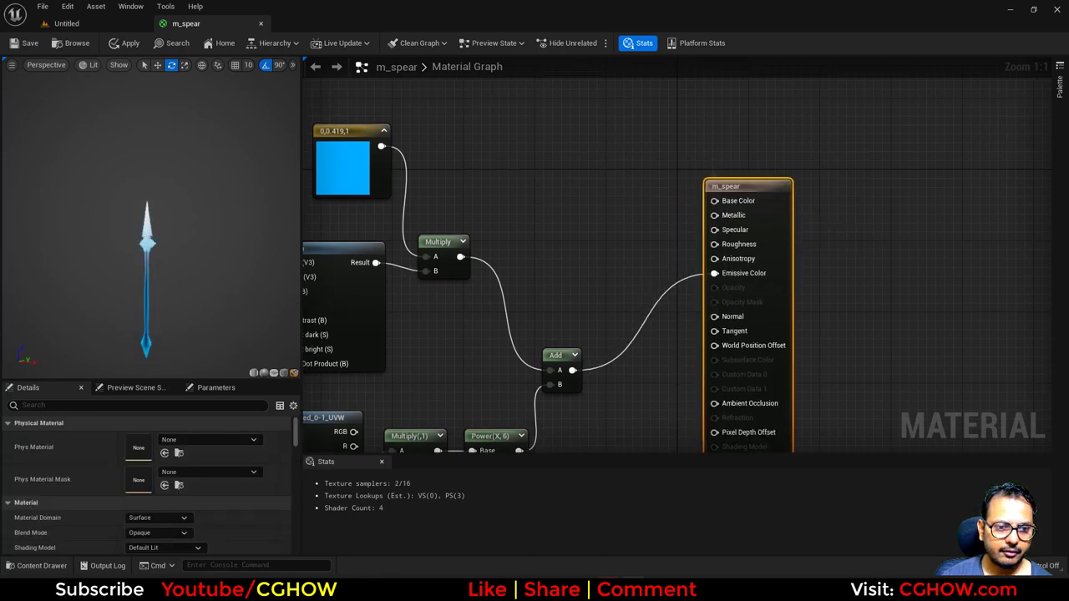
Step: Add a new Multiply after the Power node and feed the Power output into its A input
{"action": "right_click_drag", "start_coordinate": [601, 345], "coordinate": [610, 246]}
{"action": "left_click", "coordinate": [521, 366]}
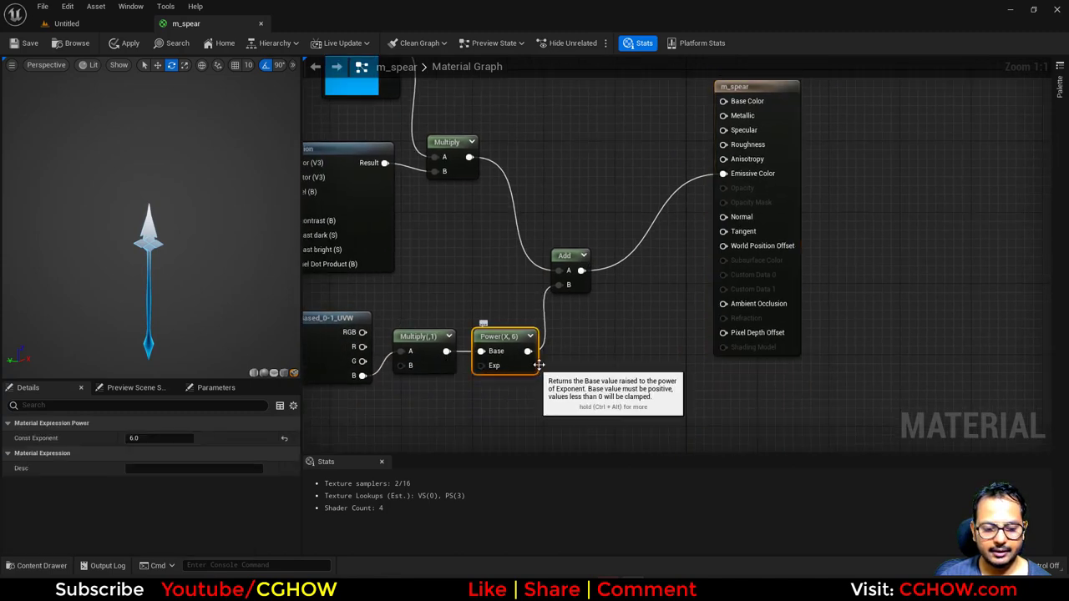
{"action": "left_click", "coordinate": [565, 340]}
{"action": "key", "text": "m"}
{"action": "left_click", "coordinate": [566, 341]}
{"action": "left_click_drag", "start_coordinate": [529, 354], "coordinate": [593, 358]}
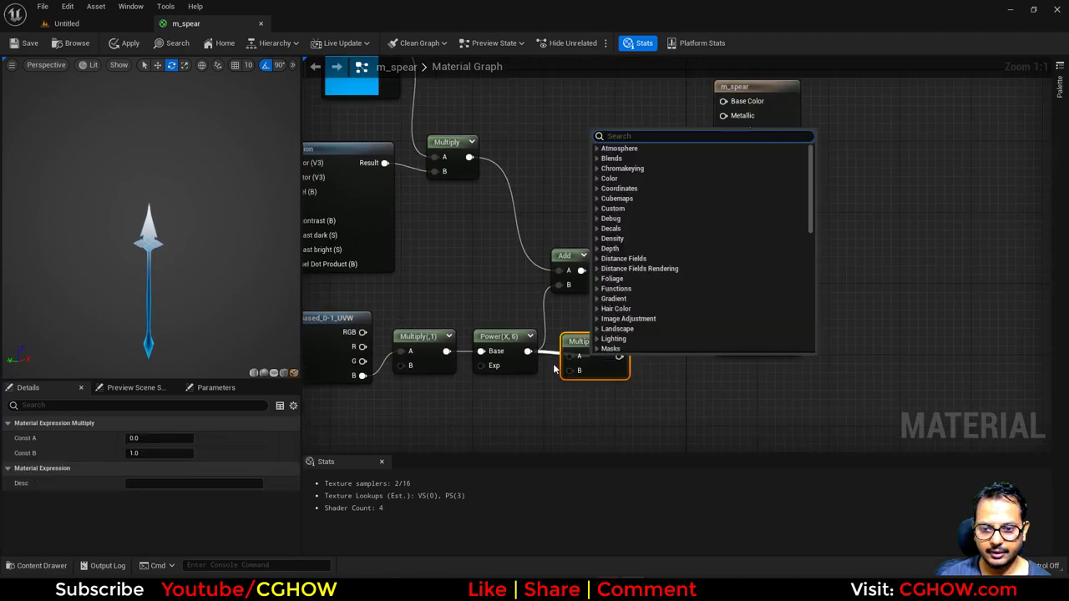
{"action": "left_click", "coordinate": [494, 372]}
Step: Connect the bounding box's B output directly to the Power's Base and delete the old Multiply between them
{"action": "left_click_drag", "start_coordinate": [362, 376], "coordinate": [463, 372]}
{"action": "left_click", "coordinate": [418, 336]}
{"action": "key", "text": "Delete"}
Step: Connect the new Multiply to the Add node's B input and set its Const B to 10
{"action": "left_click_drag", "start_coordinate": [614, 356], "coordinate": [559, 285]}
{"action": "left_click_drag", "start_coordinate": [574, 365], "coordinate": [509, 370]}
{"action": "left_click", "coordinate": [148, 456]}
{"action": "type", "text": "10"}
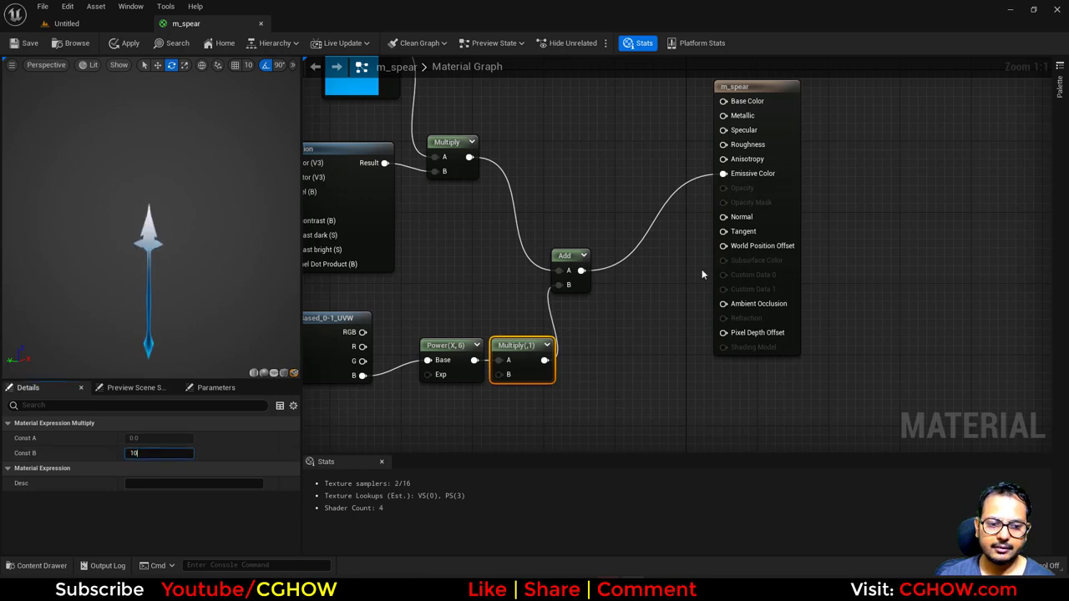
{"action": "right_click_drag", "start_coordinate": [646, 251], "coordinate": [608, 269]}
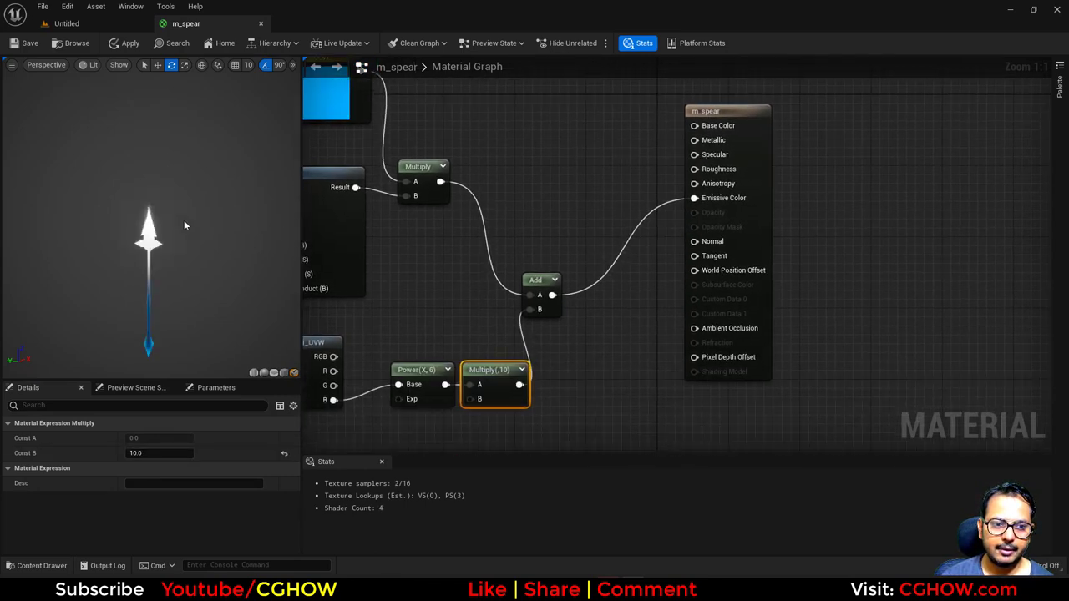
{"action": "left_click_drag", "start_coordinate": [151, 250], "coordinate": [209, 246]}
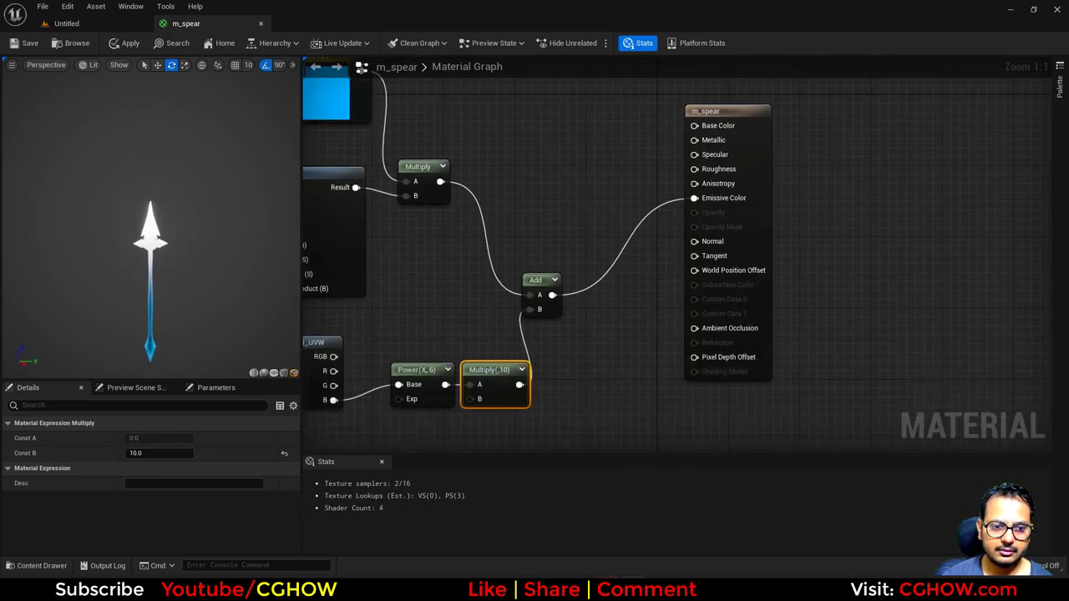
{"action": "right_click_drag", "start_coordinate": [499, 217], "coordinate": [516, 203]}
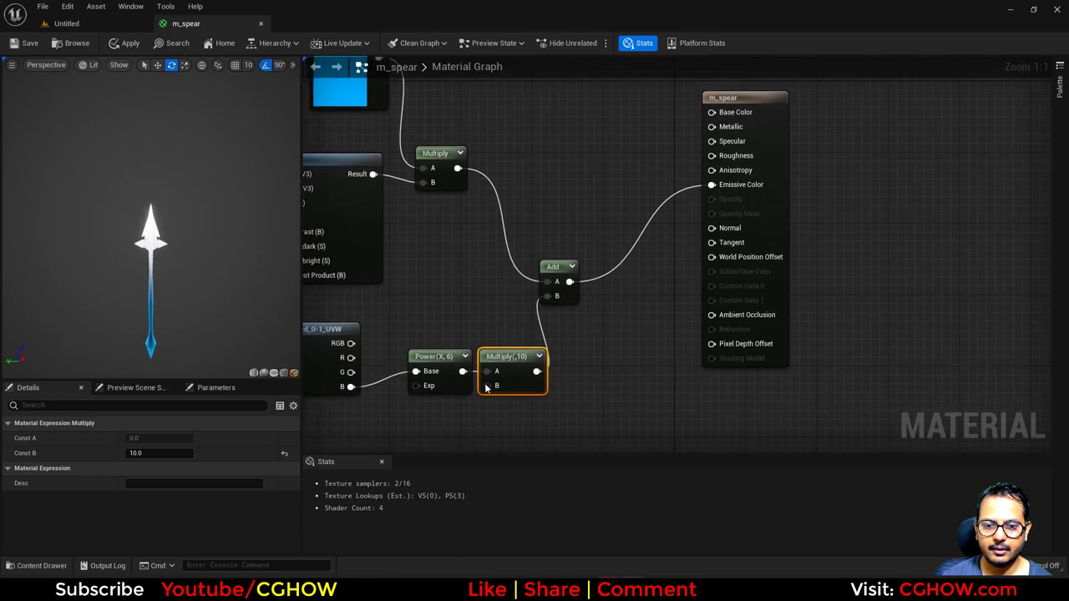
Step: Raise the Power node's Const Exponent to about 8.985 and move the following Multiply clear of it
{"action": "left_click", "coordinate": [436, 361]}
{"action": "left_click_drag", "start_coordinate": [154, 440], "coordinate": [442, 458]}
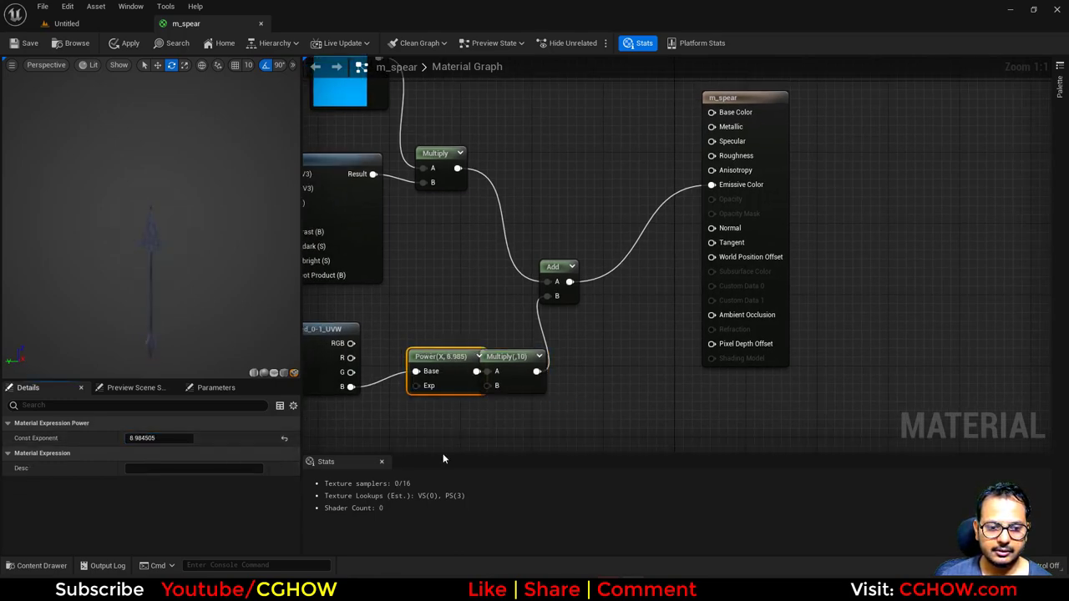
{"action": "right_click_drag", "start_coordinate": [735, 301], "coordinate": [713, 331]}
{"action": "left_click_drag", "start_coordinate": [500, 411], "coordinate": [525, 410]}
Step: Add a Constant3Vector above the graph, set it to grey (0.203, 0.203, 0.203), and connect it to Base Color
{"action": "right_click_drag", "start_coordinate": [512, 221], "coordinate": [484, 279]}
{"action": "left_click", "coordinate": [582, 163]}
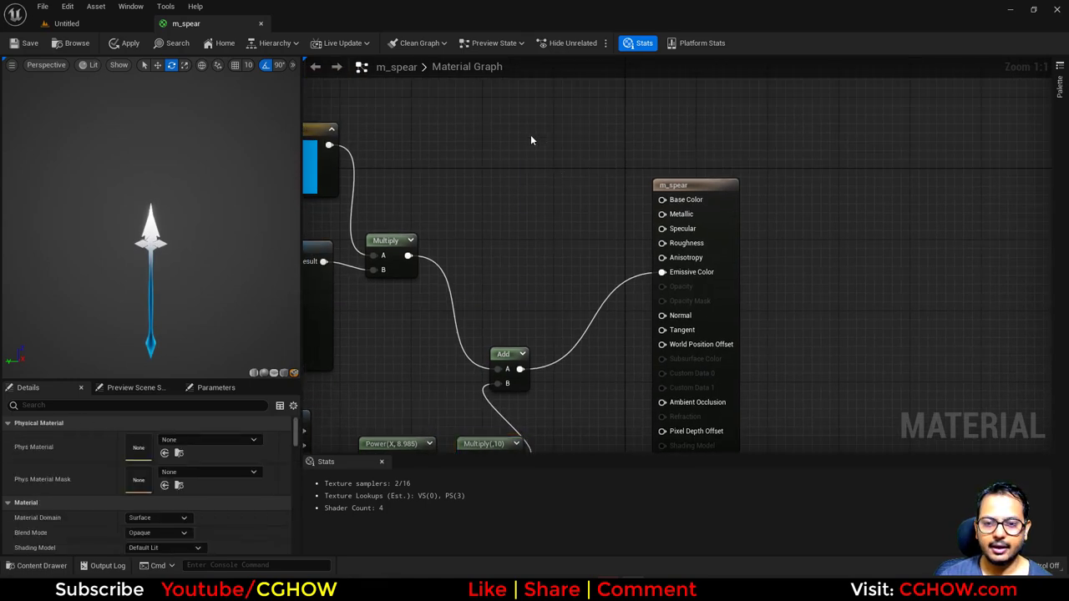
{"action": "left_click", "coordinate": [531, 140]}
{"action": "double_click", "coordinate": [555, 172]}
{"action": "left_click", "coordinate": [717, 301]}
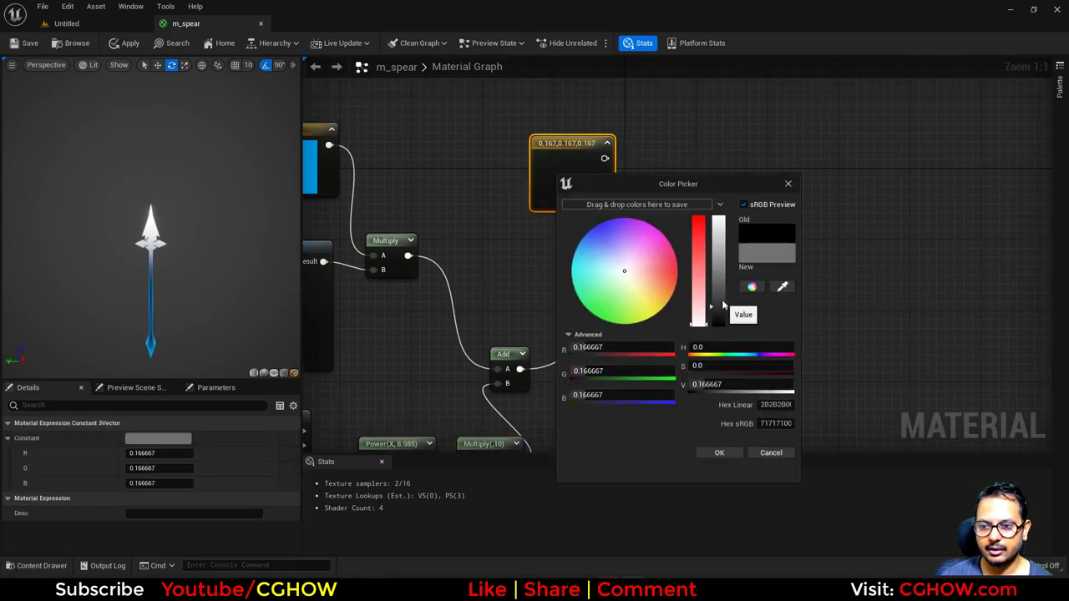
{"action": "left_click", "coordinate": [717, 453]}
{"action": "left_click_drag", "start_coordinate": [604, 159], "coordinate": [665, 200]}
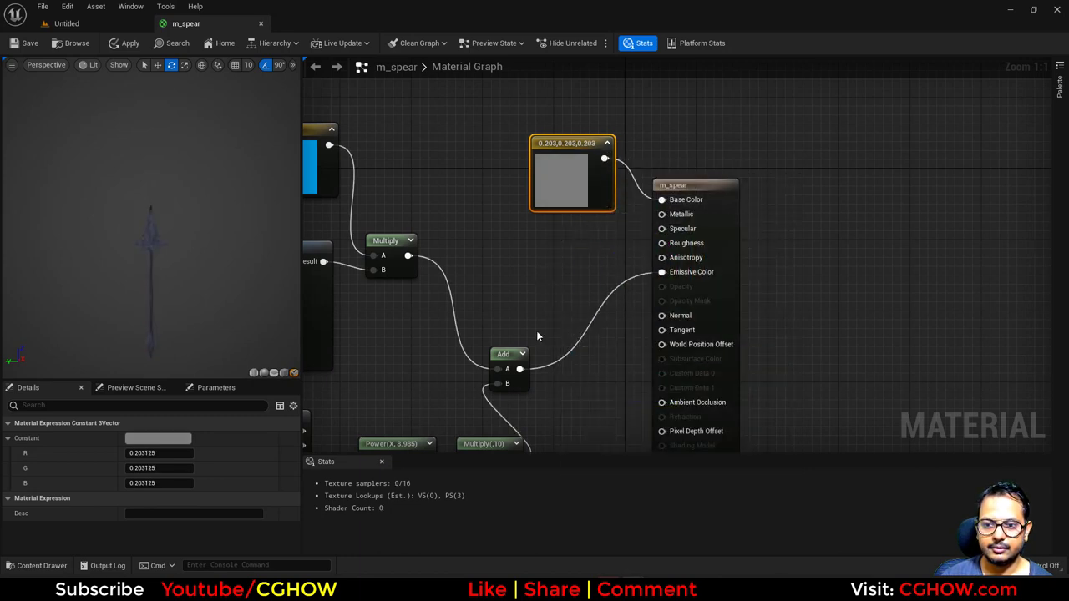
{"action": "scroll", "coordinate": [536, 330], "scroll_direction": "down", "scroll_amount": 1}
{"action": "right_click_drag", "start_coordinate": [592, 263], "coordinate": [638, 313]}
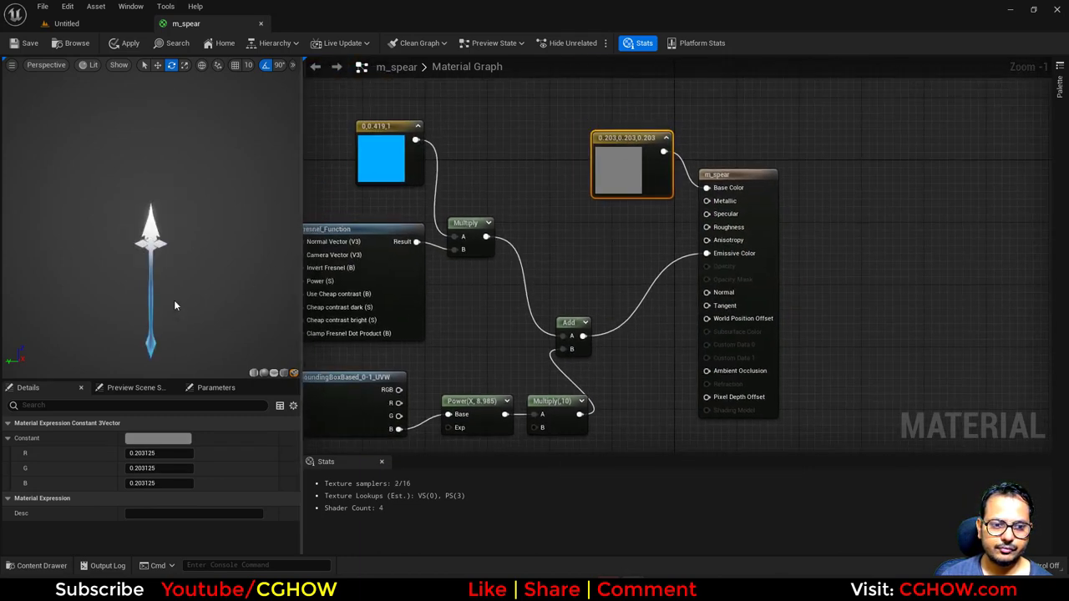
{"action": "left_click_drag", "start_coordinate": [201, 225], "coordinate": [150, 226]}
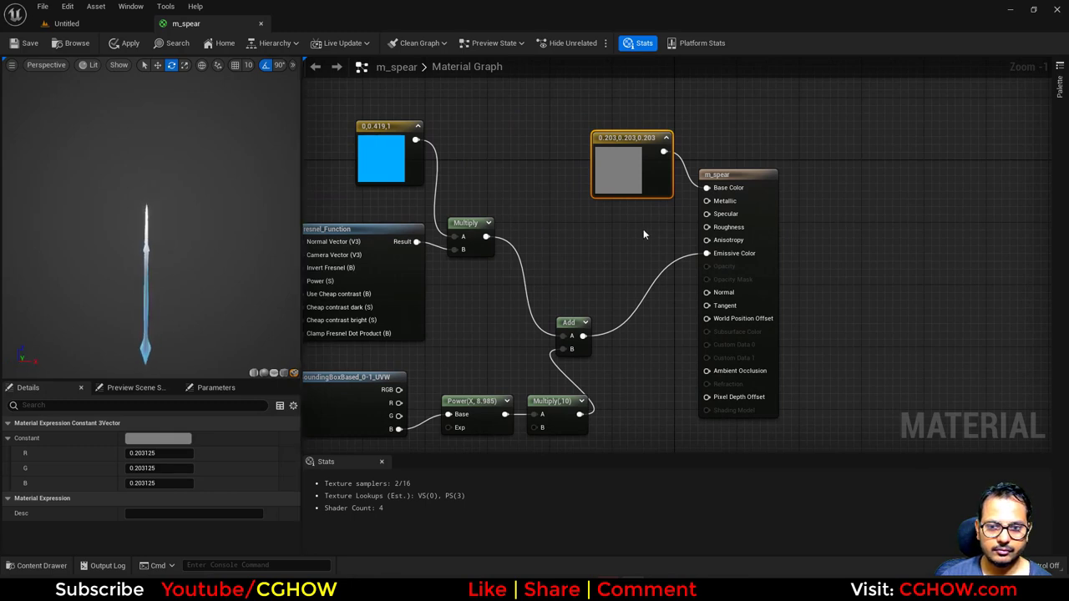
Step: Change the Base Color constant to black (0, 0, 0) and check the spear from another angle
{"action": "double_click", "coordinate": [624, 168]}
{"action": "left_click_drag", "start_coordinate": [782, 325], "coordinate": [787, 322]}
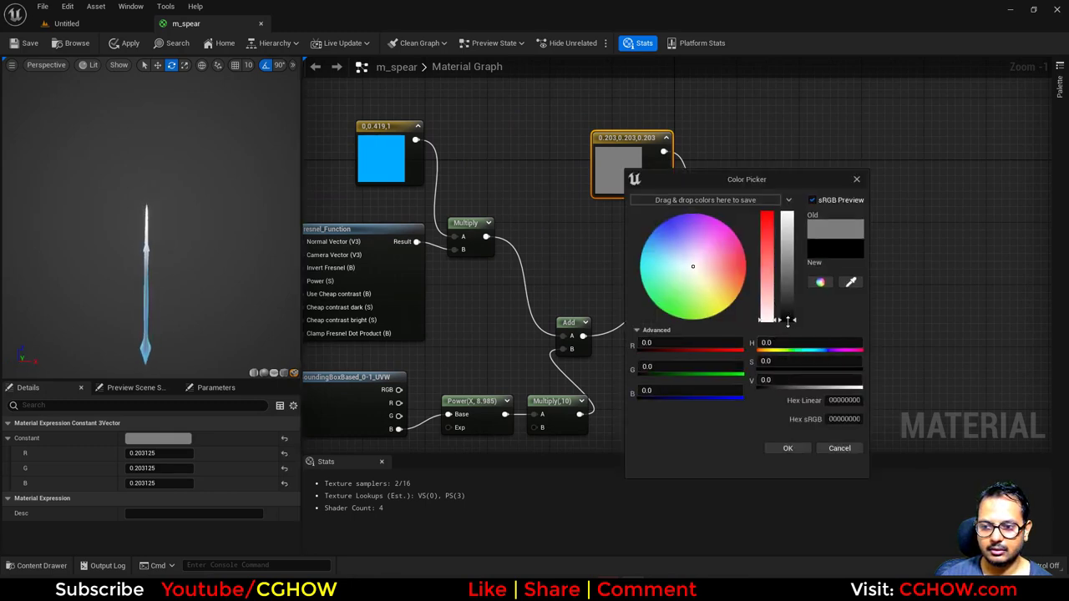
{"action": "left_click", "coordinate": [789, 449]}
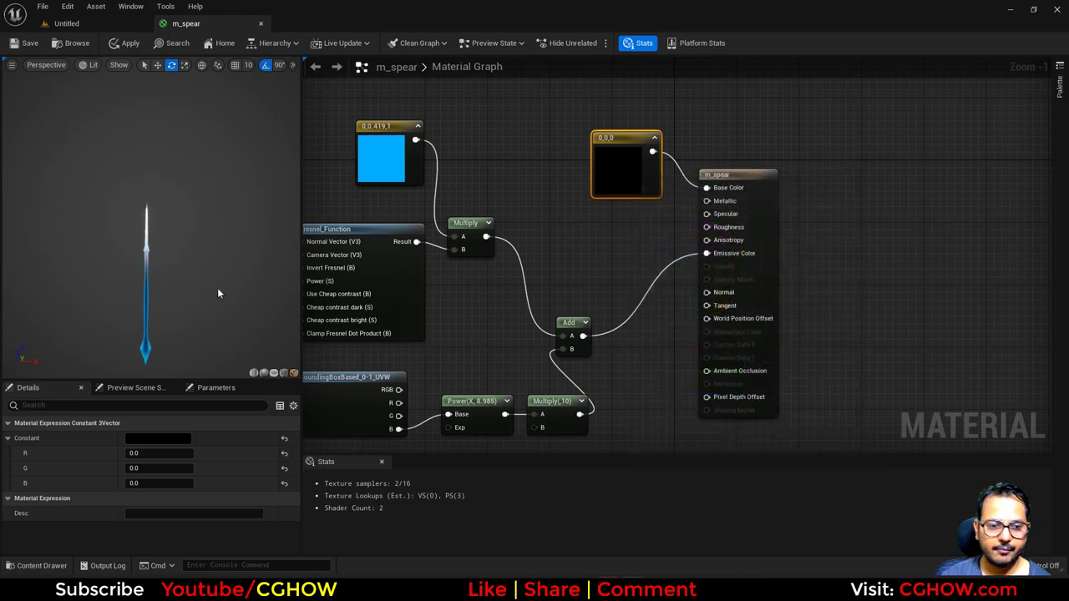
{"action": "left_click_drag", "start_coordinate": [159, 219], "coordinate": [125, 219]}
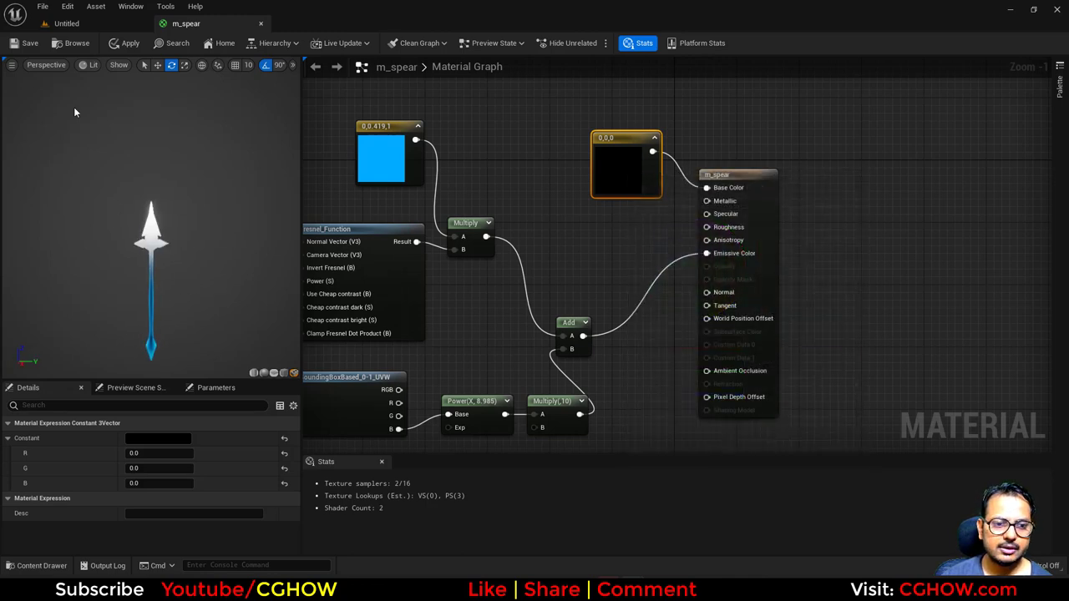
Step: Create a Niagara System in the spear folder using the Fountain emitter template
{"action": "left_click", "coordinate": [74, 45]}
{"action": "right_click", "coordinate": [312, 487]}
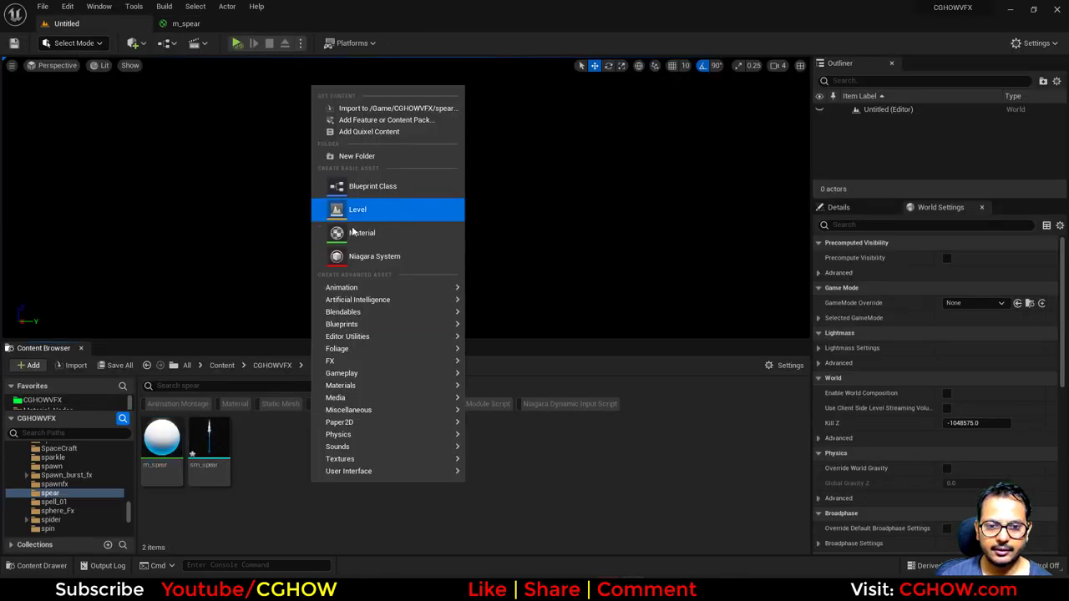
{"action": "left_click", "coordinate": [363, 255]}
{"action": "left_click", "coordinate": [525, 450]}
{"action": "left_click", "coordinate": [531, 387]}
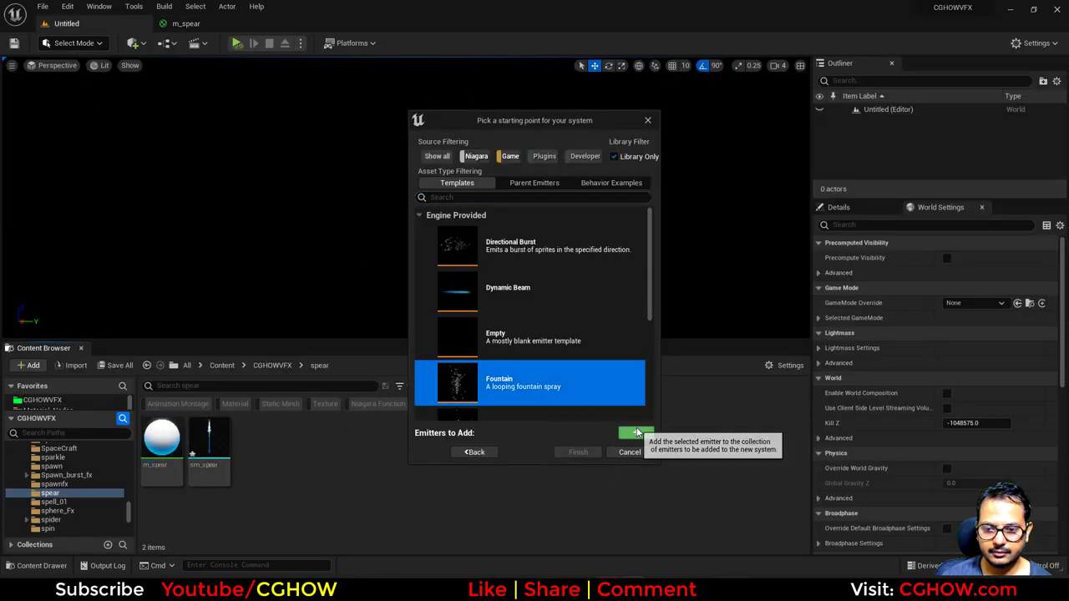
{"action": "left_click", "coordinate": [636, 432]}
{"action": "left_click", "coordinate": [577, 452]}
Step: Name the new Niagara System FX and open it for editing
{"action": "type", "text": "FX"}
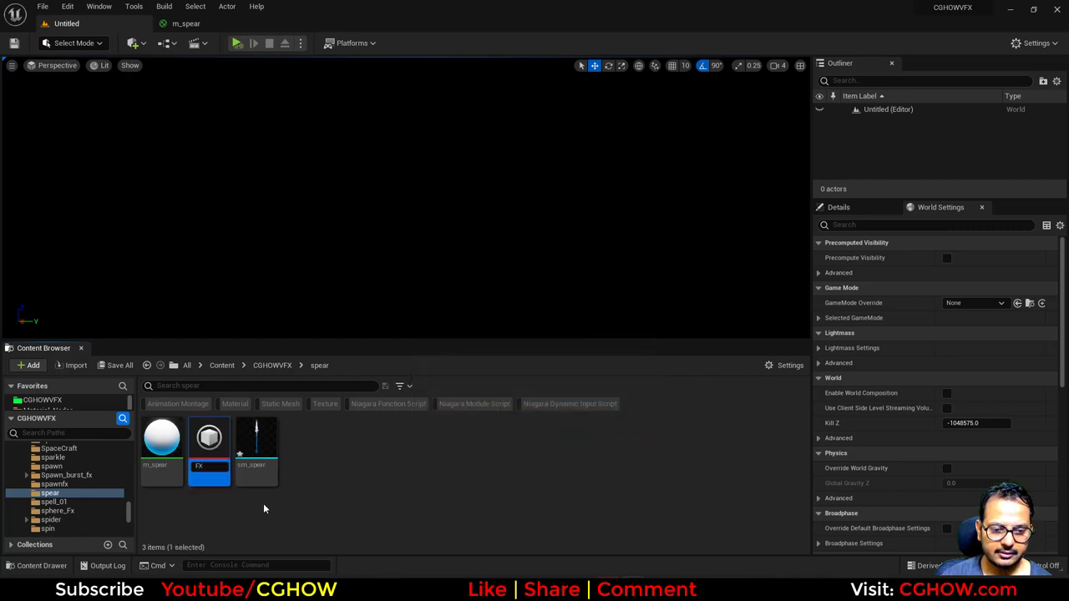
{"action": "key", "text": "Return"}
{"action": "double_click", "coordinate": [158, 442]}
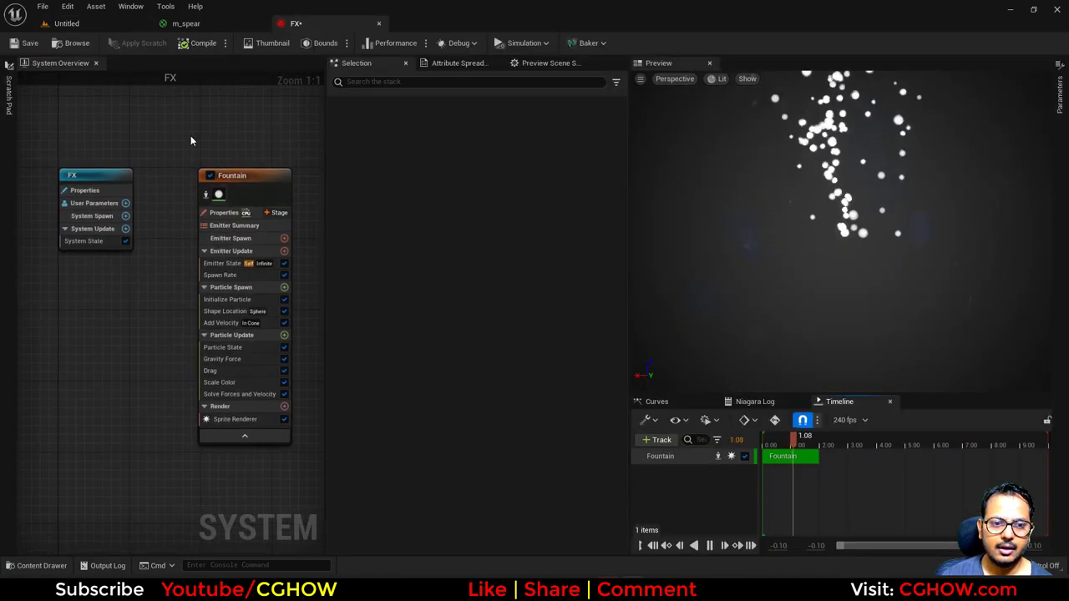
Step: Rename the Fountain emitter to spear
{"action": "double_click", "coordinate": [243, 178]}
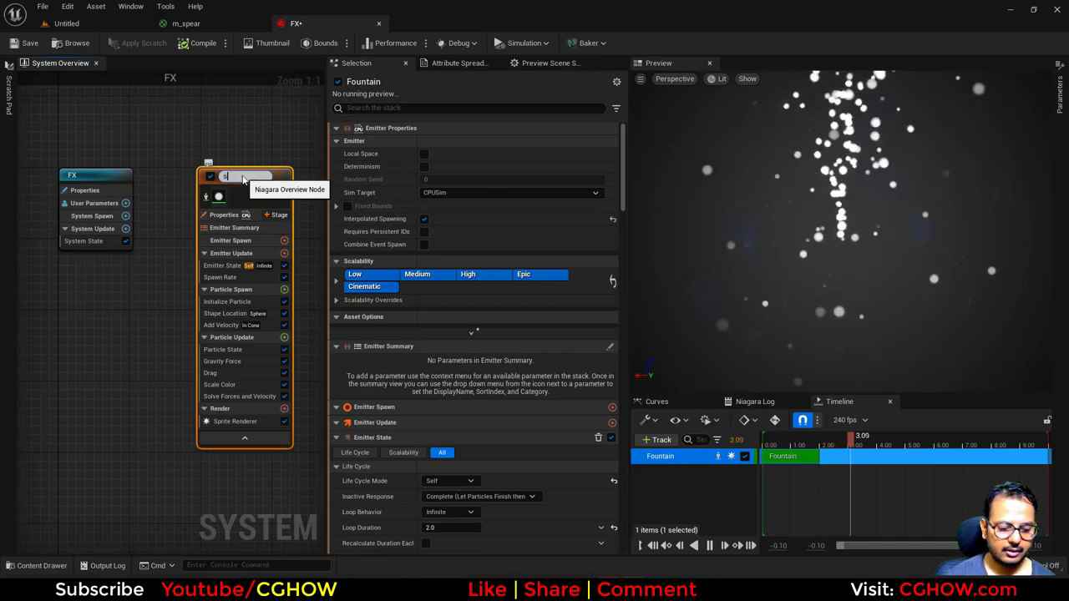
{"action": "type", "text": "spear"}
{"action": "key", "text": "Return"}
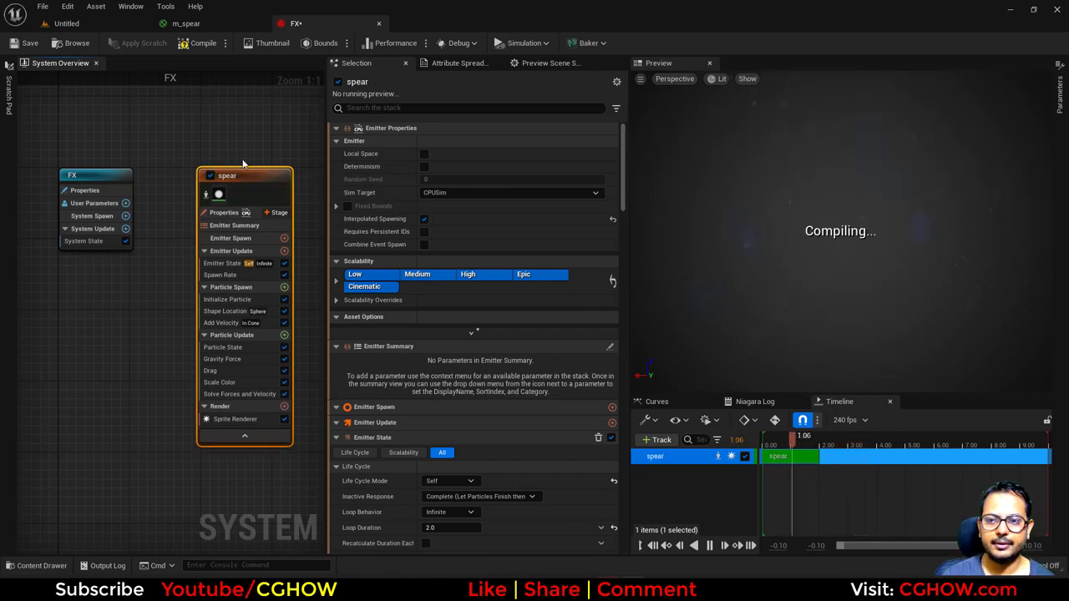
Step: Select sm_spear in the spear folder, and in the FX system replace the spear emitter's Sprite Renderer with a Mesh Renderer
{"action": "left_click", "coordinate": [67, 23]}
{"action": "left_click", "coordinate": [257, 451]}
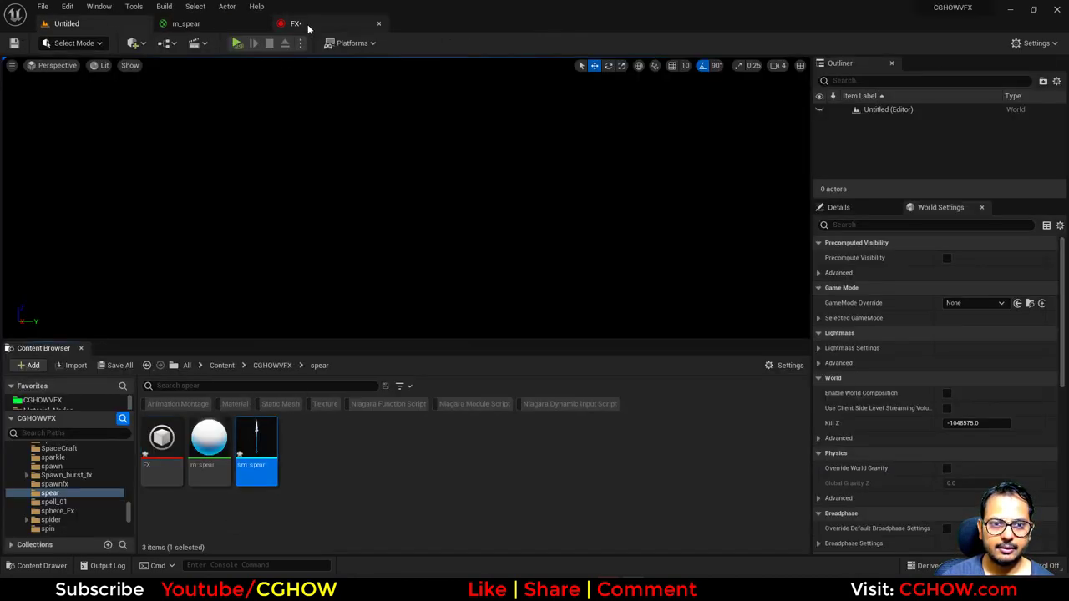
{"action": "left_click", "coordinate": [307, 26]}
{"action": "left_click", "coordinate": [243, 423]}
{"action": "key", "text": "Delete"}
{"action": "left_click", "coordinate": [284, 396]}
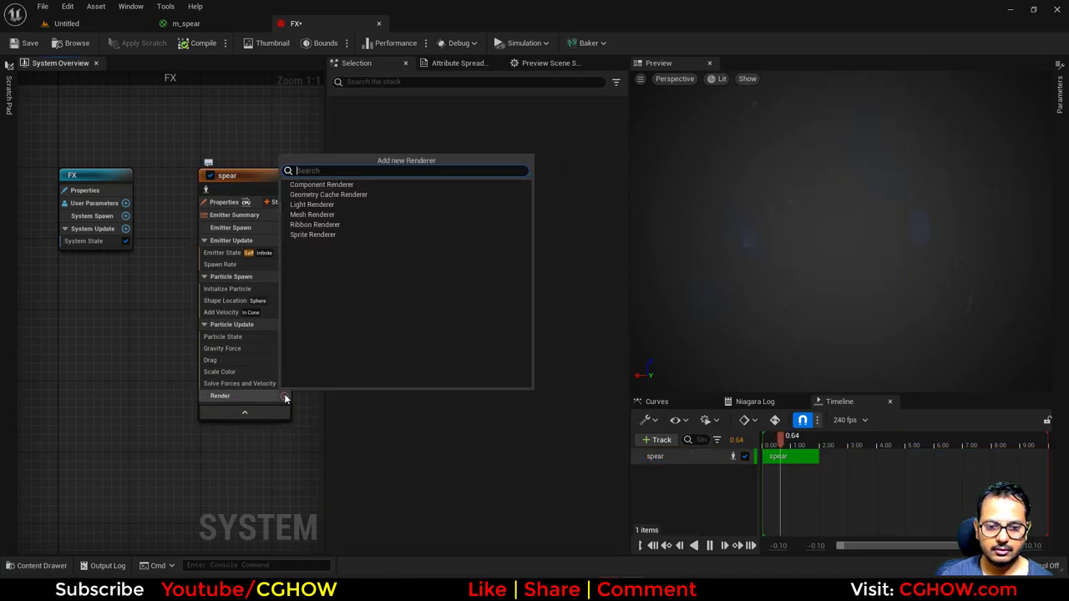
{"action": "left_click", "coordinate": [312, 215]}
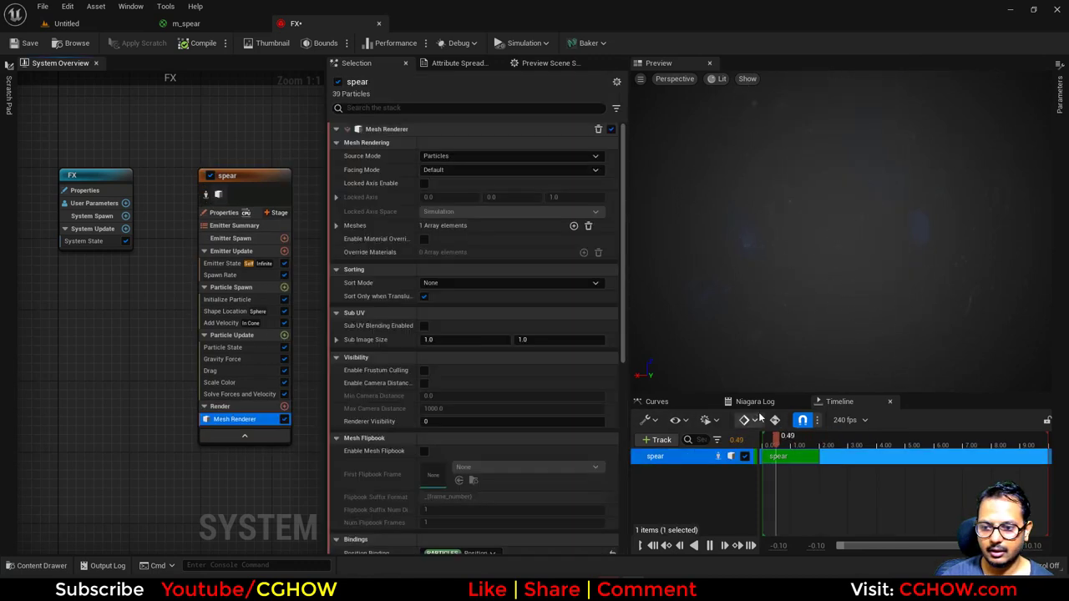
Step: Reopen the blank Preview Scene Settings and disable post-processing for the Niagara preview
{"action": "left_click", "coordinate": [547, 63]}
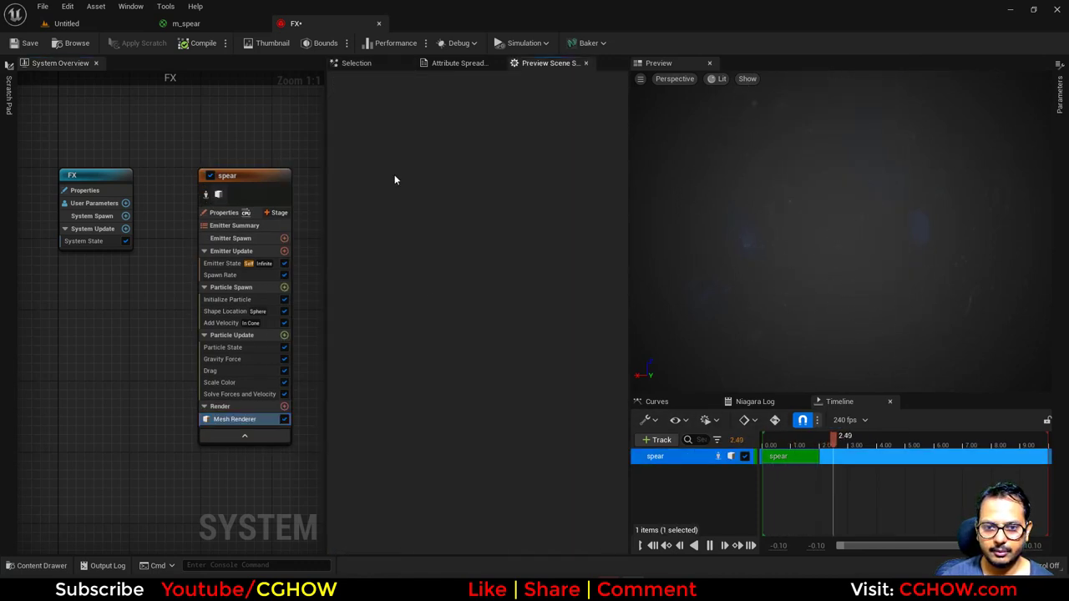
{"action": "left_click", "coordinate": [130, 6]}
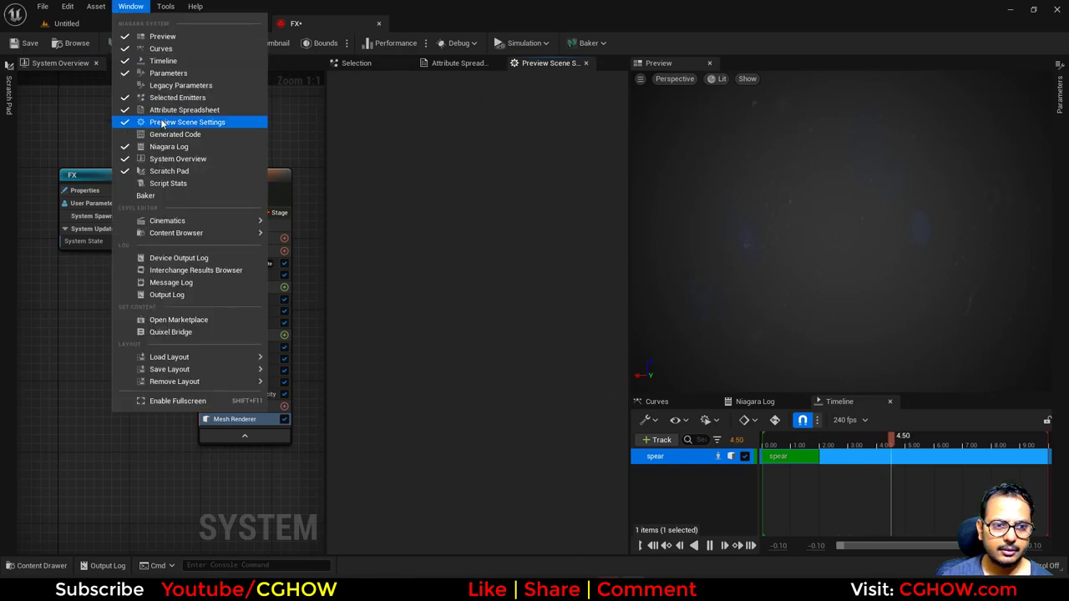
{"action": "left_click", "coordinate": [134, 10]}
{"action": "left_click", "coordinate": [131, 6]}
{"action": "left_click", "coordinate": [188, 115]}
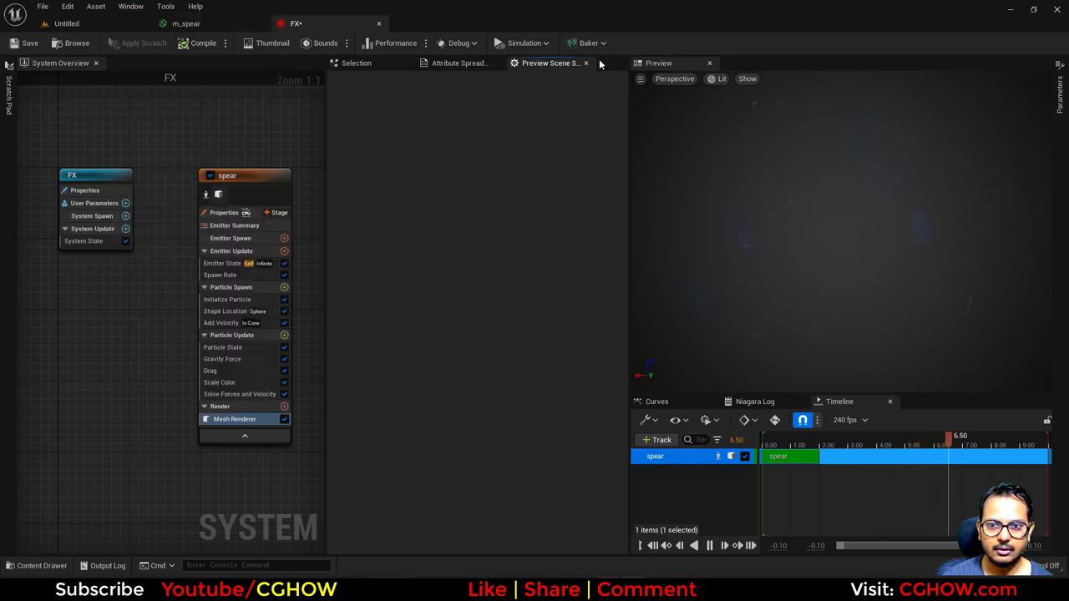
{"action": "left_click", "coordinate": [130, 6]}
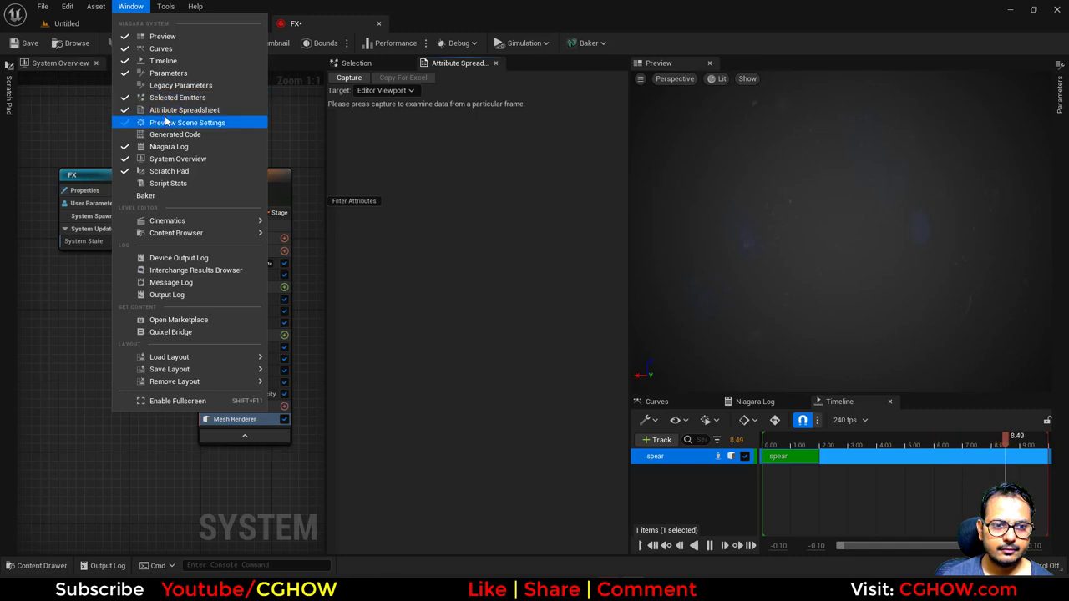
{"action": "left_click", "coordinate": [187, 115]}
{"action": "scroll", "coordinate": [453, 390], "scroll_direction": "down", "scroll_amount": 2}
{"action": "scroll", "coordinate": [454, 390], "scroll_direction": "down", "scroll_amount": 1}
{"action": "scroll", "coordinate": [400, 292], "scroll_direction": "up", "scroll_amount": 3}
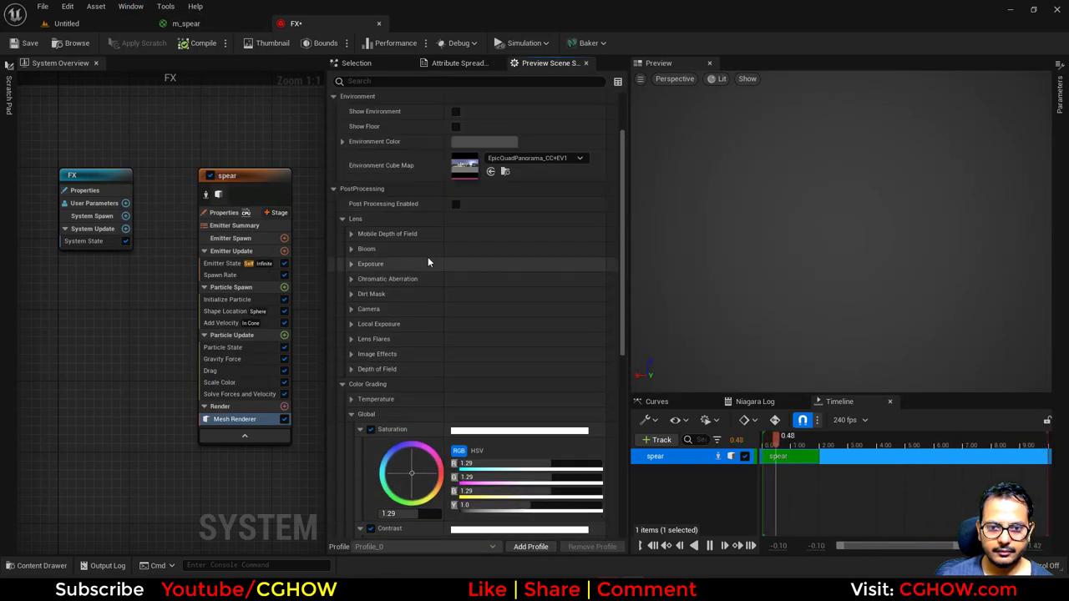
{"action": "left_click", "coordinate": [344, 219]}
{"action": "left_click", "coordinate": [368, 62]}
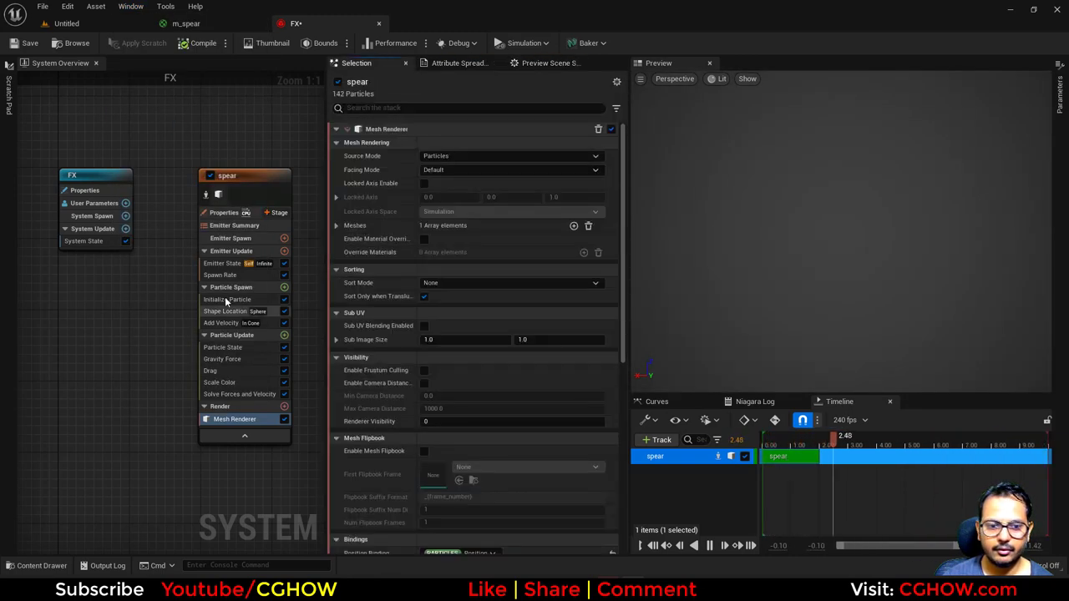
Step: Assign sm_spear as the Mesh Renderer's mesh, enable material overrides and set m_spear as the explicit override material
{"action": "right_click_drag", "start_coordinate": [298, 350], "coordinate": [237, 319]}
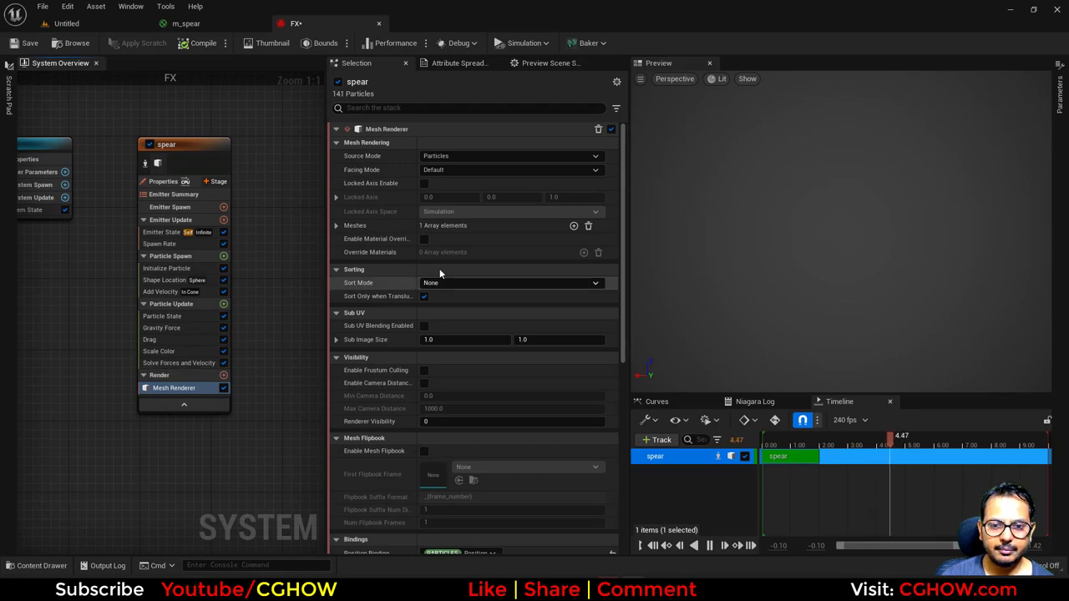
{"action": "left_click", "coordinate": [337, 226]}
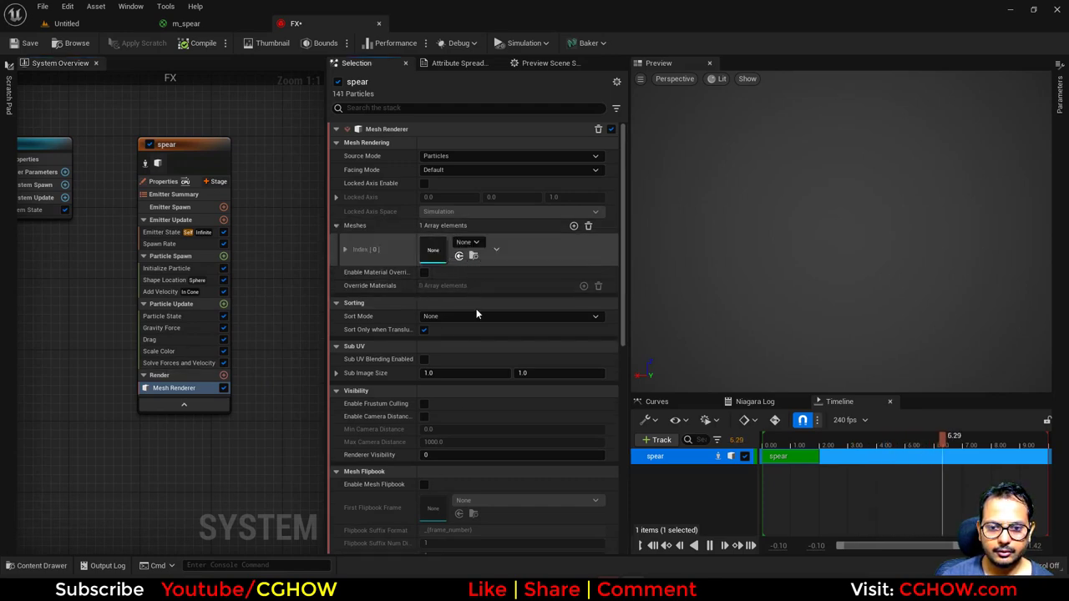
{"action": "left_click", "coordinate": [215, 27]}
{"action": "left_click", "coordinate": [75, 43]}
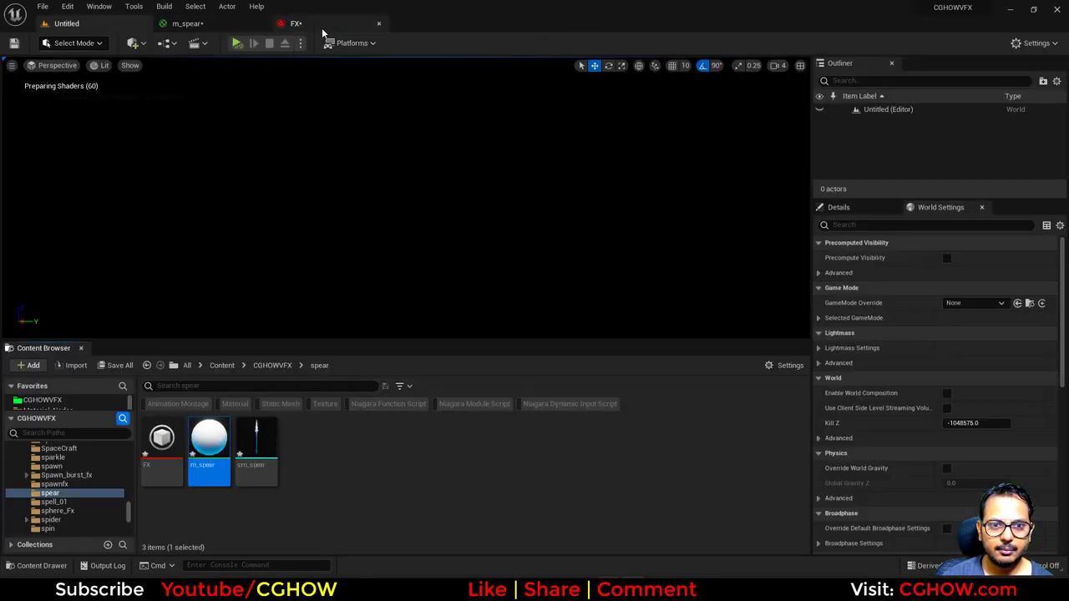
{"action": "left_click", "coordinate": [321, 25]}
{"action": "left_click", "coordinate": [423, 272]}
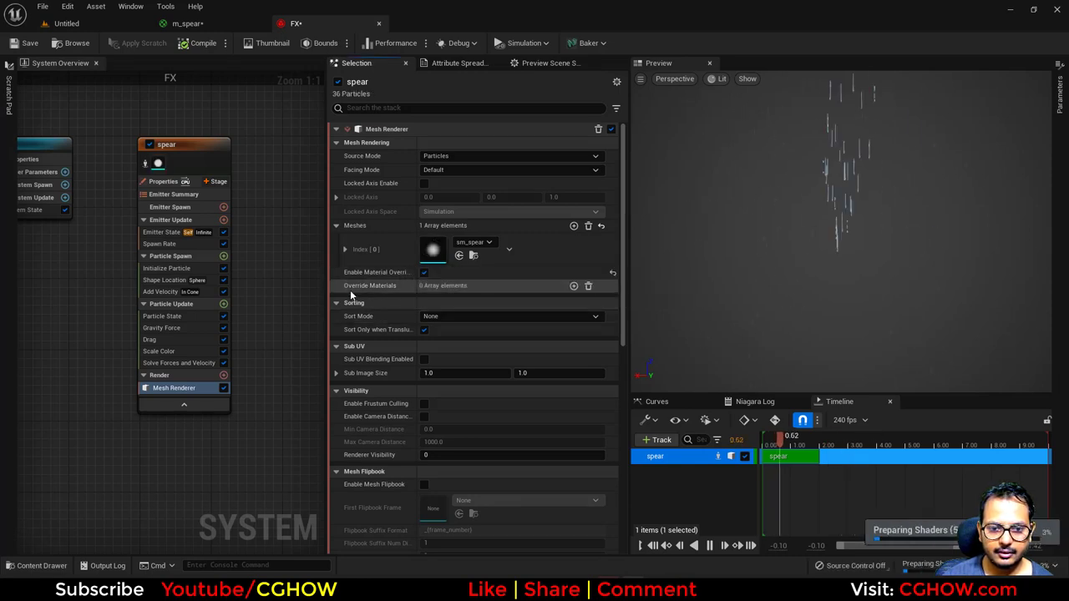
{"action": "left_click", "coordinate": [573, 286]}
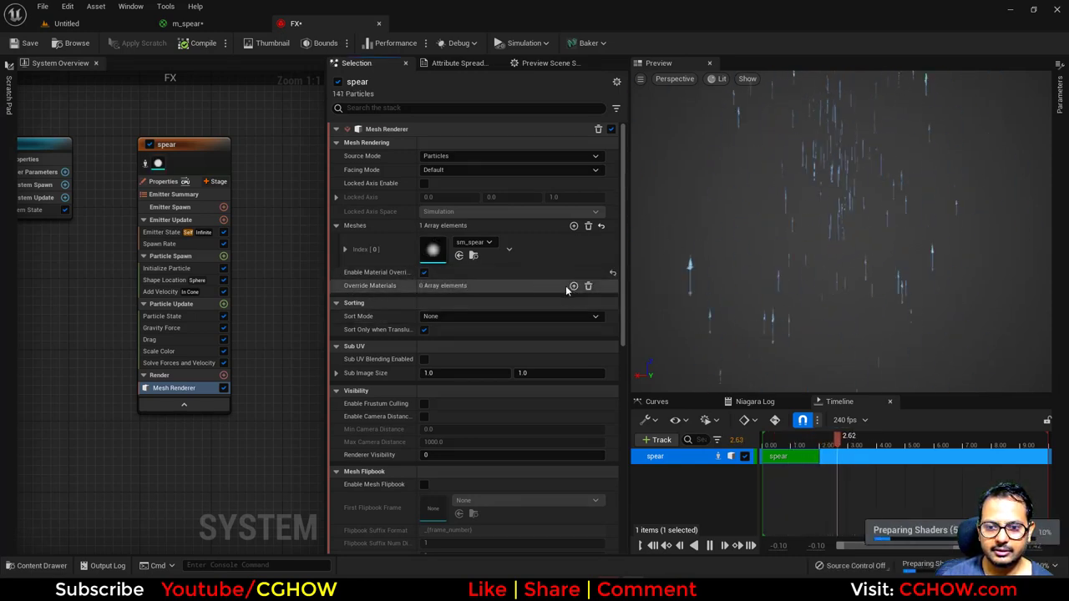
{"action": "left_click", "coordinate": [337, 285]}
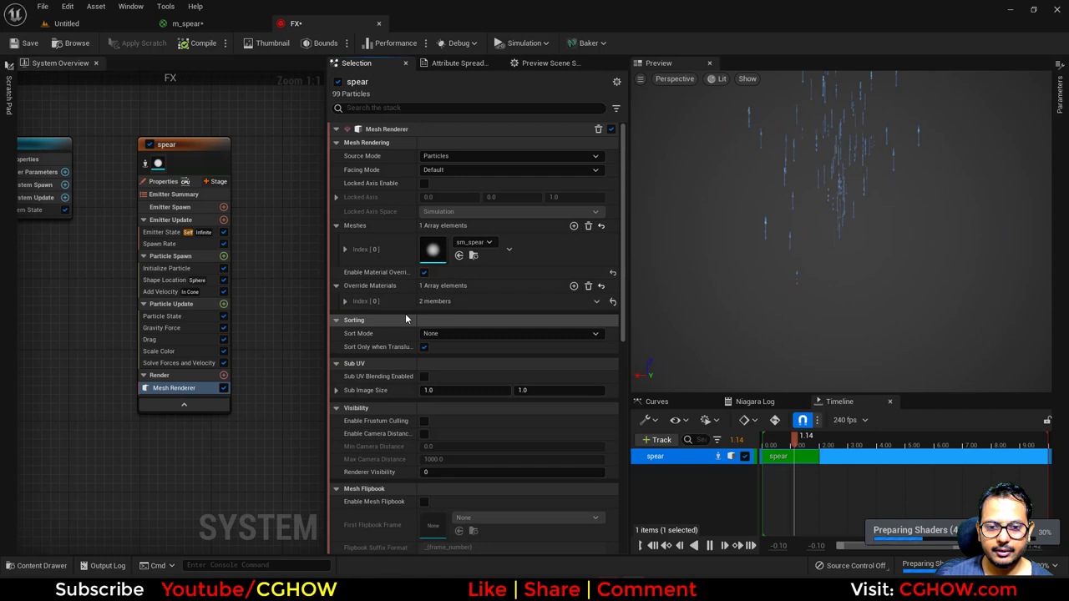
{"action": "left_click", "coordinate": [344, 301]}
{"action": "left_click", "coordinate": [460, 334]}
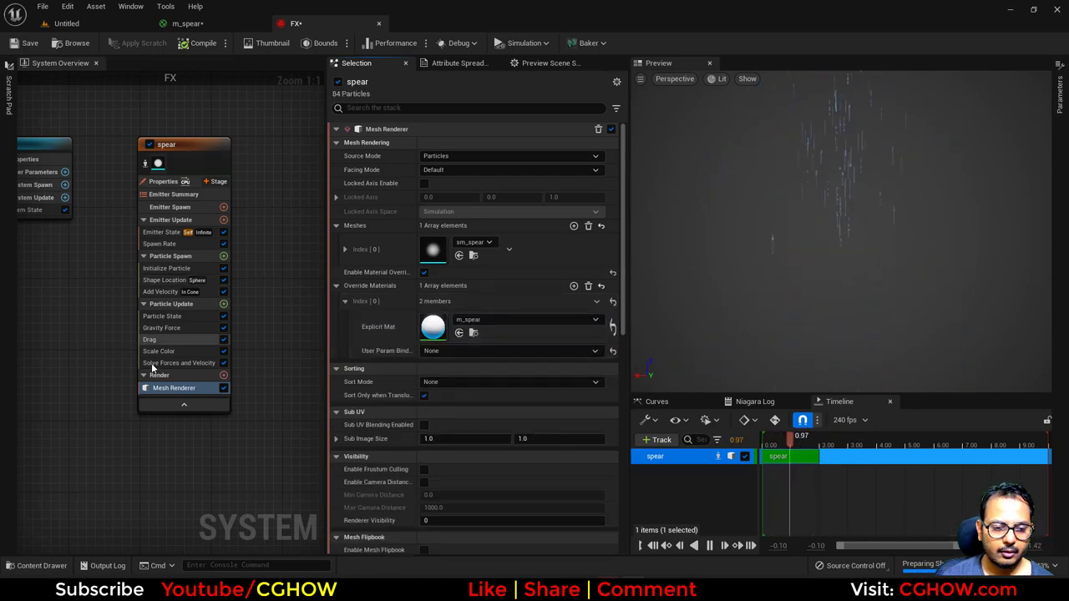
Step: Delete the Scale Color, Drag, Gravity Force, Add Velocity and Shape Location modules from the spear emitter
{"action": "left_click", "coordinate": [162, 353]}
{"action": "left_click", "coordinate": [163, 340], "text": "ctrl"}
{"action": "left_click", "coordinate": [166, 327], "text": "ctrl"}
{"action": "left_click", "coordinate": [160, 292], "text": "ctrl"}
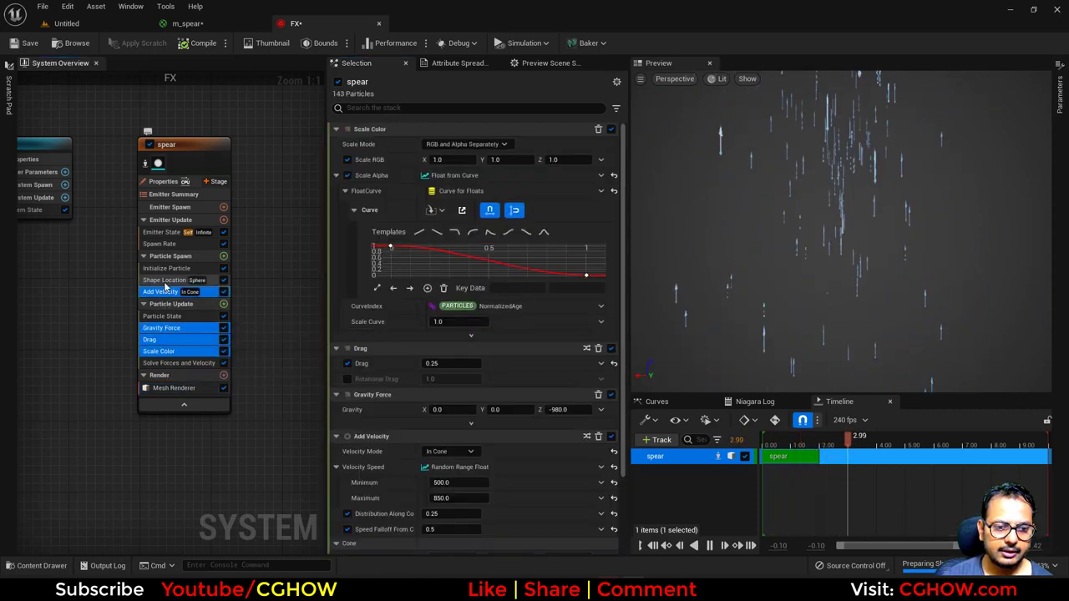
{"action": "left_click", "coordinate": [165, 280], "text": "ctrl"}
{"action": "key", "text": "Delete"}
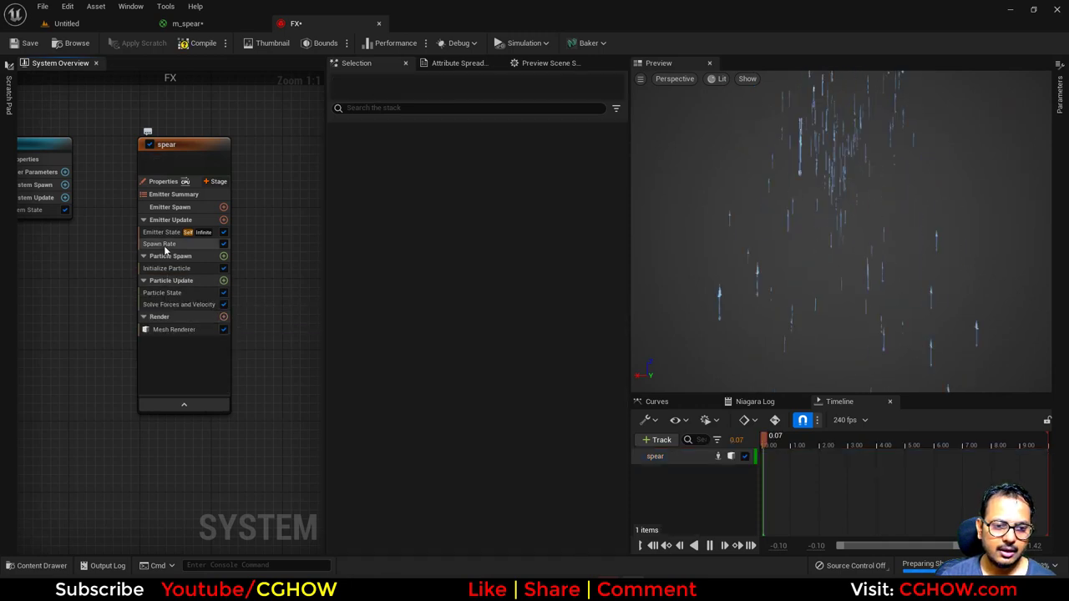
Step: Replace the Spawn Rate module with Spawn Burst Instantaneous in the spear emitter's Emitter Update
{"action": "left_click", "coordinate": [167, 243]}
{"action": "key", "text": "Delete"}
{"action": "left_click", "coordinate": [223, 220]}
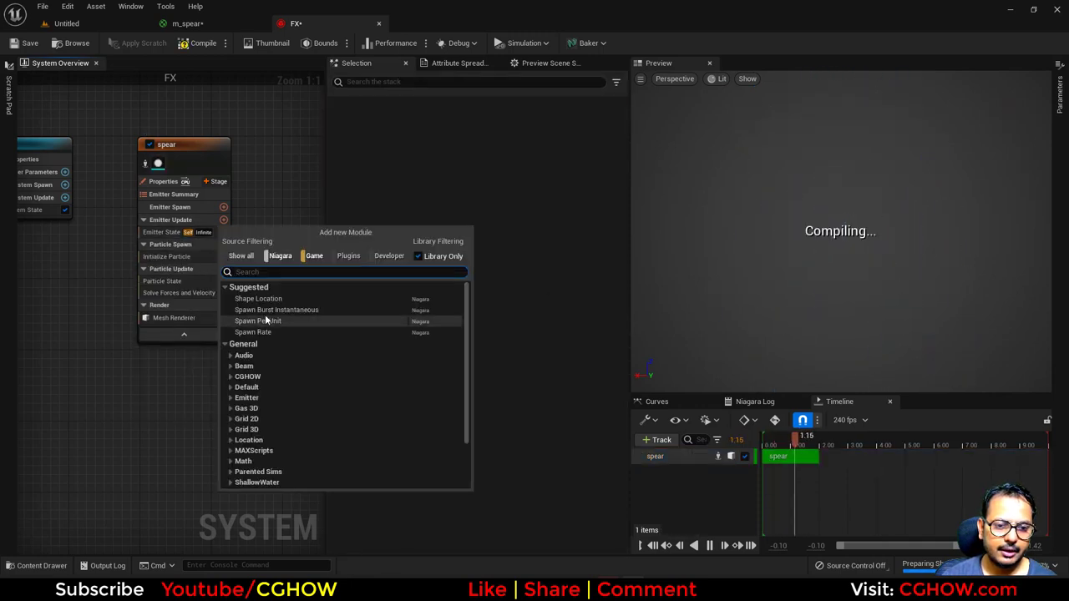
{"action": "left_click", "coordinate": [251, 316]}
Step: Set the emitter's Loop Behavior to Once and stop particles from being killed when their lifetime elapses
{"action": "left_click", "coordinate": [162, 231]}
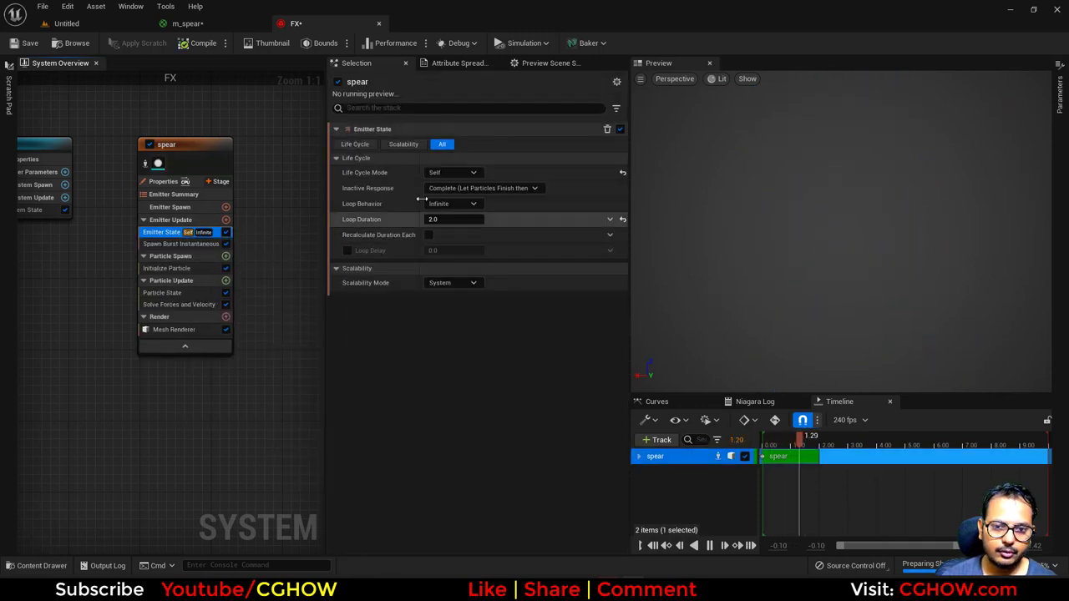
{"action": "left_click", "coordinate": [451, 203]}
{"action": "left_click", "coordinate": [452, 232]}
{"action": "left_click", "coordinate": [163, 293]}
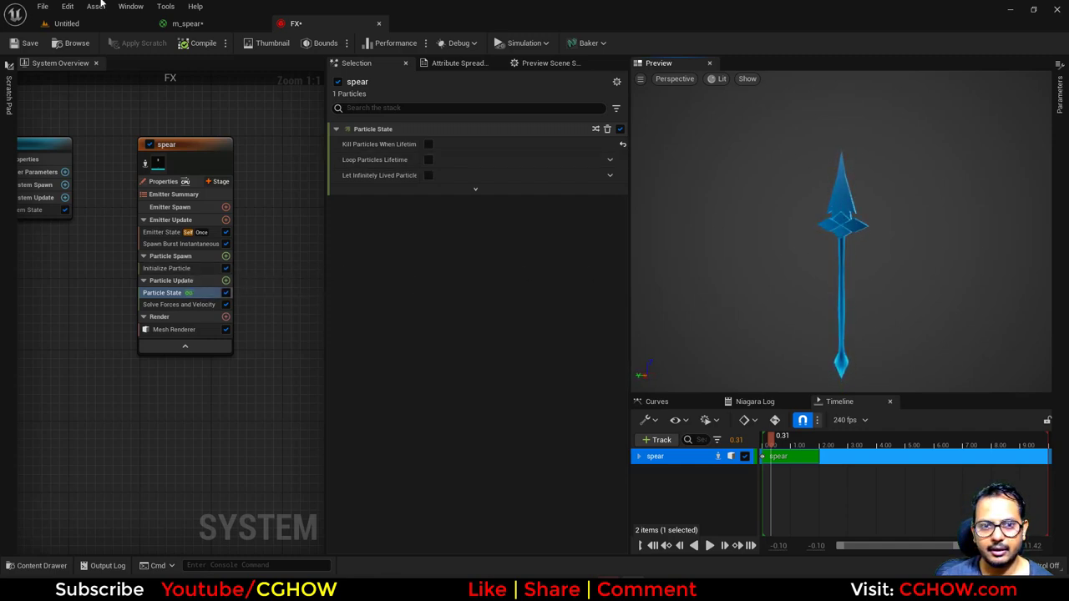
Step: Compare the spear's glow in the m_spear material preview with its look in the Niagara preview
{"action": "left_click", "coordinate": [185, 24]}
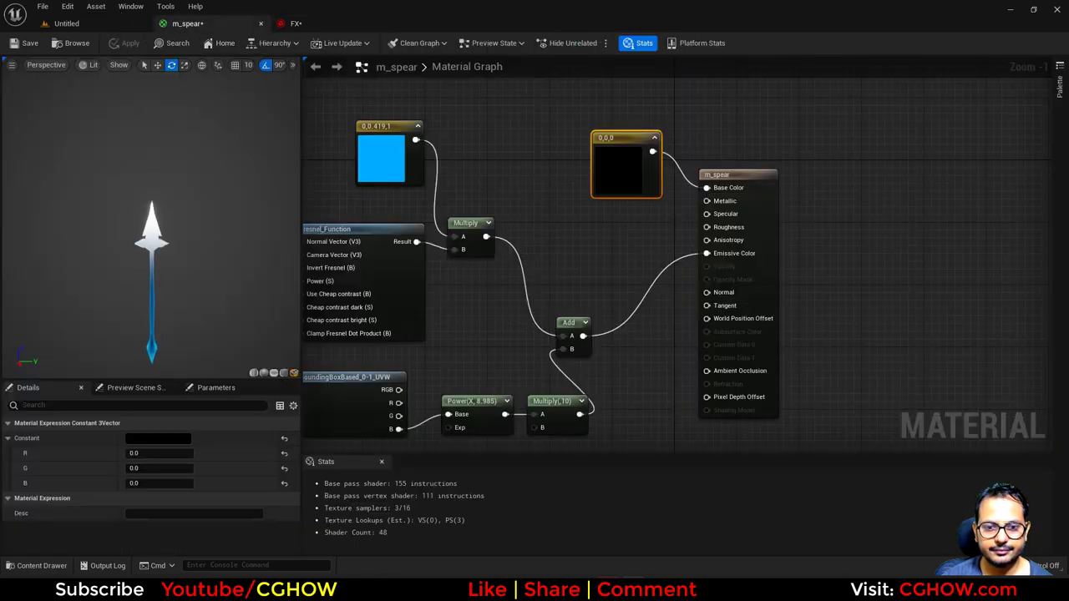
{"action": "right_click_drag", "start_coordinate": [609, 343], "coordinate": [675, 306]}
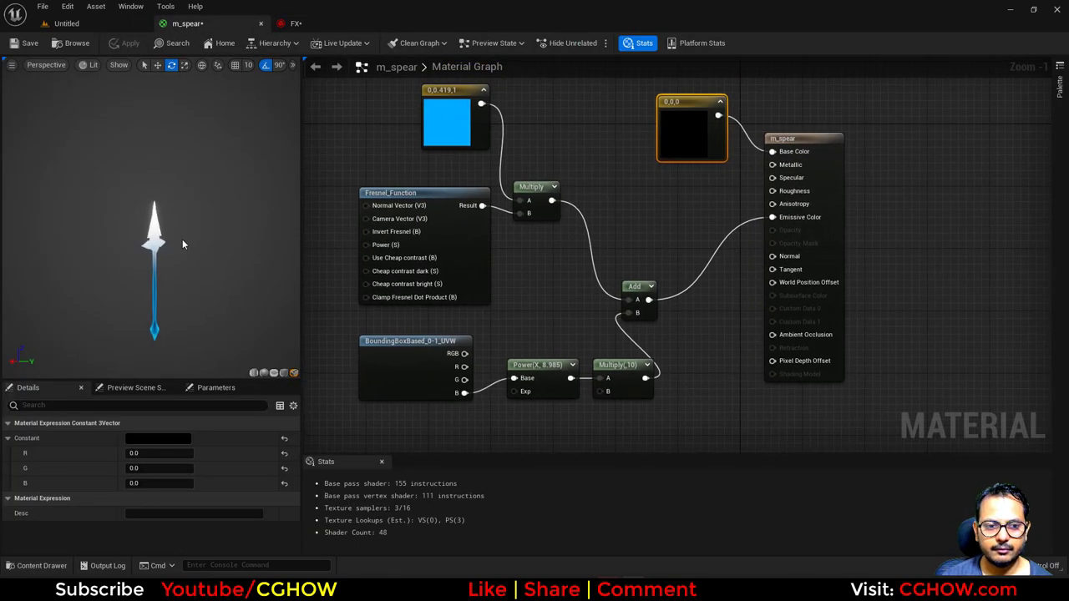
{"action": "left_click", "coordinate": [327, 28]}
Step: In Initialize Particle, set Mesh Scale Mode to Uniform and Mesh Uniform Scale to 10
{"action": "left_click", "coordinate": [192, 268]}
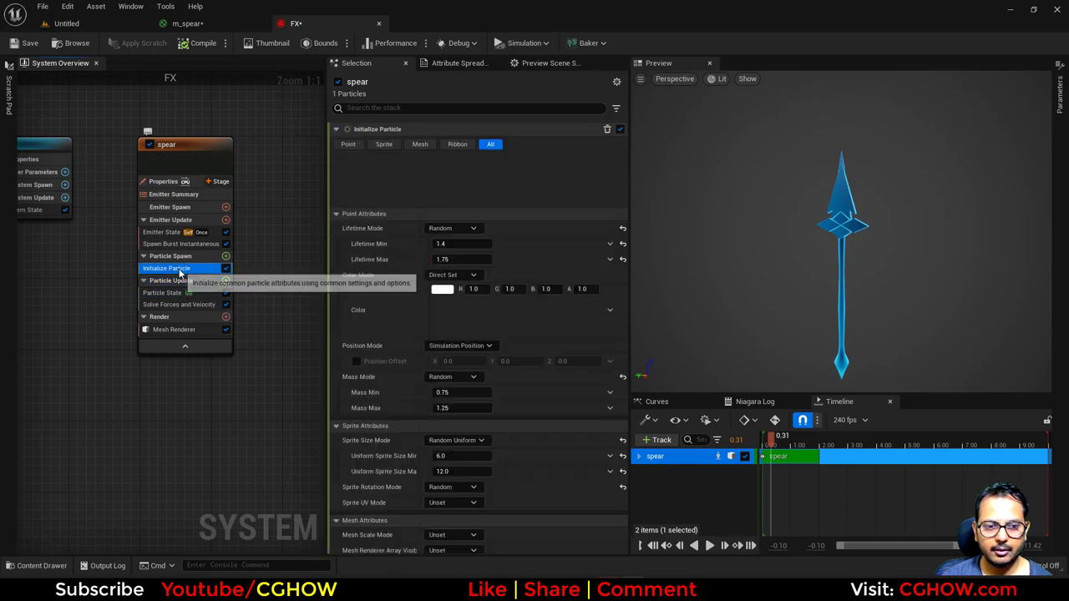
{"action": "left_click", "coordinate": [452, 440]}
{"action": "left_click", "coordinate": [453, 471]}
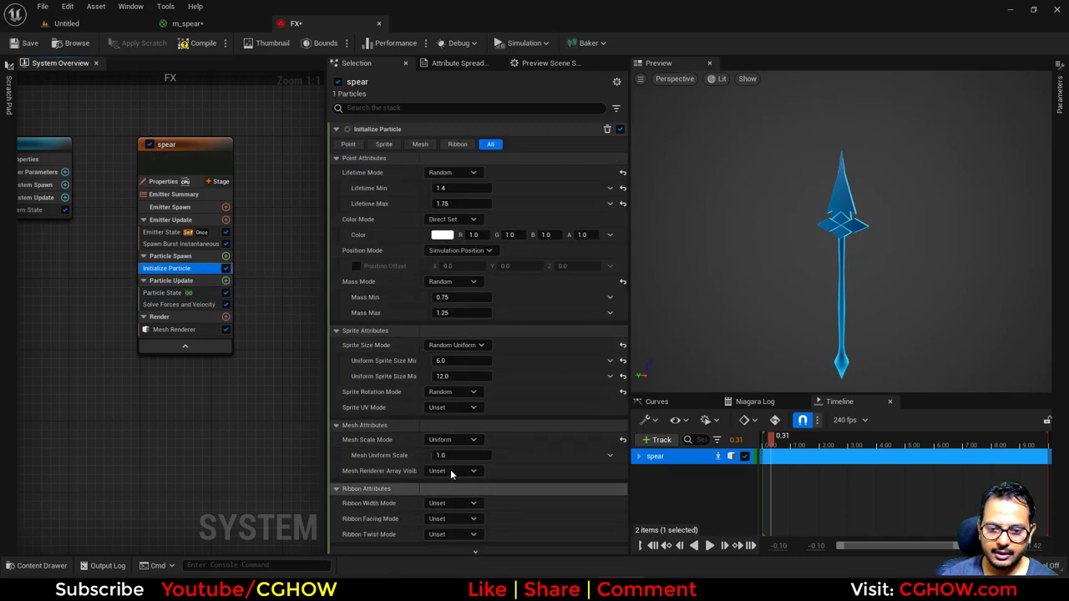
{"action": "left_click", "coordinate": [452, 462]}
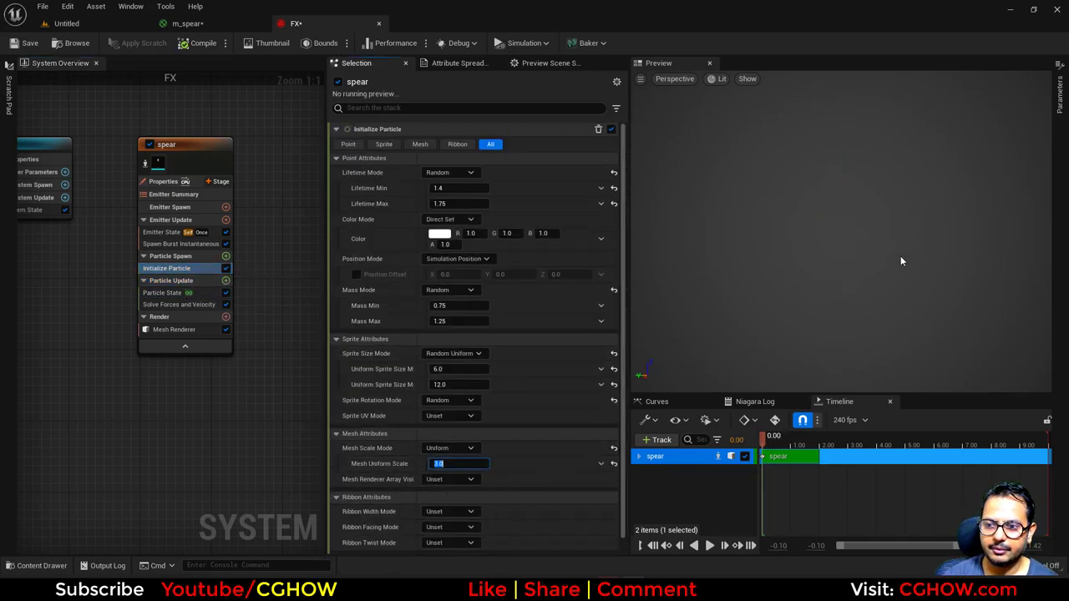
{"action": "left_click_drag", "start_coordinate": [800, 441], "coordinate": [769, 445]}
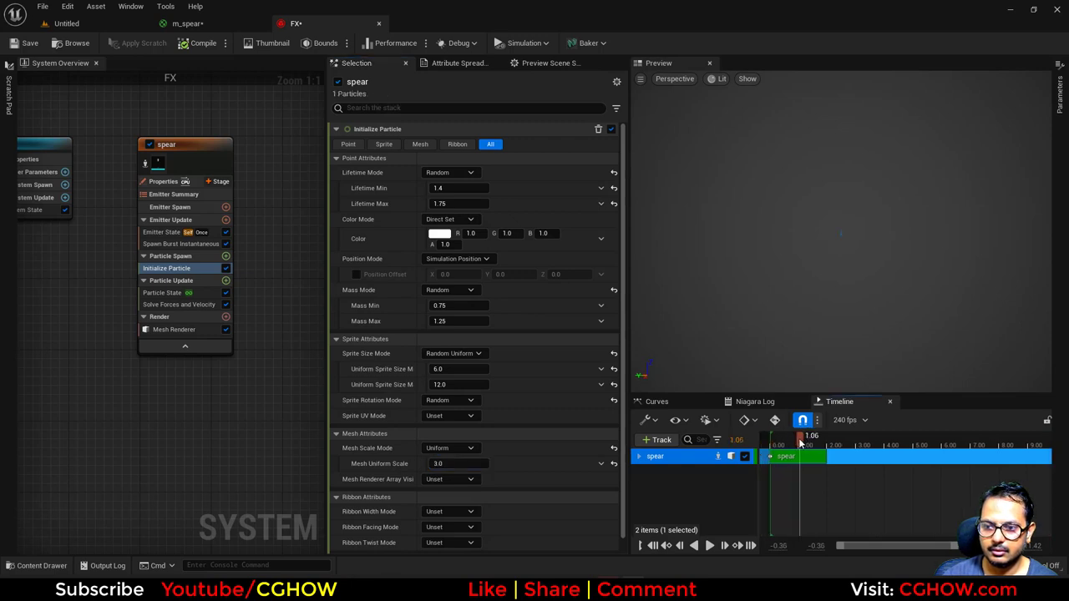
{"action": "left_click", "coordinate": [462, 464]}
{"action": "left_click", "coordinate": [823, 321]}
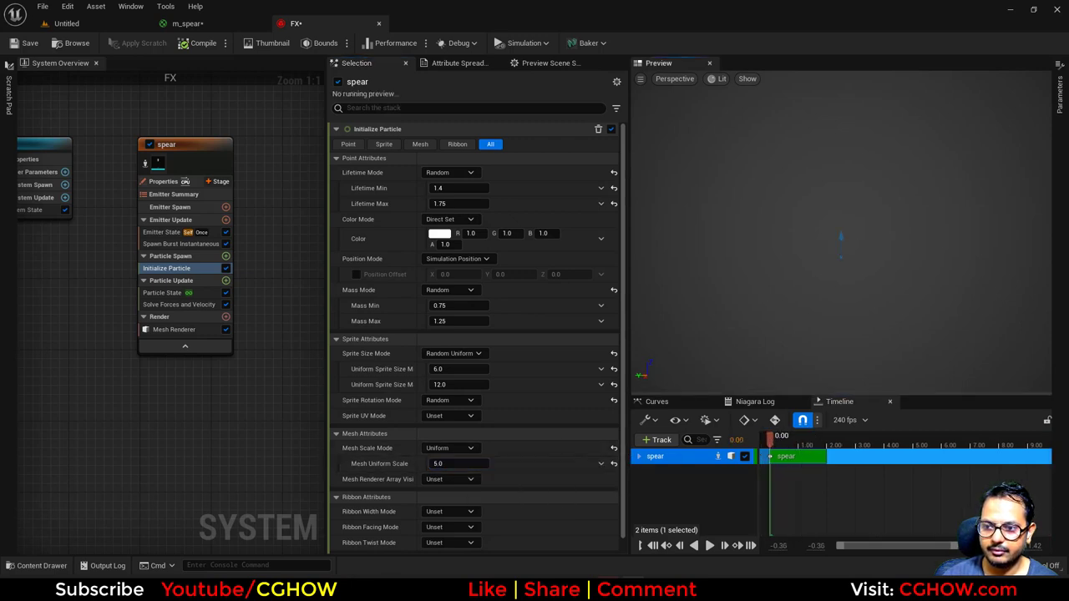
{"action": "left_click", "coordinate": [461, 463]}
{"action": "type", "text": "10"}
{"action": "key", "text": "Return"}
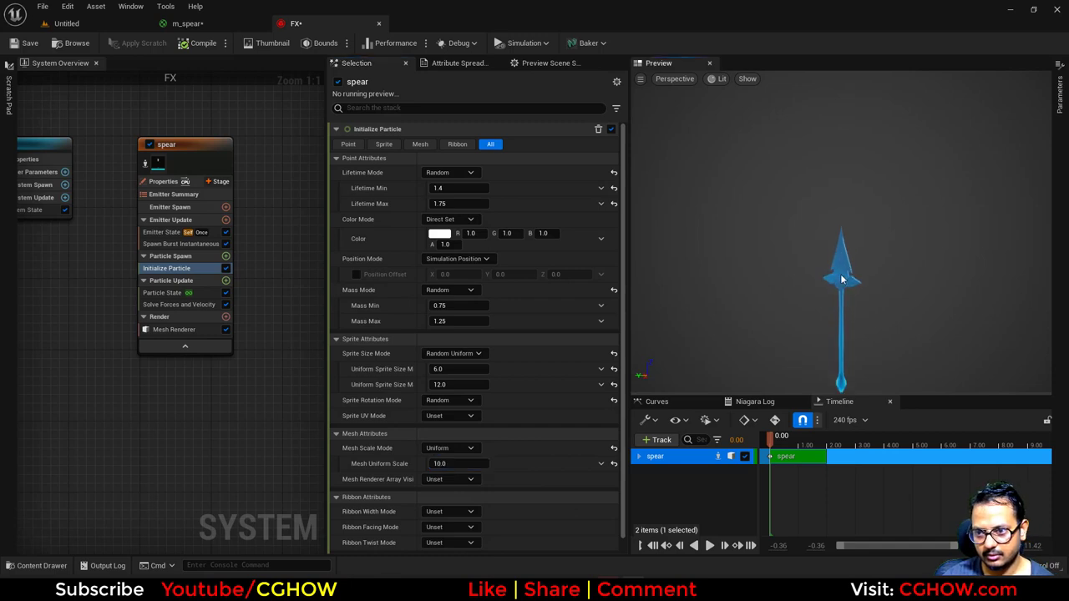
Step: Examine the scaled spear's shading from several angles and compare it with the m_spear material graph and preview
{"action": "middle_click_drag", "start_coordinate": [841, 280], "coordinate": [837, 253]}
{"action": "left_click_drag", "start_coordinate": [839, 276], "coordinate": [769, 259]}
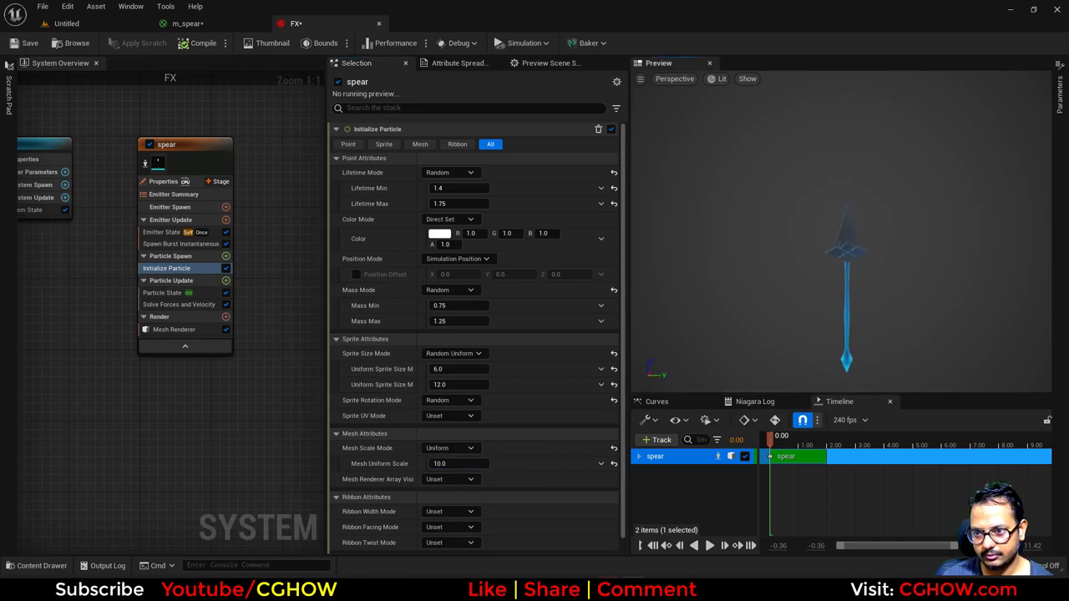
{"action": "right_click_drag", "start_coordinate": [839, 259], "coordinate": [889, 292]}
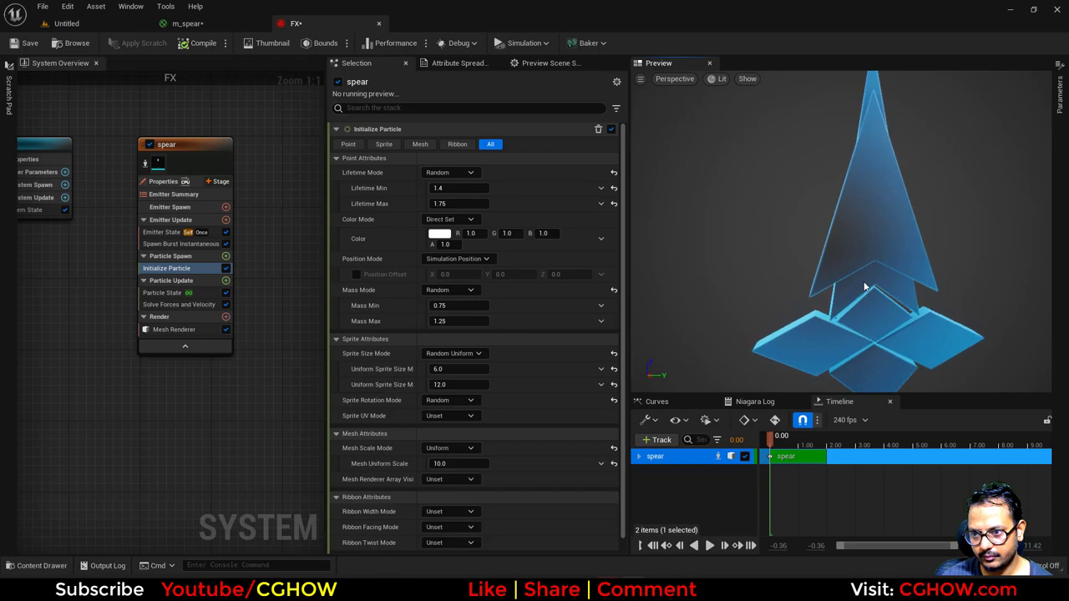
{"action": "left_click_drag", "start_coordinate": [865, 286], "coordinate": [874, 299]}
{"action": "right_click_drag", "start_coordinate": [864, 287], "coordinate": [822, 255]}
{"action": "left_click", "coordinate": [204, 24]}
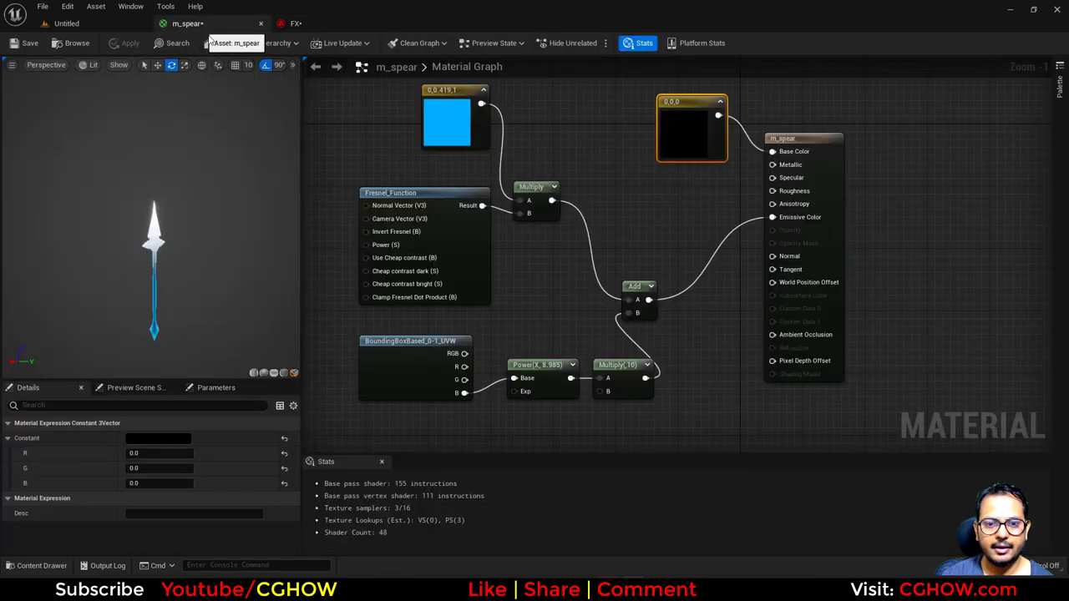
{"action": "right_click_drag", "start_coordinate": [663, 156], "coordinate": [680, 205]}
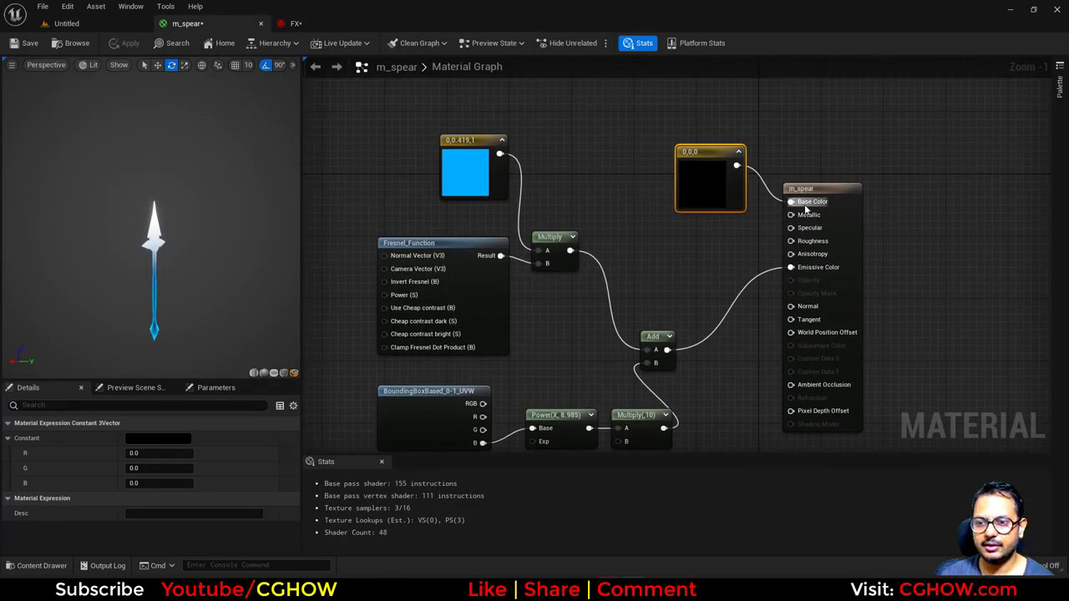
Step: Replace the black colour constant with a scalar constant of 0 wired into m_spear's Base Color
{"action": "key", "text": "Delete"}
{"action": "left_click", "coordinate": [673, 179]}
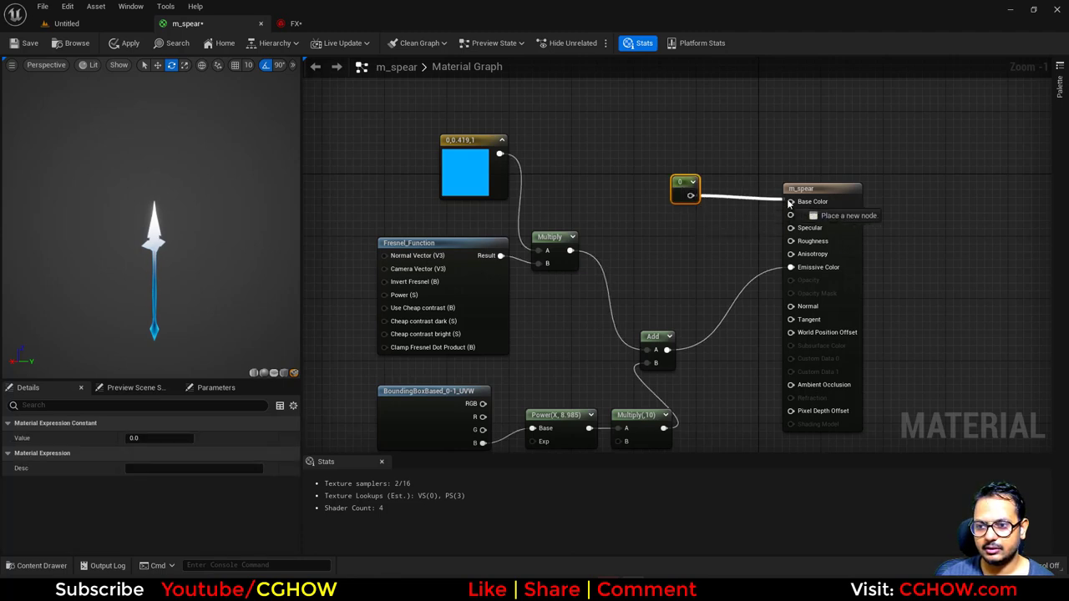
{"action": "left_click_drag", "start_coordinate": [789, 203], "coordinate": [790, 202]}
{"action": "right_click_drag", "start_coordinate": [726, 305], "coordinate": [705, 252]}
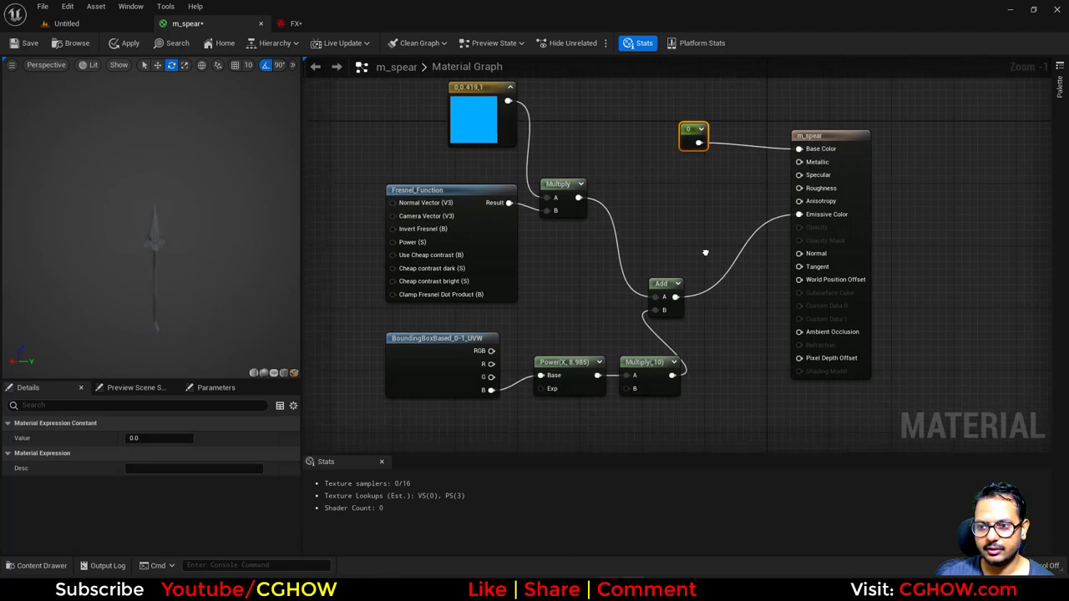
{"action": "left_click", "coordinate": [716, 206]}
Step: Add a Dynamic Parameter node below the gradient nodes, wiring Param1 to the gradient Multiply's B and Param2 to the Power's Exp
{"action": "right_click_drag", "start_coordinate": [675, 213], "coordinate": [677, 172]}
{"action": "right_click_drag", "start_coordinate": [479, 422], "coordinate": [536, 355]}
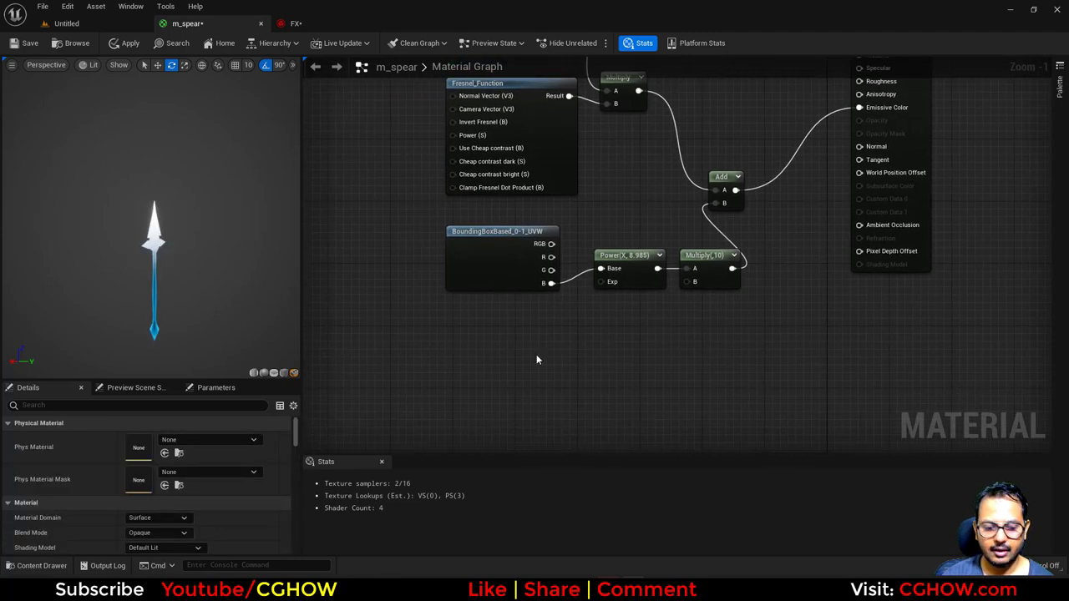
{"action": "right_click", "coordinate": [519, 350]}
{"action": "type", "text": "dyn"}
{"action": "left_click", "coordinate": [565, 187]}
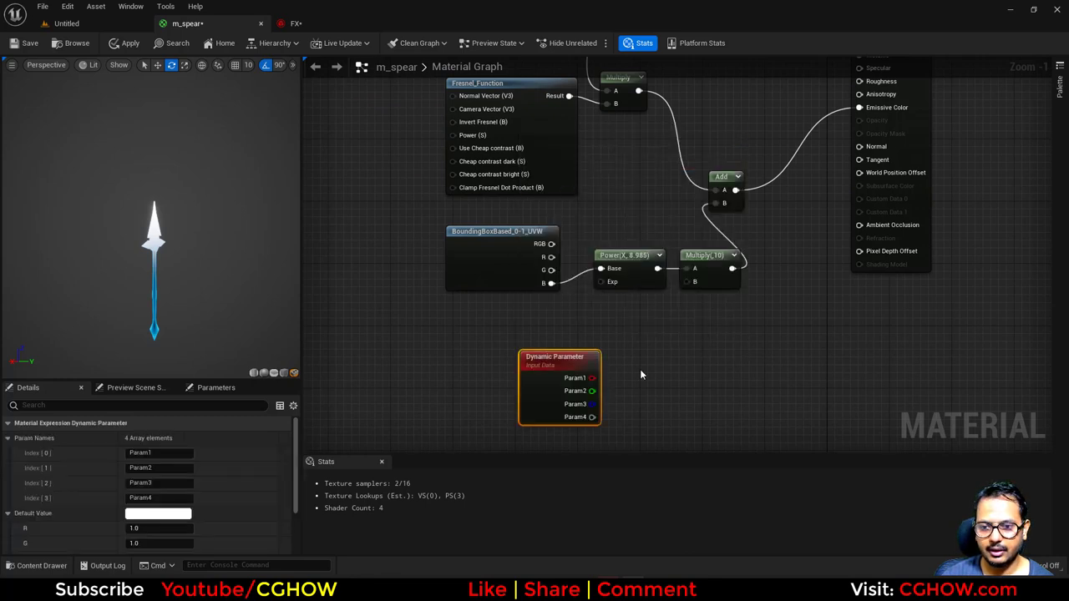
{"action": "left_click_drag", "start_coordinate": [592, 377], "coordinate": [694, 282]}
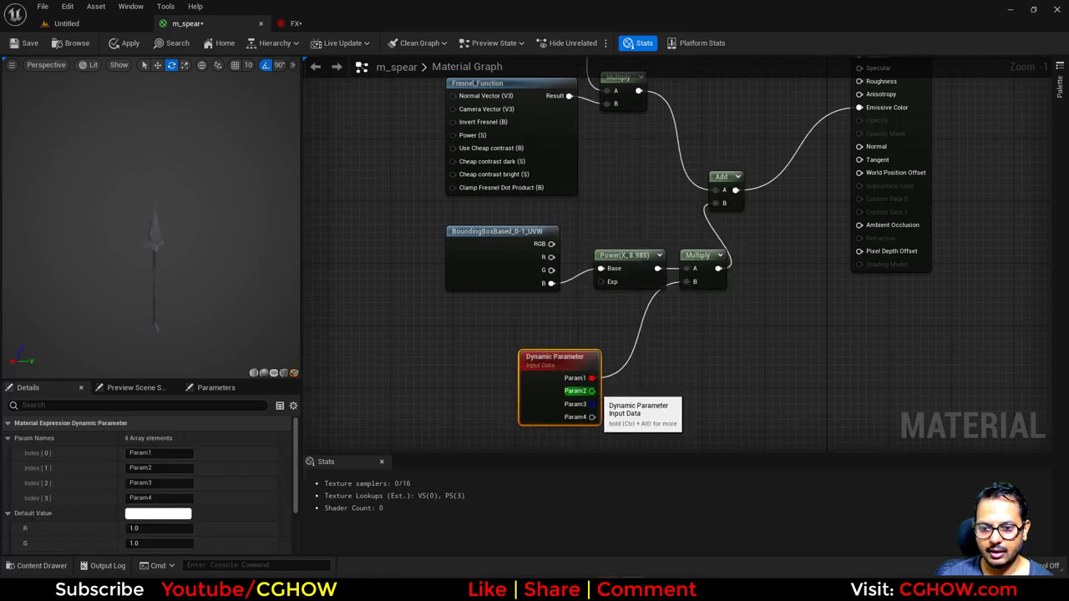
{"action": "left_click_drag", "start_coordinate": [591, 391], "coordinate": [601, 281]}
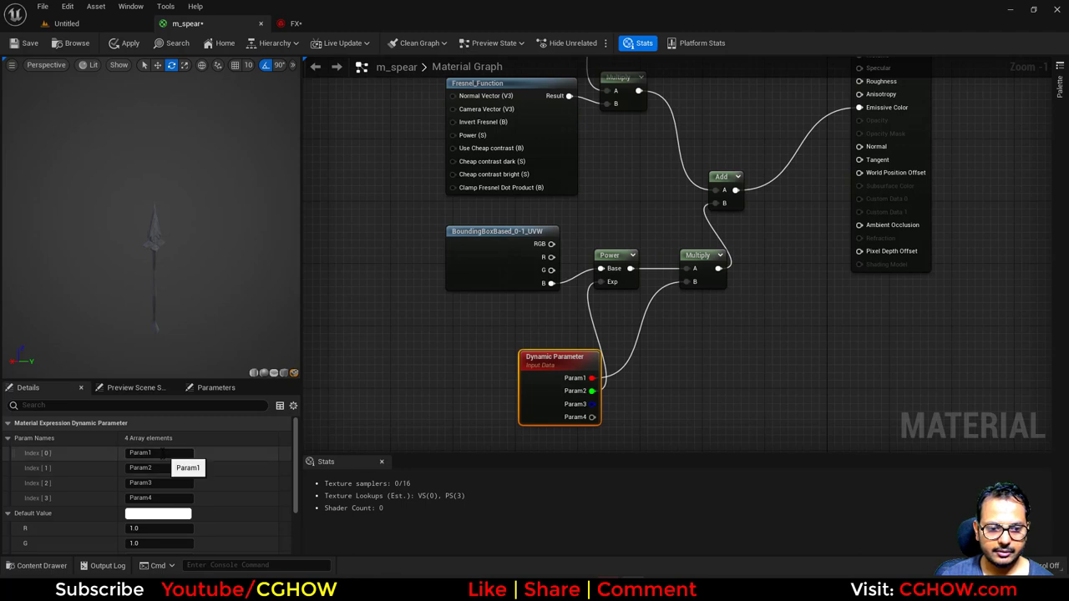
Step: Rename the first two dynamic parameters boost_tip and pow, and save the material
{"action": "type", "text": "boost"}
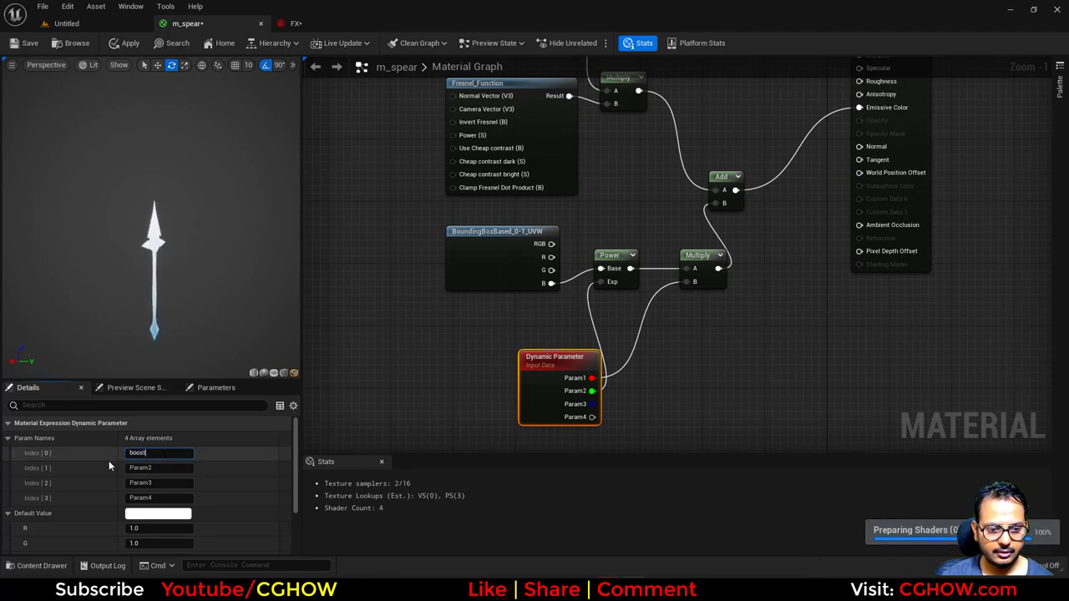
{"action": "type", "text": "_t"}
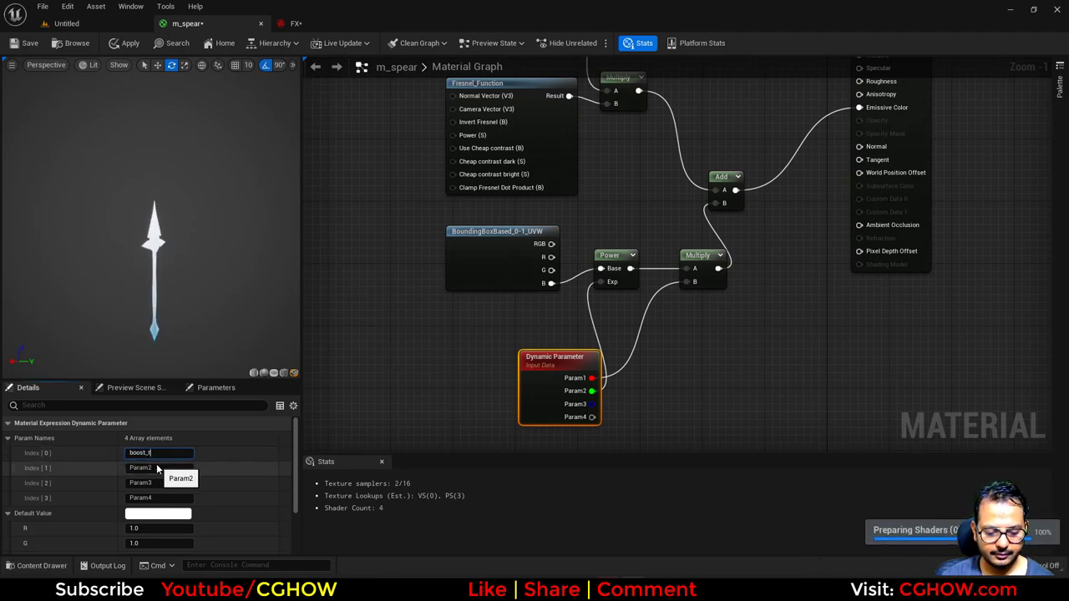
{"action": "type", "text": "ip"}
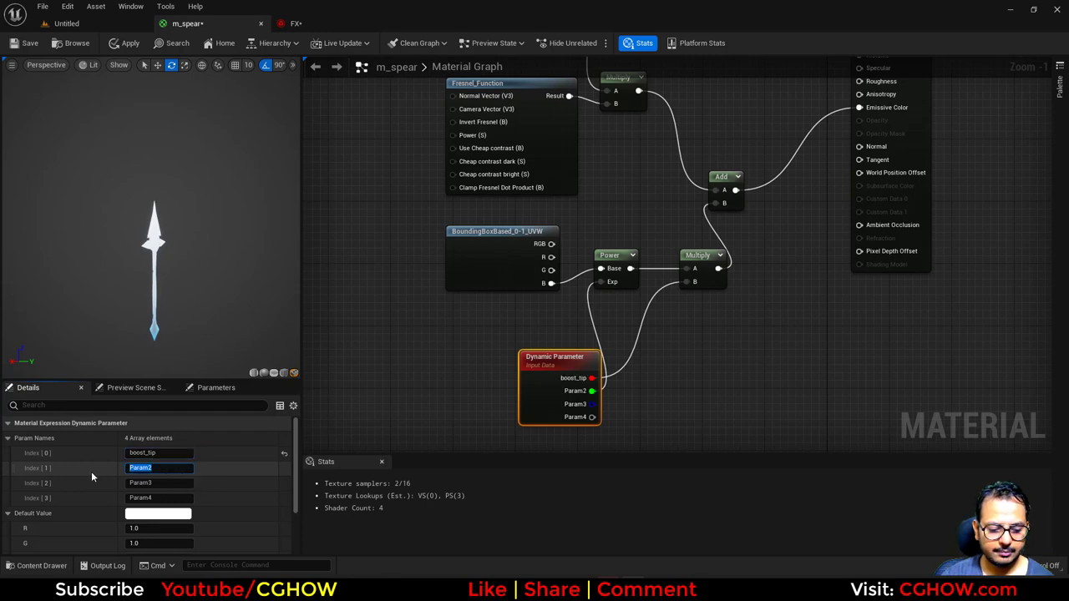
{"action": "type", "text": "pow"}
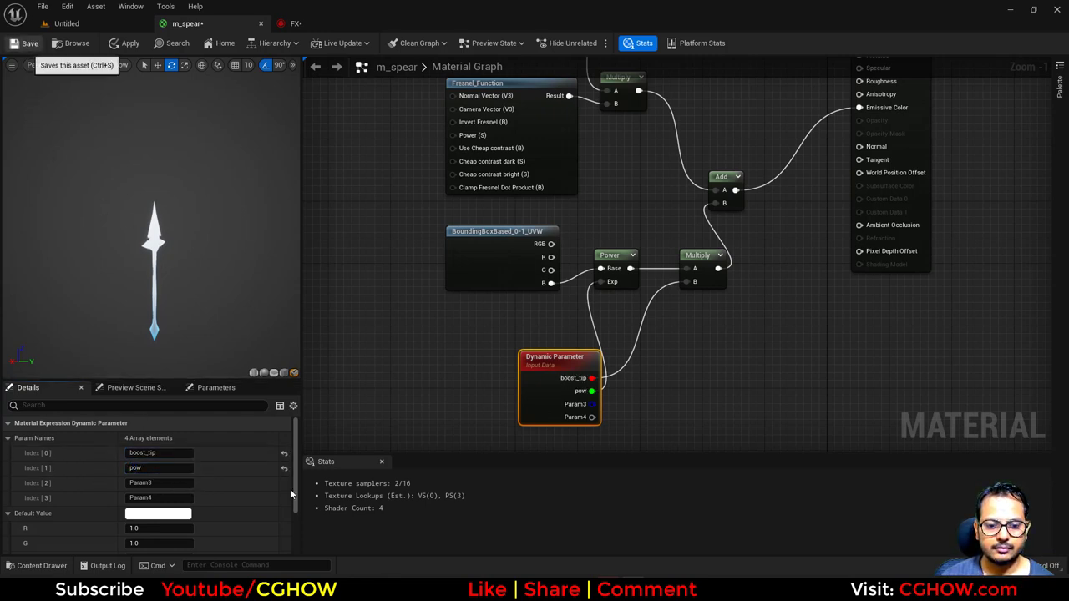
{"action": "left_click", "coordinate": [29, 46]}
Step: In the FX system, add a Dynamic Material Parameters module to the spear emitter's Particle Update
{"action": "left_click", "coordinate": [296, 23]}
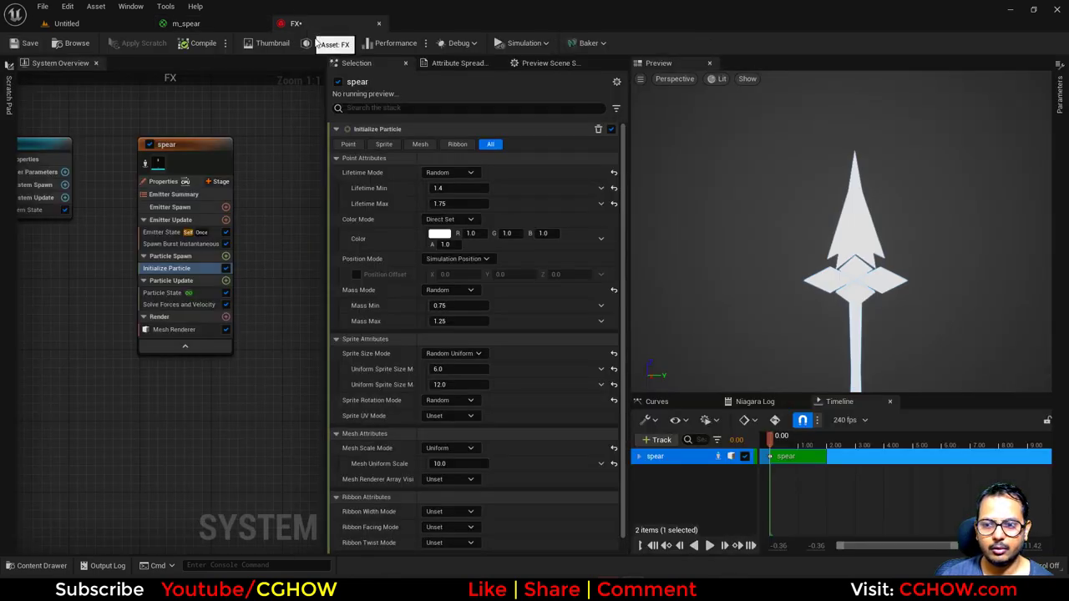
{"action": "left_click", "coordinate": [226, 280]}
{"action": "type", "text": "dyn"}
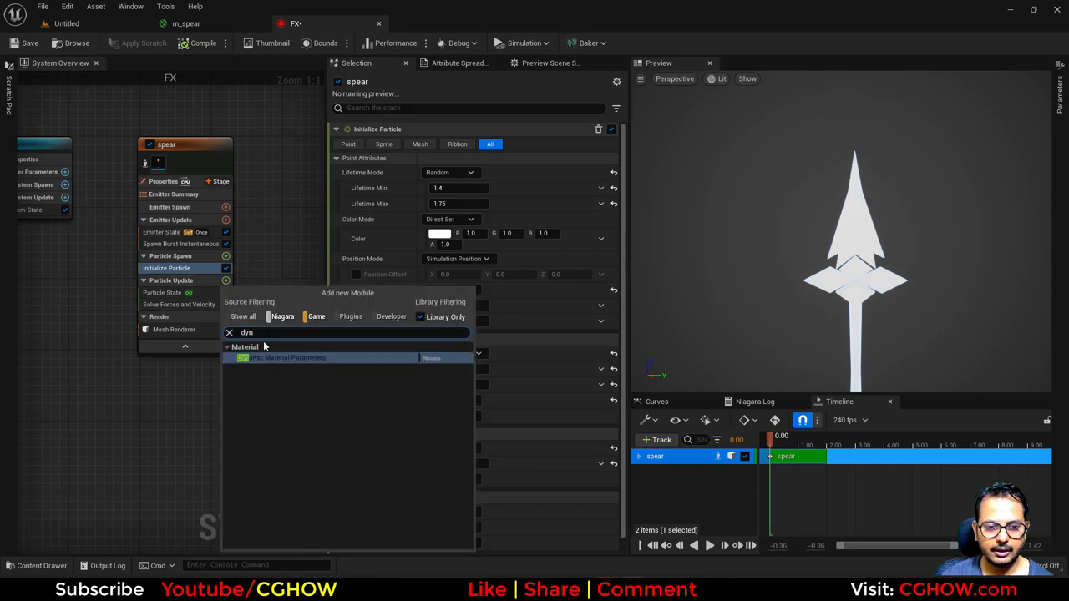
{"action": "left_click", "coordinate": [270, 358]}
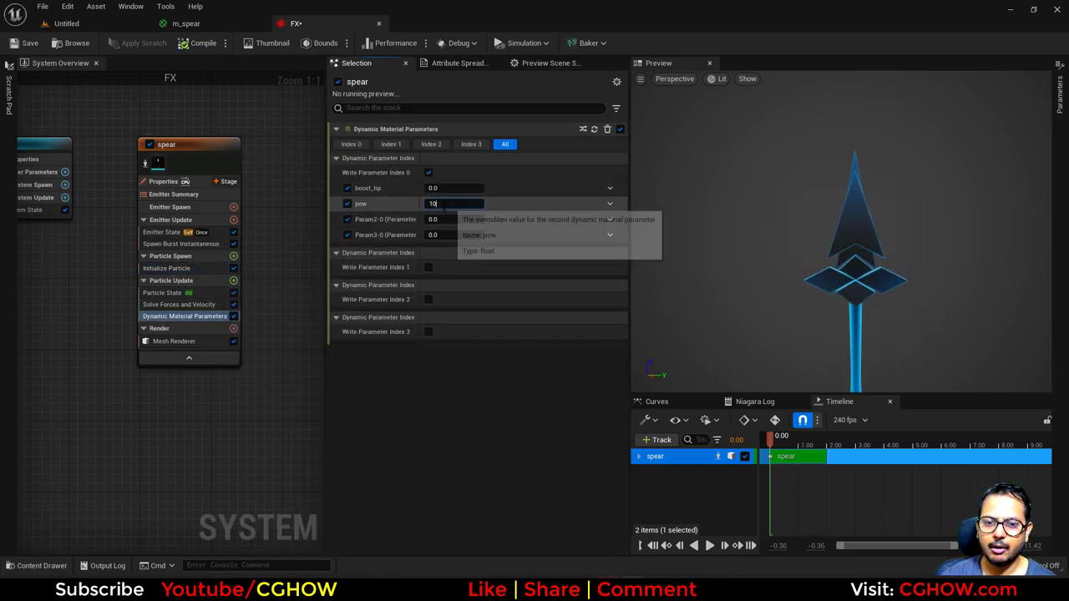
Step: Try different boost_tip and pow values on the spear, ending at about 92 for boost_tip and 8.86 for pow
{"action": "left_click_drag", "start_coordinate": [454, 188], "coordinate": [576, 188]}
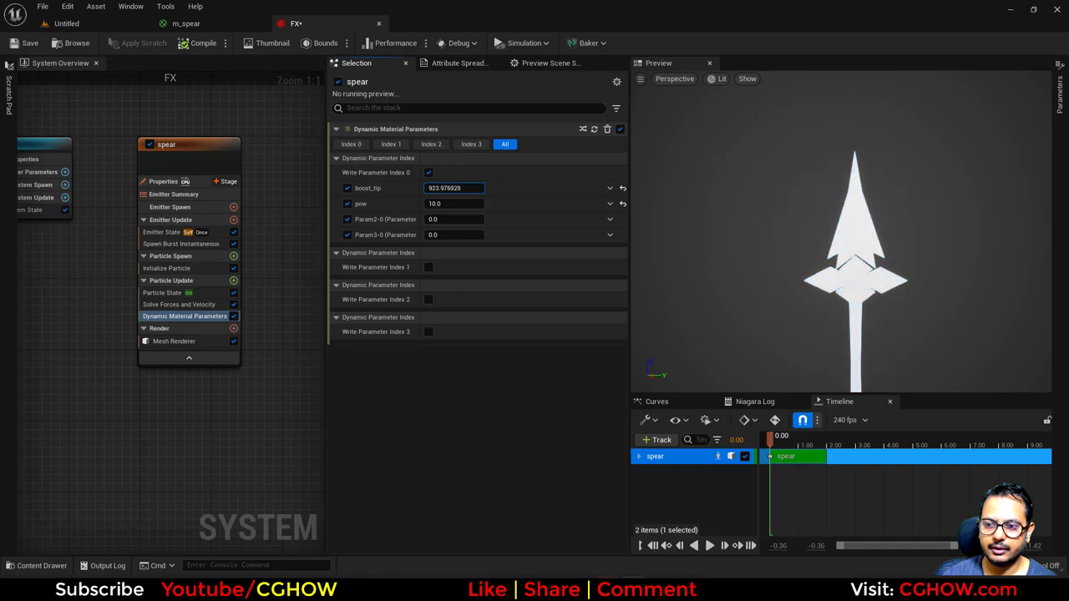
{"action": "right_click_drag", "start_coordinate": [860, 255], "coordinate": [860, 305]}
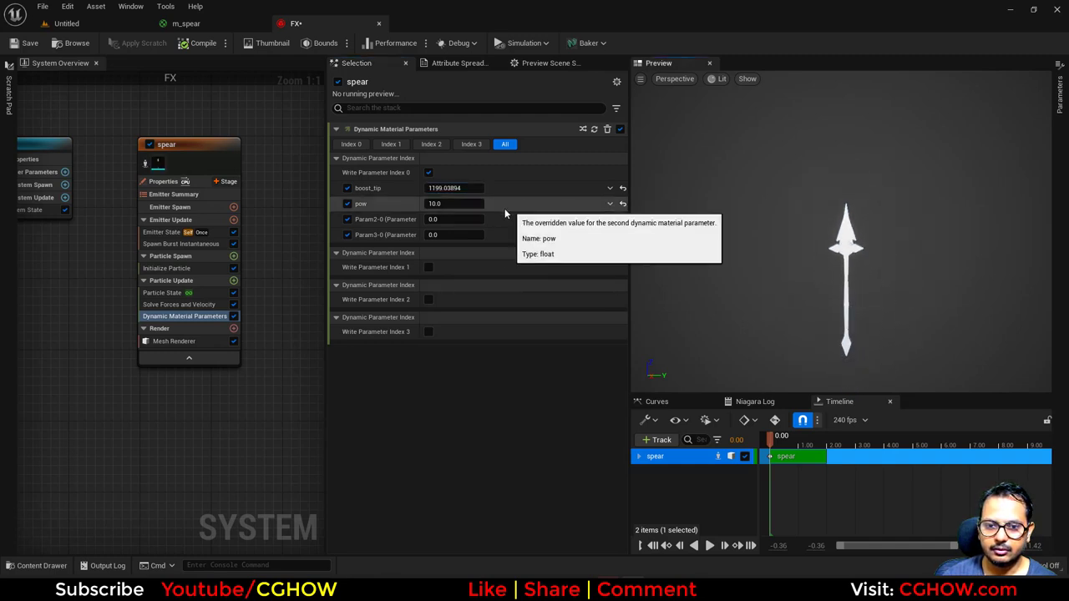
{"action": "left_click_drag", "start_coordinate": [504, 204], "coordinate": [543, 204]}
{"action": "left_click_drag", "start_coordinate": [455, 204], "coordinate": [501, 188]}
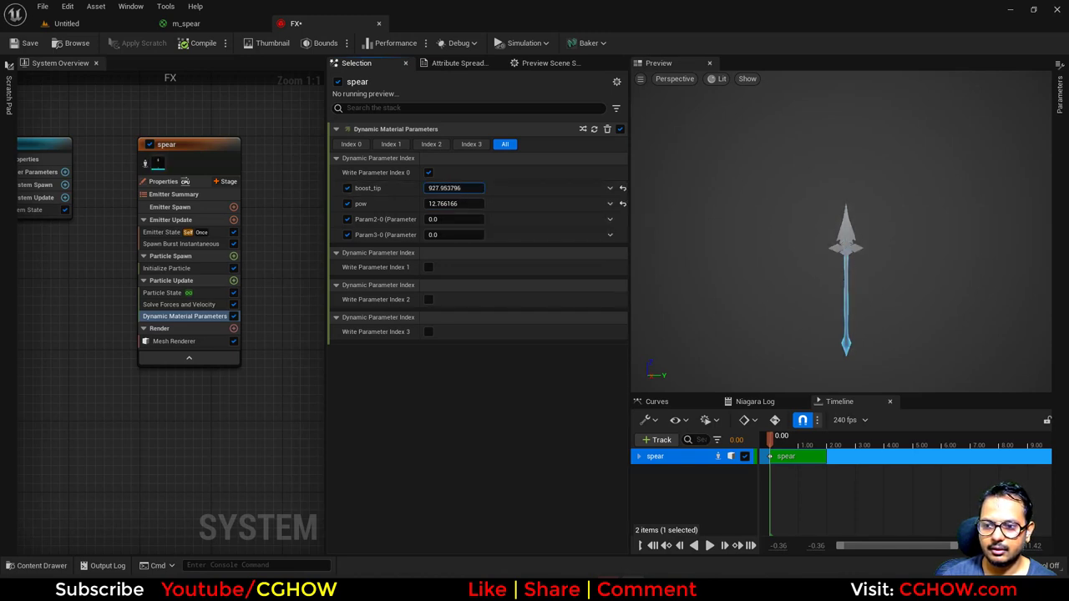
{"action": "left_click_drag", "start_coordinate": [821, 274], "coordinate": [735, 274]}
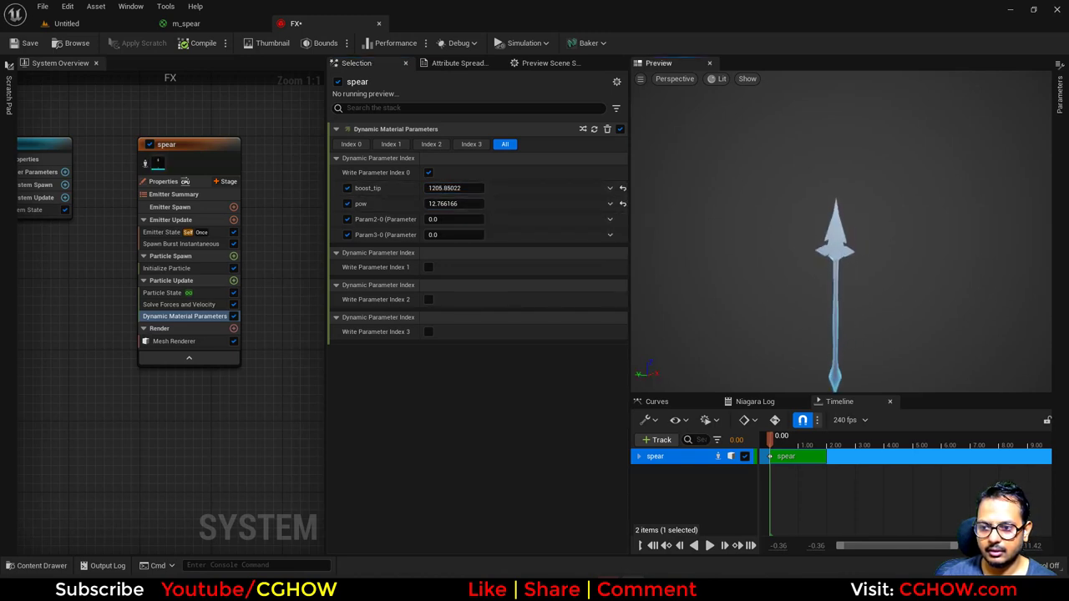
{"action": "mouse_move", "coordinate": [453, 188]}
{"action": "left_mouse_down"}
{"action": "mouse_move", "coordinate": [418, 188]}
{"action": "mouse_move", "coordinate": [457, 189]}
{"action": "left_mouse_up"}
{"action": "left_click_drag", "start_coordinate": [788, 240], "coordinate": [851, 242]}
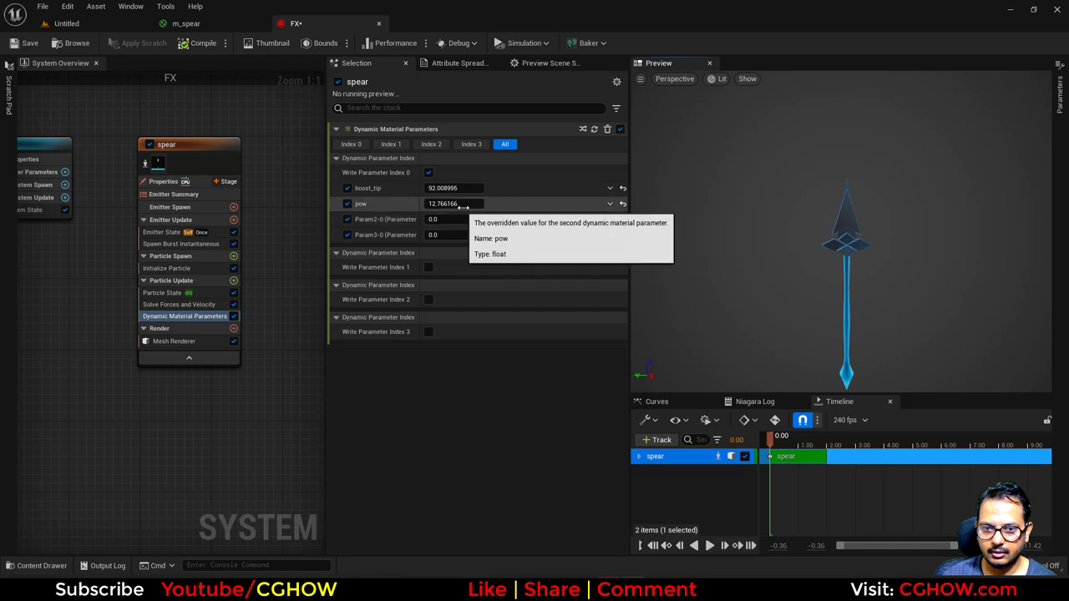
{"action": "left_click_drag", "start_coordinate": [443, 204], "coordinate": [424, 204]}
Step: In m_spear, replace the Power node with a Subtract that takes the bounding-box B channel minus pow and feeds the Multiply's A
{"action": "left_click", "coordinate": [186, 23]}
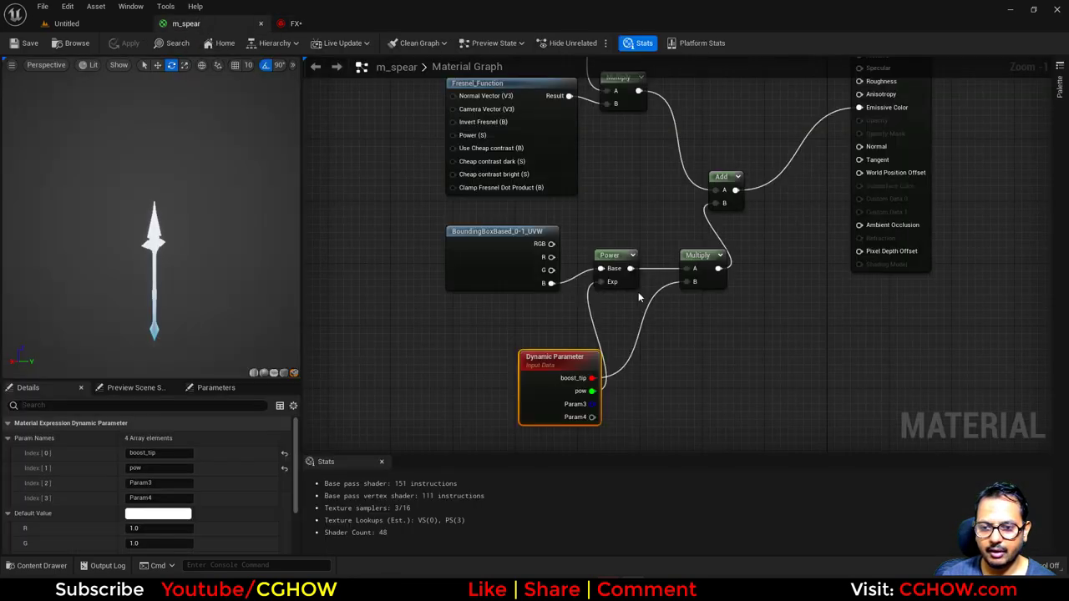
{"action": "left_click", "coordinate": [614, 255]}
{"action": "key", "text": "Delete"}
{"action": "left_click_drag", "start_coordinate": [551, 283], "coordinate": [694, 269]}
{"action": "type", "text": "sub"}
{"action": "left_click", "coordinate": [613, 333]}
{"action": "left_click_drag", "start_coordinate": [601, 295], "coordinate": [591, 377]}
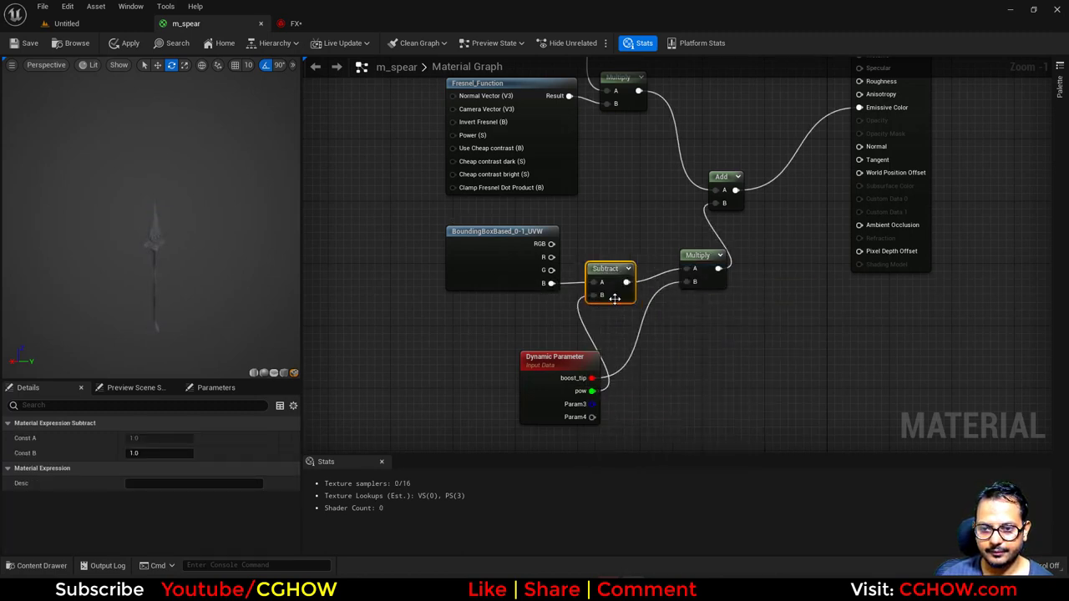
Step: Rename the dynamic parameter pow to sub and save the material
{"action": "left_click", "coordinate": [543, 401]}
{"action": "left_click", "coordinate": [134, 468]}
{"action": "type", "text": "B"}
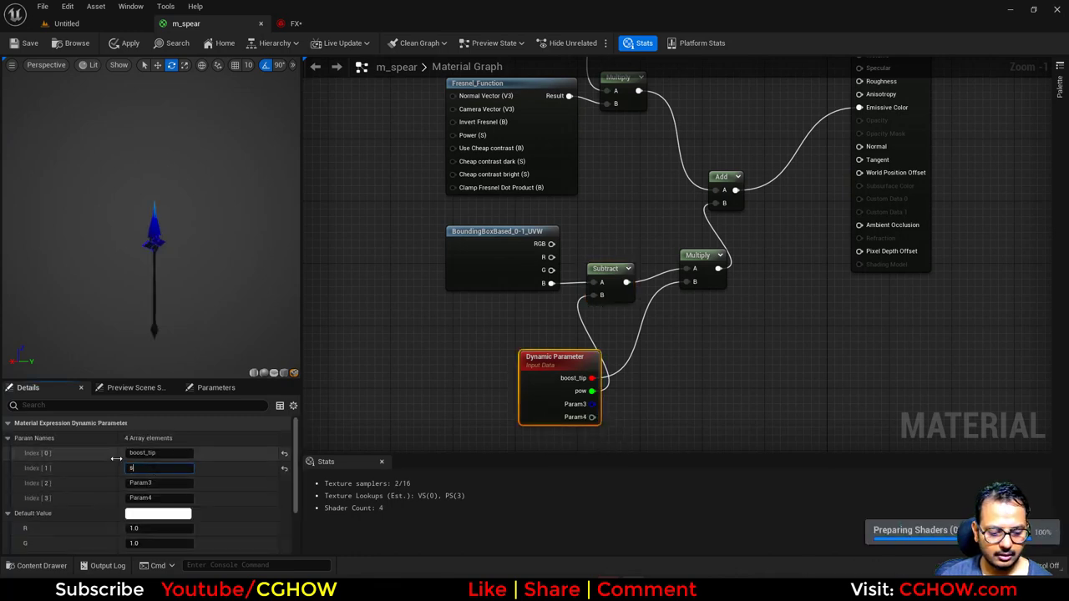
{"action": "type", "text": "ub"}
{"action": "left_click", "coordinate": [25, 43]}
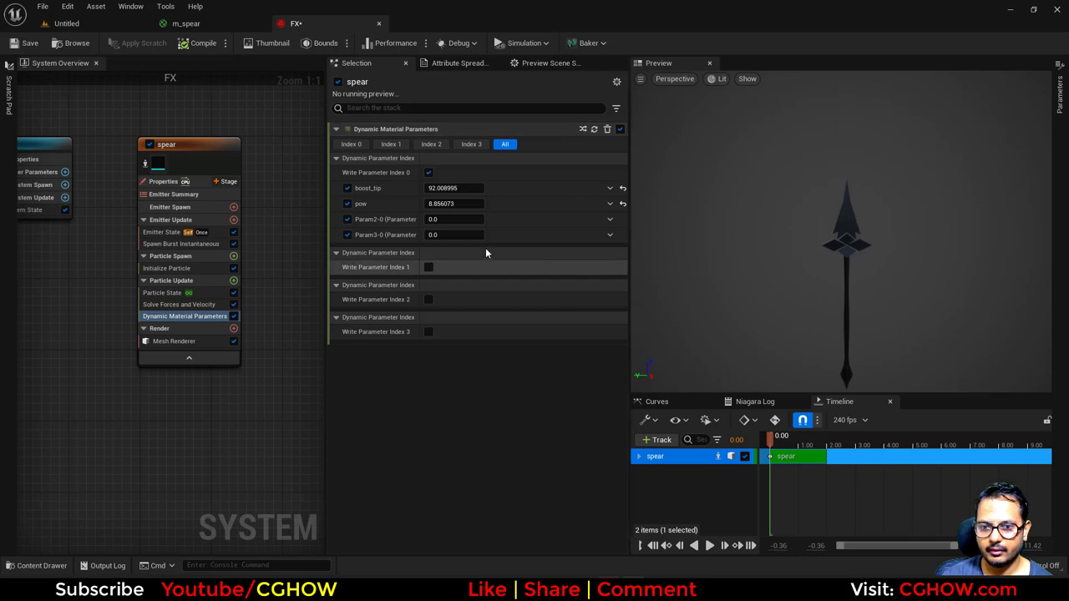
Step: Refresh the Dynamic Material Parameters module in the FX system and set sub to 0.5
{"action": "left_click", "coordinate": [442, 204]}
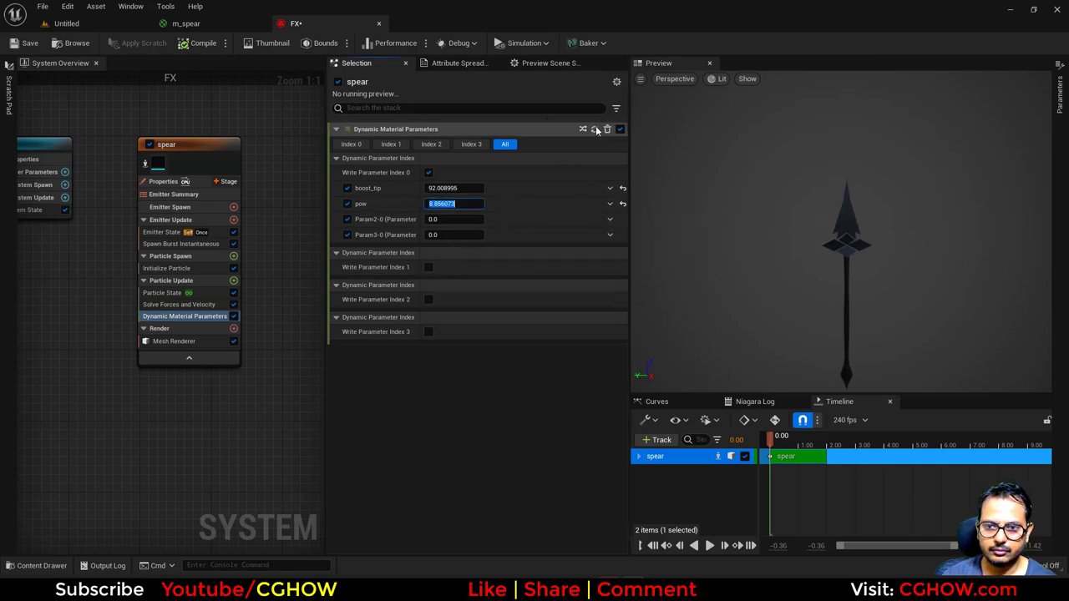
{"action": "left_click", "coordinate": [594, 129]}
{"action": "left_click", "coordinate": [455, 204]}
{"action": "key", "text": "BackSpace"}
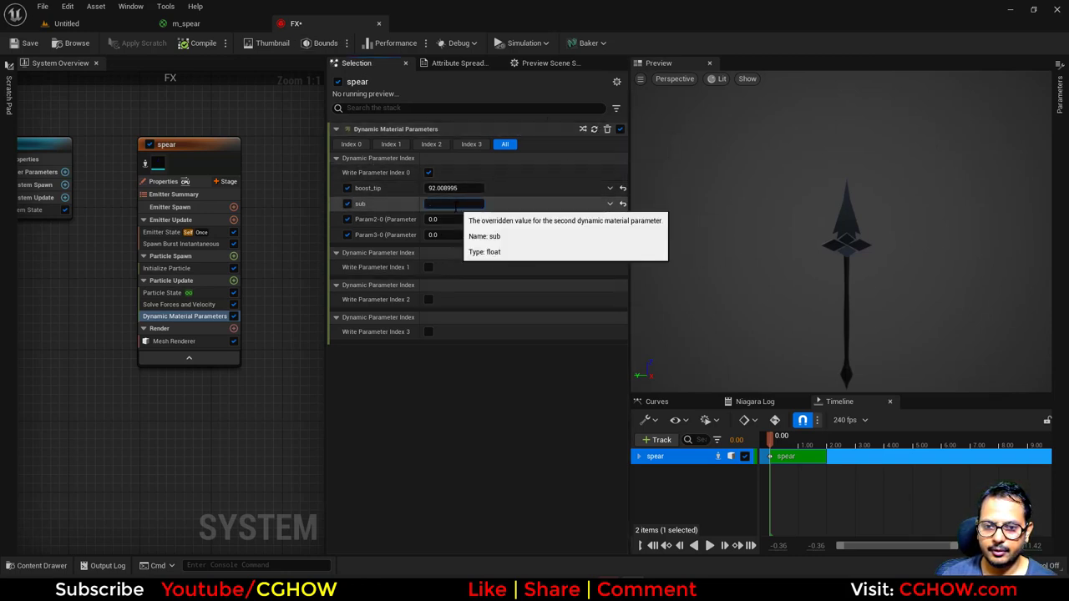
{"action": "type", "text": "0.5"}
{"action": "key", "text": "Return"}
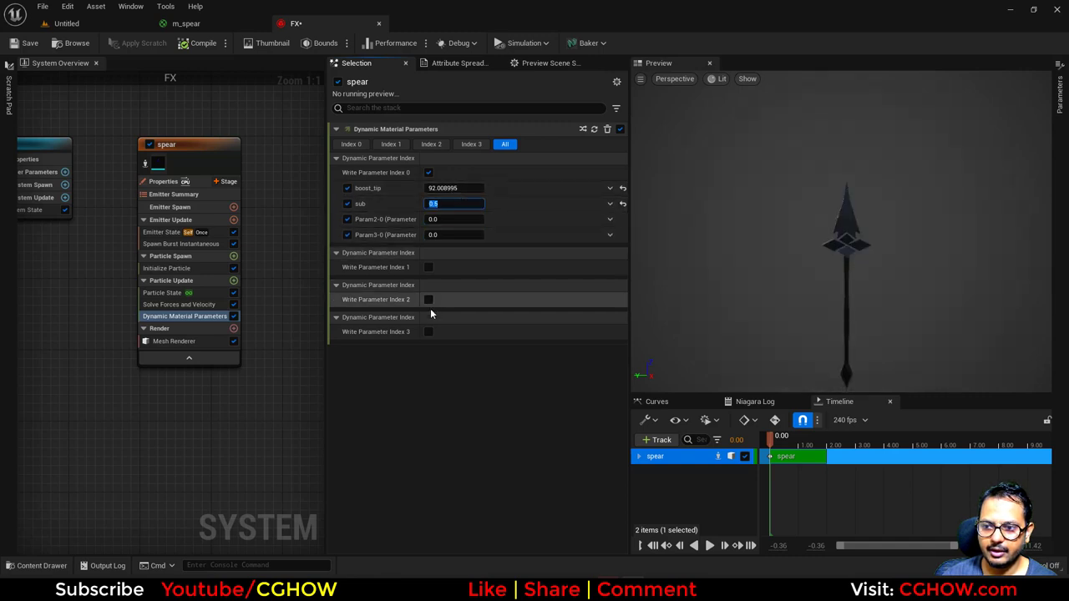
Step: Tune the spear's gradient glow to a boost_tip of about 10.72 and a sub of about 0.47, checking it from several angles
{"action": "left_click_drag", "start_coordinate": [457, 203], "coordinate": [450, 204]}
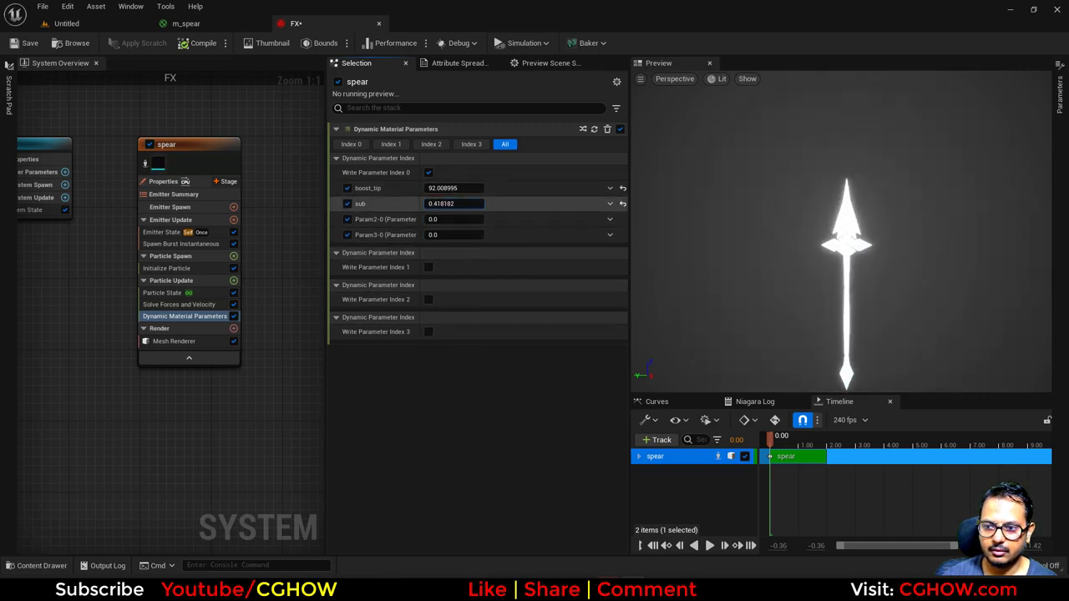
{"action": "type", "text": "10"}
{"action": "key", "text": "Return"}
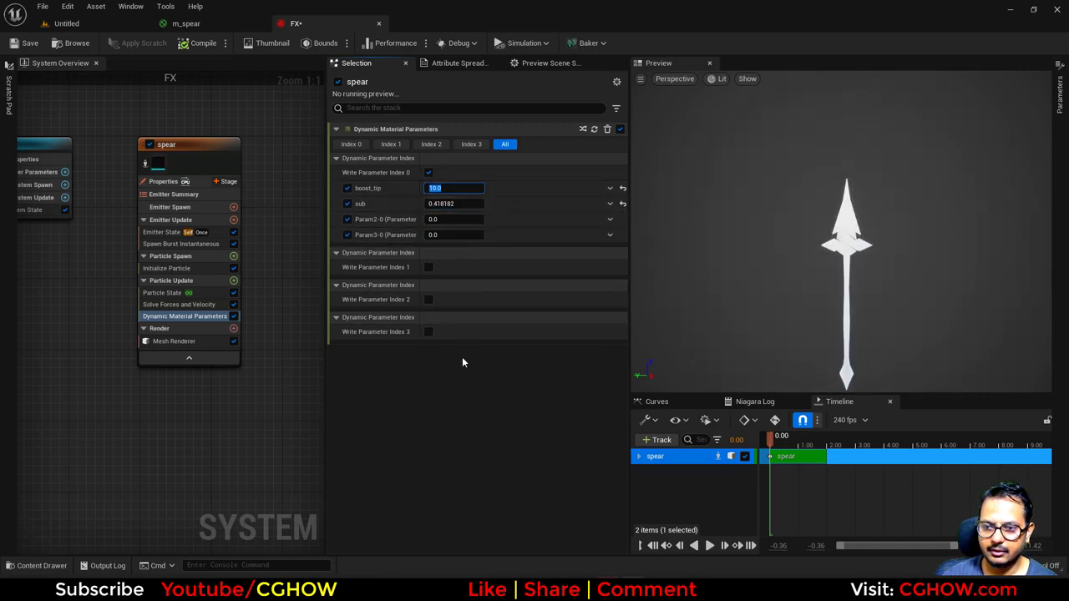
{"action": "left_click_drag", "start_coordinate": [443, 203], "coordinate": [468, 188]}
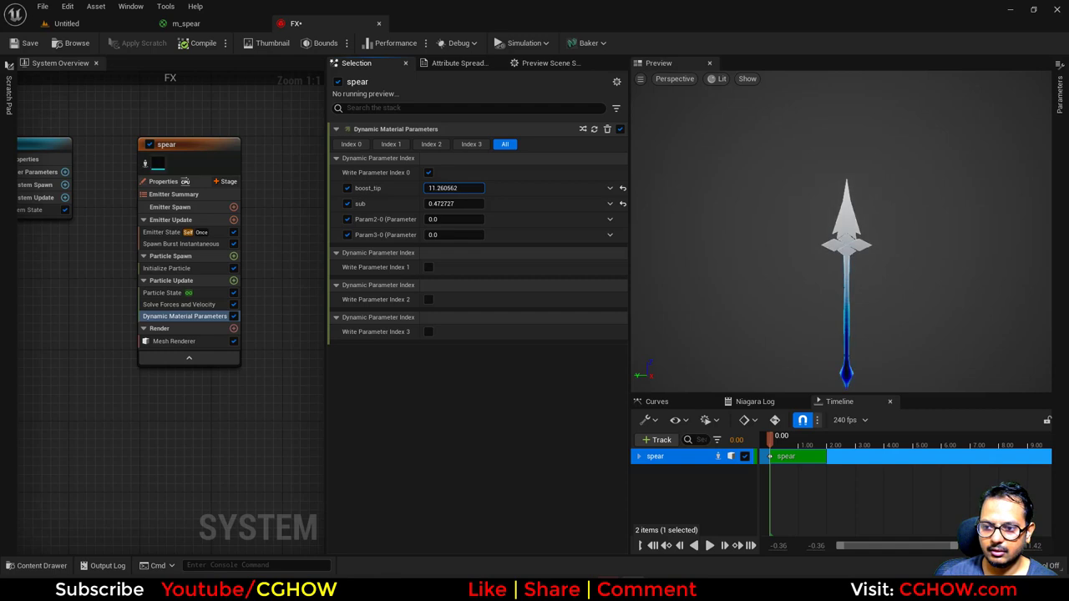
{"action": "left_click_drag", "start_coordinate": [779, 251], "coordinate": [798, 253]}
{"action": "left_click_drag", "start_coordinate": [890, 255], "coordinate": [901, 255]}
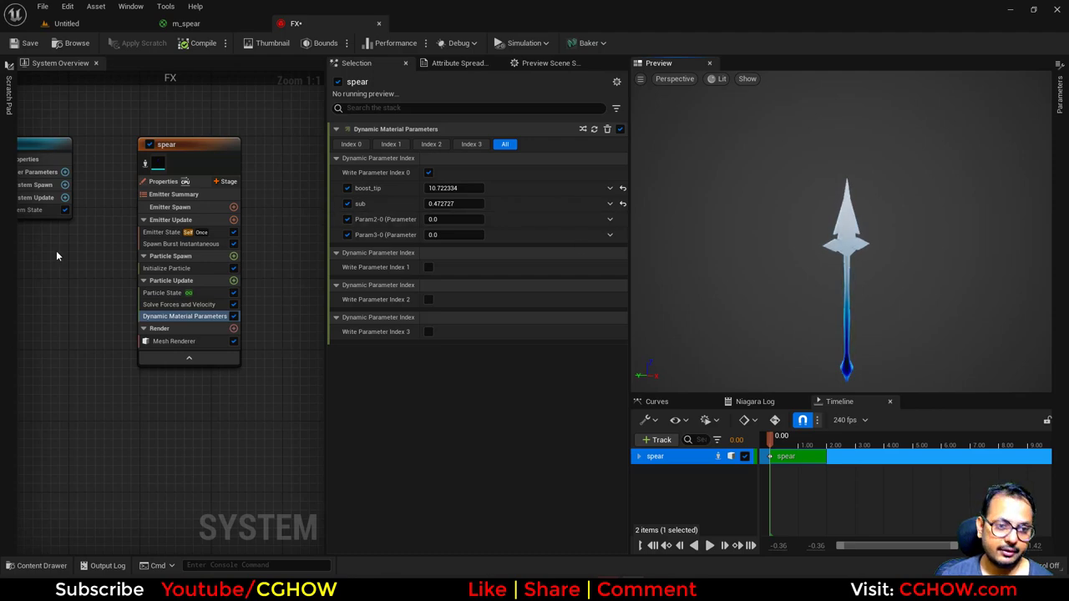
Step: Switch to the browser, study the trails around the spears in the ArtStation reference artwork, and return to the Niagara editor
{"action": "right_click_drag", "start_coordinate": [57, 255], "coordinate": [39, 280]}
{"action": "key", "text": "alt+Tab"}
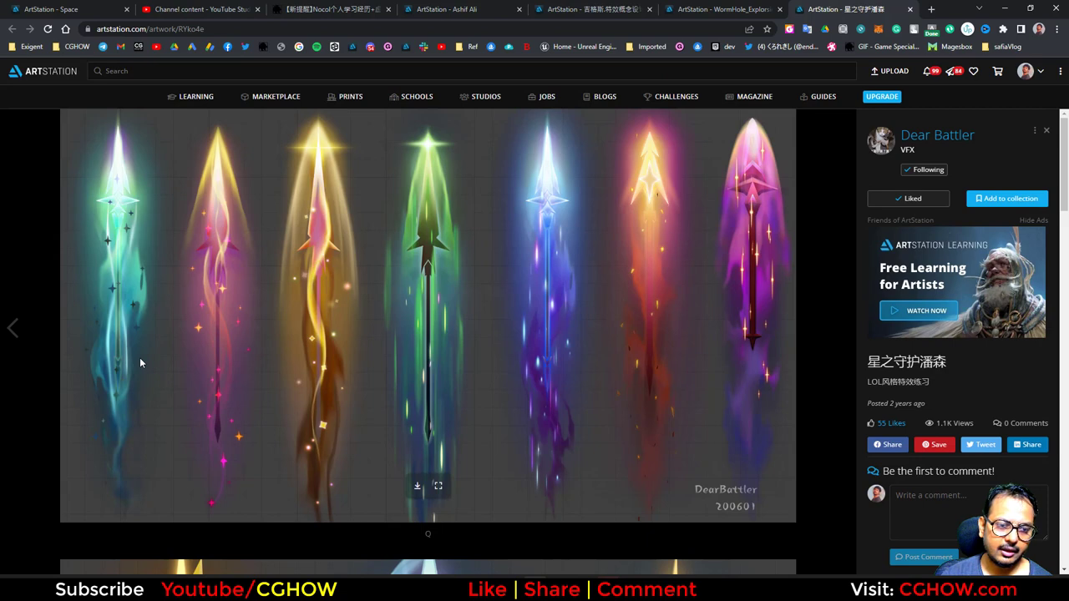
{"action": "left_click", "coordinate": [980, 8]}
{"action": "left_click", "coordinate": [1005, 8]}
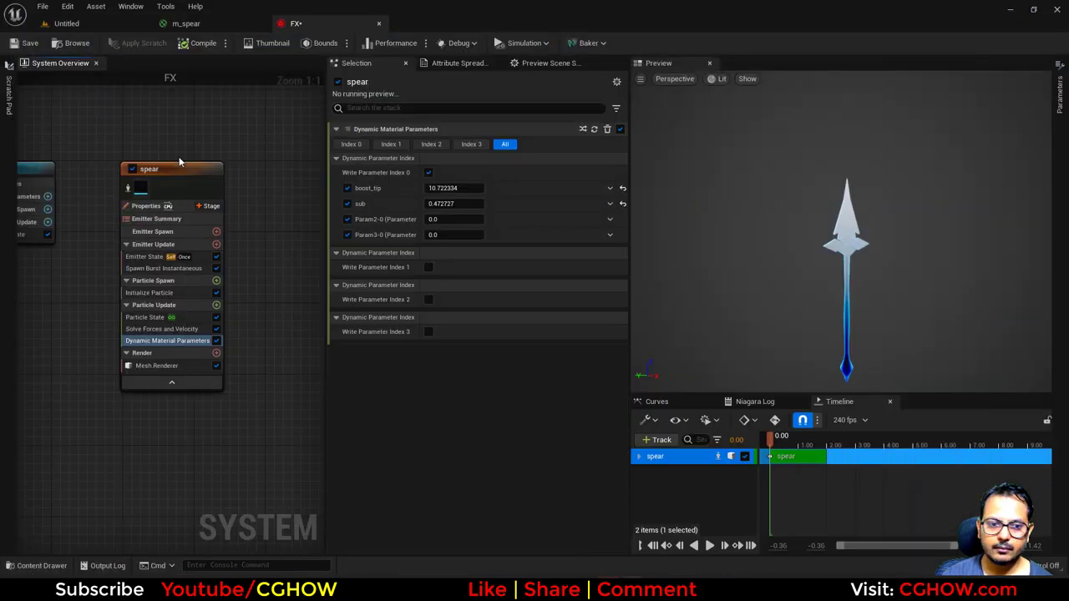
Step: Add an emitter from the Fountain template beside the spear emitter and rename it Trail_ribbon
{"action": "left_click_drag", "start_coordinate": [180, 161], "coordinate": [51, 166]}
{"action": "right_click", "coordinate": [150, 166]}
{"action": "left_click", "coordinate": [154, 208]}
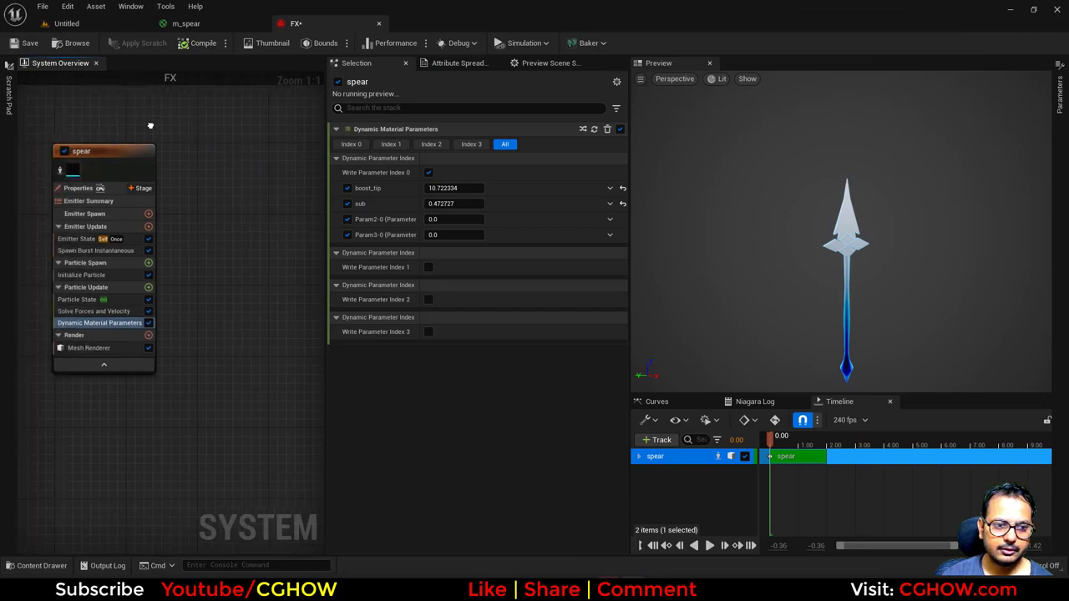
{"action": "right_click", "coordinate": [194, 143]}
{"action": "left_click", "coordinate": [231, 158]}
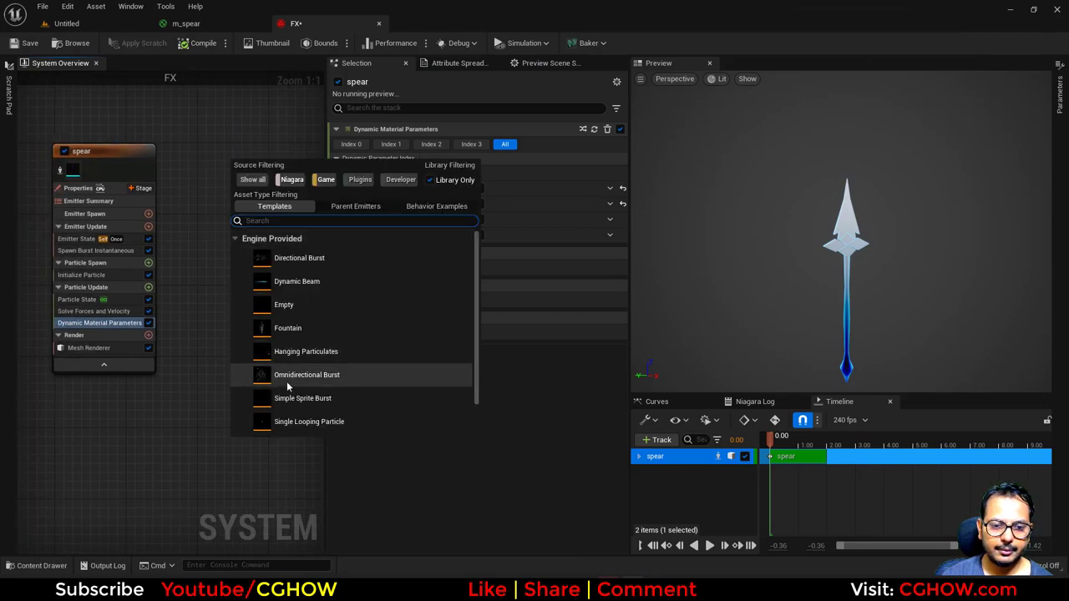
{"action": "left_click", "coordinate": [287, 327]}
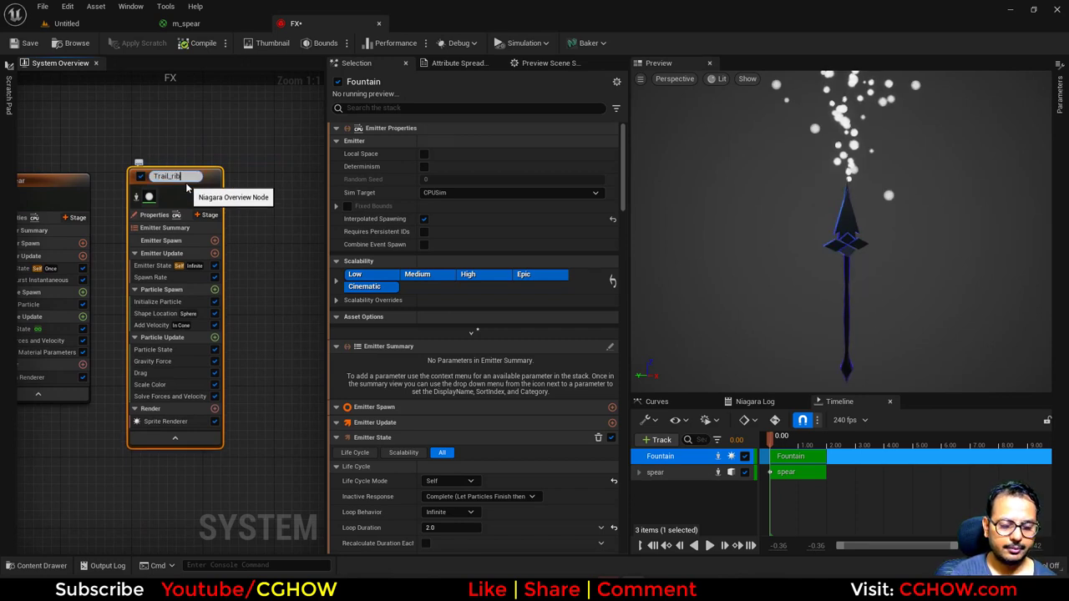
{"action": "key", "text": "Return"}
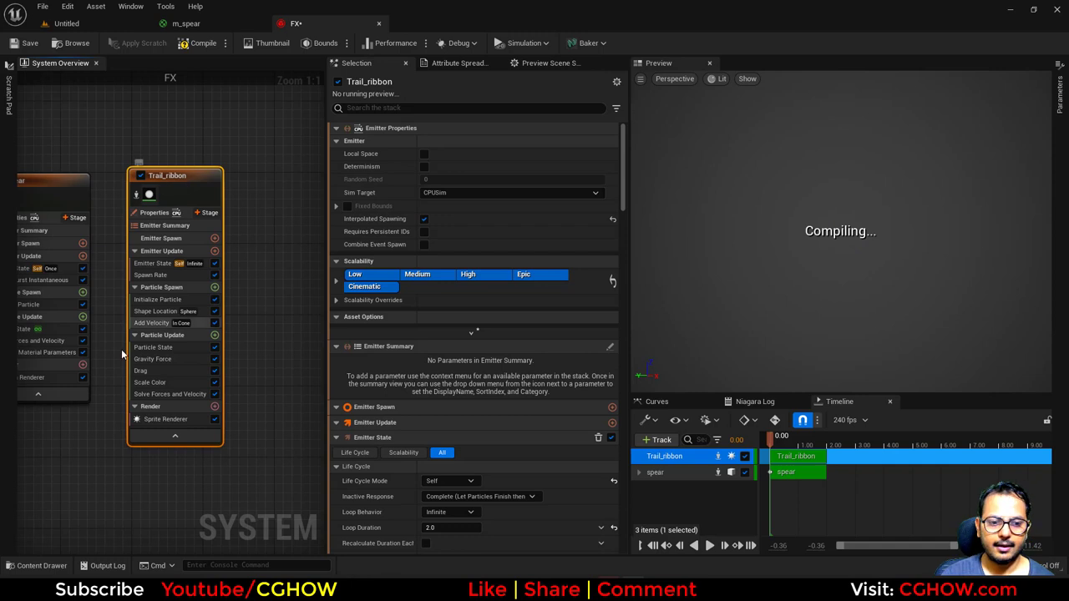
Step: Delete the Drag, Gravity Force, Scale Color and Shape Location modules from the Trail_ribbon emitter
{"action": "left_click", "coordinate": [149, 381]}
{"action": "left_click", "coordinate": [140, 370]}
{"action": "left_click", "coordinate": [152, 359], "text": "ctrl"}
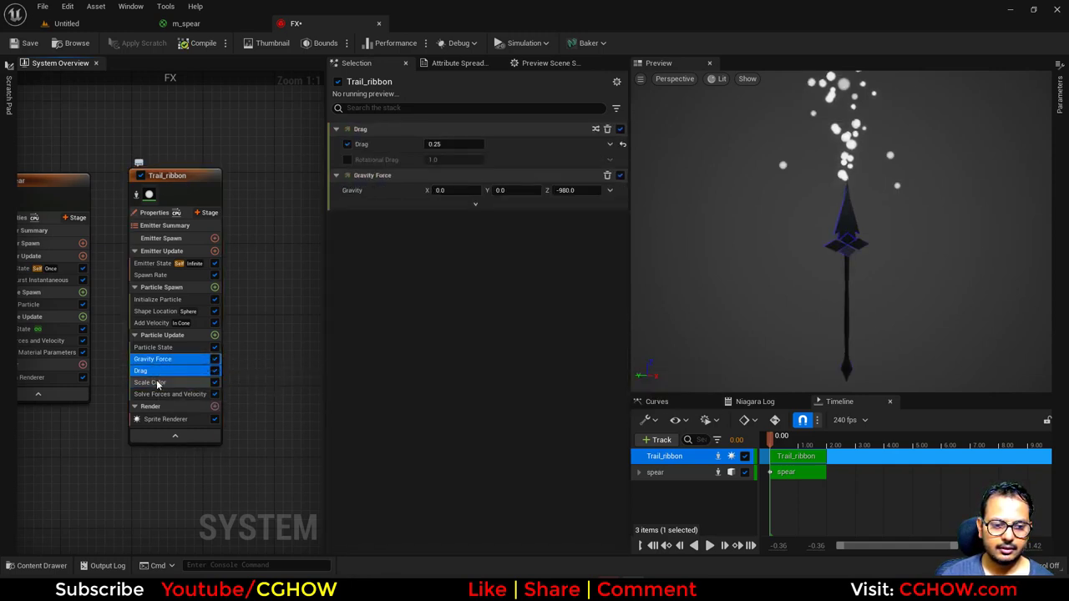
{"action": "left_click", "coordinate": [157, 383], "text": "ctrl"}
{"action": "left_click", "coordinate": [152, 323], "text": "ctrl"}
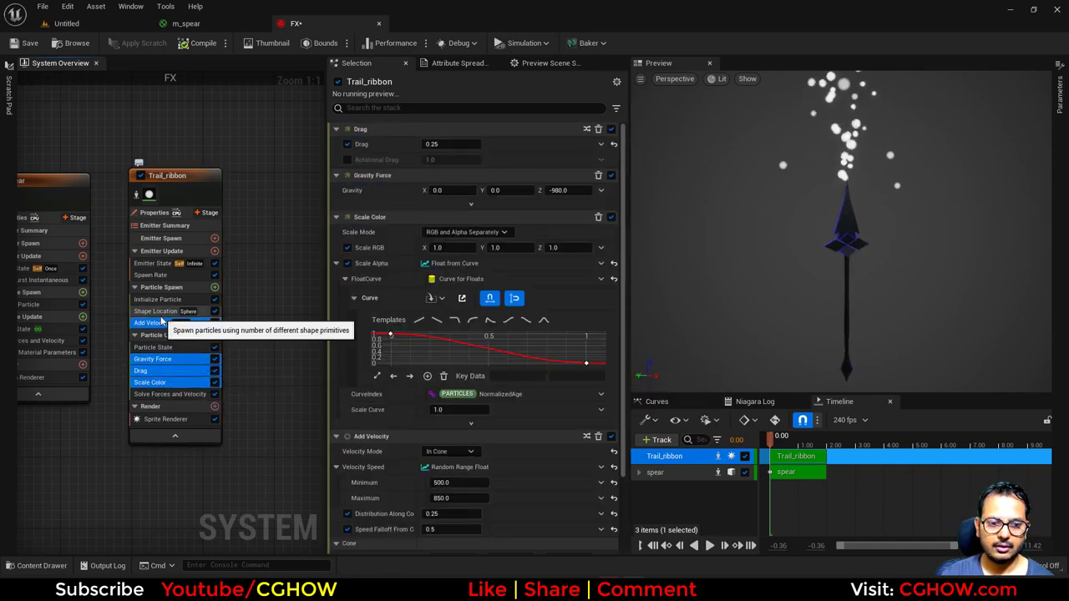
{"action": "left_click", "coordinate": [161, 321], "text": "ctrl"}
{"action": "left_click", "coordinate": [158, 312], "text": "ctrl"}
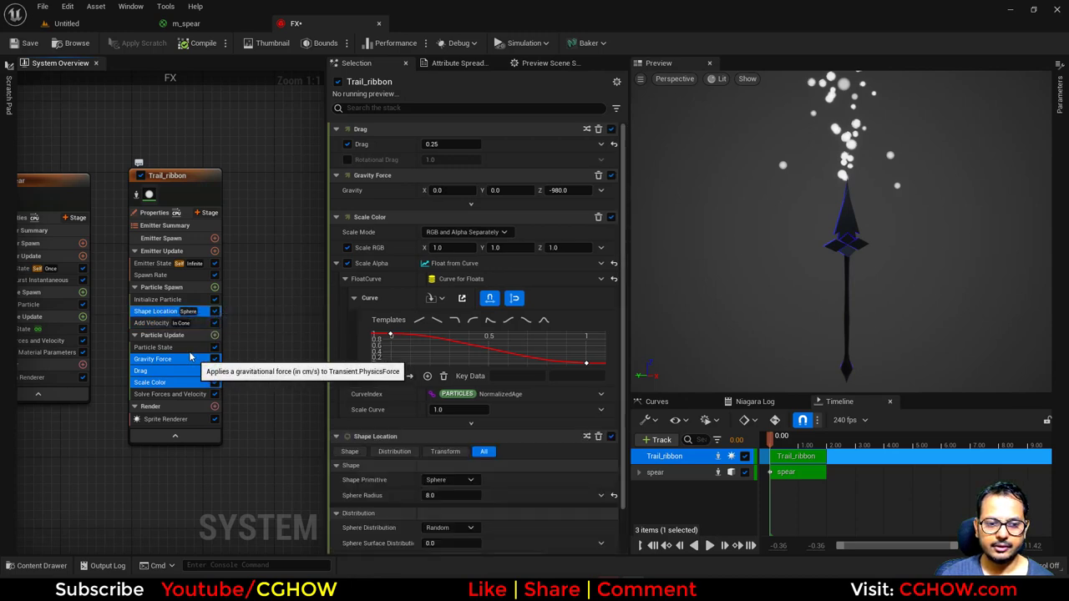
{"action": "key", "text": "Delete"}
Step: In Trail_ribbon's particle initialization, switch Lifetime Mode to Direct Set and give the ribbon a Direct Set width of 50
{"action": "left_click", "coordinate": [167, 276]}
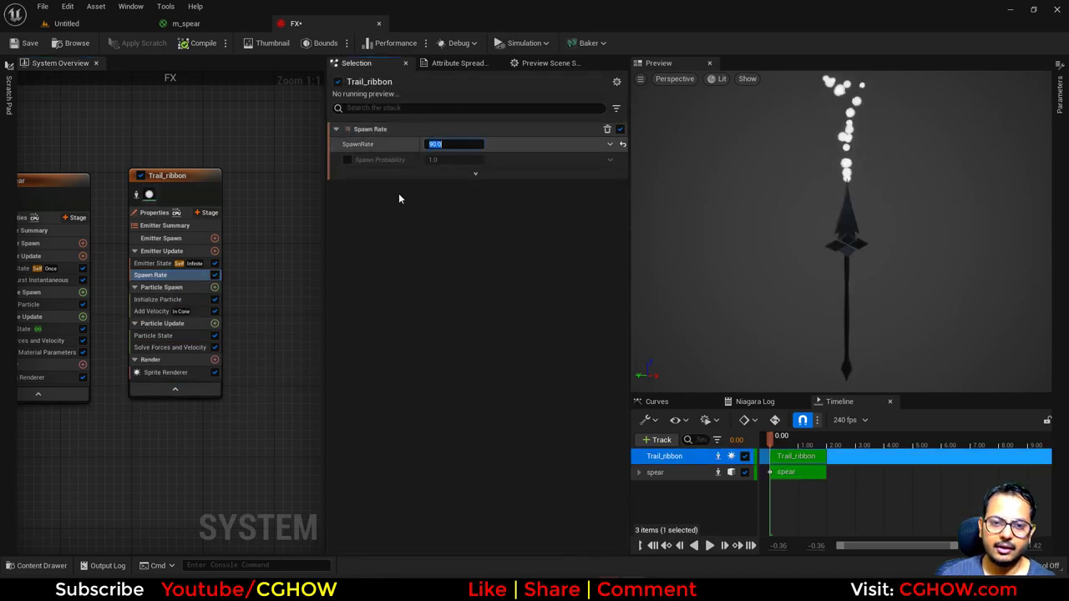
{"action": "left_click", "coordinate": [155, 305]}
{"action": "left_click", "coordinate": [451, 172]}
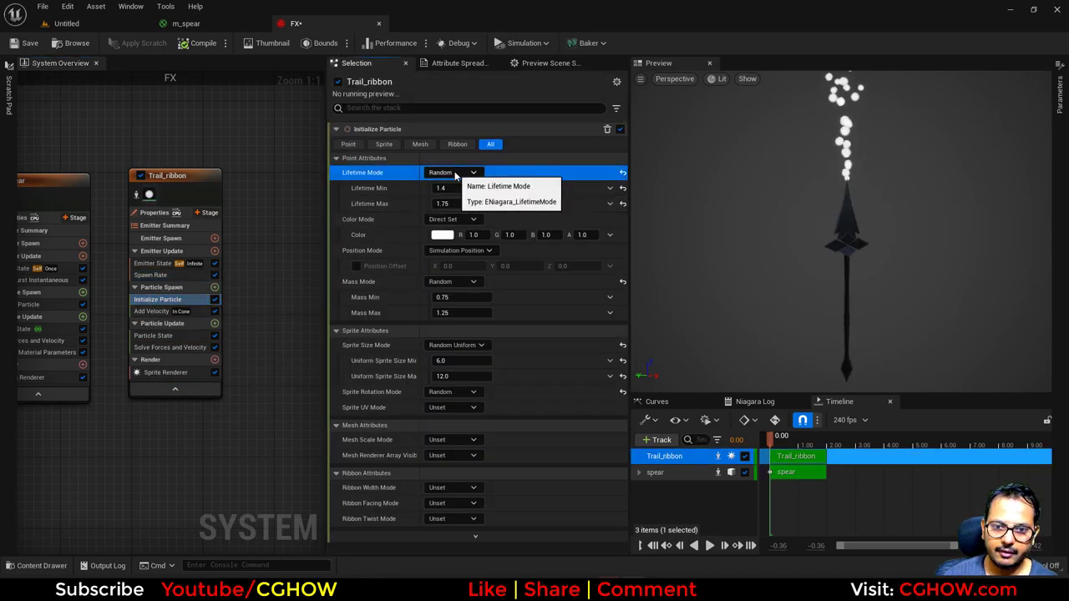
{"action": "left_click", "coordinate": [449, 187]}
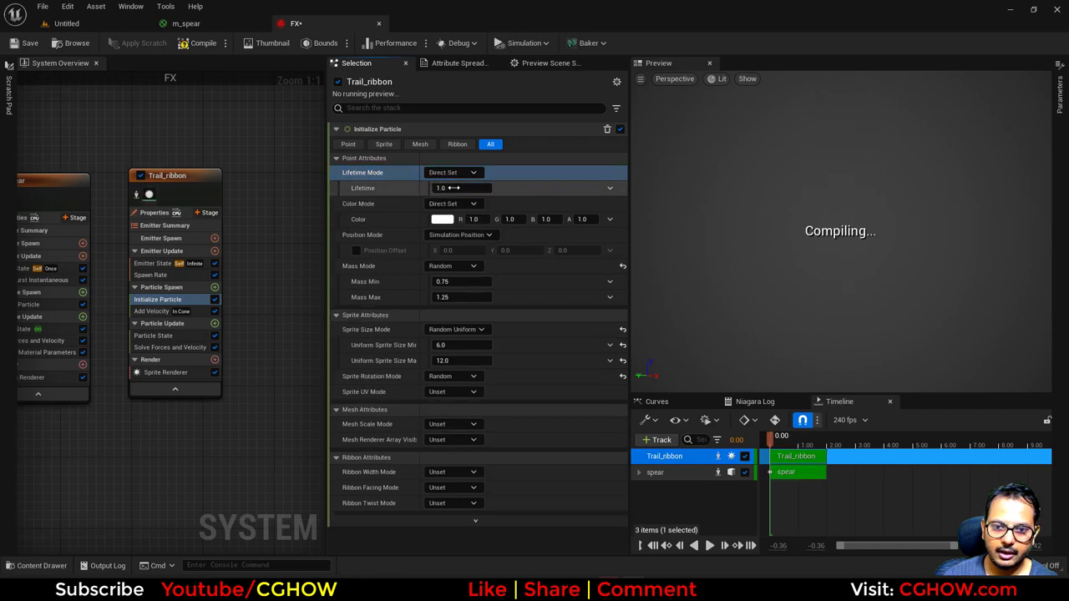
{"action": "left_click", "coordinate": [452, 472]}
{"action": "left_click", "coordinate": [455, 500]}
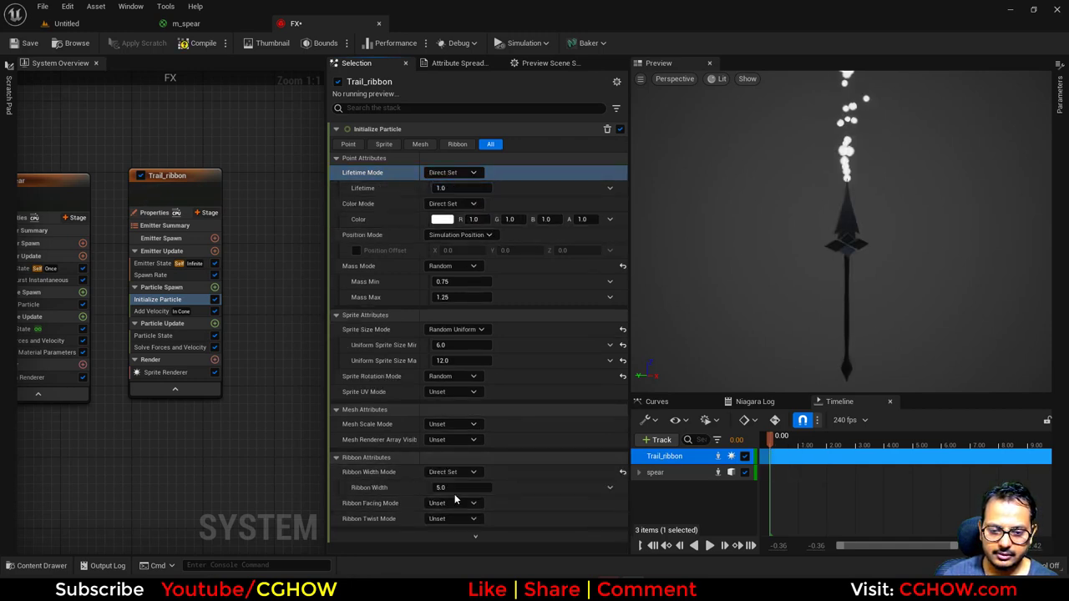
{"action": "left_click", "coordinate": [455, 487]}
{"action": "type", "text": "50"}
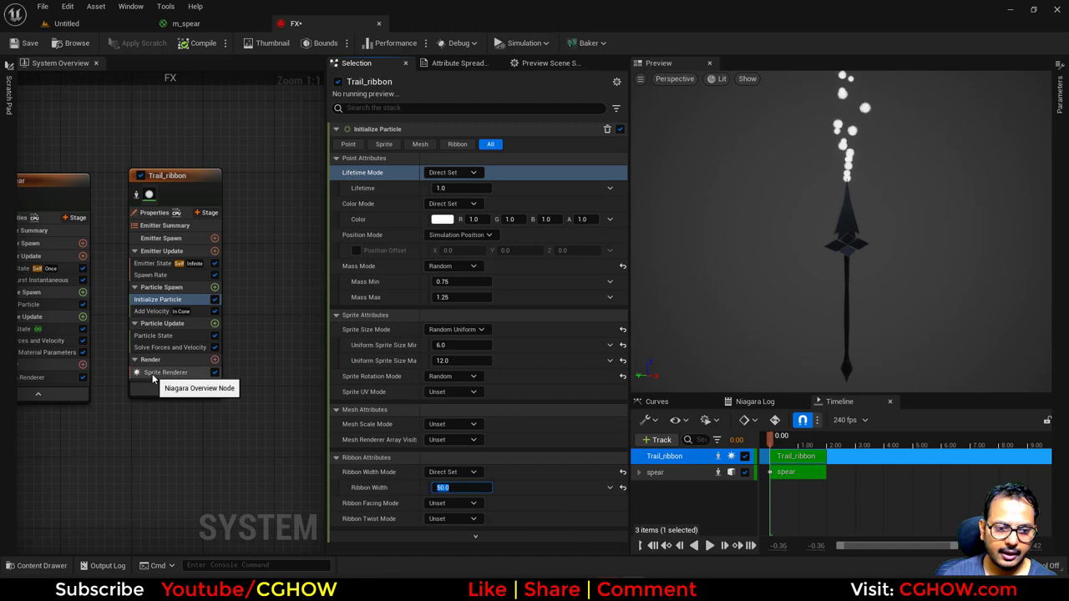
Step: Change Trail_ribbon's Add Velocity module to Linear mode with a Z velocity of -200
{"action": "left_click", "coordinate": [159, 372]}
{"action": "left_click", "coordinate": [187, 310]}
{"action": "left_click", "coordinate": [475, 146]}
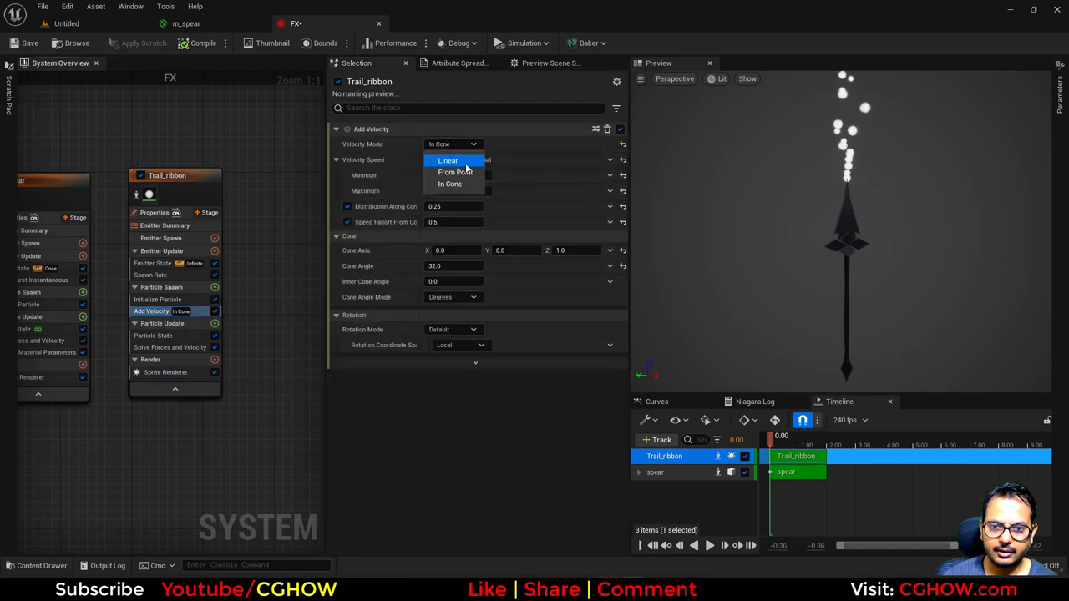
{"action": "left_click", "coordinate": [448, 160]}
{"action": "left_click", "coordinate": [575, 160]}
{"action": "type", "text": "-200"}
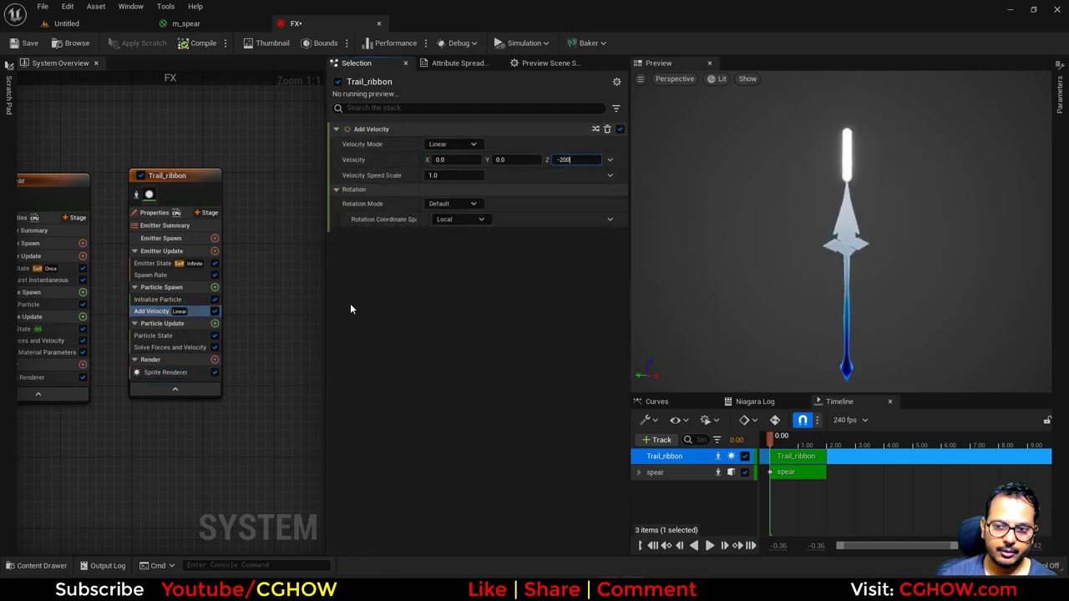
{"action": "key", "text": "Return"}
Step: Replace the Sprite Renderer of Trail_ribbon with a Ribbon Renderer
{"action": "left_click", "coordinate": [165, 372]}
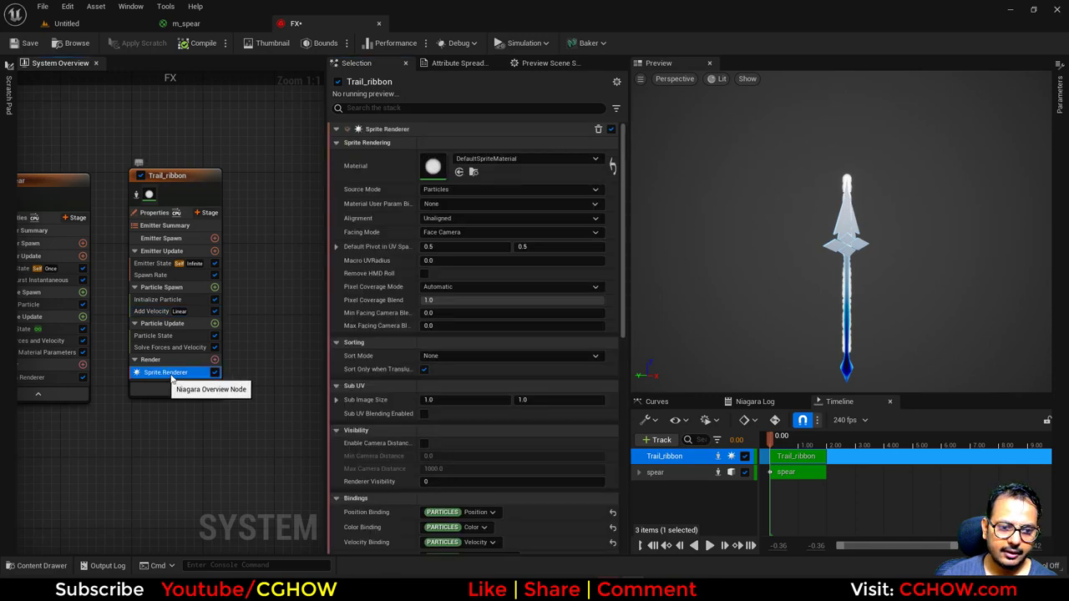
{"action": "key", "text": "Delete"}
{"action": "left_click", "coordinate": [215, 358]}
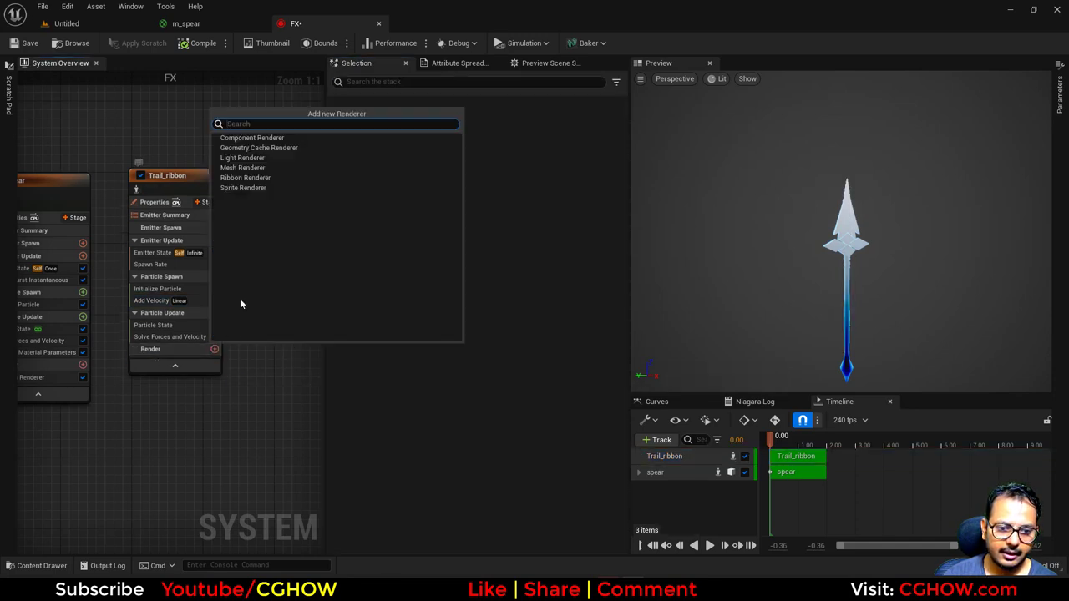
{"action": "left_click", "coordinate": [246, 178]}
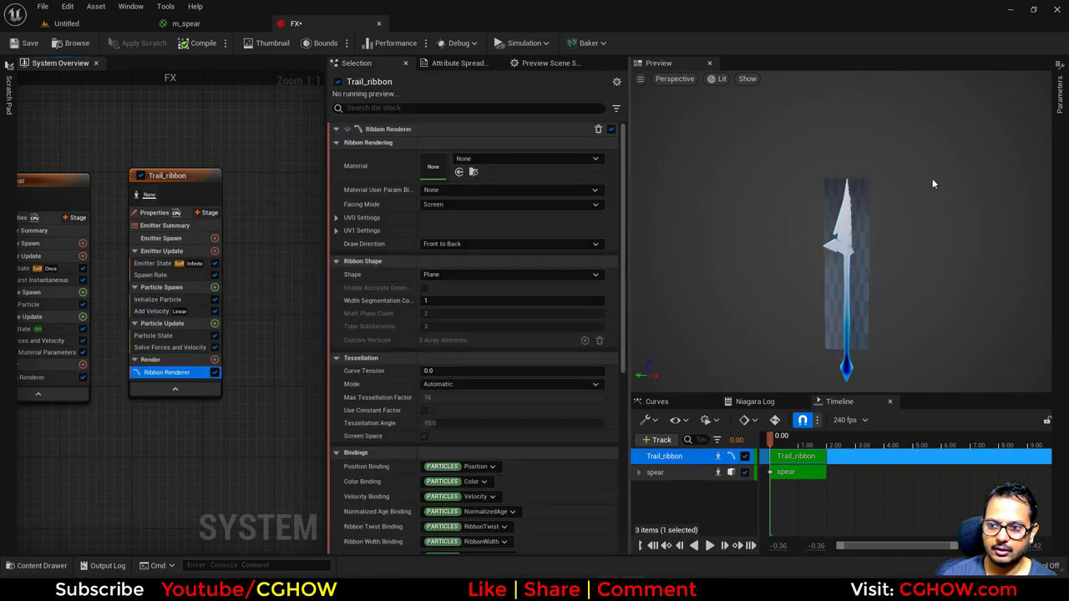
Step: Play the simulation and set the Trail_ribbon particle lifetime to 1.5
{"action": "left_click", "coordinate": [709, 547]}
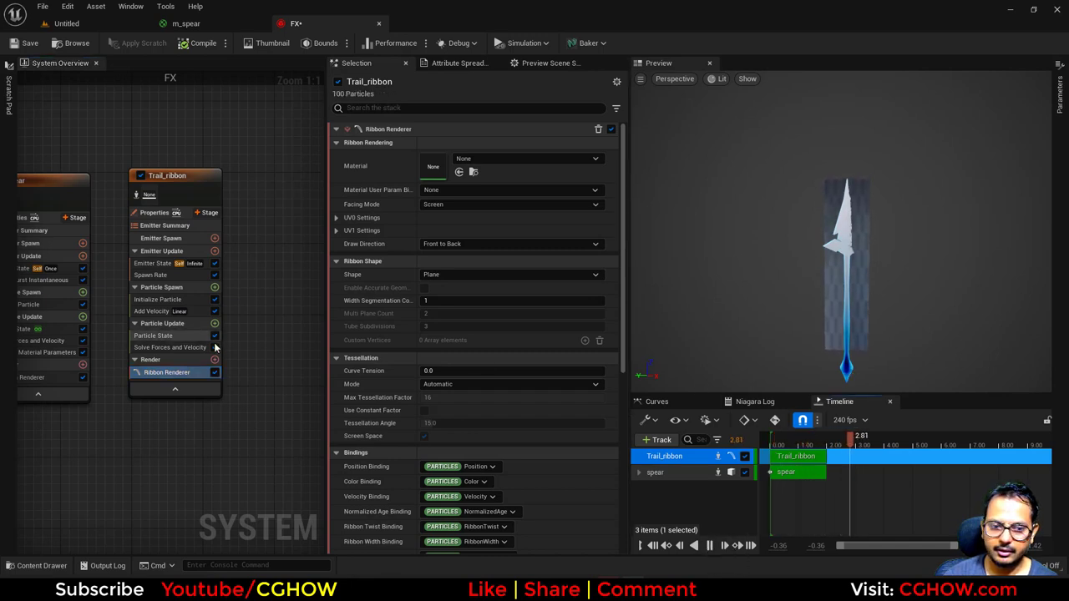
{"action": "left_click", "coordinate": [157, 299]}
{"action": "left_click", "coordinate": [457, 187]}
{"action": "type", "text": "1"}
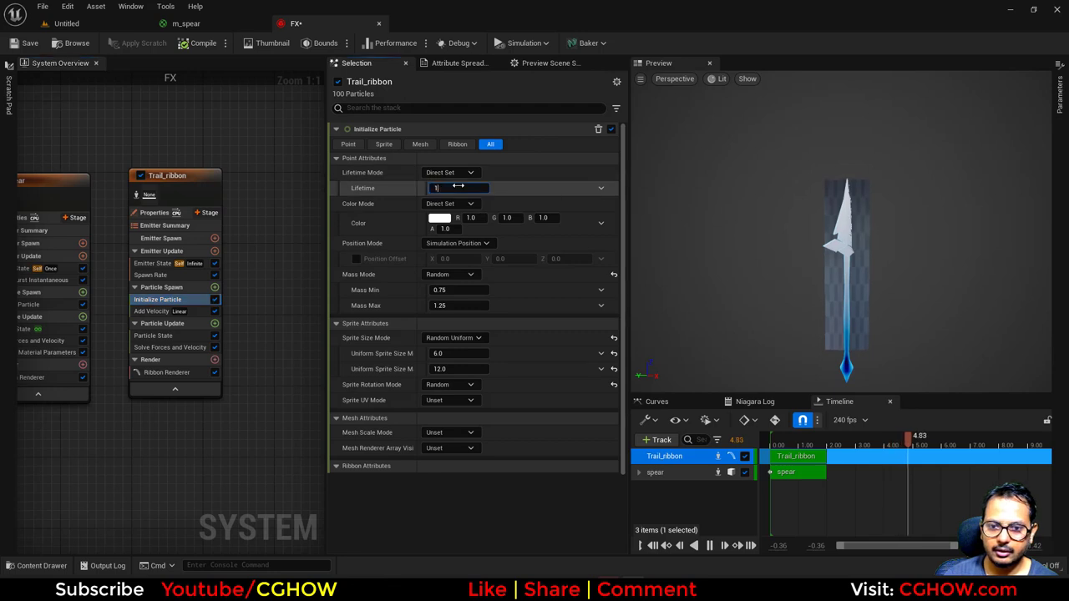
{"action": "type", "text": ".5"}
{"action": "key", "text": "Return"}
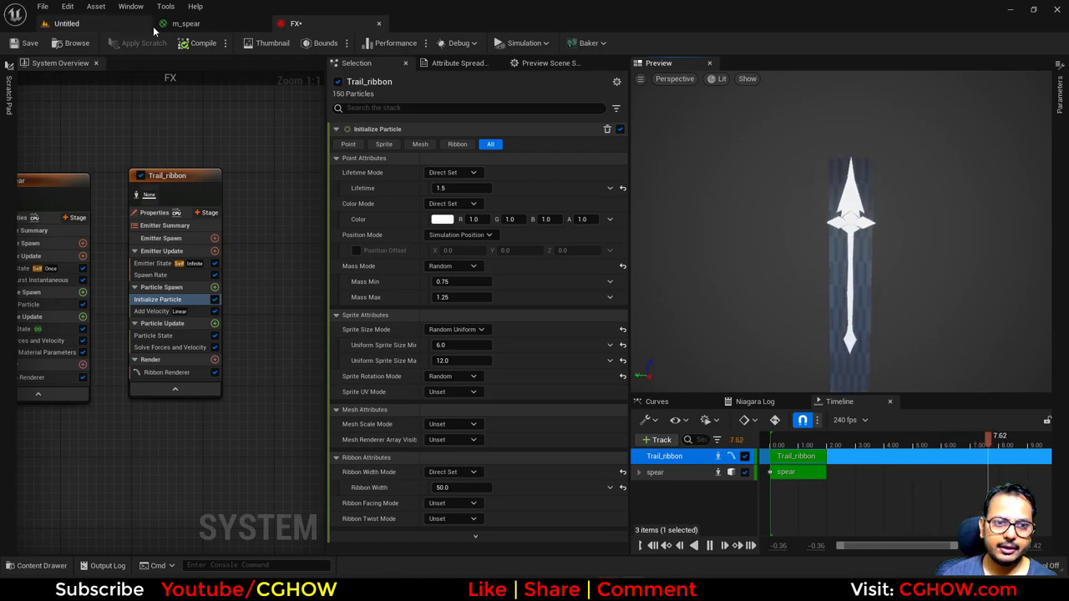
Step: Close the m_spear material and save the modified FX and sm_spear assets
{"action": "left_click", "coordinate": [192, 25]}
{"action": "middle_click", "coordinate": [193, 30]}
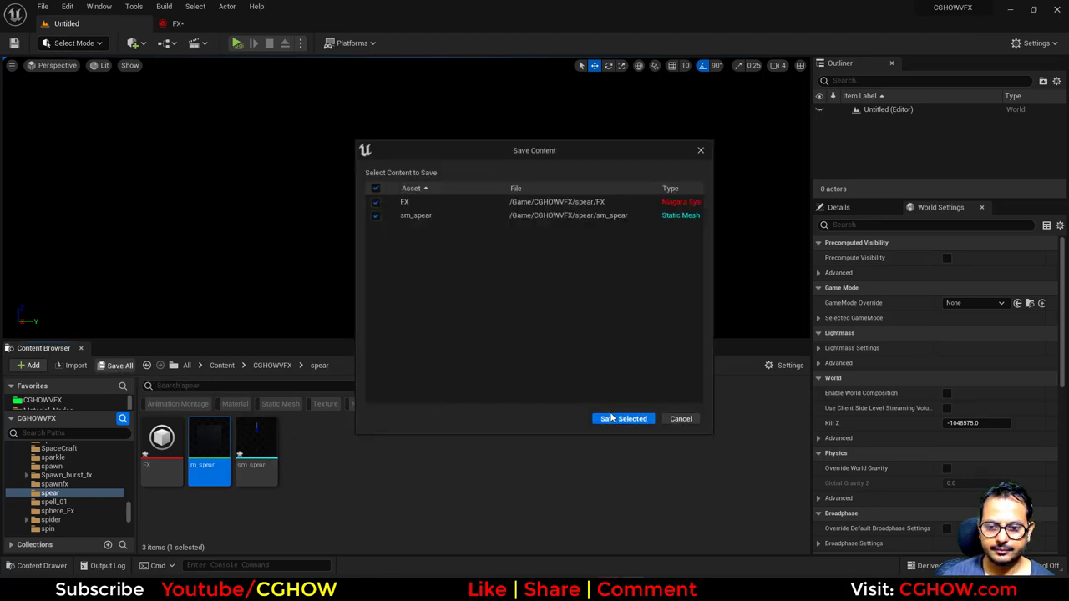
{"action": "left_click", "coordinate": [612, 417]}
Step: Create a material named m_ribbon_trail in the spear folder, open it and preview it on a plane
{"action": "right_click", "coordinate": [347, 467]}
{"action": "left_click", "coordinate": [420, 221]}
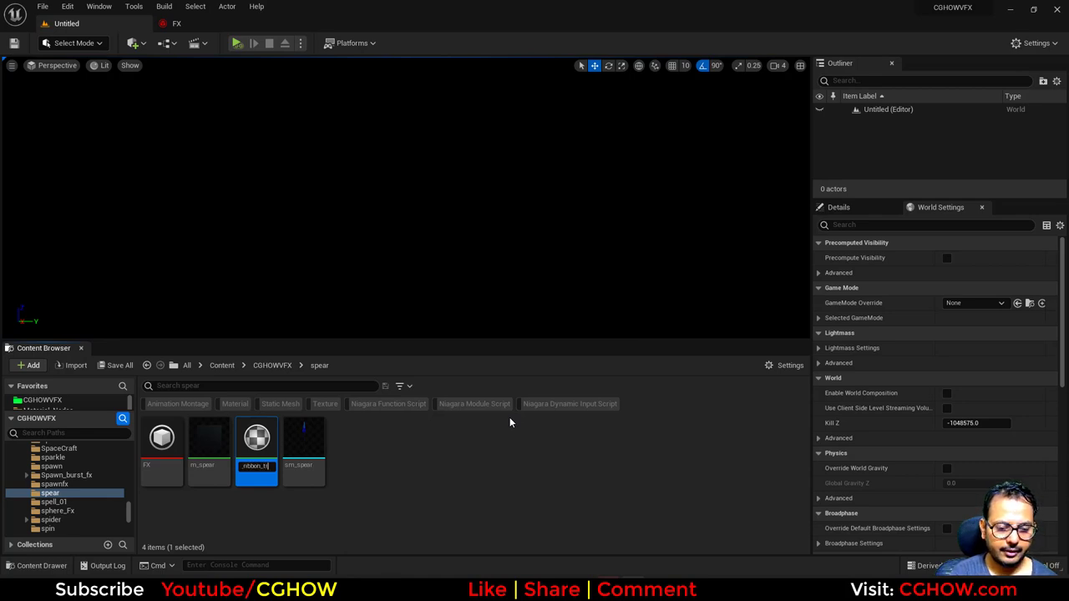
{"action": "type", "text": "m_ribbon_trail"}
{"action": "key", "text": "Return"}
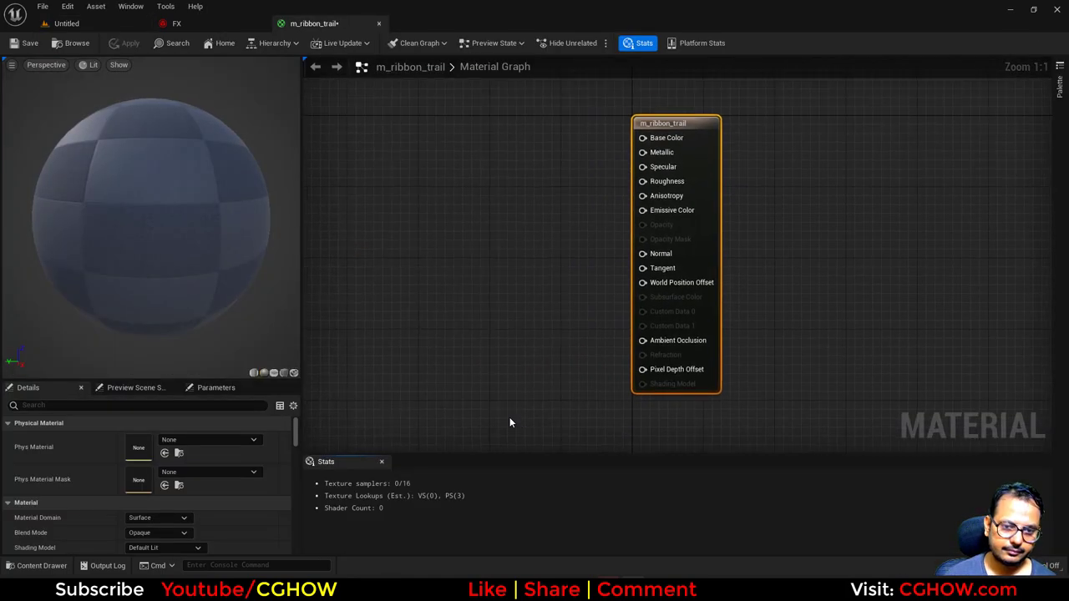
{"action": "left_click", "coordinate": [273, 373]}
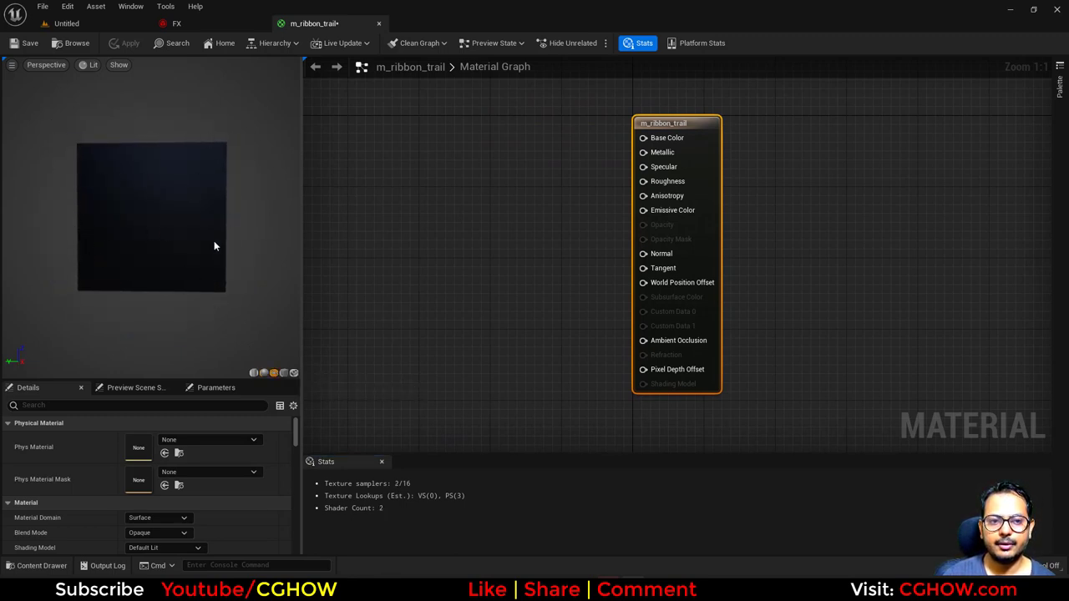
Step: Set the m_ribbon_trail material to Translucent blend mode, Unlit shading model and Two Sided
{"action": "right_click_drag", "start_coordinate": [608, 330], "coordinate": [740, 316]}
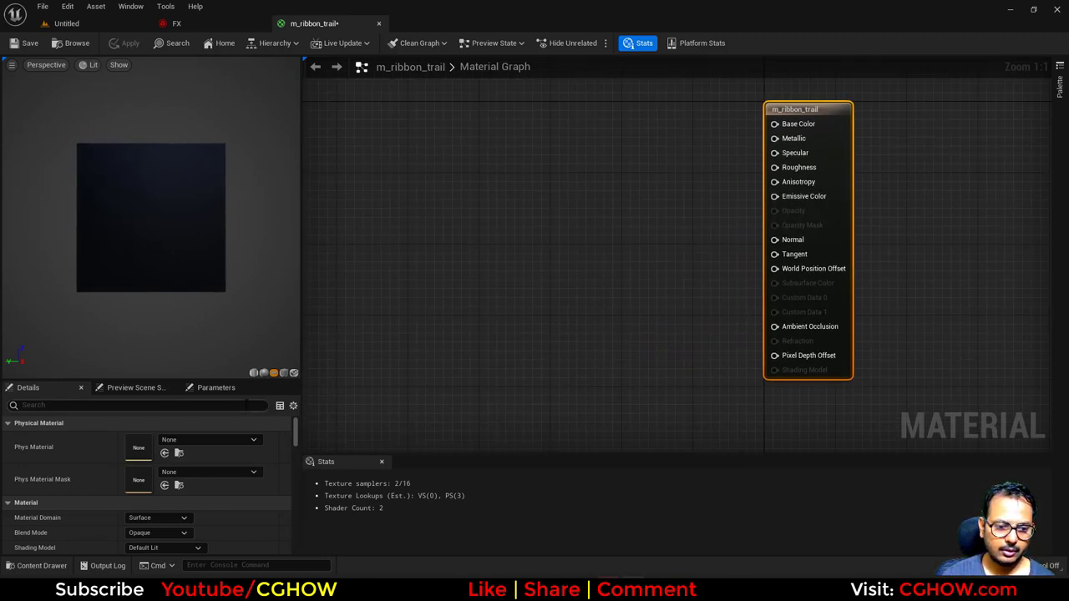
{"action": "left_click", "coordinate": [157, 533]}
{"action": "left_click", "coordinate": [157, 479]}
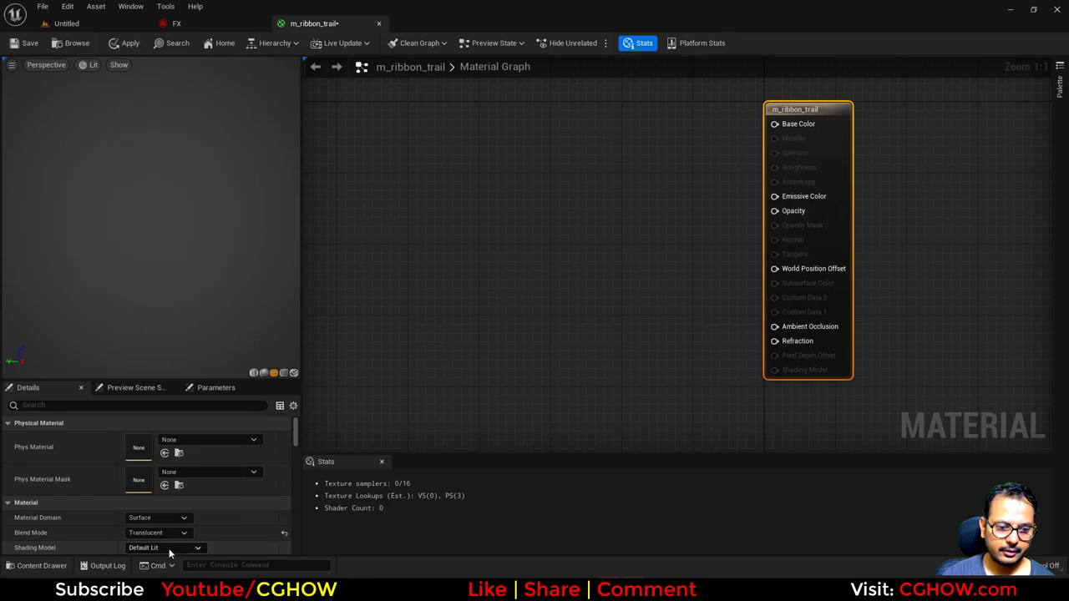
{"action": "left_click", "coordinate": [163, 548]}
{"action": "left_click", "coordinate": [135, 409]}
{"action": "scroll", "coordinate": [145, 528], "scroll_direction": "down", "scroll_amount": 2}
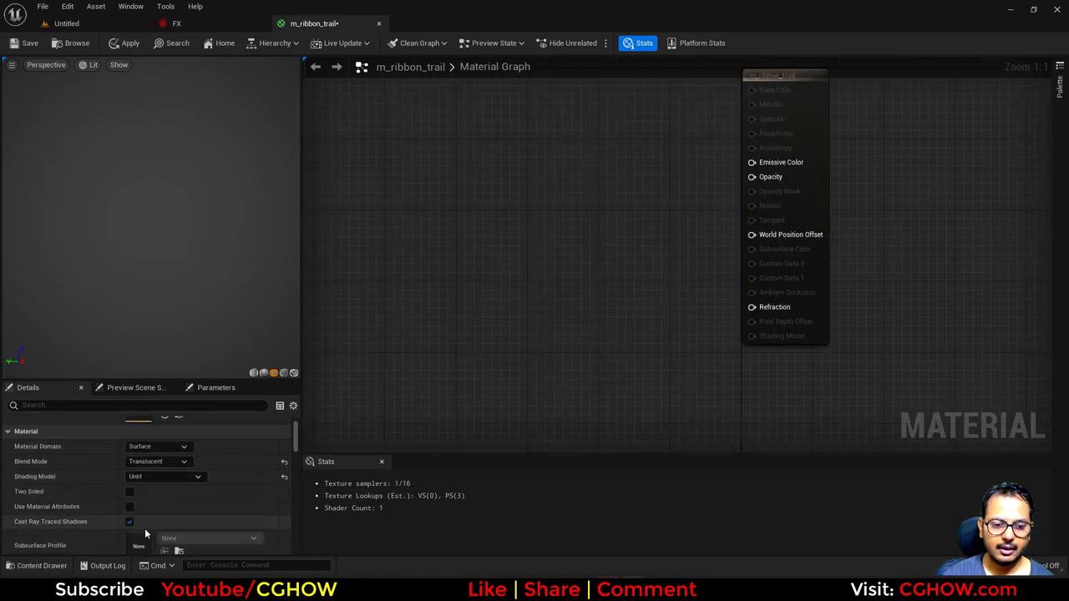
{"action": "left_click", "coordinate": [130, 492]}
{"action": "scroll", "coordinate": [155, 496], "scroll_direction": "up", "scroll_amount": 2}
{"action": "right_click_drag", "start_coordinate": [563, 236], "coordinate": [532, 291]}
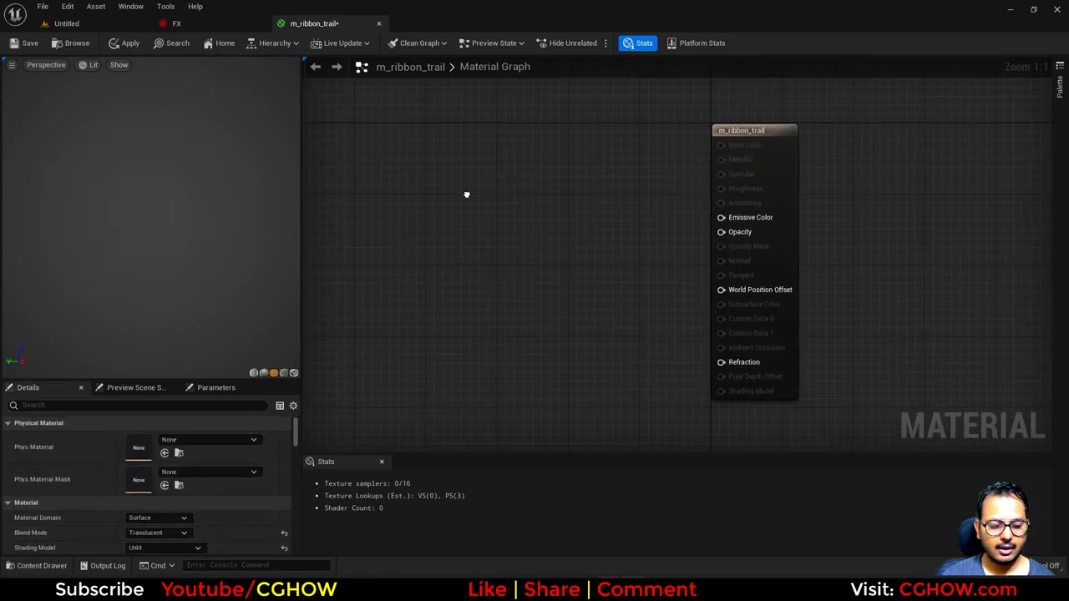
Step: Add a Texture Sample node to the material graph and assign it the T_Noise_Aura_01 texture
{"action": "key", "text": "t"}
{"action": "left_click", "coordinate": [437, 207]}
{"action": "scroll", "coordinate": [169, 515], "scroll_direction": "down", "scroll_amount": 1}
{"action": "left_click", "coordinate": [197, 511]}
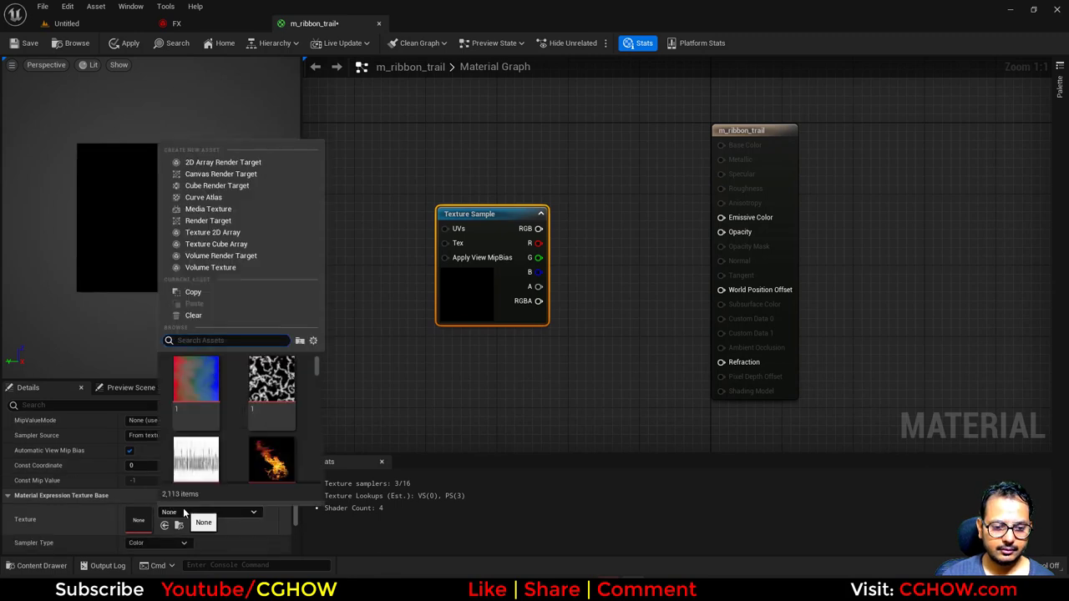
{"action": "type", "text": "auraa"}
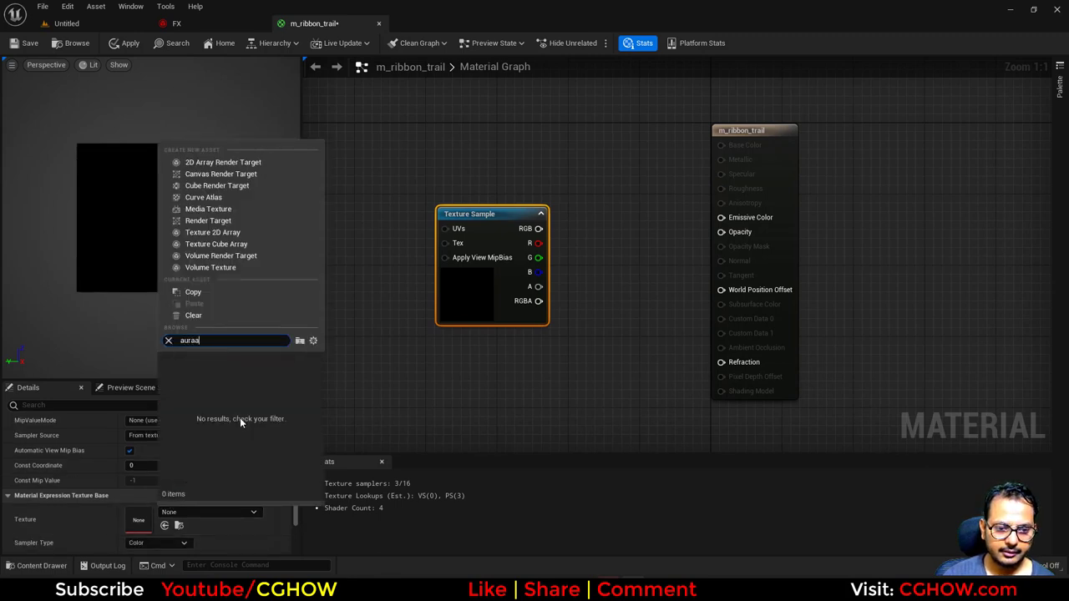
{"action": "key", "text": "BackSpace"}
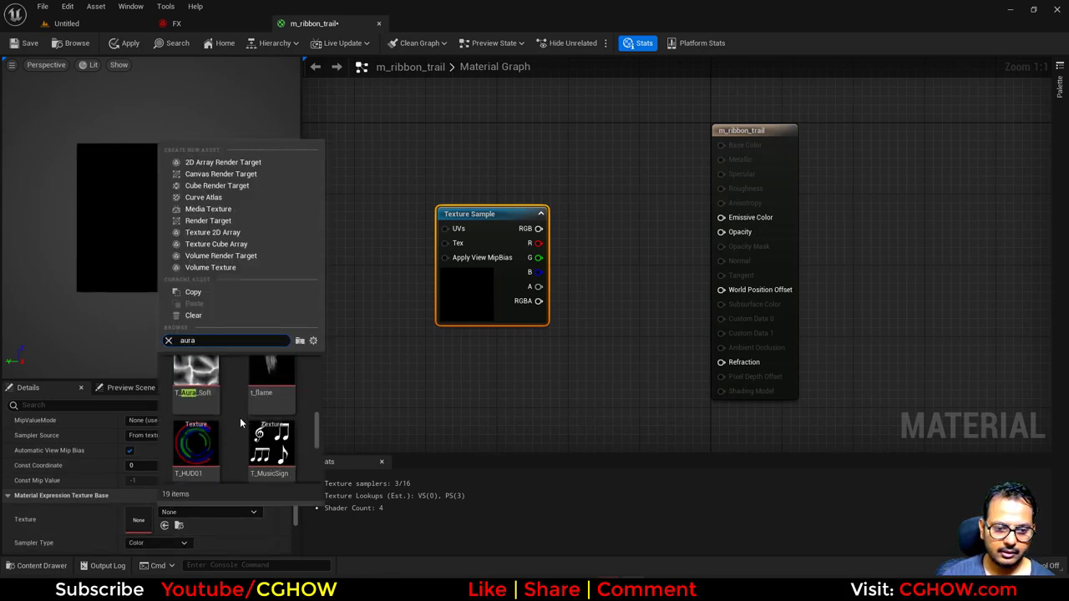
{"action": "scroll", "coordinate": [241, 423], "scroll_direction": "down", "scroll_amount": 3}
{"action": "left_click", "coordinate": [199, 380]}
Step: Reposition the noise Texture Sample node and connect its red channel to Emissive Color
{"action": "right_click_drag", "start_coordinate": [423, 373], "coordinate": [519, 396]}
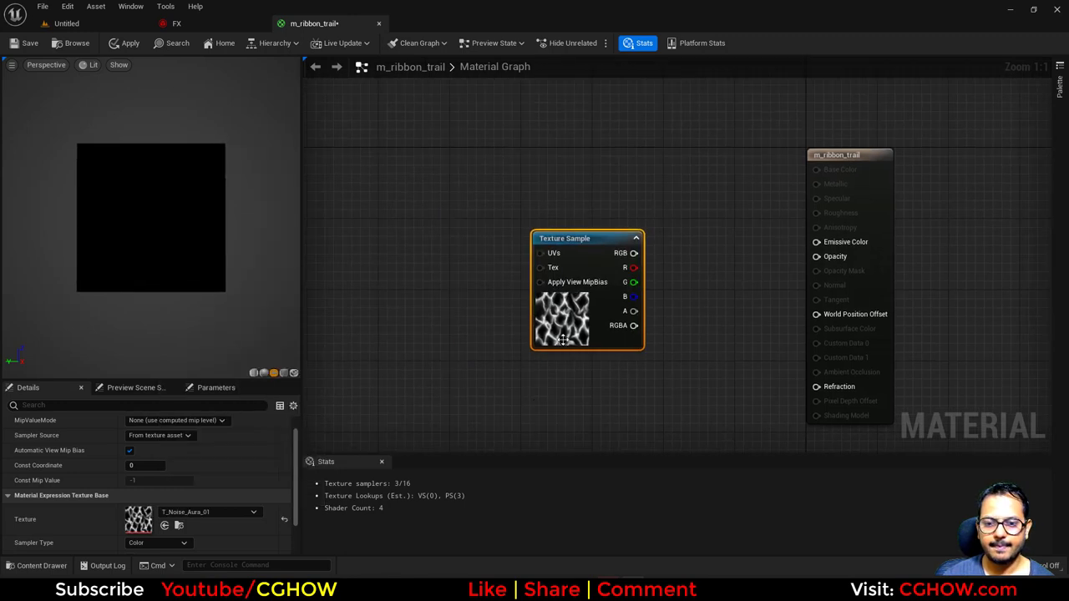
{"action": "left_click_drag", "start_coordinate": [563, 340], "coordinate": [553, 329]}
{"action": "right_click_drag", "start_coordinate": [453, 328], "coordinate": [506, 351]}
{"action": "left_click", "coordinate": [515, 303]}
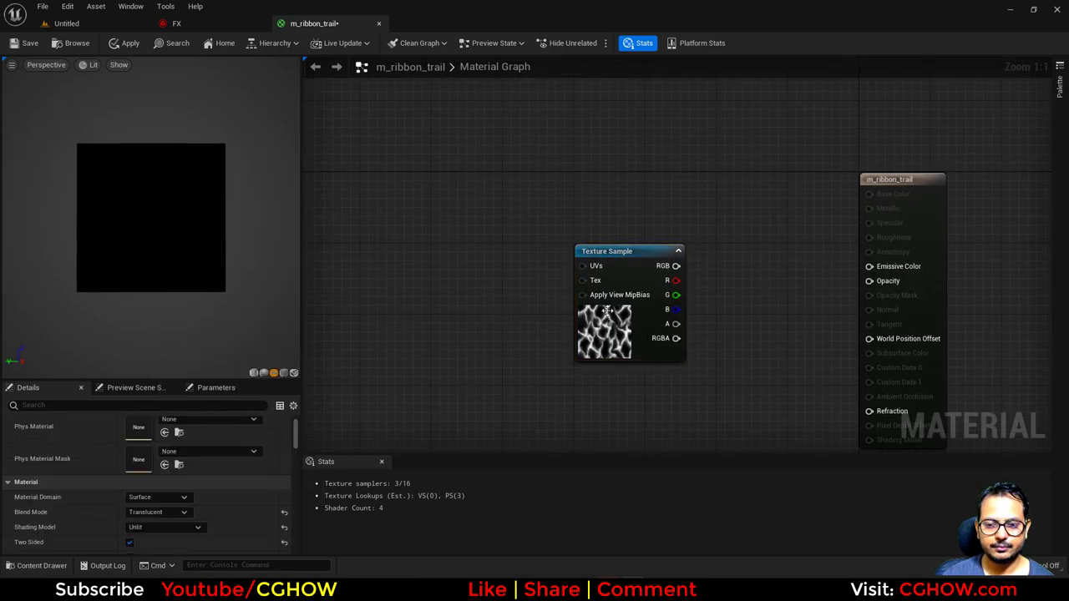
{"action": "left_click_drag", "start_coordinate": [838, 286], "coordinate": [869, 266]}
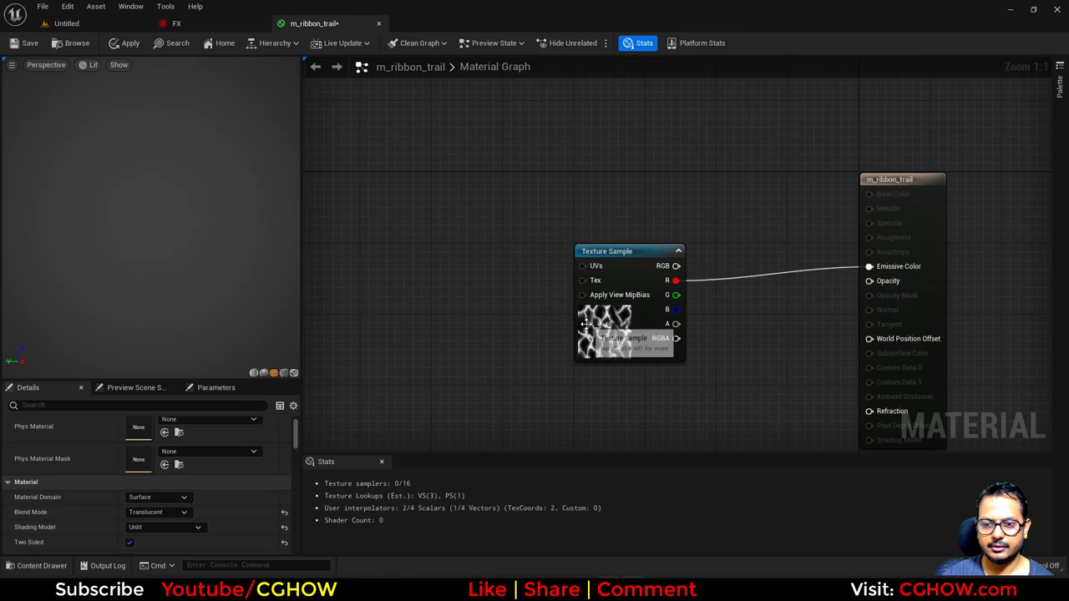
{"action": "mouse_move", "coordinate": [610, 333]}
{"action": "left_mouse_down"}
{"action": "mouse_move", "coordinate": [581, 322]}
{"action": "mouse_move", "coordinate": [600, 316]}
{"action": "left_mouse_up"}
Step: Add a RadialGradientExponential node, multiply it with the noise texture's red channel, and feed the Multiply result into Emissive Color
{"action": "right_click_drag", "start_coordinate": [600, 315], "coordinate": [523, 241]}
{"action": "right_click", "coordinate": [455, 348]}
{"action": "type", "text": "radial"}
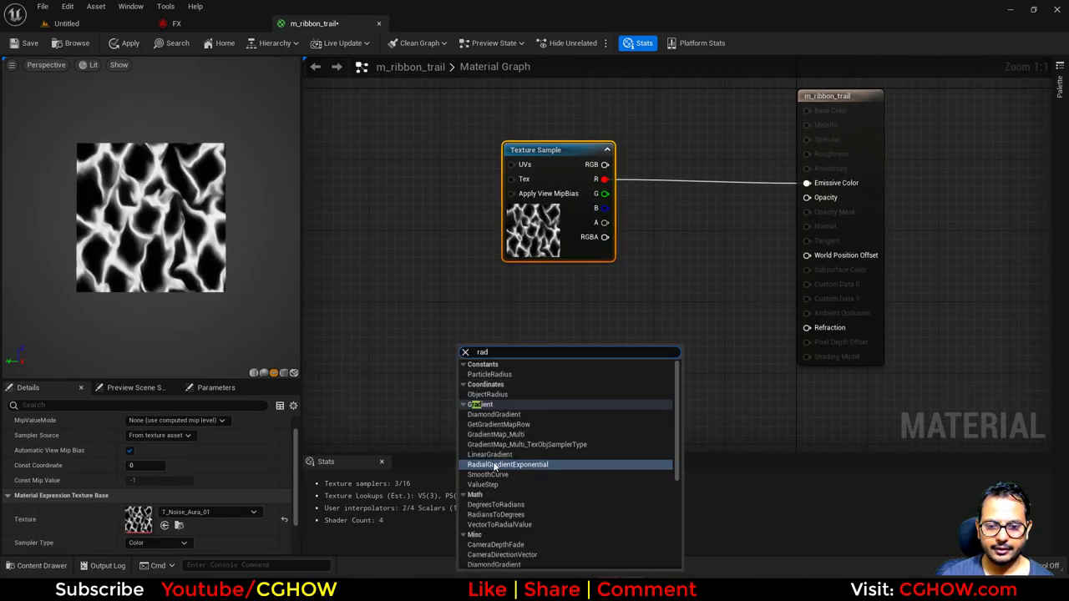
{"action": "key", "text": "Return"}
{"action": "left_click", "coordinate": [632, 284]}
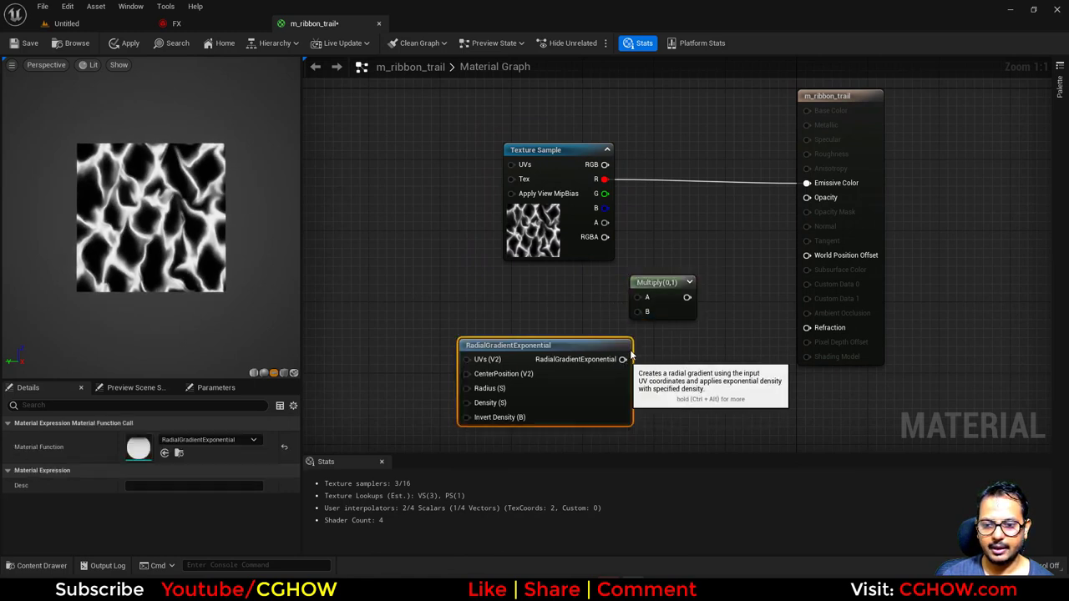
{"action": "left_click_drag", "start_coordinate": [619, 365], "coordinate": [637, 312]}
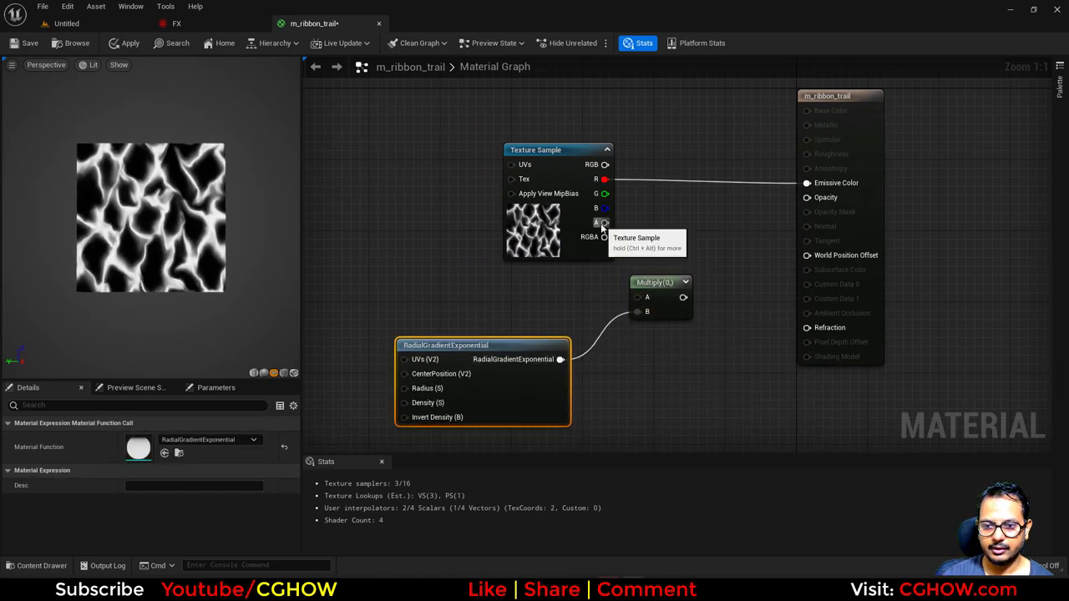
{"action": "left_click_drag", "start_coordinate": [604, 178], "coordinate": [807, 183]}
{"action": "right_click_drag", "start_coordinate": [526, 390], "coordinate": [593, 438]}
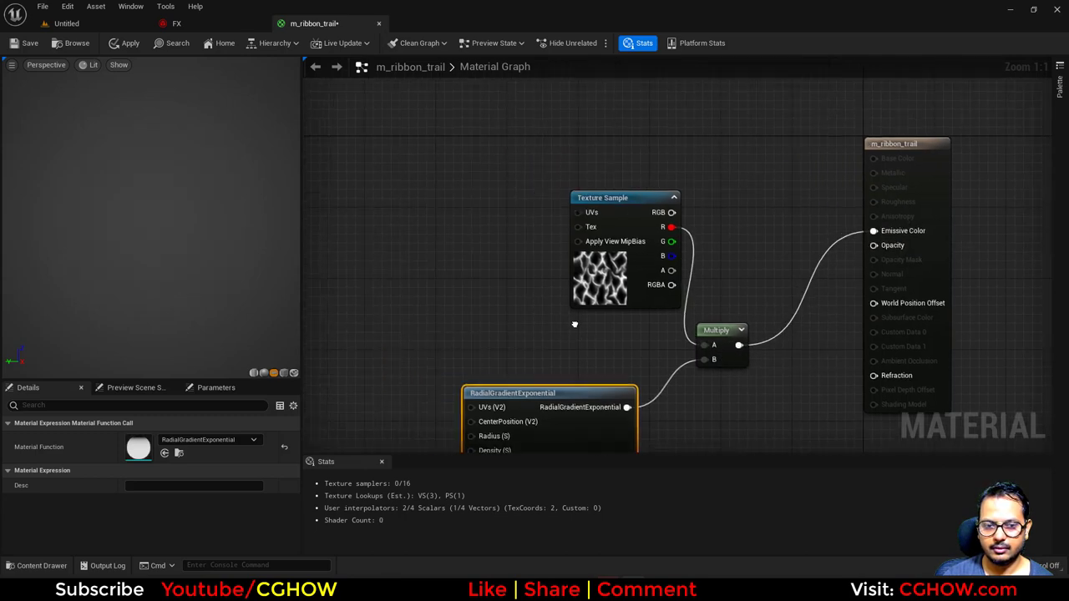
{"action": "left_click_drag", "start_coordinate": [593, 437], "coordinate": [629, 412]}
{"action": "right_click_drag", "start_coordinate": [529, 339], "coordinate": [505, 371]}
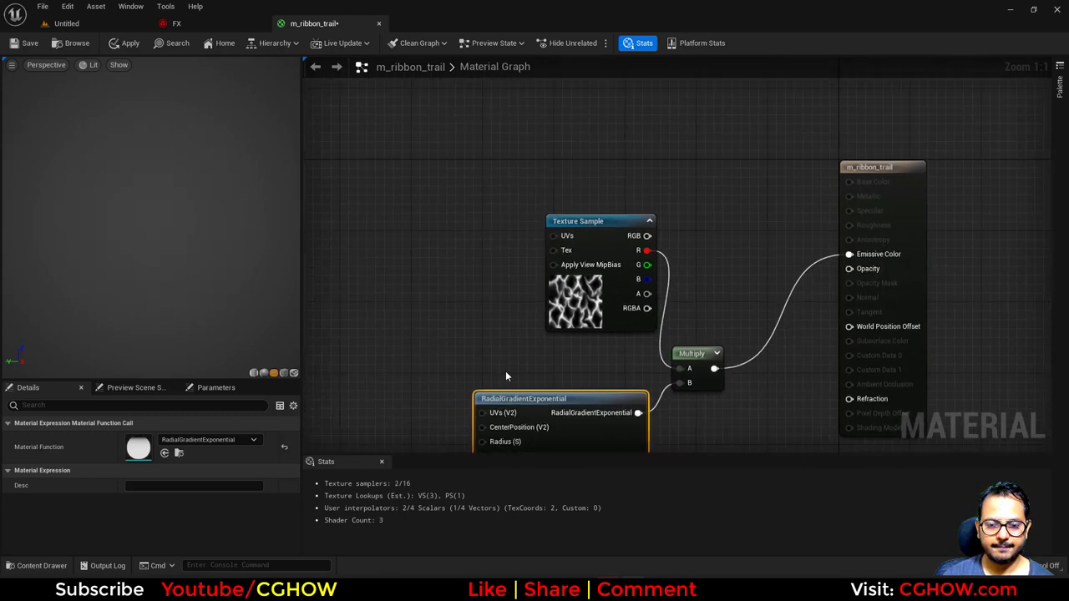
Step: Add a TexCoord node with UTiling 0.2 and connect it to the noise Texture Sample's UVs
{"action": "right_click_drag", "start_coordinate": [477, 310], "coordinate": [517, 329]}
{"action": "left_click", "coordinate": [485, 292]}
{"action": "left_click", "coordinate": [475, 259]}
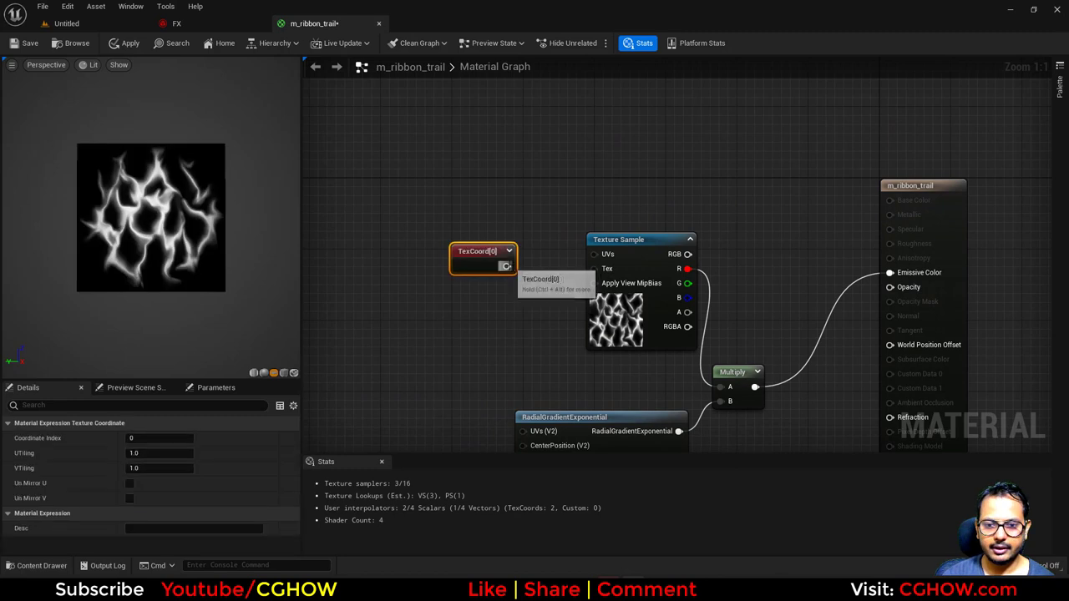
{"action": "left_click_drag", "start_coordinate": [506, 266], "coordinate": [597, 254]}
{"action": "left_click", "coordinate": [158, 453]}
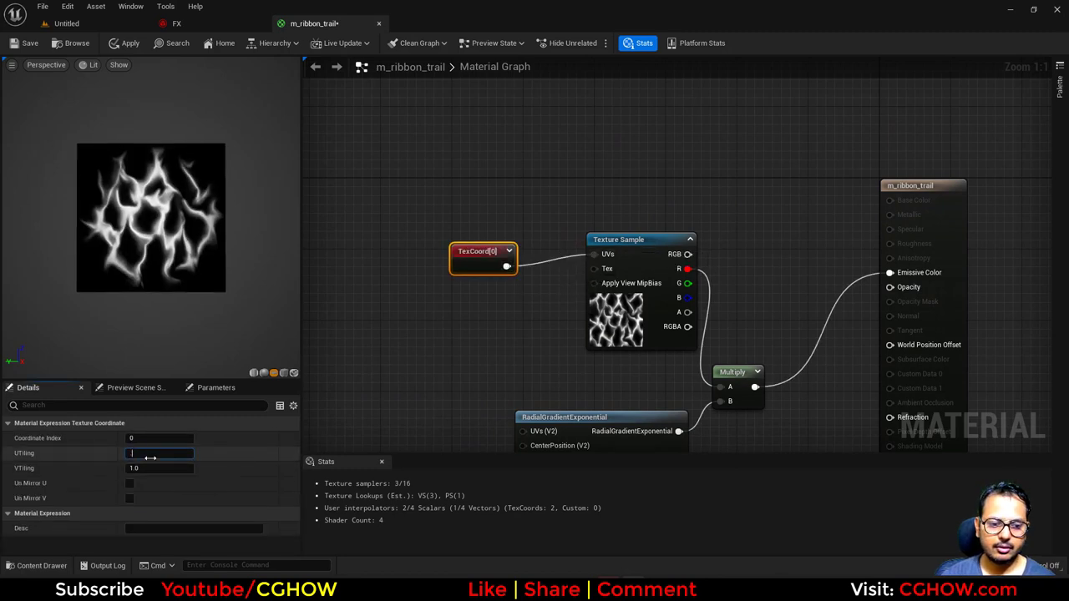
{"action": "type", "text": "0.2"}
{"action": "key", "text": "Return"}
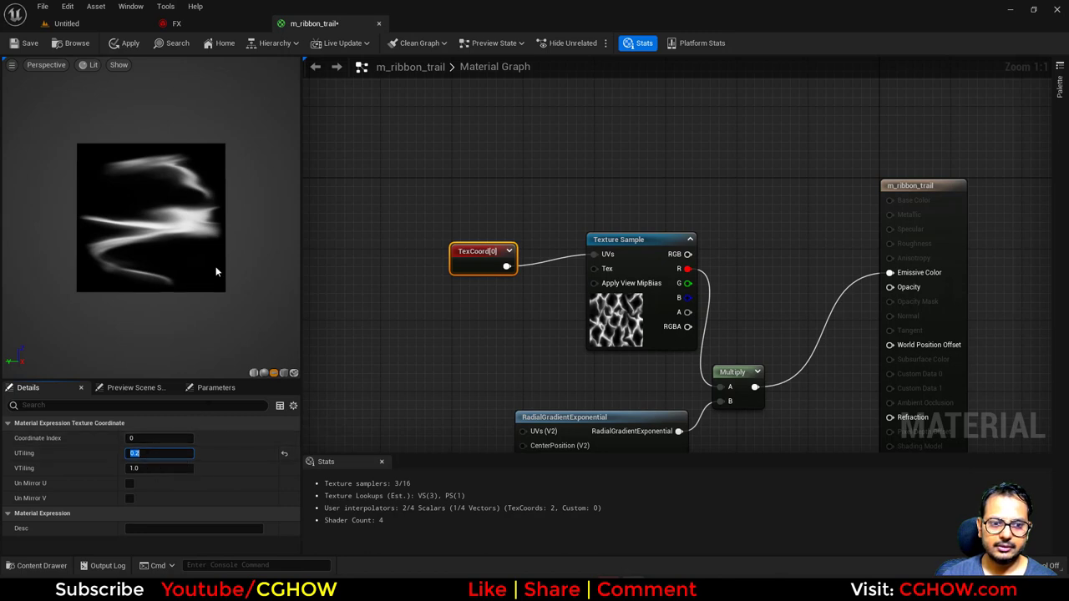
{"action": "mouse_move", "coordinate": [158, 274]}
{"action": "left_mouse_down"}
{"action": "mouse_move", "coordinate": [196, 276]}
{"action": "mouse_move", "coordinate": [163, 275]}
{"action": "left_mouse_up"}
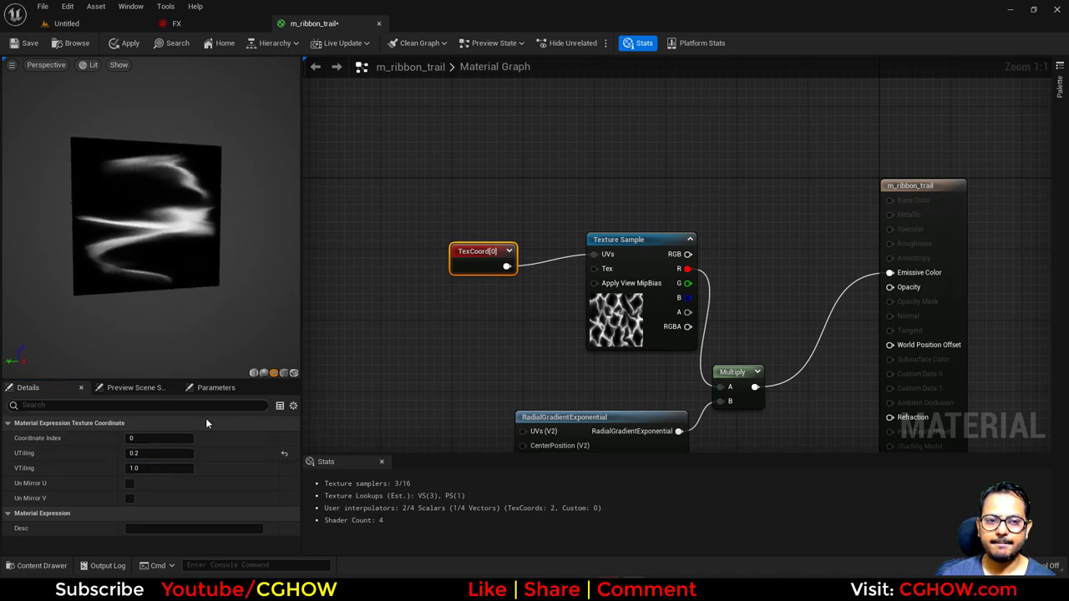
Step: Insert a Panner with Speed X 0.5 between the TexCoord node and the noise Texture Sample's UVs
{"action": "left_click_drag", "start_coordinate": [485, 261], "coordinate": [414, 249]}
{"action": "left_click", "coordinate": [503, 242]}
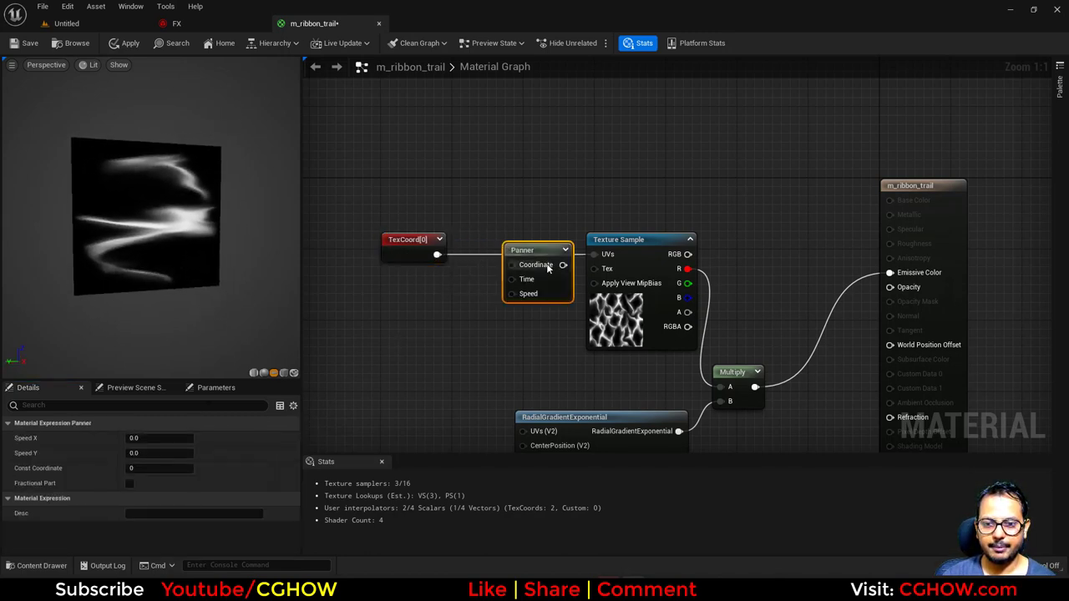
{"action": "left_click_drag", "start_coordinate": [563, 265], "coordinate": [592, 254]}
{"action": "left_click_drag", "start_coordinate": [437, 254], "coordinate": [445, 256]}
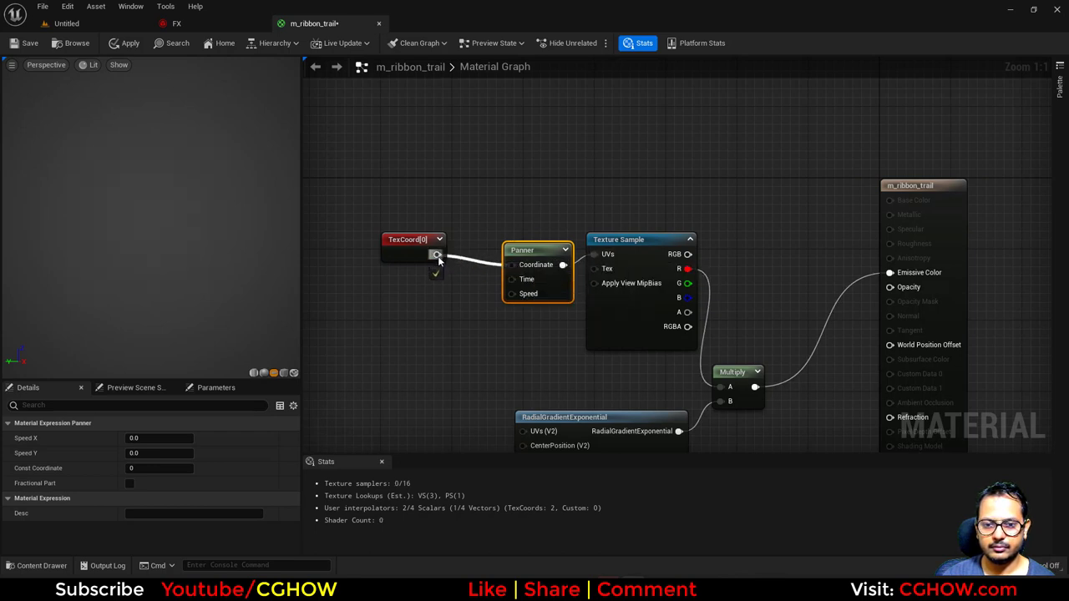
{"action": "left_click", "coordinate": [159, 438]}
{"action": "type", "text": "0.5"}
{"action": "key", "text": "Return"}
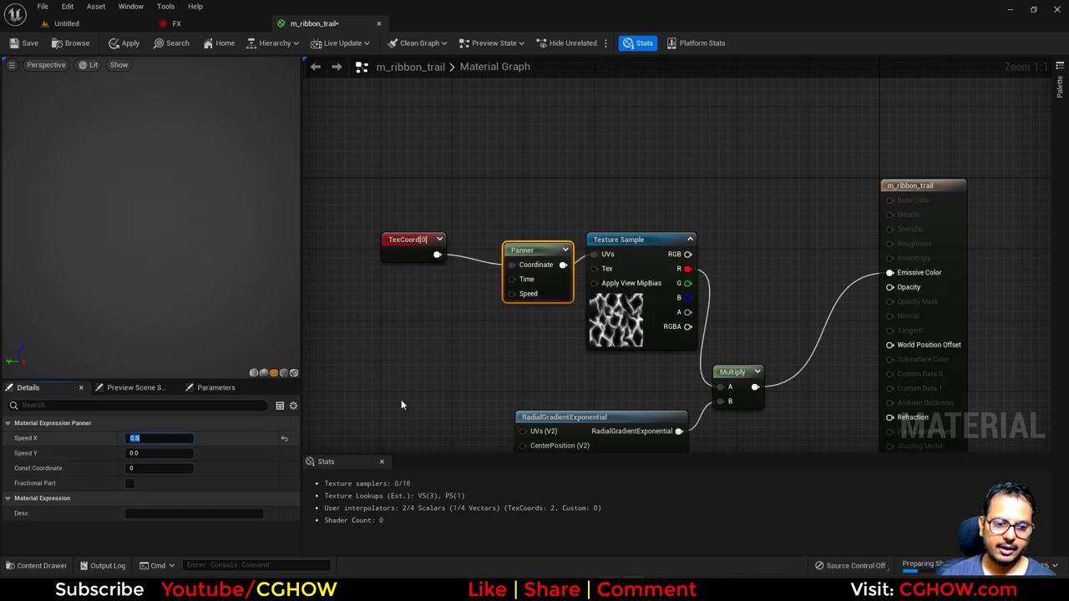
Step: Line up the Panner and TexCoord nodes beside the Texture Sample and set the Panner's Speed X to -0.5
{"action": "right_click_drag", "start_coordinate": [555, 295], "coordinate": [496, 272]}
{"action": "left_click_drag", "start_coordinate": [496, 272], "coordinate": [489, 262]}
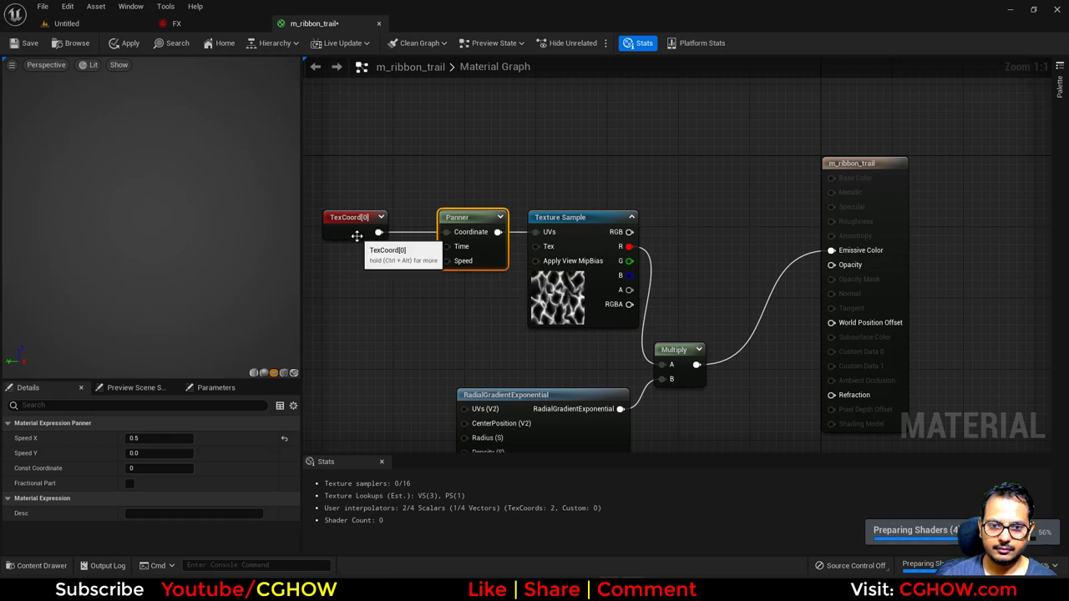
{"action": "left_click_drag", "start_coordinate": [359, 235], "coordinate": [383, 240]}
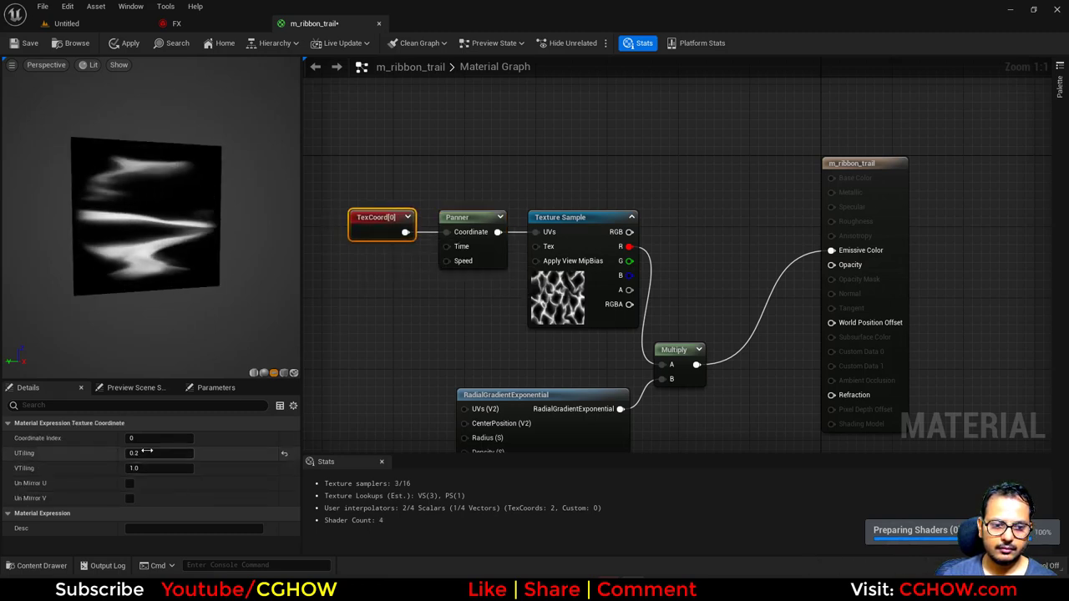
{"action": "left_click", "coordinate": [473, 250]}
{"action": "left_click", "coordinate": [159, 438]}
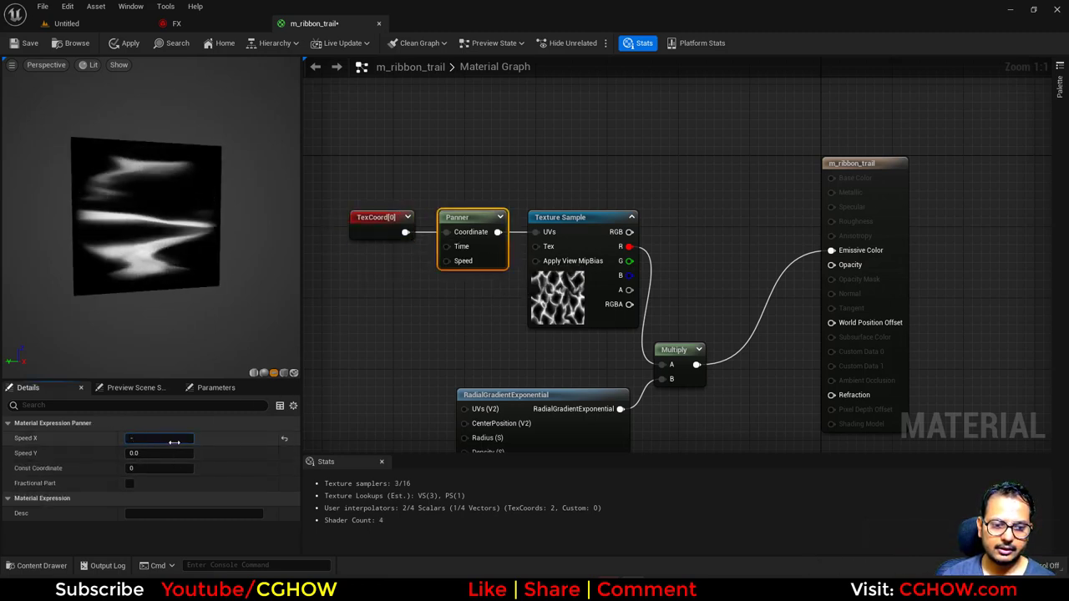
{"action": "type", "text": "-.5"}
{"action": "key", "text": "Return"}
{"action": "right_click_drag", "start_coordinate": [377, 248], "coordinate": [418, 213]}
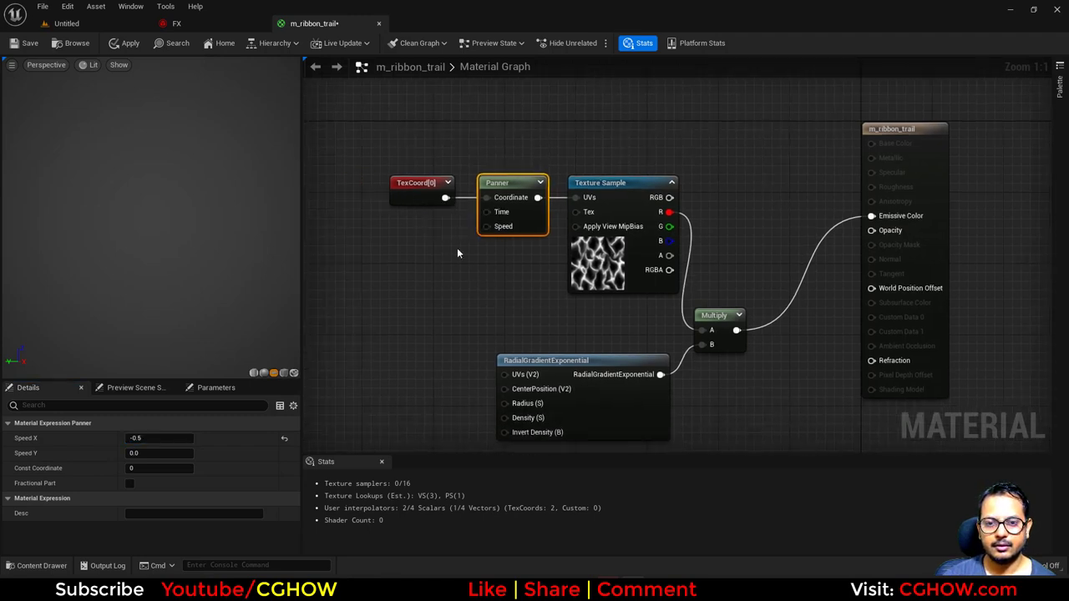
{"action": "right_click_drag", "start_coordinate": [457, 249], "coordinate": [435, 299]}
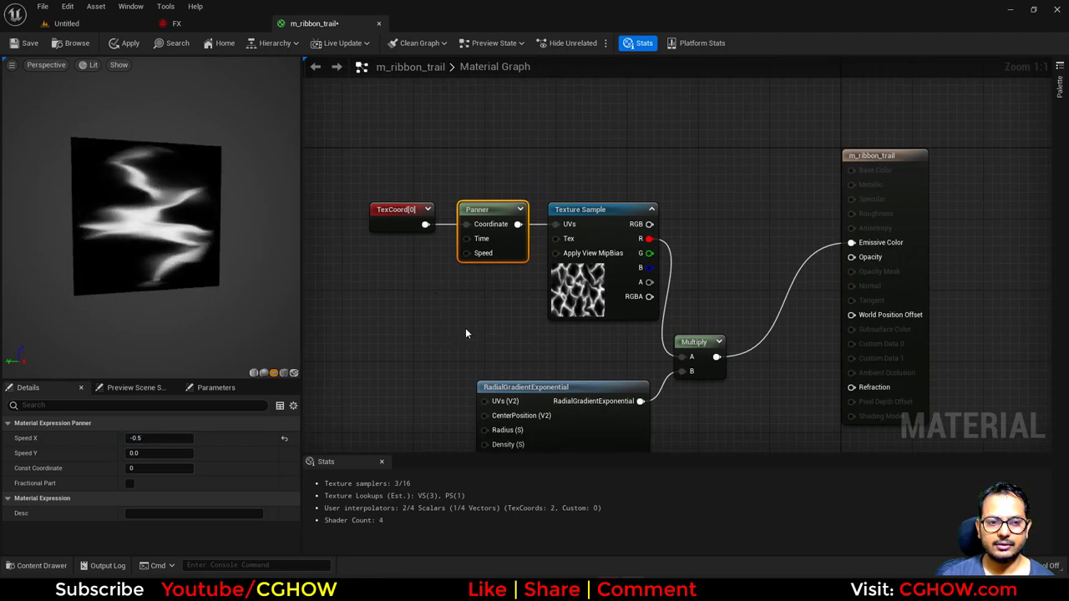
Step: Add a Particle Color node, connect its RGB output to Emissive Color, and move the material output node aside
{"action": "right_click_drag", "start_coordinate": [510, 304], "coordinate": [334, 391]}
{"action": "right_click", "coordinate": [522, 157]}
{"action": "type", "text": "par"}
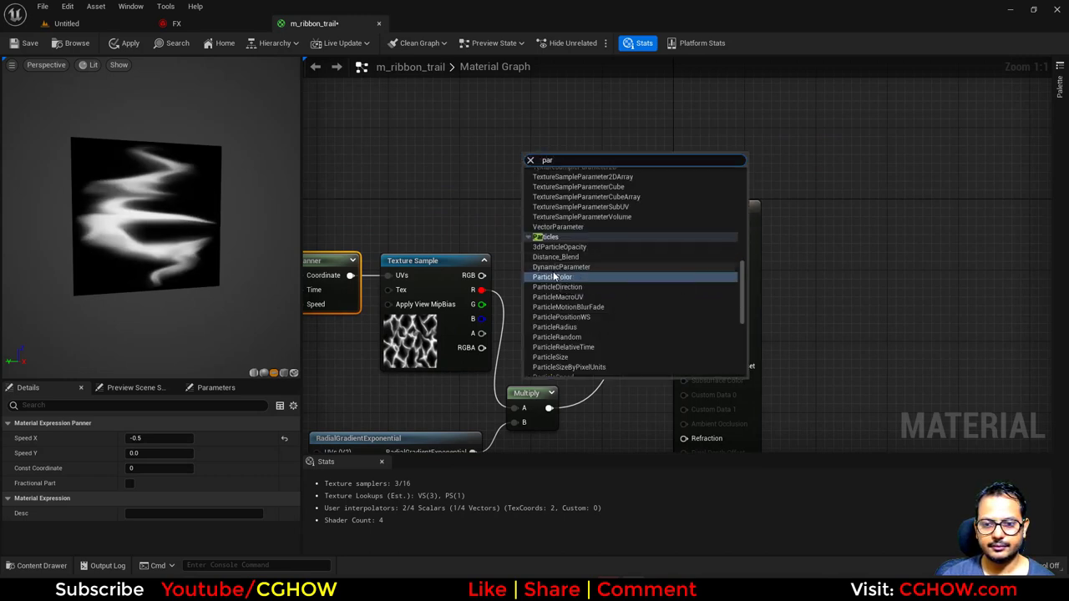
{"action": "left_click", "coordinate": [553, 276]}
{"action": "left_click_drag", "start_coordinate": [581, 184], "coordinate": [685, 295]}
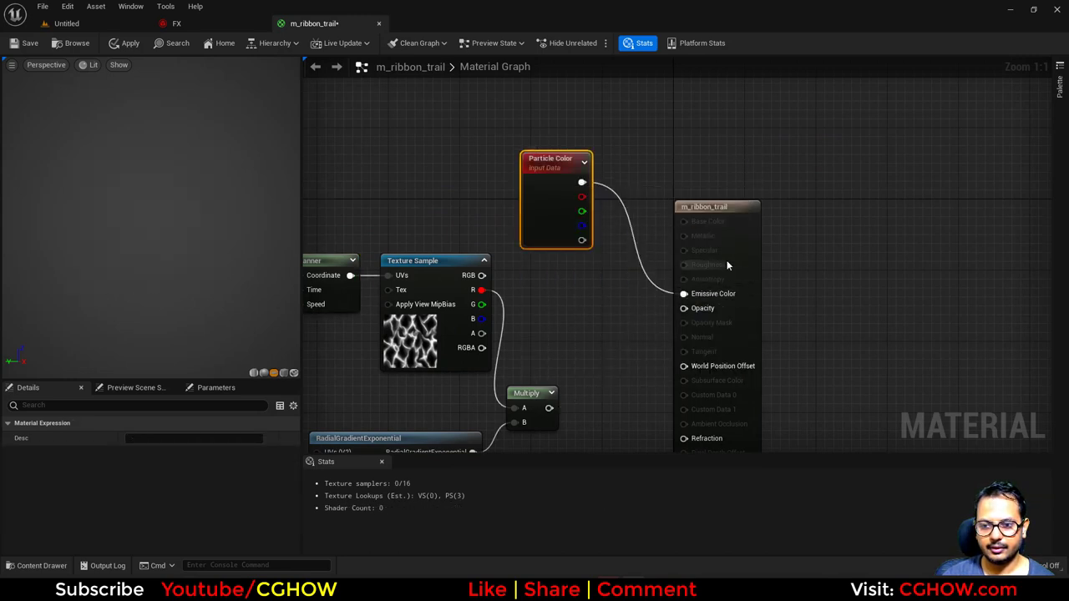
{"action": "left_click_drag", "start_coordinate": [726, 259], "coordinate": [780, 243]}
Step: Multiply the Particle Color alpha by the noise-gradient Multiply result and connect the product to Opacity
{"action": "left_click", "coordinate": [620, 308]}
{"action": "left_click_drag", "start_coordinate": [549, 408], "coordinate": [618, 351]}
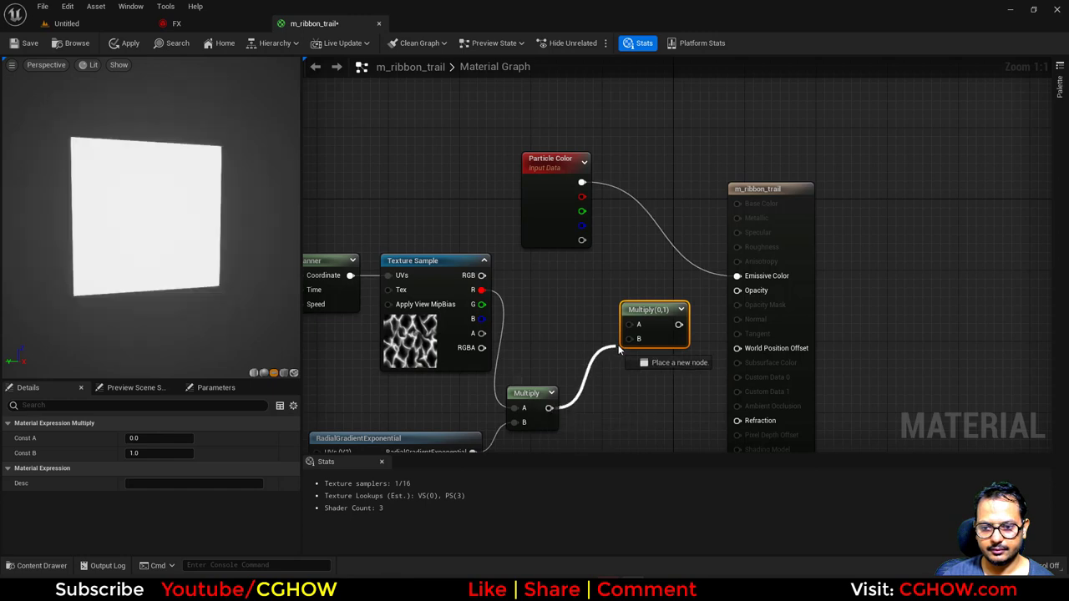
{"action": "left_click_drag", "start_coordinate": [591, 266], "coordinate": [582, 240]}
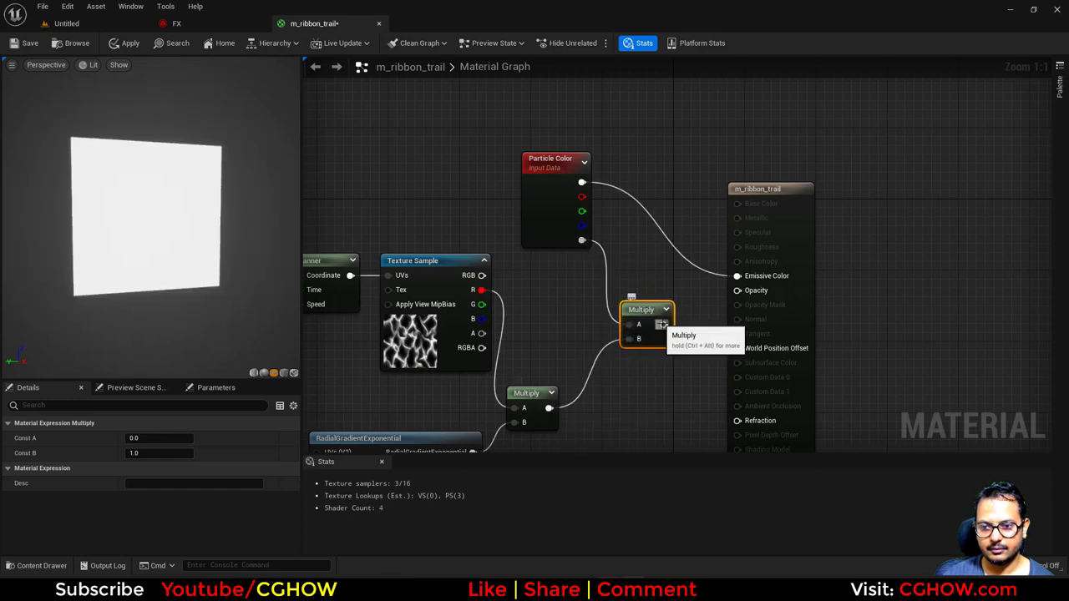
{"action": "left_click_drag", "start_coordinate": [663, 324], "coordinate": [737, 290]}
{"action": "right_click_drag", "start_coordinate": [549, 376], "coordinate": [554, 281]}
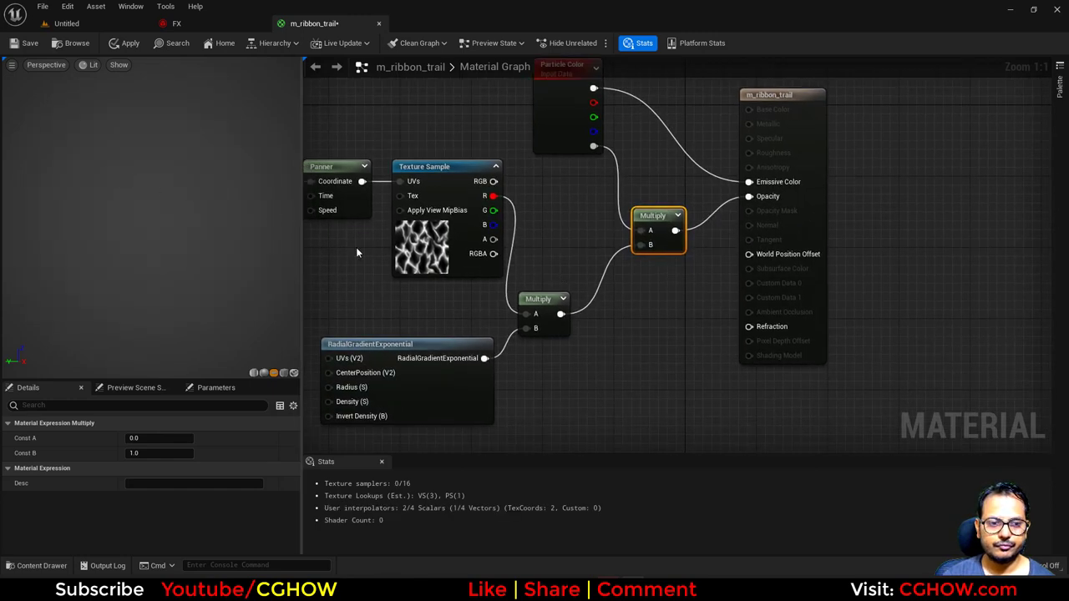
{"action": "right_click_drag", "start_coordinate": [356, 252], "coordinate": [414, 289]}
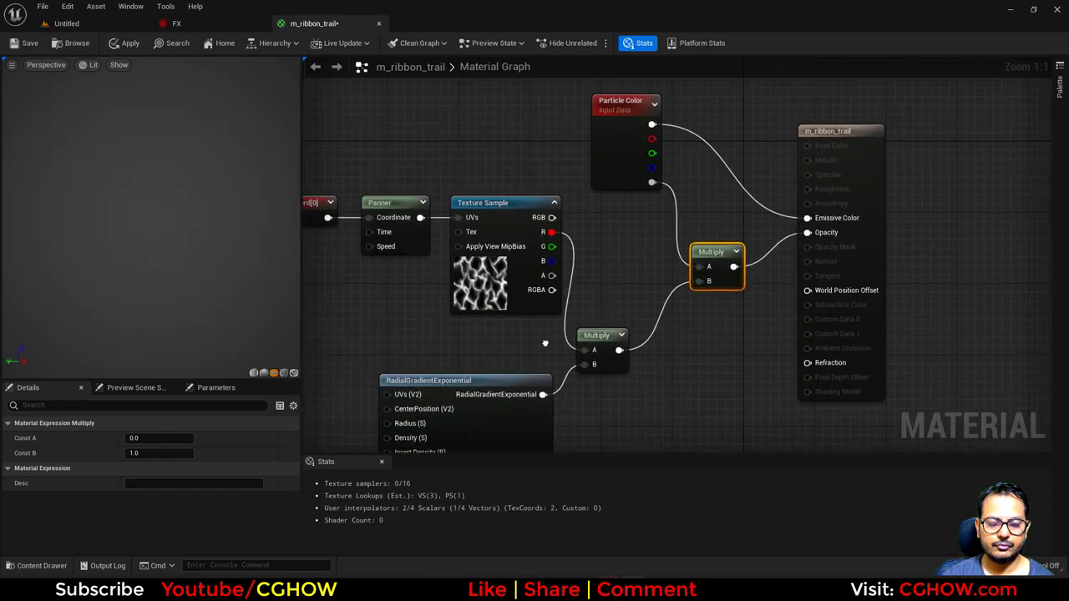
Step: Save the m_ribbon_trail material and assign it to the Trail_ribbon emitter's Ribbon Renderer in the FX system
{"action": "left_click", "coordinate": [25, 43]}
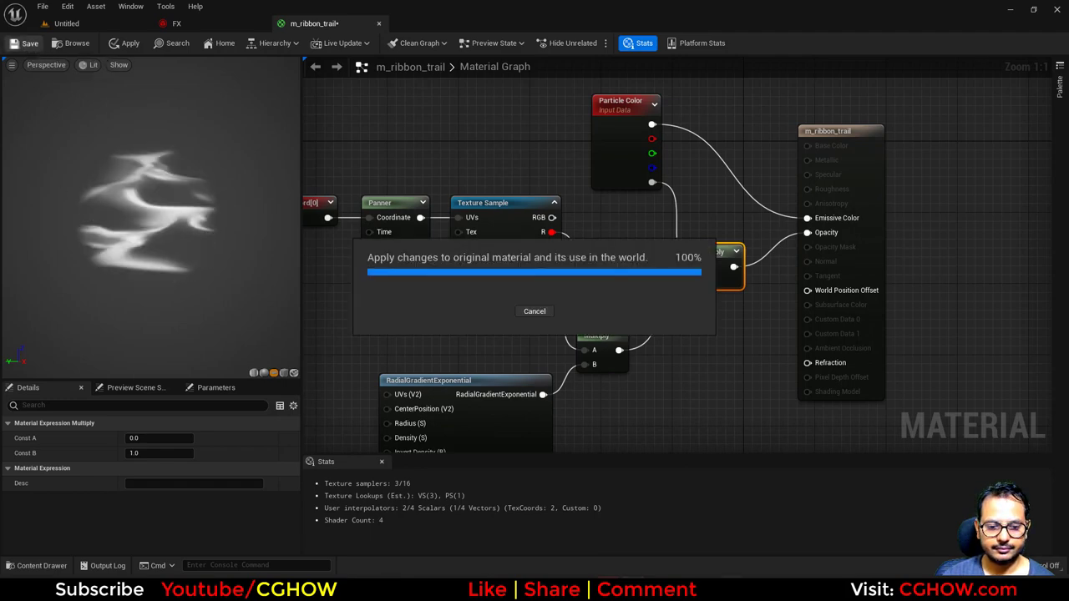
{"action": "left_click", "coordinate": [71, 43]}
{"action": "left_click", "coordinate": [174, 24]}
{"action": "left_click", "coordinate": [167, 373]}
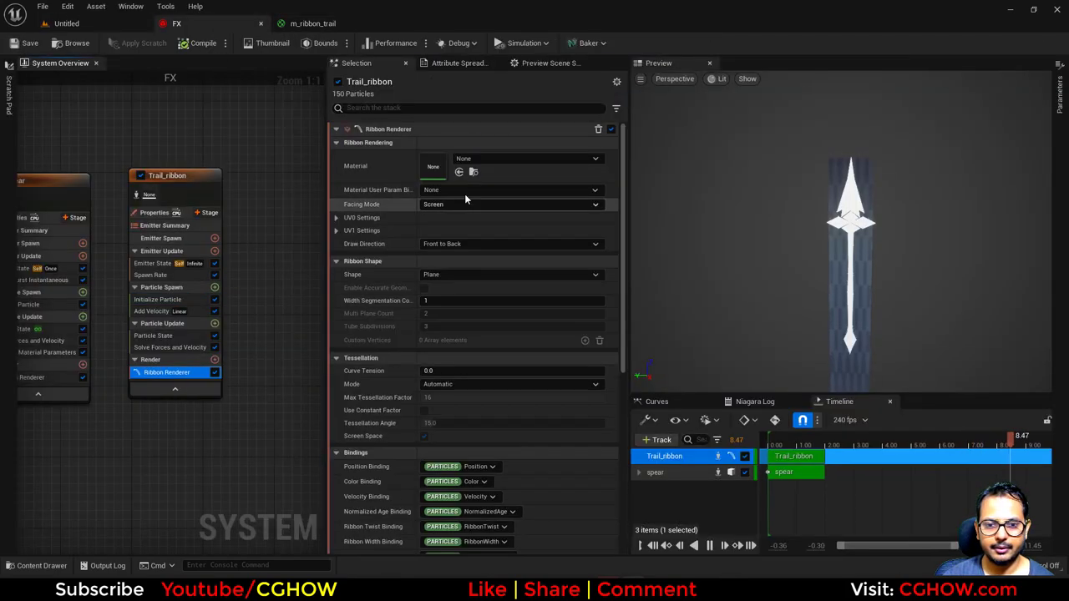
{"action": "left_click", "coordinate": [459, 171]}
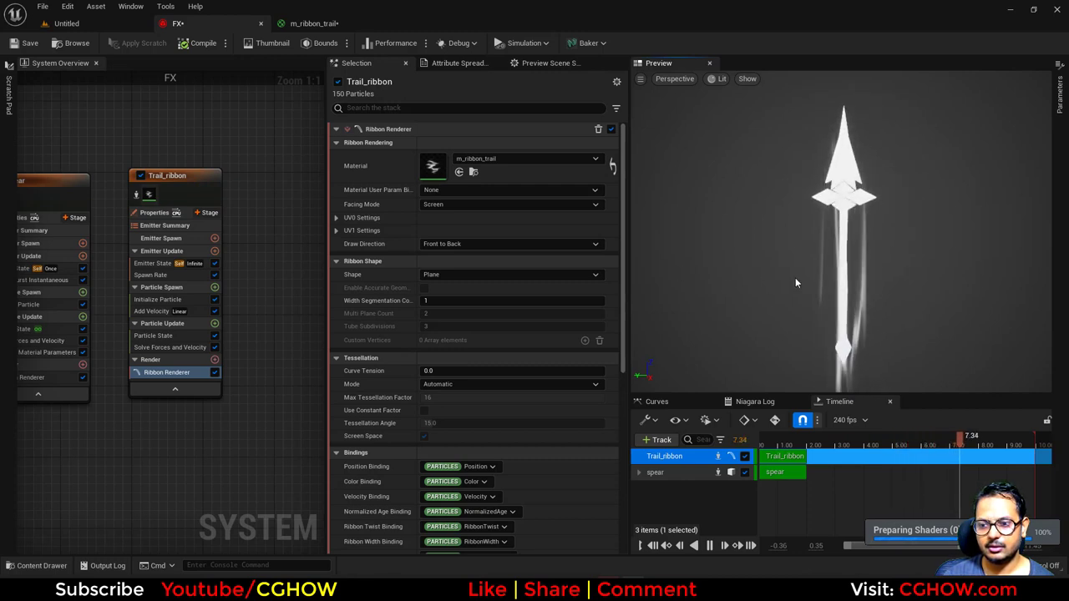
Step: Set the TexCoord node's UTiling to 0.5 in the m_ribbon_trail material
{"action": "left_click", "coordinate": [314, 23]}
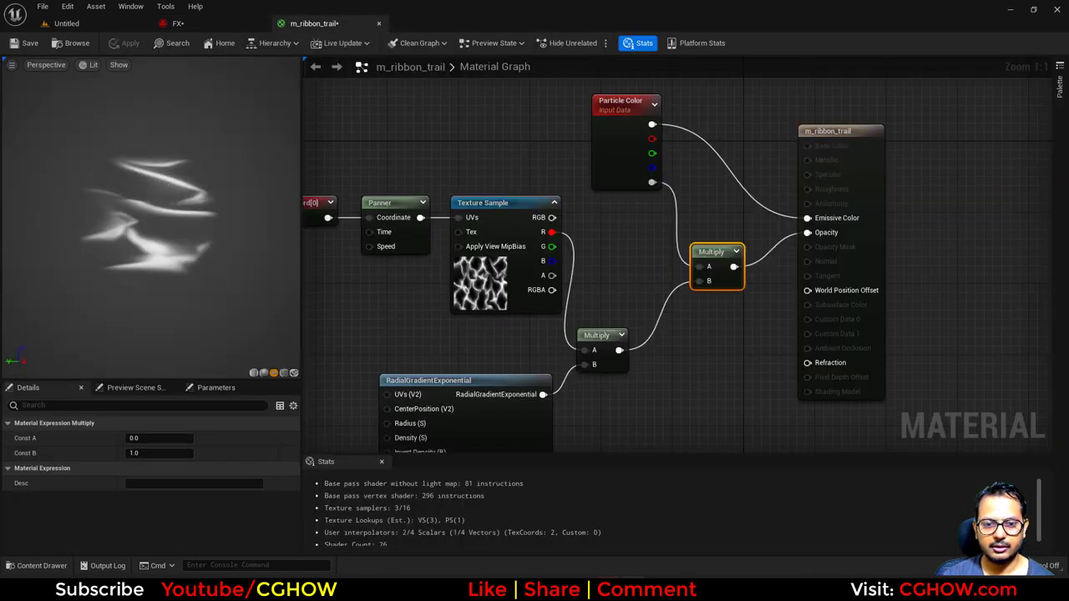
{"action": "right_click_drag", "start_coordinate": [354, 164], "coordinate": [459, 171]}
{"action": "left_click", "coordinate": [387, 220]}
{"action": "left_click", "coordinate": [144, 456]}
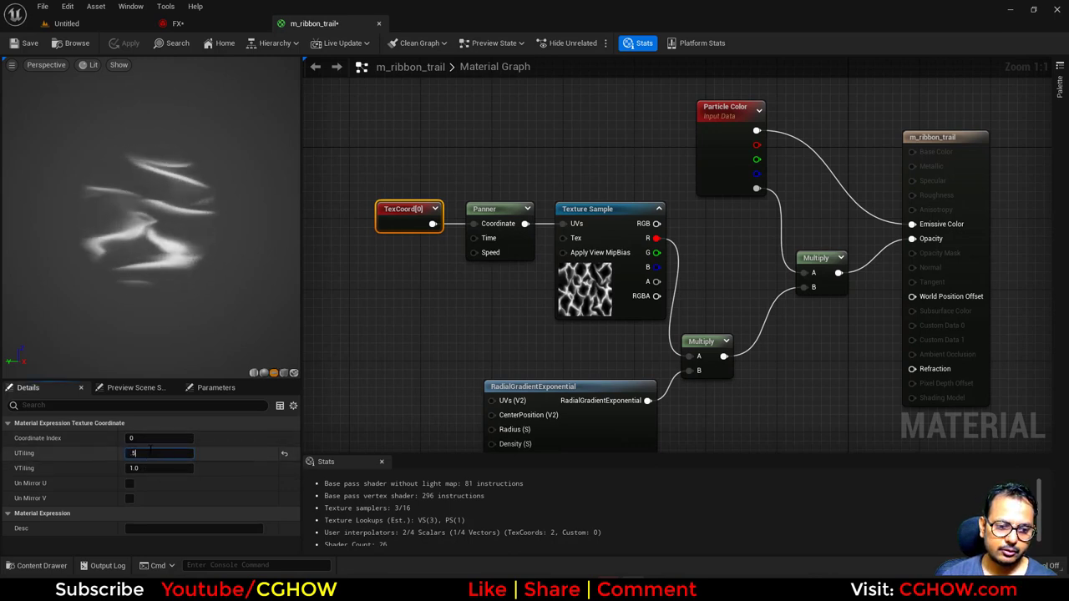
{"action": "type", "text": "0.5"}
{"action": "key", "text": "Return"}
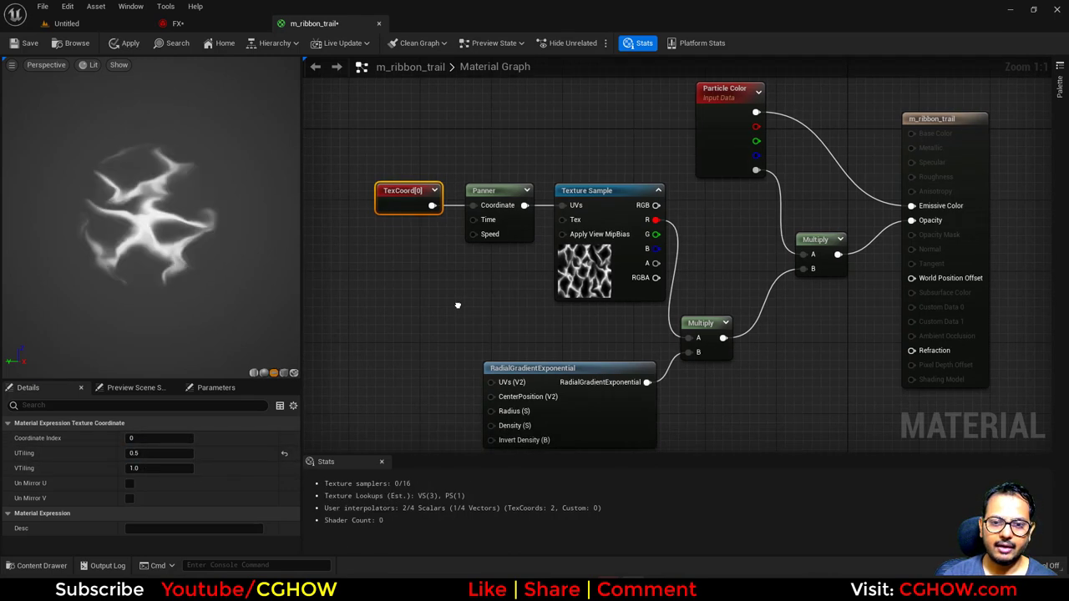
{"action": "right_click_drag", "start_coordinate": [452, 304], "coordinate": [528, 336]}
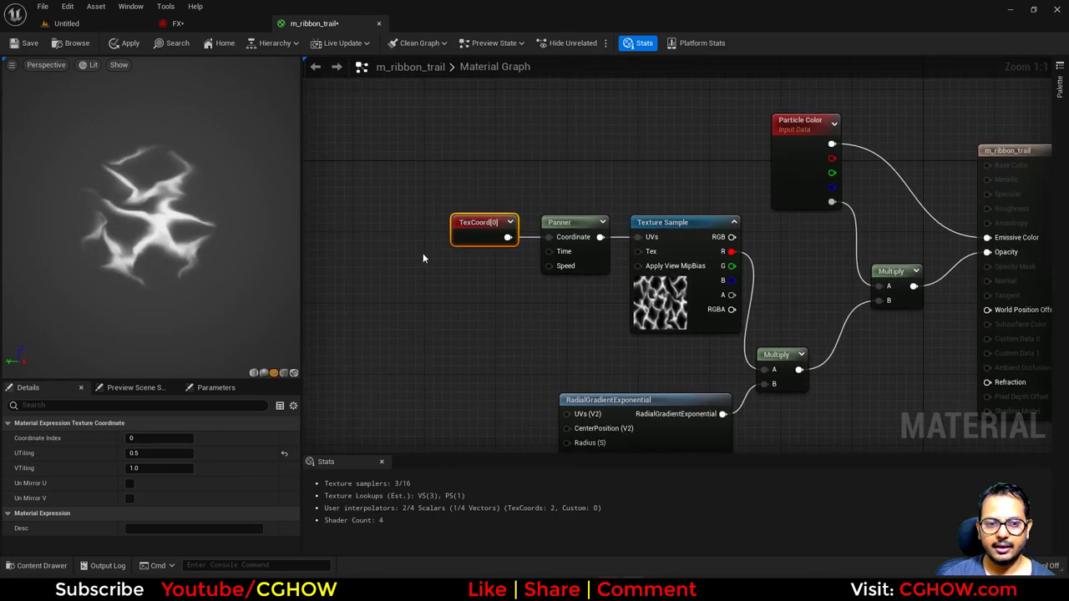
Step: Add a second Texture Sample with a soft cloudy noise texture and place it below the TexCoord node
{"action": "right_click_drag", "start_coordinate": [423, 253], "coordinate": [479, 227]}
{"action": "left_click", "coordinate": [438, 292]}
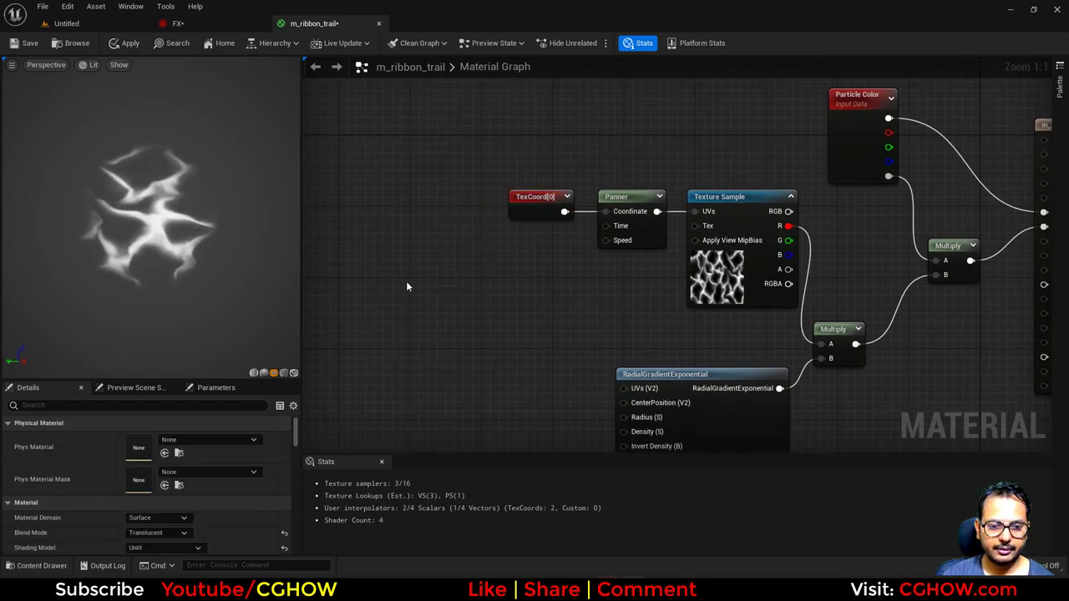
{"action": "left_click", "coordinate": [407, 287]}
{"action": "left_click", "coordinate": [213, 530]}
{"action": "type", "text": "no"}
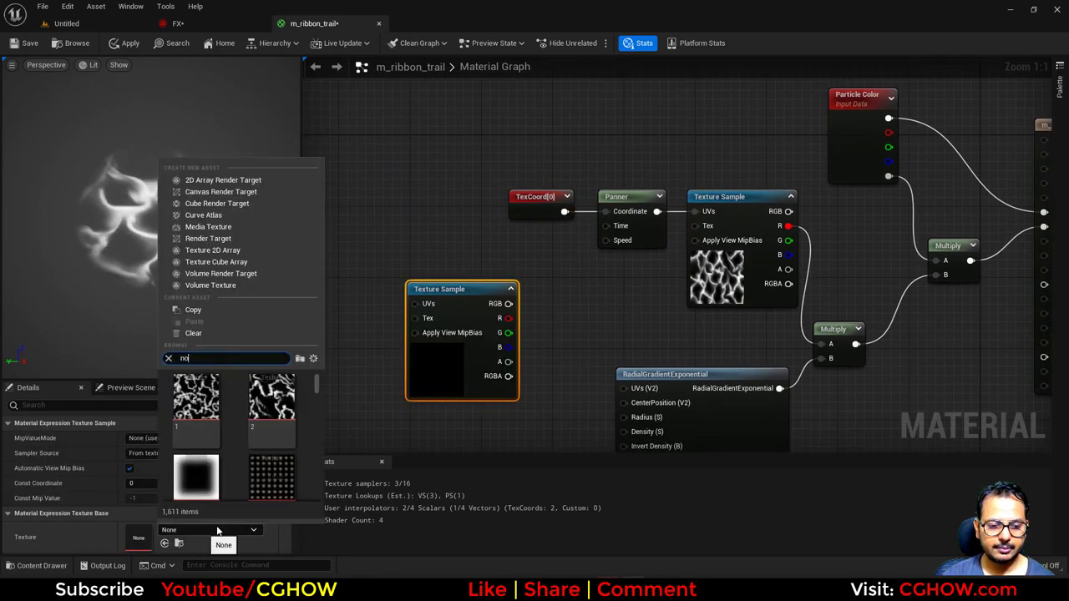
{"action": "type", "text": "is"}
{"action": "left_click", "coordinate": [258, 479]}
{"action": "left_click_drag", "start_coordinate": [459, 369], "coordinate": [424, 357]}
Step: Duplicate the TexCoord and Panner nodes and connect the copied Panner to the new Texture Sample's UVs
{"action": "left_click_drag", "start_coordinate": [527, 145], "coordinate": [599, 278]}
{"action": "right_click_drag", "start_coordinate": [566, 292], "coordinate": [666, 287]}
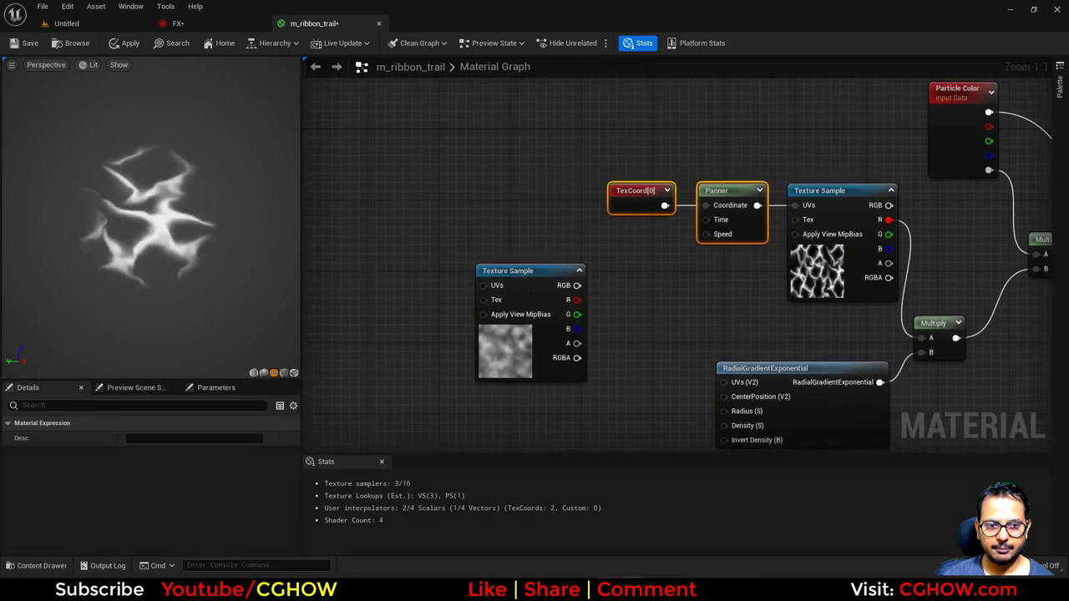
{"action": "key", "text": "ctrl+d"}
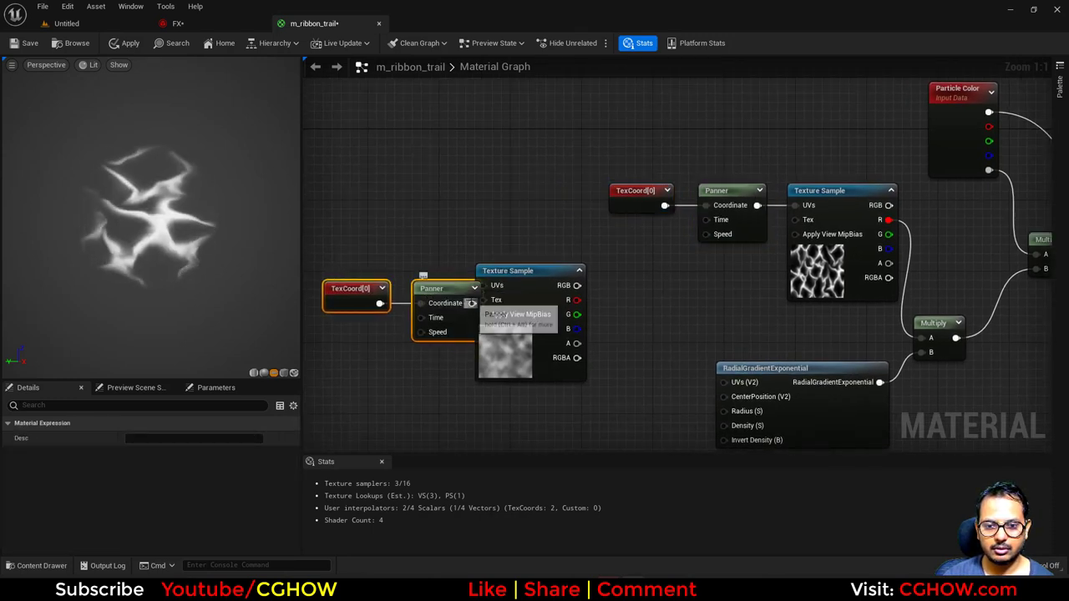
{"action": "left_click_drag", "start_coordinate": [472, 303], "coordinate": [422, 273]}
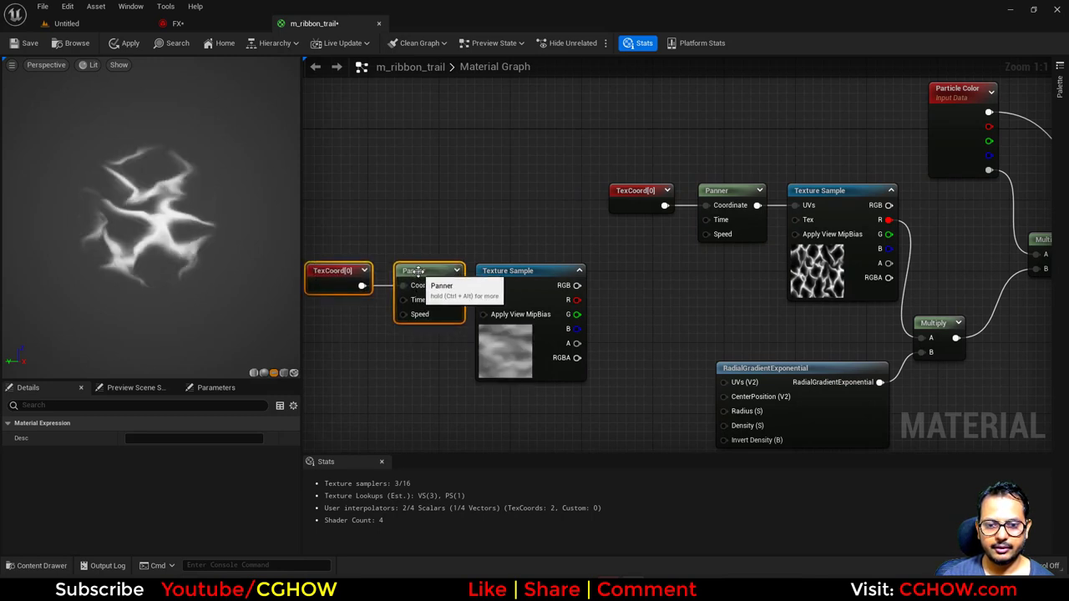
Step: Set the duplicated Panner's Speed X to -0.8
{"action": "left_click", "coordinate": [422, 272]}
{"action": "left_click", "coordinate": [153, 440]}
{"action": "type", "text": "-0.8"}
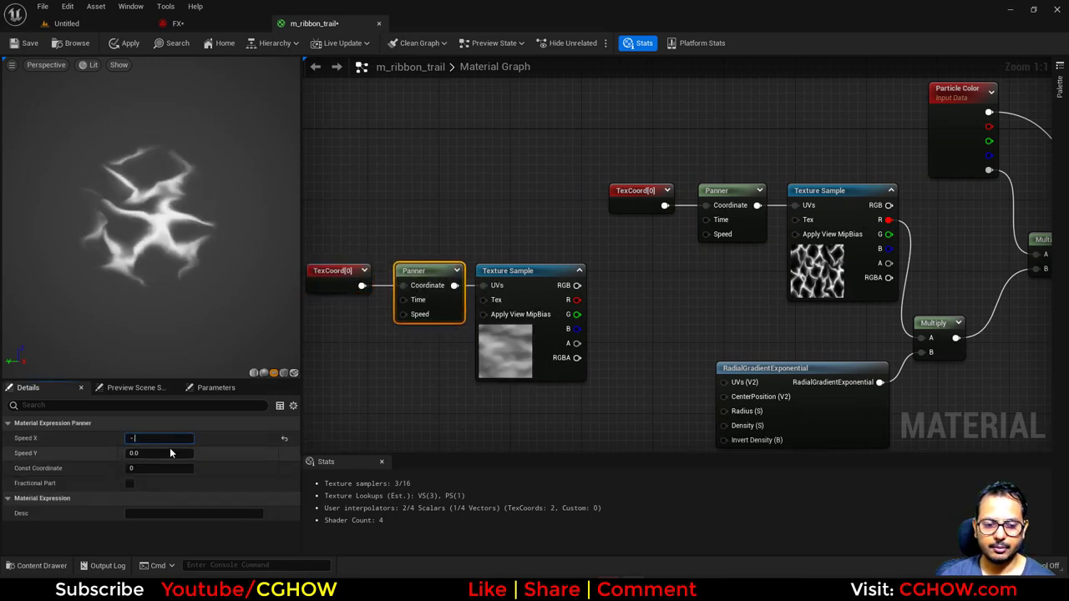
Step: Insert an Add node between the original TexCoord and its Panner's Coordinate input
{"action": "right_click_drag", "start_coordinate": [589, 235], "coordinate": [501, 299]}
{"action": "left_click_drag", "start_coordinate": [528, 265], "coordinate": [547, 290]}
{"action": "key", "text": "a"}
{"action": "left_click", "coordinate": [528, 268]}
{"action": "left_click_drag", "start_coordinate": [568, 290], "coordinate": [623, 272]}
{"action": "right_click_drag", "start_coordinate": [603, 382], "coordinate": [599, 331]}
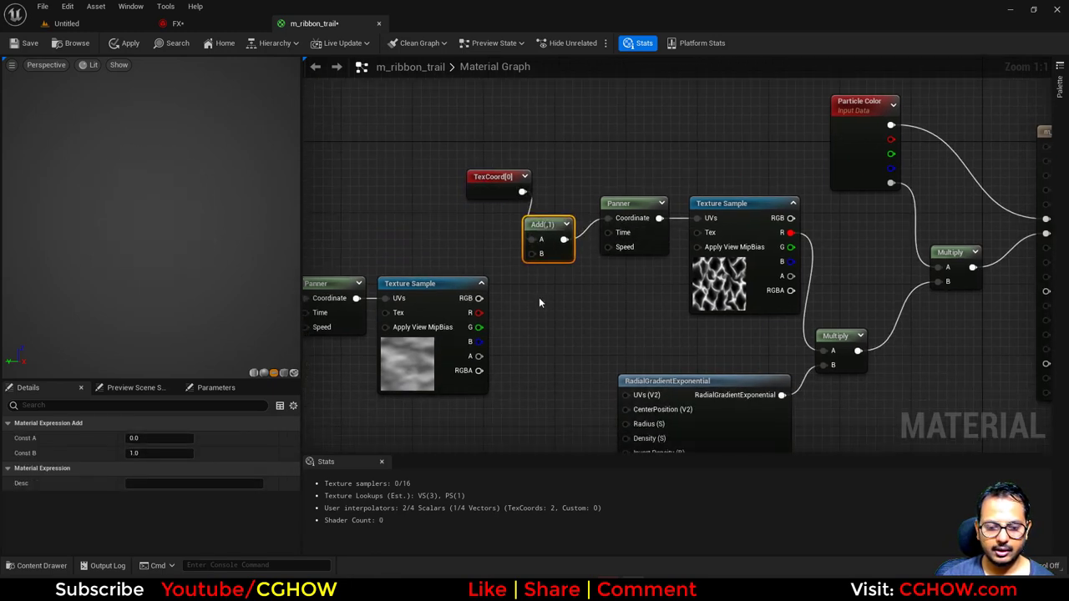
Step: Add a Multiply node fed by the cloudy noise's red channel and connect its output to the Add node's B input
{"action": "left_click", "coordinate": [538, 298]}
{"action": "key", "text": "m"}
{"action": "left_click", "coordinate": [500, 296]}
{"action": "left_click_drag", "start_coordinate": [479, 312], "coordinate": [555, 325]}
{"action": "left_click_drag", "start_coordinate": [533, 260], "coordinate": [538, 254]}
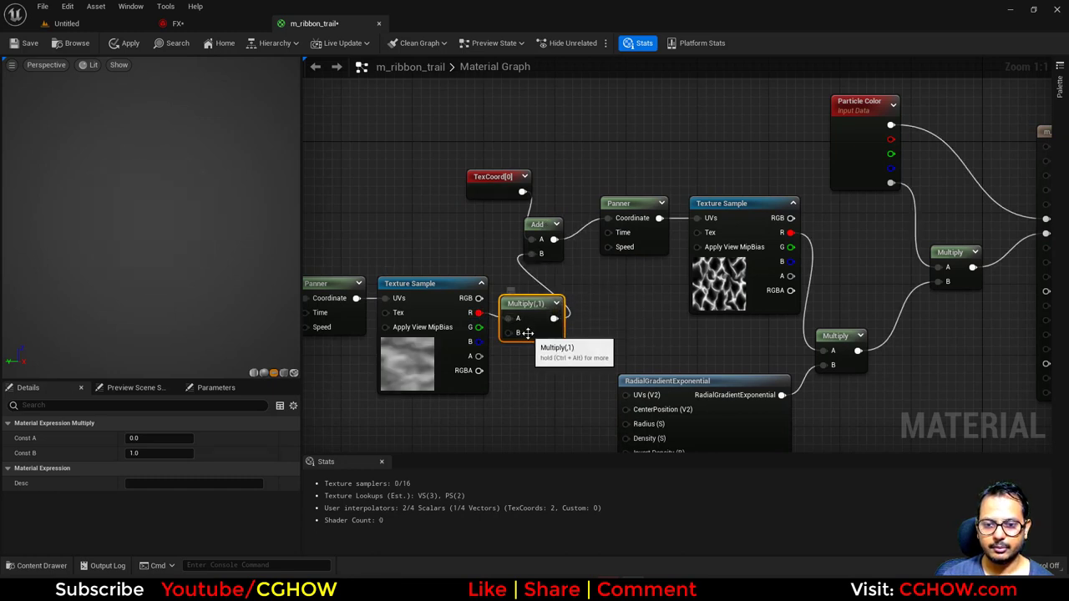
Step: Set the distortion Multiply's Const B to 0.5 and align the Add node with the original Panner
{"action": "left_click", "coordinate": [149, 458]}
{"action": "type", "text": ".5"}
{"action": "key", "text": "Return"}
{"action": "right_click_drag", "start_coordinate": [582, 350], "coordinate": [556, 339]}
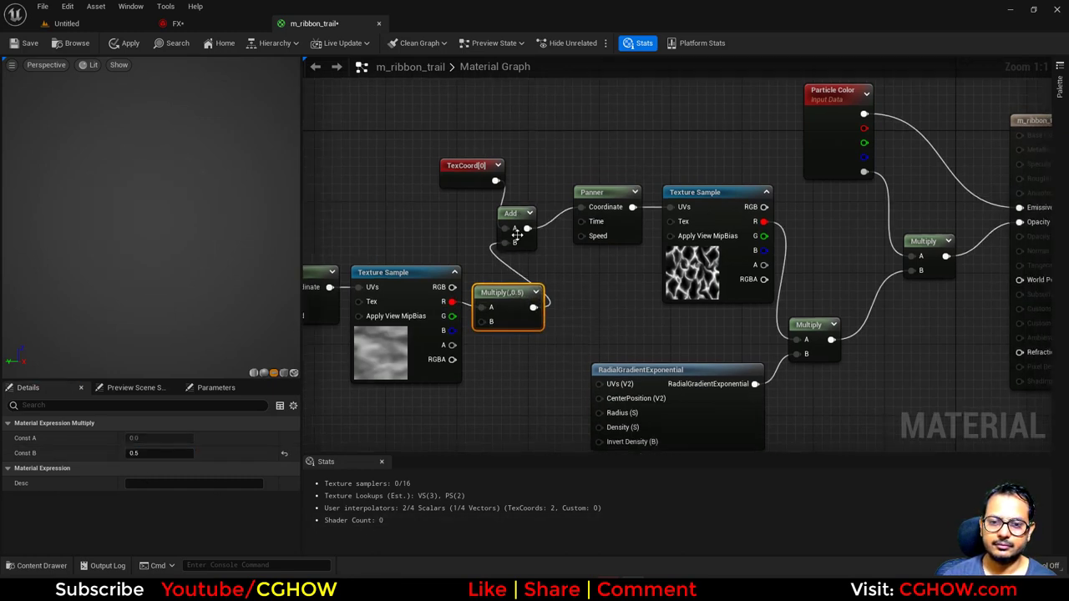
{"action": "left_click_drag", "start_coordinate": [534, 233], "coordinate": [557, 218]}
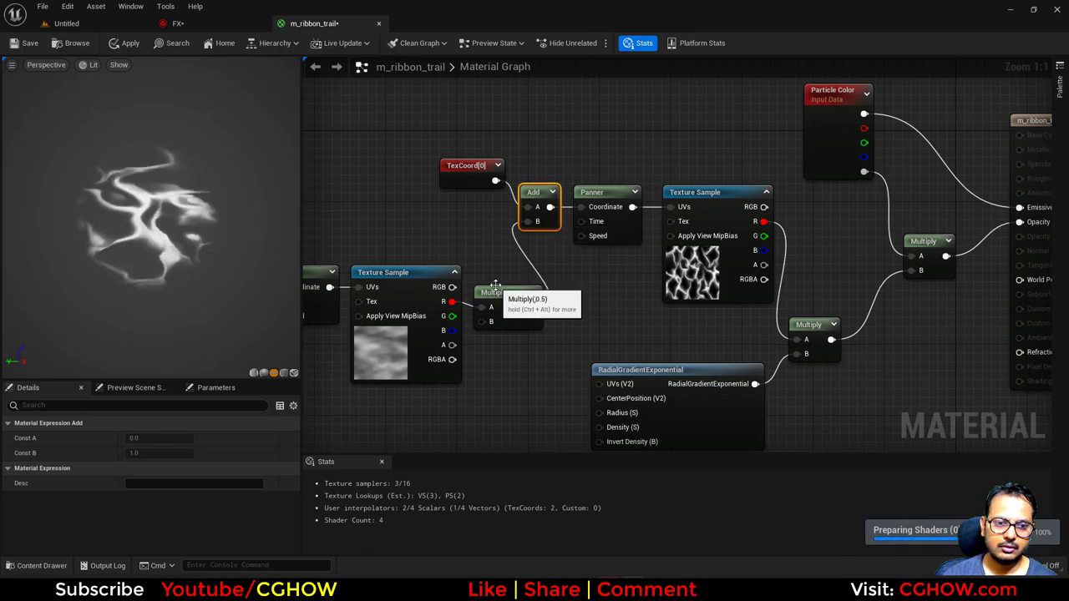
Step: Feed a Constant of 0.5 into the RadialGradientExponential's Density input and save the m_ribbon_trail material
{"action": "right_click_drag", "start_coordinate": [799, 327], "coordinate": [706, 235]}
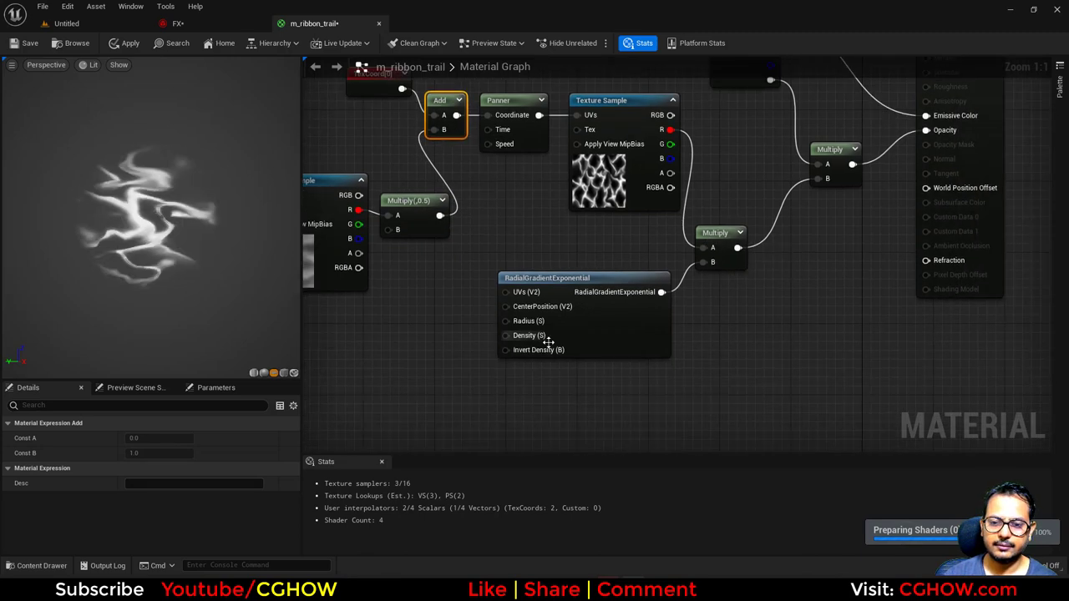
{"action": "left_click", "coordinate": [521, 337]}
{"action": "left_click", "coordinate": [449, 329]}
{"action": "left_click_drag", "start_coordinate": [456, 341], "coordinate": [505, 334]}
{"action": "right_click_drag", "start_coordinate": [706, 369], "coordinate": [631, 401]}
{"action": "scroll", "coordinate": [632, 400], "scroll_direction": "down", "scroll_amount": 1}
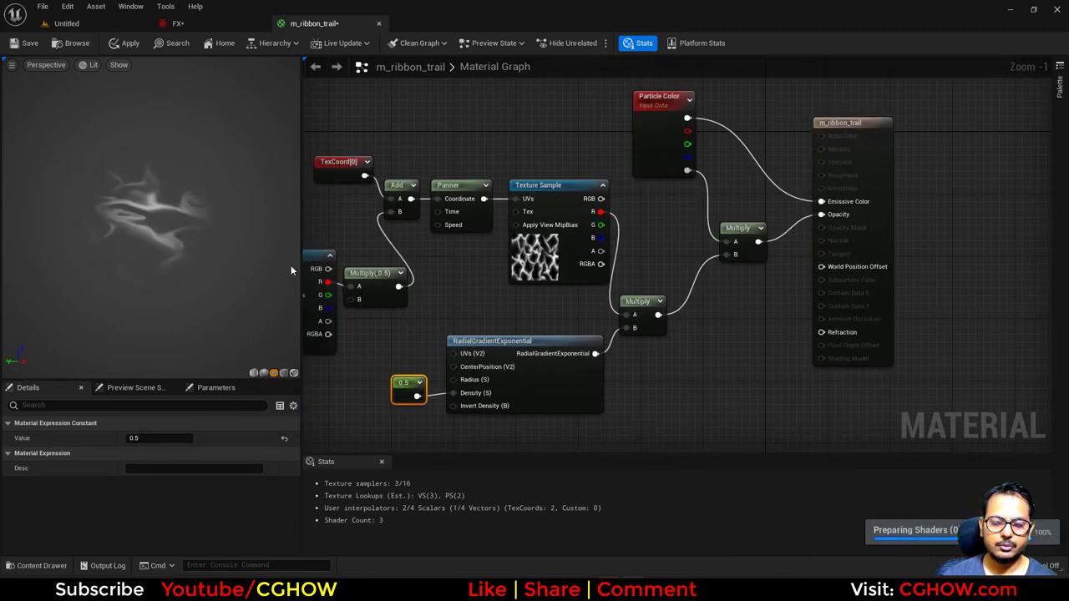
{"action": "right_click_drag", "start_coordinate": [490, 269], "coordinate": [573, 260]}
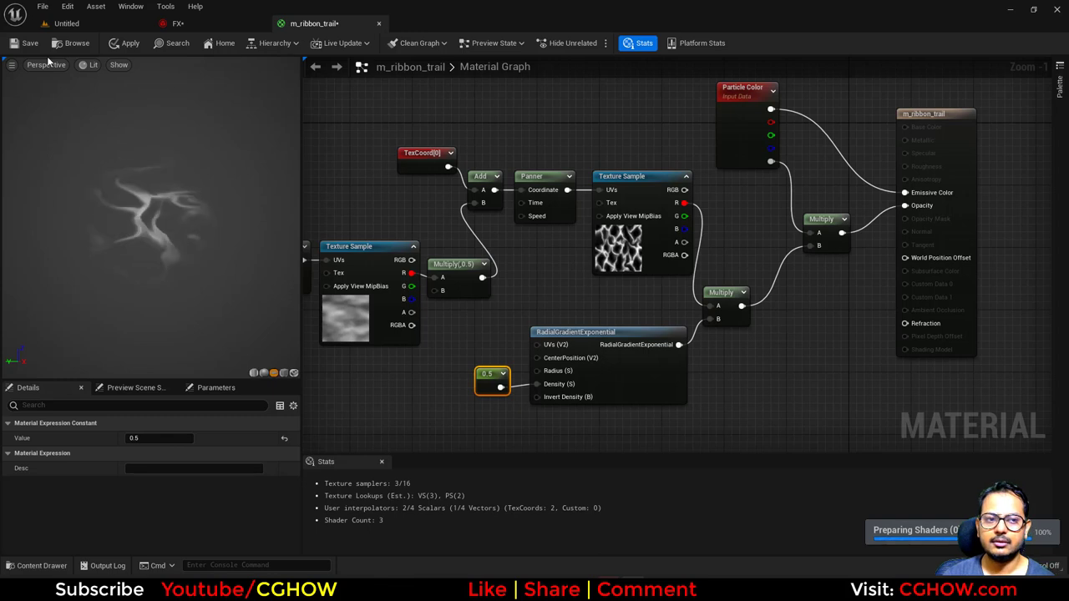
Step: In the FX system, set the Trail_ribbon Initialize Particle colour to blue 1 and alpha 5
{"action": "left_click", "coordinate": [202, 25]}
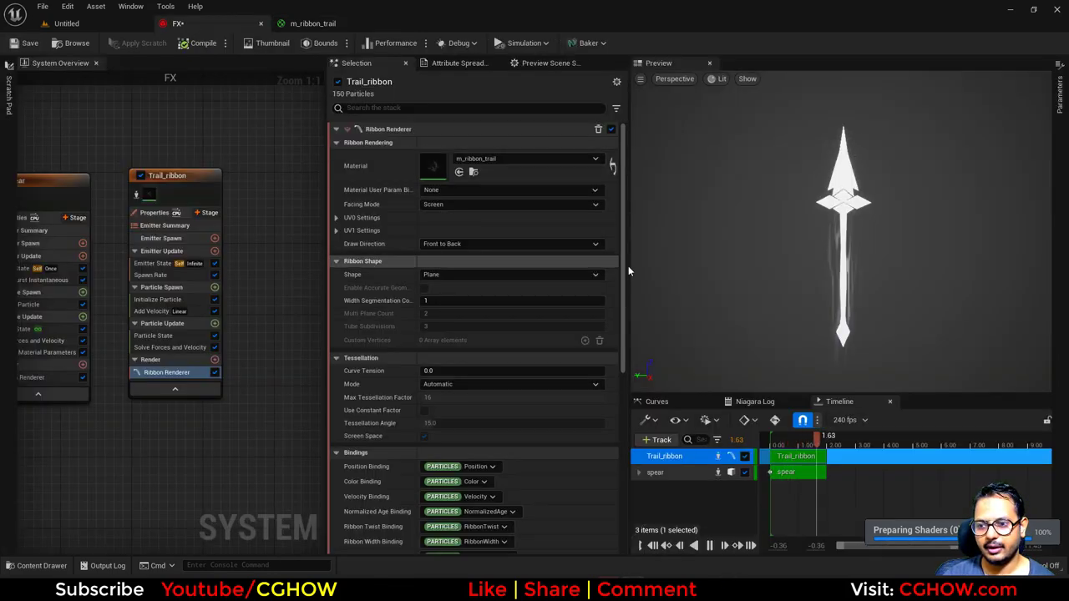
{"action": "left_click", "coordinate": [157, 299]}
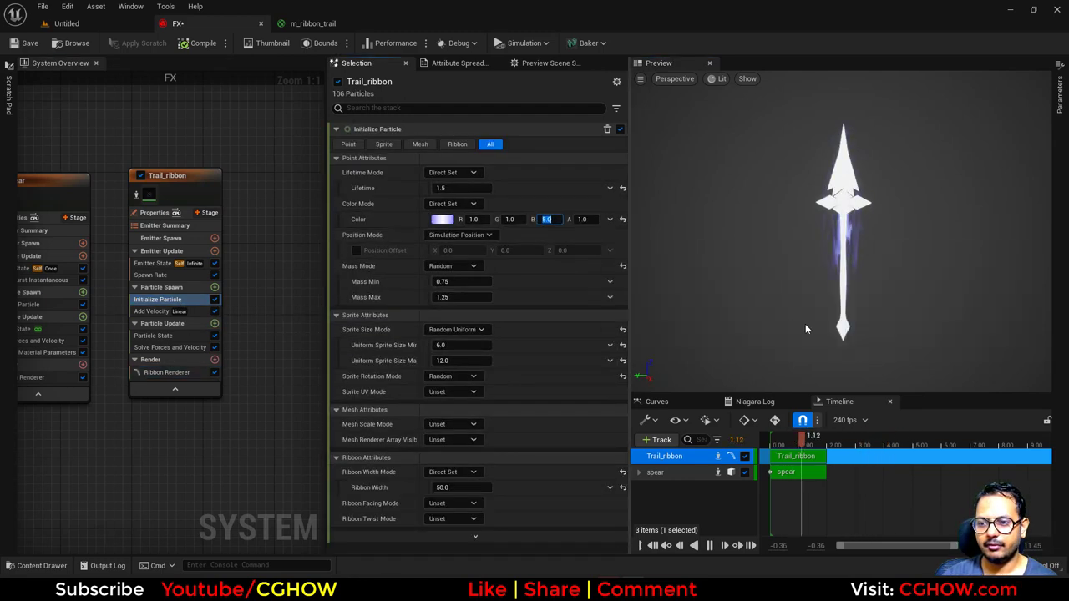
{"action": "type", "text": "1"}
{"action": "left_click", "coordinate": [582, 221]}
{"action": "type", "text": "5"}
{"action": "key", "text": "Return"}
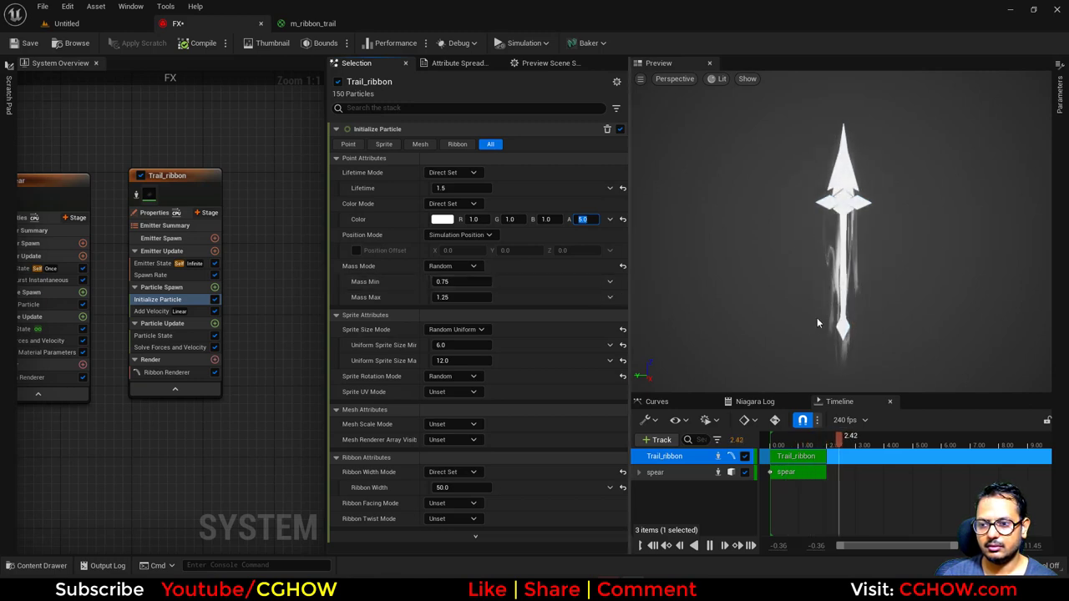
{"action": "left_click", "coordinate": [761, 298]}
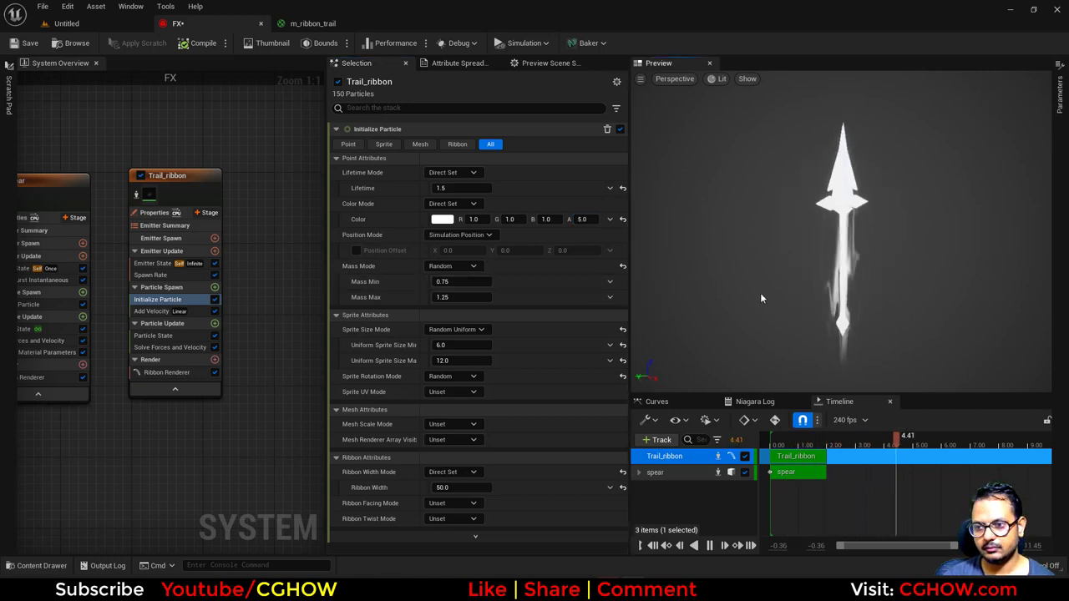
Step: In the spear emitter's Dynamic Material Parameters, try a sub value of 0.6 and settle on 0.472727
{"action": "right_click_drag", "start_coordinate": [35, 456], "coordinate": [246, 432]}
{"action": "right_click_drag", "start_coordinate": [125, 397], "coordinate": [98, 437]}
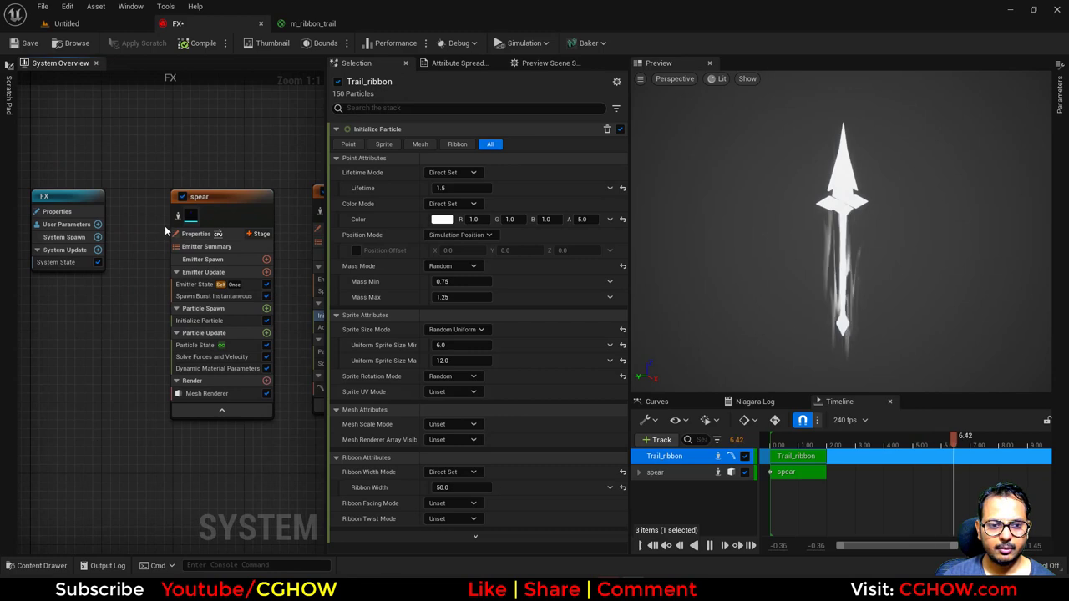
{"action": "left_click", "coordinate": [212, 345]}
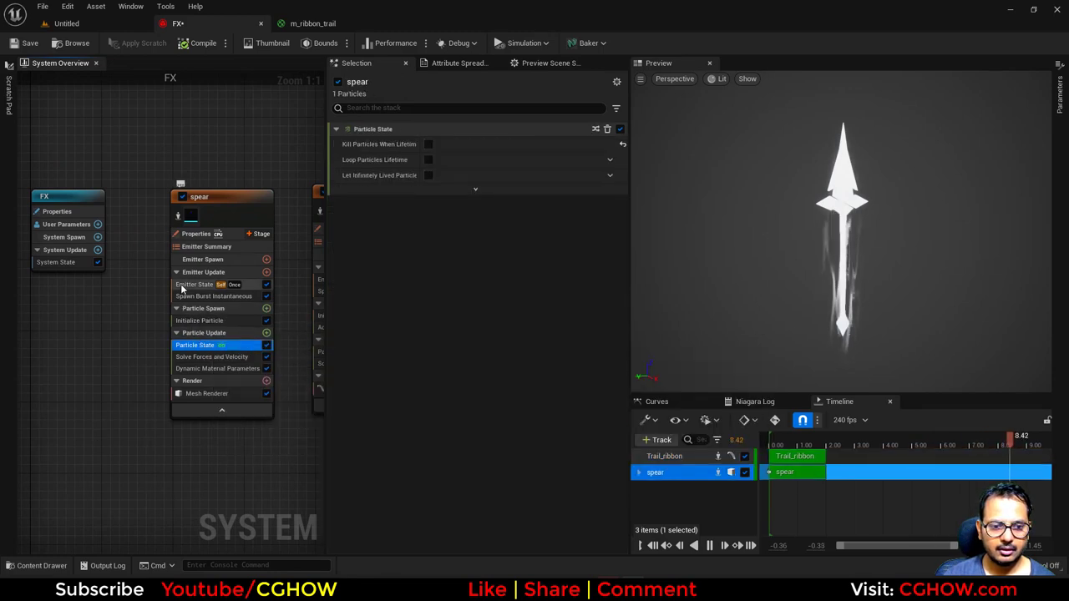
{"action": "left_click", "coordinate": [193, 287]}
{"action": "left_click", "coordinate": [201, 296]}
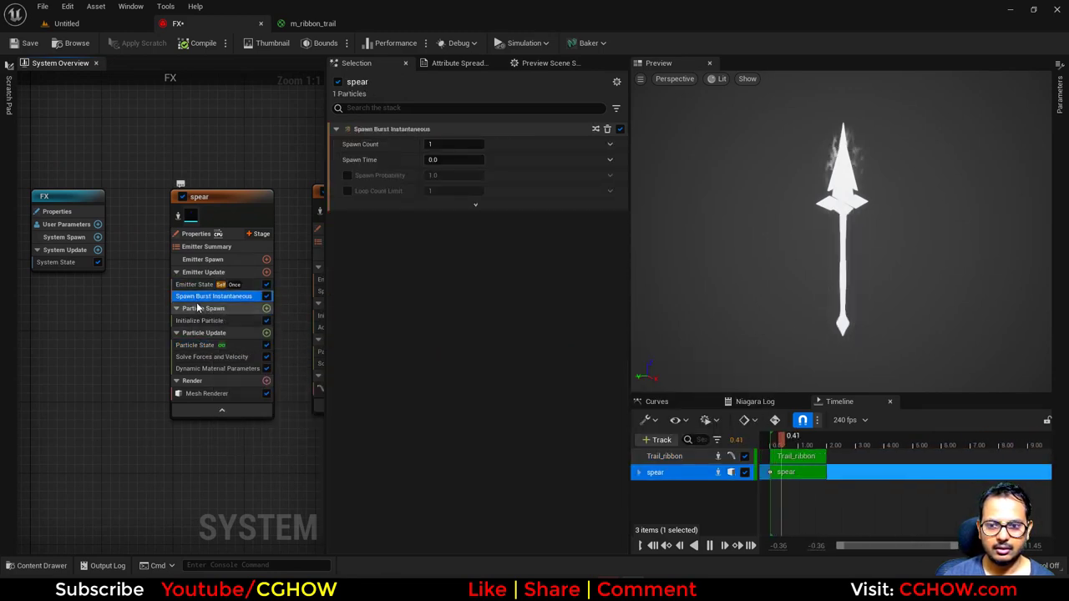
{"action": "right_click_drag", "start_coordinate": [200, 330], "coordinate": [153, 310]}
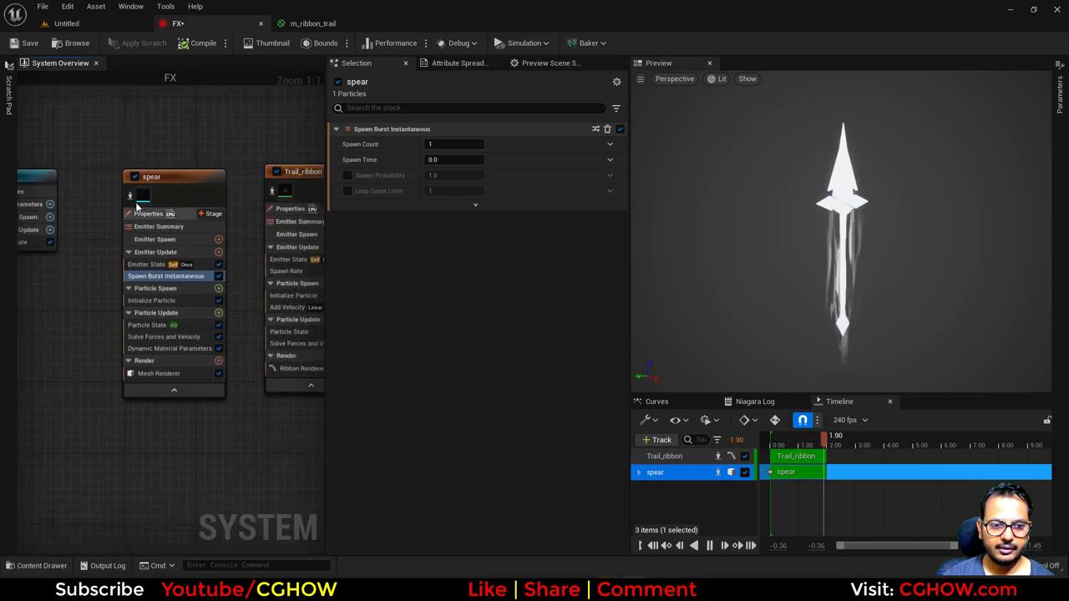
{"action": "left_click", "coordinate": [173, 349]}
{"action": "mouse_move", "coordinate": [456, 205]}
{"action": "left_mouse_down"}
{"action": "mouse_move", "coordinate": [469, 205]}
{"action": "mouse_move", "coordinate": [455, 205]}
{"action": "left_mouse_up"}
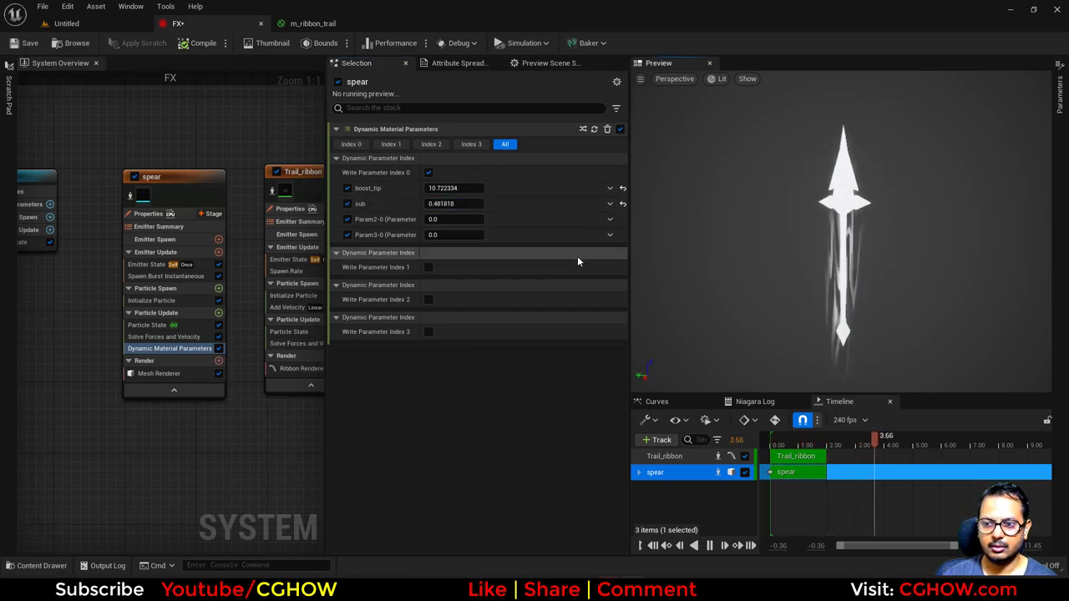
{"action": "left_click", "coordinate": [450, 204]}
{"action": "type", "text": "0.6"}
{"action": "key", "text": "Return"}
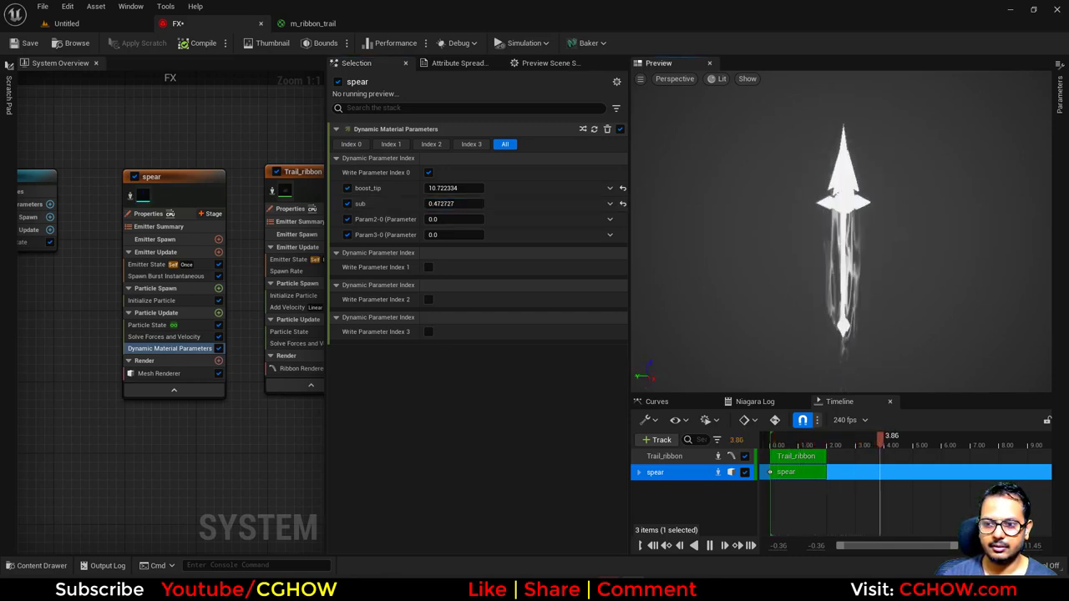
{"action": "left_click", "coordinate": [312, 23]}
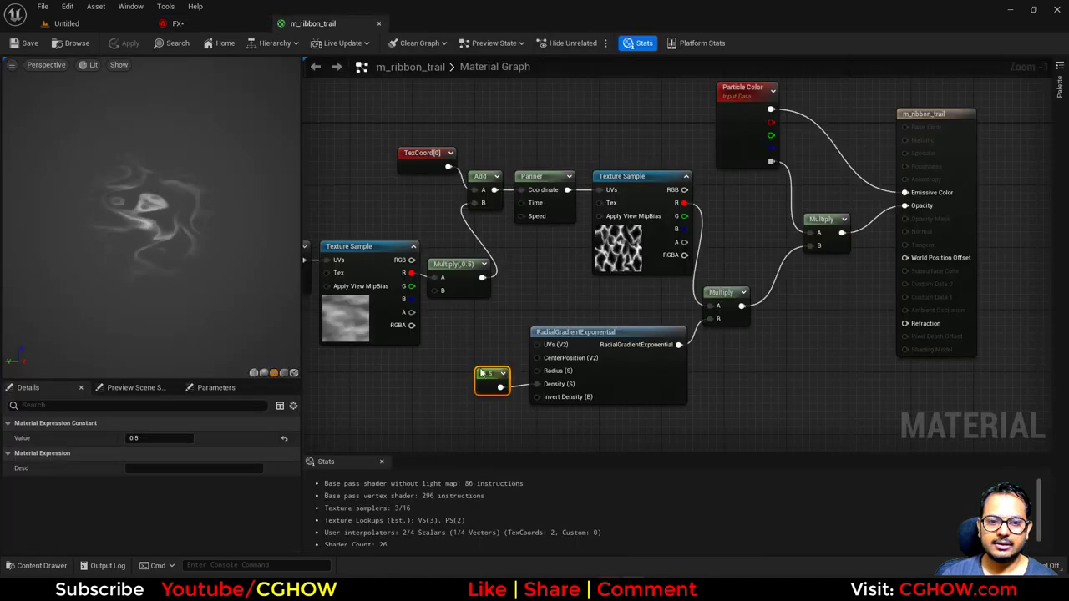
{"action": "scroll", "coordinate": [632, 270], "scroll_direction": "up", "scroll_amount": 2}
{"action": "right_click_drag", "start_coordinate": [521, 314], "coordinate": [473, 359]}
{"action": "right_click_drag", "start_coordinate": [338, 247], "coordinate": [243, 246]}
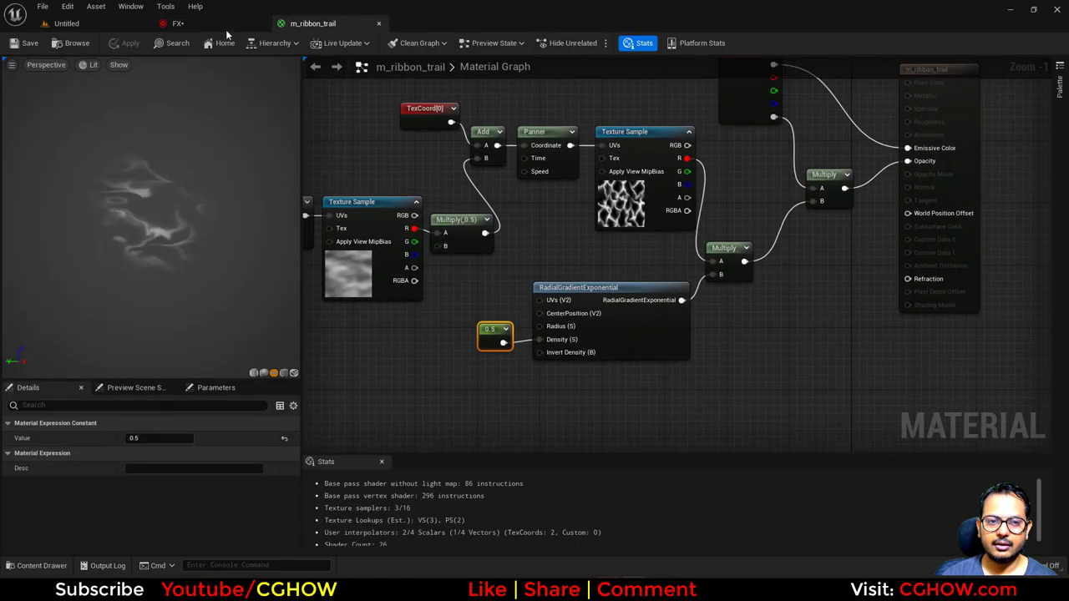
{"action": "left_click", "coordinate": [223, 29]}
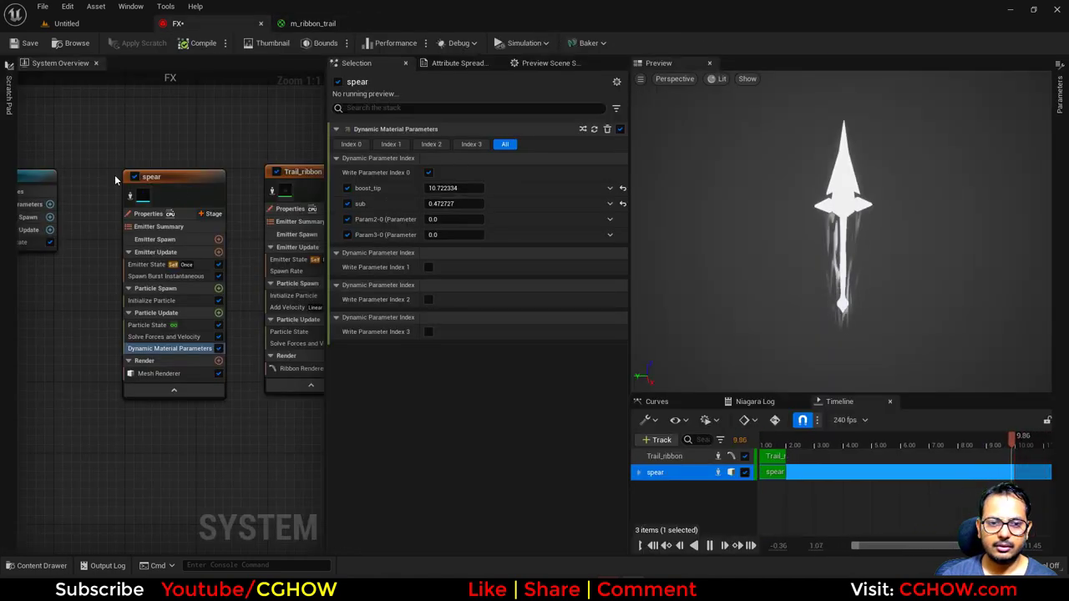
Step: Open the m_spear material assigned to the spear emitter's Mesh Renderer
{"action": "right_click_drag", "start_coordinate": [177, 429], "coordinate": [189, 385]}
{"action": "left_click", "coordinate": [170, 330]}
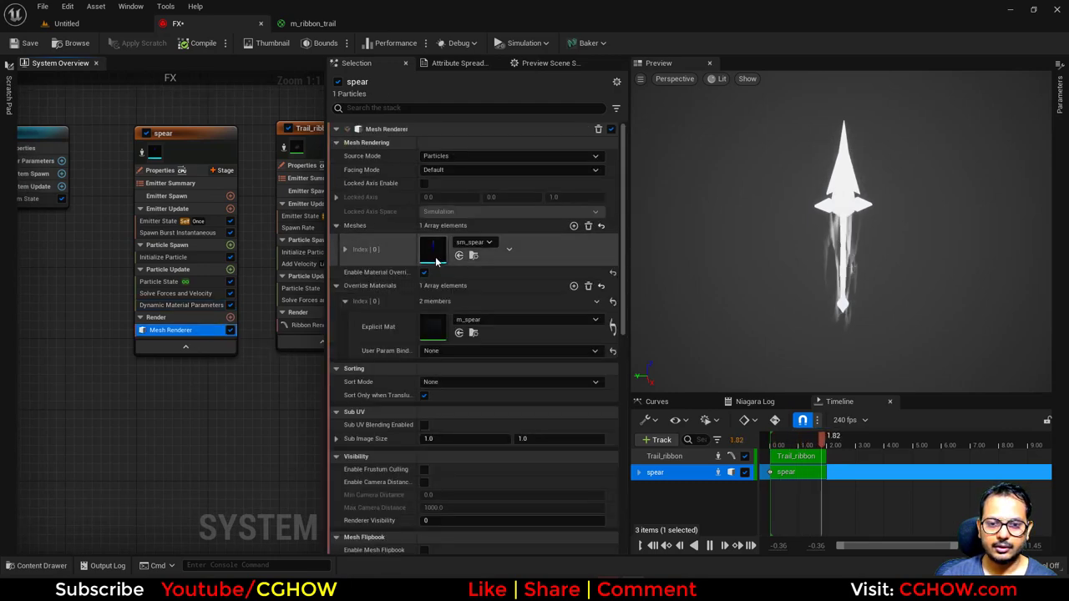
{"action": "left_click", "coordinate": [535, 329]}
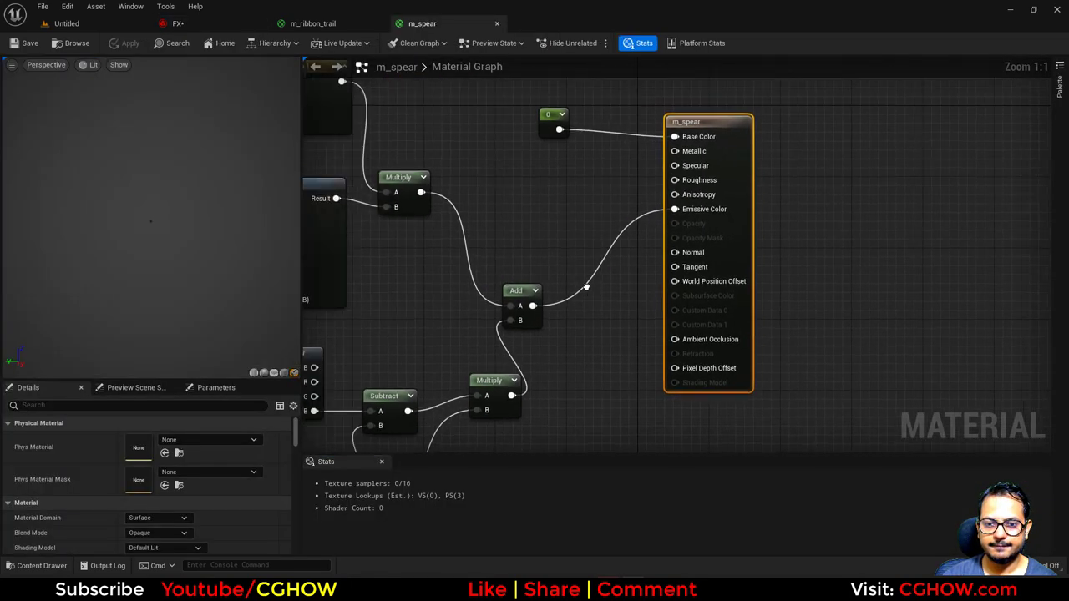
Step: Examine the BoundingBoxBased_0-1_UVW part of the m_spear graph and frame the whole spear in the preview
{"action": "scroll", "coordinate": [585, 286], "scroll_direction": "down", "scroll_amount": 2}
{"action": "right_click_drag", "start_coordinate": [360, 386], "coordinate": [413, 341]}
{"action": "left_click", "coordinate": [477, 298]}
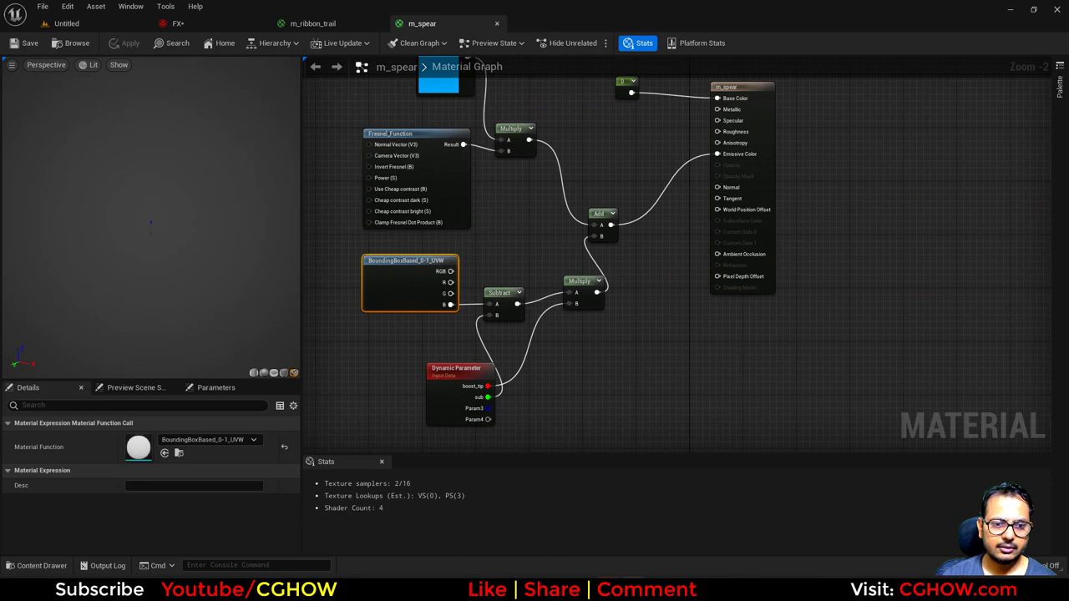
{"action": "right_click_drag", "start_coordinate": [96, 243], "coordinate": [96, 309]}
{"action": "left_click_drag", "start_coordinate": [96, 243], "coordinate": [34, 243]}
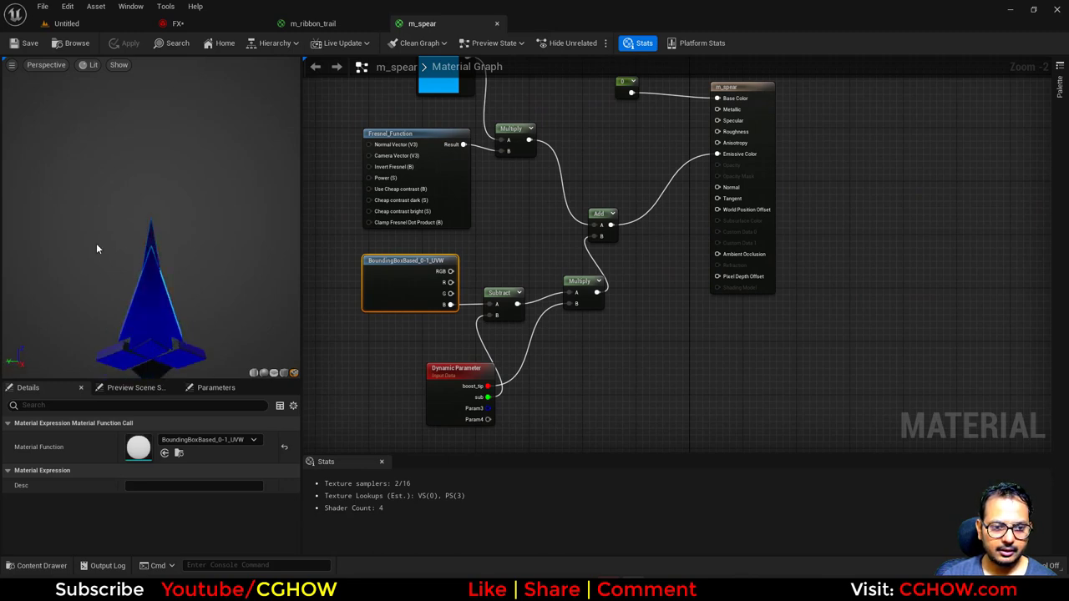
{"action": "right_click_drag", "start_coordinate": [96, 243], "coordinate": [96, 179]}
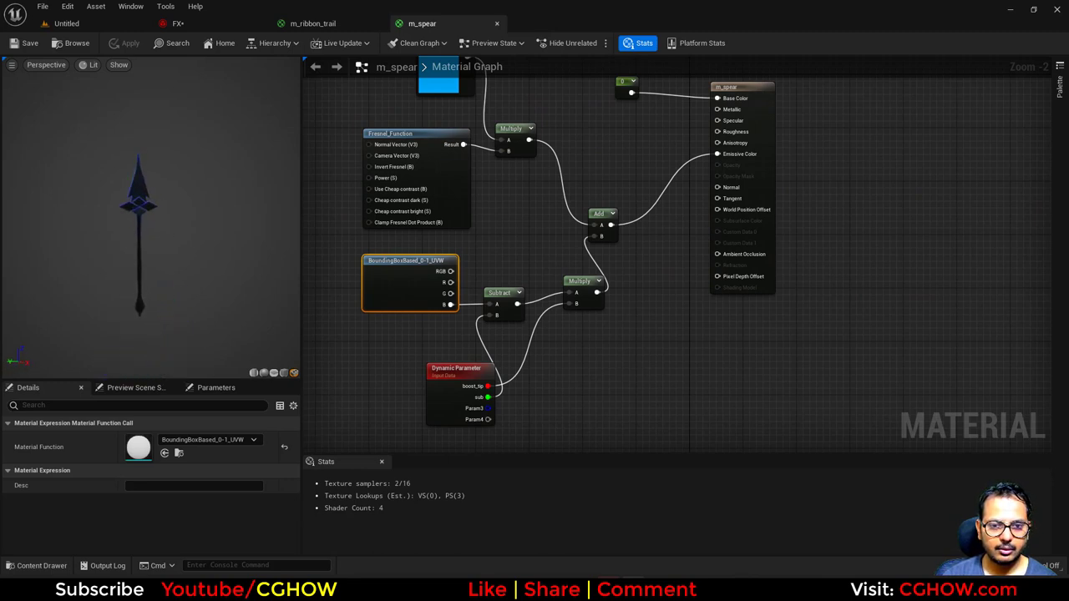
{"action": "mouse_move", "coordinate": [96, 243]}
{"action": "right_mouse_down"}
{"action": "mouse_move", "coordinate": [96, 309]}
{"action": "mouse_move", "coordinate": [96, 243]}
{"action": "right_mouse_up"}
{"action": "right_click_drag", "start_coordinate": [391, 359], "coordinate": [483, 358]}
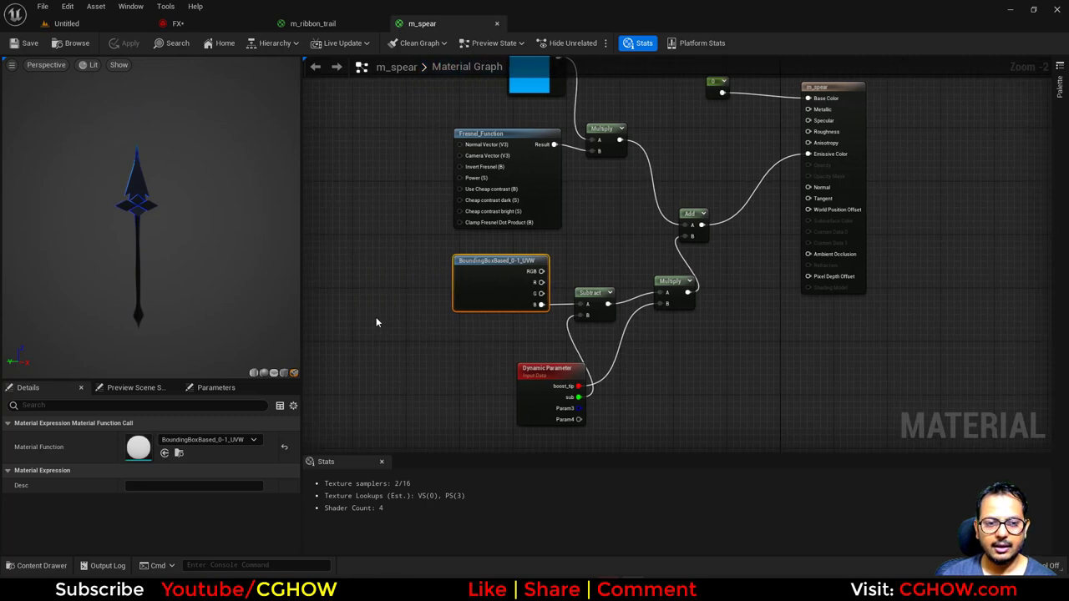
Step: Add a LocalPosition node to the m_spear graph near the BoundingBoxBased_0-1_UVW node
{"action": "right_click", "coordinate": [376, 322]}
{"action": "type", "text": "loca"}
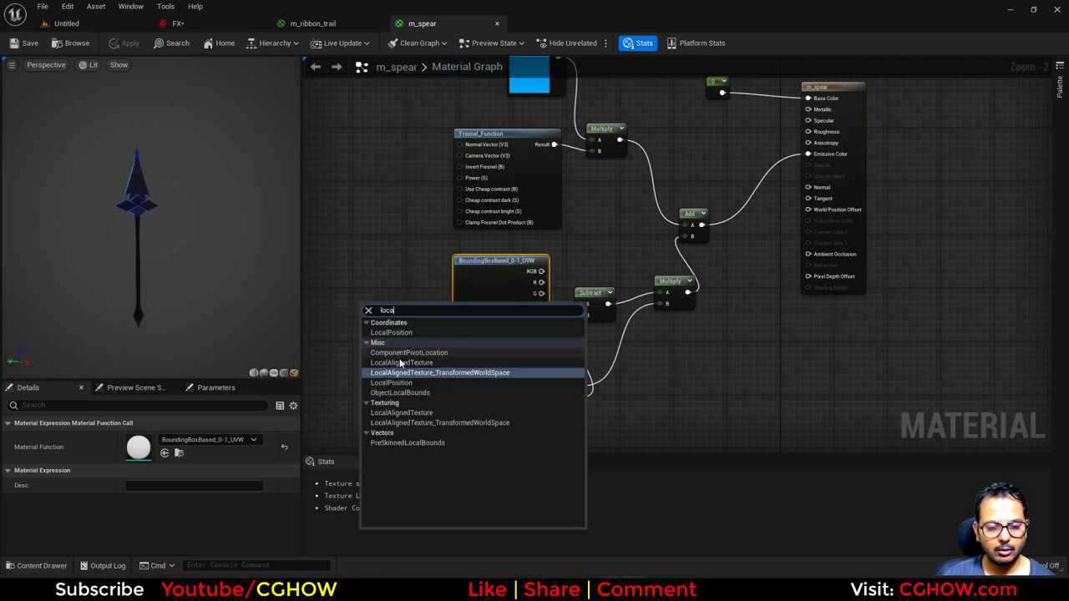
{"action": "left_click", "coordinate": [391, 382]}
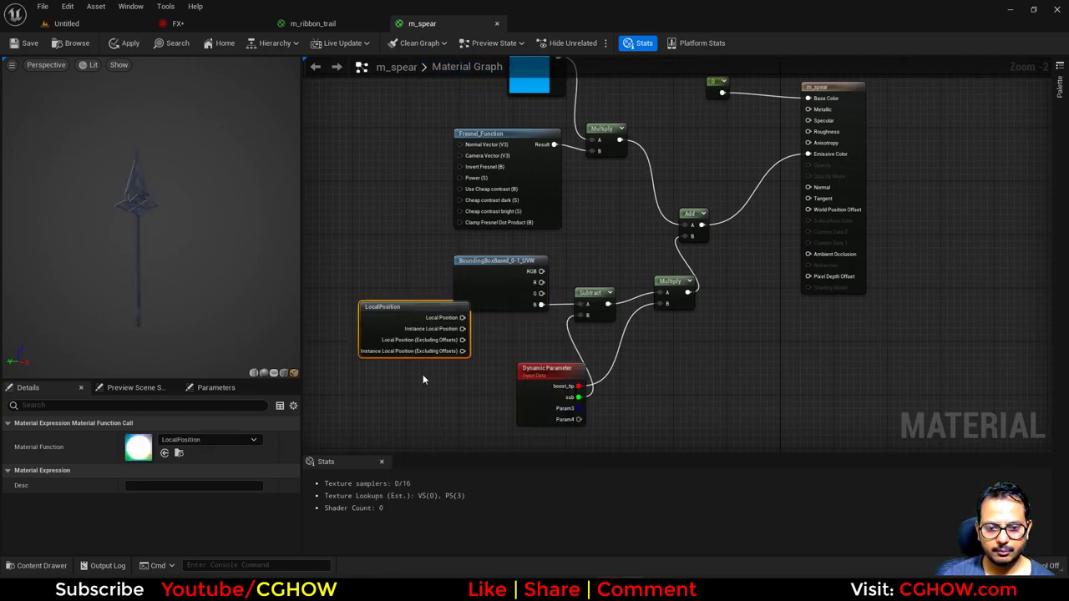
{"action": "scroll", "coordinate": [351, 284], "scroll_direction": "up", "scroll_amount": 3}
{"action": "right_click_drag", "start_coordinate": [339, 280], "coordinate": [413, 277]}
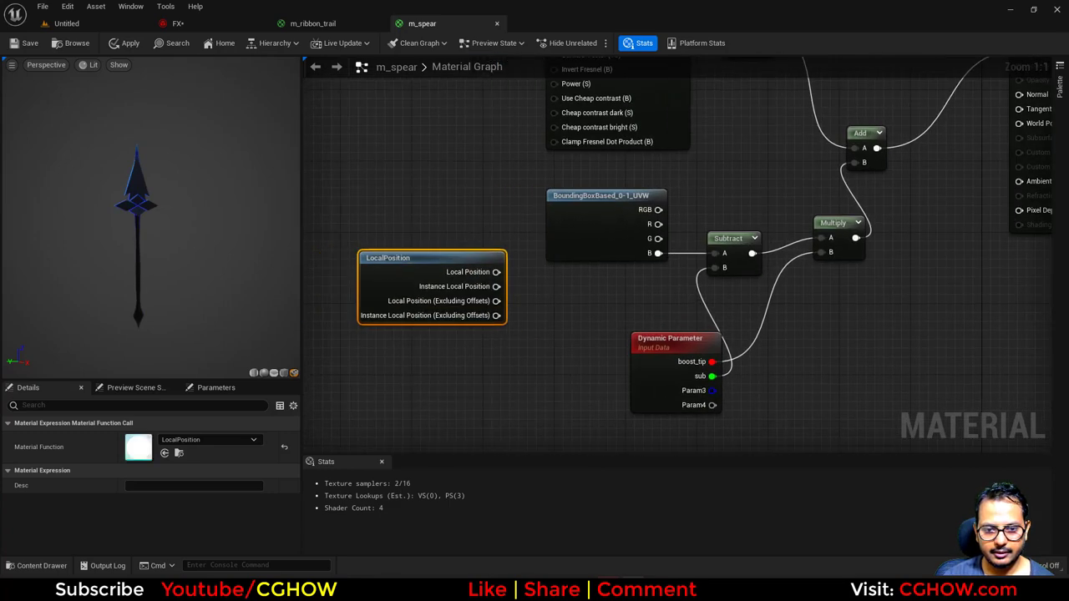
Step: Connect LocalPosition's Local Position output to a new Component Mask with only B enabled, and preview the mask
{"action": "right_click_drag", "start_coordinate": [473, 298], "coordinate": [413, 319]}
{"action": "left_click_drag", "start_coordinate": [400, 289], "coordinate": [440, 295]}
{"action": "left_click", "coordinate": [432, 274]}
{"action": "key", "text": "shift+c"}
{"action": "left_click", "coordinate": [432, 274], "text": "shift"}
{"action": "left_click", "coordinate": [129, 467]}
{"action": "left_click", "coordinate": [129, 438]}
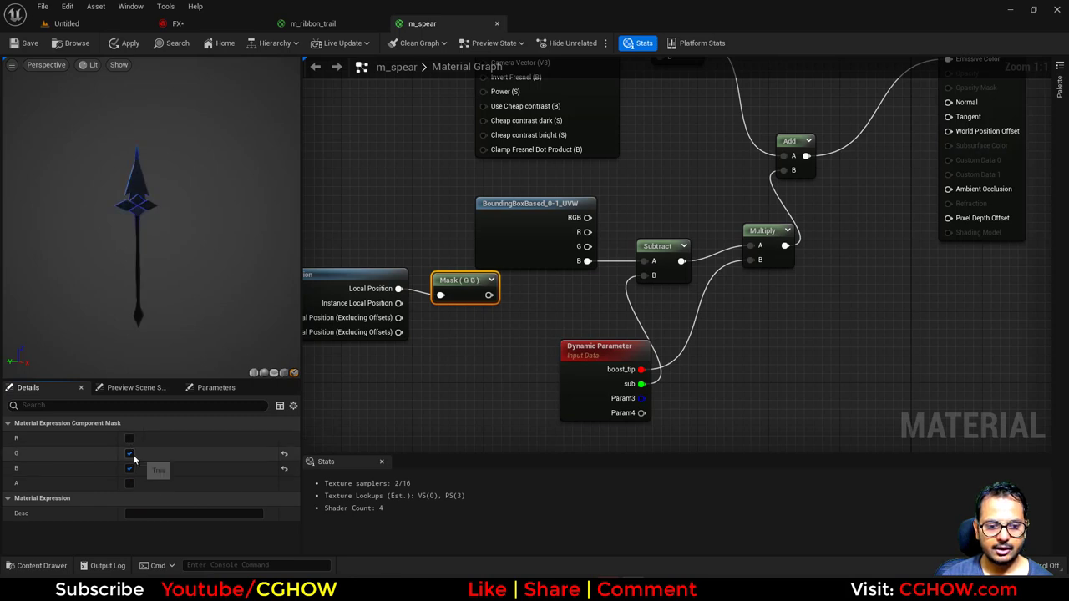
{"action": "left_click", "coordinate": [129, 452]}
{"action": "key", "text": "space"}
{"action": "right_click_drag", "start_coordinate": [459, 364], "coordinate": [475, 401]}
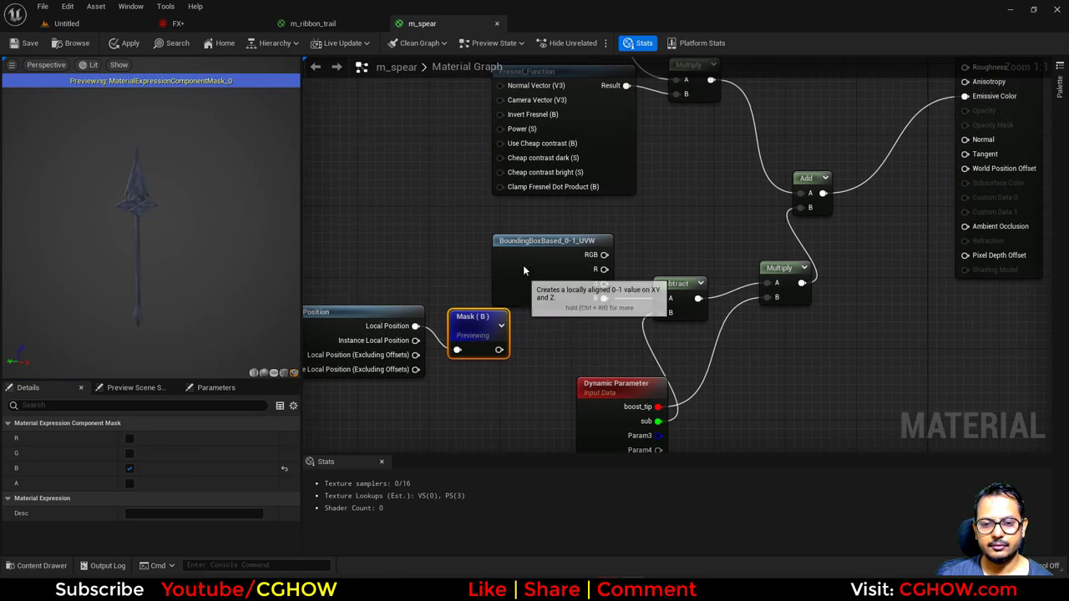
Step: Tidy the nodes around the Mask, connect its output to input A of a new Divide node, and preview the Divide
{"action": "left_click_drag", "start_coordinate": [524, 266], "coordinate": [524, 248]}
{"action": "left_click_drag", "start_coordinate": [474, 330], "coordinate": [468, 314]}
{"action": "right_click_drag", "start_coordinate": [465, 331], "coordinate": [531, 308]}
{"action": "left_click_drag", "start_coordinate": [420, 253], "coordinate": [616, 341]}
{"action": "left_click_drag", "start_coordinate": [526, 305], "coordinate": [501, 321]}
{"action": "left_click", "coordinate": [487, 317]}
{"action": "key", "text": "d"}
{"action": "left_click", "coordinate": [488, 295]}
{"action": "key", "text": "space"}
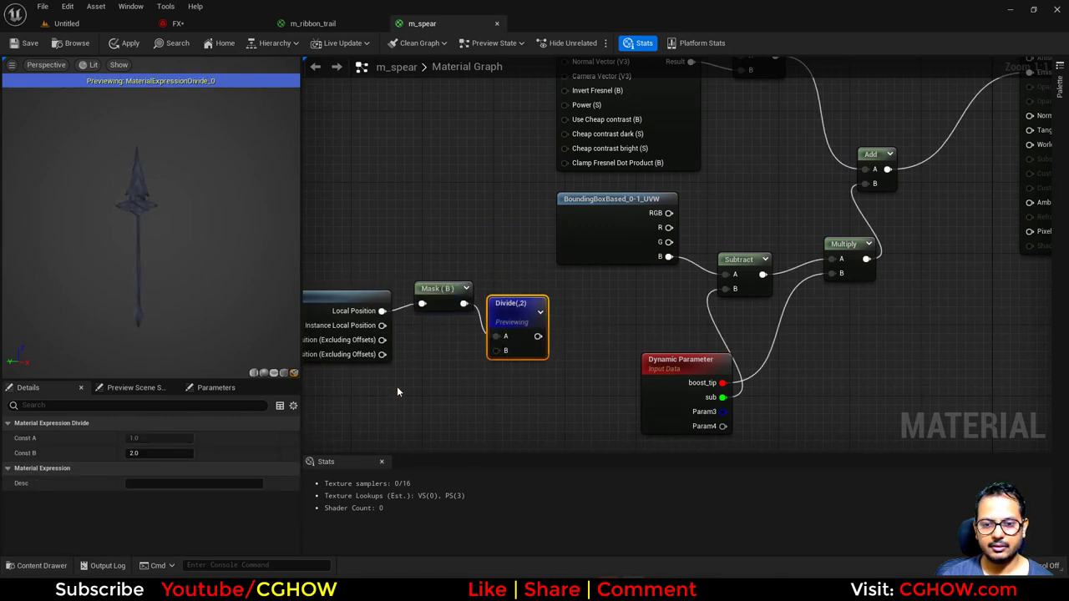
Step: Set the Divide node's Const B to 50
{"action": "left_click", "coordinate": [151, 459]}
{"action": "type", "text": "50"}
{"action": "key", "text": "Return"}
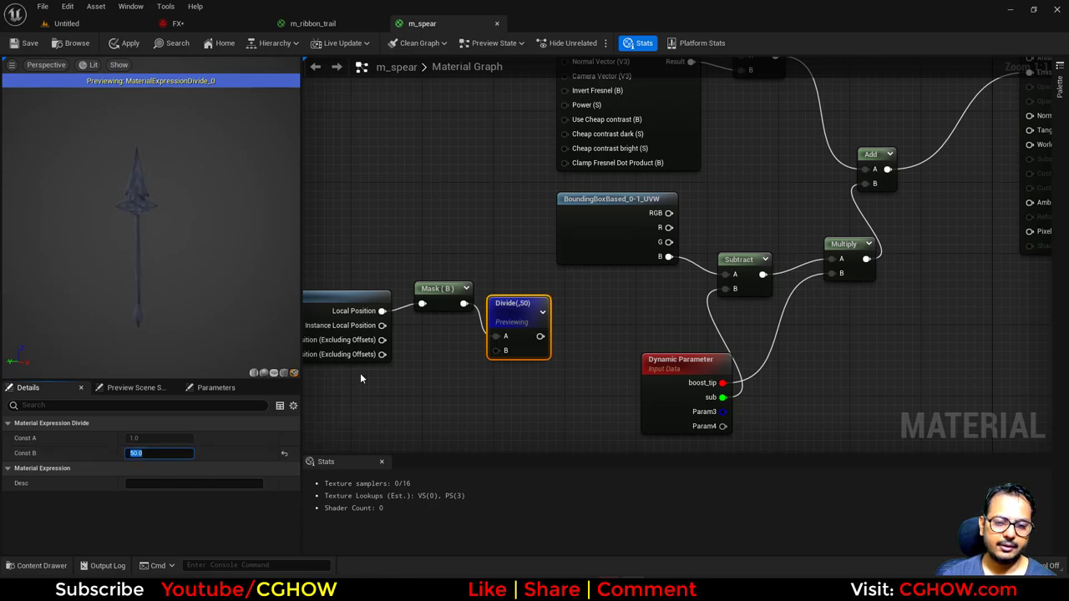
Step: Check the sm_spear asset's approximate size, set the Divide node's Const B to 24, and reposition the Divide and Mask nodes
{"action": "left_click", "coordinate": [73, 26]}
{"action": "left_click", "coordinate": [252, 517]}
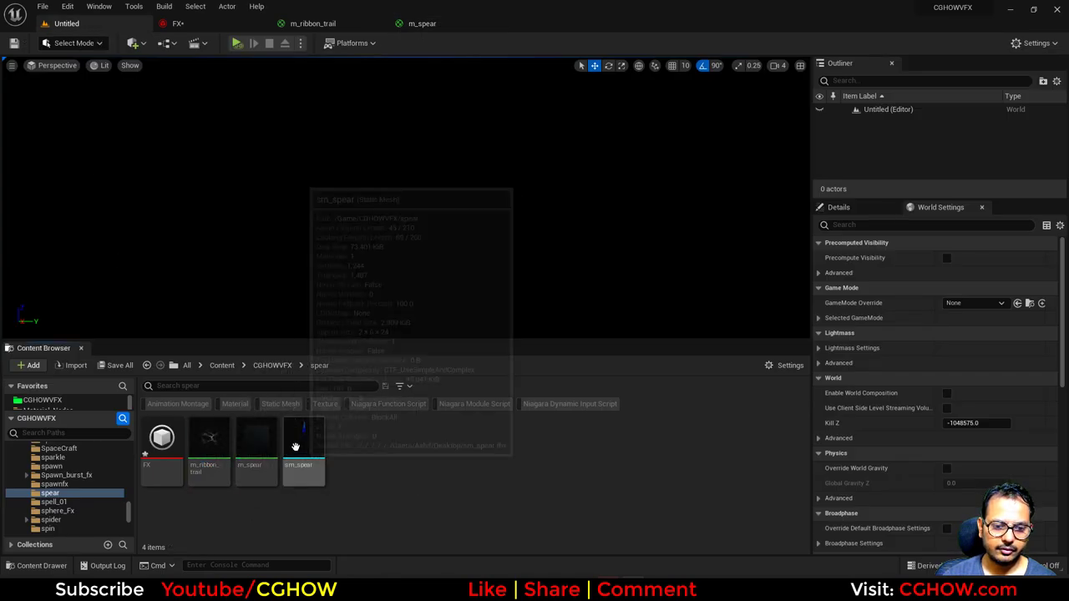
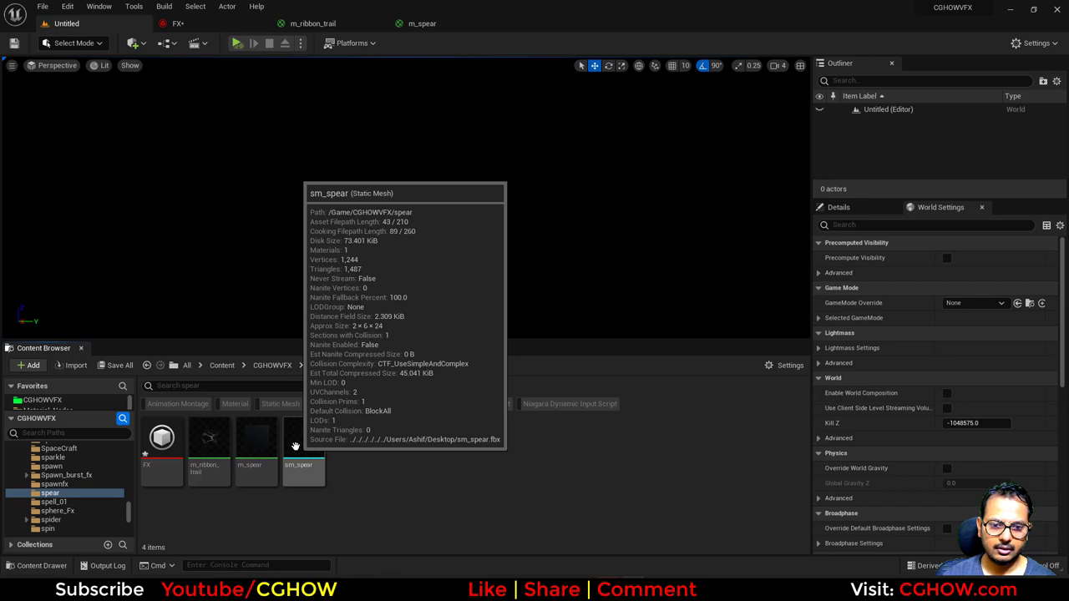
{"action": "left_click", "coordinate": [418, 24]}
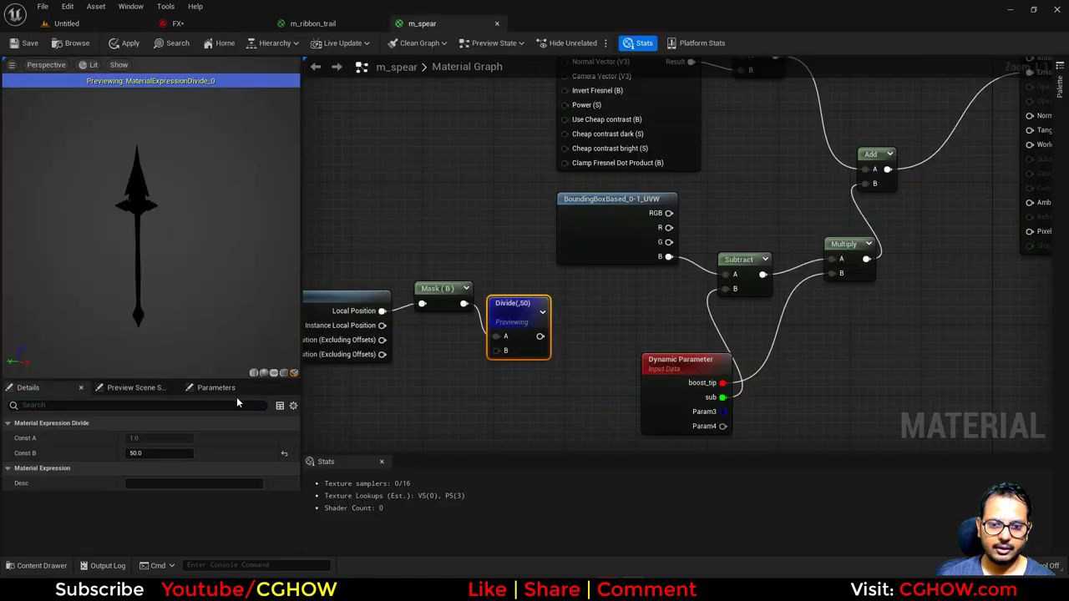
{"action": "key", "text": "Return"}
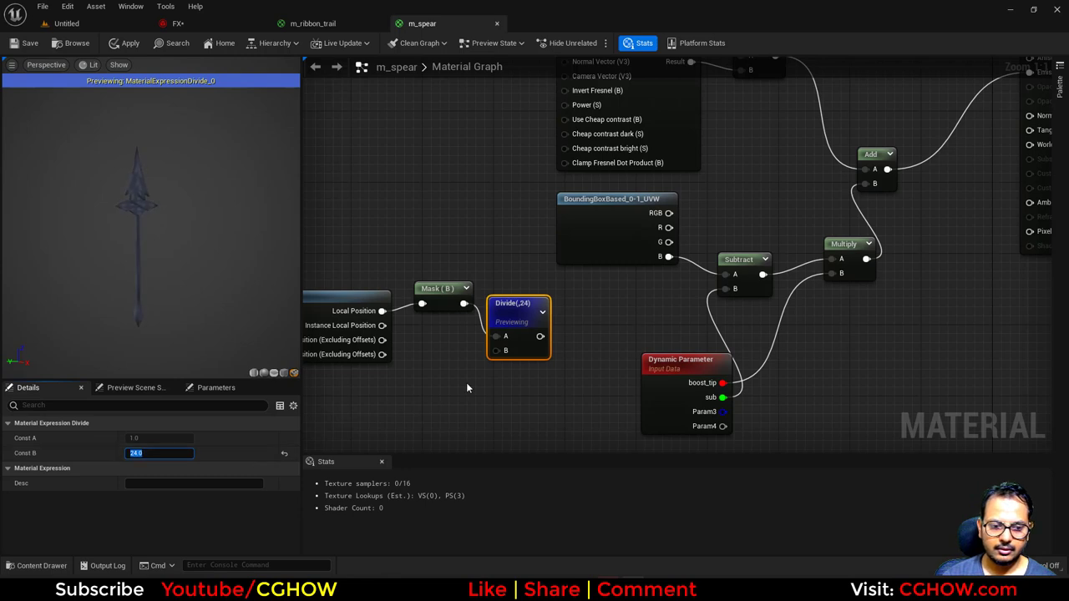
{"action": "left_click_drag", "start_coordinate": [532, 342], "coordinate": [531, 336]}
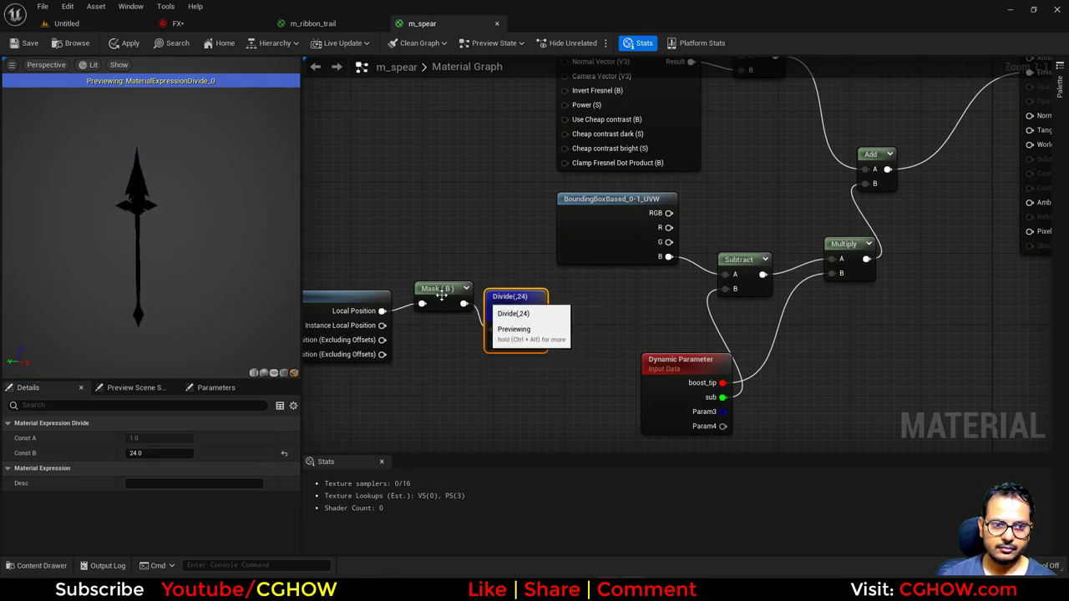
{"action": "left_click_drag", "start_coordinate": [433, 289], "coordinate": [424, 298]}
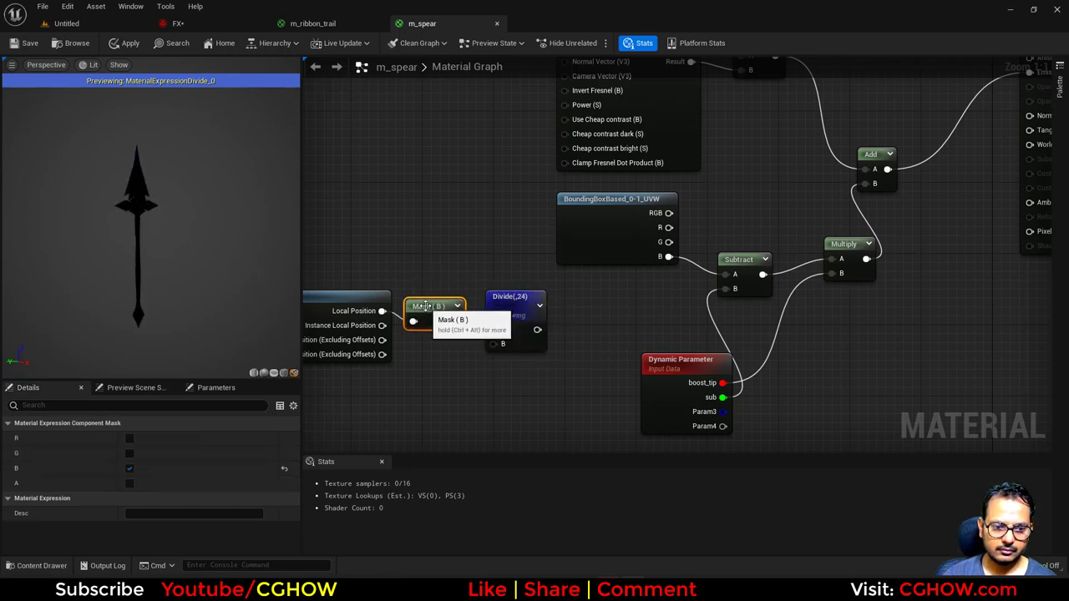
Step: Try feeding the Mask from LocalPosition's Local Position (Excluding Offsets) output and inspect the spear preview
{"action": "right_click_drag", "start_coordinate": [364, 374], "coordinate": [423, 388]}
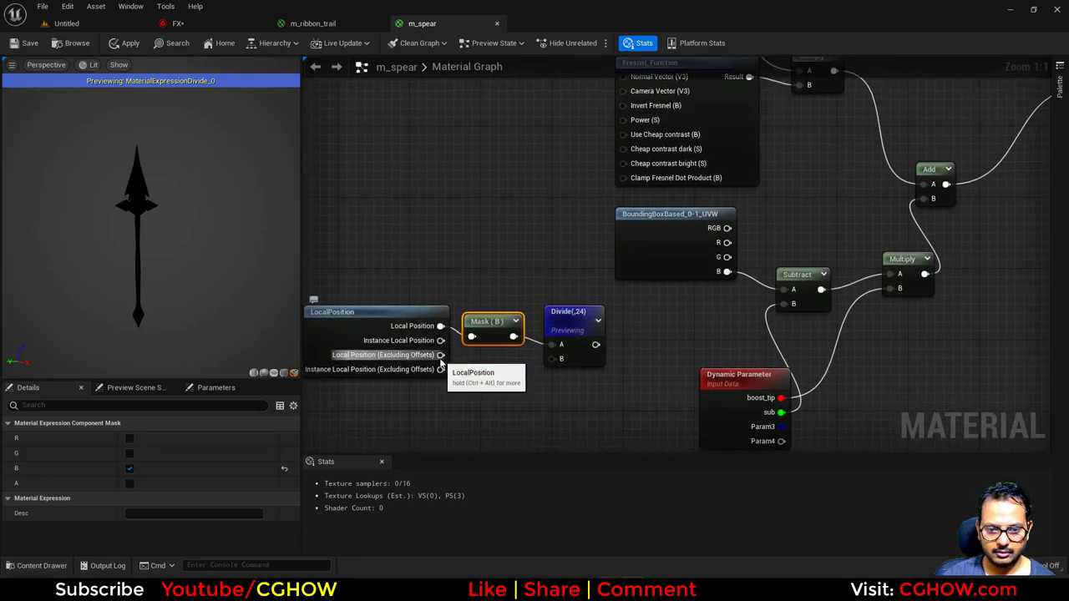
{"action": "left_click_drag", "start_coordinate": [440, 355], "coordinate": [471, 337]}
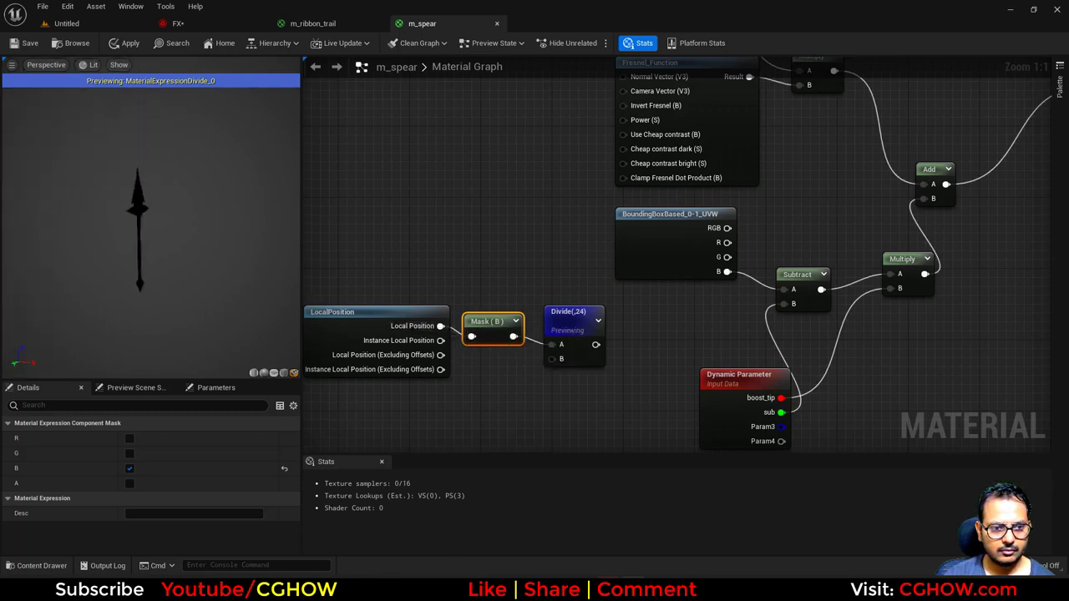
{"action": "left_click_drag", "start_coordinate": [162, 303], "coordinate": [162, 303]}
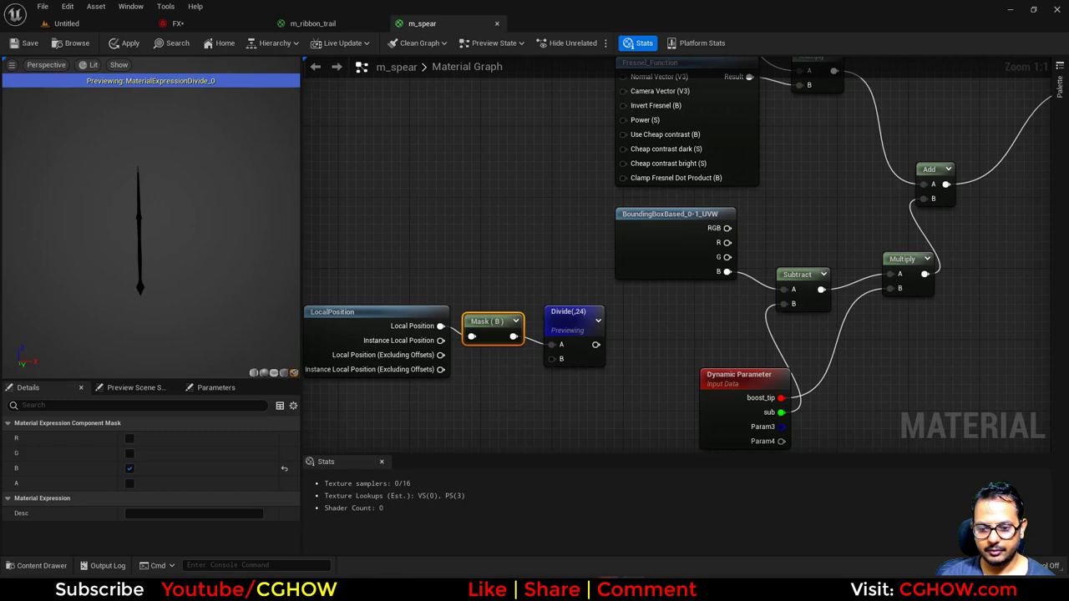
Step: Switch to Maya, close the UV toolkit window, and move the UV Editor aside to expose the whole spear mesh
{"action": "key", "text": "alt+Tab"}
{"action": "left_click", "coordinate": [819, 69]}
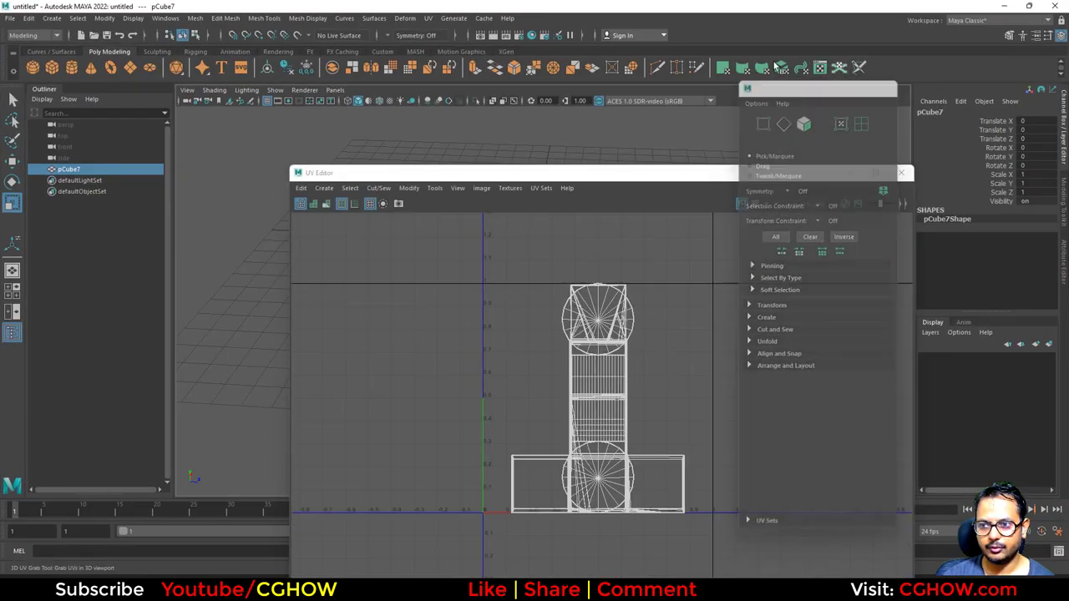
{"action": "left_click", "coordinate": [886, 85]}
{"action": "left_click_drag", "start_coordinate": [535, 172], "coordinate": [805, 127]}
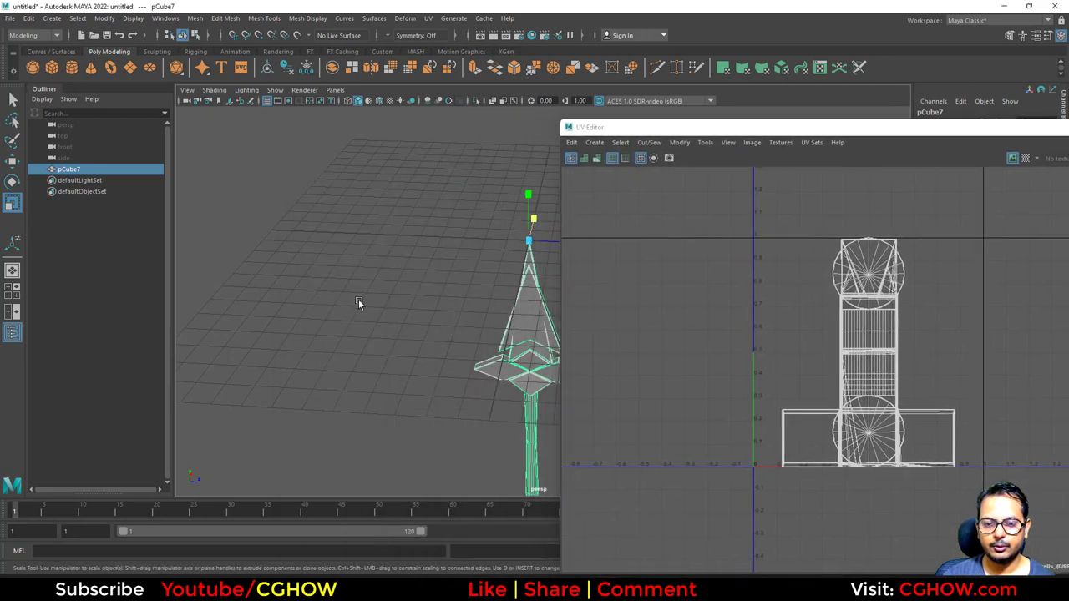
{"action": "mouse_move", "coordinate": [358, 301]}
{"action": "left_mouse_down", "text": "alt"}
{"action": "mouse_move", "coordinate": [365, 359]}
{"action": "mouse_move", "coordinate": [292, 282]}
{"action": "mouse_move", "coordinate": [350, 284]}
{"action": "left_mouse_up", "text": "alt"}
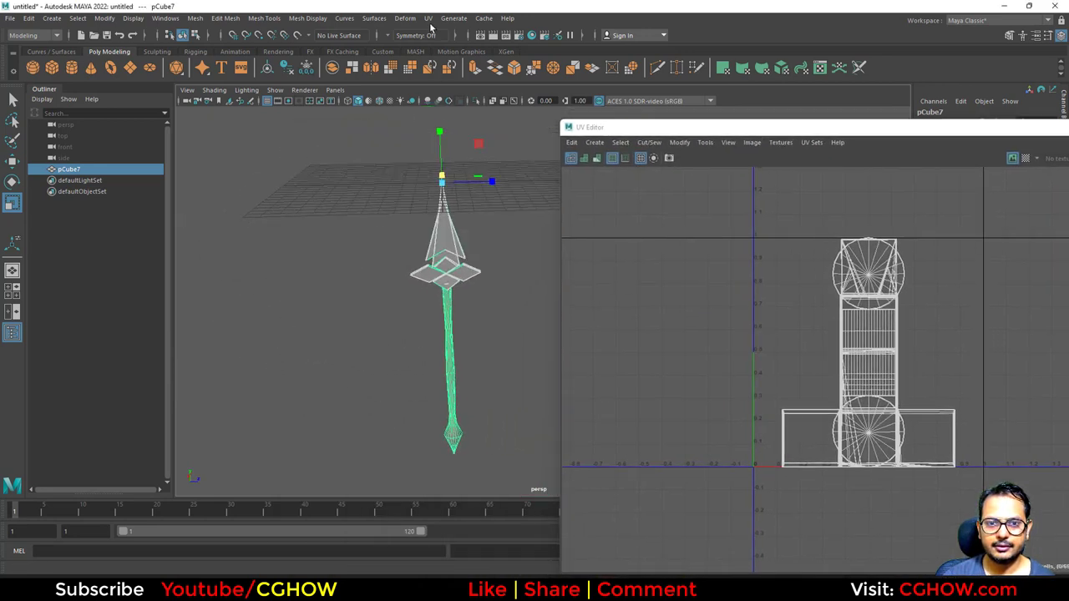
Step: Project the spear's UVs with Planar Mapping from the X axis, fitted to the bounding box, and close the UV Editor
{"action": "left_click", "coordinate": [427, 19]}
{"action": "left_click", "coordinate": [542, 153]}
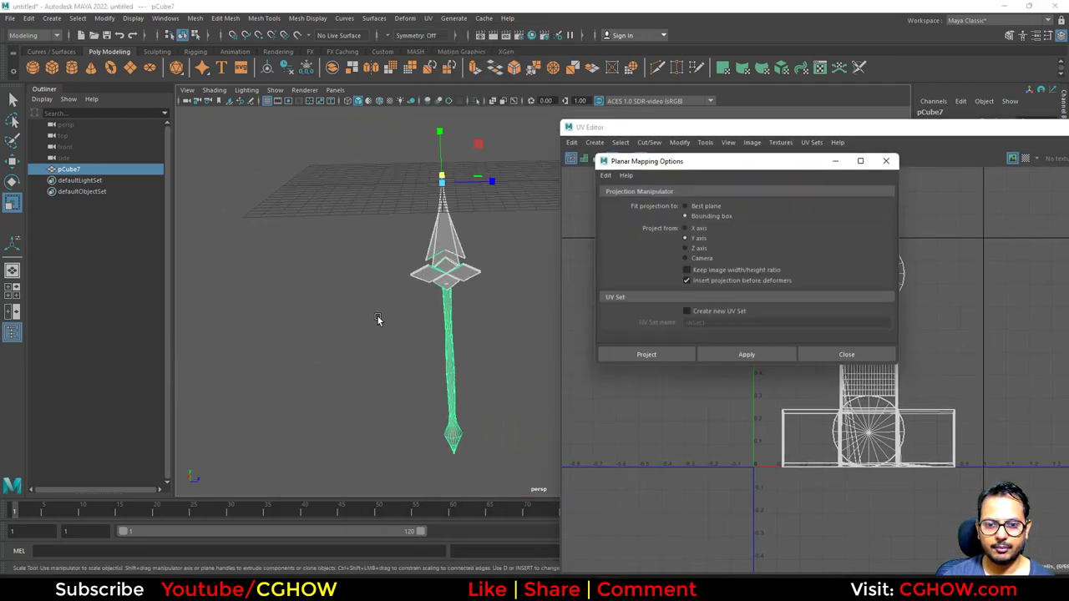
{"action": "left_click_drag", "start_coordinate": [322, 341], "coordinate": [301, 355], "text": "alt"}
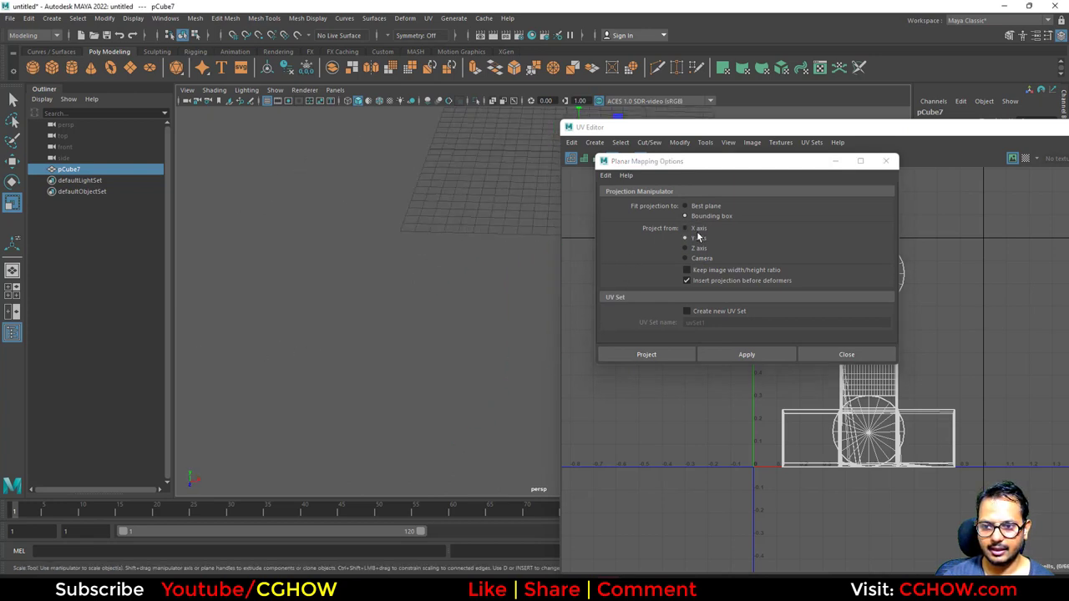
{"action": "left_click", "coordinate": [678, 355]}
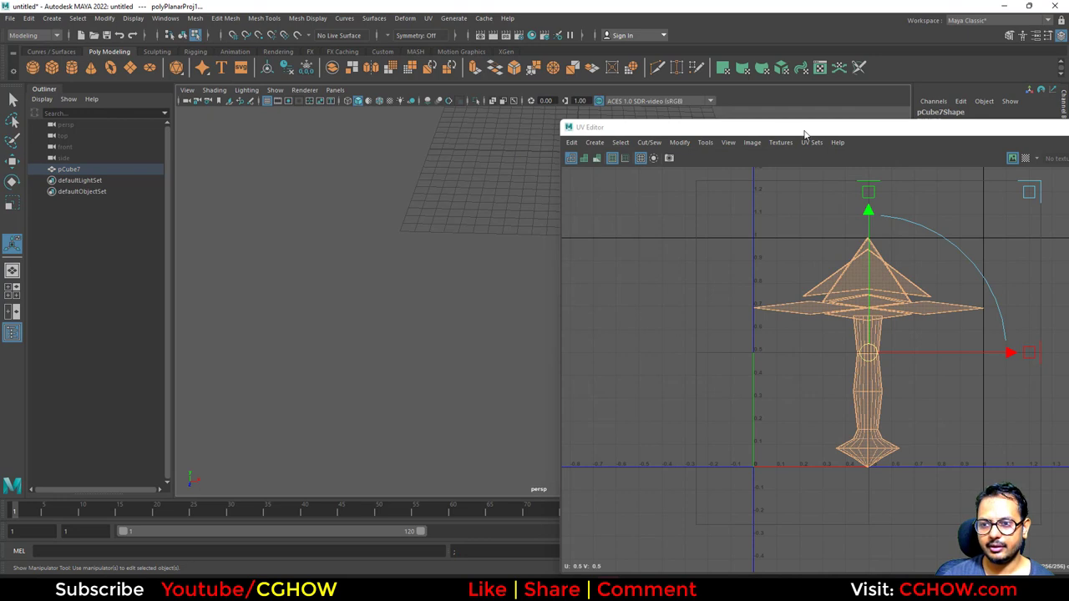
{"action": "left_click_drag", "start_coordinate": [804, 134], "coordinate": [691, 139]}
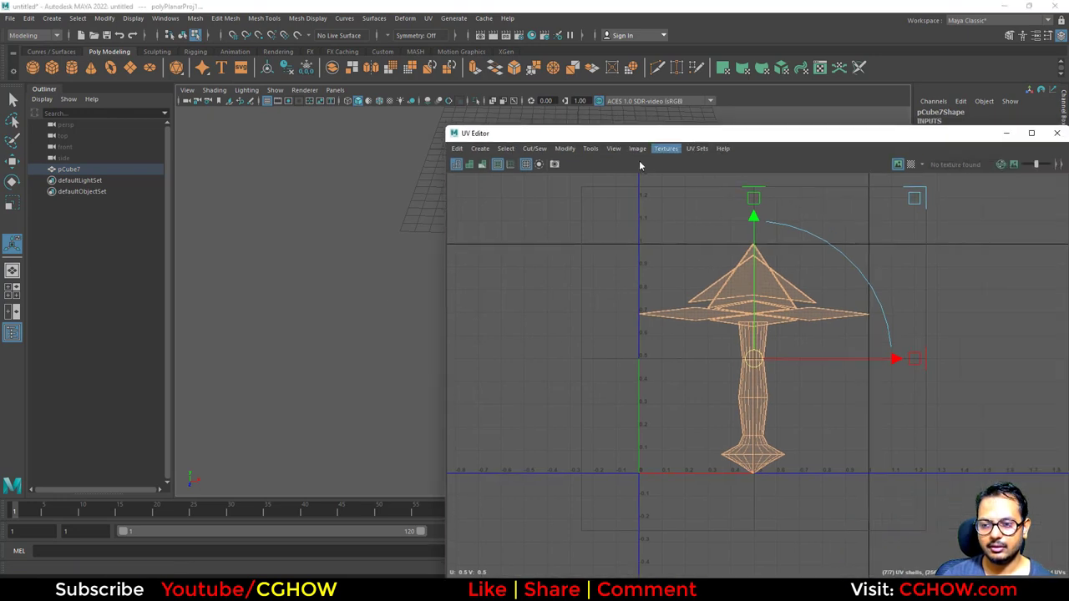
{"action": "left_click", "coordinate": [1048, 134]}
Step: Return the spear to object selection and export it as FBX, replacing the existing sm_spear.fbx
{"action": "right_click_drag", "start_coordinate": [589, 174], "coordinate": [678, 156]}
{"action": "left_click_drag", "start_coordinate": [528, 266], "coordinate": [443, 194], "text": "alt"}
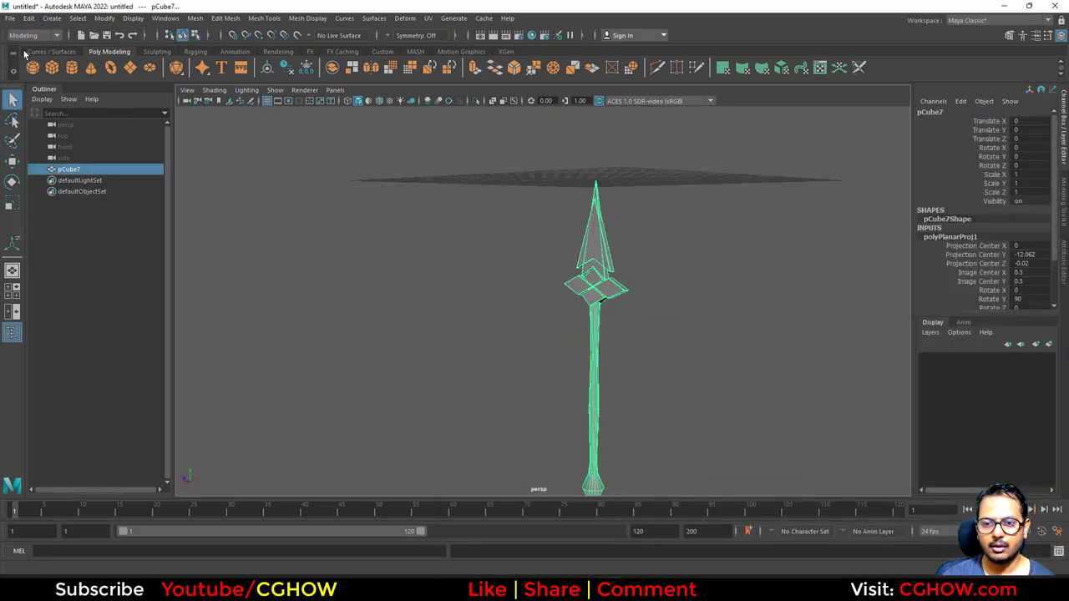
{"action": "left_click", "coordinate": [10, 18]}
{"action": "left_click", "coordinate": [50, 158]}
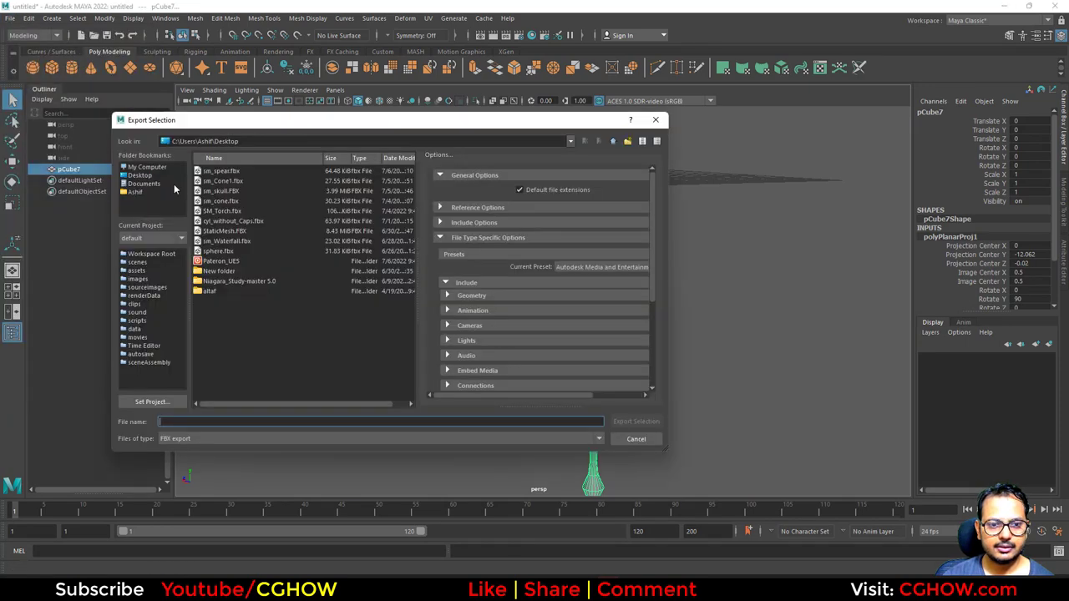
{"action": "double_click", "coordinate": [233, 174]}
{"action": "left_click", "coordinate": [369, 301]}
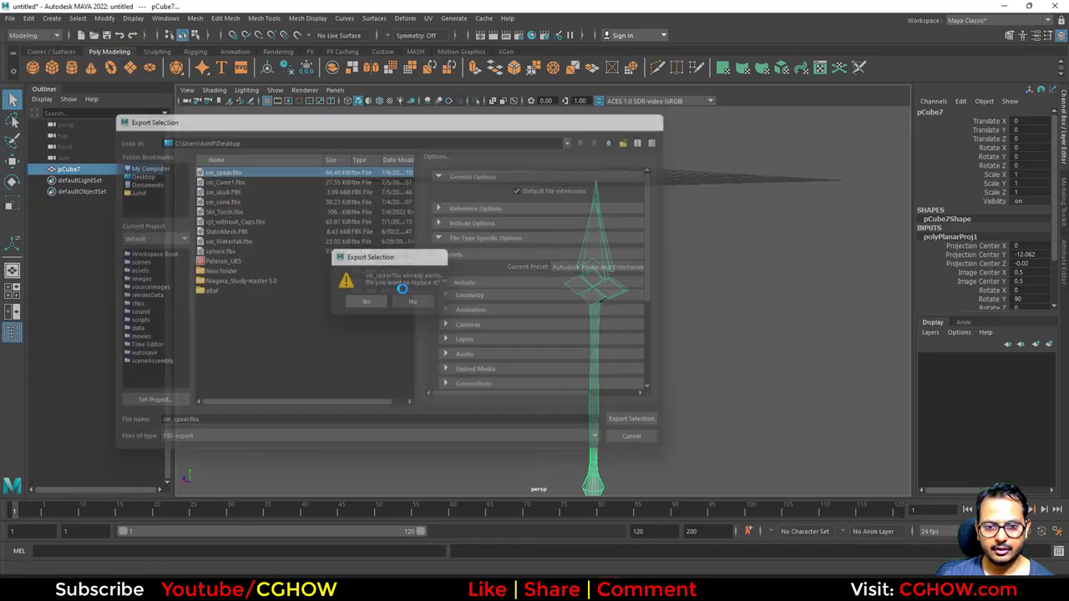
Step: Switch back to Unreal Engine and reimport the sm_spear static mesh
{"action": "left_click", "coordinate": [1011, 6]}
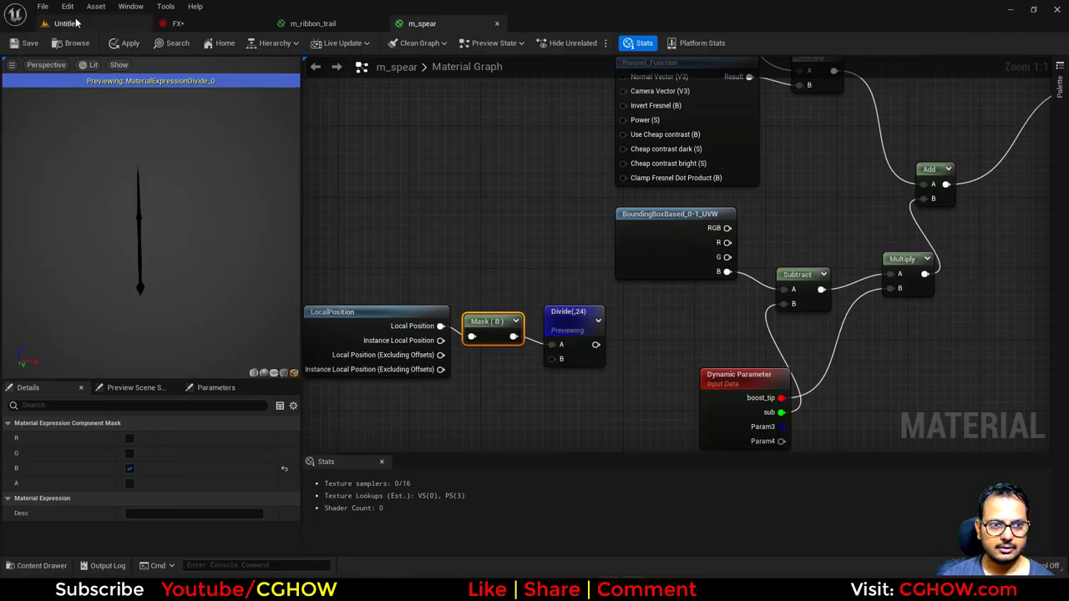
{"action": "left_click", "coordinate": [71, 23]}
{"action": "right_click", "coordinate": [302, 451]}
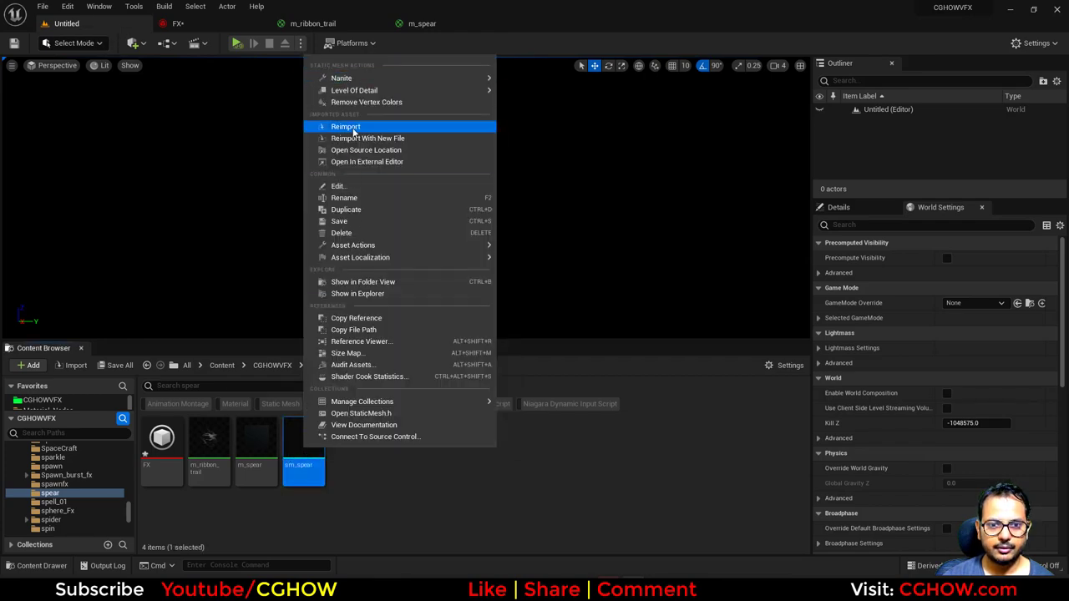
{"action": "left_click", "coordinate": [350, 127]}
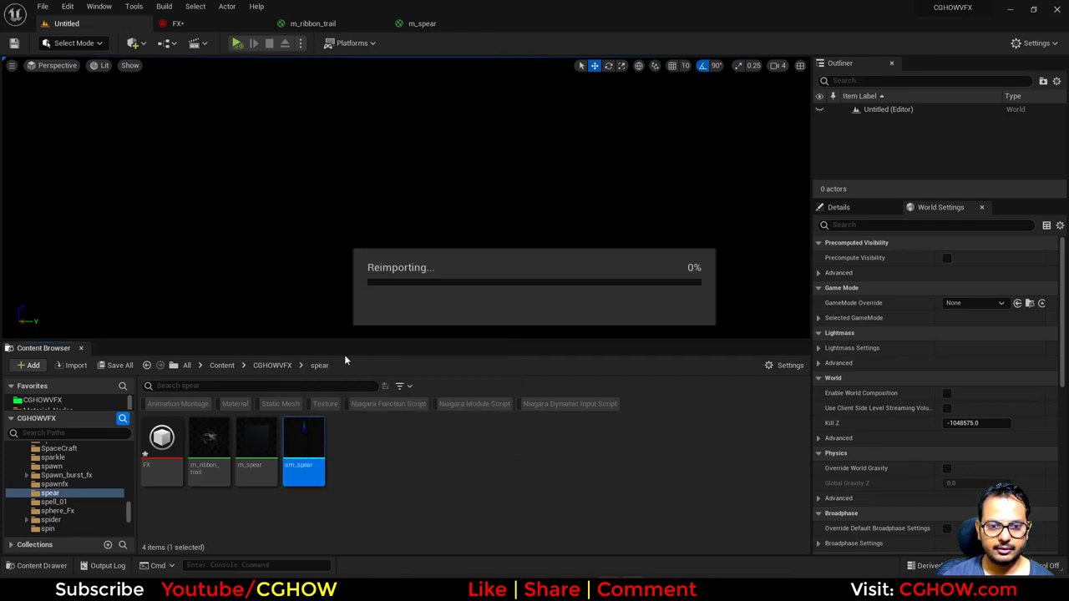
Step: Delete the LocalPosition, Mask and Divide nodes from the m_spear material graph
{"action": "left_click", "coordinate": [435, 25]}
{"action": "left_click_drag", "start_coordinate": [594, 331], "coordinate": [598, 335]}
{"action": "key", "text": "Delete"}
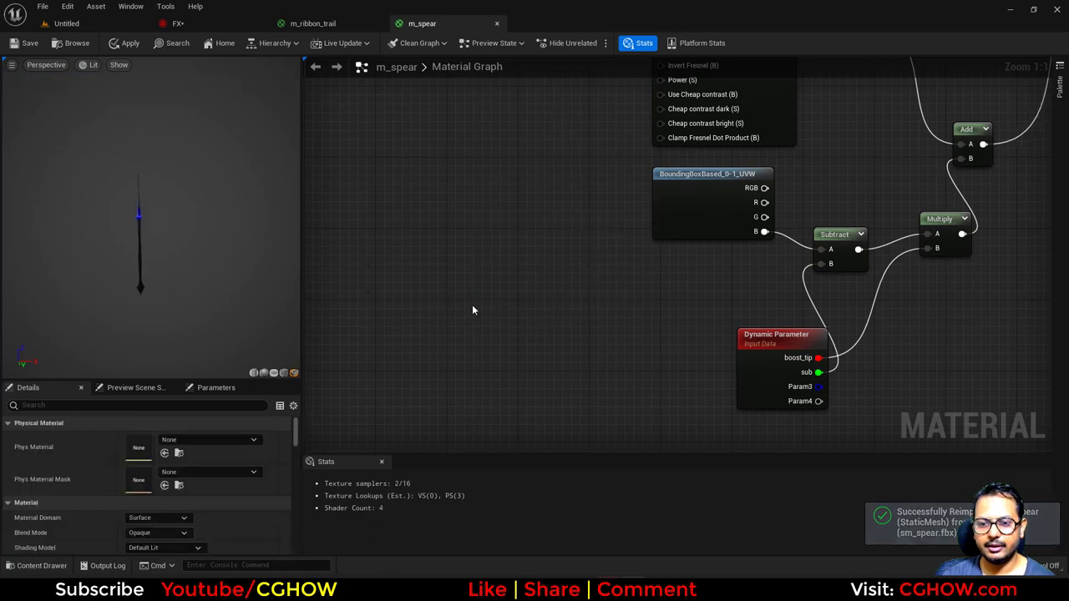
Step: Add a TexCoord node, connect it to a new Component Mask with only G enabled, and preview the mask
{"action": "right_click_drag", "start_coordinate": [472, 305], "coordinate": [469, 349]}
{"action": "key", "text": "u"}
{"action": "left_click", "coordinate": [380, 307]}
{"action": "key", "text": "shift+c"}
{"action": "left_click", "coordinate": [459, 319], "text": "shift"}
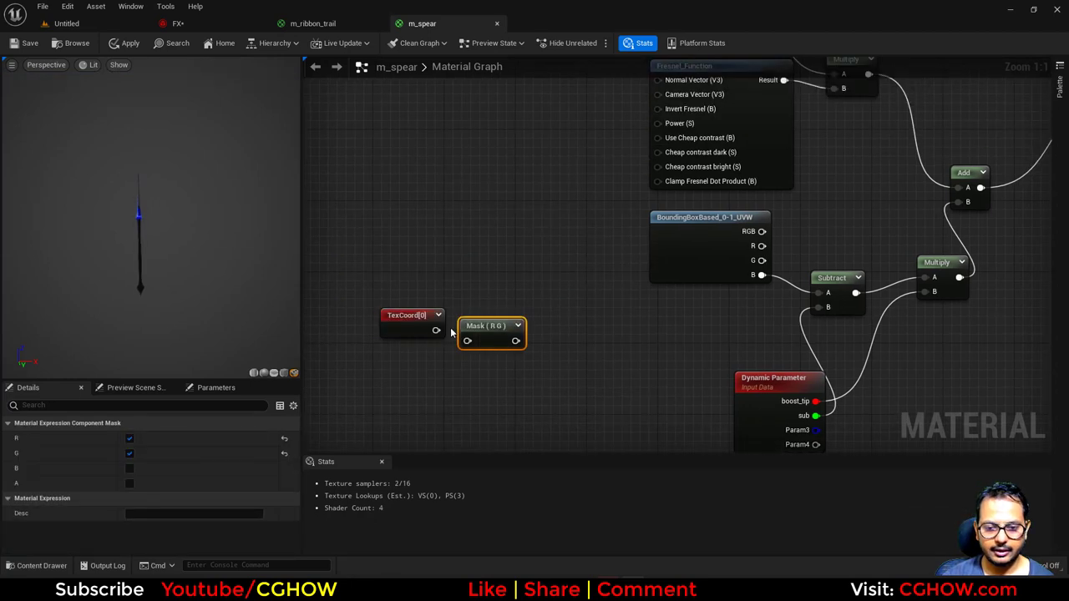
{"action": "left_click_drag", "start_coordinate": [436, 331], "coordinate": [468, 344]}
{"action": "key", "text": "space"}
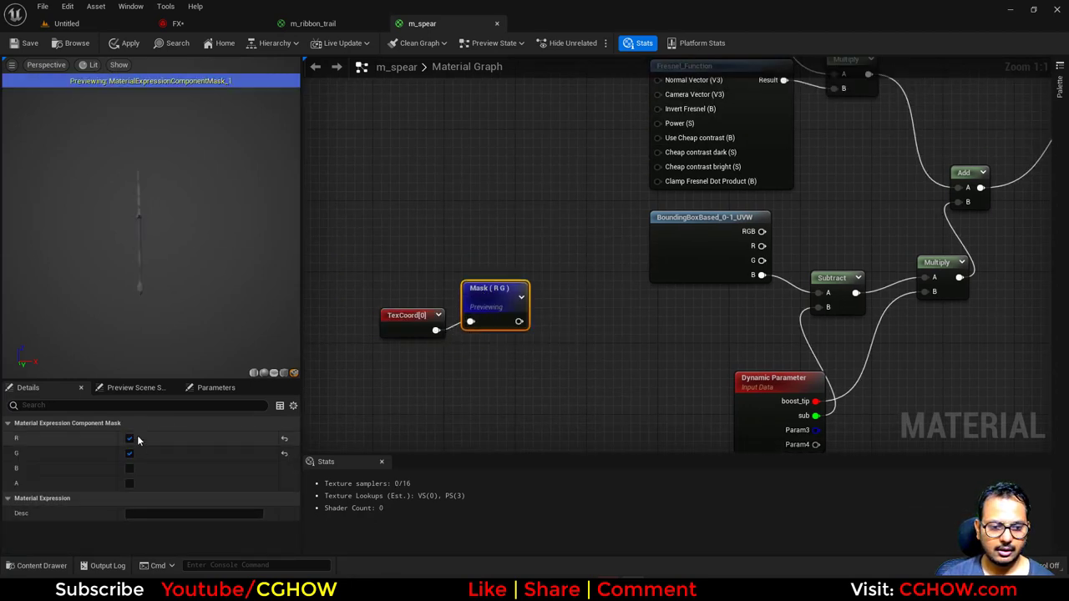
{"action": "left_click", "coordinate": [130, 438]}
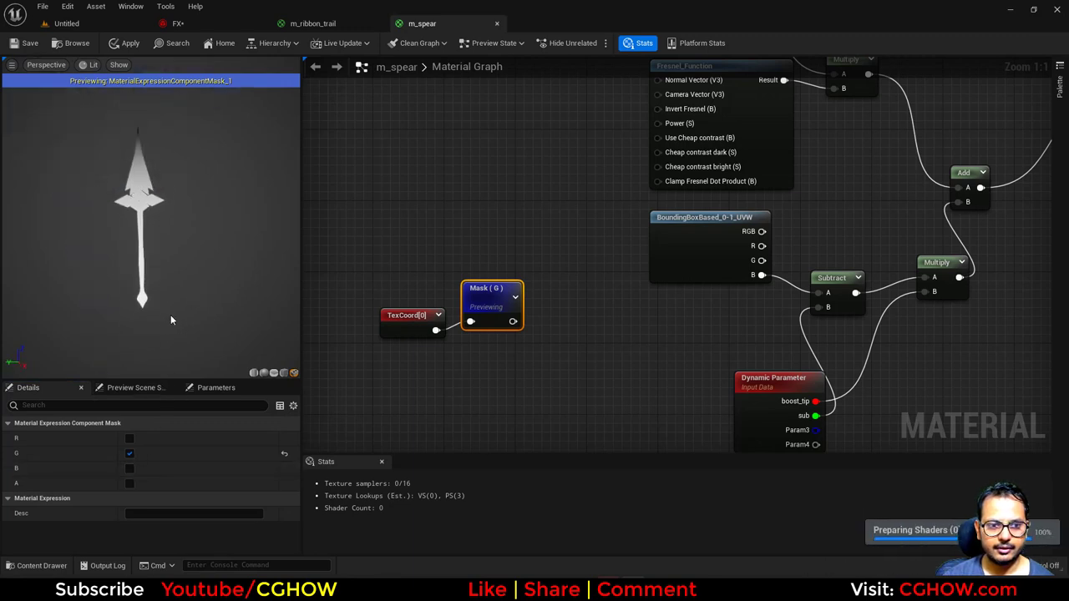
Step: Invert the G mask with a connected 1-x node, align the nodes, and preview the inverted result
{"action": "left_click_drag", "start_coordinate": [482, 303], "coordinate": [545, 325]}
{"action": "left_click", "coordinate": [541, 327]}
{"action": "key", "text": "o"}
{"action": "left_click", "coordinate": [537, 303]}
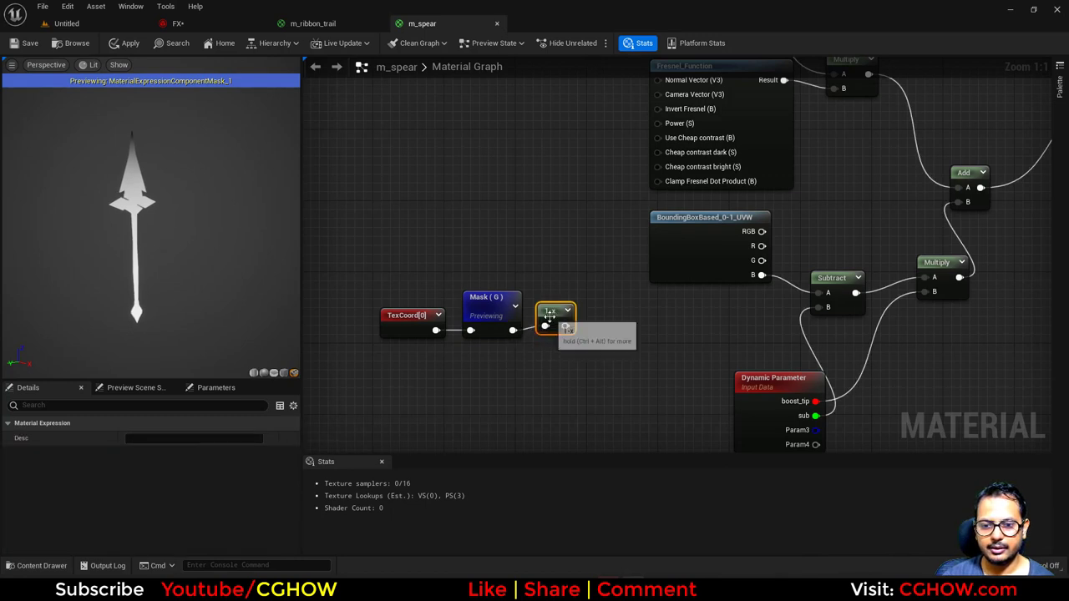
{"action": "key", "text": "space"}
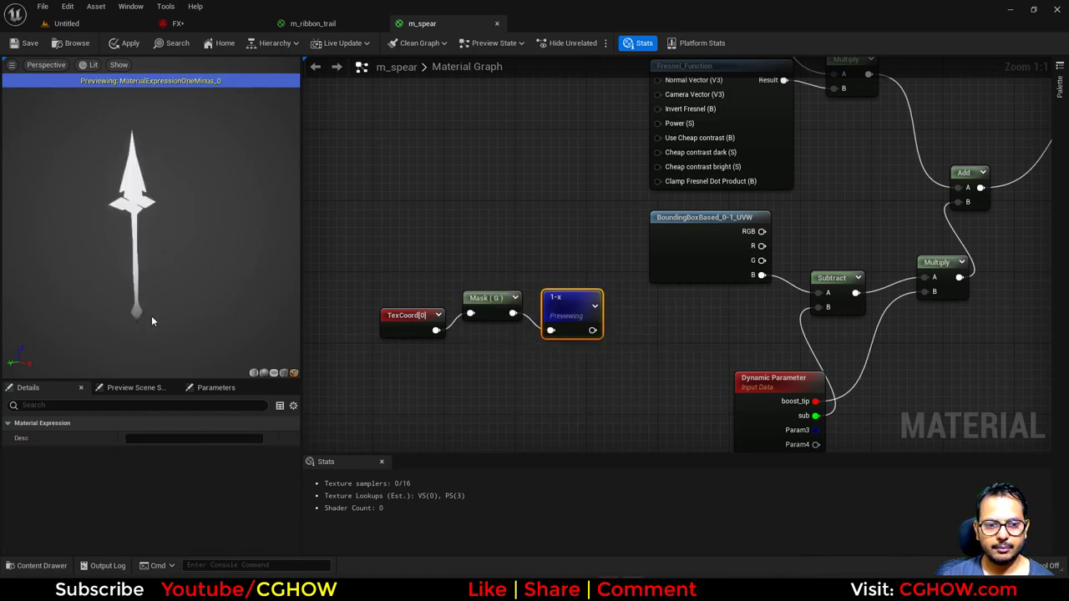
Step: Connect the 1-x output to Subtract's input A, delete the BoundingBoxBased_0-1_UVW node, and apply the material
{"action": "left_click_drag", "start_coordinate": [855, 310], "coordinate": [819, 294]}
{"action": "left_click", "coordinate": [675, 258]}
{"action": "key", "text": "Delete"}
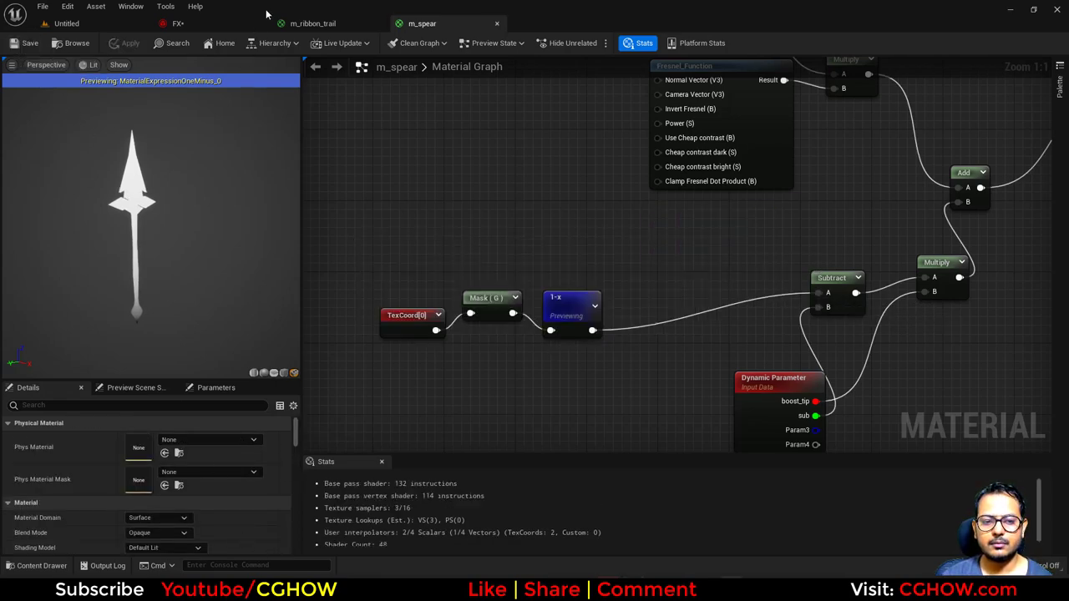
Step: In the FX system, isolate the spear emitter and open its Dynamic Material Parameters module
{"action": "left_click", "coordinate": [205, 25]}
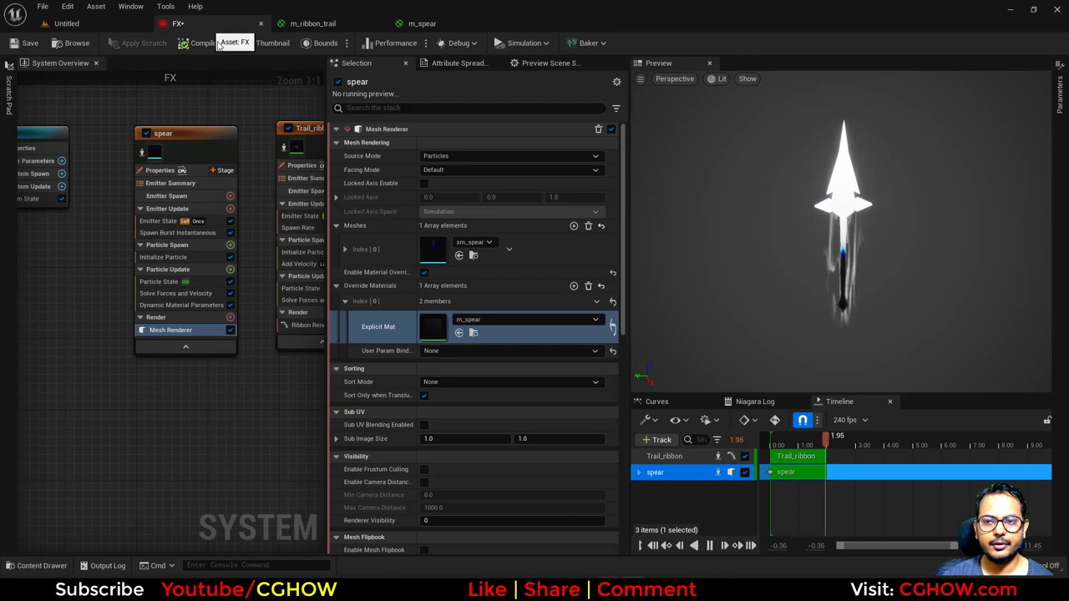
{"action": "left_click", "coordinate": [144, 152]}
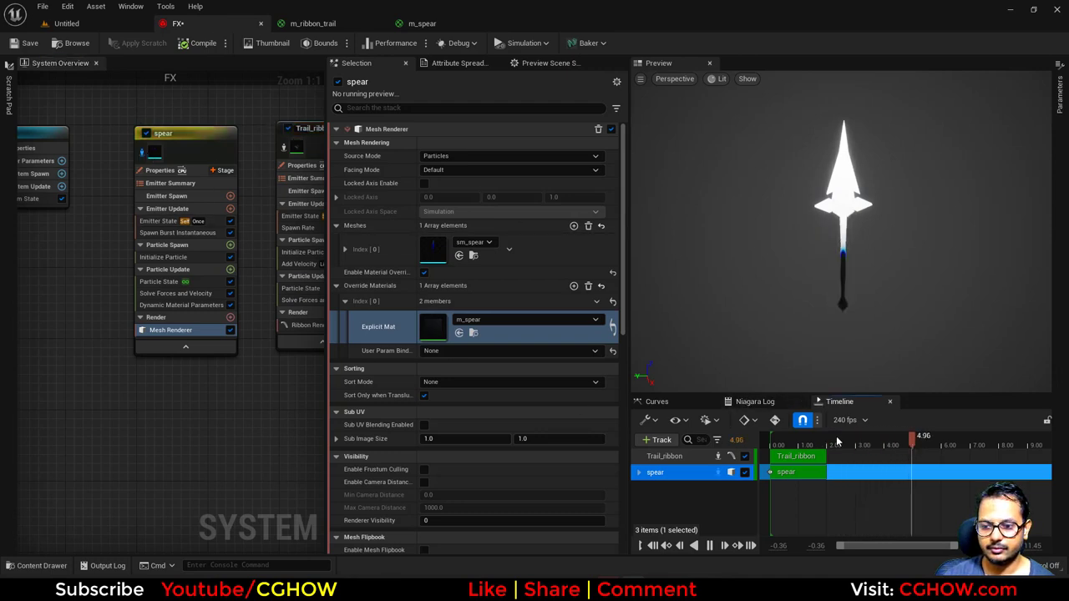
{"action": "left_click", "coordinate": [188, 306]}
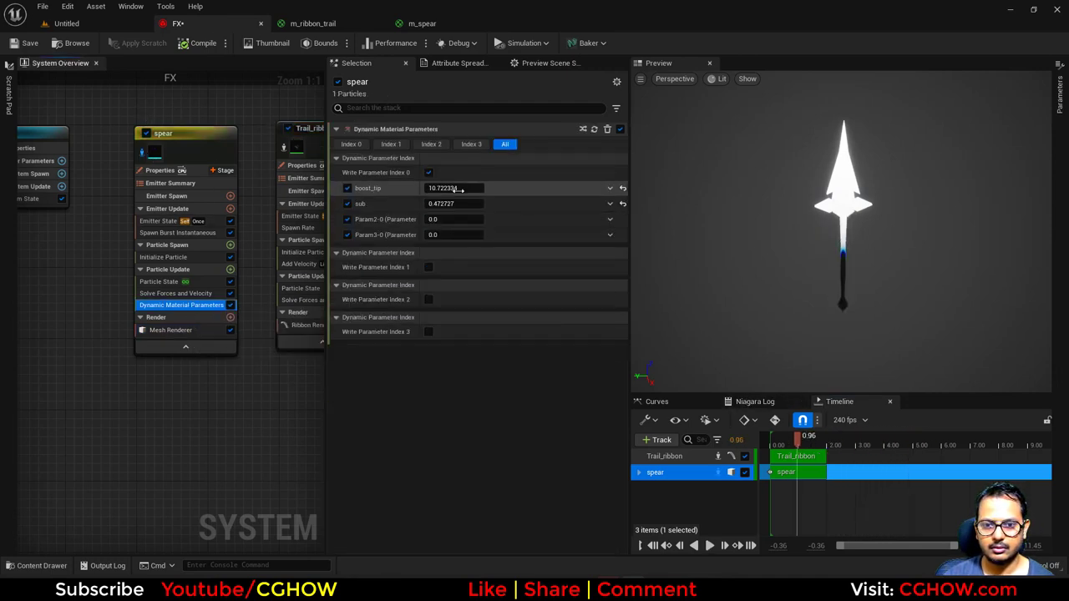
Step: Set the spear emitter's boost_tip to 5.0 and sub to about 0.79 in Dynamic Material Parameters
{"action": "left_click", "coordinate": [455, 189]}
{"action": "left_click", "coordinate": [454, 204]}
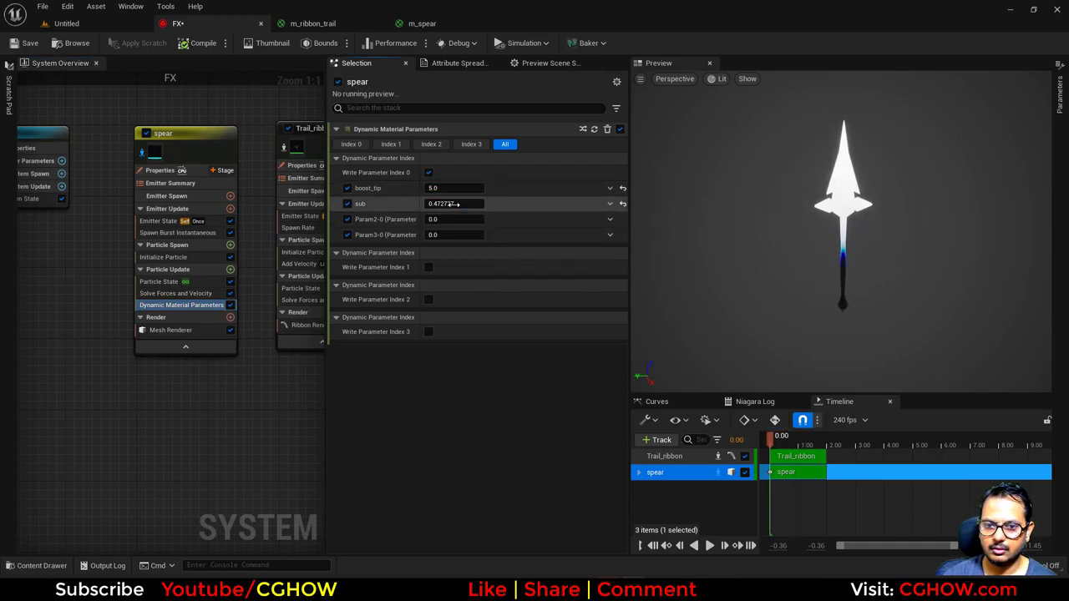
{"action": "mouse_move", "coordinate": [454, 204]}
{"action": "left_mouse_down"}
{"action": "mouse_move", "coordinate": [493, 203]}
{"action": "mouse_move", "coordinate": [465, 203]}
{"action": "left_mouse_up"}
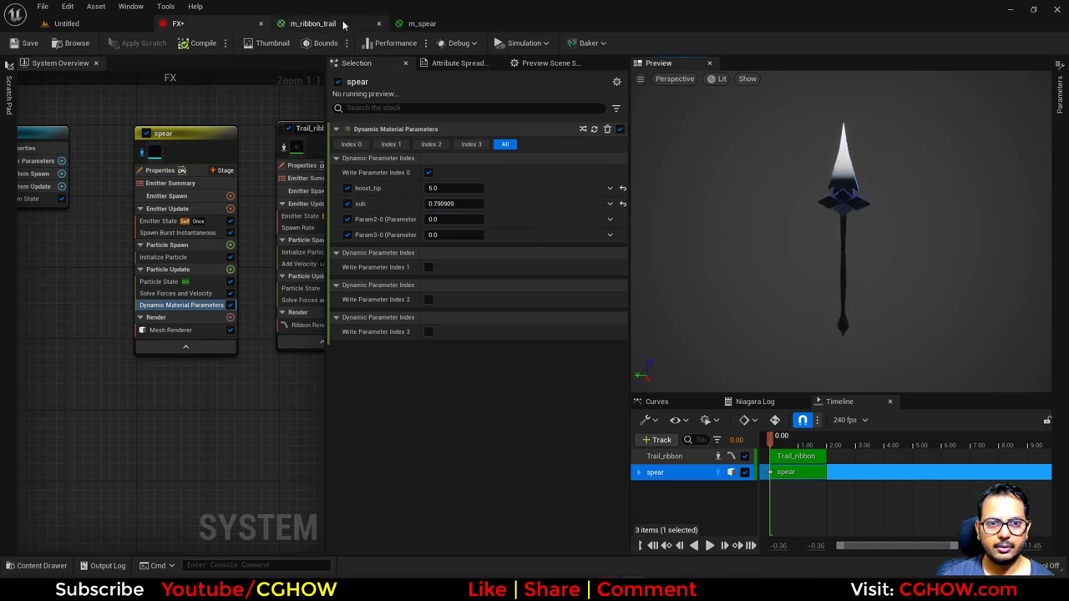
Step: Open the m_spear material and move its output node and the Add node away to free space in the graph
{"action": "left_click", "coordinate": [423, 24]}
{"action": "right_click_drag", "start_coordinate": [692, 303], "coordinate": [413, 301]}
{"action": "right_click_drag", "start_coordinate": [695, 258], "coordinate": [638, 329]}
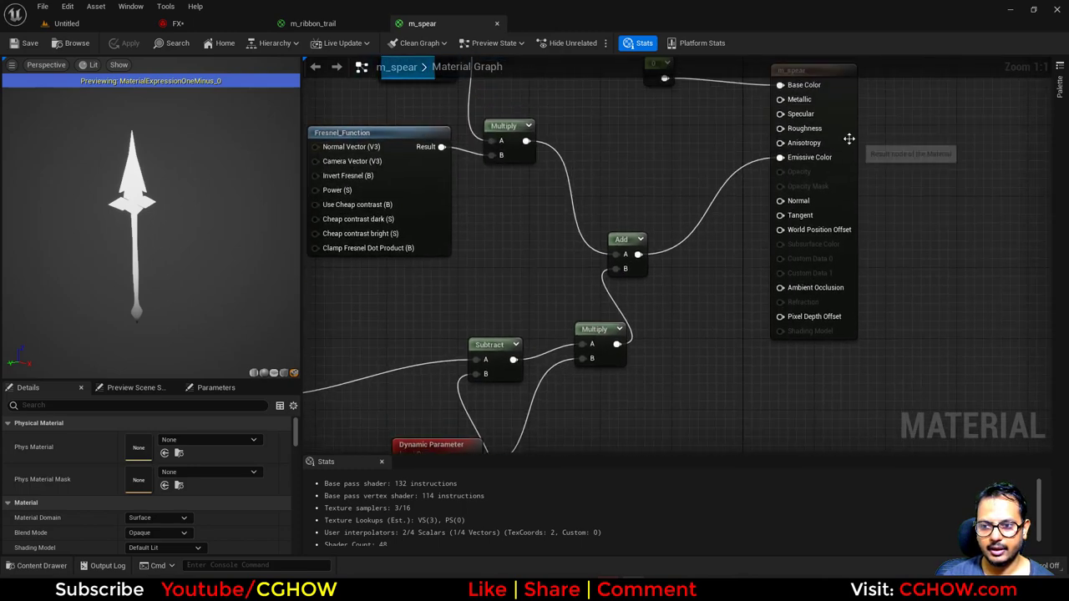
{"action": "left_click_drag", "start_coordinate": [849, 139], "coordinate": [990, 140]}
{"action": "right_click_drag", "start_coordinate": [671, 286], "coordinate": [645, 356]}
{"action": "left_click_drag", "start_coordinate": [611, 341], "coordinate": [693, 332]}
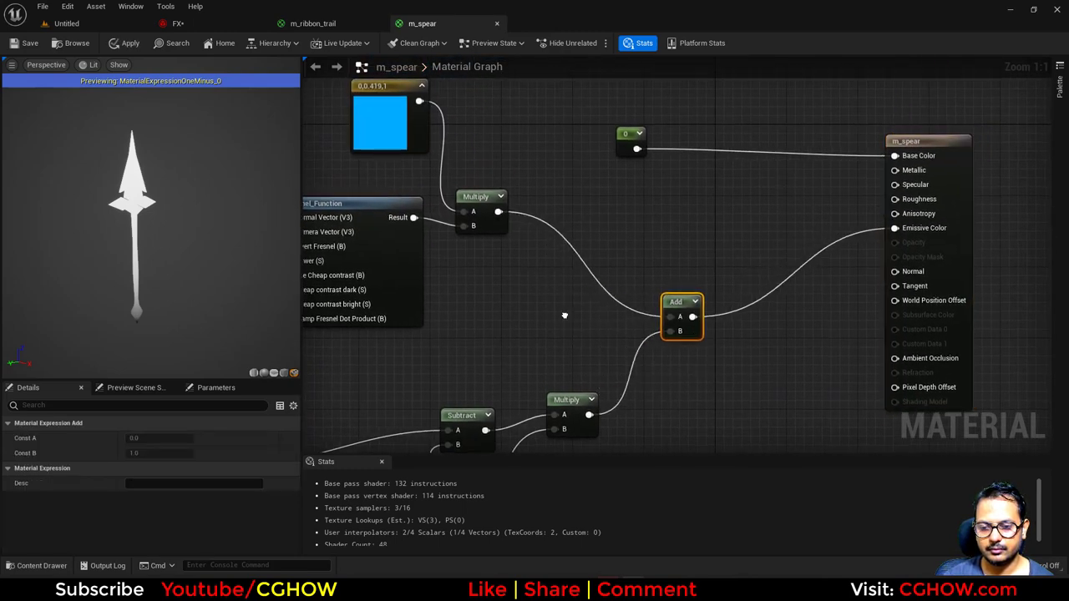
Step: Insert a Saturate node between the Fresnel colour Multiply and the Add node's A input
{"action": "right_click_drag", "start_coordinate": [566, 312], "coordinate": [582, 329]}
{"action": "right_click", "coordinate": [547, 274]}
{"action": "type", "text": "sat"}
{"action": "left_click", "coordinate": [588, 336]}
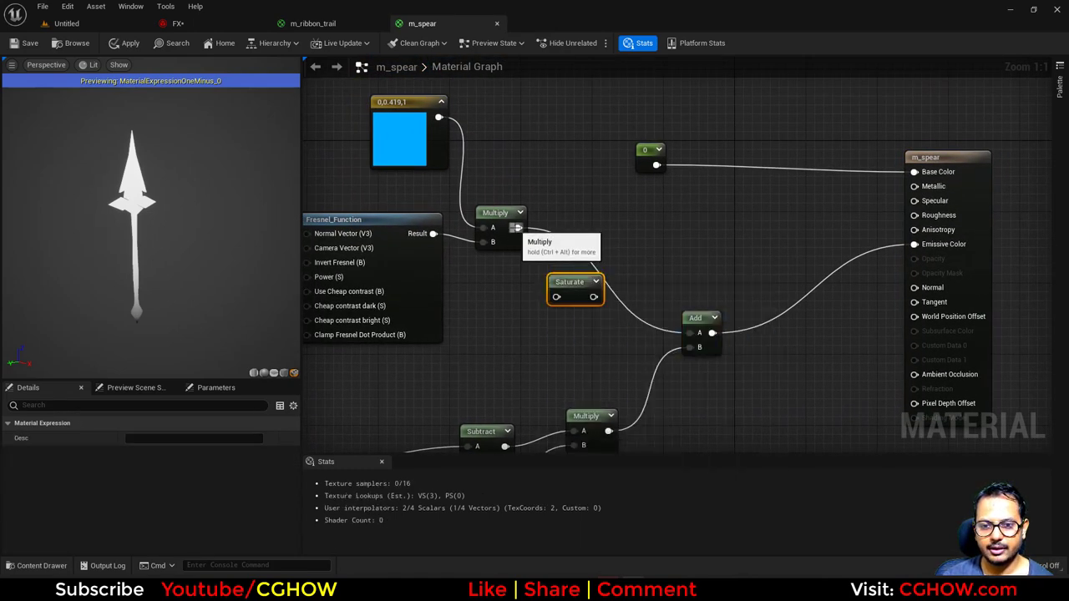
{"action": "left_click_drag", "start_coordinate": [518, 228], "coordinate": [687, 333]}
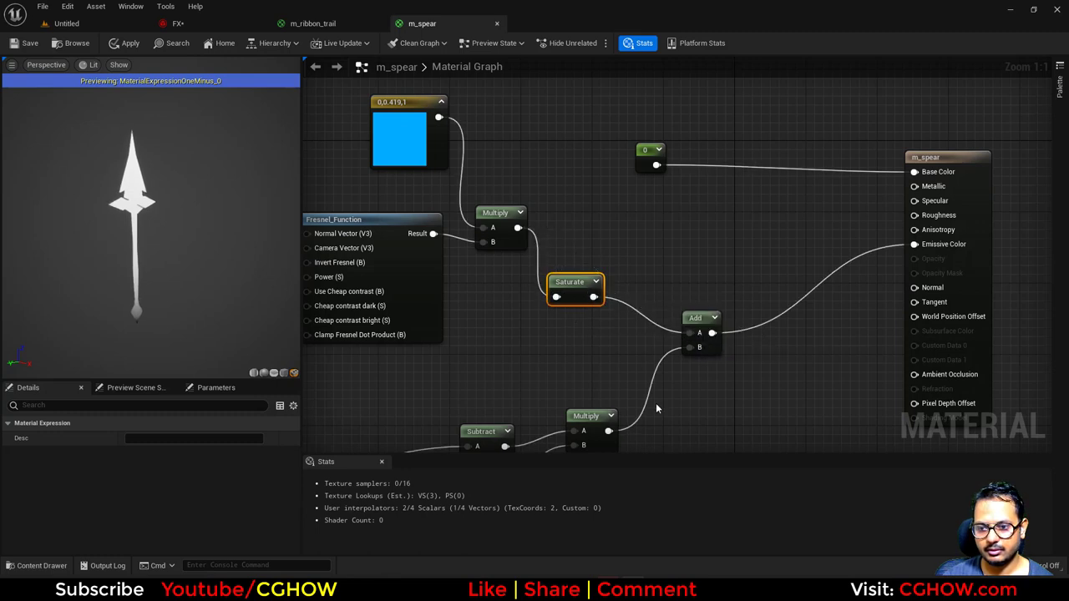
Step: Insert a Saturate node between the tip-gradient Multiply and the Add node's B input, and save m_spear
{"action": "right_click_drag", "start_coordinate": [655, 402], "coordinate": [641, 327]}
{"action": "left_click_drag", "start_coordinate": [594, 355], "coordinate": [678, 273]}
{"action": "type", "text": "sat"}
{"action": "key", "text": "Return"}
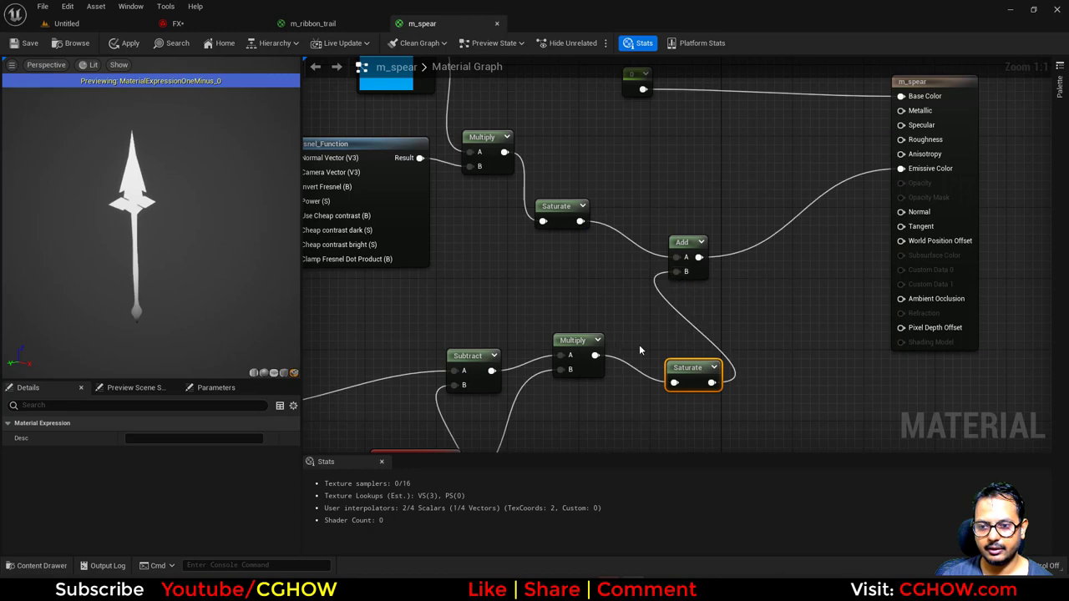
{"action": "right_click_drag", "start_coordinate": [640, 344], "coordinate": [727, 266]}
{"action": "scroll", "coordinate": [665, 355], "scroll_direction": "down", "scroll_amount": 1}
{"action": "right_click_drag", "start_coordinate": [641, 368], "coordinate": [656, 329]}
{"action": "right_click_drag", "start_coordinate": [637, 221], "coordinate": [606, 337]}
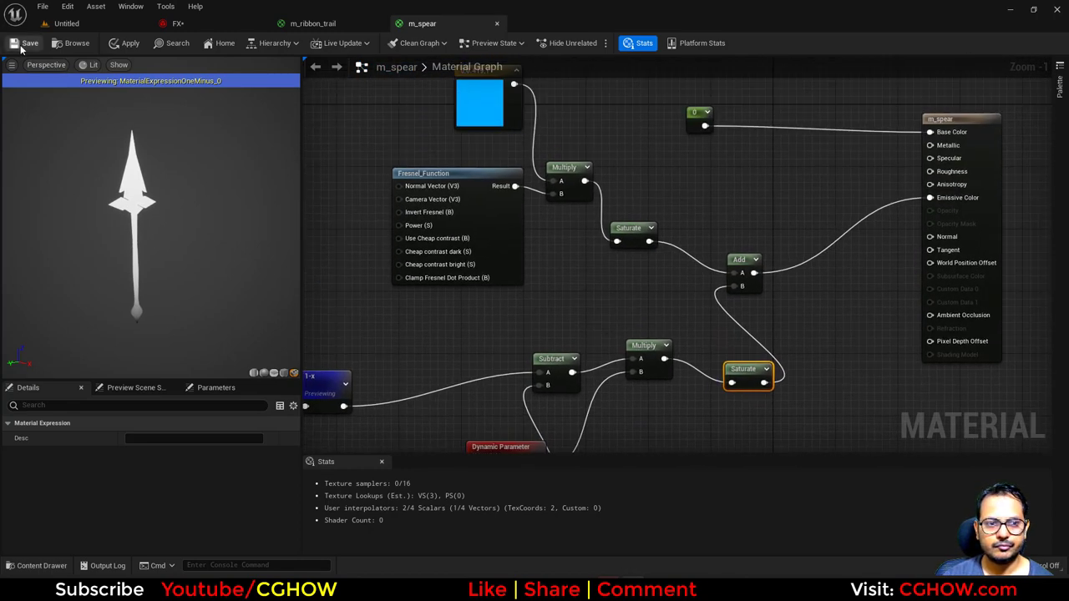
{"action": "left_click", "coordinate": [25, 43]}
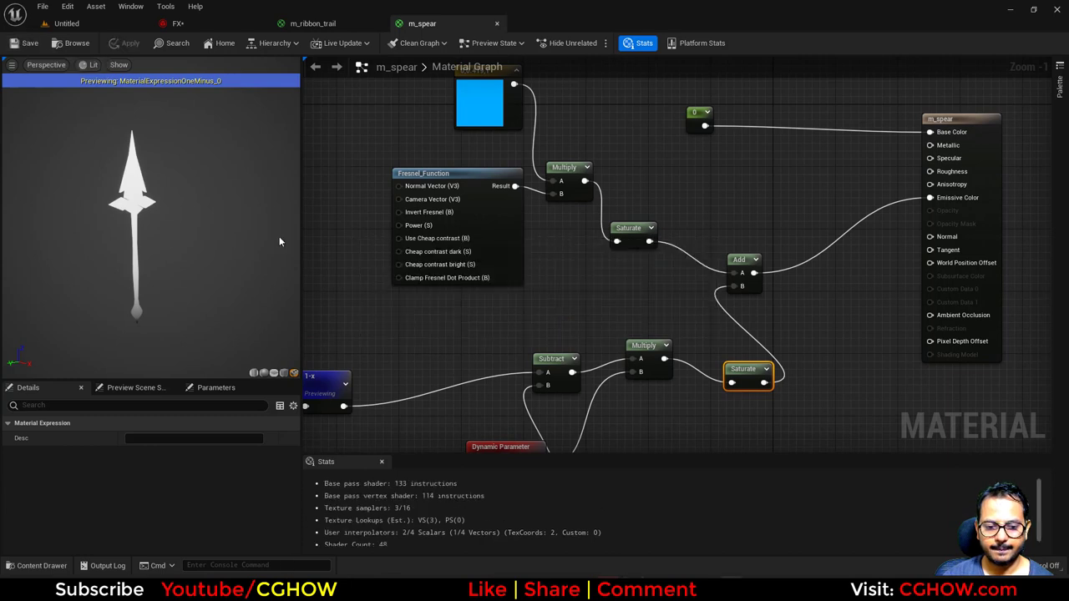
Step: In the FX system, set the spear emitter's boost_tip to about 0.787 and sub to 0.5
{"action": "left_click", "coordinate": [203, 24]}
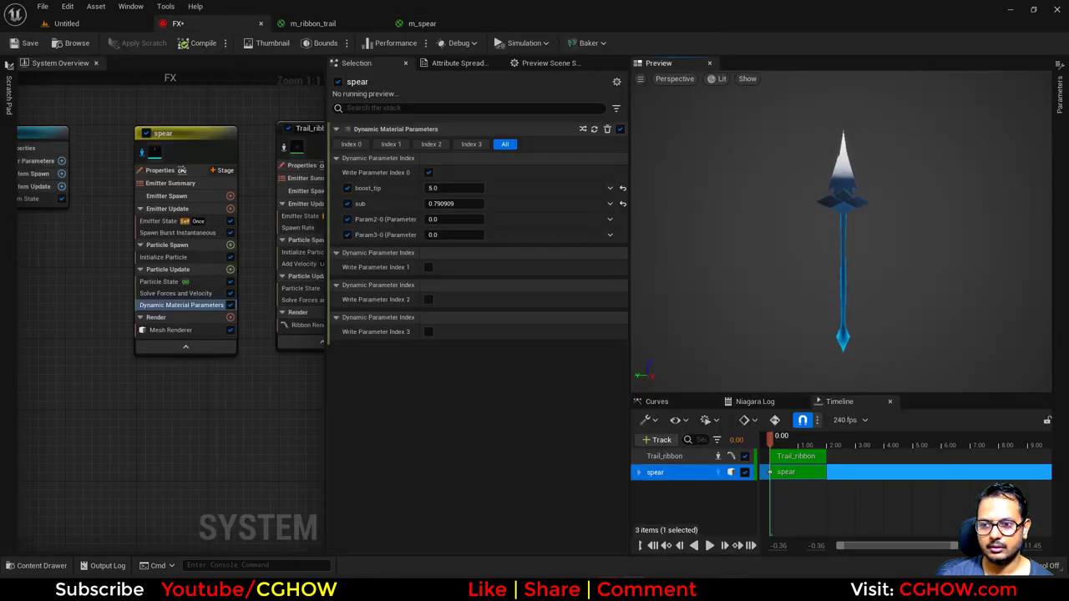
{"action": "left_click", "coordinate": [478, 205]}
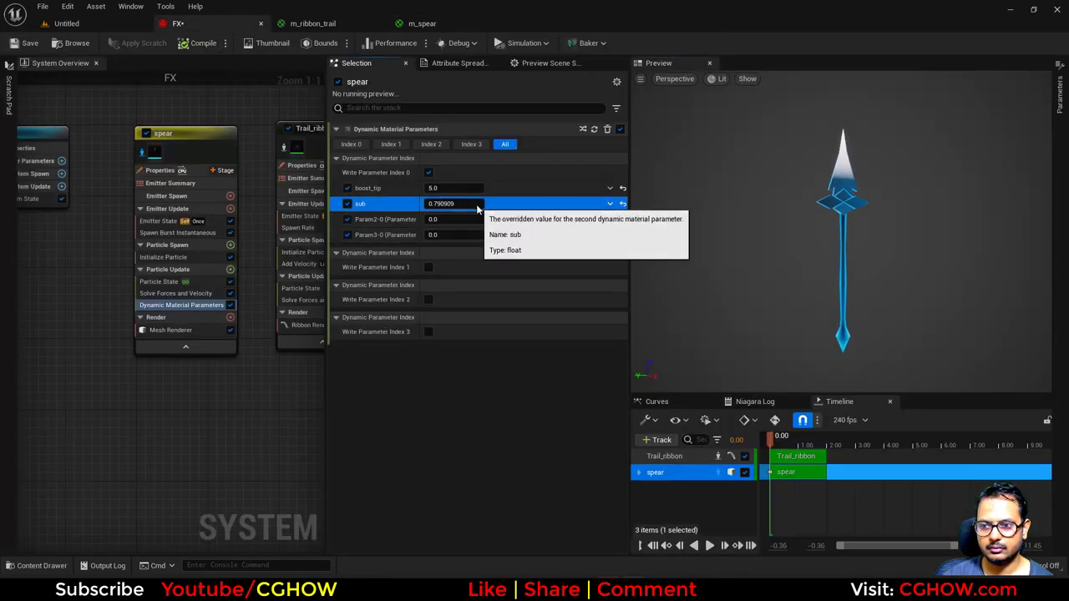
{"action": "left_click_drag", "start_coordinate": [478, 205], "coordinate": [434, 188]}
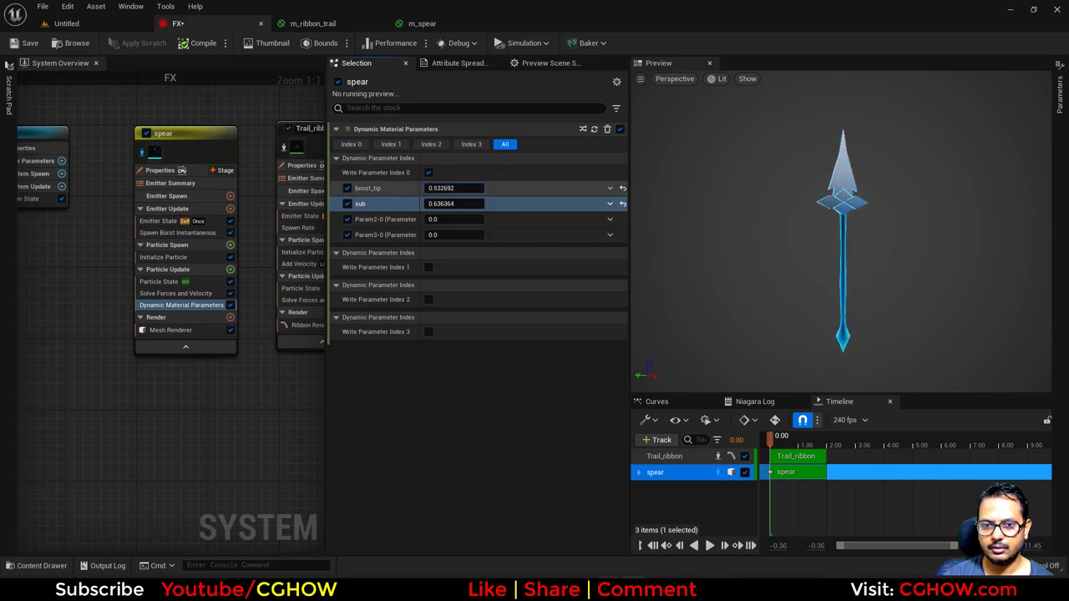
{"action": "left_click_drag", "start_coordinate": [447, 189], "coordinate": [432, 205]}
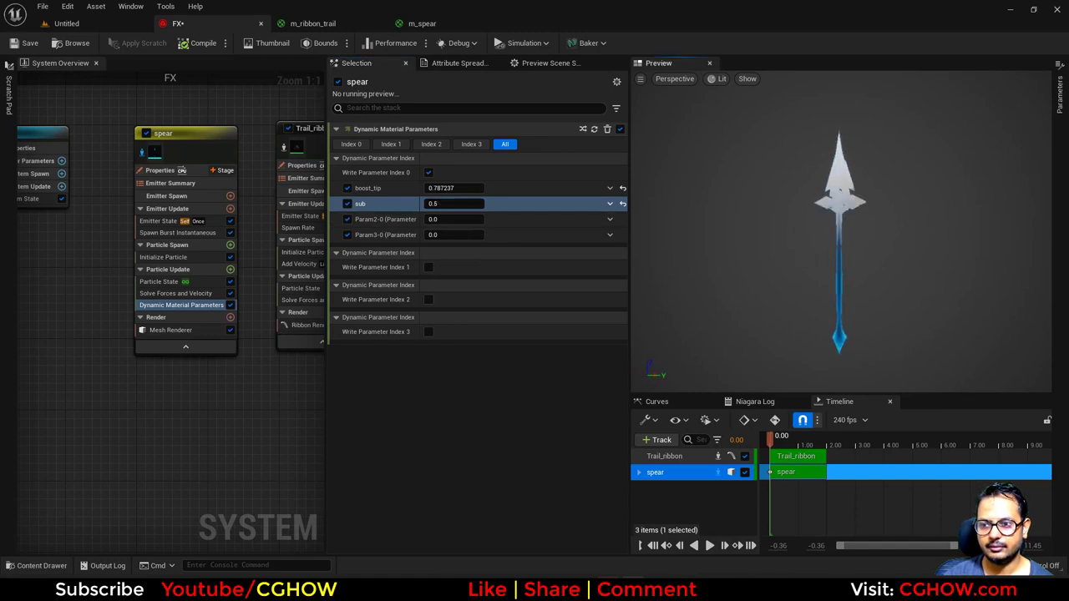
Step: Stop isolating the spear emitter so the trail plays with it, and check the spear reference artwork on ArtStation
{"action": "left_click", "coordinate": [141, 155]}
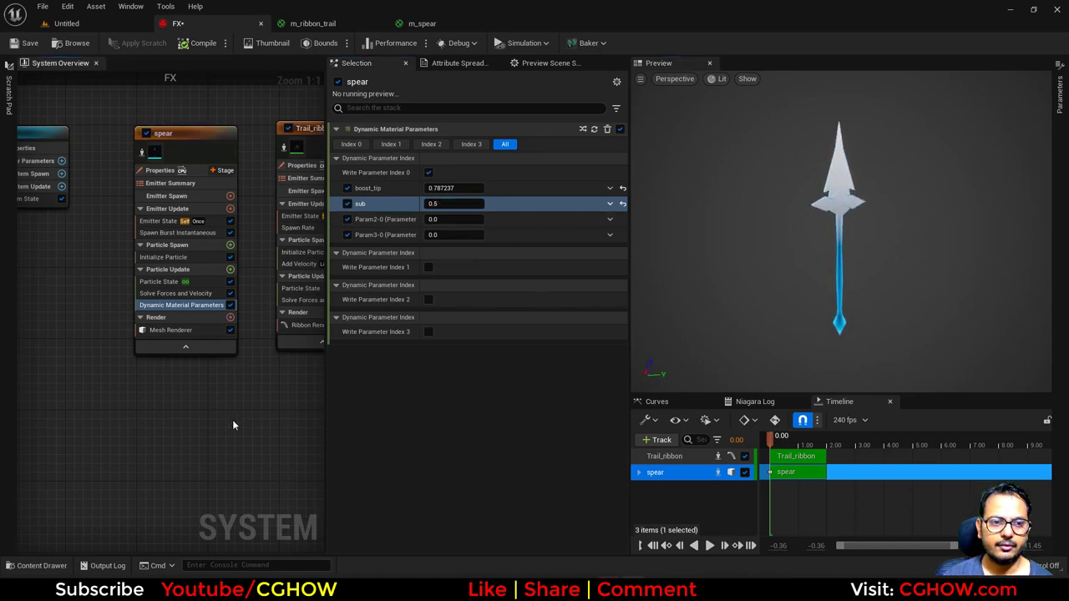
{"action": "right_click_drag", "start_coordinate": [234, 424], "coordinate": [99, 414]}
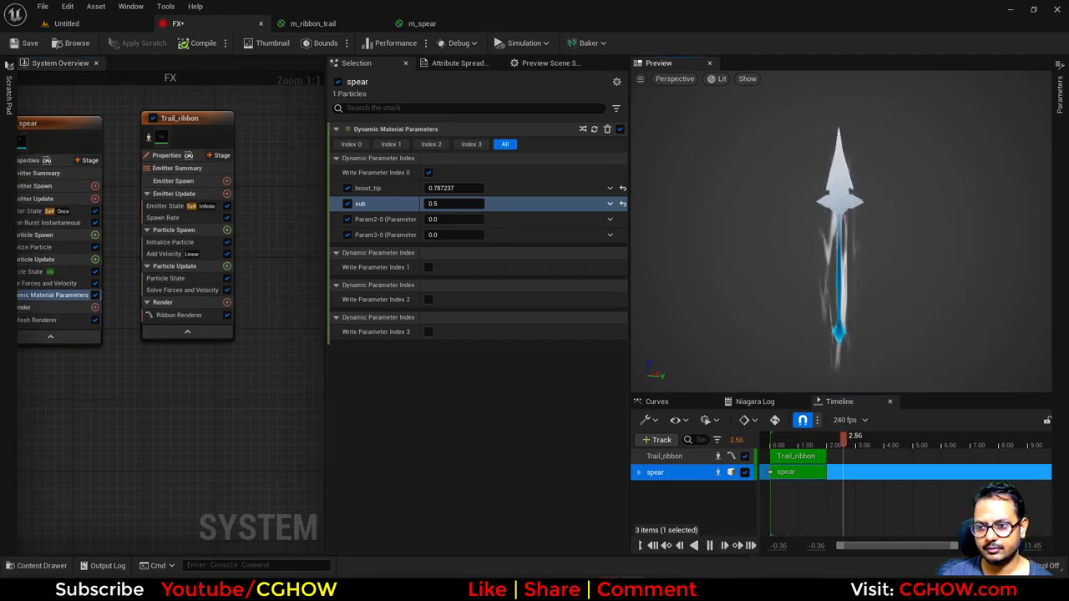
{"action": "left_click", "coordinate": [539, 588]}
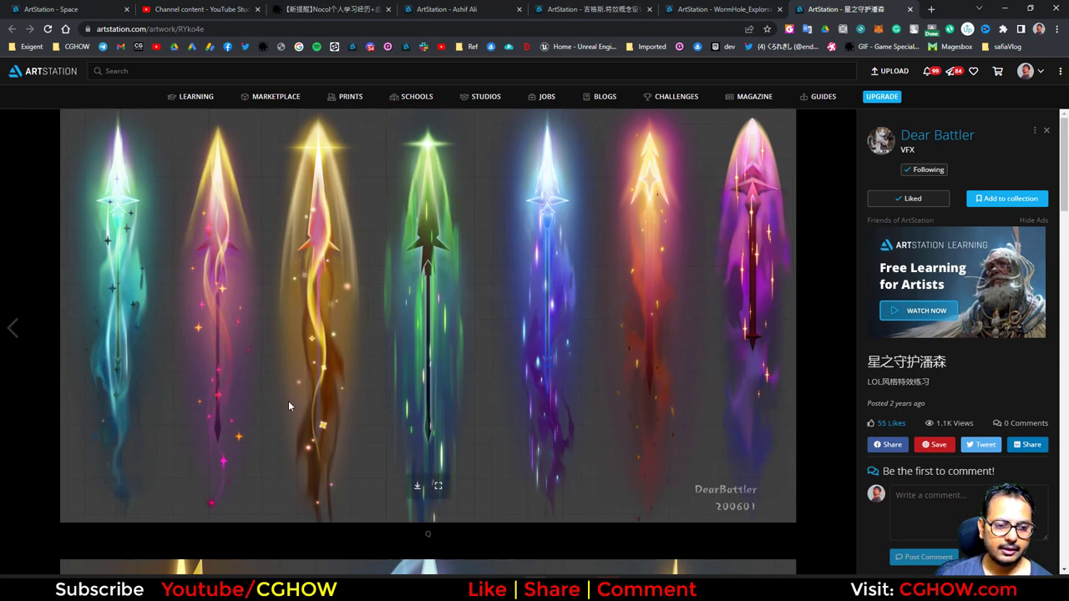
{"action": "left_click", "coordinate": [1003, 8]}
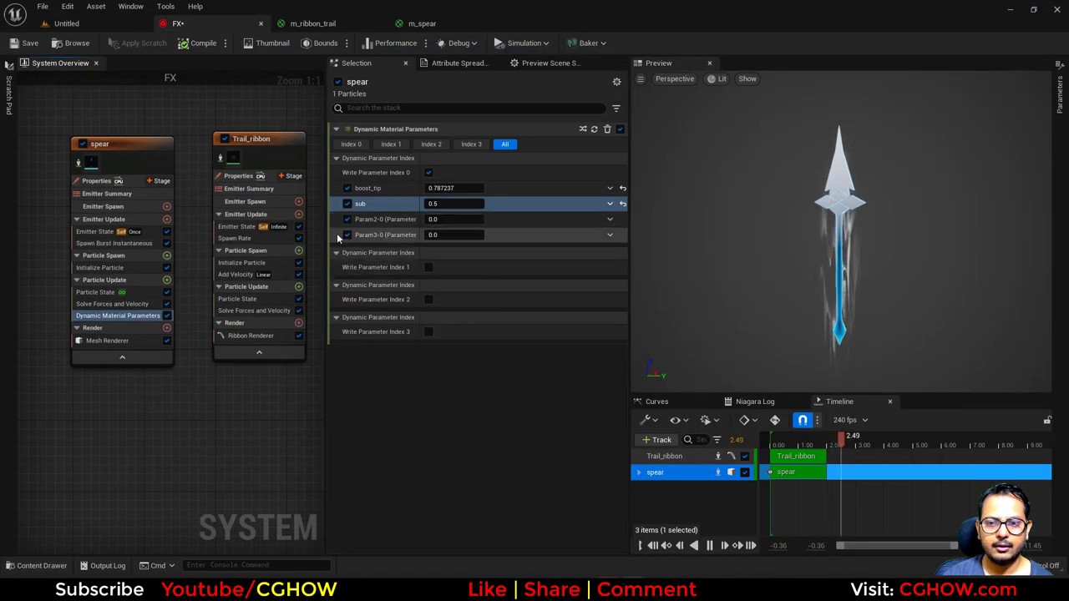
Step: Set the Trail_ribbon particle colour to blue (R 0.0, G 0.433564, B 1.0) with an alpha of about 124.04
{"action": "left_click", "coordinate": [240, 262]}
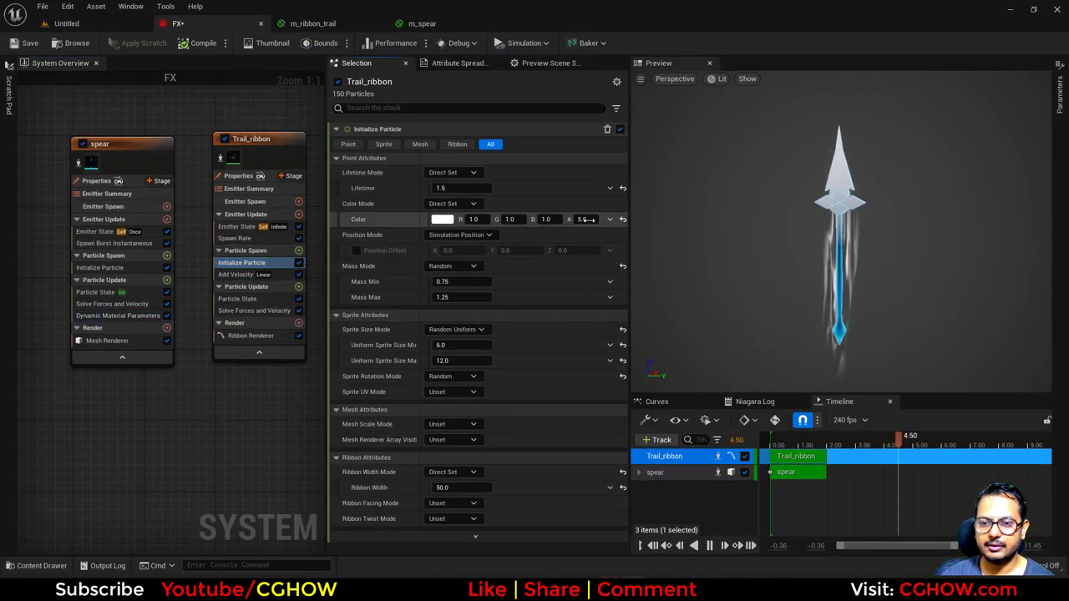
{"action": "left_click_drag", "start_coordinate": [584, 219], "coordinate": [595, 223]}
{"action": "right_click_drag", "start_coordinate": [195, 457], "coordinate": [142, 458]}
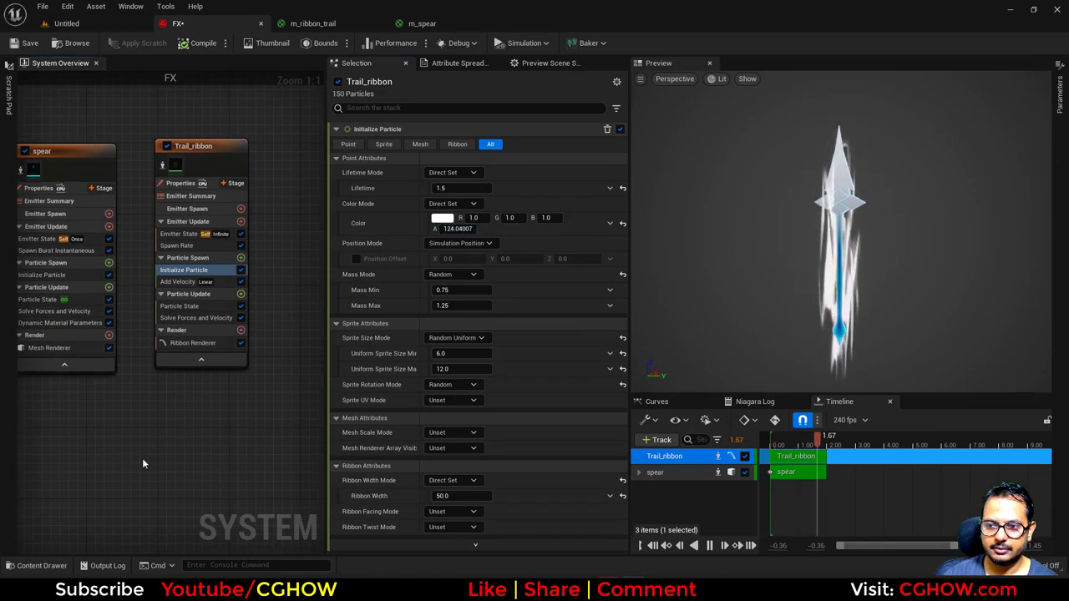
{"action": "left_click", "coordinate": [442, 219]}
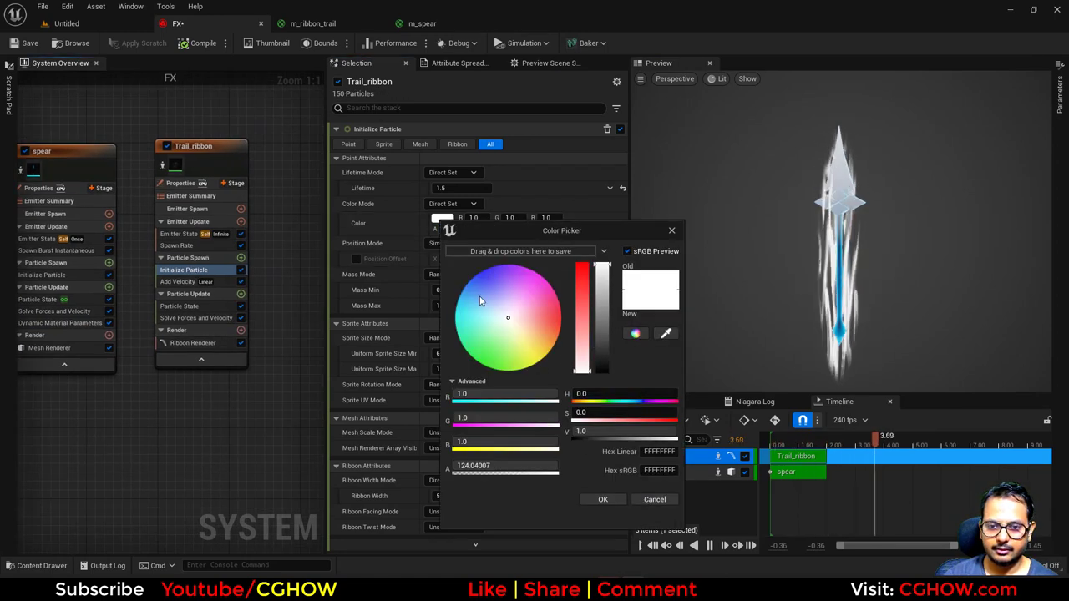
{"action": "left_click", "coordinate": [461, 288]}
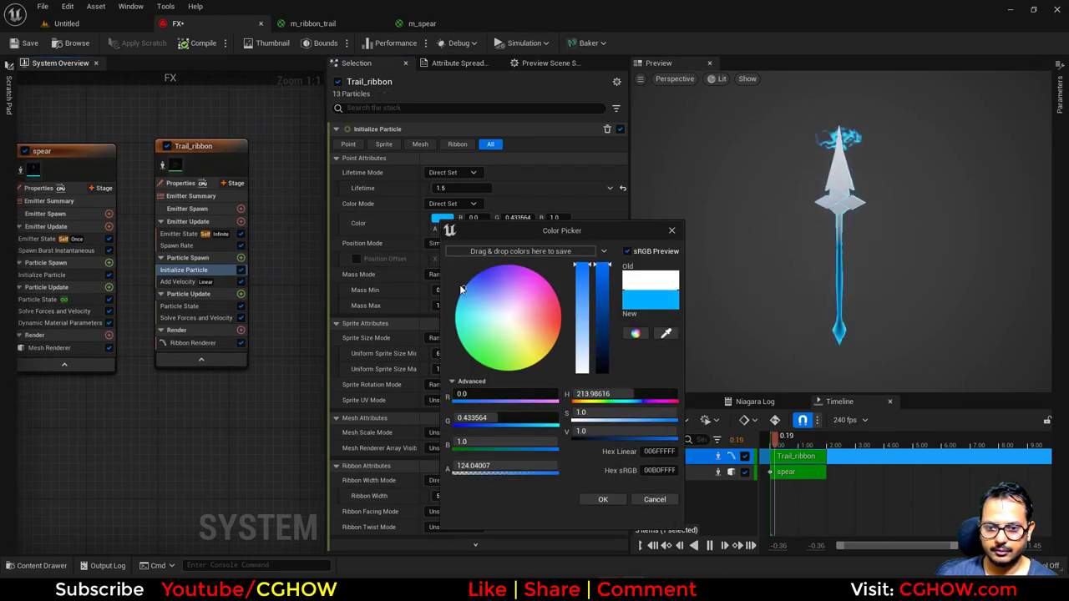
{"action": "left_click", "coordinate": [604, 498]}
{"action": "left_click_drag", "start_coordinate": [710, 195], "coordinate": [592, 197]}
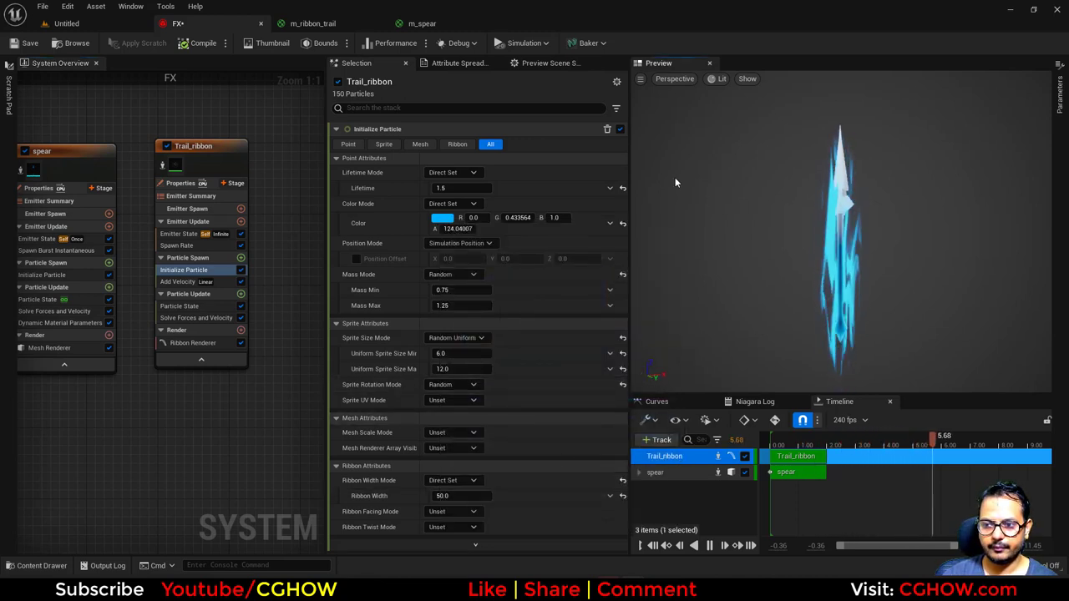
Step: In the m_ribbon_trail material, set the main noise TexCoord's UTiling to 0.2 and VTiling to 0.5
{"action": "left_click", "coordinate": [430, 24]}
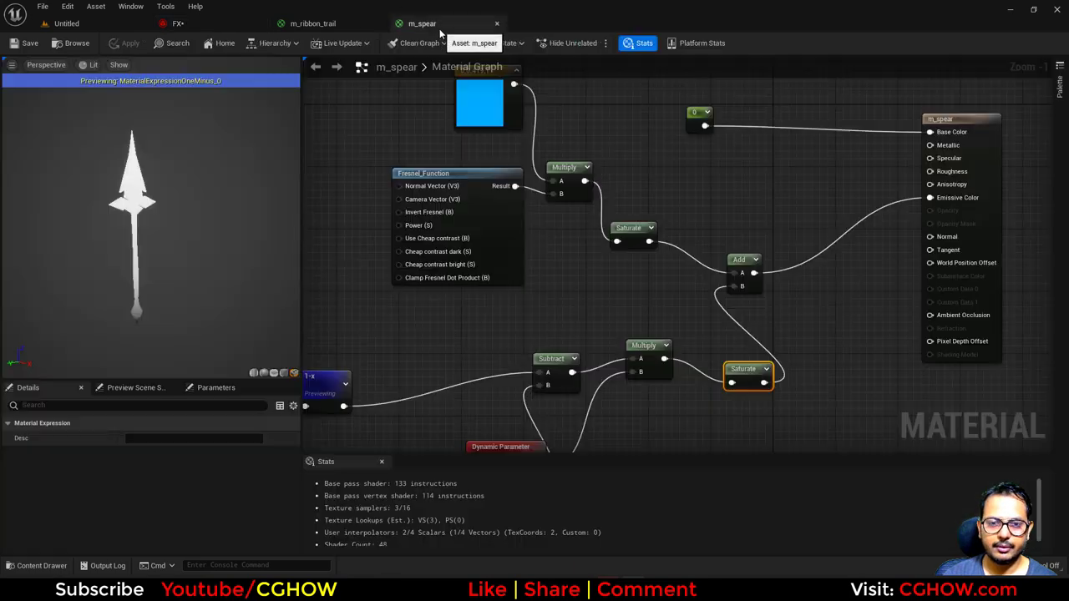
{"action": "left_click", "coordinate": [312, 23]}
{"action": "right_click_drag", "start_coordinate": [472, 126], "coordinate": [570, 175]}
{"action": "left_click", "coordinate": [545, 147]}
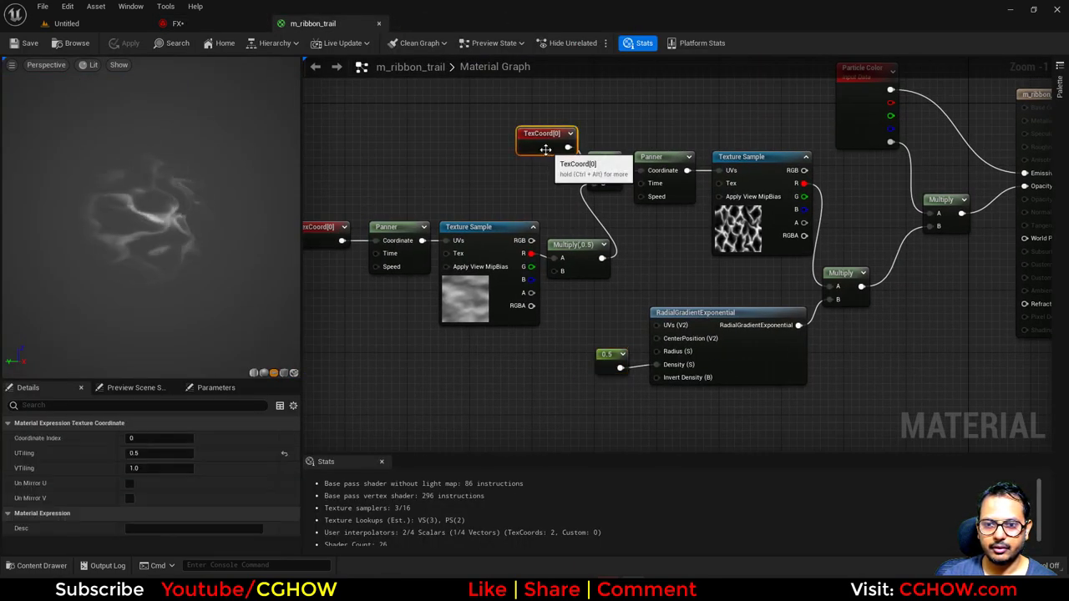
{"action": "left_click", "coordinate": [148, 468]}
{"action": "type", "text": "0.5"}
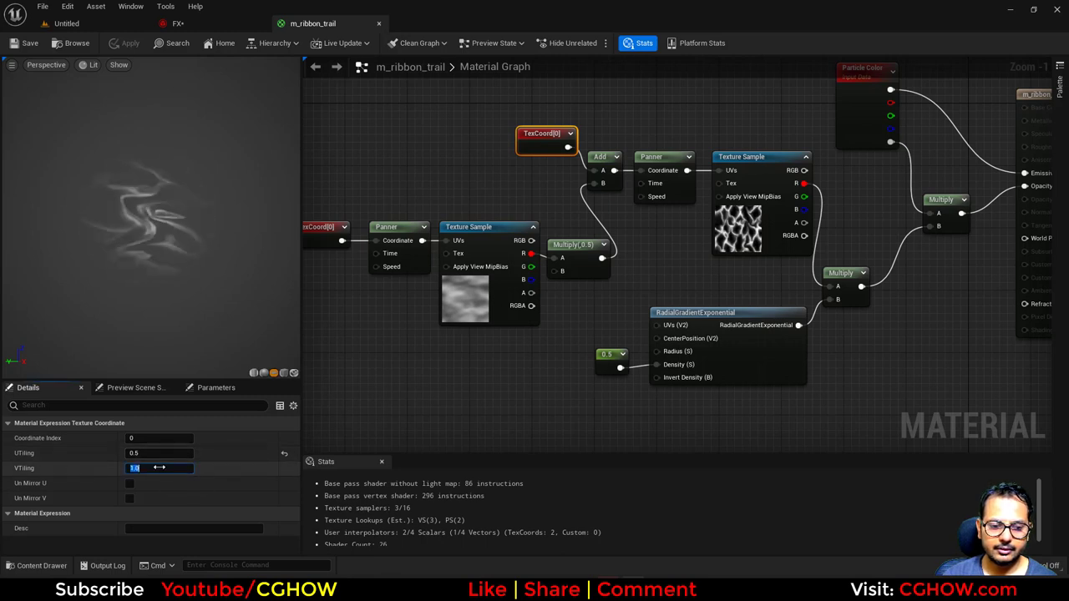
{"action": "key", "text": "Return"}
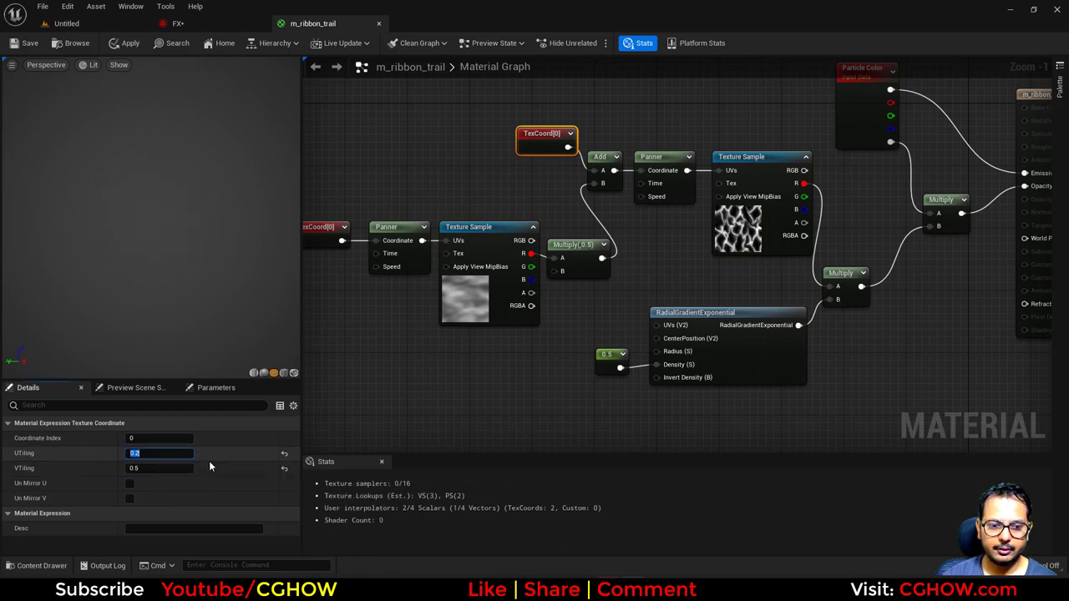
{"action": "key", "text": "Return"}
Step: Set Const B of the distortion Multiply node to 0.2
{"action": "right_click_drag", "start_coordinate": [656, 306], "coordinate": [603, 347]}
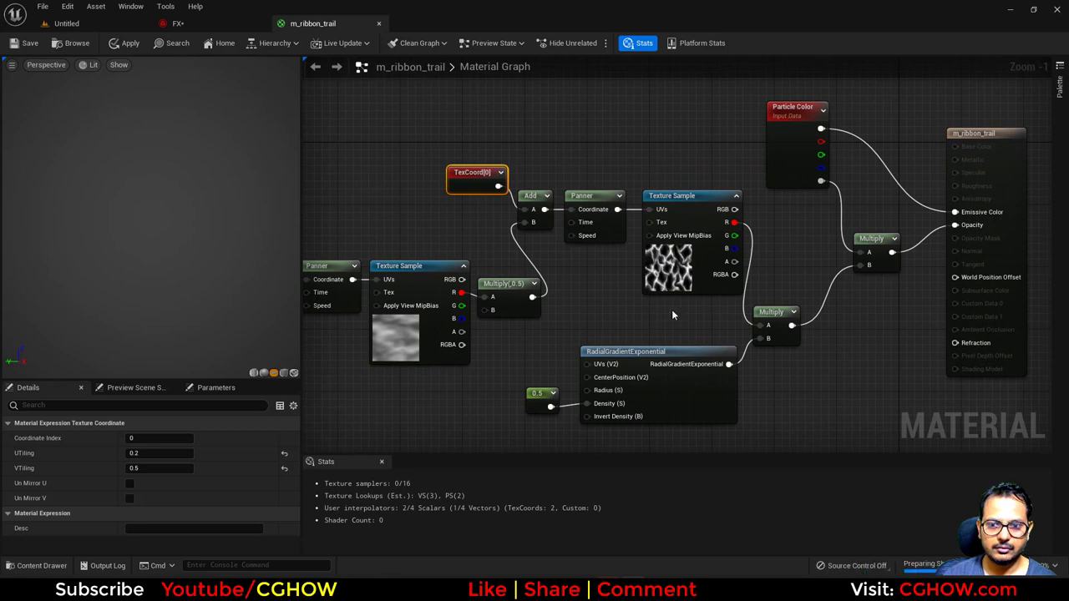
{"action": "right_click_drag", "start_coordinate": [671, 314], "coordinate": [531, 383]}
{"action": "left_click", "coordinate": [960, 185]}
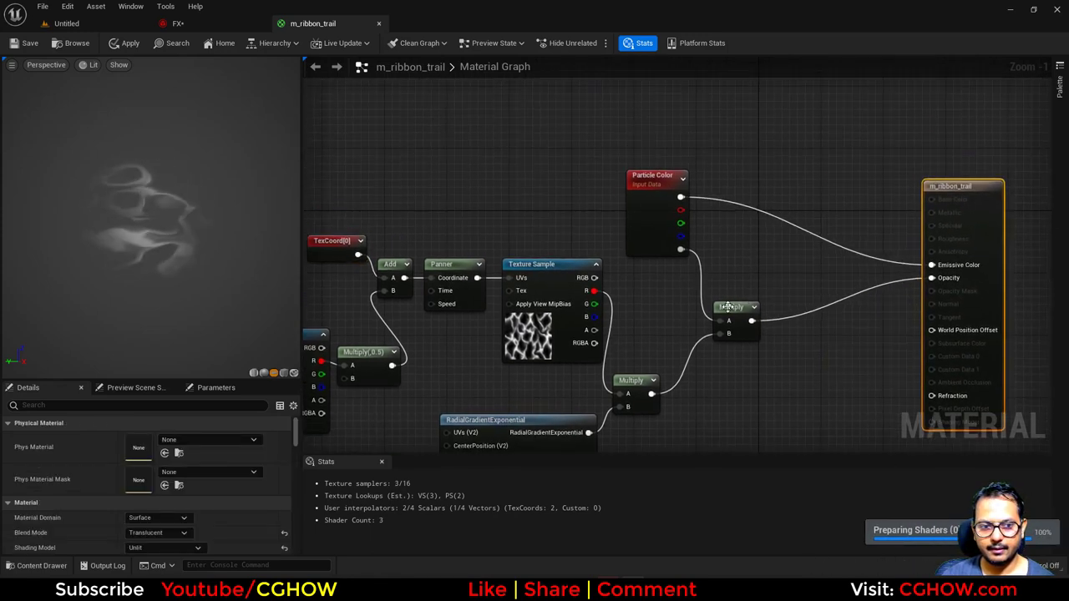
{"action": "right_click_drag", "start_coordinate": [416, 365], "coordinate": [594, 312]}
{"action": "left_click", "coordinate": [556, 324]}
{"action": "left_click", "coordinate": [148, 454]}
{"action": "type", "text": ".2"}
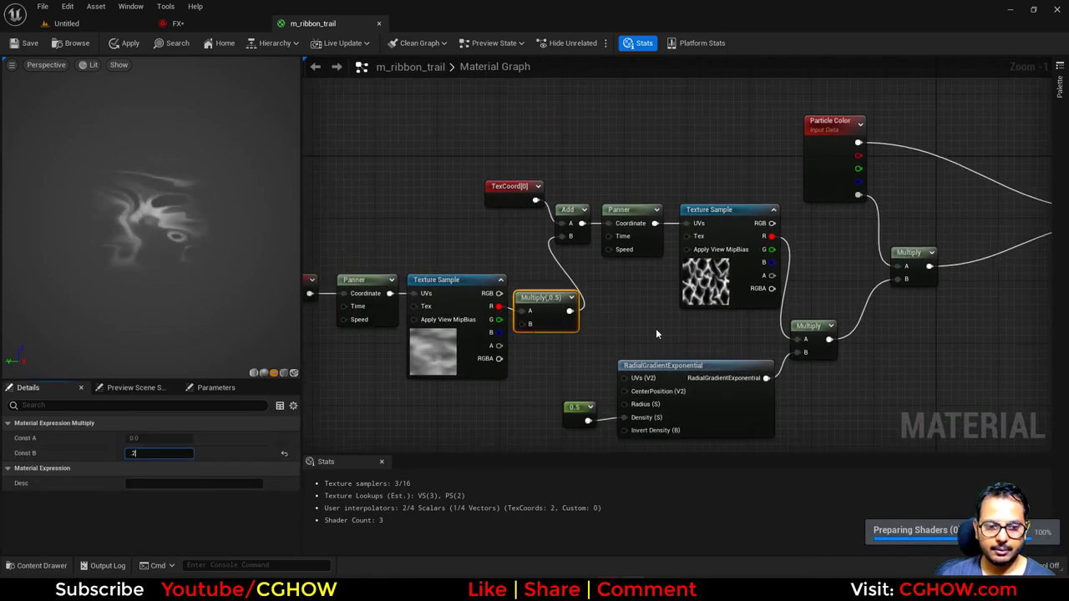
{"action": "key", "text": "Return"}
Step: Add a Multiply node combining the Particle Color RGB with the masked noise and connect it to Emissive Color
{"action": "right_click_drag", "start_coordinate": [827, 240], "coordinate": [665, 265]}
{"action": "right_click_drag", "start_coordinate": [712, 235], "coordinate": [643, 290]}
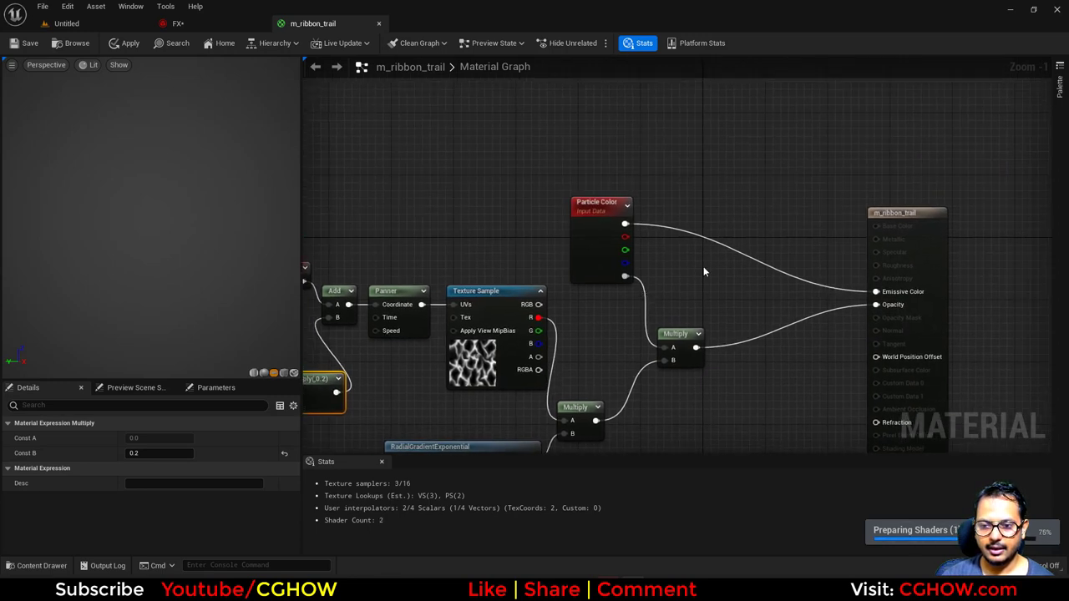
{"action": "left_click", "coordinate": [704, 271]}
{"action": "key", "text": "m"}
{"action": "left_click", "coordinate": [684, 261]}
{"action": "left_click_drag", "start_coordinate": [596, 421], "coordinate": [626, 224]}
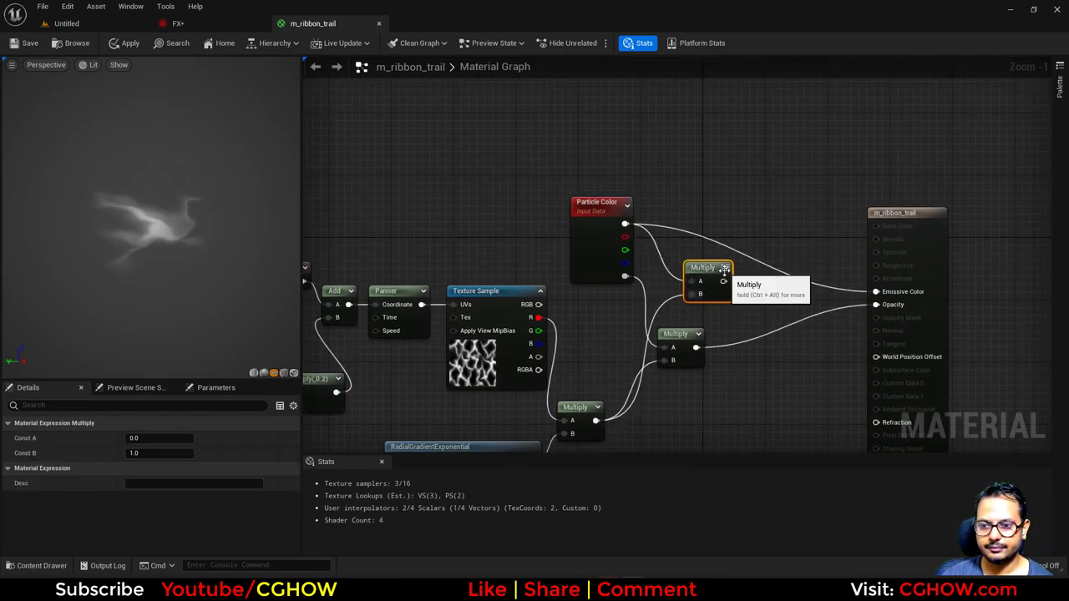
{"action": "mouse_move", "coordinate": [723, 280]}
{"action": "left_mouse_down"}
{"action": "mouse_move", "coordinate": [876, 294]}
{"action": "mouse_move", "coordinate": [716, 291]}
{"action": "left_mouse_up"}
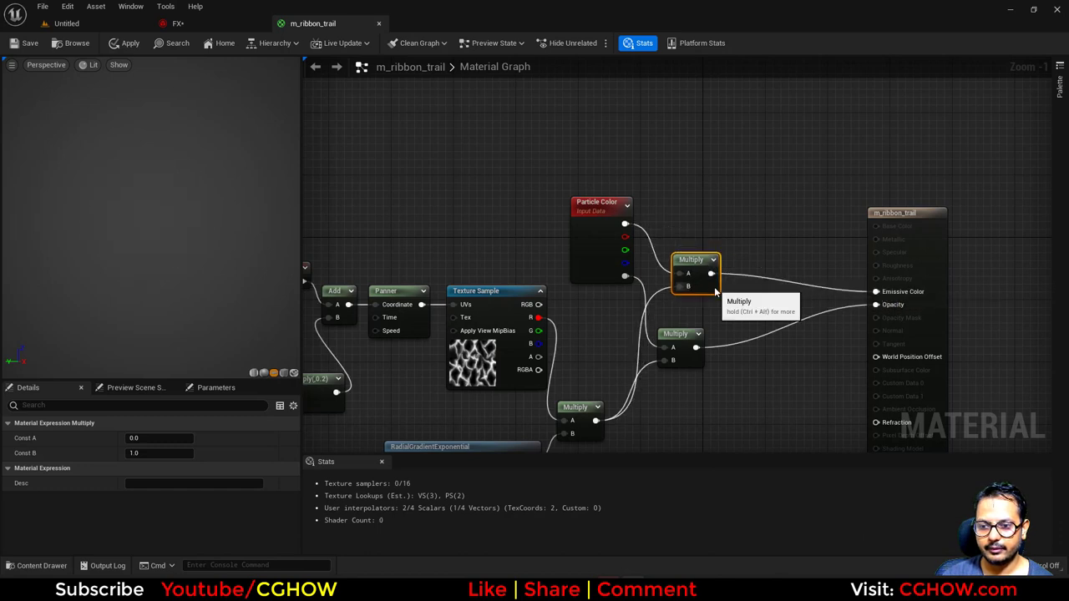
Step: Tidy the positions of the emissive and opacity Multiply nodes, save m_ribbon_trail and return to the FX system
{"action": "left_click_drag", "start_coordinate": [689, 355], "coordinate": [728, 360]}
{"action": "left_click_drag", "start_coordinate": [704, 288], "coordinate": [720, 297]}
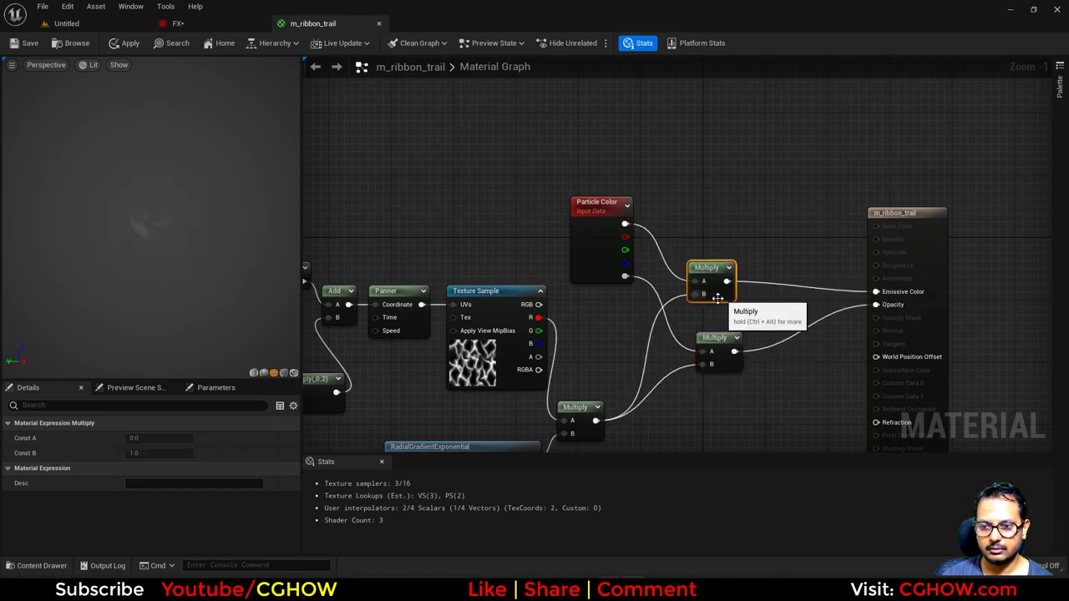
{"action": "right_click_drag", "start_coordinate": [646, 316], "coordinate": [684, 258]}
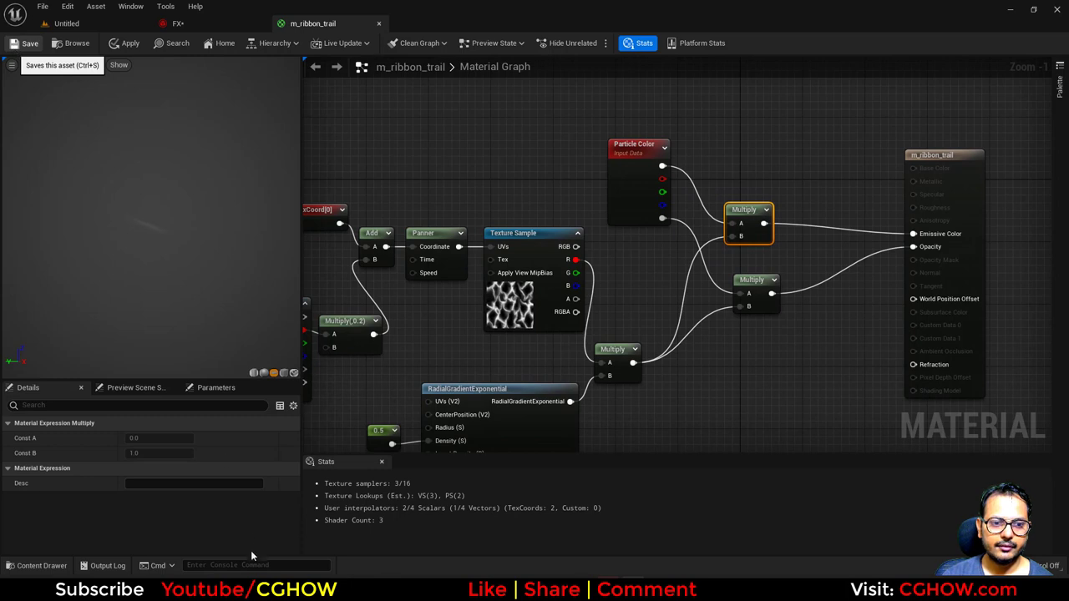
{"action": "key", "text": "ctrl+s"}
{"action": "left_click", "coordinate": [178, 23]}
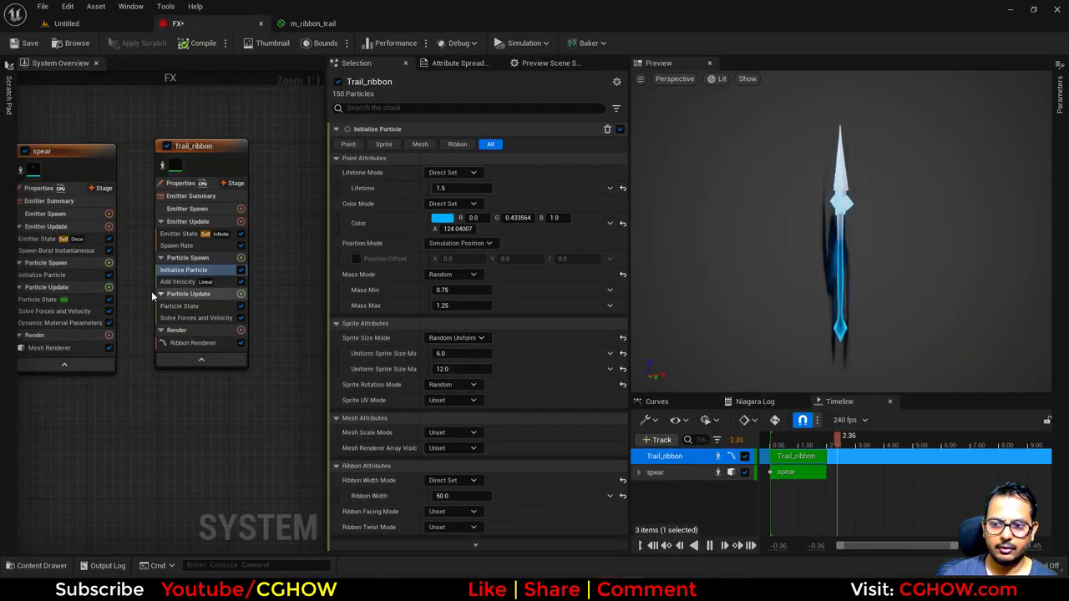
Step: Lower the alpha of Trail_ribbon's Initialize Particle color to about 13.37
{"action": "left_click_drag", "start_coordinate": [470, 230], "coordinate": [477, 234]}
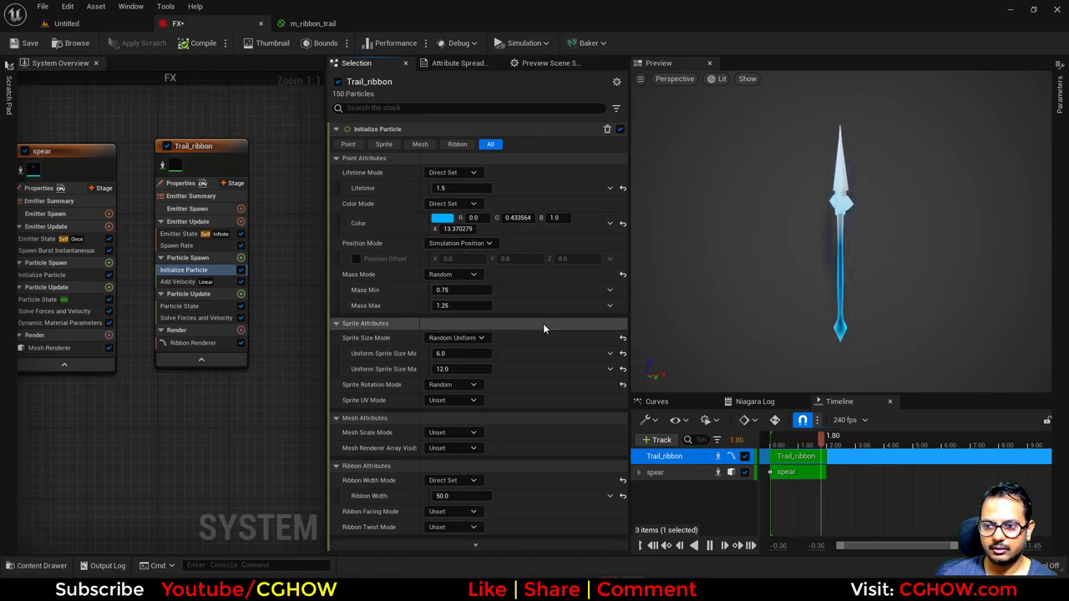
Step: In m_ribbon_trail, replace the main noise Texture Sample's texture with T_Noise_Aura_Blur_01
{"action": "left_click", "coordinate": [318, 25]}
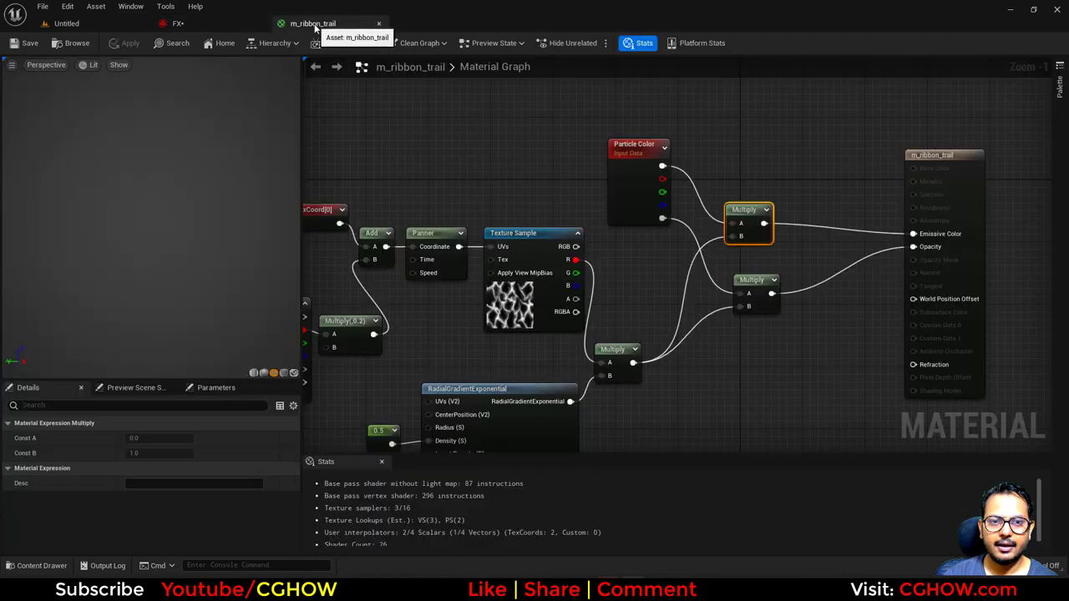
{"action": "right_click_drag", "start_coordinate": [518, 293], "coordinate": [591, 234]}
{"action": "left_click", "coordinate": [577, 255]}
{"action": "scroll", "coordinate": [211, 501], "scroll_direction": "down", "scroll_amount": 2}
{"action": "left_click", "coordinate": [197, 471]}
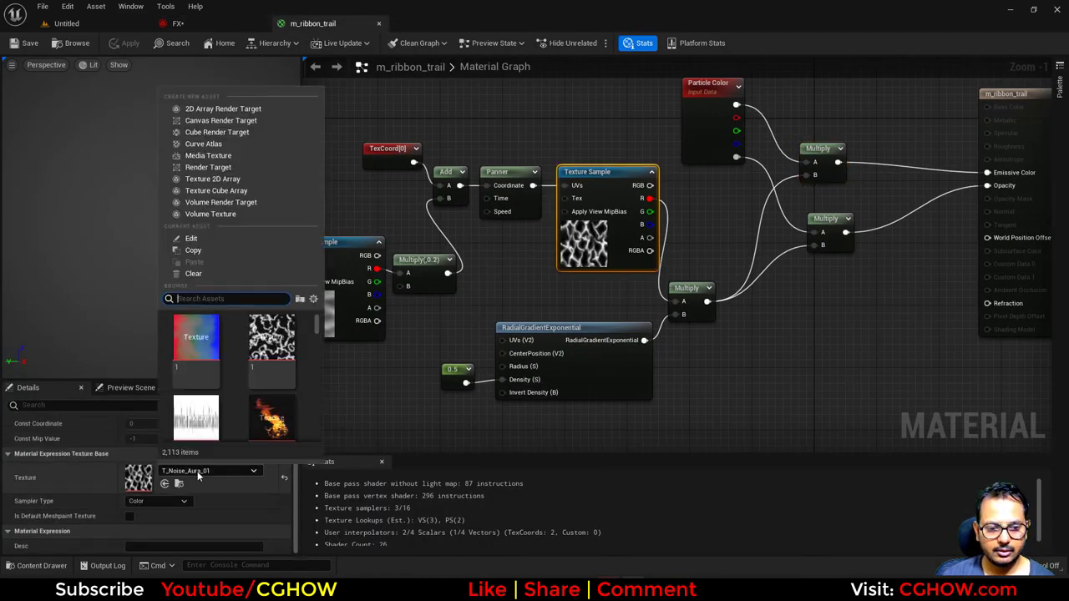
{"action": "type", "text": "aura"}
{"action": "scroll", "coordinate": [250, 391], "scroll_direction": "down", "scroll_amount": 5}
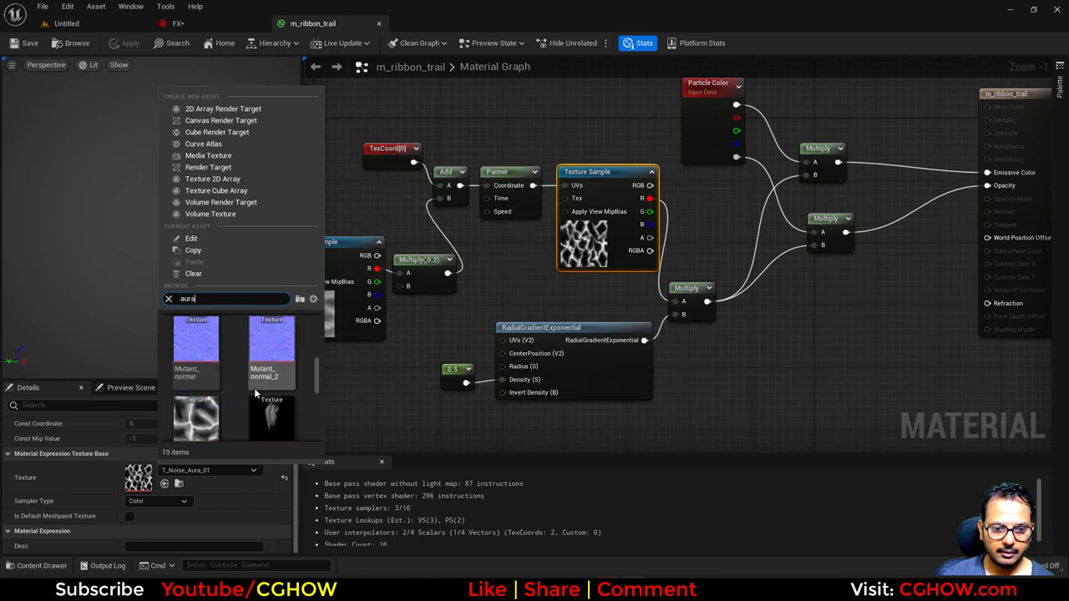
{"action": "left_click", "coordinate": [265, 365]}
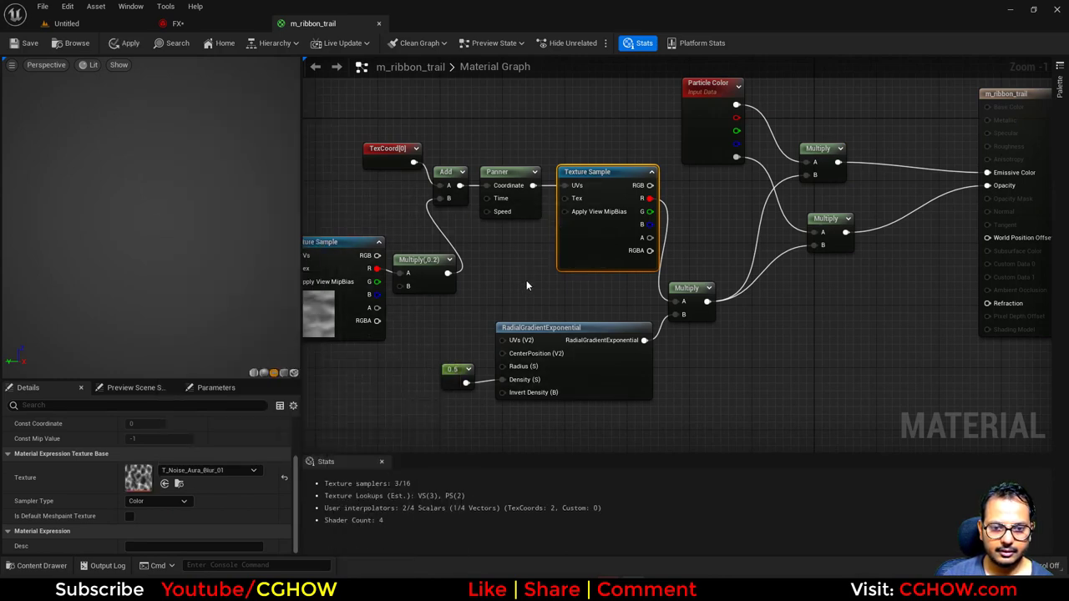
Step: Move the main noise TexCoord away from the Add node and set its UTiling and VTiling to 1
{"action": "right_click_drag", "start_coordinate": [527, 279], "coordinate": [679, 306]}
{"action": "left_click_drag", "start_coordinate": [571, 207], "coordinate": [452, 209]}
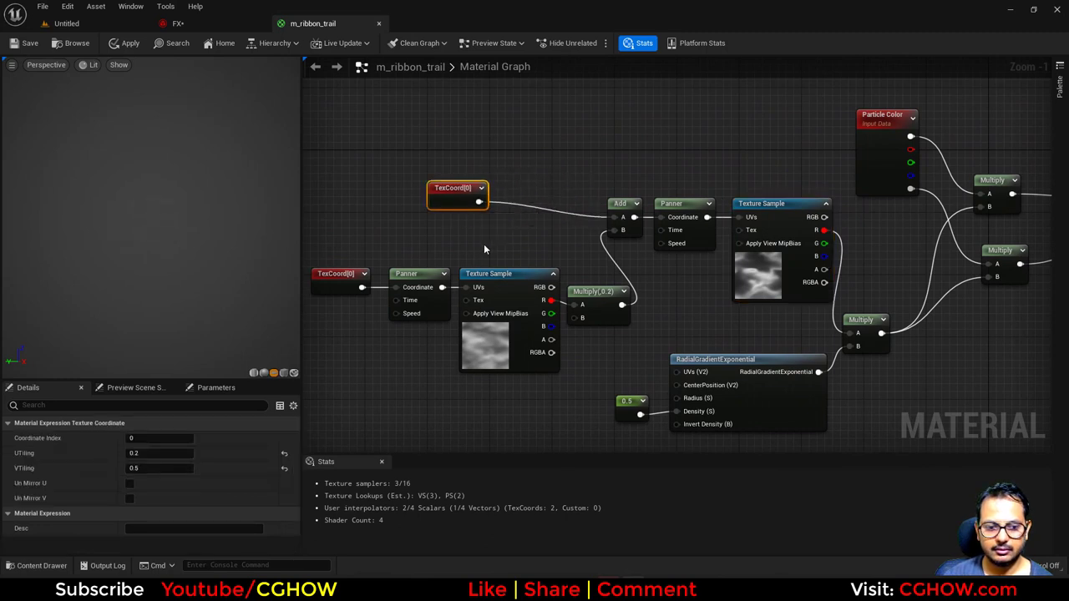
{"action": "right_click_drag", "start_coordinate": [587, 265], "coordinate": [583, 327]}
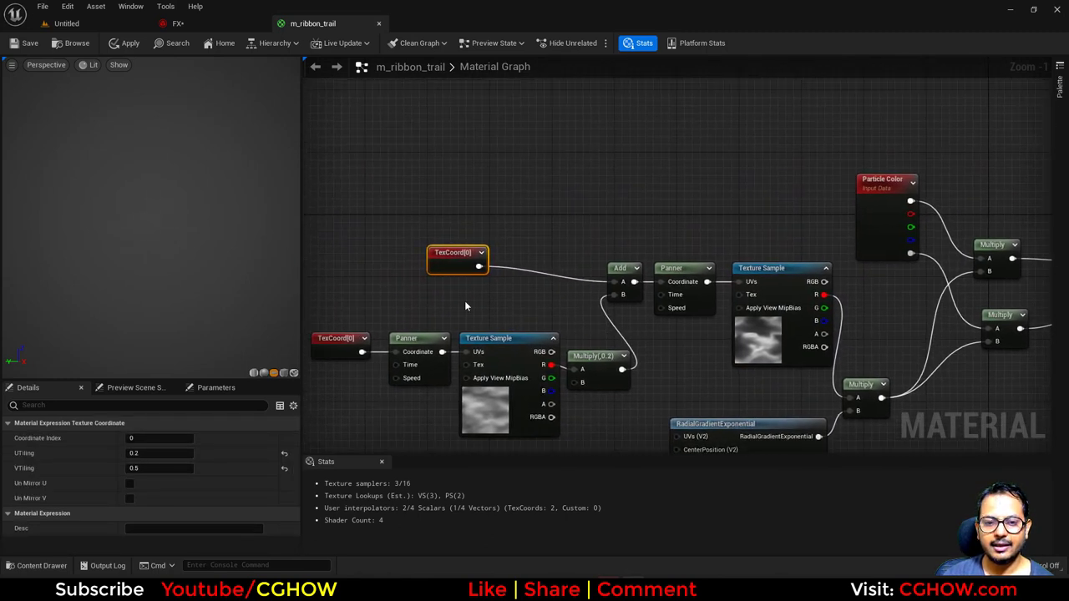
{"action": "left_click", "coordinate": [147, 457]}
{"action": "type", "text": "1"}
{"action": "key", "text": "Tab"}
{"action": "type", "text": "1"}
{"action": "key", "text": "Return"}
Step: Insert a Multiply node between the main TexCoord and the Add node, with a new Append node feeding its B input
{"action": "left_click", "coordinate": [499, 228]}
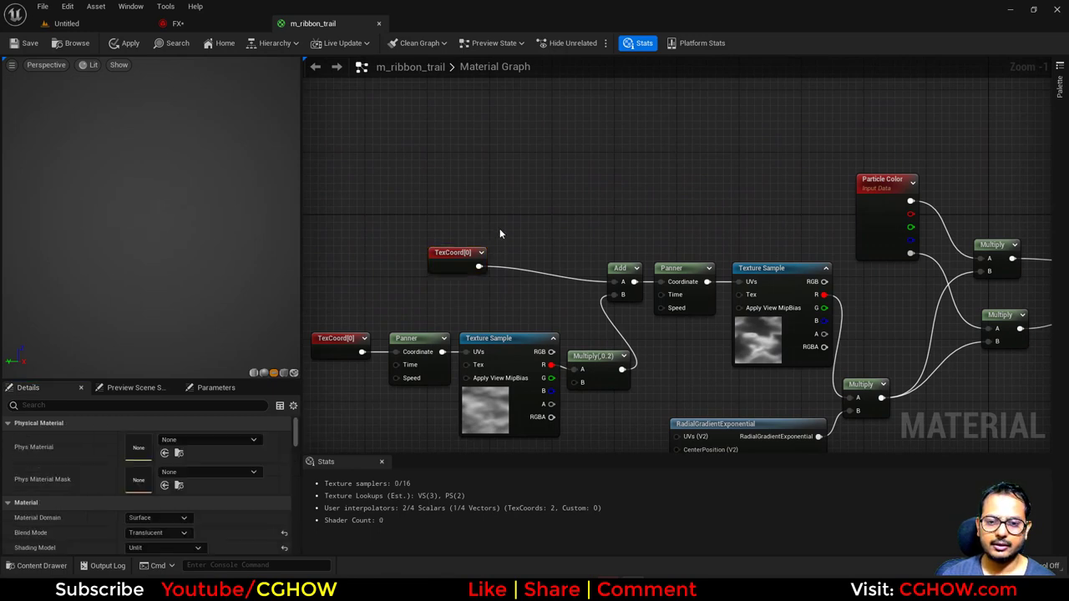
{"action": "left_click", "coordinate": [508, 241]}
{"action": "left_click_drag", "start_coordinate": [478, 266], "coordinate": [521, 263]}
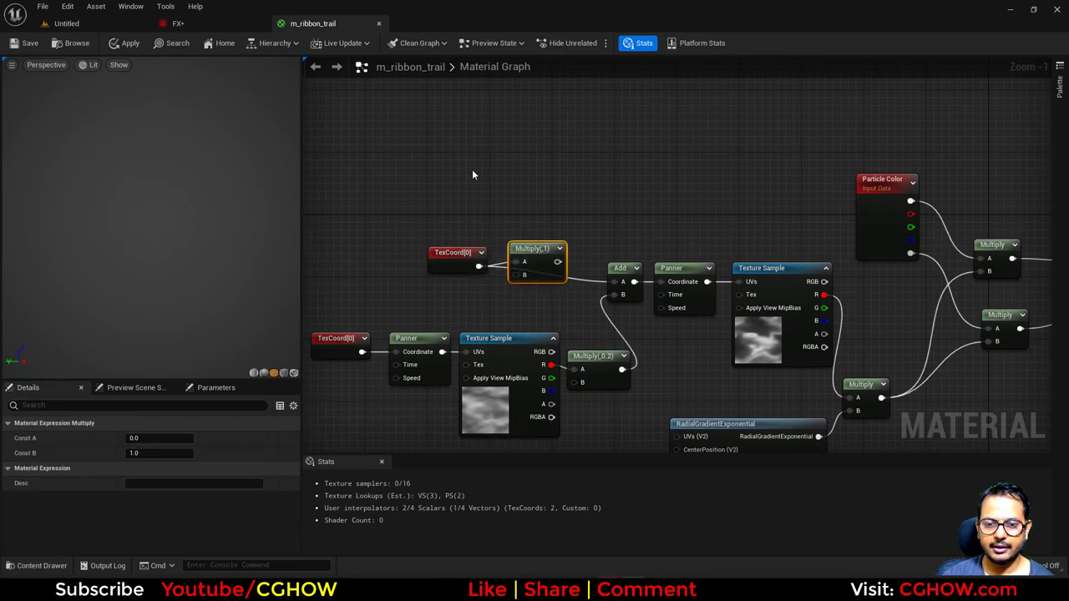
{"action": "right_click", "coordinate": [473, 172]}
{"action": "type", "text": "app"}
{"action": "left_click", "coordinate": [510, 243]}
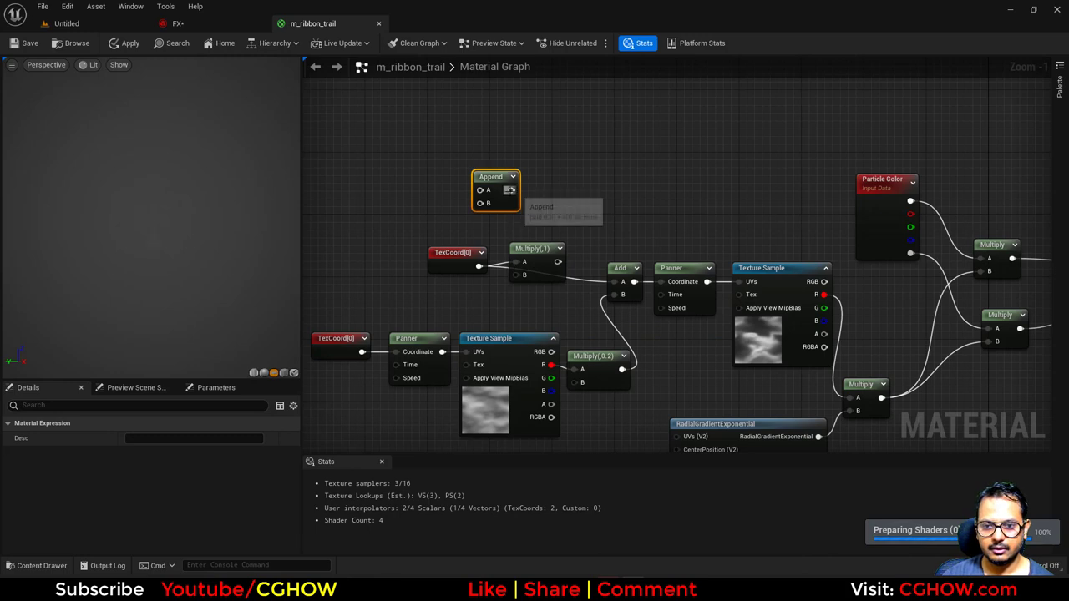
{"action": "left_click_drag", "start_coordinate": [510, 190], "coordinate": [613, 281]}
Step: Add a Dynamic Parameter node and connect its Param1 and Param2 outputs to the Append node's A and B inputs
{"action": "right_click_drag", "start_coordinate": [391, 150], "coordinate": [451, 204]}
{"action": "right_click", "coordinate": [429, 172]}
{"action": "type", "text": "dy"}
{"action": "left_click", "coordinate": [459, 232]}
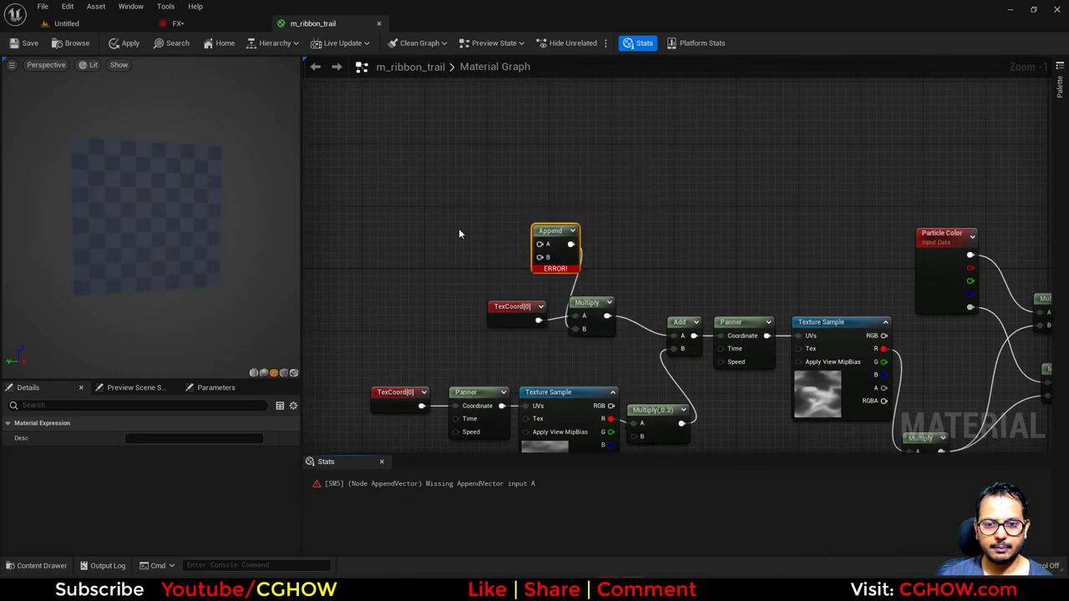
{"action": "left_click_drag", "start_coordinate": [501, 198], "coordinate": [424, 268]}
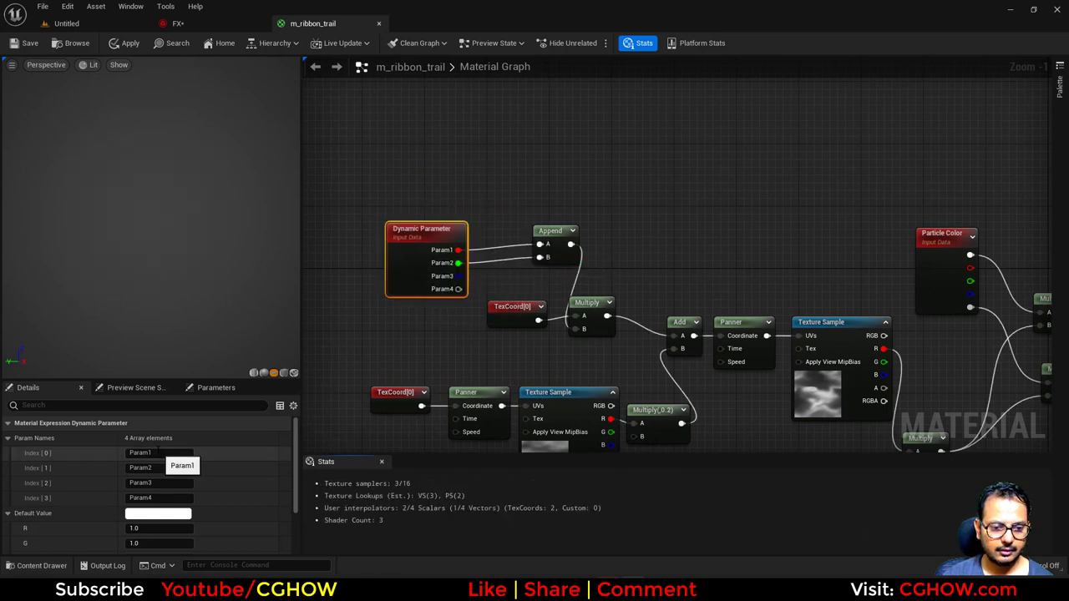
Step: Rename the first two dynamic parameters x and y, and save m_ribbon_trail
{"action": "left_click", "coordinate": [162, 451]}
{"action": "type", "text": "y"}
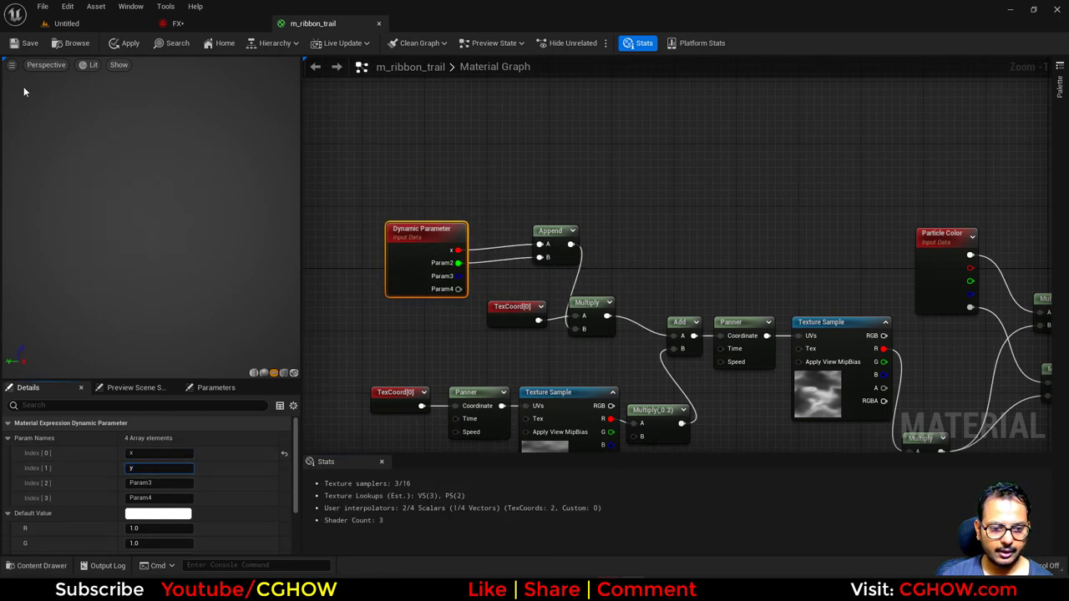
{"action": "left_click", "coordinate": [25, 43]}
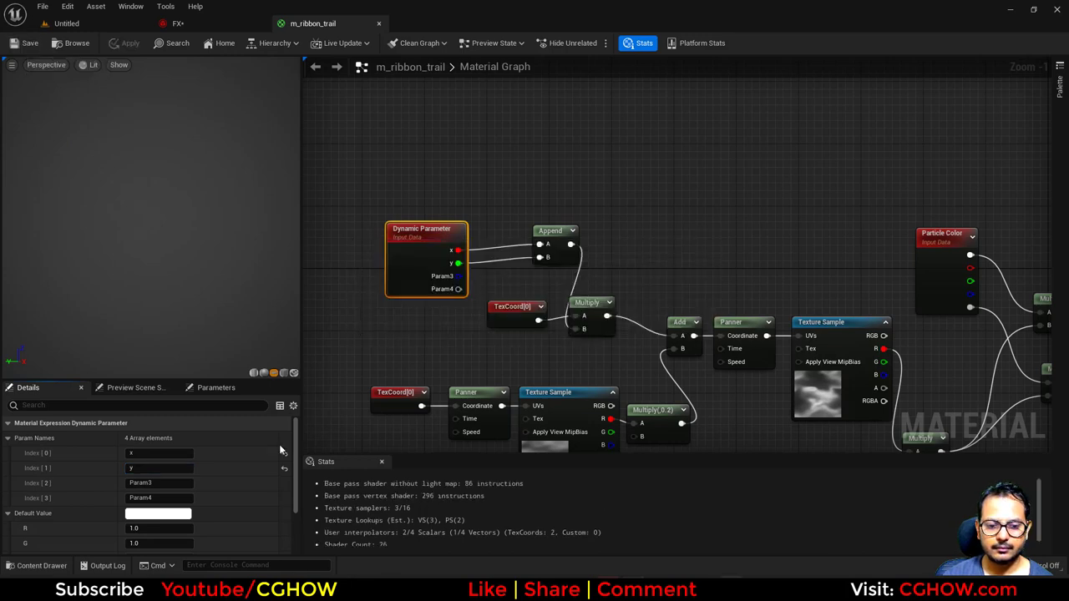
Step: In the FX system, add Dynamic Material Parameters to Trail_ribbon's Particle Update and set its initial color alpha to about 72.25
{"action": "left_click", "coordinate": [178, 25]}
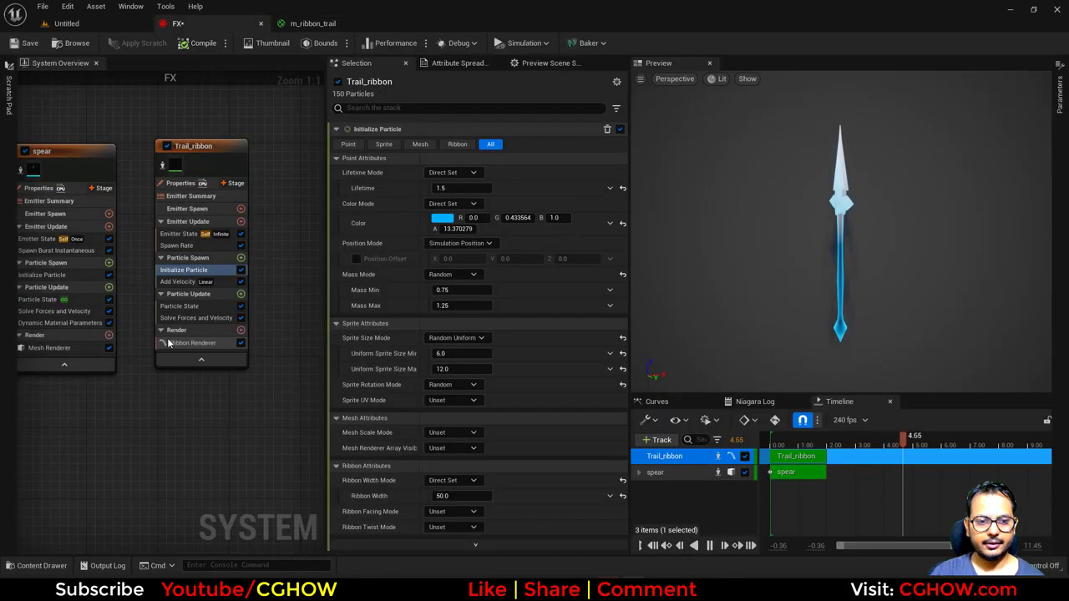
{"action": "left_click", "coordinate": [240, 293]}
{"action": "type", "text": "dyn"}
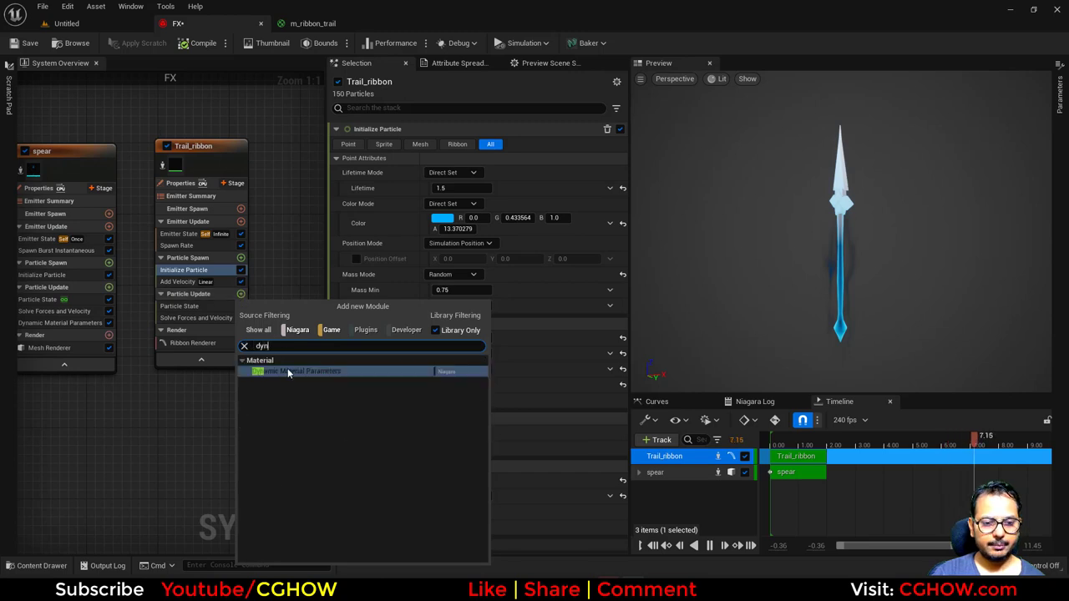
{"action": "left_click", "coordinate": [288, 373]}
{"action": "left_click", "coordinate": [204, 271]}
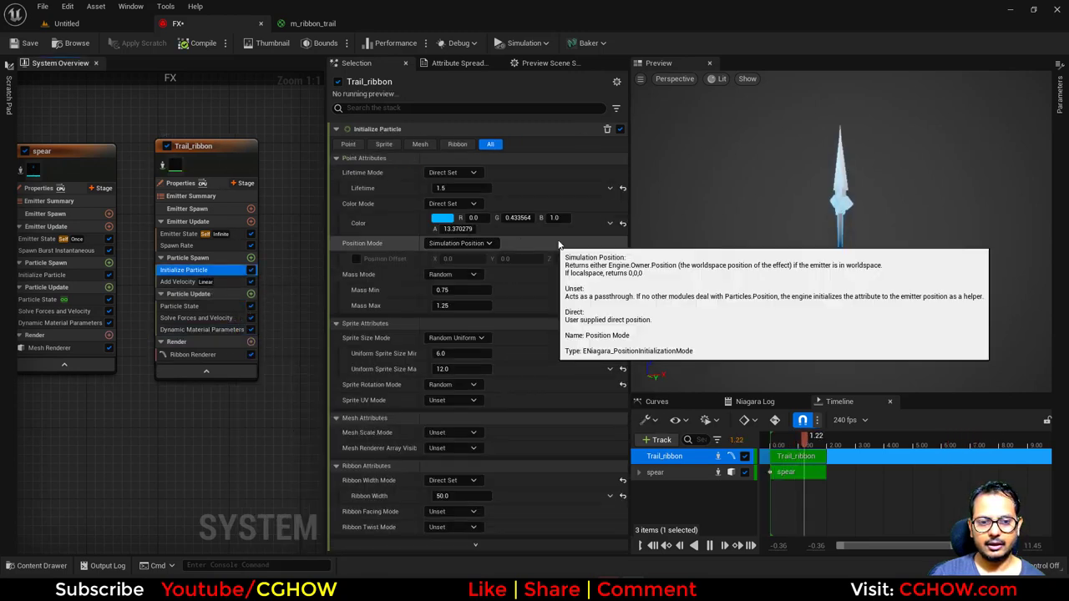
{"action": "left_click_drag", "start_coordinate": [465, 231], "coordinate": [484, 231]}
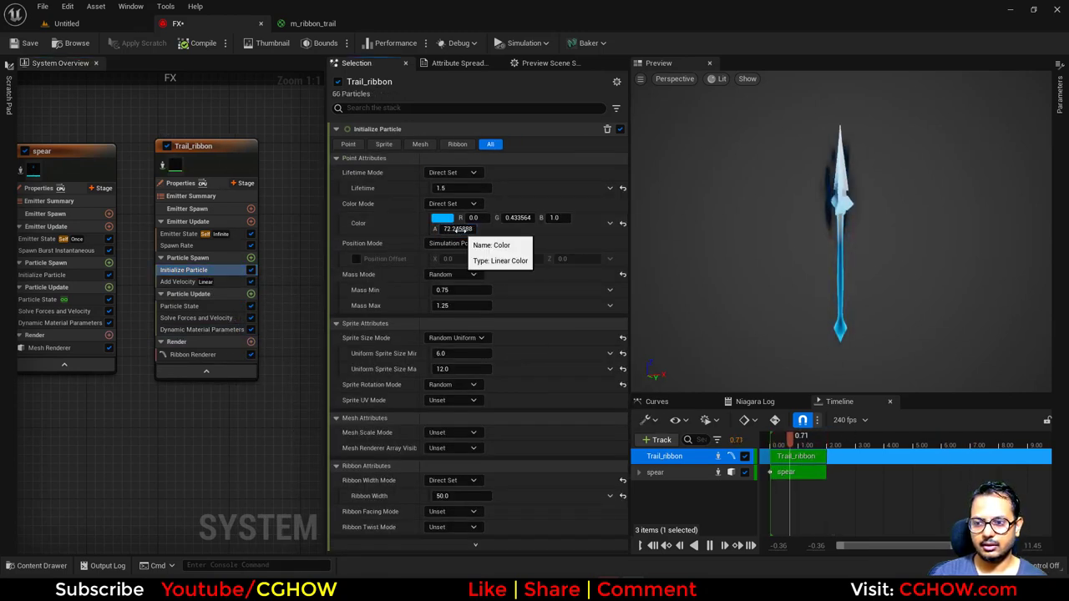
Step: In Trail_ribbon's Dynamic Material Parameters, set x to about 0.65 and y to 0.7
{"action": "left_click", "coordinate": [190, 329]}
{"action": "left_click", "coordinate": [451, 188]}
{"action": "type", "text": "1"}
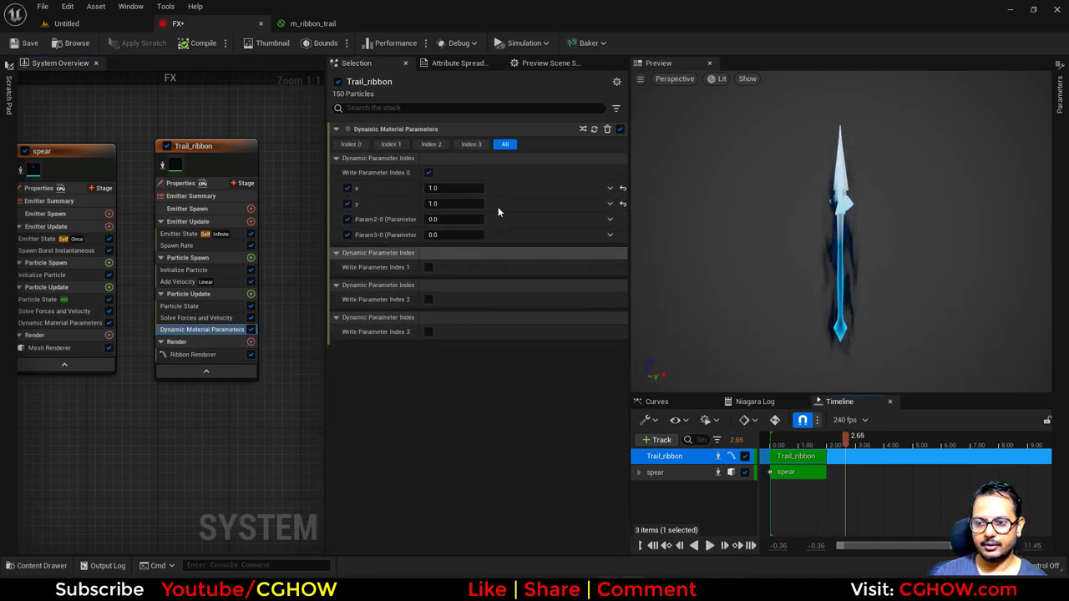
{"action": "left_click_drag", "start_coordinate": [445, 188], "coordinate": [470, 188]}
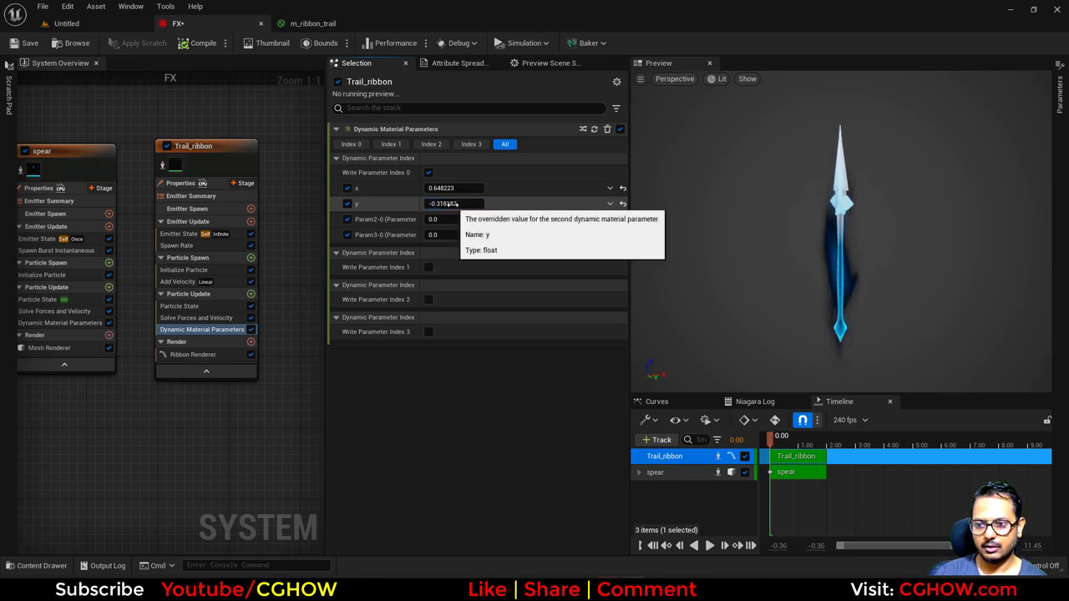
{"action": "left_click_drag", "start_coordinate": [455, 204], "coordinate": [468, 203]}
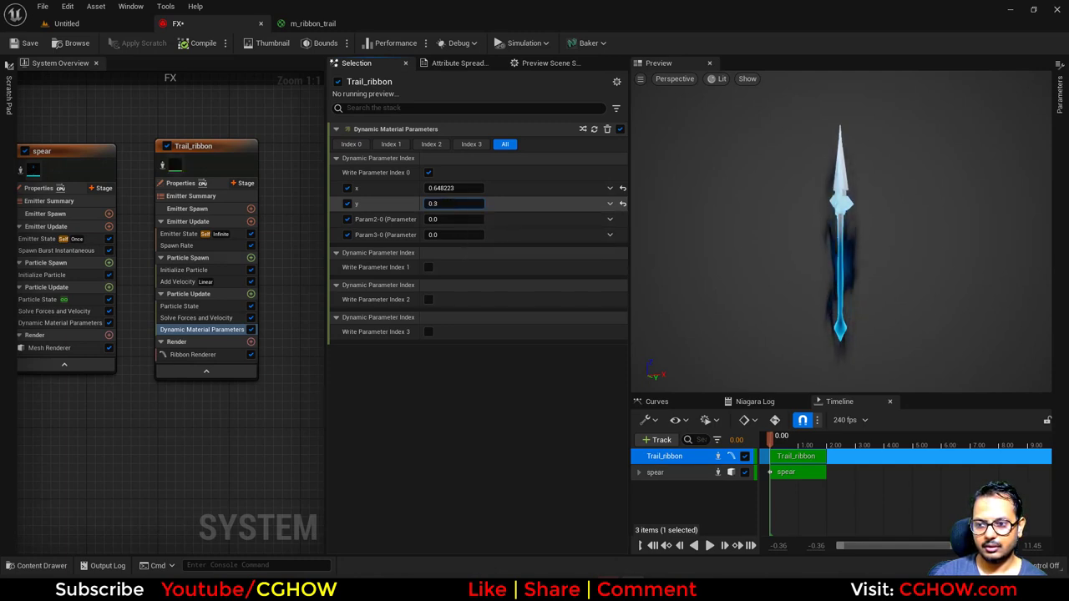
{"action": "left_click_drag", "start_coordinate": [455, 204], "coordinate": [442, 204]}
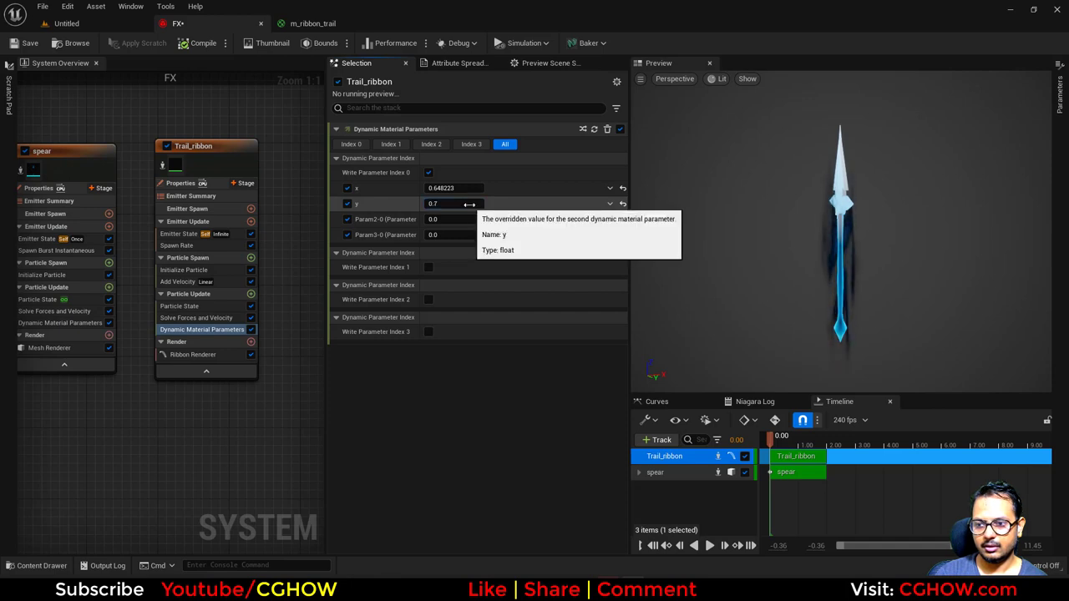
Step: Brighten Trail_ribbon's Initialize Particle color by setting its HSV value (V) to 5
{"action": "left_click", "coordinate": [192, 270]}
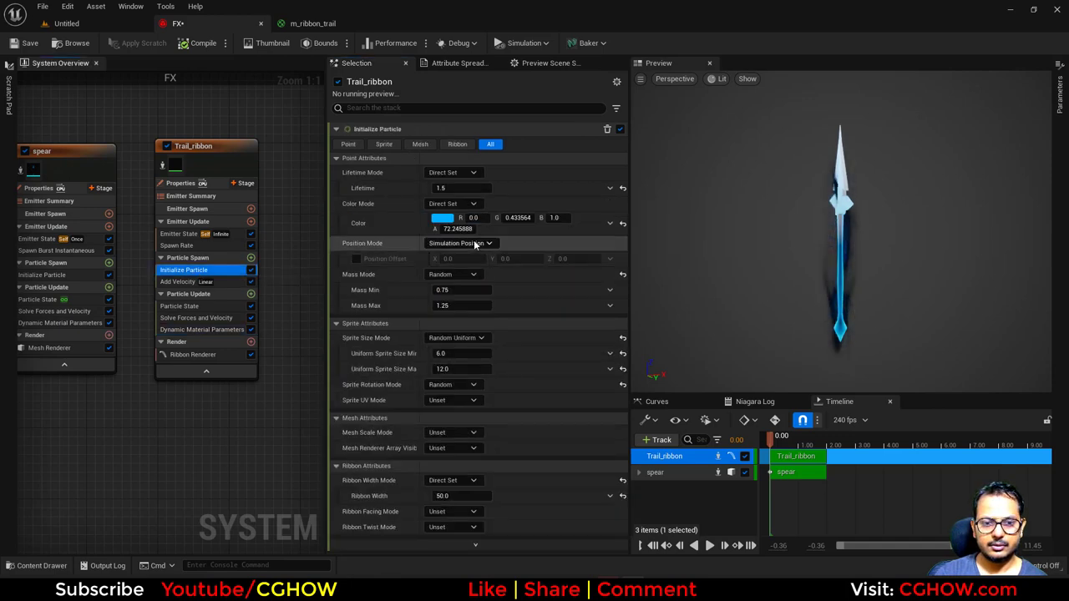
{"action": "left_click", "coordinate": [443, 221]}
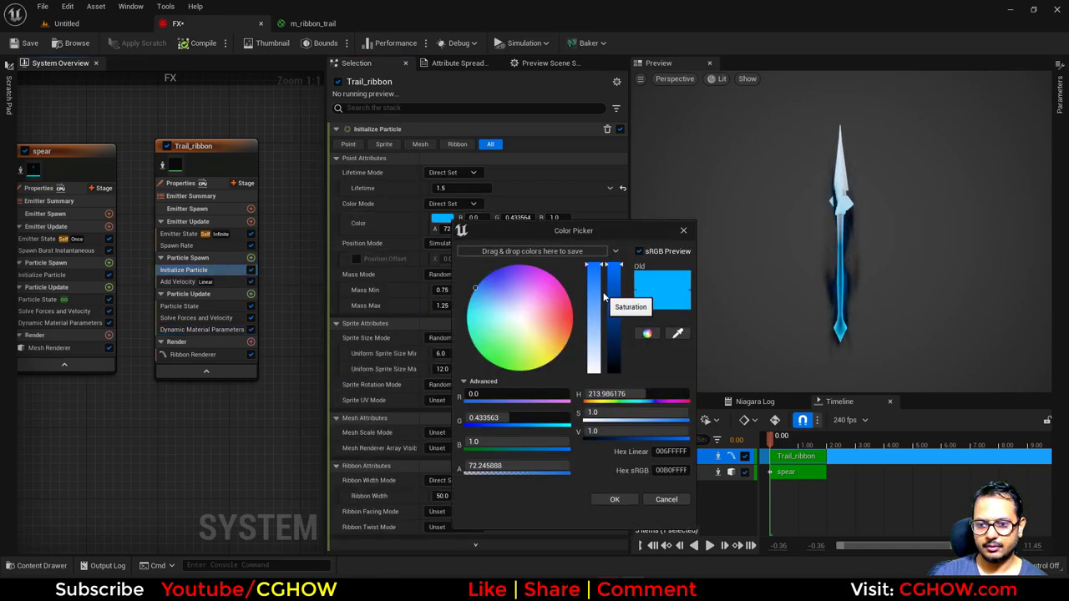
{"action": "left_click", "coordinate": [594, 431]}
{"action": "type", "text": "5"}
{"action": "key", "text": "Return"}
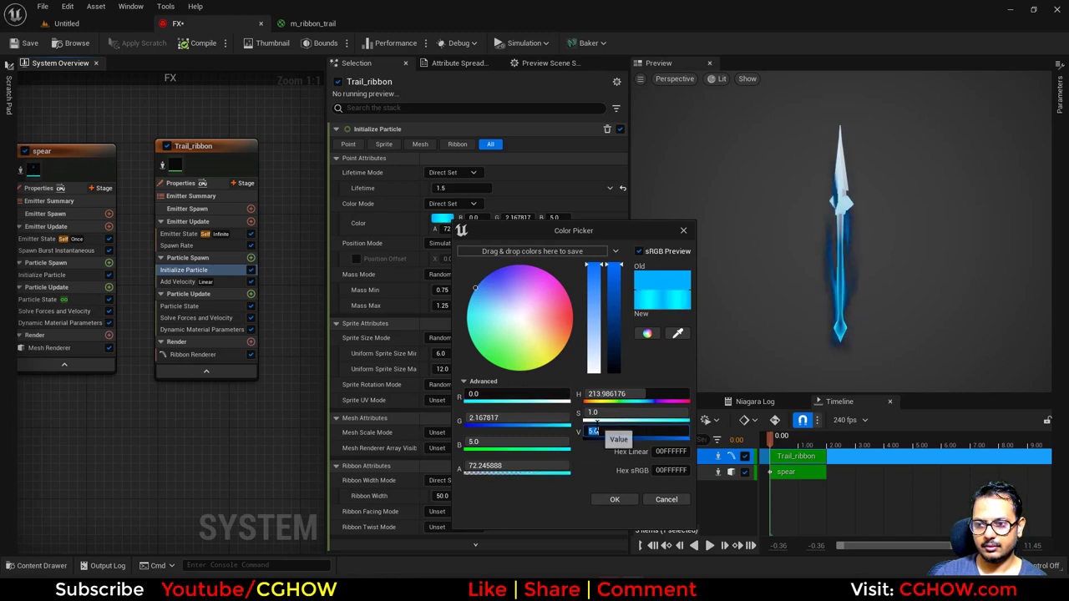
{"action": "left_click", "coordinate": [615, 500]}
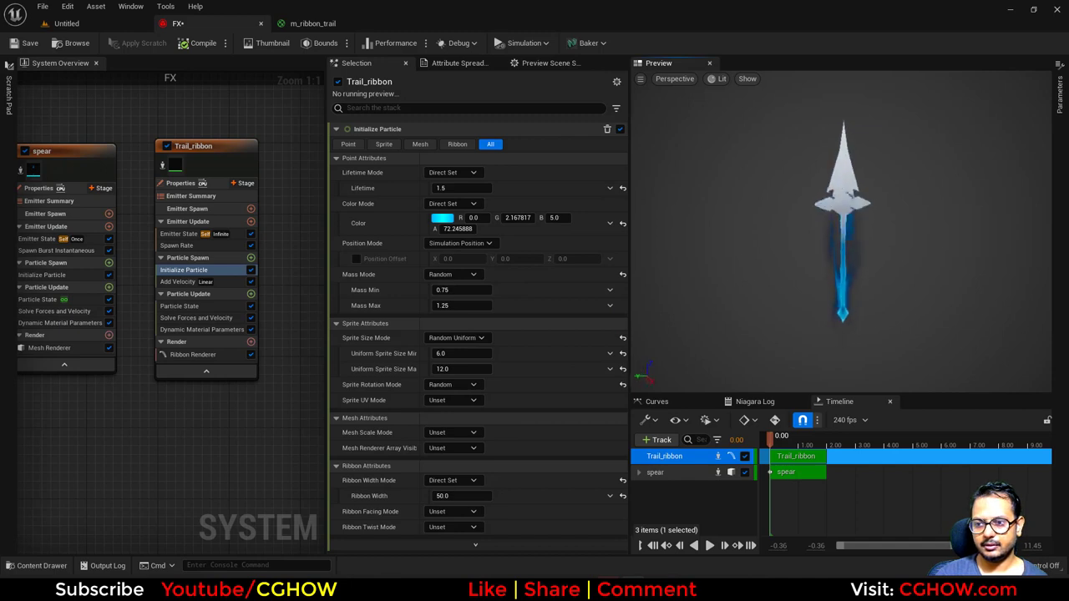
Step: Set Trail_ribbon's Ribbon Width to 80 in Initialize Particle
{"action": "left_click", "coordinate": [450, 496]}
{"action": "type", "text": "6"}
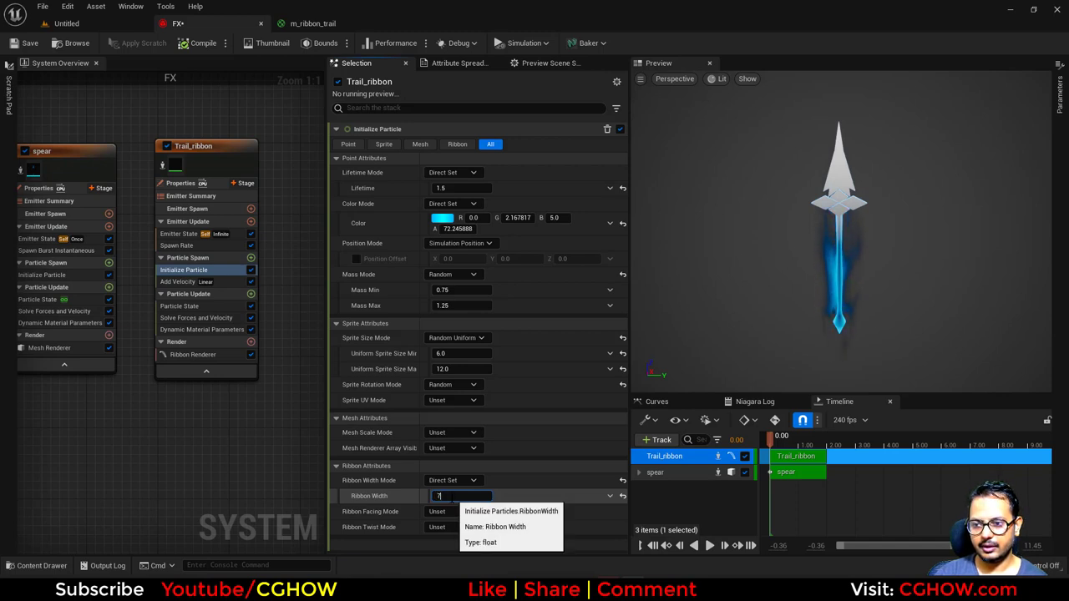
{"action": "key", "text": "Return"}
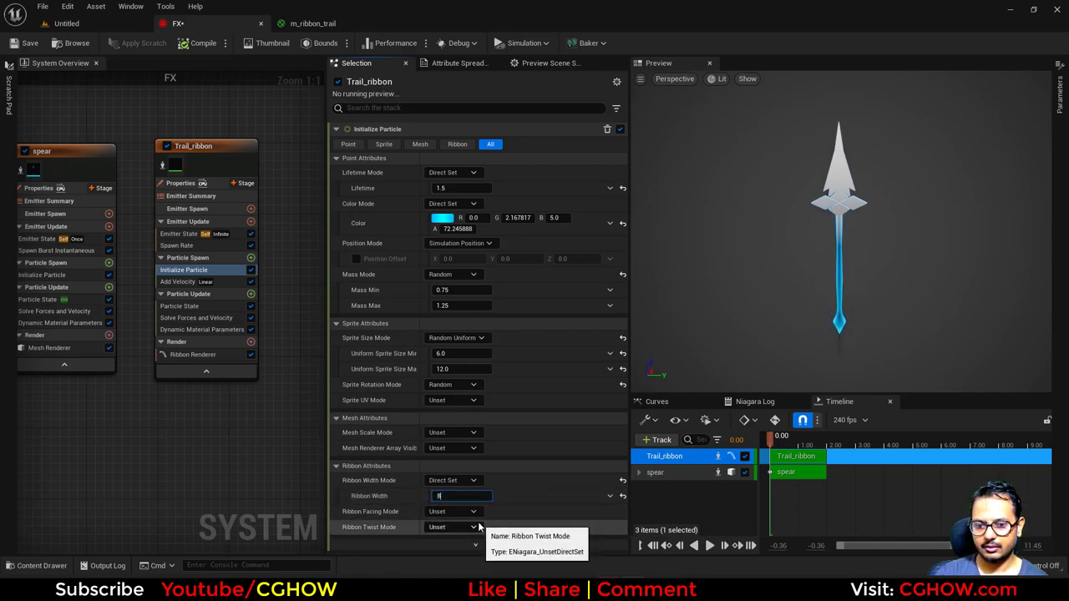
{"action": "type", "text": "80"}
{"action": "key", "text": "Return"}
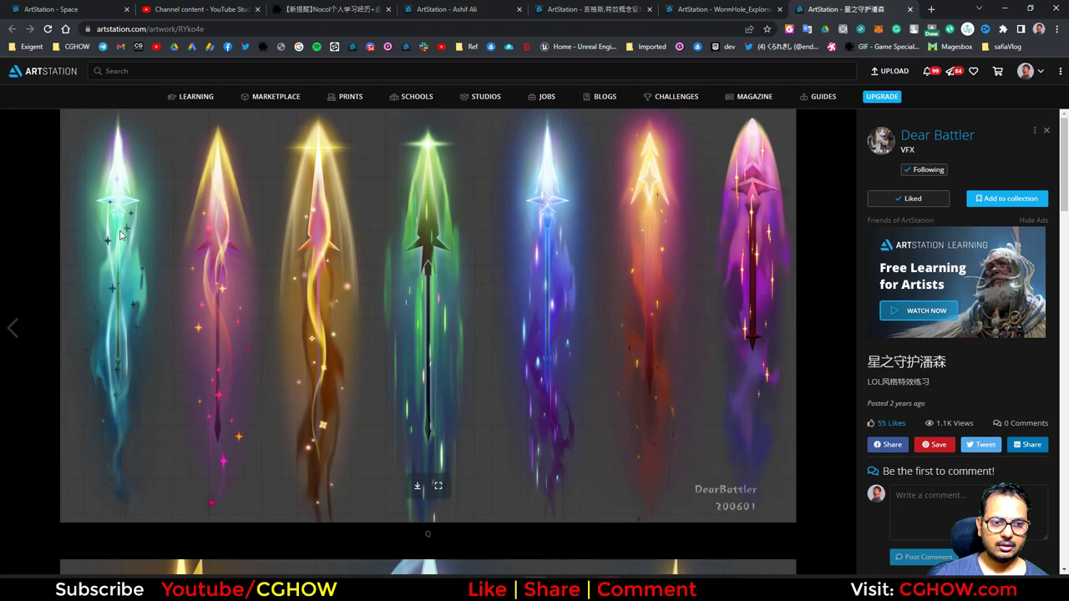
Step: Put away the ArtStation reference and close VLC media player to return to the FX system in Unreal Editor
{"action": "left_click", "coordinate": [1006, 7]}
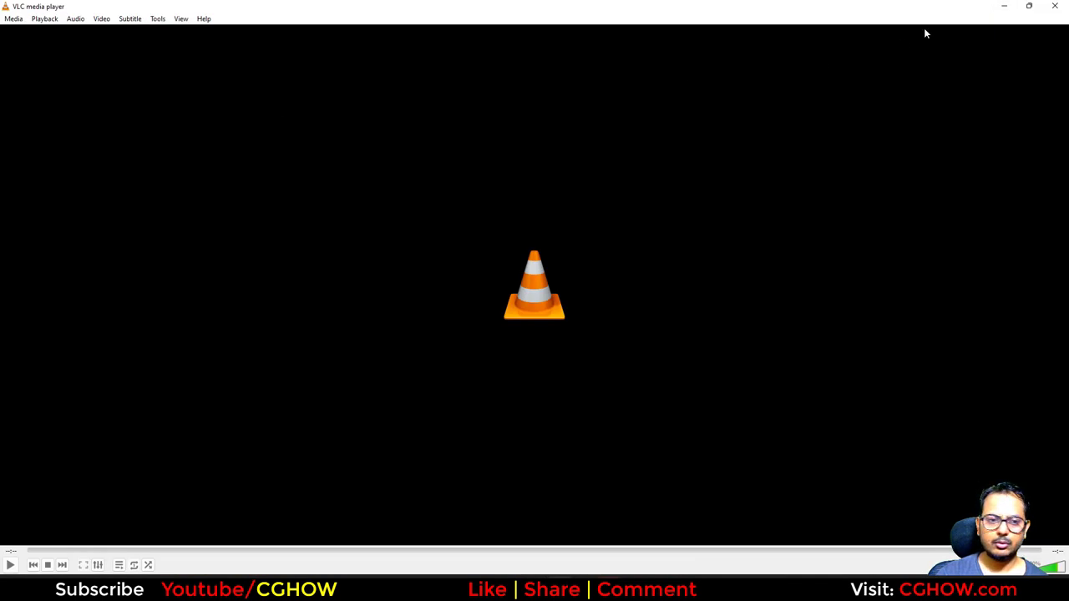
{"action": "left_click", "coordinate": [1052, 6]}
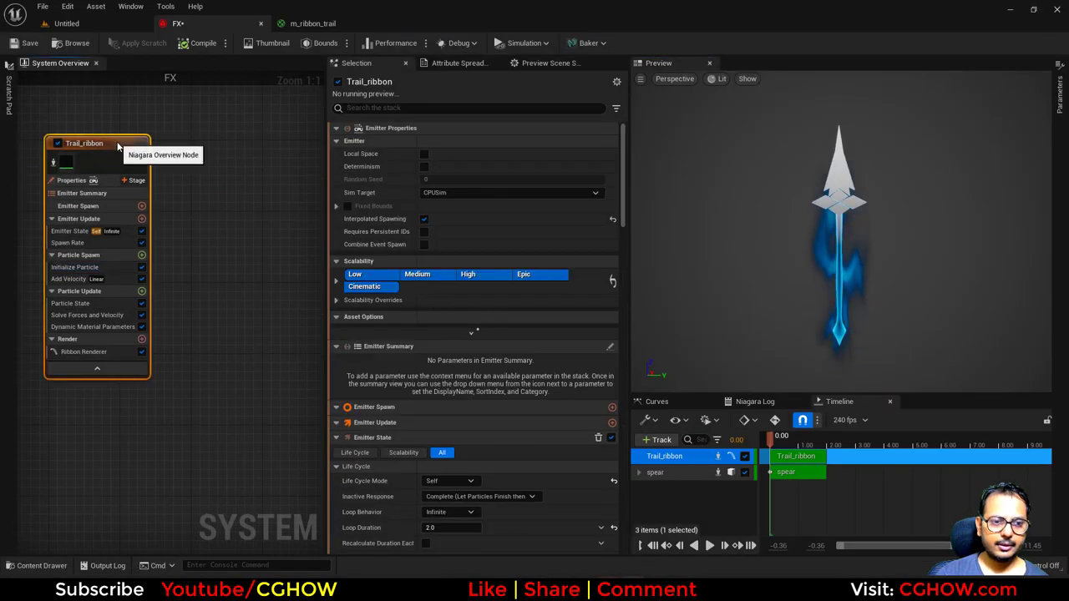
Step: Duplicate the Trail_ribbon emitter as Trail_glow and isolate the copy in the preview
{"action": "left_click", "coordinate": [187, 130]}
{"action": "key", "text": "ctrl+v"}
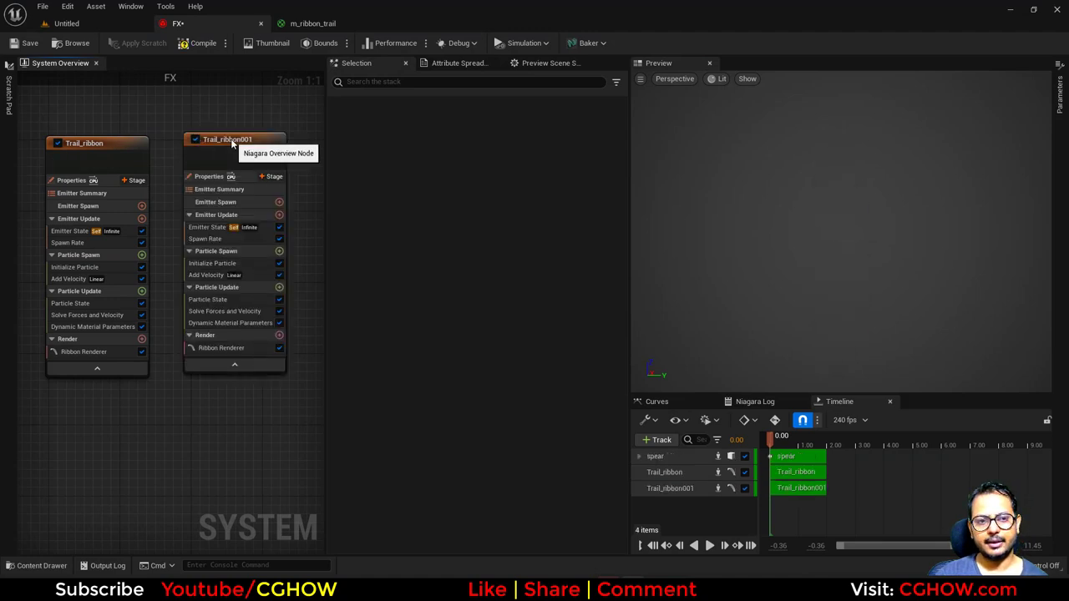
{"action": "double_click", "coordinate": [224, 141]}
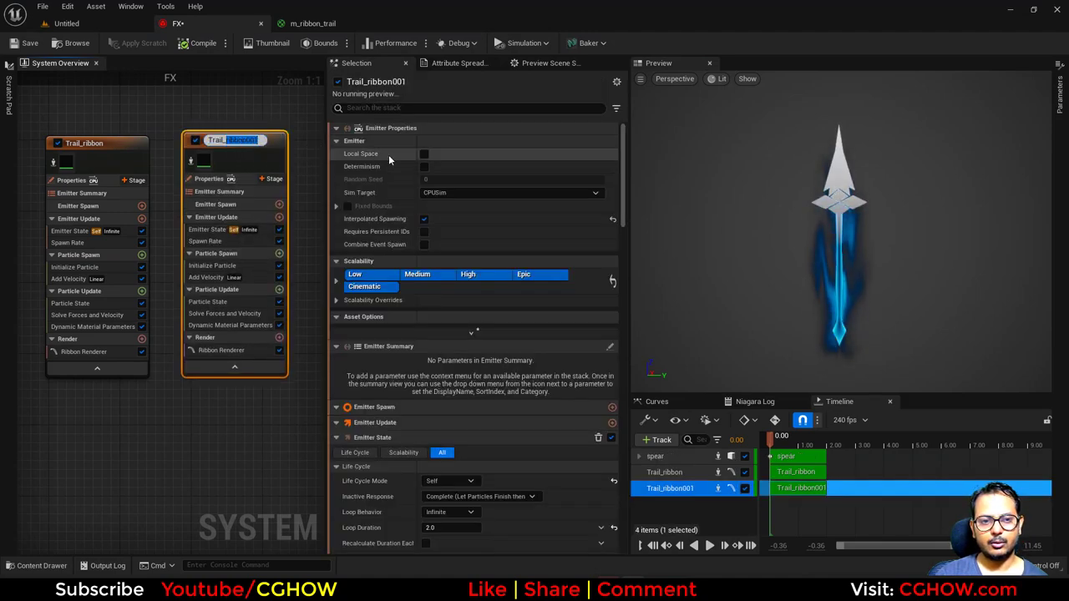
{"action": "type", "text": "glow"}
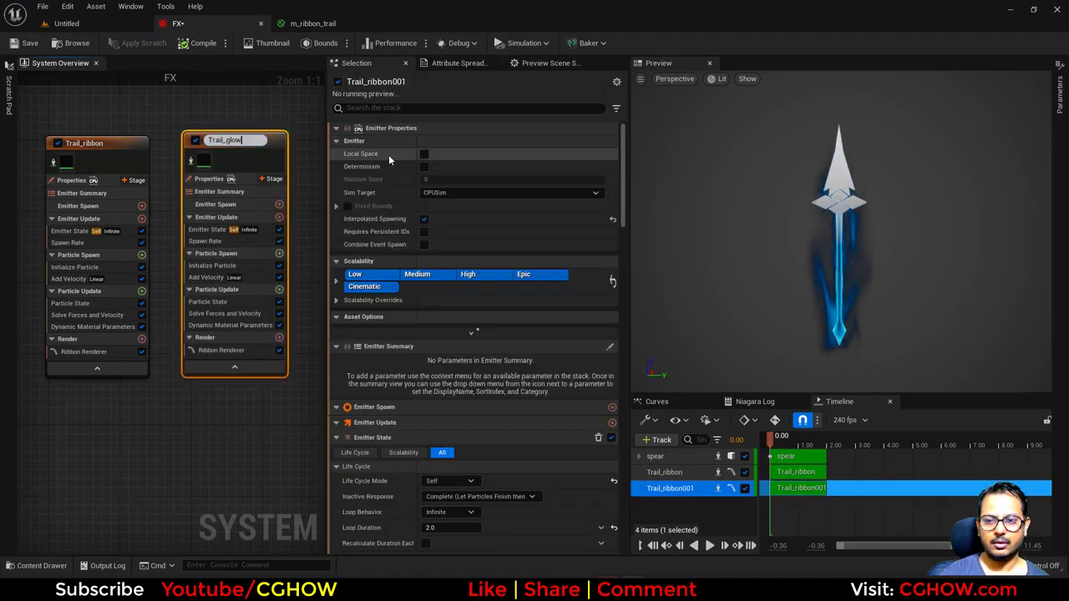
{"action": "left_click", "coordinate": [190, 160]}
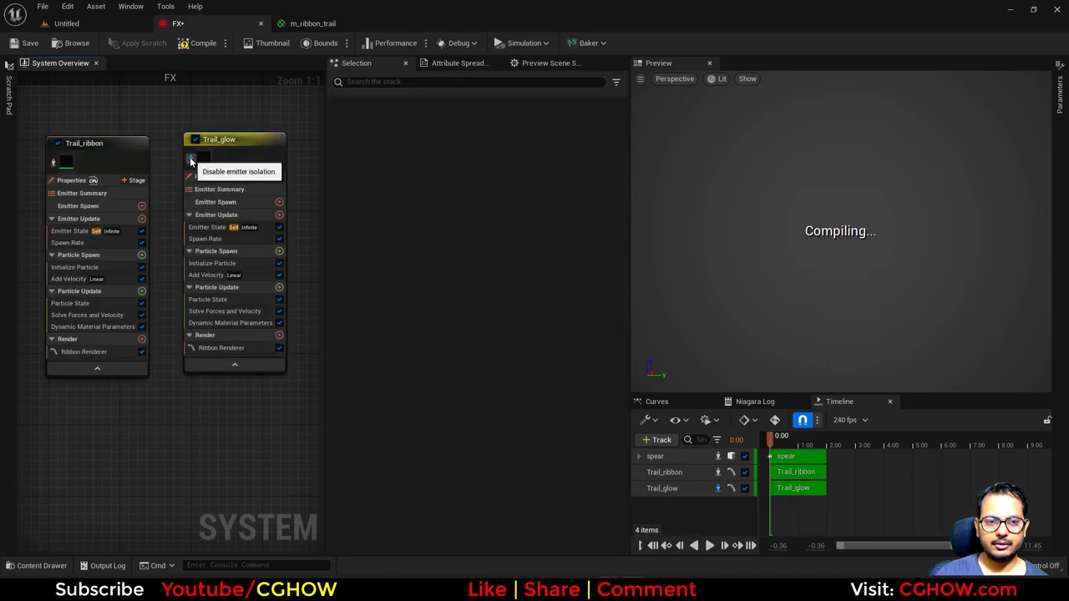
Step: Set the x and y values of Trail_glow's Dynamic Material Parameters to 0
{"action": "left_click", "coordinate": [234, 324]}
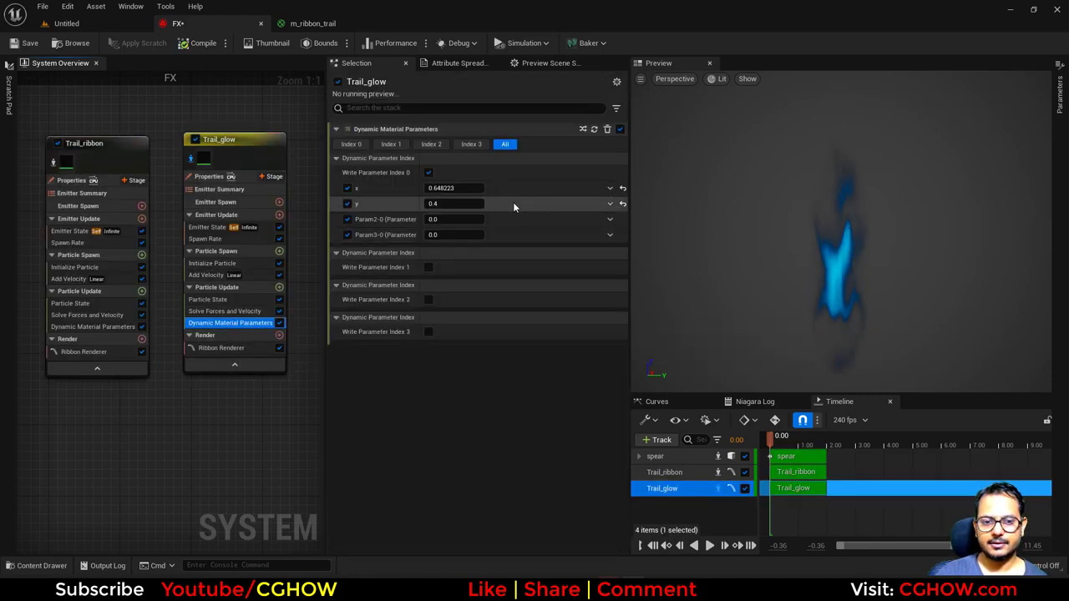
{"action": "left_click", "coordinate": [455, 189]}
{"action": "left_click", "coordinate": [453, 205]}
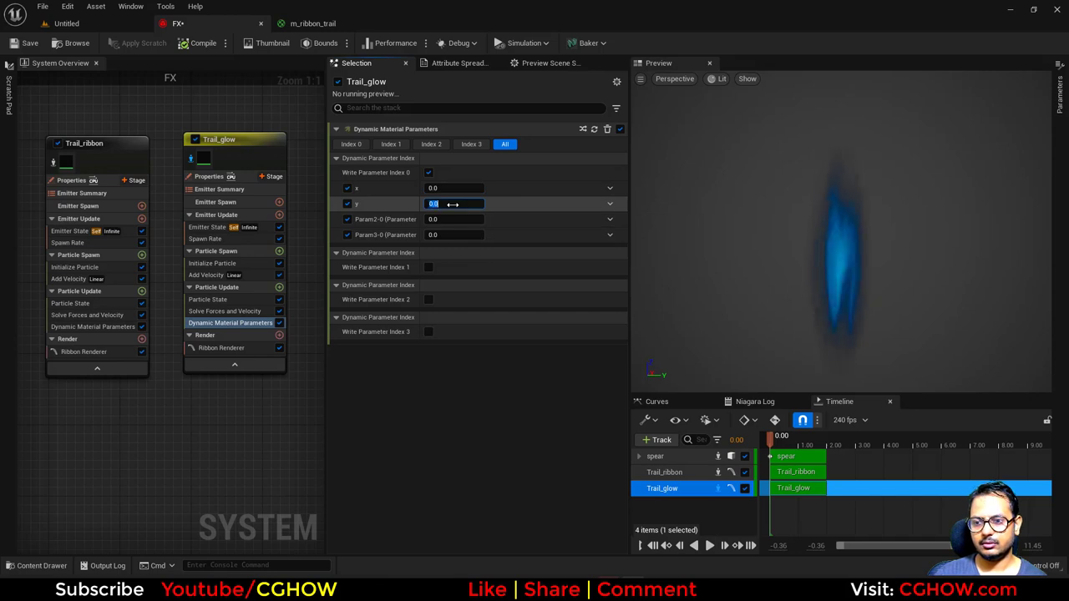
{"action": "type", "text": "0"}
{"action": "key", "text": "Return"}
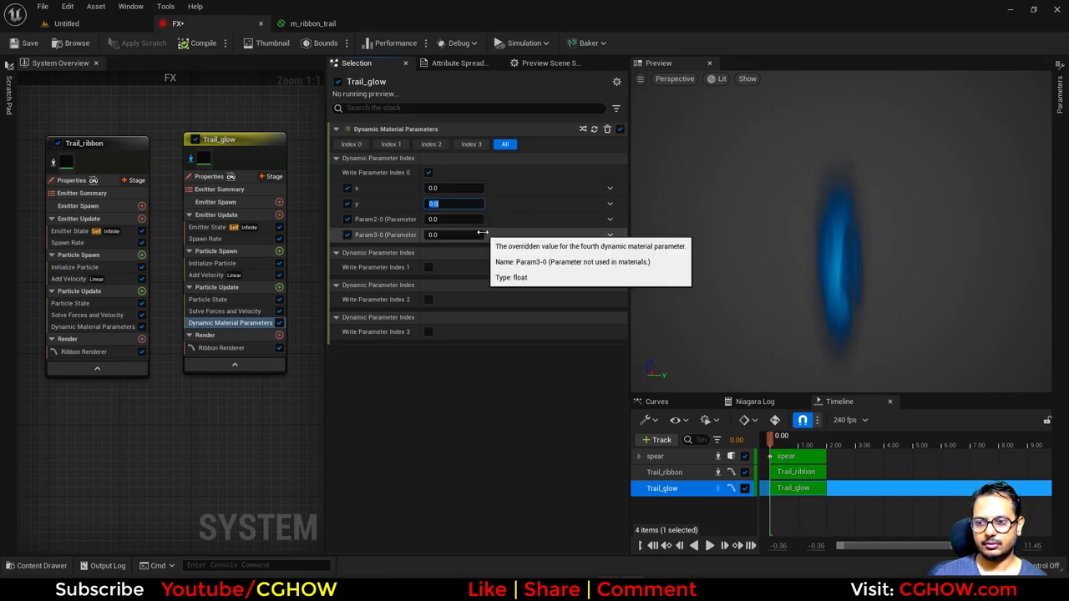
{"action": "left_click", "coordinate": [443, 189]}
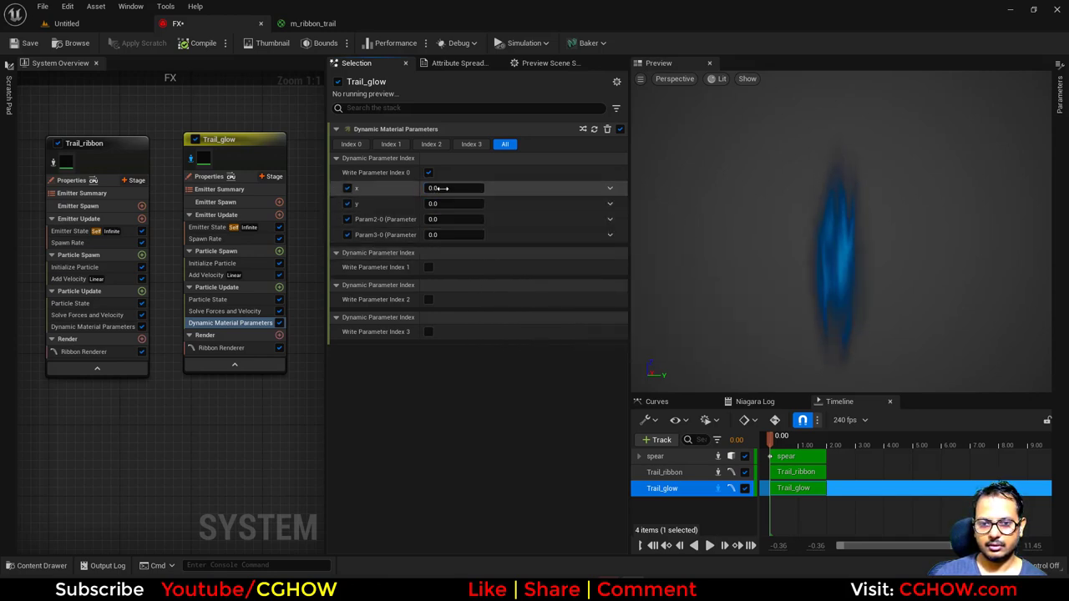
{"action": "left_click", "coordinate": [440, 188]}
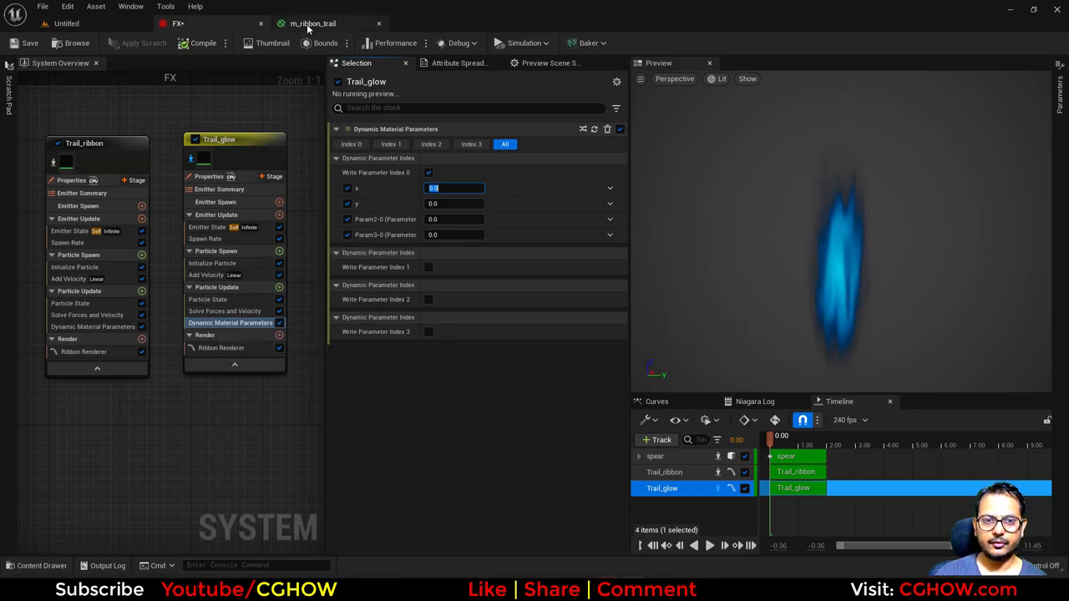
Step: In m_ribbon_trail, feed the Dynamic Parameter's third output into the noise Multiply's B input, name it dist, and save the material
{"action": "left_click", "coordinate": [313, 24]}
{"action": "right_click_drag", "start_coordinate": [451, 225], "coordinate": [471, 99]}
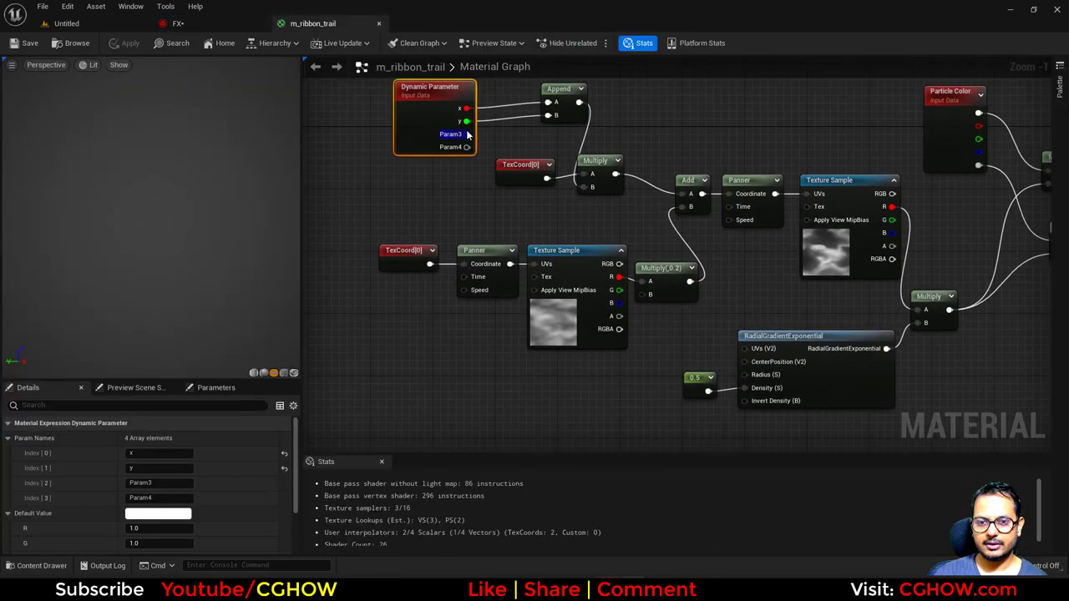
{"action": "left_click_drag", "start_coordinate": [467, 134], "coordinate": [650, 294]}
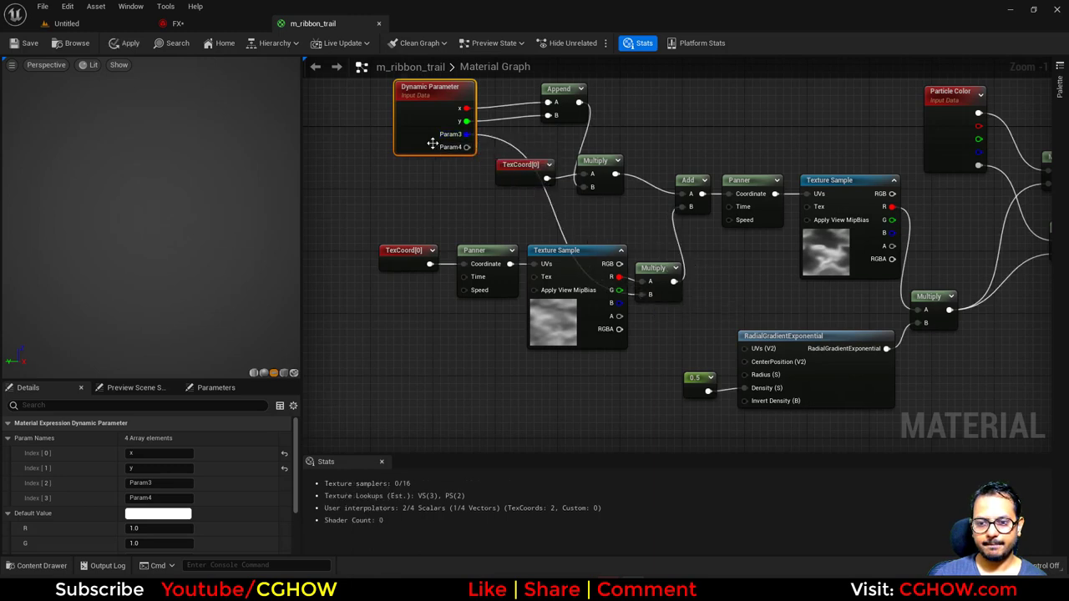
{"action": "type", "text": "di"}
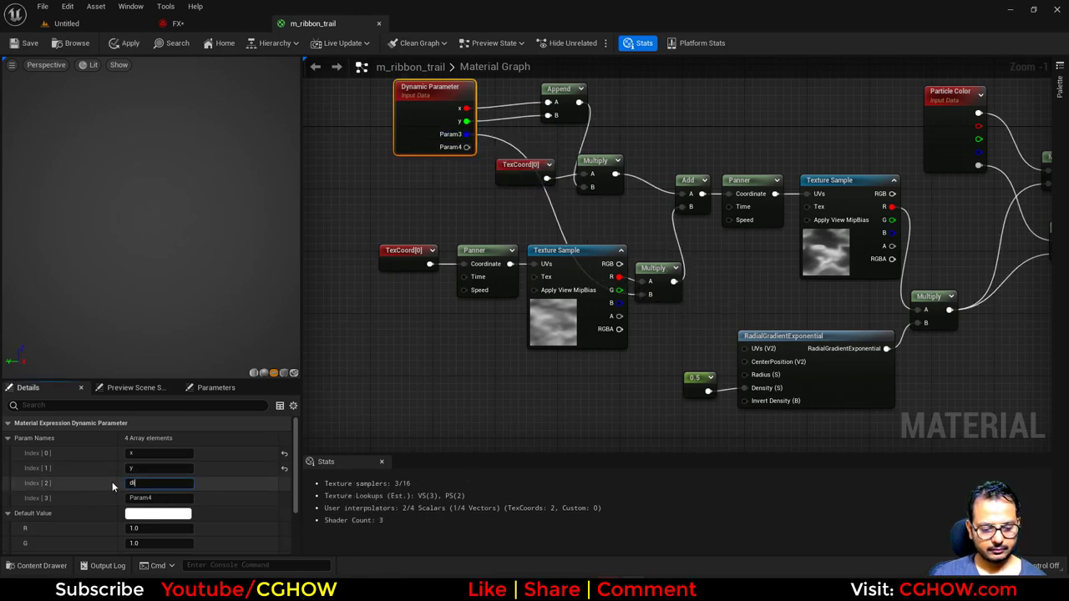
{"action": "type", "text": "st"}
{"action": "key", "text": "Return"}
{"action": "left_click", "coordinate": [24, 42]}
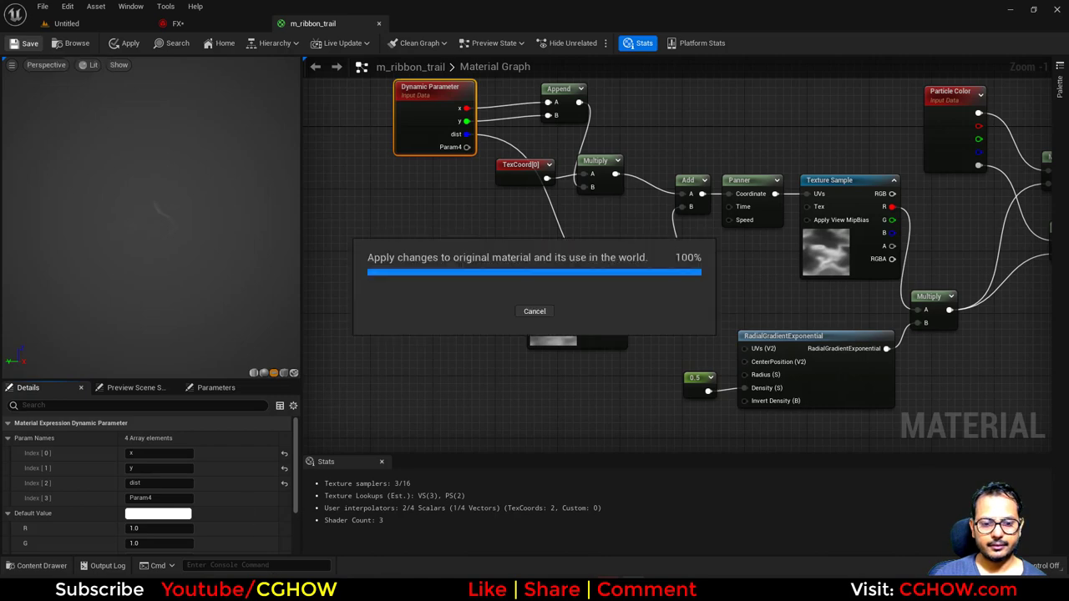
Step: Back in the FX system, set dist to 0.3 in Trail_ribbon's Dynamic Material Parameters
{"action": "left_click", "coordinate": [177, 24]}
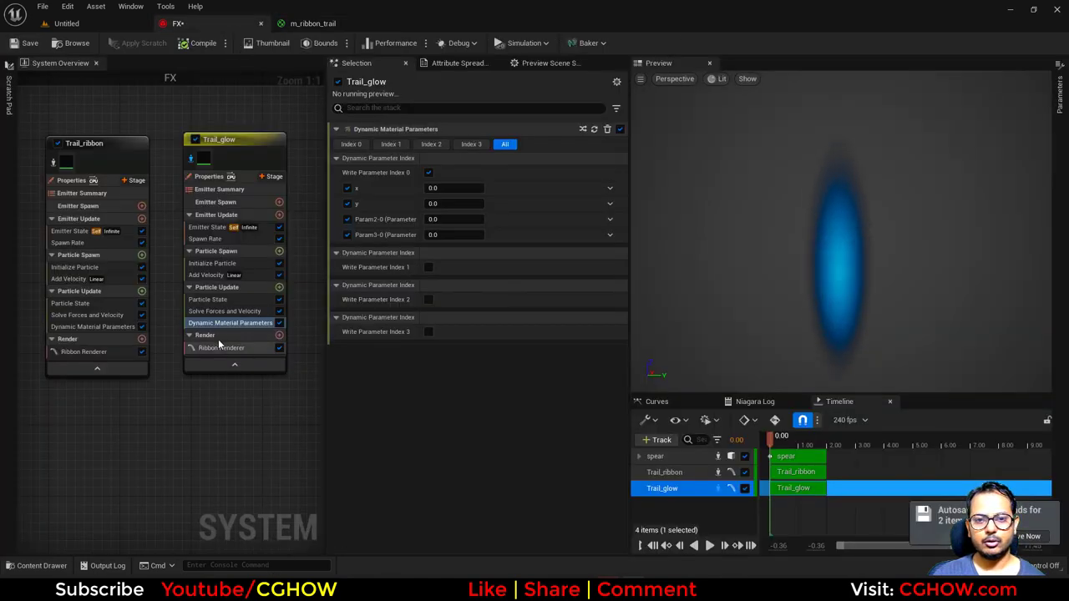
{"action": "left_click", "coordinate": [79, 326]}
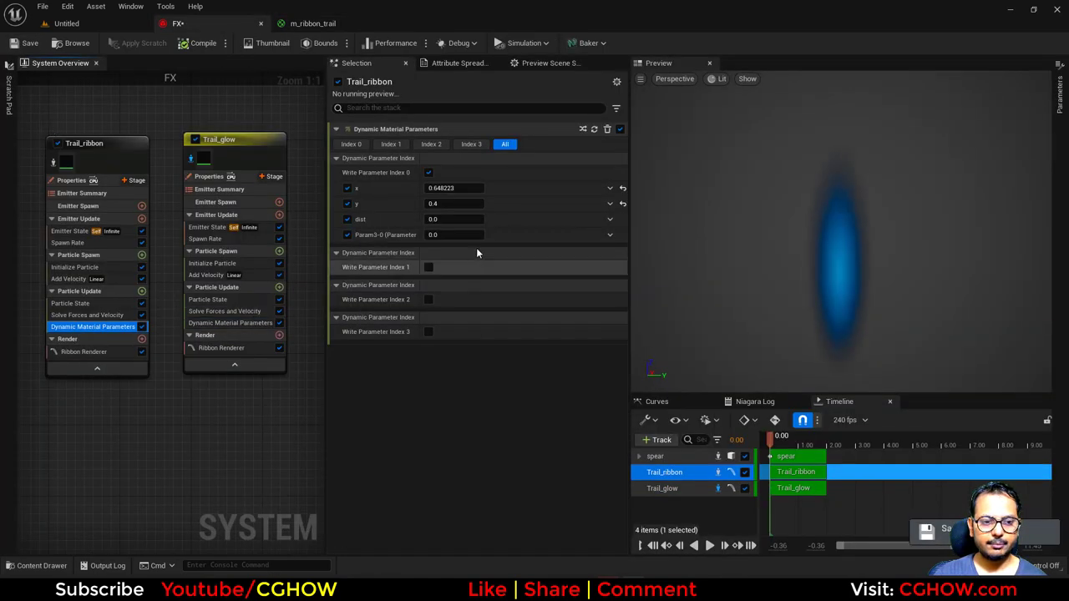
{"action": "left_click", "coordinate": [451, 219]}
{"action": "type", "text": "0.3"}
{"action": "key", "text": "Return"}
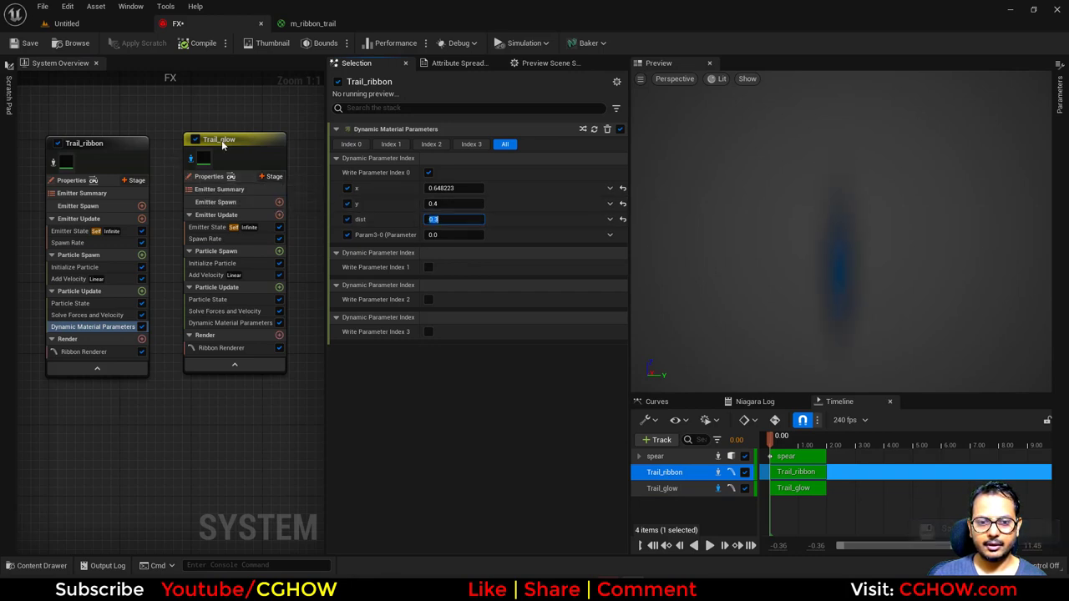
Step: In Trail_glow's Initialize Particle, set the color alpha to 5 and the Ribbon Width to about 164
{"action": "left_click", "coordinate": [223, 145]}
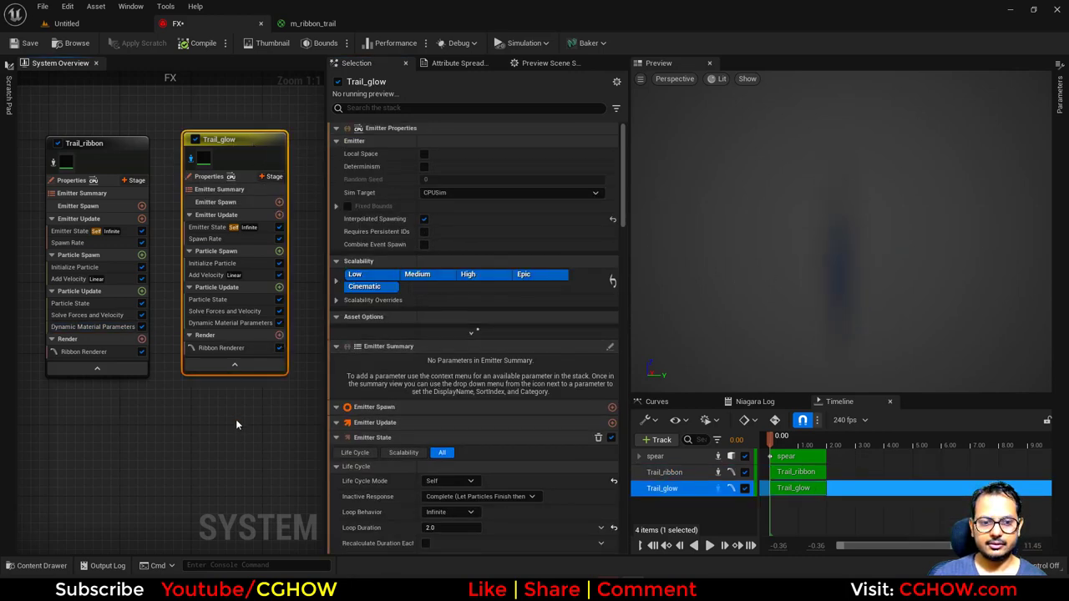
{"action": "right_click_drag", "start_coordinate": [256, 415], "coordinate": [226, 428]}
{"action": "left_click", "coordinate": [180, 274]}
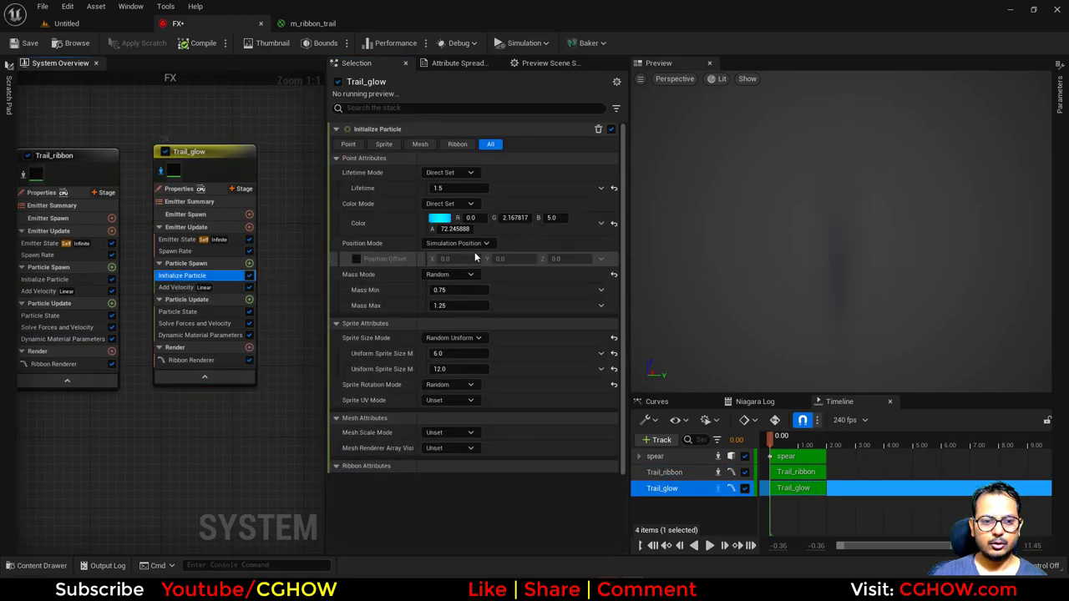
{"action": "left_click", "coordinate": [455, 229]}
{"action": "type", "text": "1"}
{"action": "key", "text": "Return"}
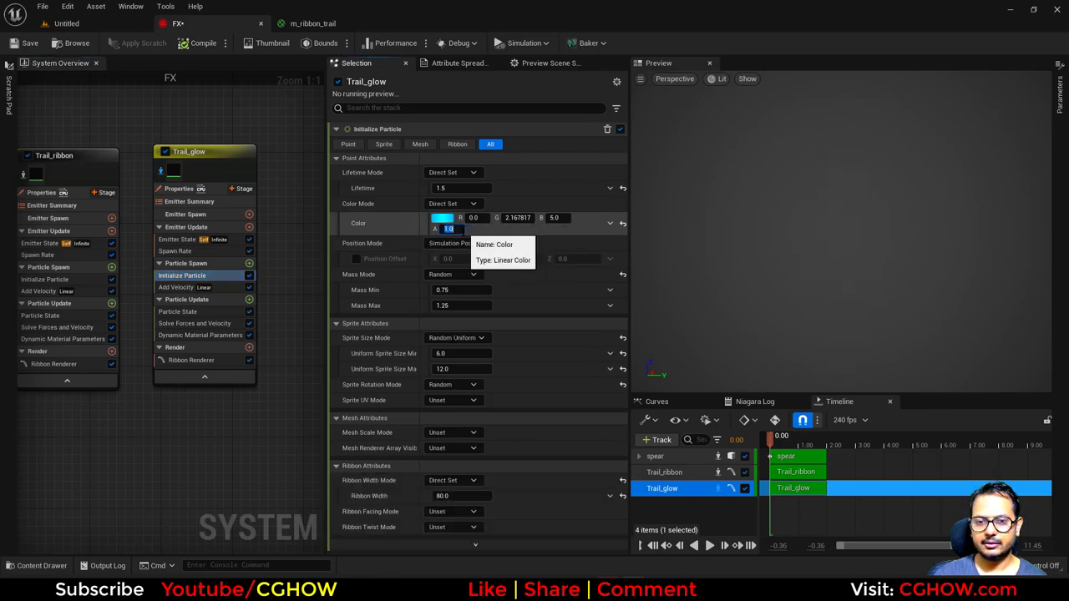
{"action": "type", "text": "5"}
{"action": "key", "text": "Return"}
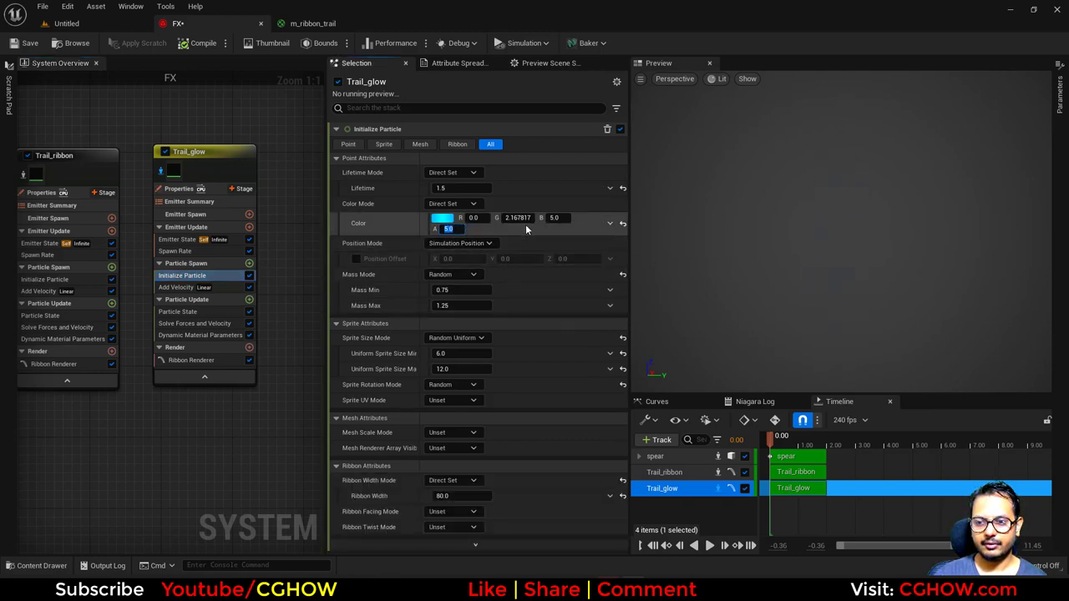
{"action": "left_click_drag", "start_coordinate": [461, 496], "coordinate": [534, 496]}
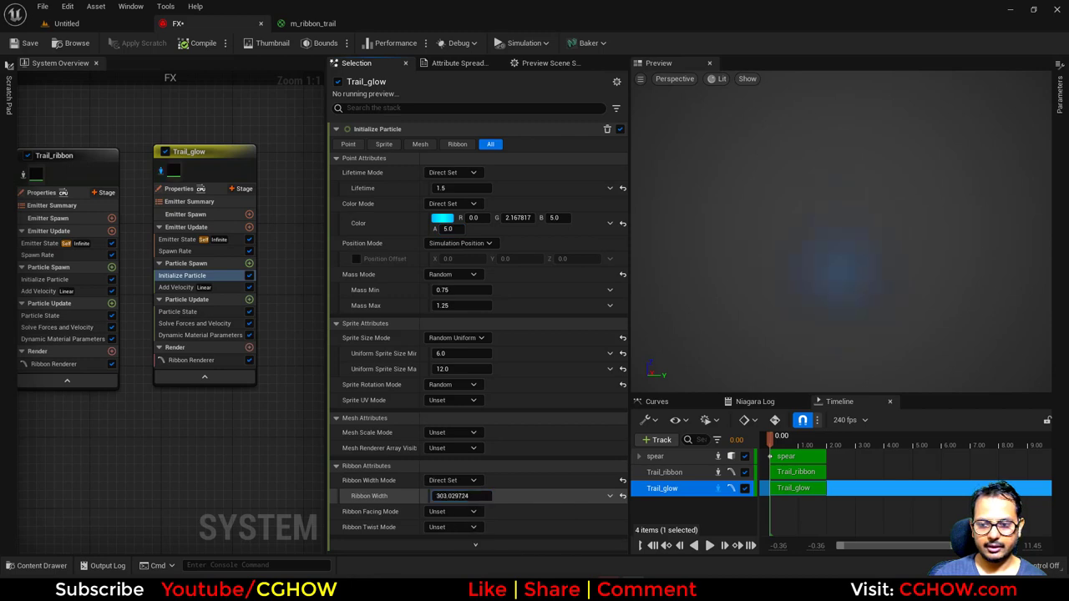
{"action": "left_click_drag", "start_coordinate": [455, 496], "coordinate": [410, 496]}
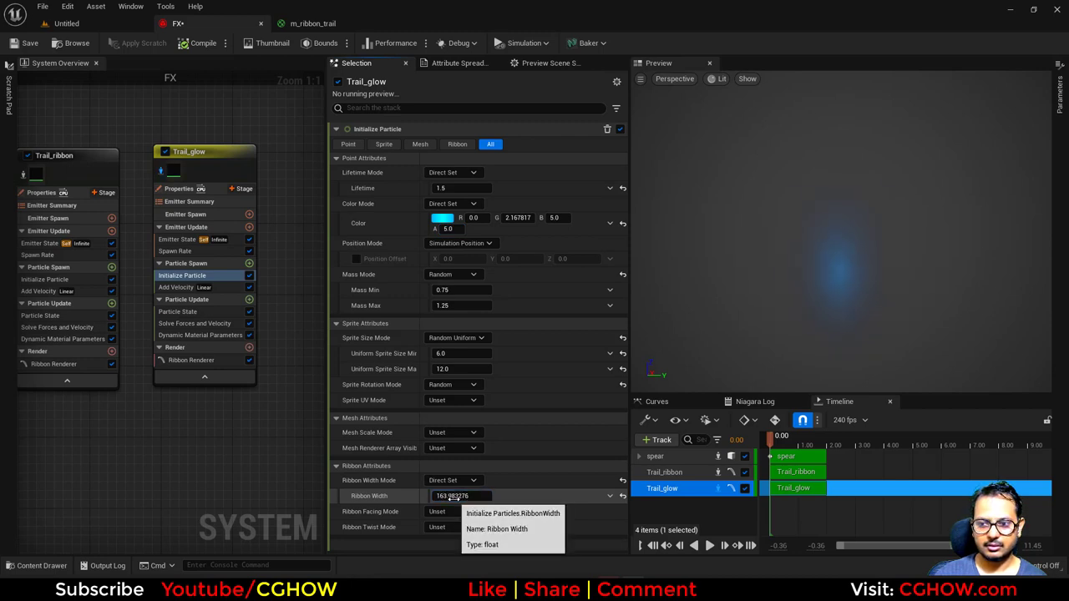
Step: Lower Trail_glow's spawn rate to about 15.7 and set its Add Velocity Z value to about -132.8
{"action": "left_click", "coordinate": [179, 251]}
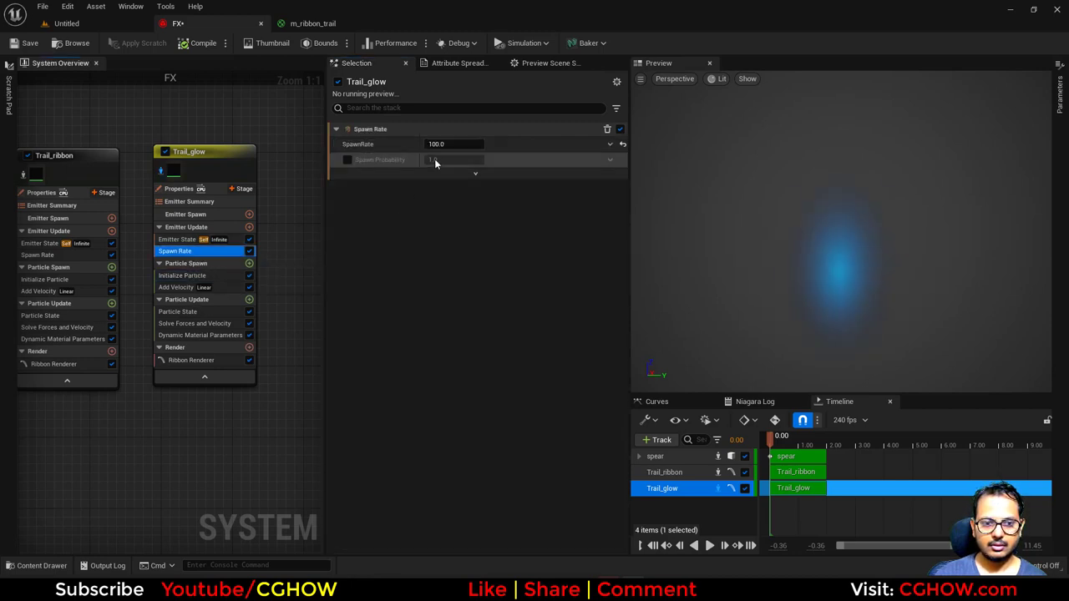
{"action": "mouse_move", "coordinate": [455, 145]}
{"action": "left_mouse_down"}
{"action": "mouse_move", "coordinate": [416, 146]}
{"action": "mouse_move", "coordinate": [470, 146]}
{"action": "left_mouse_up"}
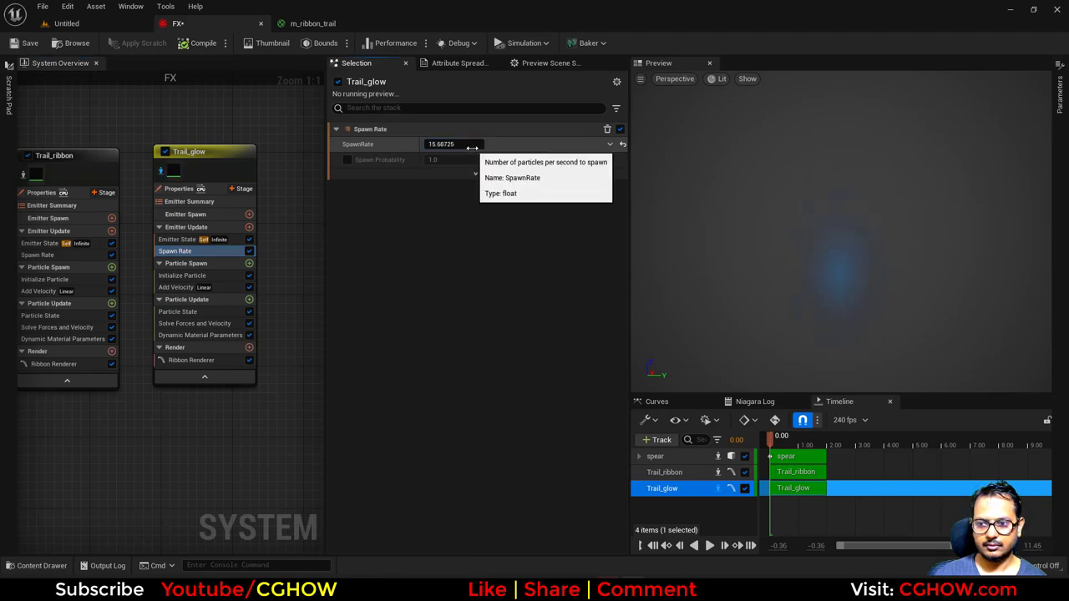
{"action": "left_click", "coordinate": [176, 287]}
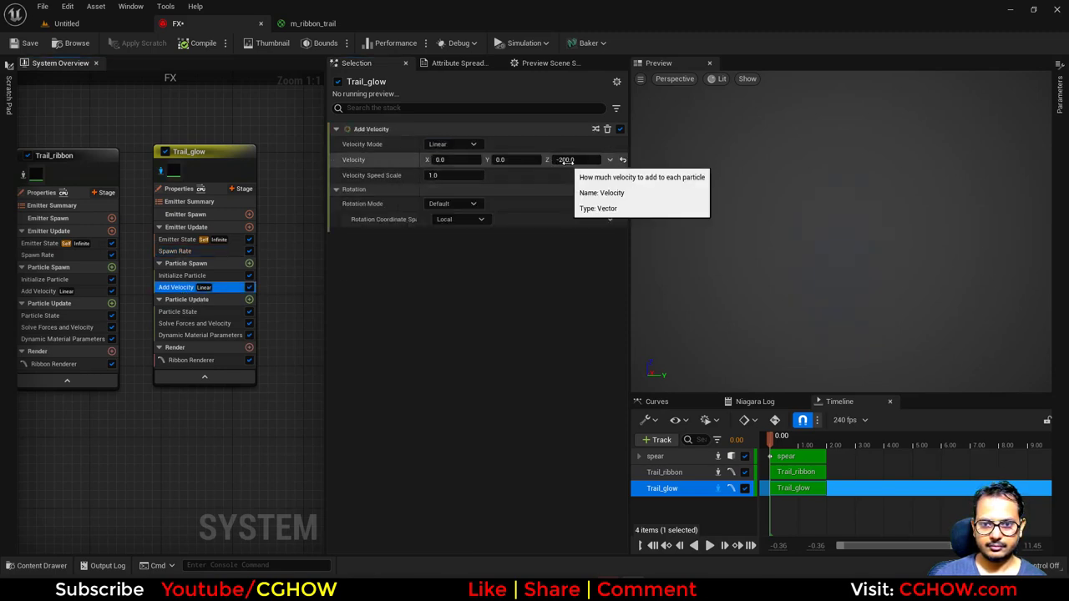
{"action": "left_click_drag", "start_coordinate": [567, 161], "coordinate": [591, 160]}
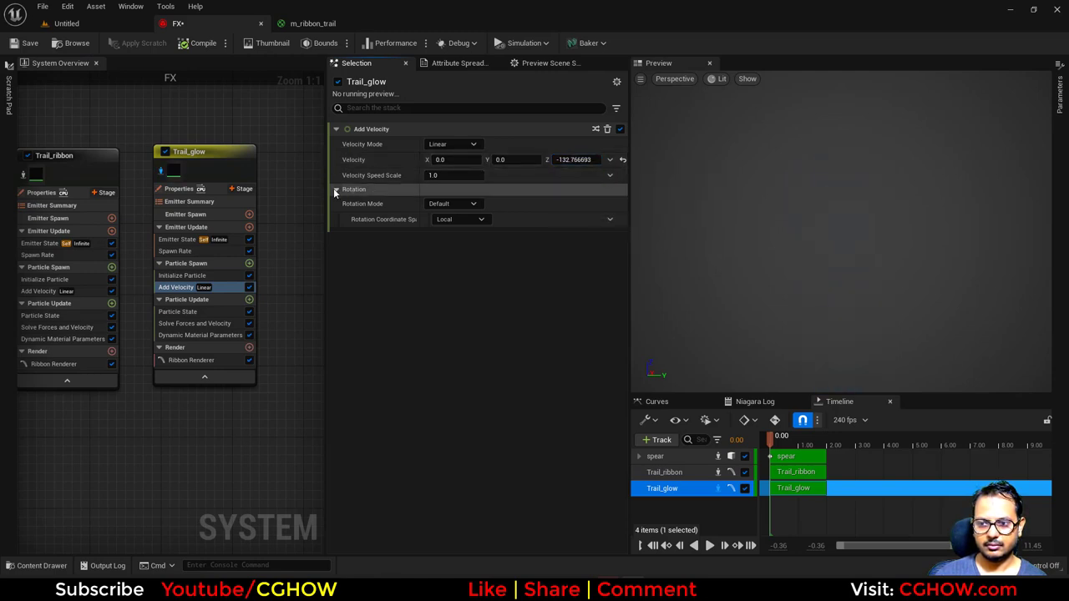
Step: Set Trail_glow's Loop Duration to 1.0 in Emitter State
{"action": "left_click", "coordinate": [182, 276]}
{"action": "left_click", "coordinate": [179, 250]}
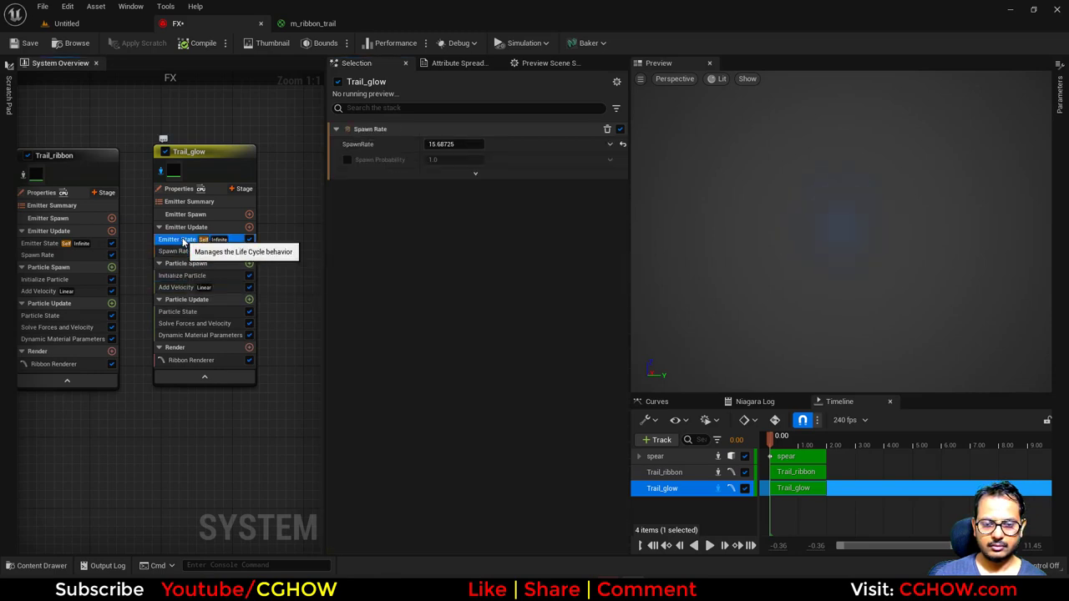
{"action": "left_click", "coordinate": [184, 242]}
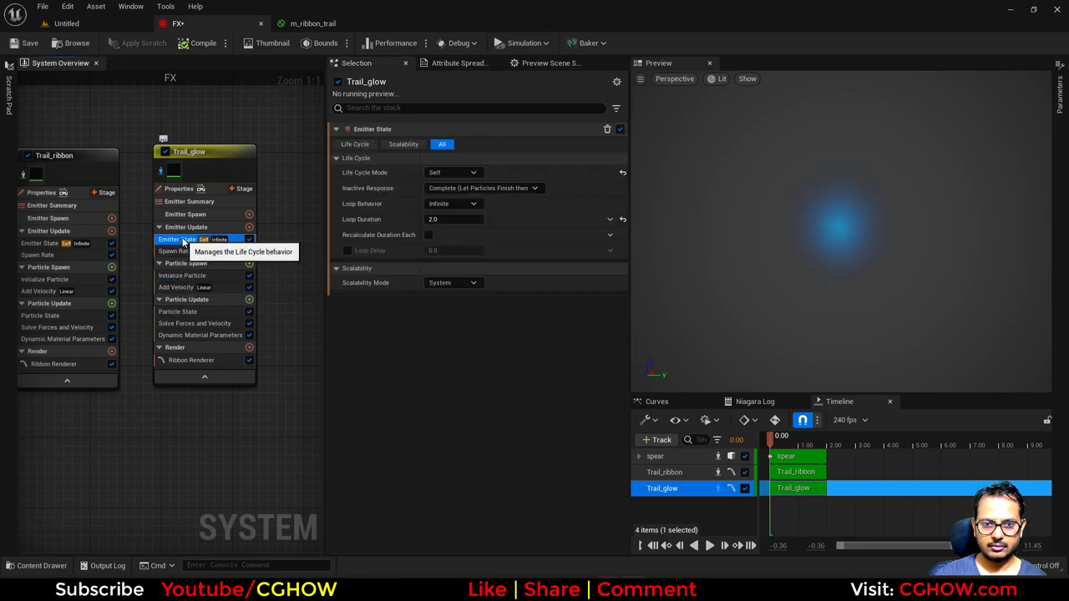
{"action": "left_click", "coordinate": [438, 219]}
{"action": "type", "text": ".2"}
{"action": "key", "text": "Return"}
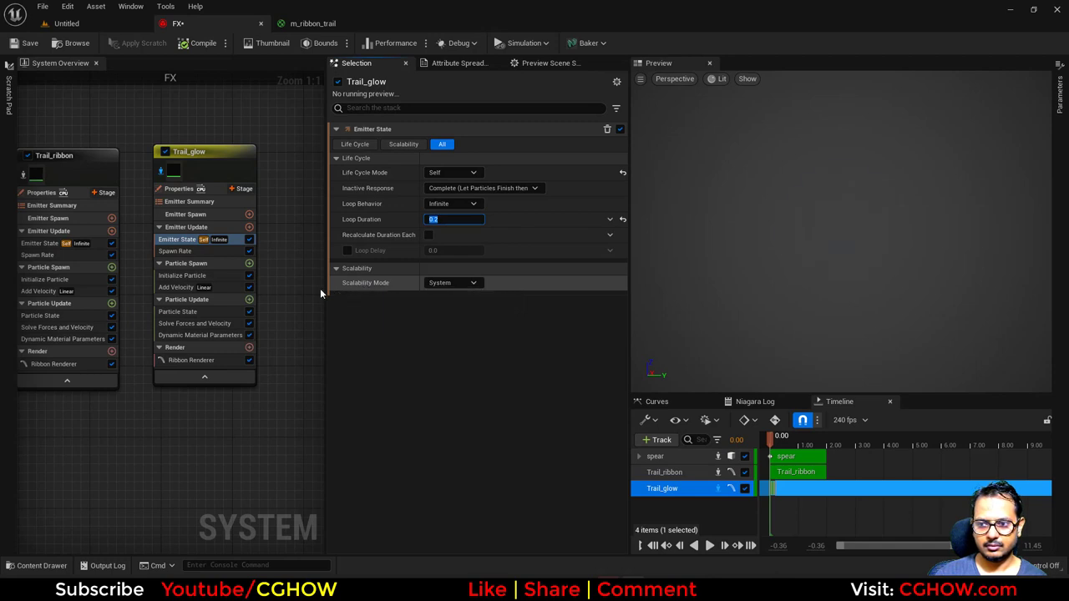
{"action": "type", "text": "1.0"}
{"action": "key", "text": "Return"}
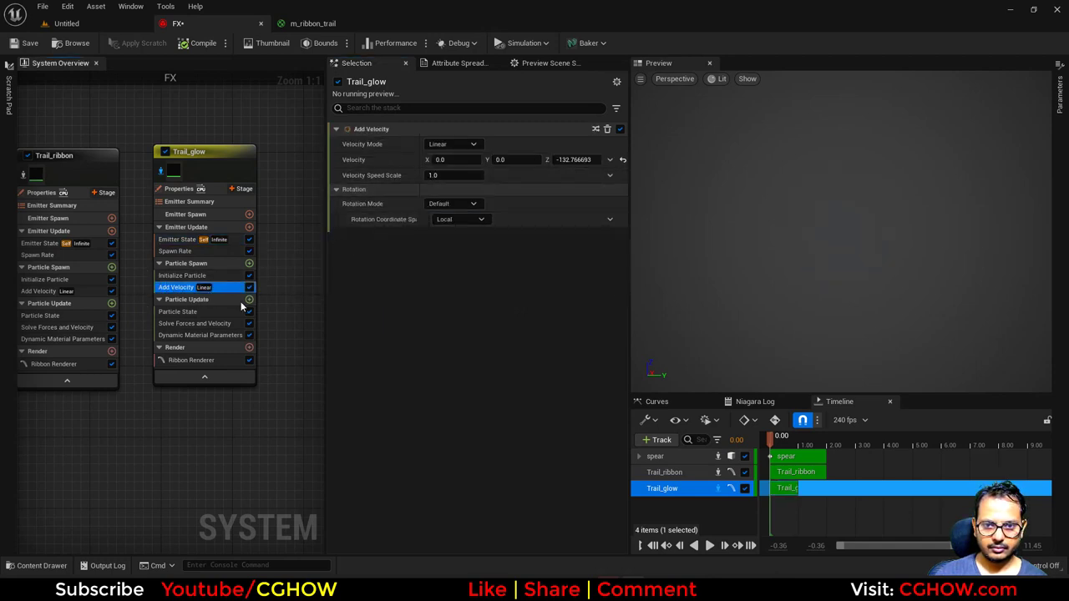
Step: Move Trail_glow's Dynamic Material Parameters above Solve Forces and Velocity and set its dist value to 0
{"action": "left_click", "coordinate": [196, 324]}
{"action": "left_click_drag", "start_coordinate": [189, 336], "coordinate": [193, 324]}
{"action": "left_click", "coordinate": [455, 219]}
{"action": "type", "text": "5"}
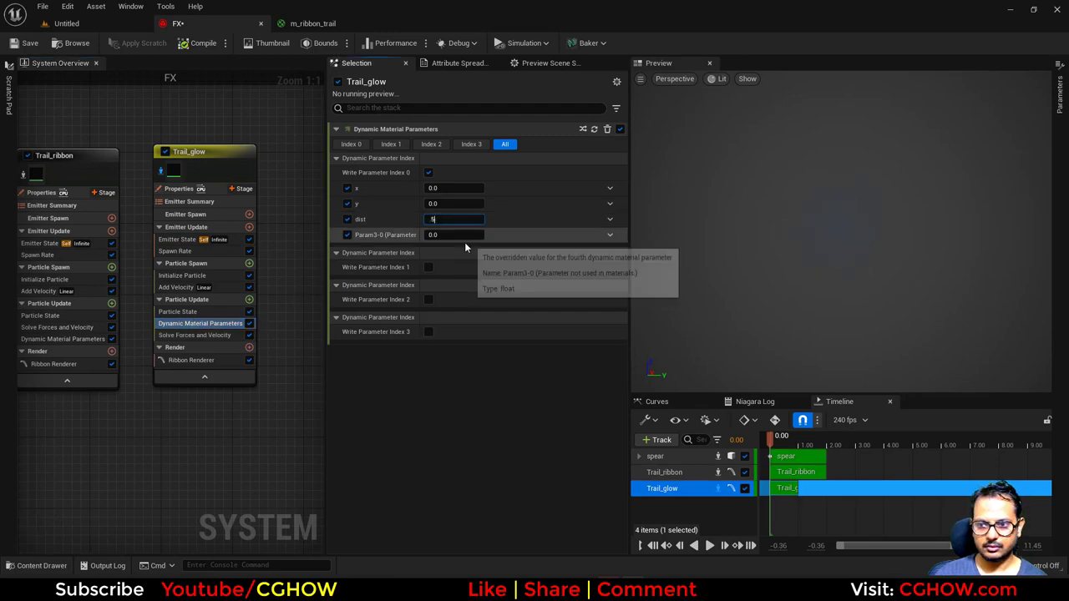
{"action": "key", "text": "Return"}
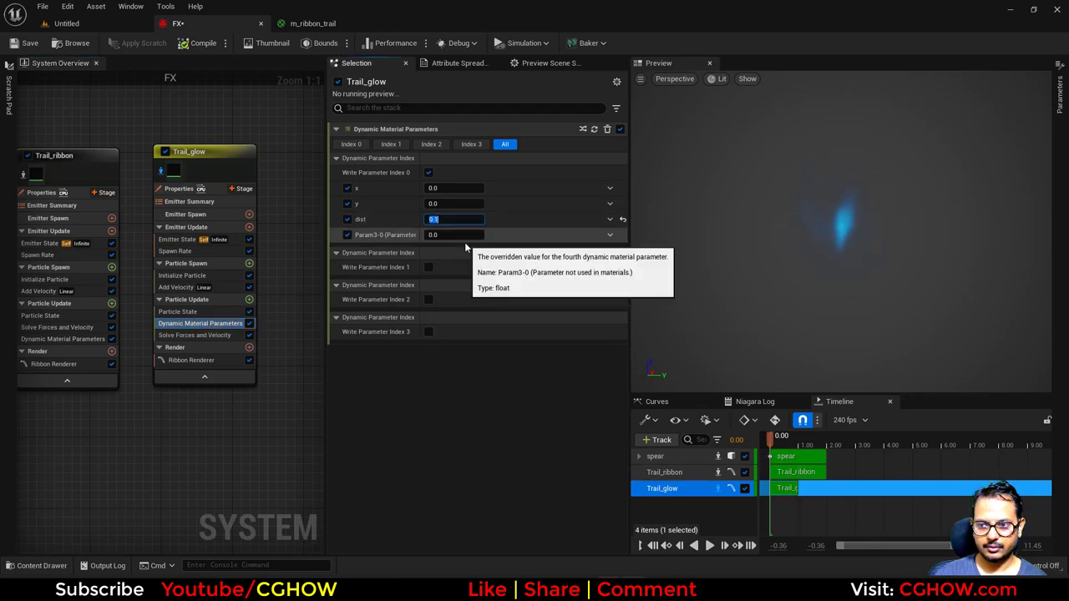
{"action": "type", "text": "0"}
{"action": "key", "text": "Return"}
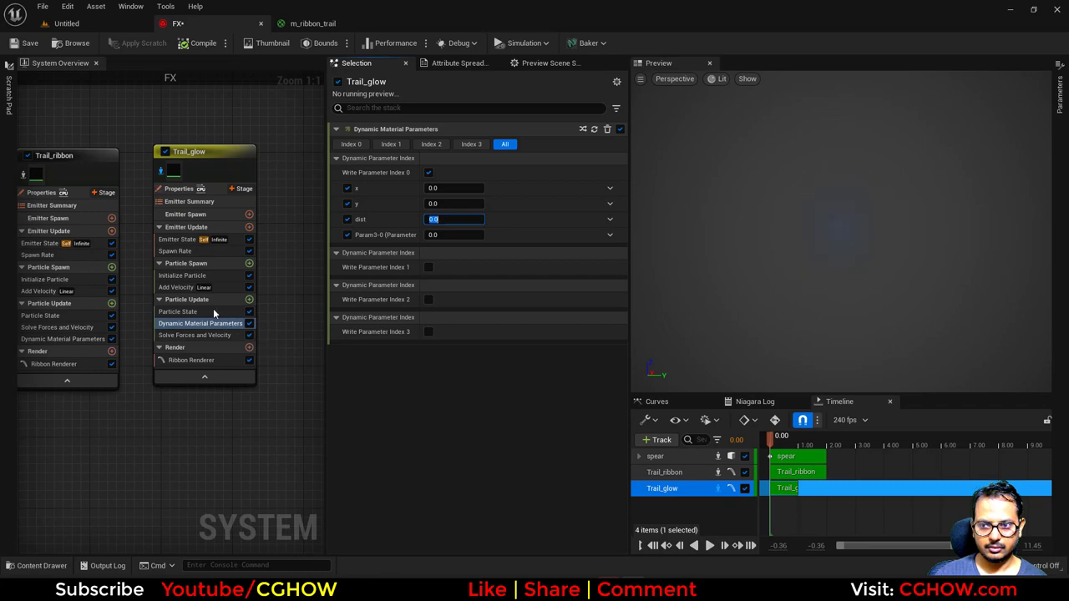
Step: Set Trail_glow's particle Lifetime to 2.0 and turn off the emitter's isolation
{"action": "left_click", "coordinate": [182, 275]}
{"action": "left_click", "coordinate": [459, 188]}
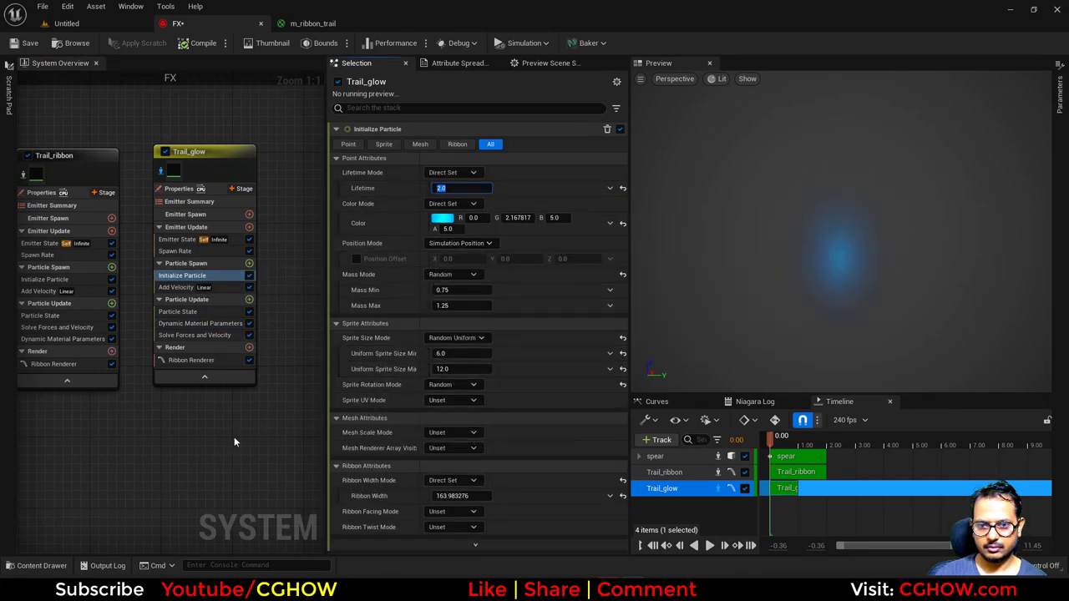
{"action": "left_click", "coordinate": [160, 173]}
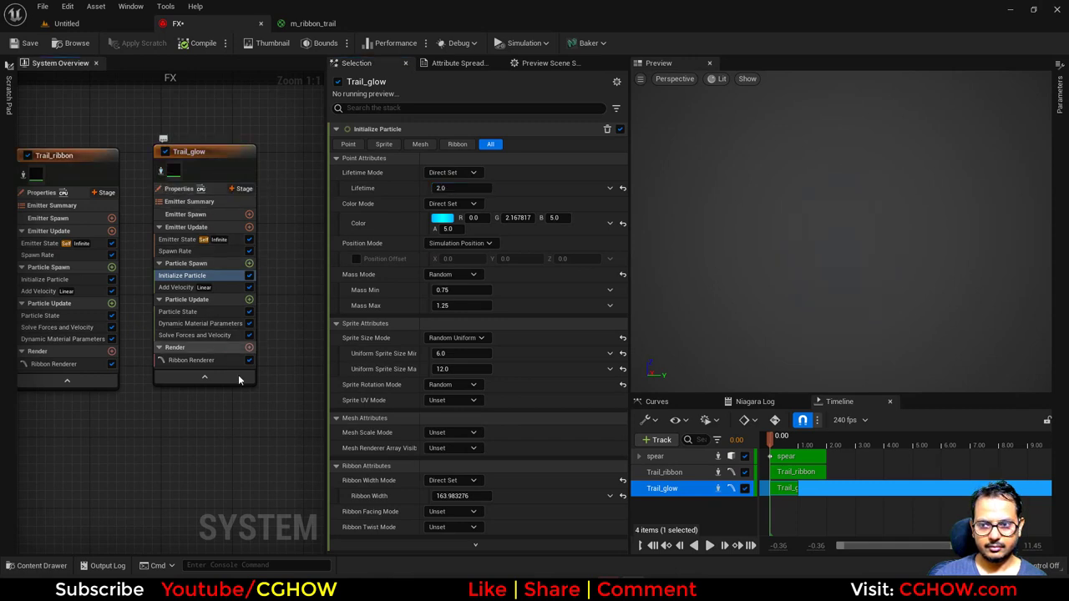
Step: Play the effect in the preview, rewinding to the start of the timeline to check the trail glow
{"action": "left_click", "coordinate": [709, 545]}
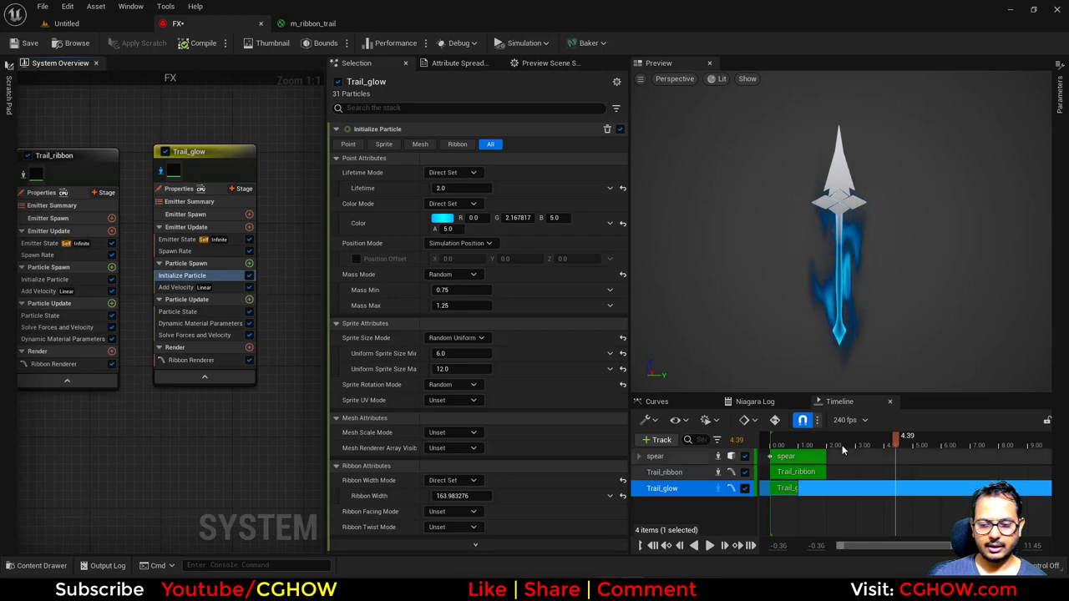
{"action": "left_click", "coordinate": [764, 441]}
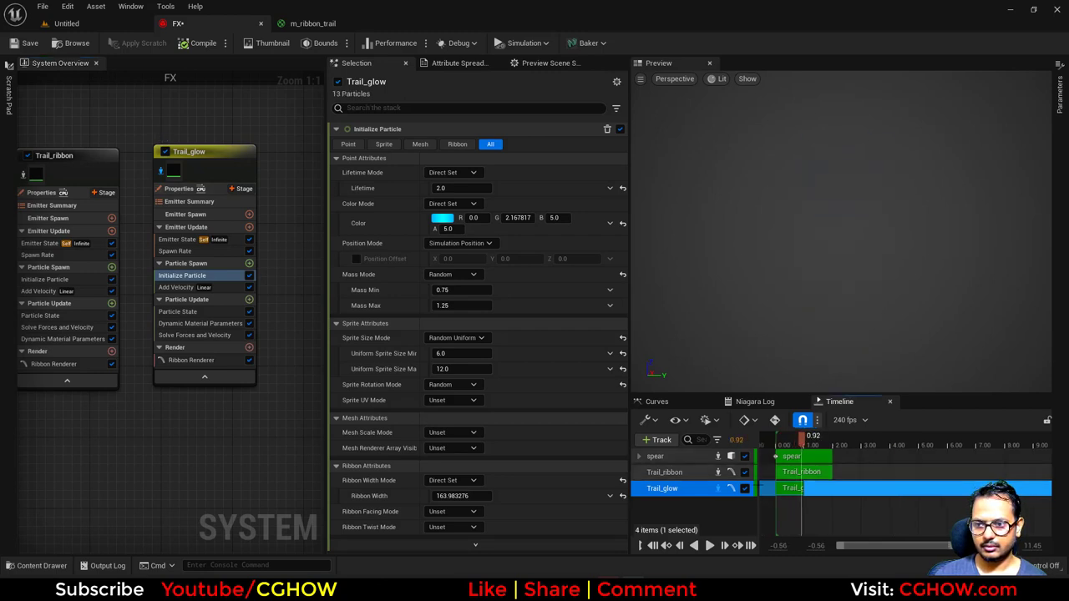
{"action": "left_click", "coordinate": [709, 545]}
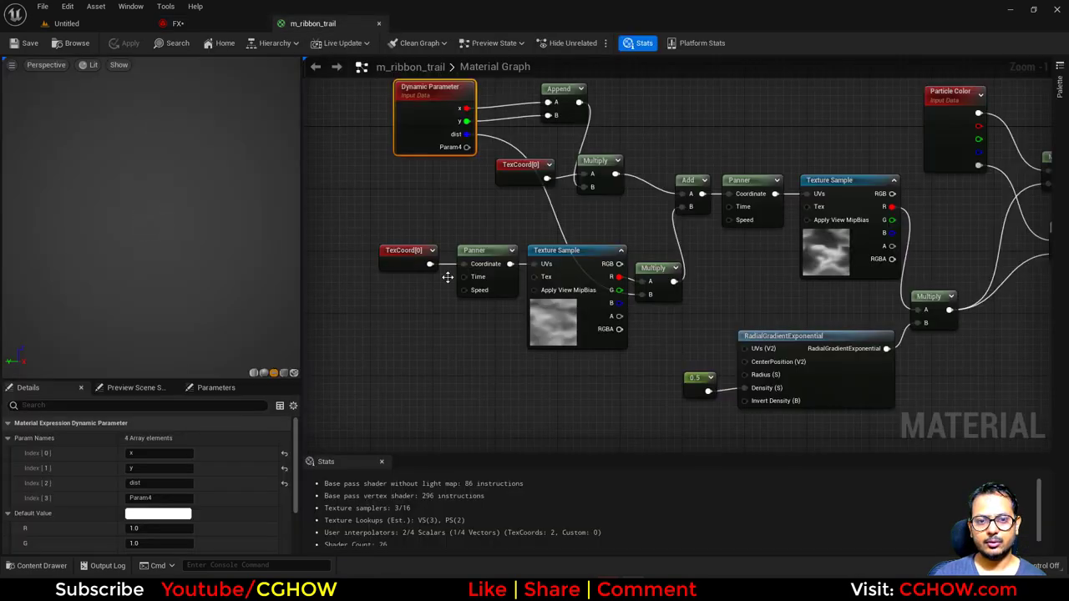
Step: Add a Time node and a Multiply node below the distortion Panner, and connect Time to Multiply's A input
{"action": "right_click_drag", "start_coordinate": [398, 380], "coordinate": [445, 336]}
{"action": "right_click", "coordinate": [377, 328]}
{"action": "type", "text": "d"}
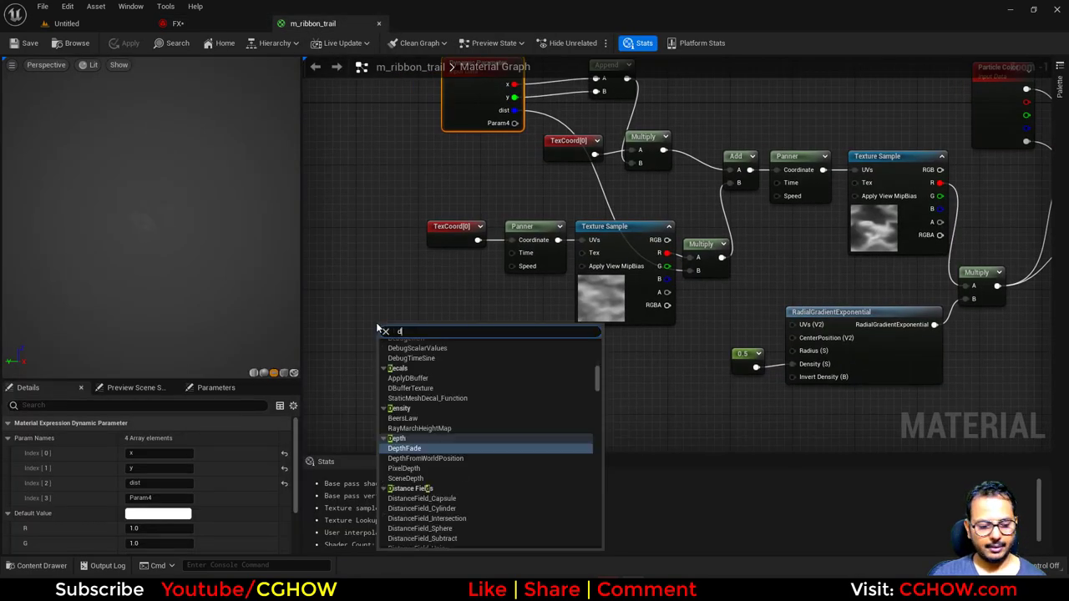
{"action": "right_click", "coordinate": [368, 316]}
{"action": "type", "text": "time"}
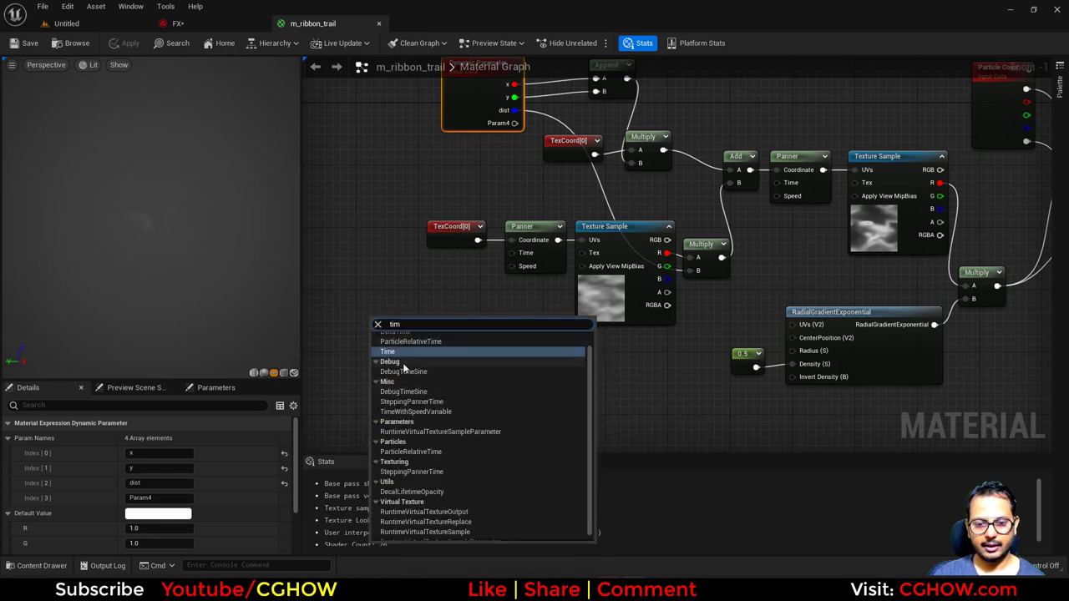
{"action": "left_click", "coordinate": [402, 353]}
{"action": "left_click", "coordinate": [434, 317]}
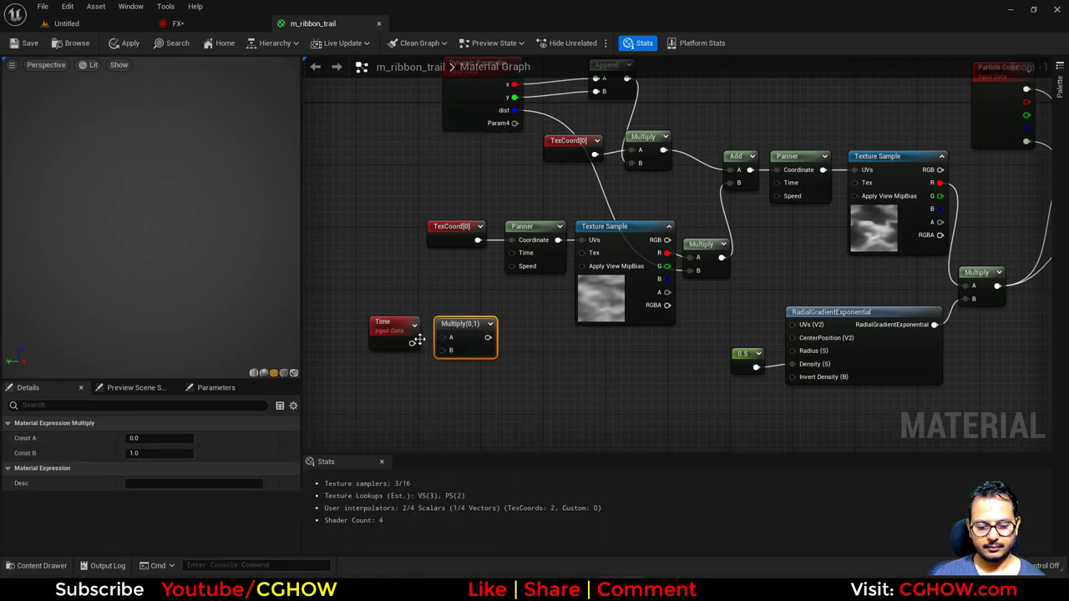
{"action": "left_click_drag", "start_coordinate": [410, 342], "coordinate": [451, 338]}
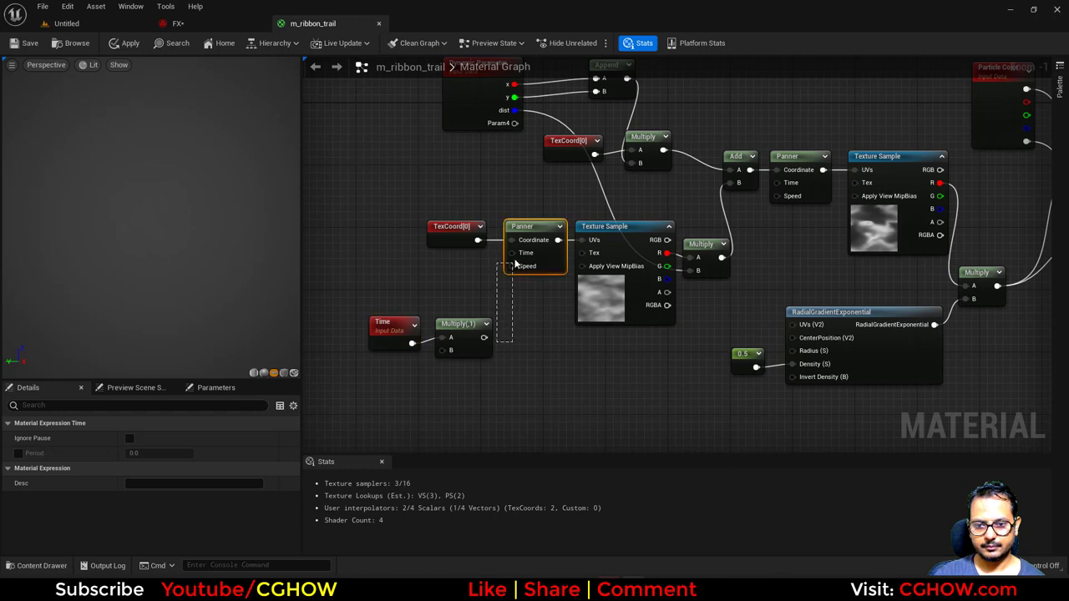
Step: Connect the new Multiply output to both Panners' Time inputs, and the Dynamic Parameter's Param4 to Multiply's B input
{"action": "left_click_drag", "start_coordinate": [515, 263], "coordinate": [750, 234]}
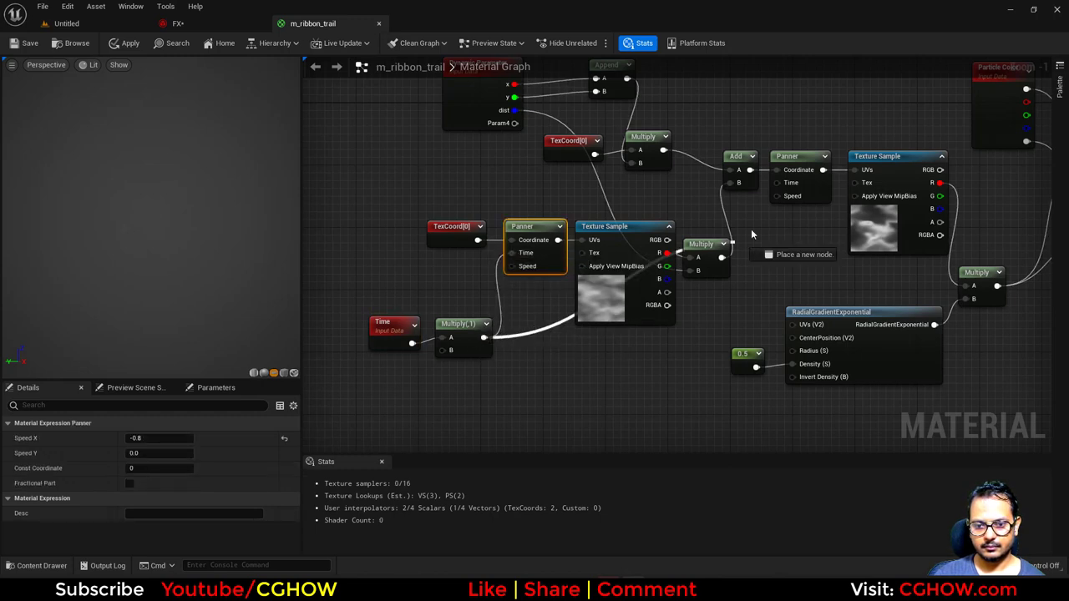
{"action": "left_click_drag", "start_coordinate": [789, 191], "coordinate": [777, 182]}
{"action": "left_click_drag", "start_coordinate": [514, 122], "coordinate": [451, 350]}
Step: Rename the Dynamic Parameter's Param4 to time and save the material
{"action": "left_click", "coordinate": [476, 105]}
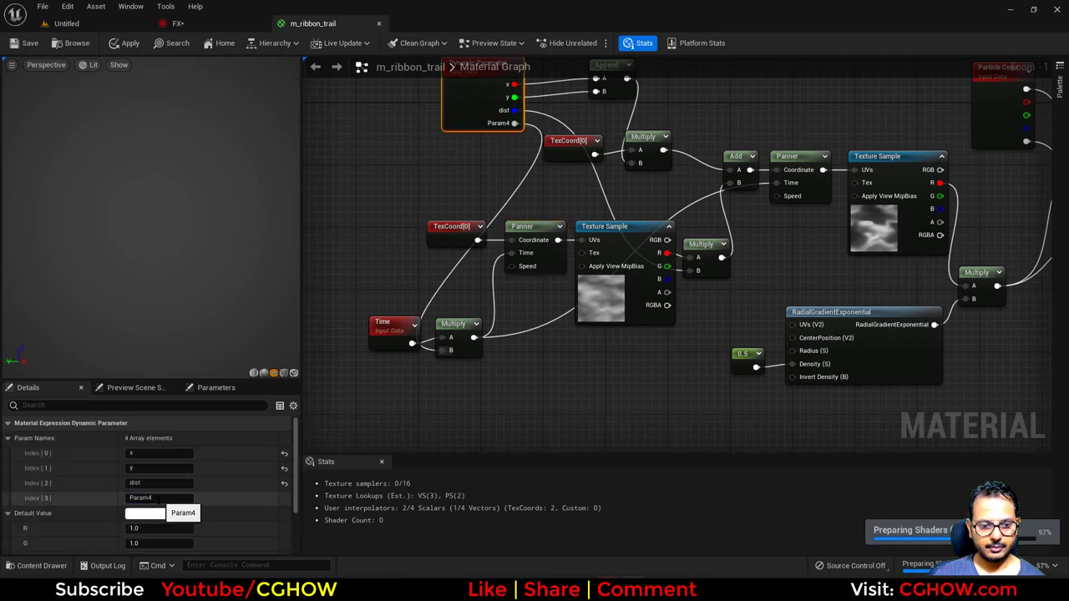
{"action": "type", "text": "time"}
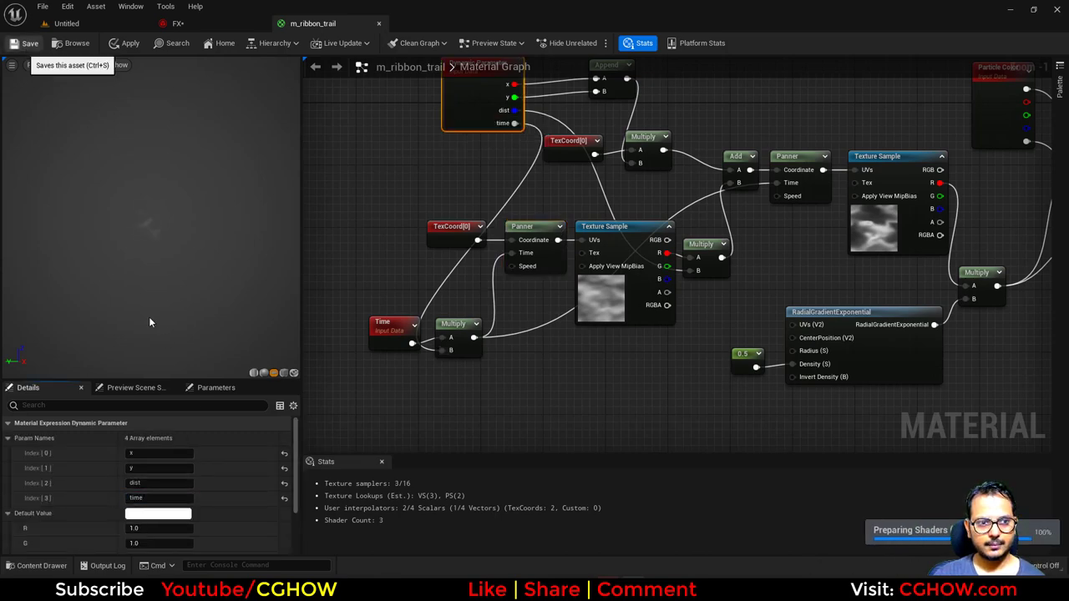
{"action": "left_click", "coordinate": [25, 43]}
Step: In the FX system, set Trail_ribbon's time dynamic material parameter to 1.0
{"action": "left_click", "coordinate": [205, 24]}
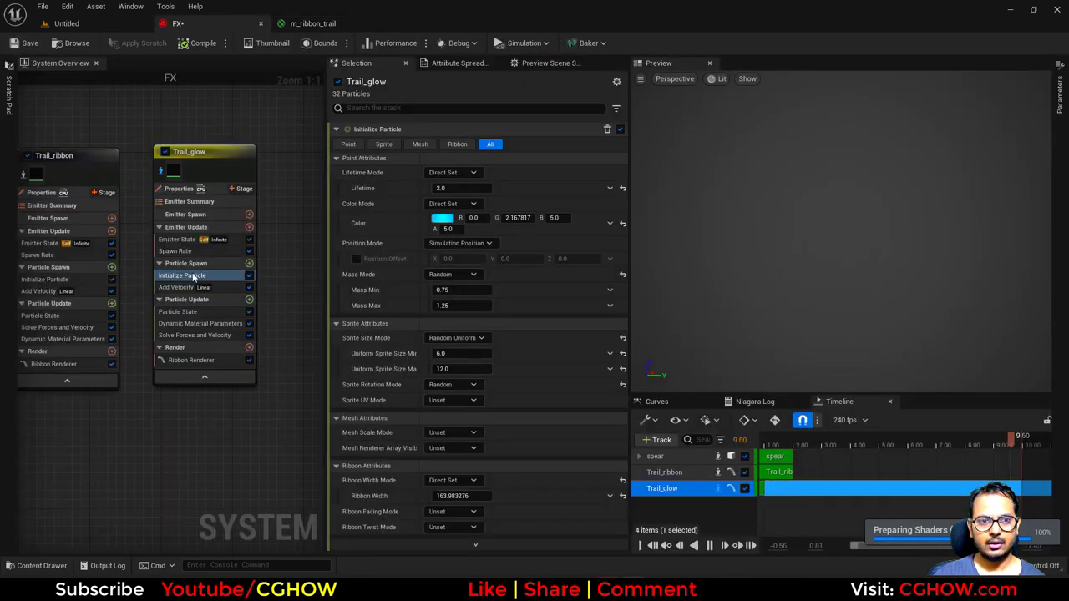
{"action": "left_click", "coordinate": [117, 337]}
{"action": "left_click", "coordinate": [455, 234]}
{"action": "type", "text": "1"}
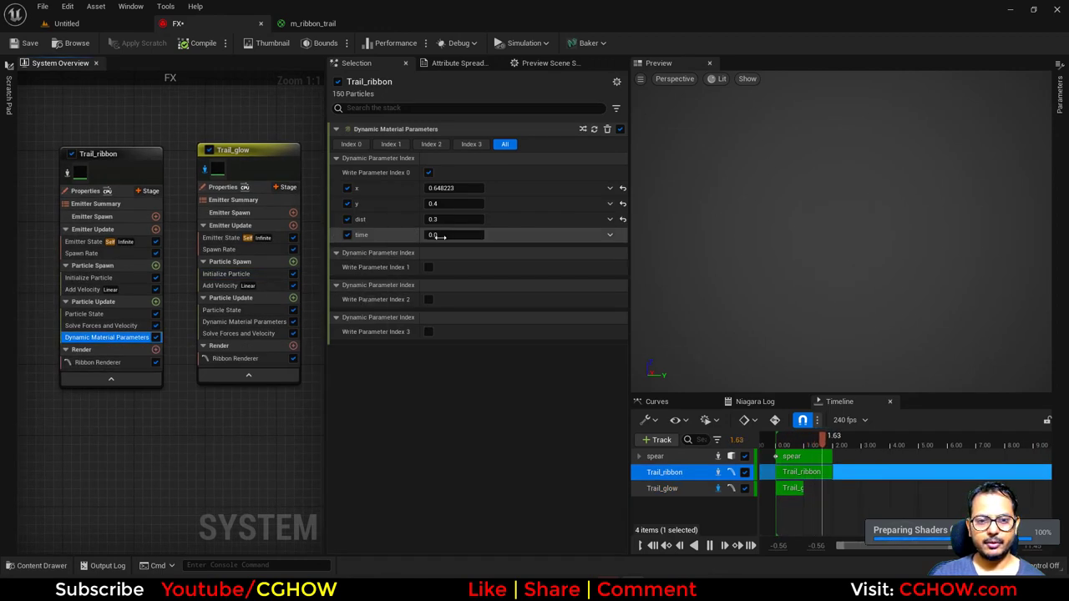
{"action": "key", "text": "Return"}
Step: Try time values of 1, 0.5 and 0 in Trail_glow's Dynamic Material Parameters
{"action": "right_click_drag", "start_coordinate": [180, 138], "coordinate": [146, 171]}
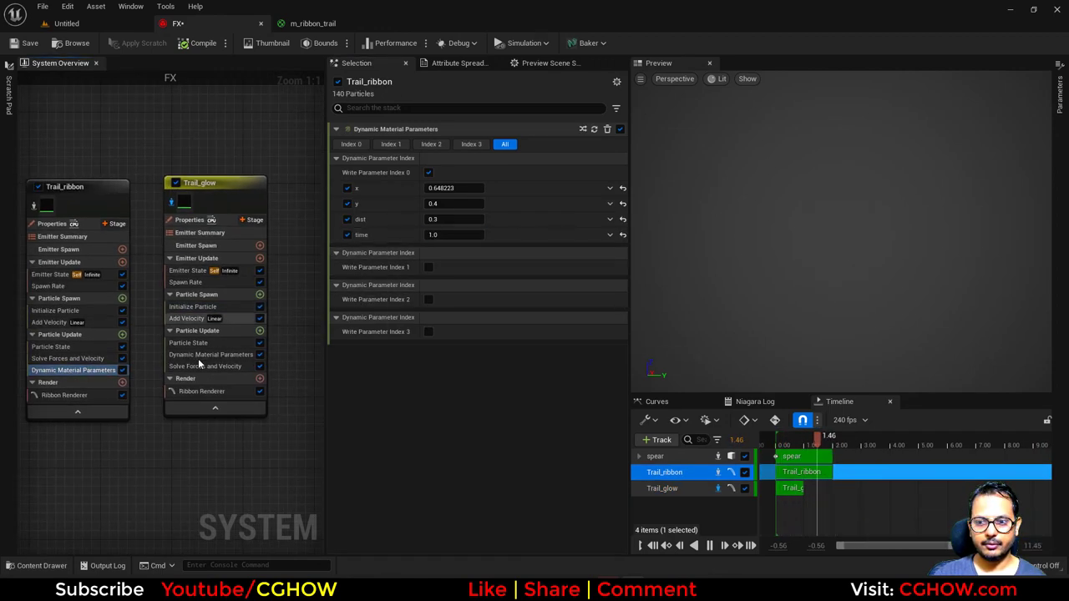
{"action": "left_click", "coordinate": [211, 354]}
{"action": "left_click", "coordinate": [455, 234]}
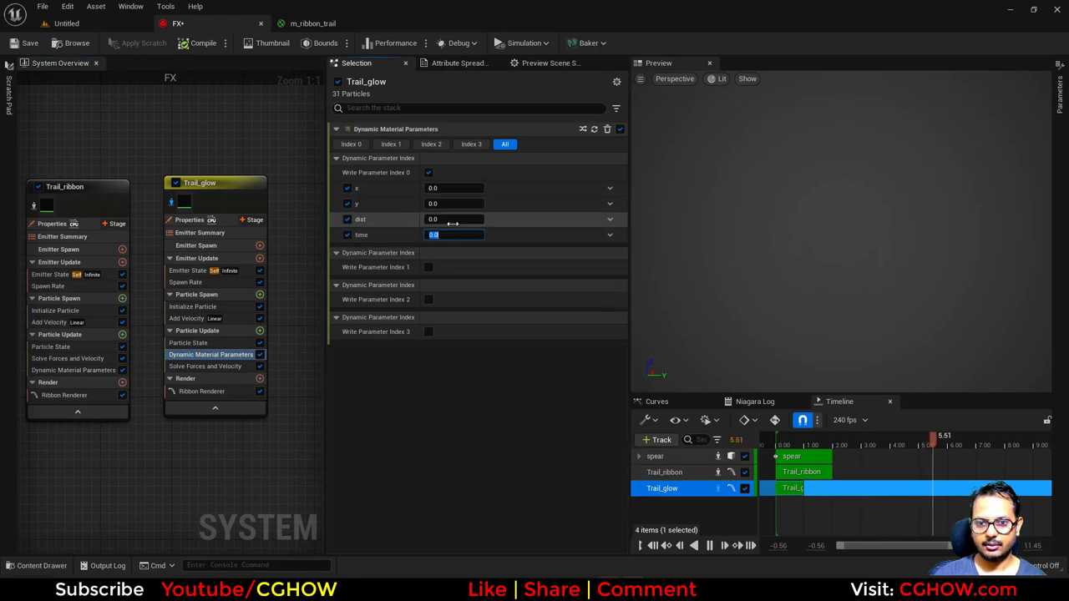
{"action": "type", "text": "1"}
{"action": "key", "text": "Return"}
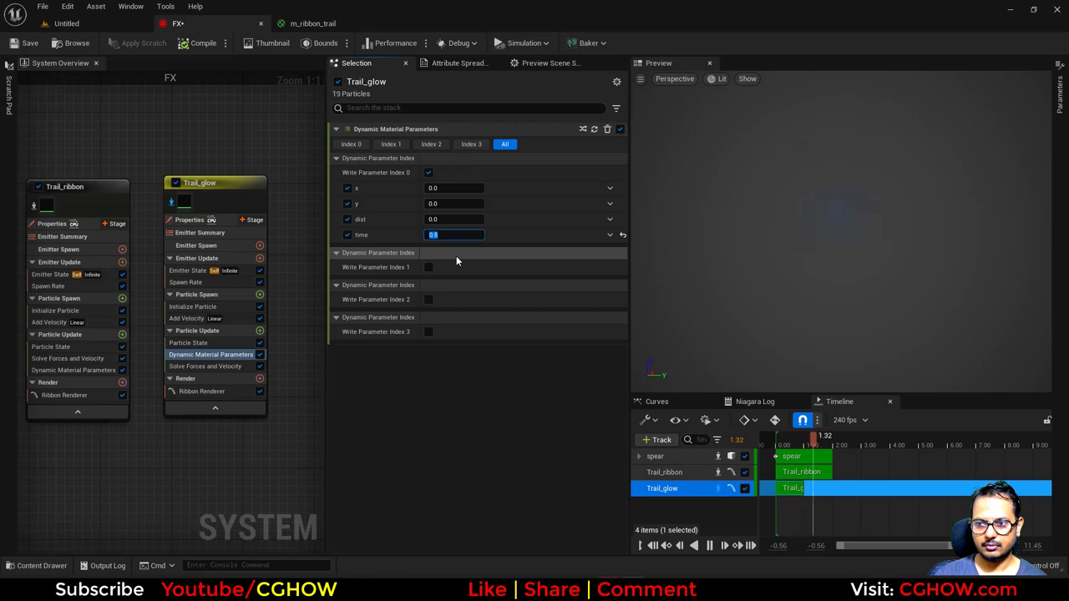
{"action": "type", "text": "0"}
{"action": "key", "text": "Return"}
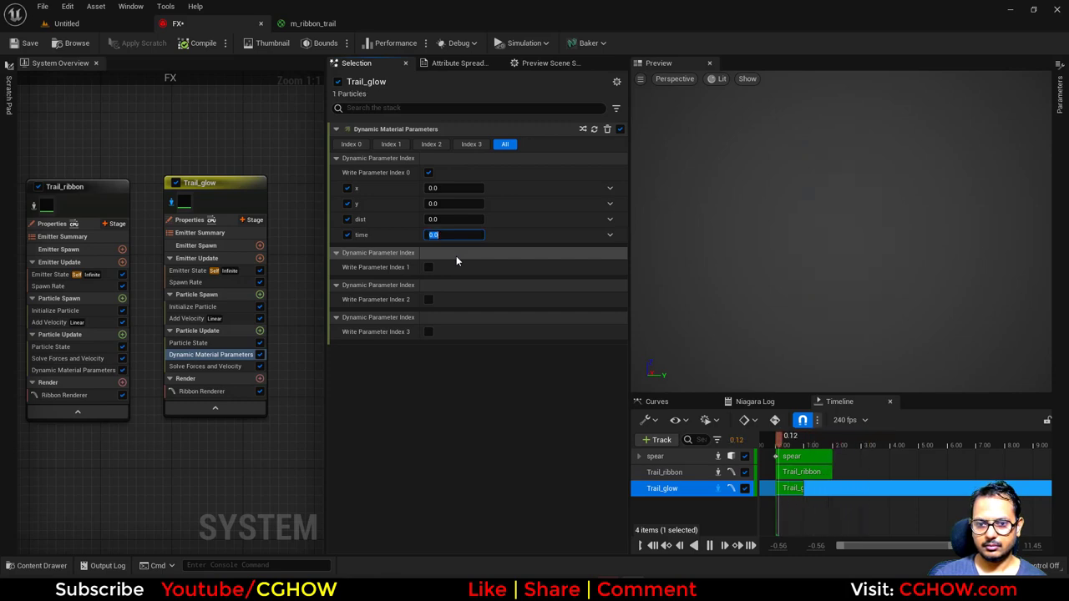
Step: Try a dist value of about 1.43 on Trail_glow, then set it back to 0
{"action": "left_click_drag", "start_coordinate": [439, 218], "coordinate": [448, 219]}
{"action": "left_click", "coordinate": [441, 219]}
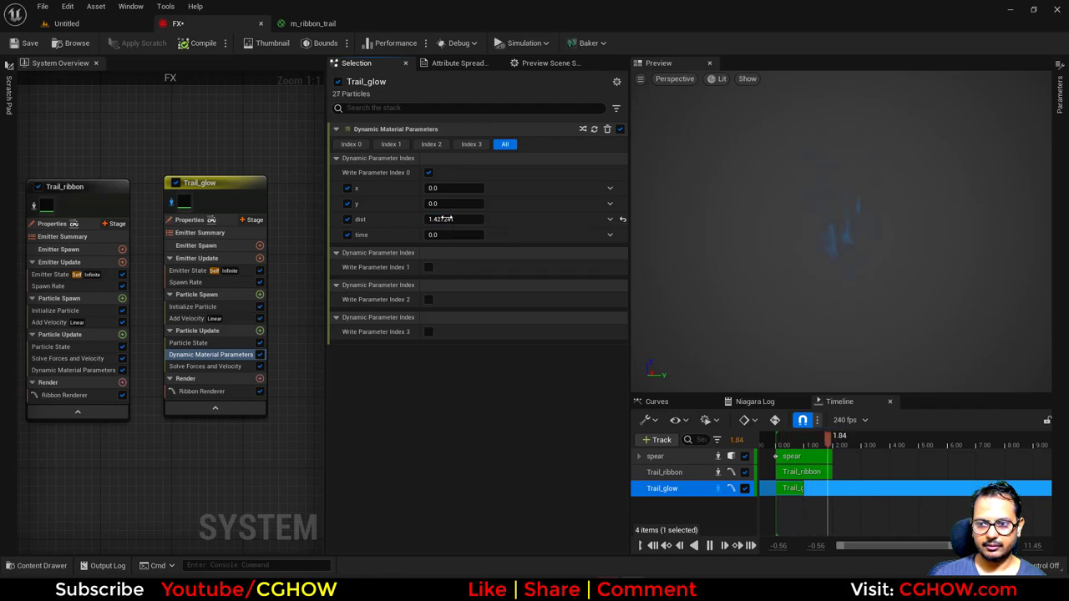
{"action": "type", "text": "0"}
{"action": "key", "text": "Return"}
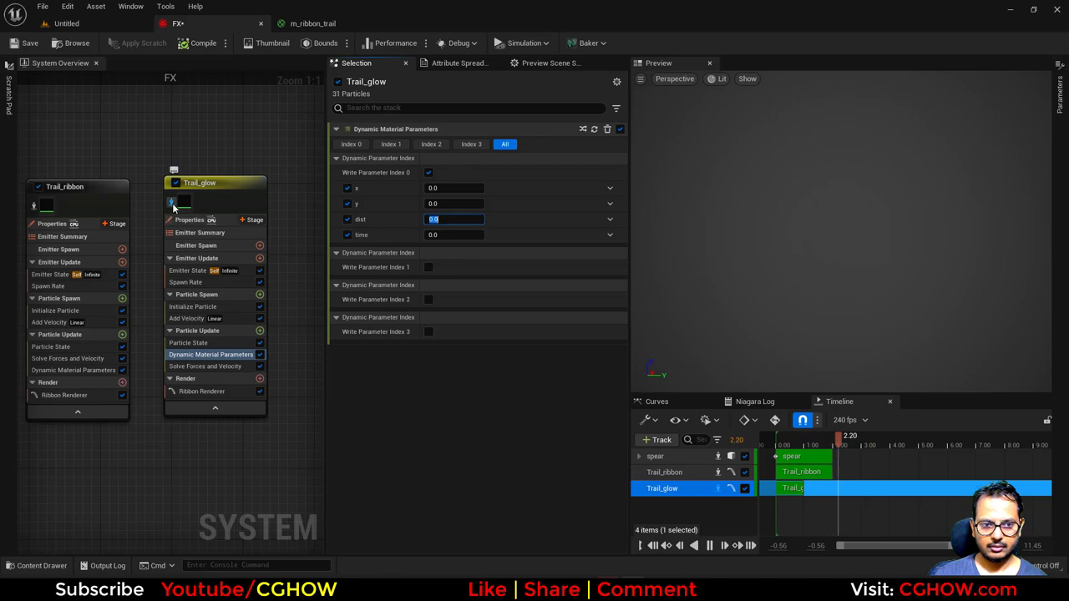
Step: Delete the Trail_glow emitter and check the ArtStation spear reference in the browser before returning to the FX system
{"action": "left_click", "coordinate": [236, 211]}
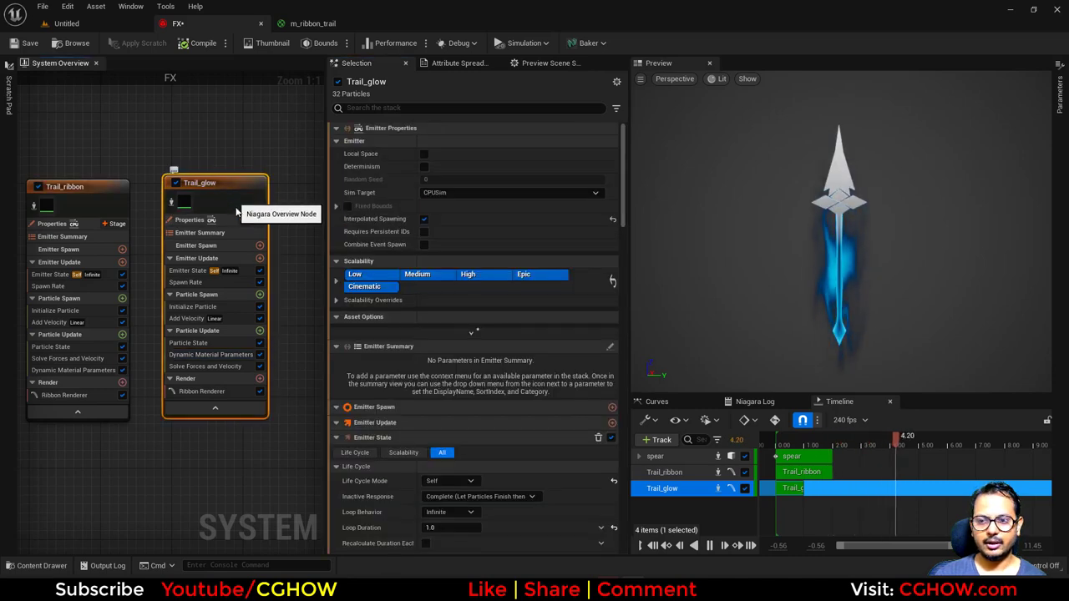
{"action": "key", "text": "Delete"}
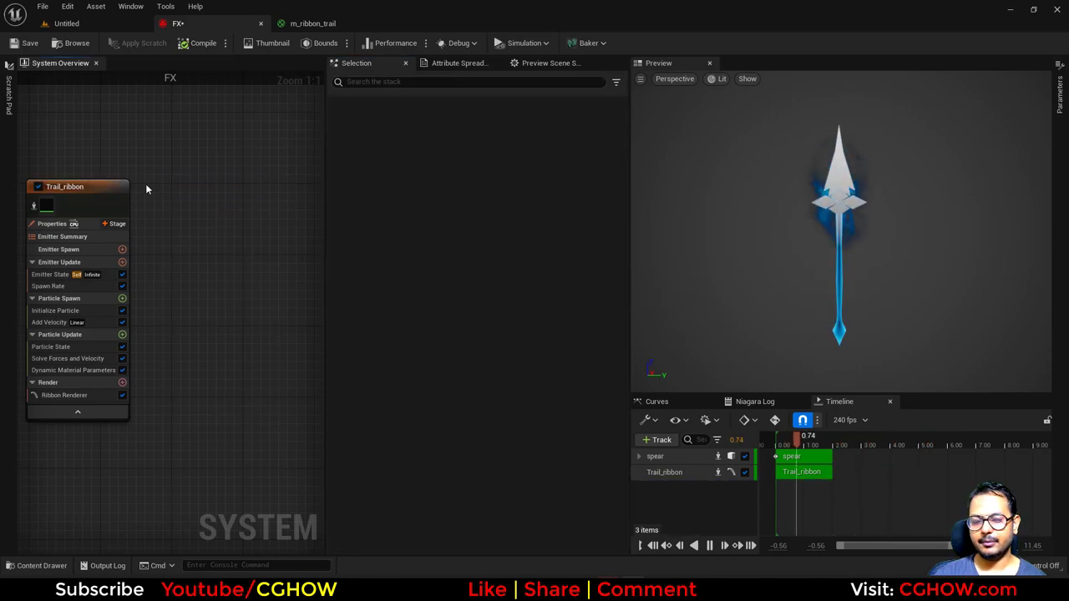
{"action": "right_click_drag", "start_coordinate": [146, 189], "coordinate": [278, 187]}
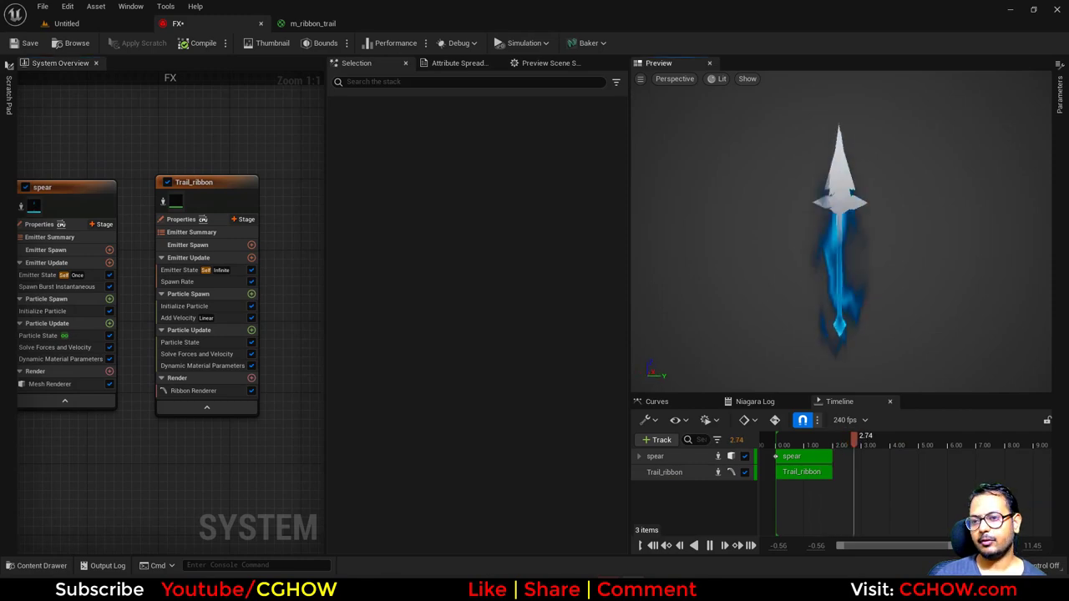
{"action": "key", "text": "alt+Tab"}
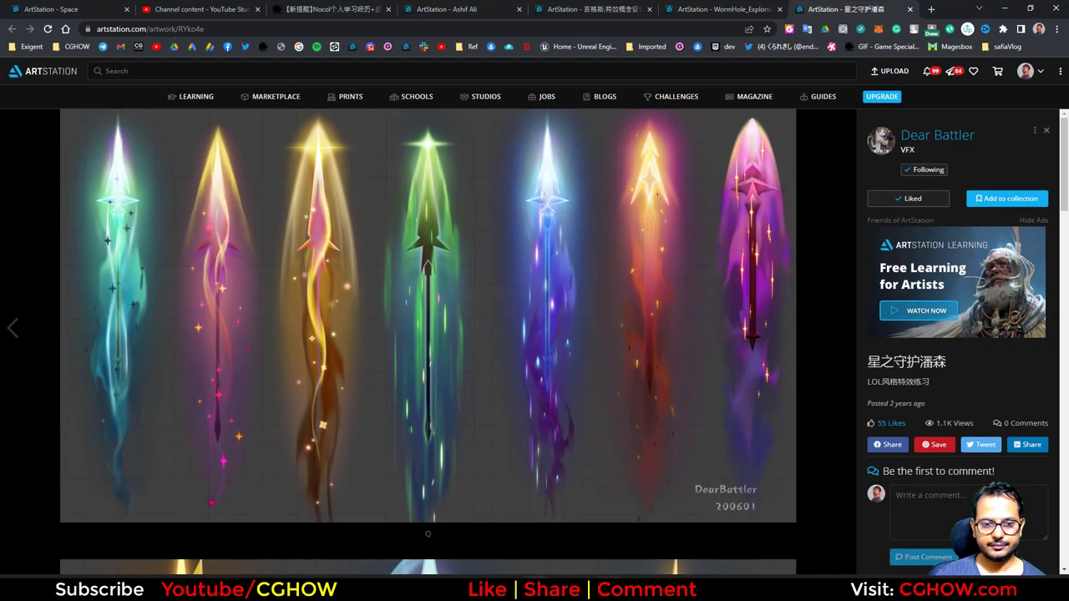
{"action": "key", "text": "alt+Tab"}
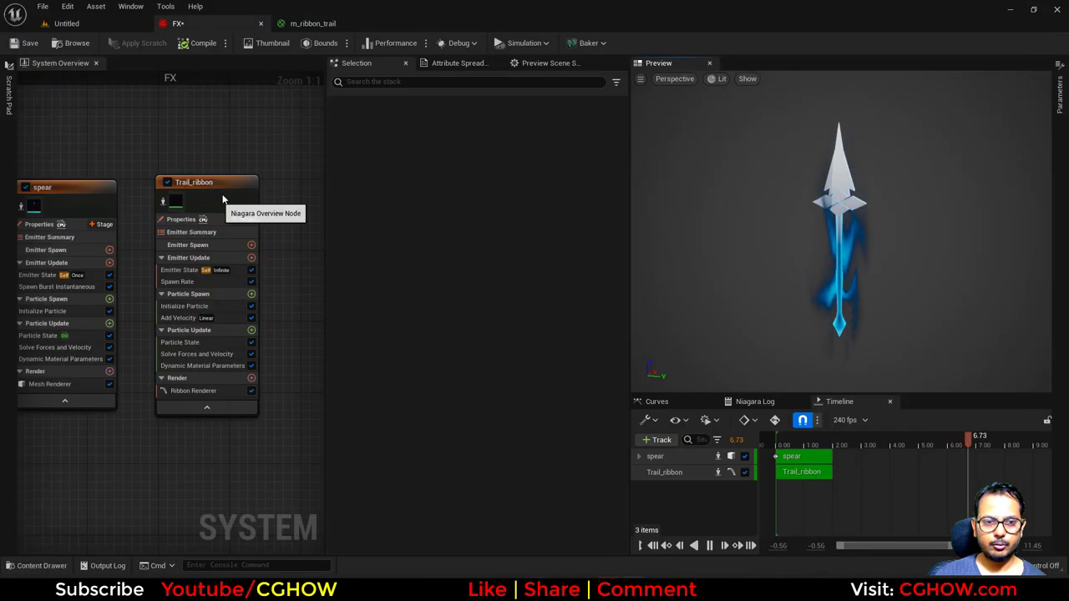
Step: Duplicate the Trail_ribbon emitter by copying and pasting it beside the original
{"action": "left_click", "coordinate": [250, 178]}
{"action": "right_click_drag", "start_coordinate": [252, 144], "coordinate": [138, 132]}
{"action": "left_click", "coordinate": [201, 171]}
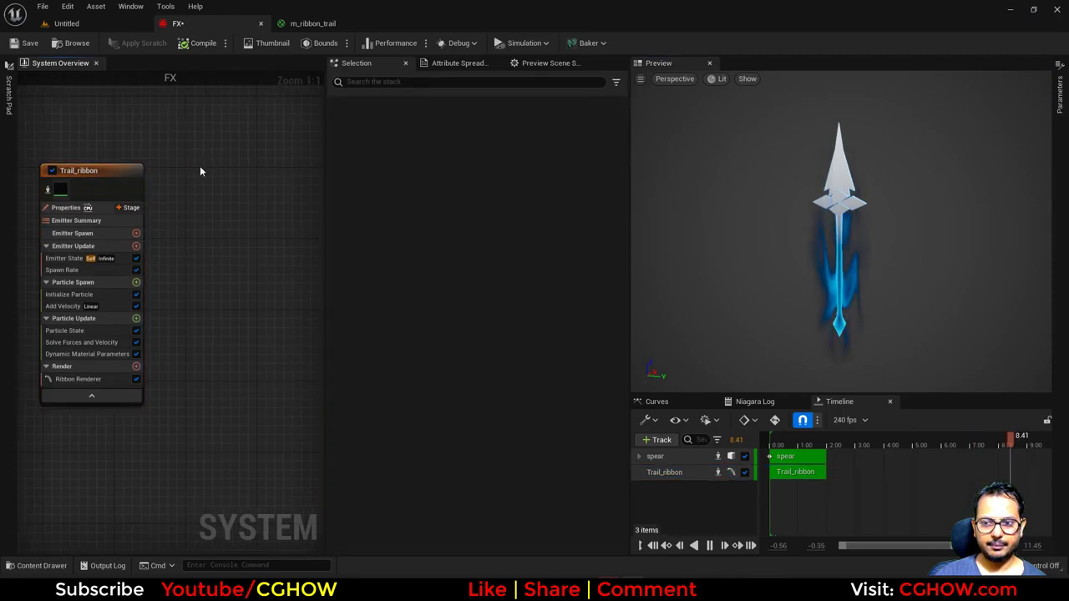
{"action": "key", "text": "ctrl+v"}
Step: Change Trail_ribbon001's particle color to a deeper blue with R 0.242137, G 1.677904 and B 5.0
{"action": "left_click", "coordinate": [238, 298]}
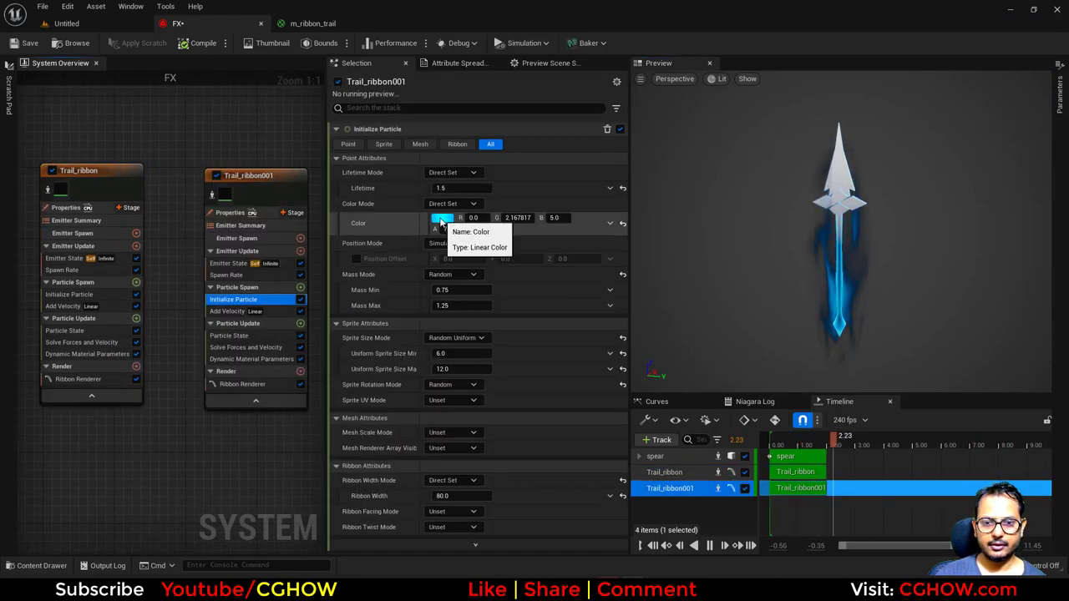
{"action": "left_click", "coordinate": [440, 221]}
{"action": "left_click", "coordinate": [471, 285]}
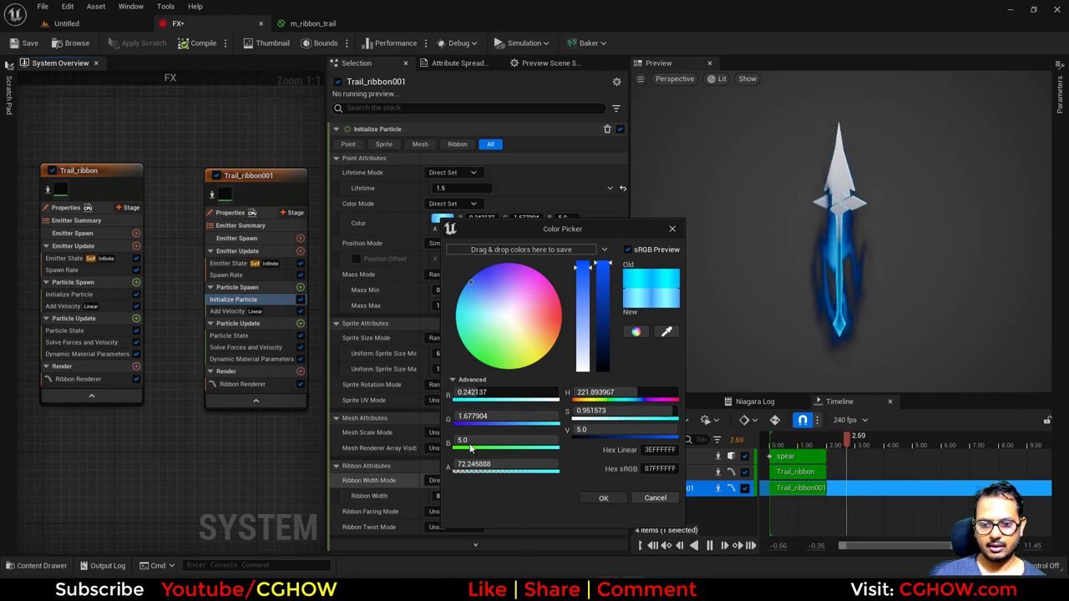
Step: Isolate Trail_ribbon001 and try dynamic material parameters of x 0.2, y 0.1 and dist about -0.62
{"action": "left_click", "coordinate": [250, 358]}
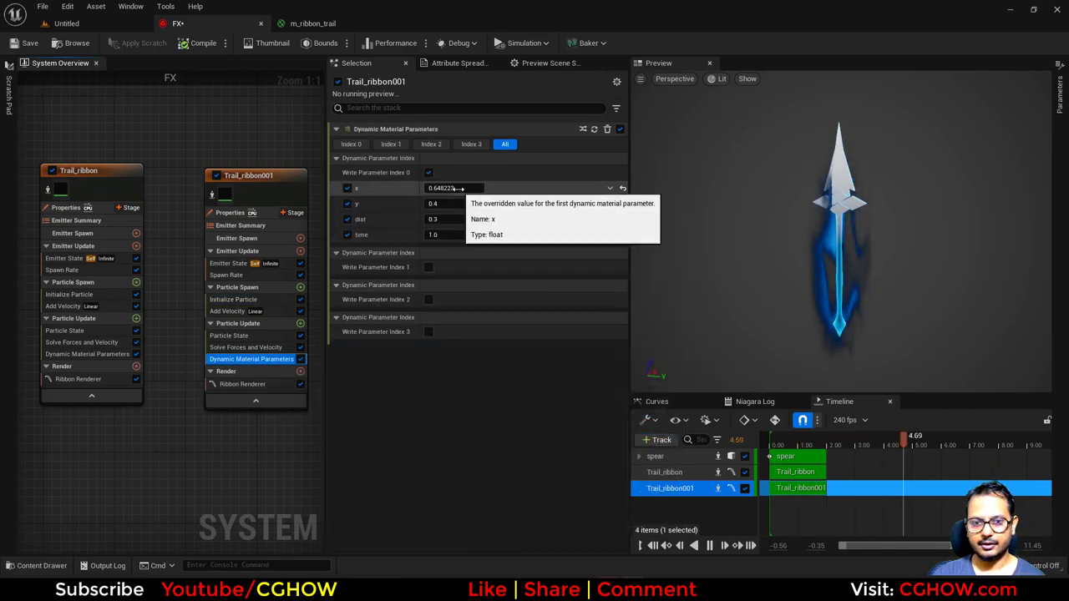
{"action": "left_click", "coordinate": [458, 188]}
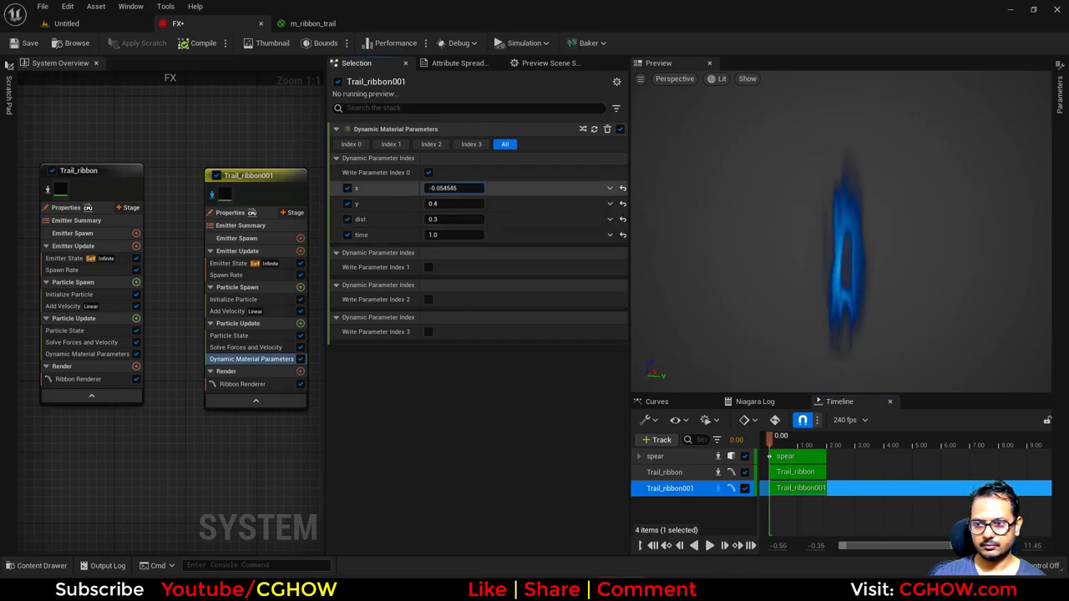
{"action": "left_click_drag", "start_coordinate": [455, 203], "coordinate": [442, 221]}
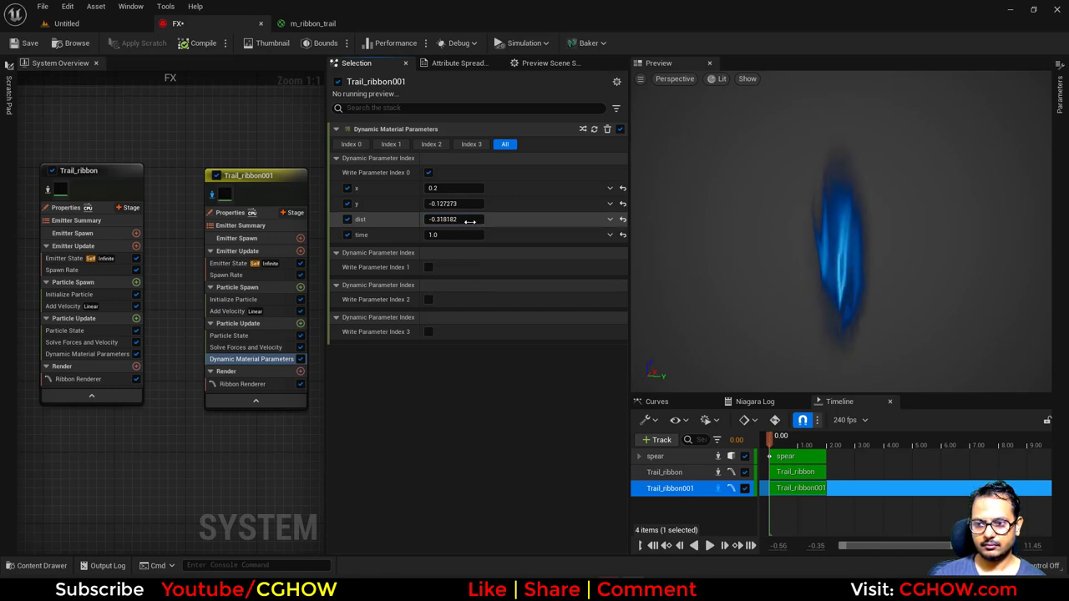
{"action": "left_click", "coordinate": [466, 203]}
{"action": "type", "text": "1"}
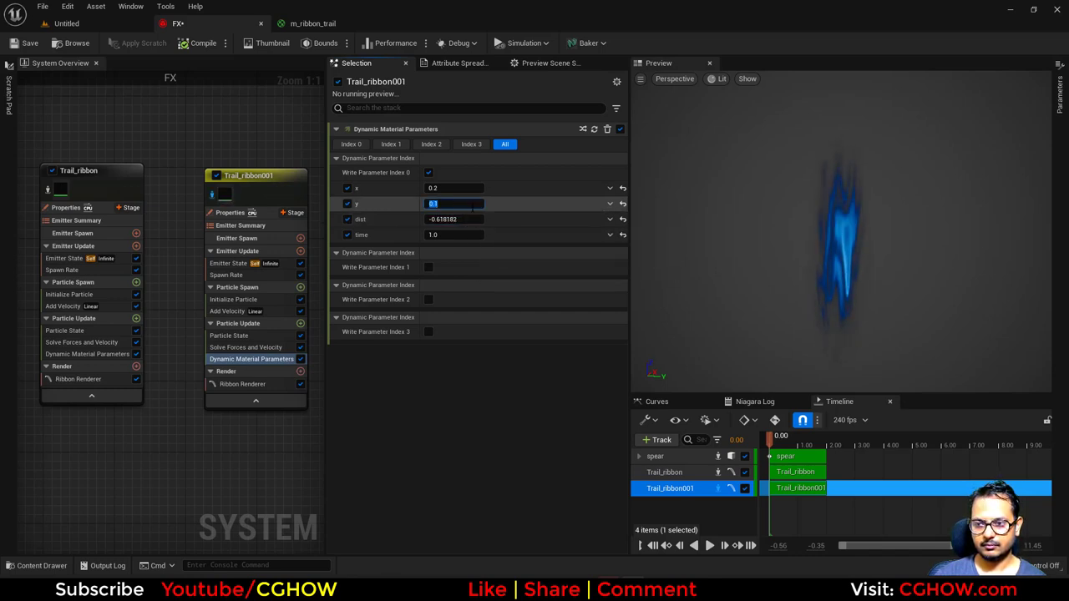
Step: Set Trail_ribbon001's dynamic material parameters to x 0.1, y 0.5 and dist 0.2
{"action": "left_click", "coordinate": [464, 190]}
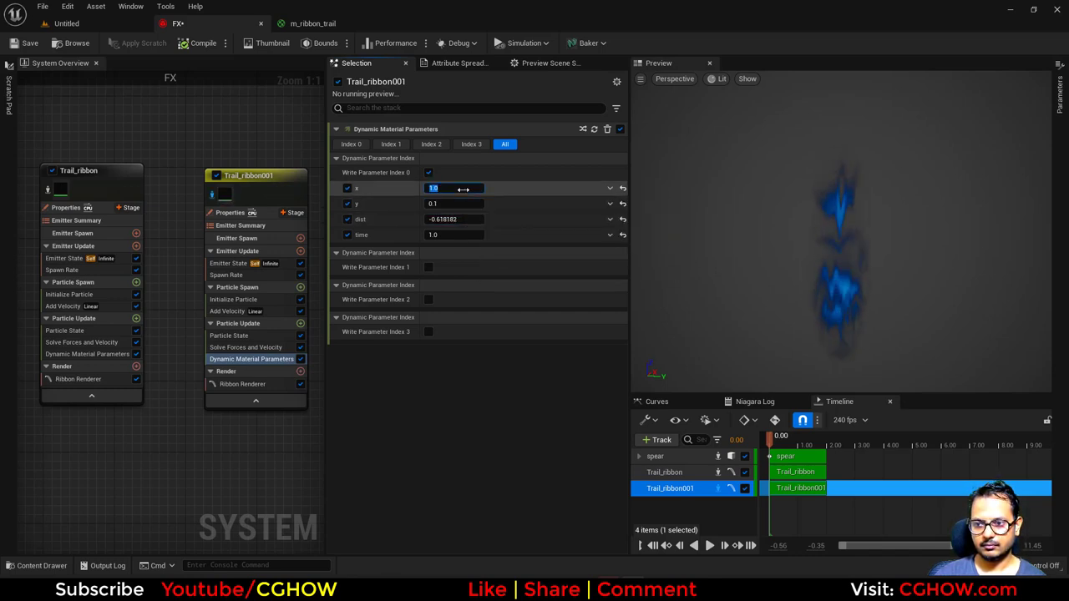
{"action": "type", "text": "0.1"}
{"action": "key", "text": "Return"}
{"action": "left_click", "coordinate": [461, 203]}
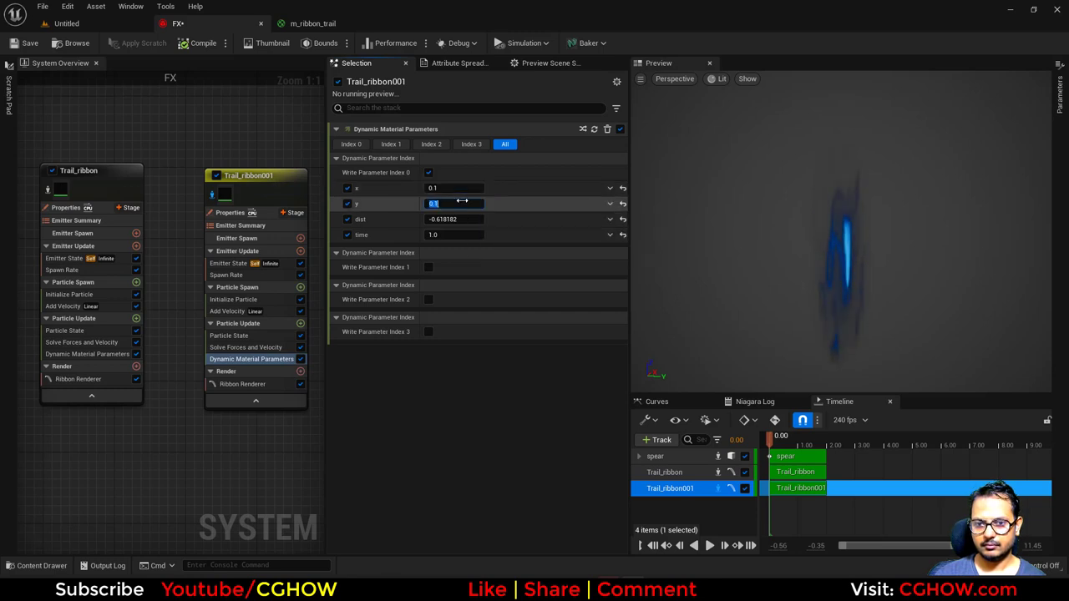
{"action": "left_click_drag", "start_coordinate": [460, 219], "coordinate": [514, 219]}
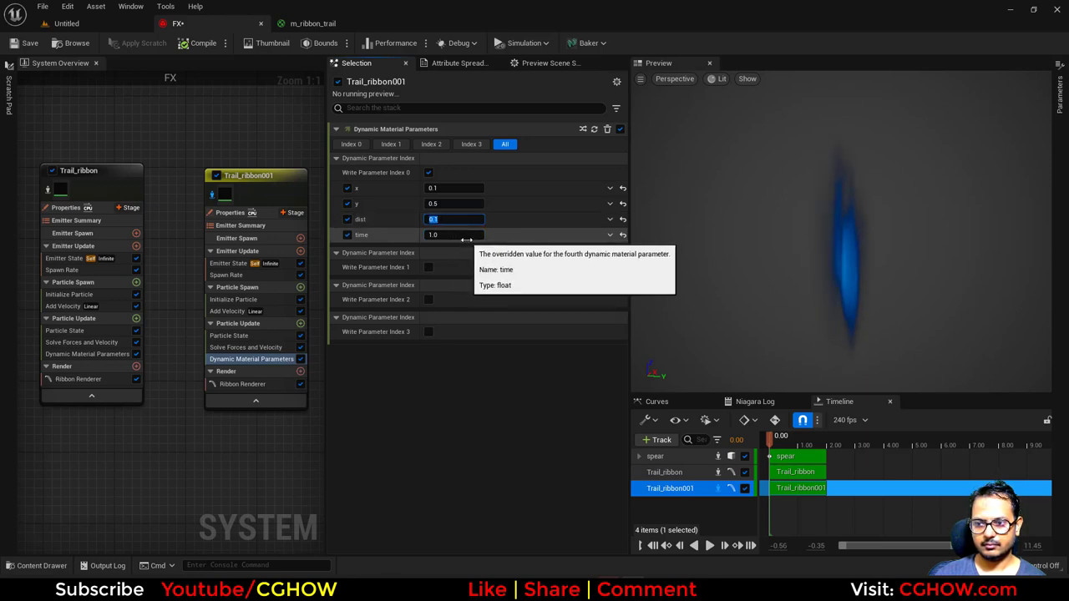
{"action": "type", "text": "0.2"}
{"action": "key", "text": "Return"}
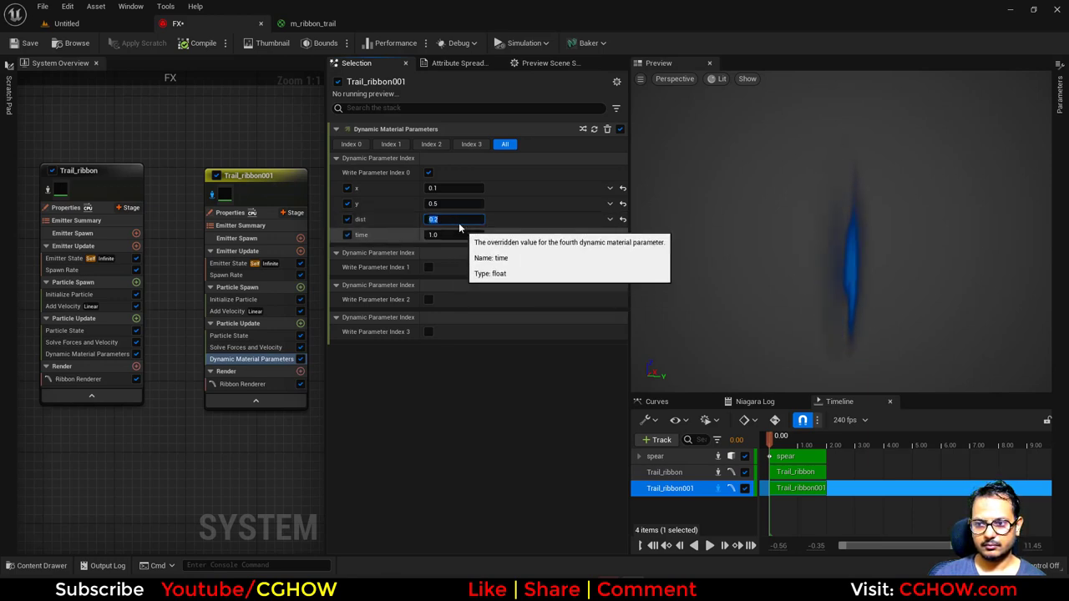
Step: Set Trail_ribbon001's x parameter to 0.2 and its time parameter to about 0.54
{"action": "left_click", "coordinate": [447, 189]}
{"action": "type", "text": ".2"}
{"action": "key", "text": "Return"}
{"action": "left_click", "coordinate": [448, 206]}
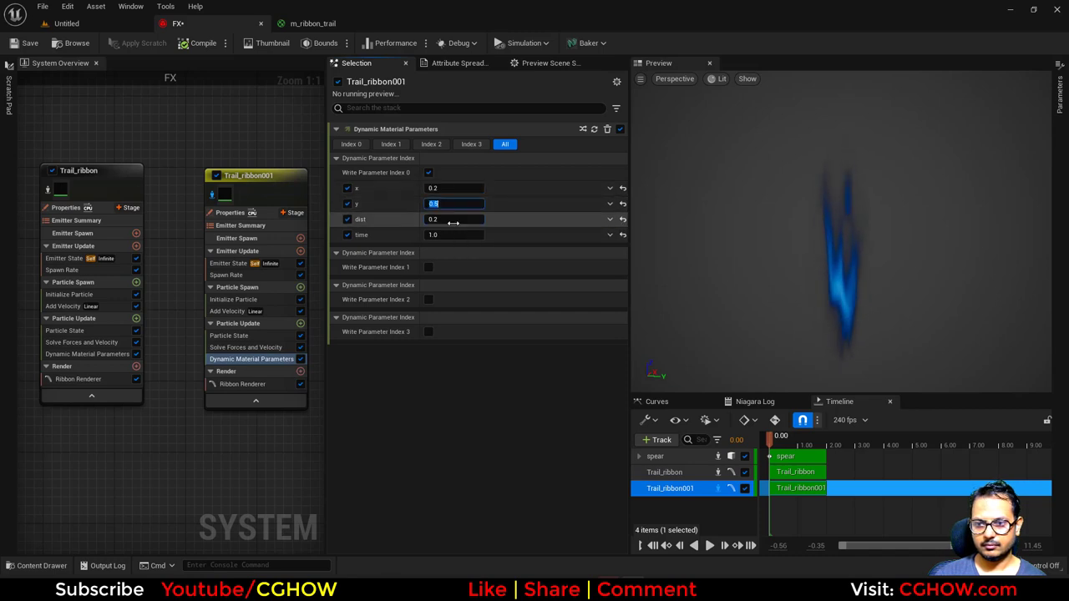
{"action": "mouse_move", "coordinate": [452, 234]}
{"action": "left_mouse_down"}
{"action": "mouse_move", "coordinate": [468, 235]}
{"action": "mouse_move", "coordinate": [443, 235]}
{"action": "left_mouse_up"}
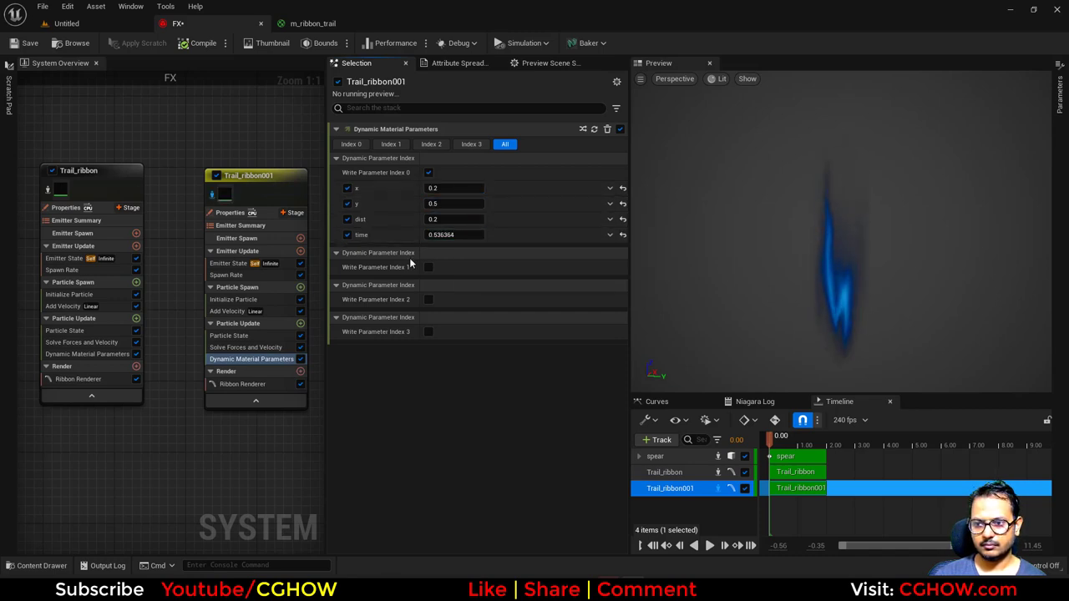
Step: Set Trail_ribbon001's particle color alpha to about 25.42, then play the effect with all emitters shown
{"action": "left_click", "coordinate": [242, 301]}
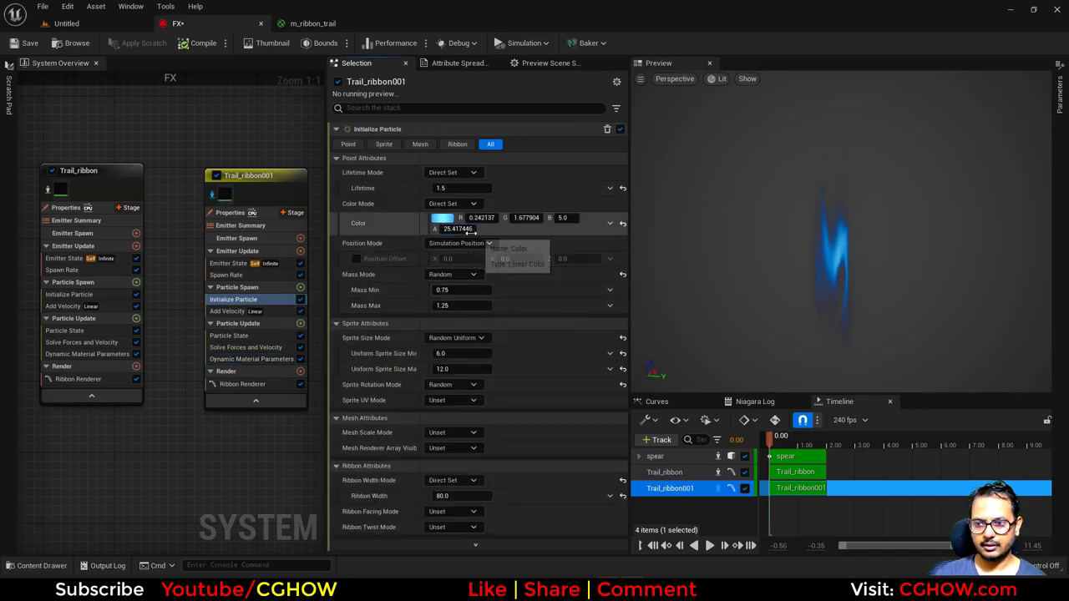
{"action": "left_click", "coordinate": [709, 545]}
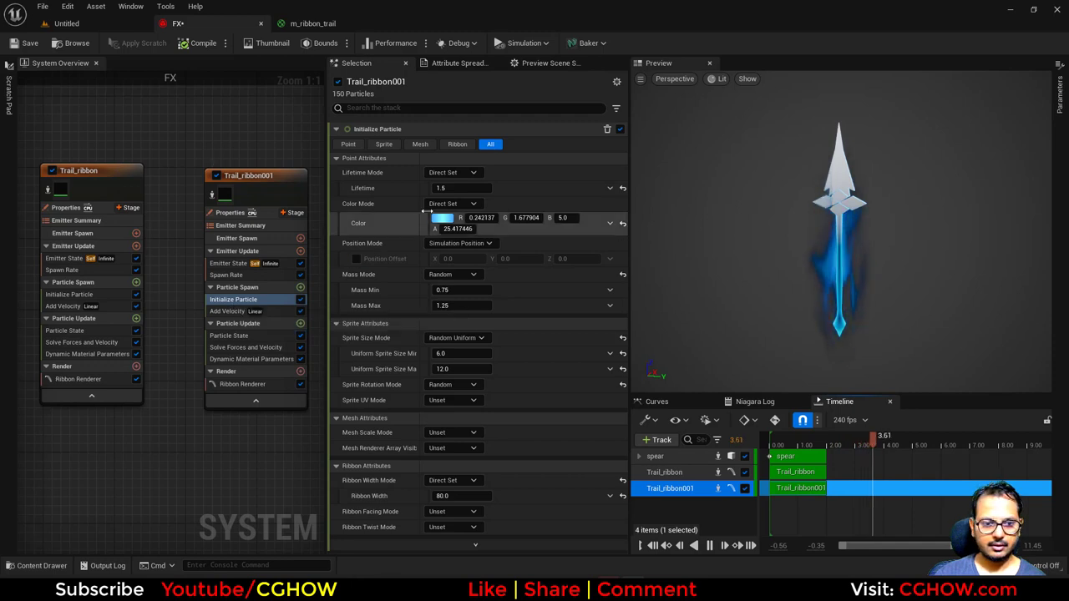
Step: Set Trail_ribbon001's particle lifetime to 2.0 and check the spear trail in the preview
{"action": "left_click", "coordinate": [448, 189]}
{"action": "type", "text": "2"}
{"action": "key", "text": "Return"}
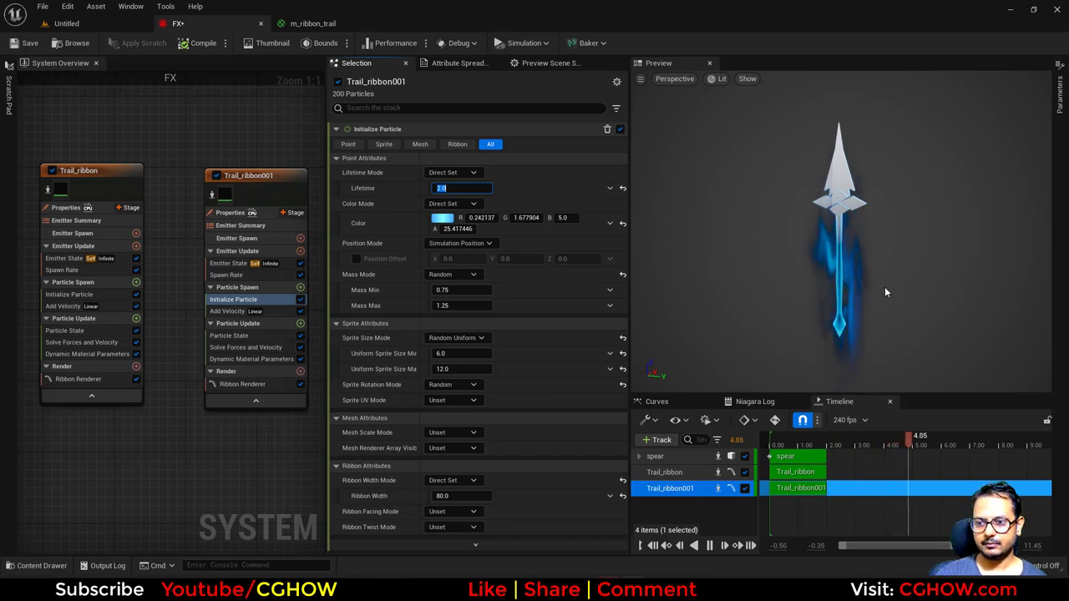
{"action": "left_click_drag", "start_coordinate": [885, 292], "coordinate": [743, 292]}
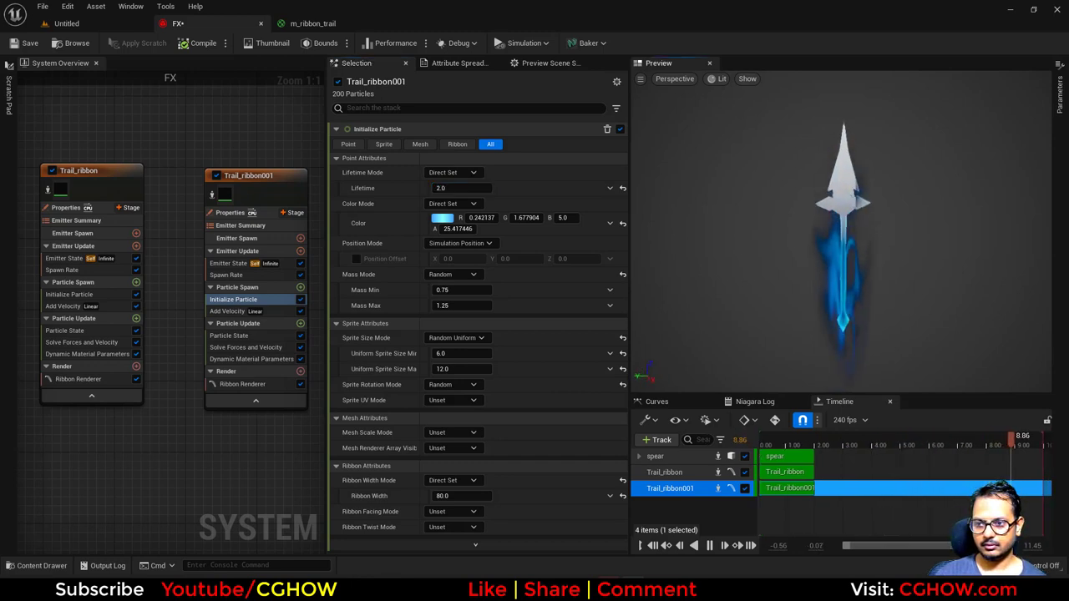
Step: Add a new emitter from the Fountain template beside Trail_ribbon001
{"action": "left_click_drag", "start_coordinate": [273, 173], "coordinate": [117, 171]}
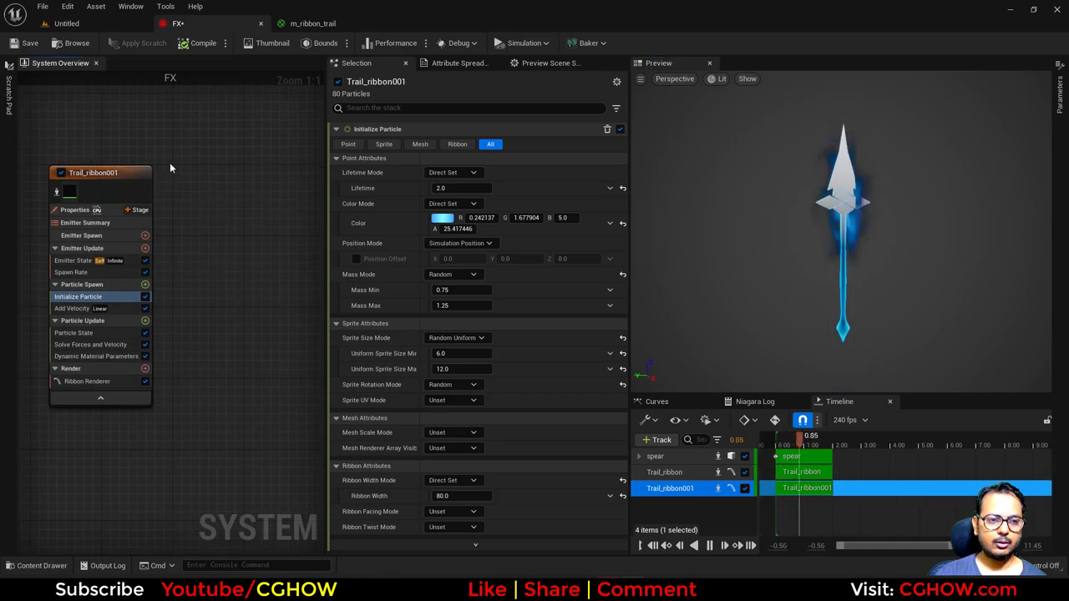
{"action": "right_click", "coordinate": [171, 164]}
{"action": "left_click", "coordinate": [225, 182]}
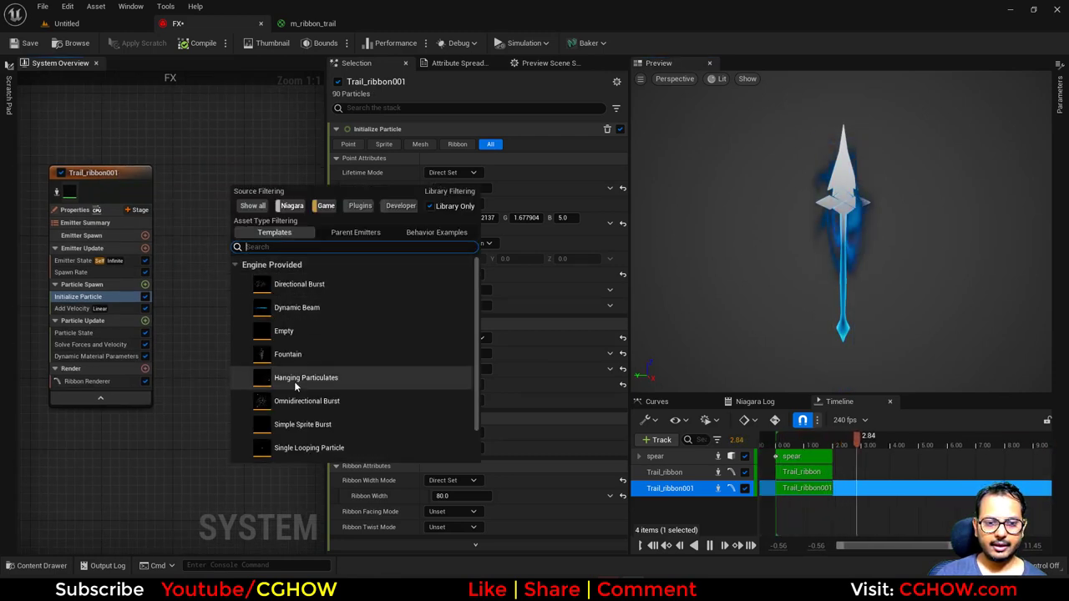
{"action": "left_click", "coordinate": [297, 354]}
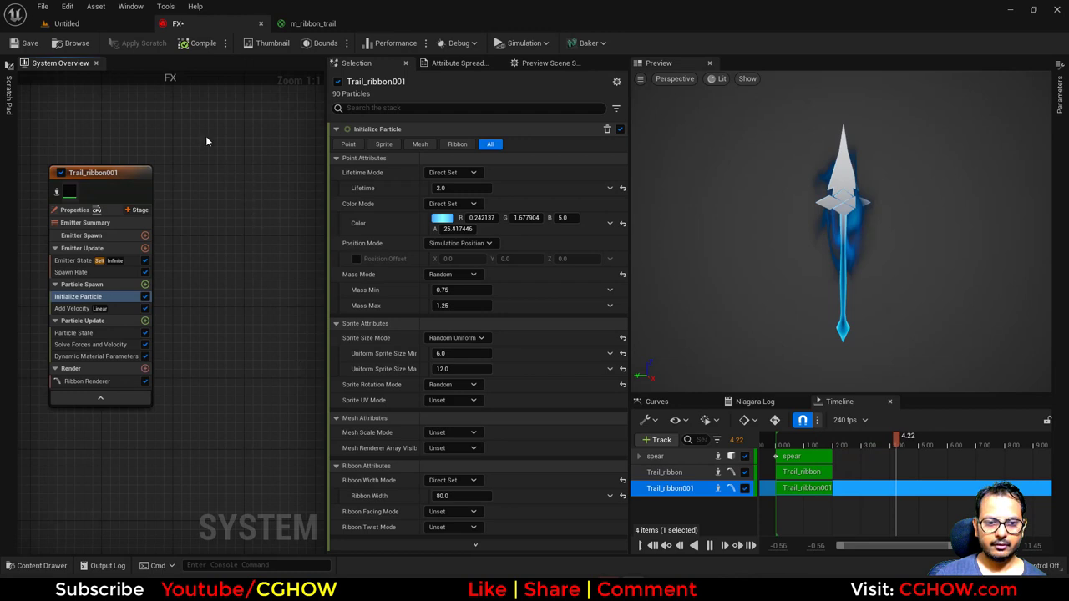
{"action": "right_click_drag", "start_coordinate": [209, 162], "coordinate": [214, 214]}
{"action": "left_click_drag", "start_coordinate": [199, 241], "coordinate": [181, 215]}
Step: Rename the Fountain emitter to Glow
{"action": "double_click", "coordinate": [182, 214]}
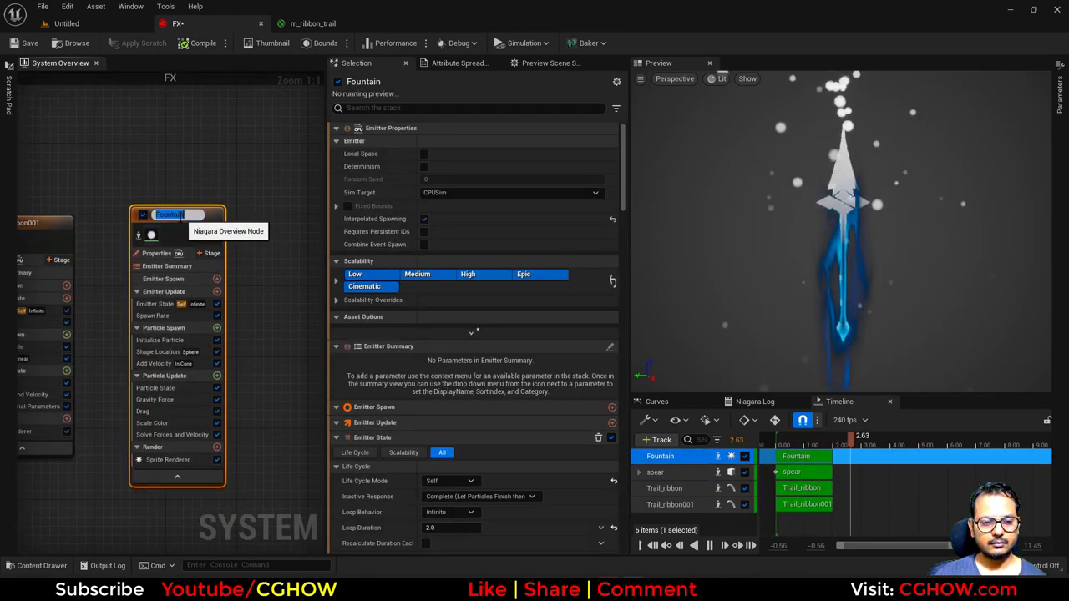
{"action": "type", "text": "G"}
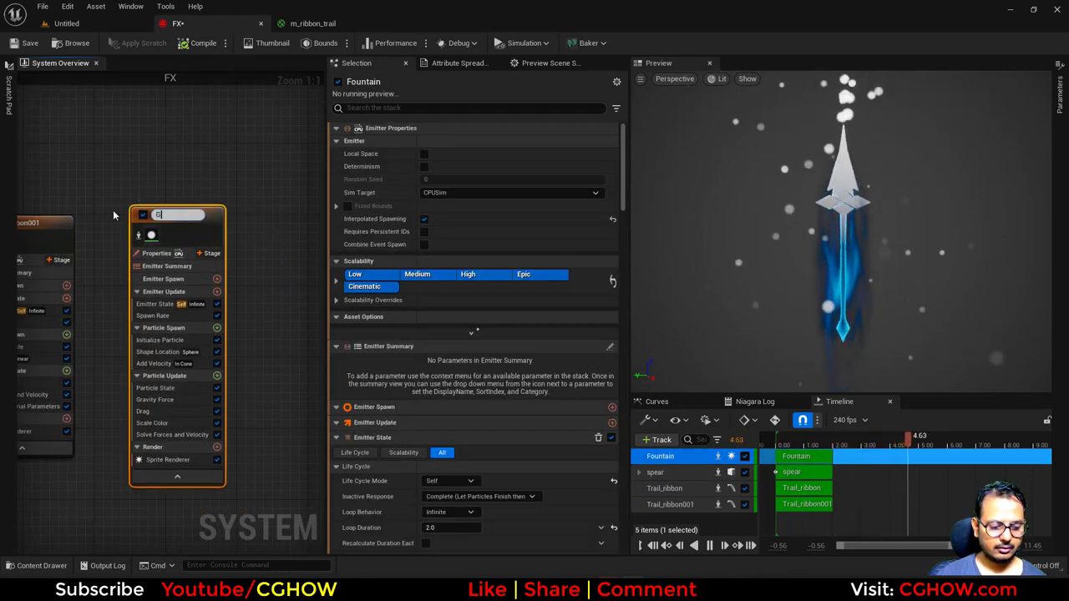
{"action": "type", "text": "low"}
{"action": "key", "text": "Return"}
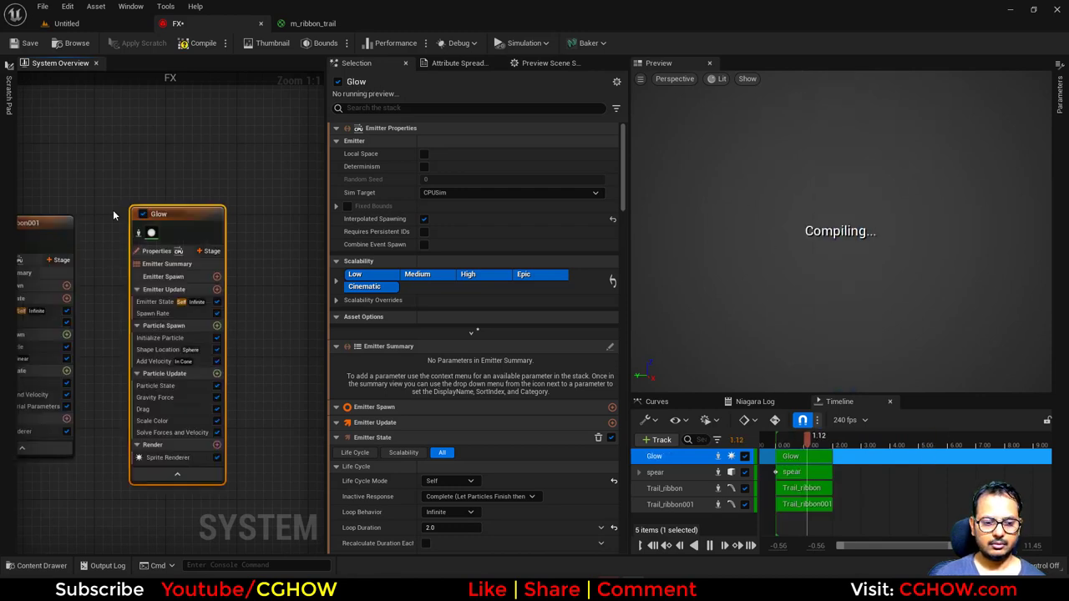
{"action": "left_click", "coordinate": [159, 167]}
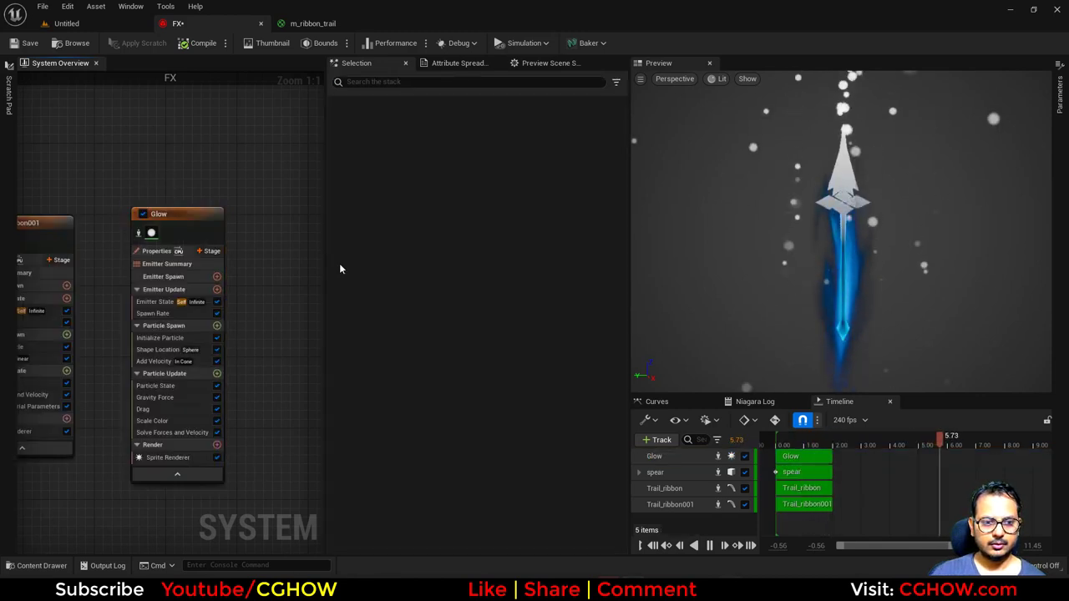
{"action": "right_click_drag", "start_coordinate": [176, 142], "coordinate": [221, 144]}
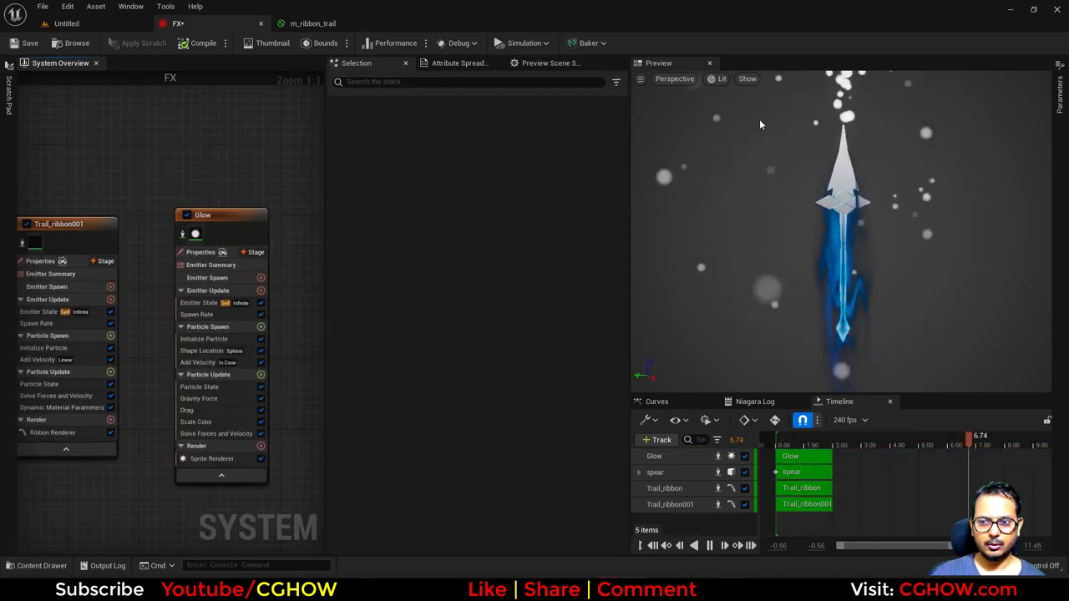
Step: Set Glow's gravity Z to about -59 and switch its Add Velocity to Linear mode with a Z velocity of -10
{"action": "left_click", "coordinate": [200, 399]}
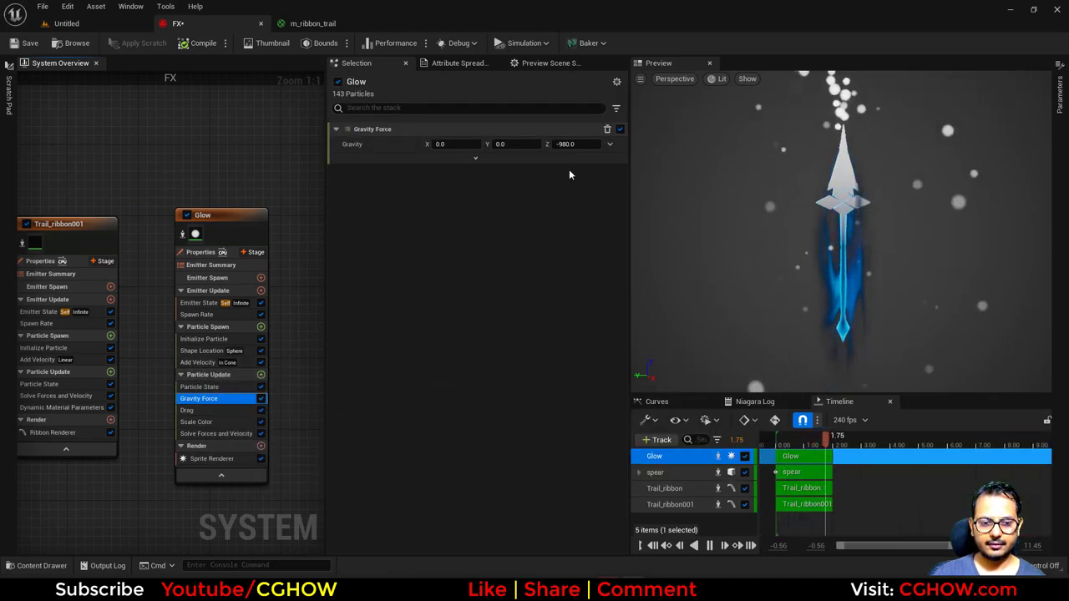
{"action": "left_click_drag", "start_coordinate": [567, 143], "coordinate": [601, 144]}
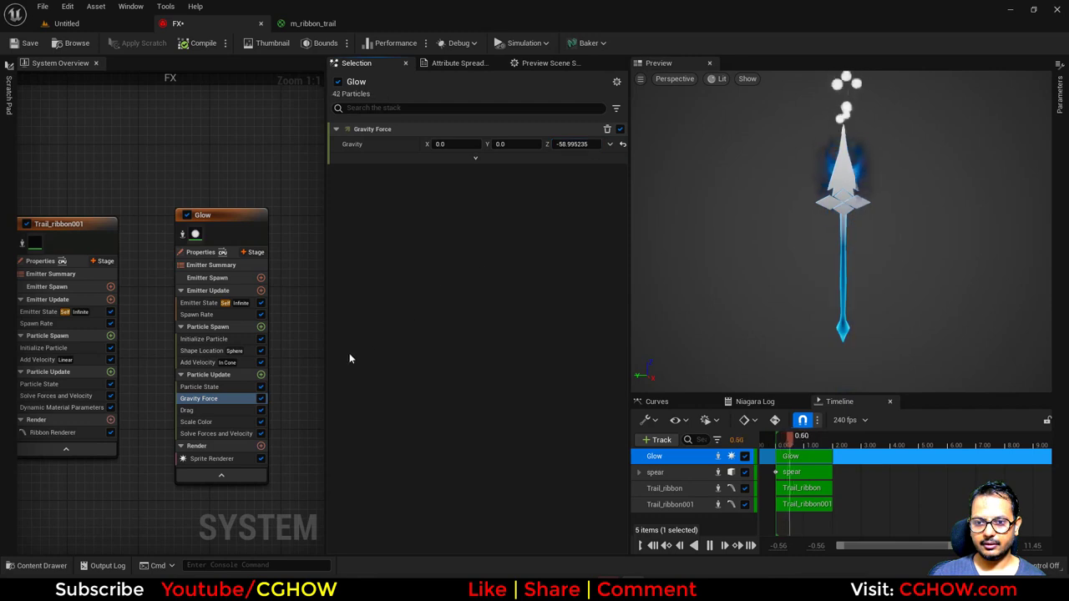
{"action": "left_click", "coordinate": [205, 361]}
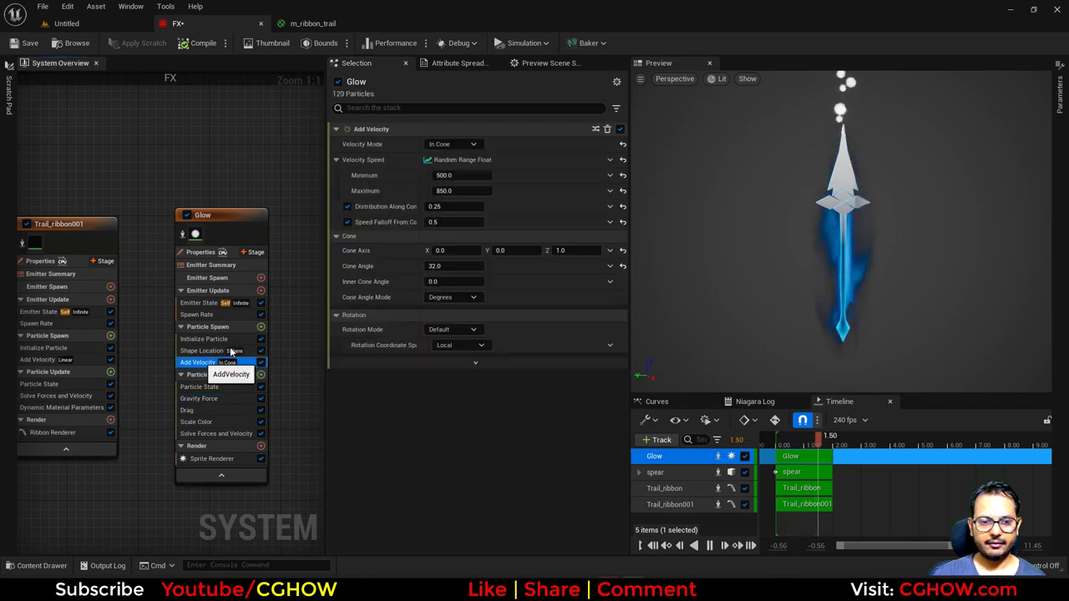
{"action": "left_click", "coordinate": [459, 145]}
{"action": "left_click", "coordinate": [451, 186]}
{"action": "left_click", "coordinate": [588, 159]}
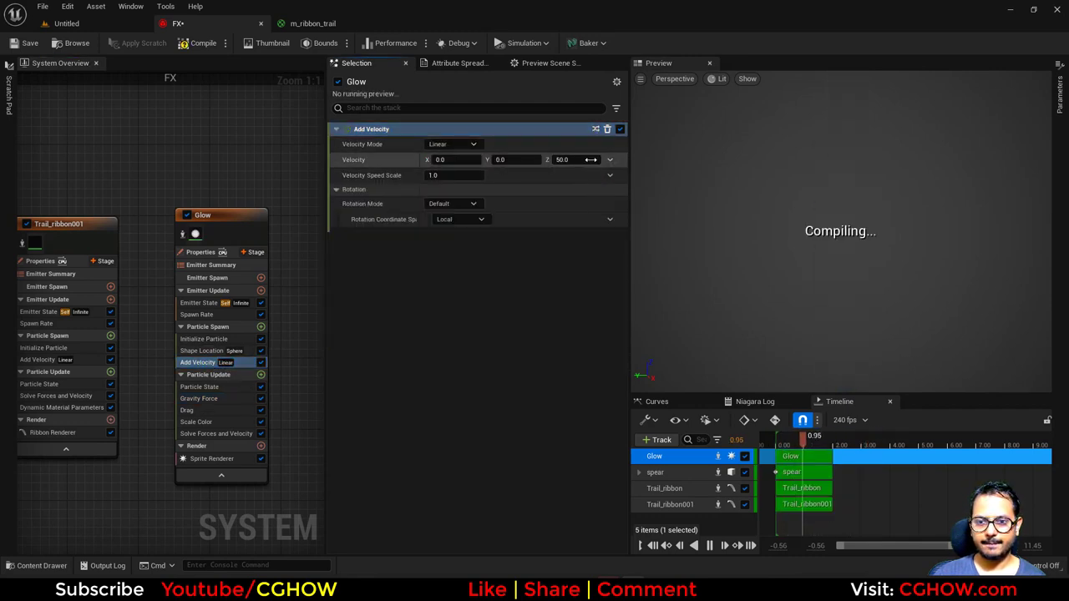
{"action": "type", "text": "-10"}
{"action": "key", "text": "Return"}
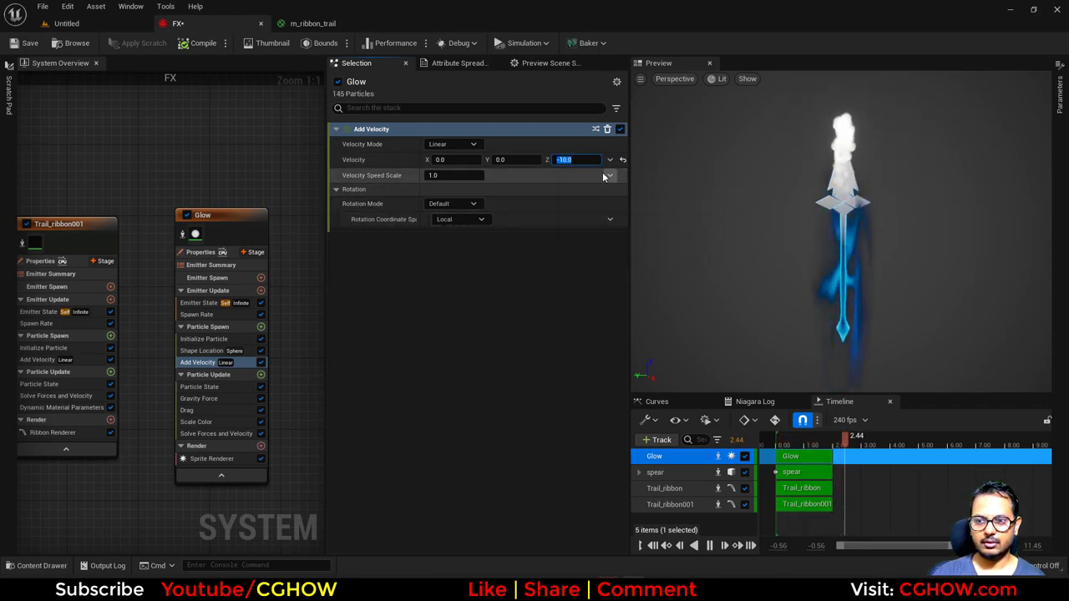
Step: Set Glow's spawn rate to 10
{"action": "left_click", "coordinate": [196, 316]}
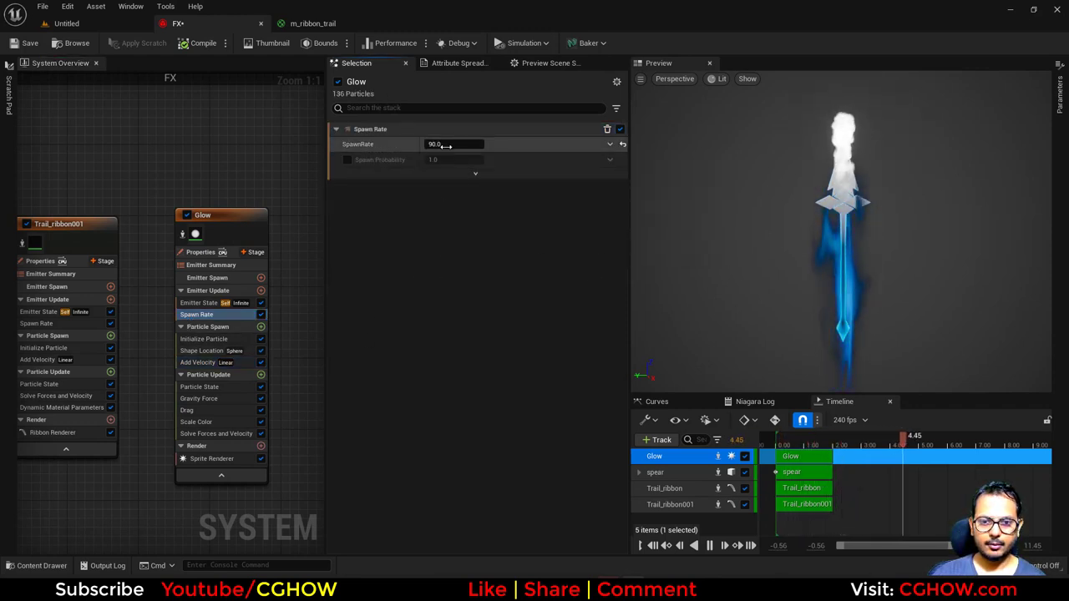
{"action": "left_click", "coordinate": [443, 144]}
{"action": "type", "text": "10"}
{"action": "key", "text": "Return"}
Step: Set Glow's uniform sprite size to minimum 20 and maximum 50, and its gravity Z to about -224
{"action": "left_click", "coordinate": [203, 339]}
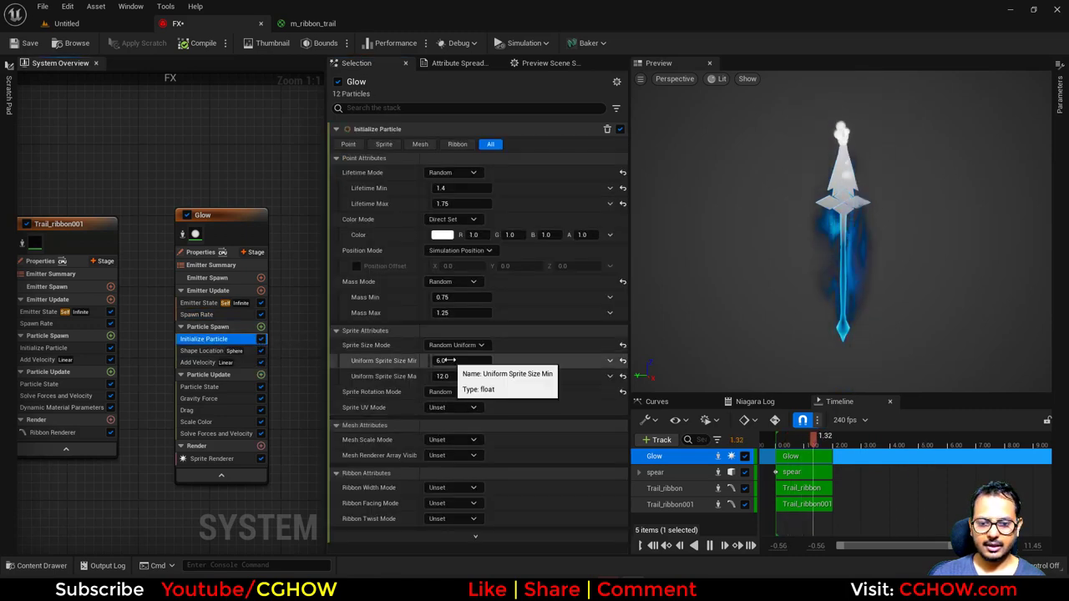
{"action": "left_click", "coordinate": [455, 360]}
{"action": "type", "text": "20"}
{"action": "key", "text": "Tab"}
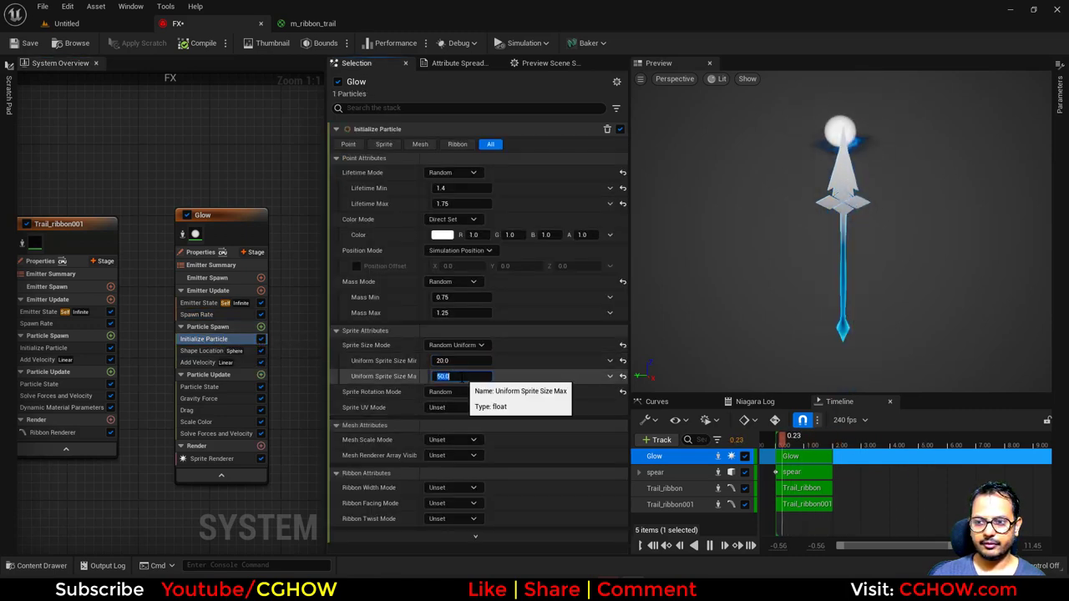
{"action": "type", "text": "50"}
{"action": "key", "text": "Return"}
{"action": "left_click", "coordinate": [207, 398]}
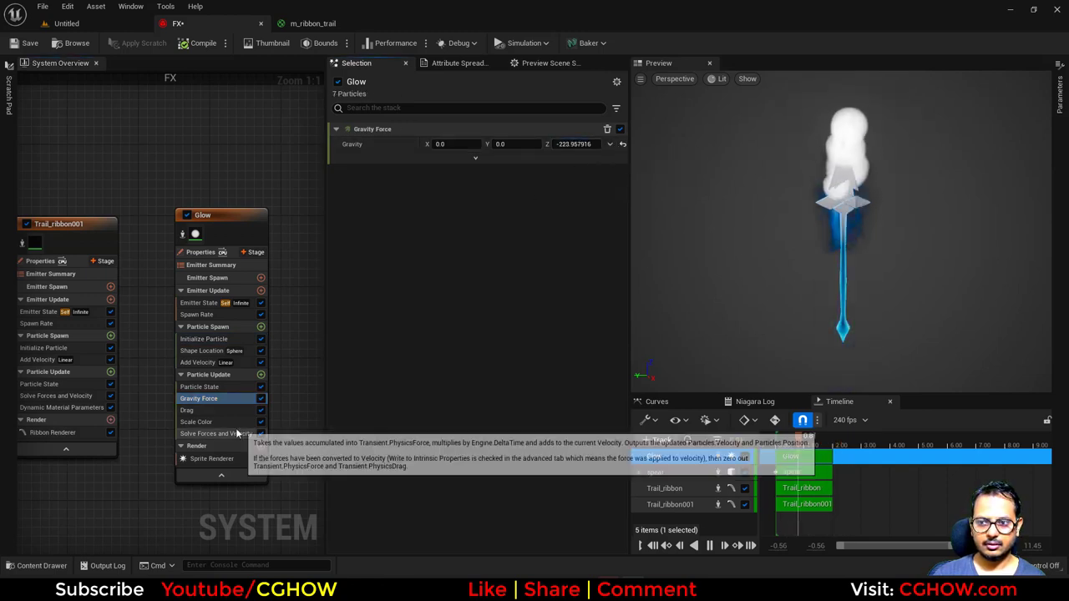
Step: Shape Glow's Scale Color alpha as a rise-and-fall curve peaking at 0.2, and add Scale Sprite Size with a similar curve peaking at 0.5
{"action": "left_click", "coordinate": [197, 421]}
{"action": "left_click", "coordinate": [544, 232]}
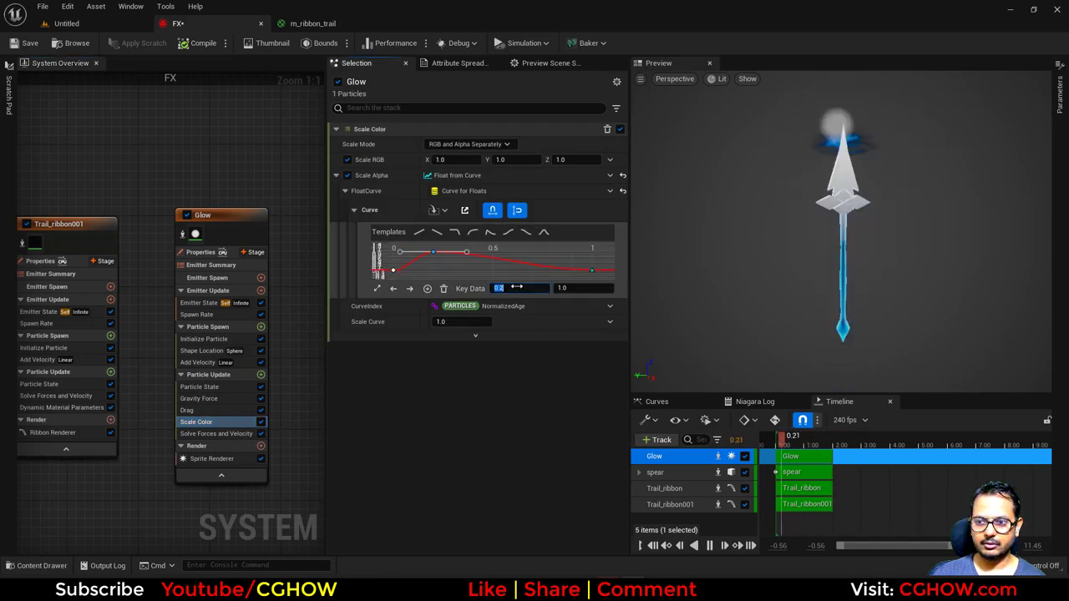
{"action": "left_click", "coordinate": [261, 376]}
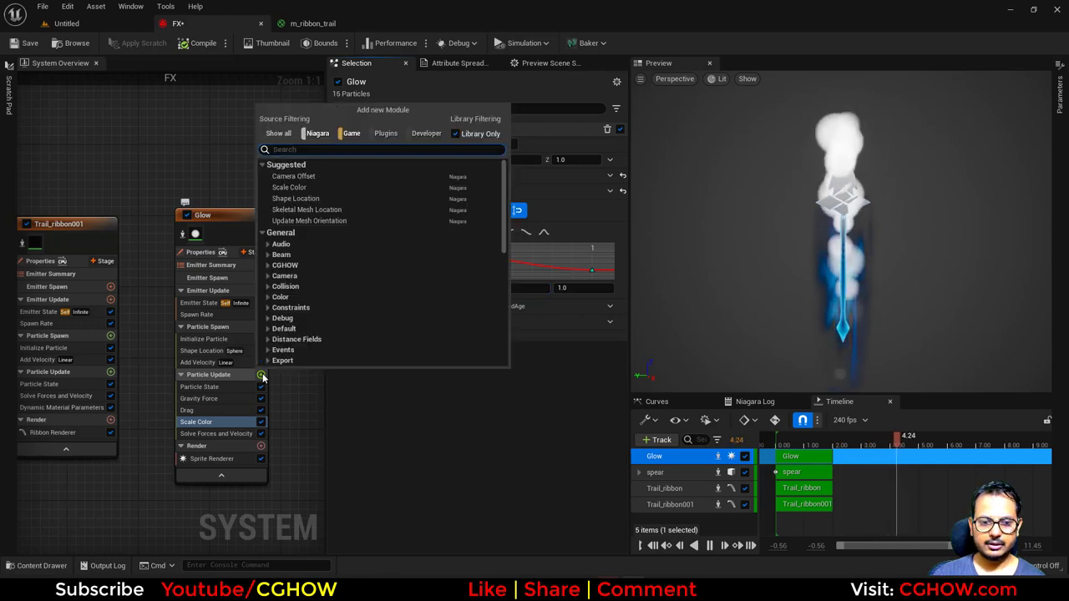
{"action": "type", "text": "siz"}
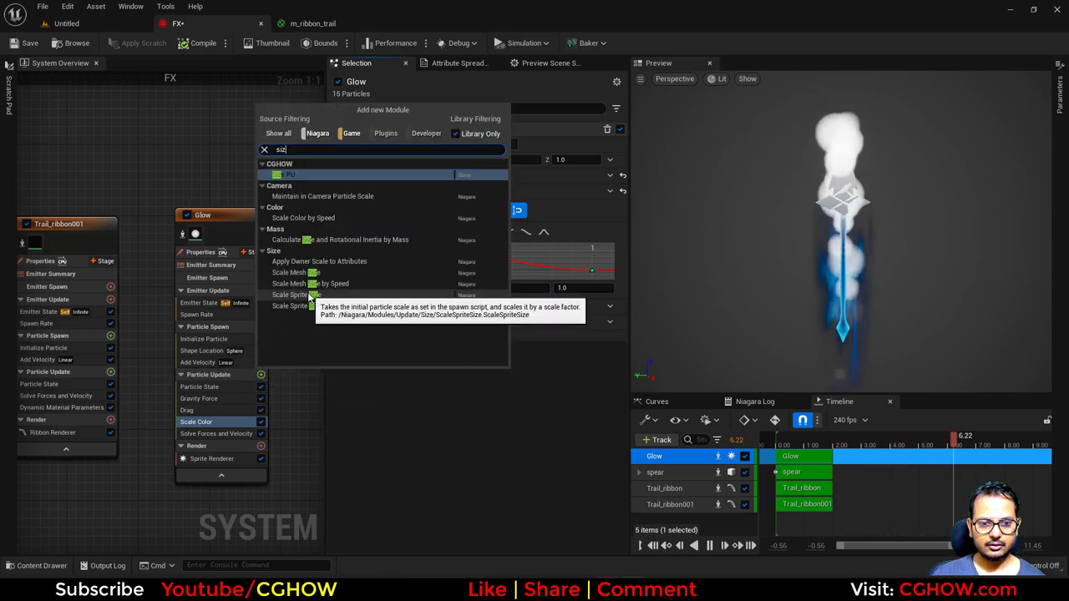
{"action": "left_click", "coordinate": [316, 301]}
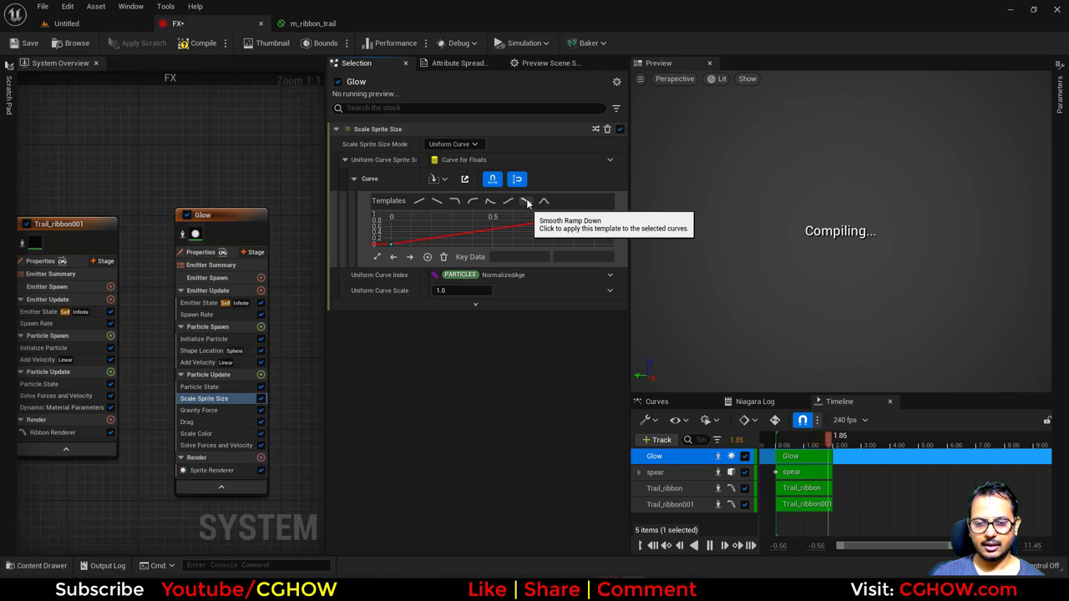
{"action": "left_click", "coordinate": [544, 202]}
{"action": "left_click", "coordinate": [492, 219]}
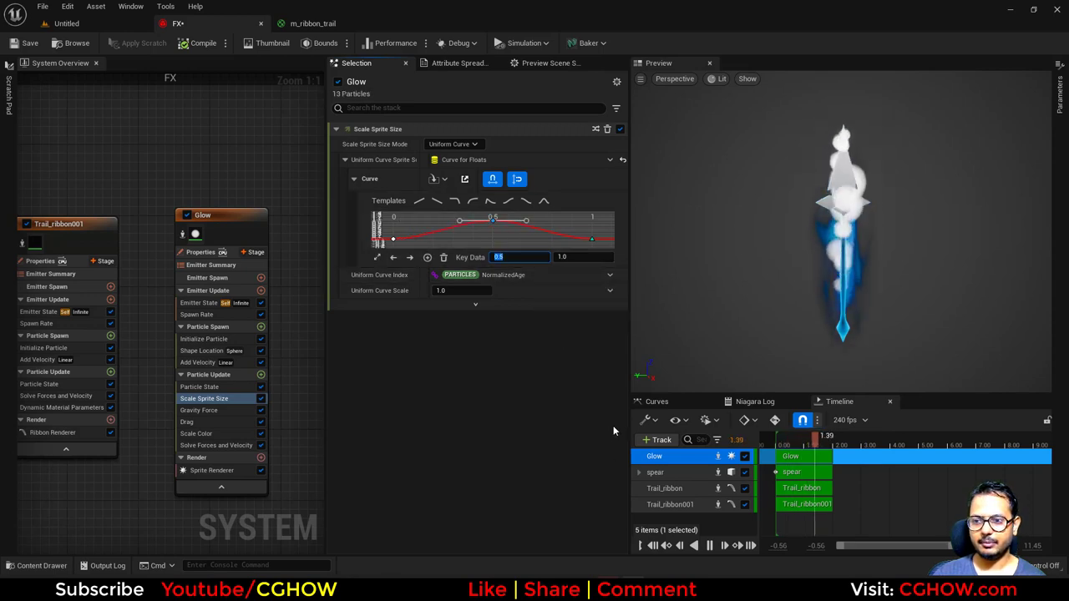
{"action": "left_click", "coordinate": [203, 338]}
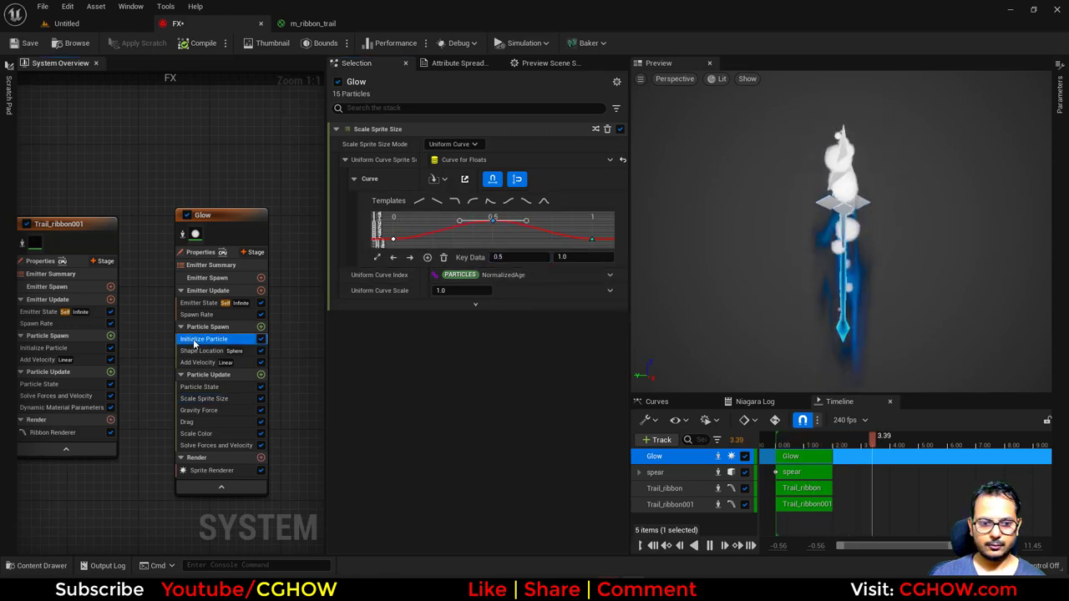
{"action": "left_click", "coordinate": [442, 235]}
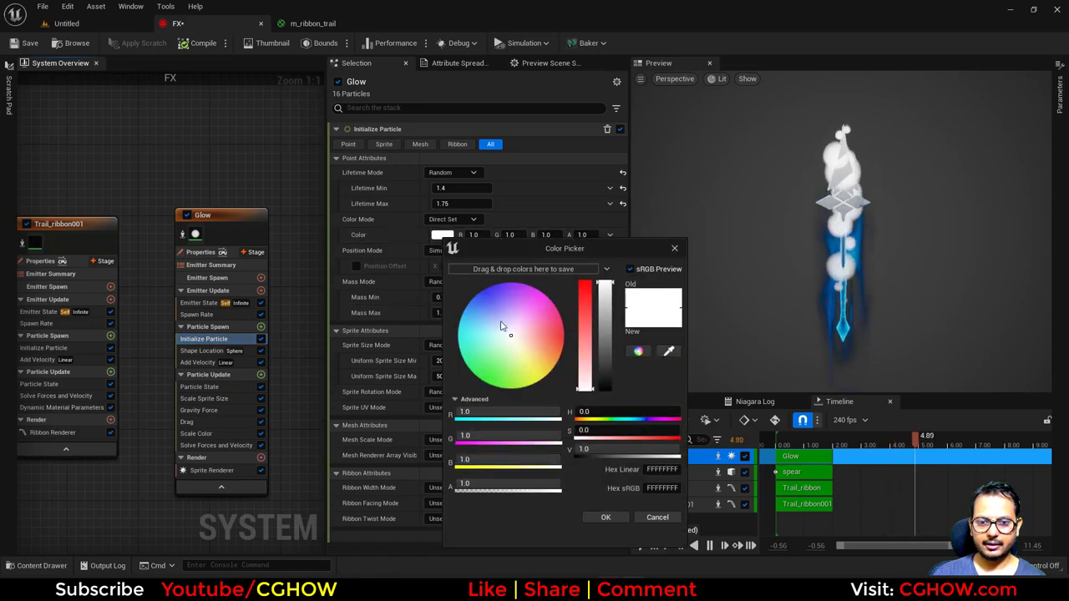
{"action": "left_click", "coordinate": [657, 517]}
Step: Add a Color module to Glow's particle update and drive its color with Color from Curve
{"action": "left_click", "coordinate": [262, 375]}
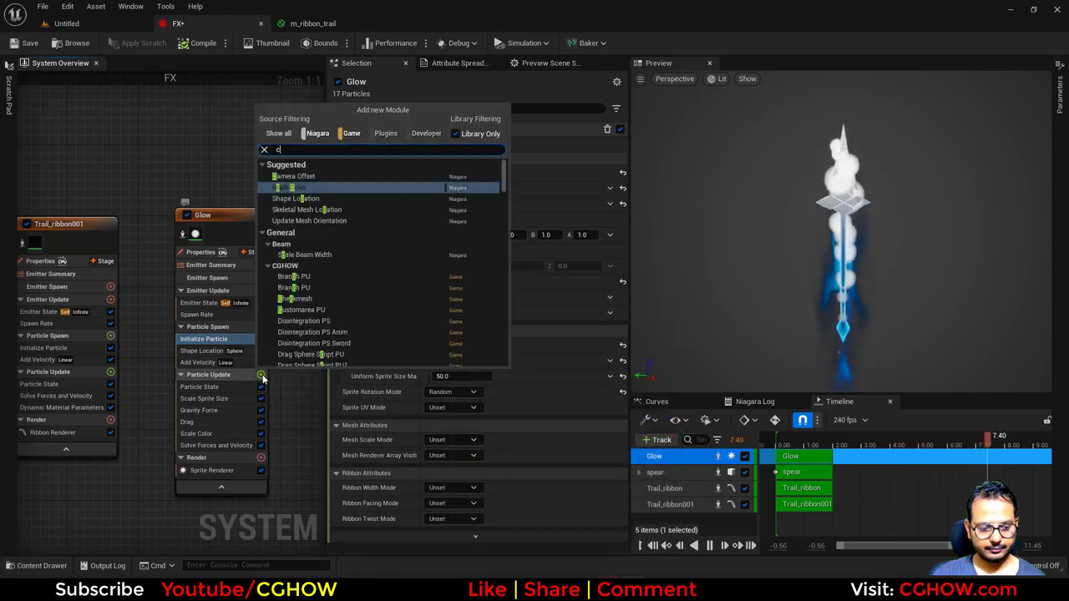
{"action": "type", "text": "col"}
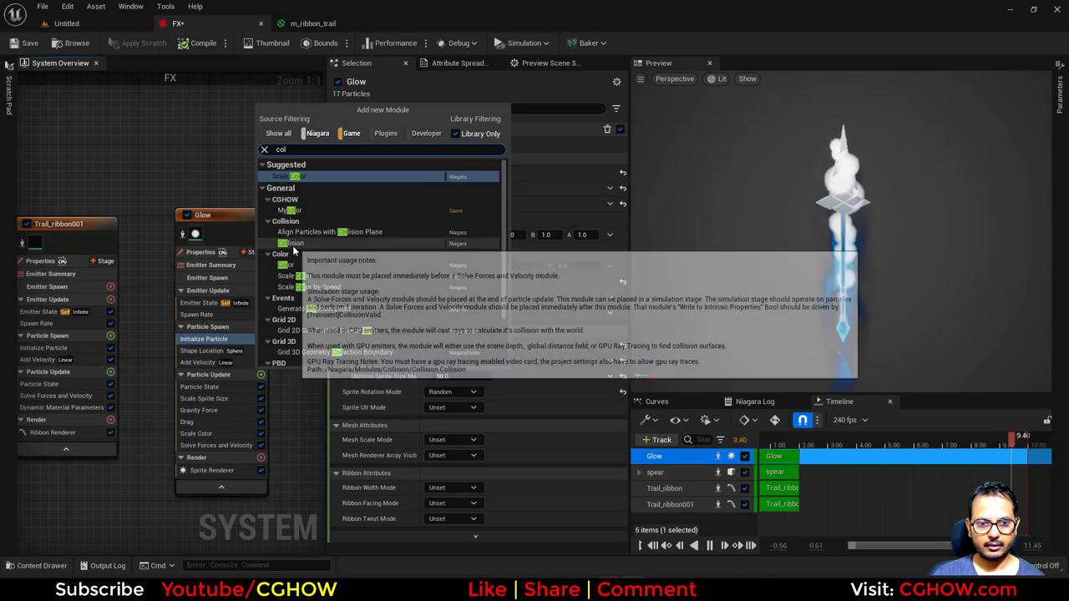
{"action": "left_click", "coordinate": [285, 265]}
{"action": "left_click", "coordinate": [609, 162]}
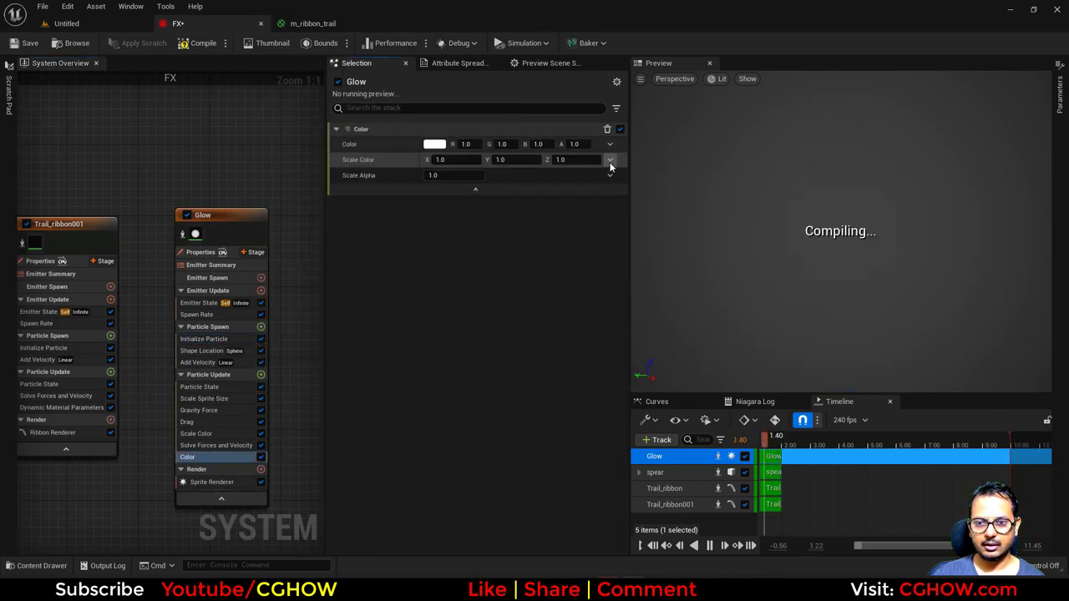
{"action": "left_click", "coordinate": [609, 145]}
{"action": "left_click", "coordinate": [430, 219]}
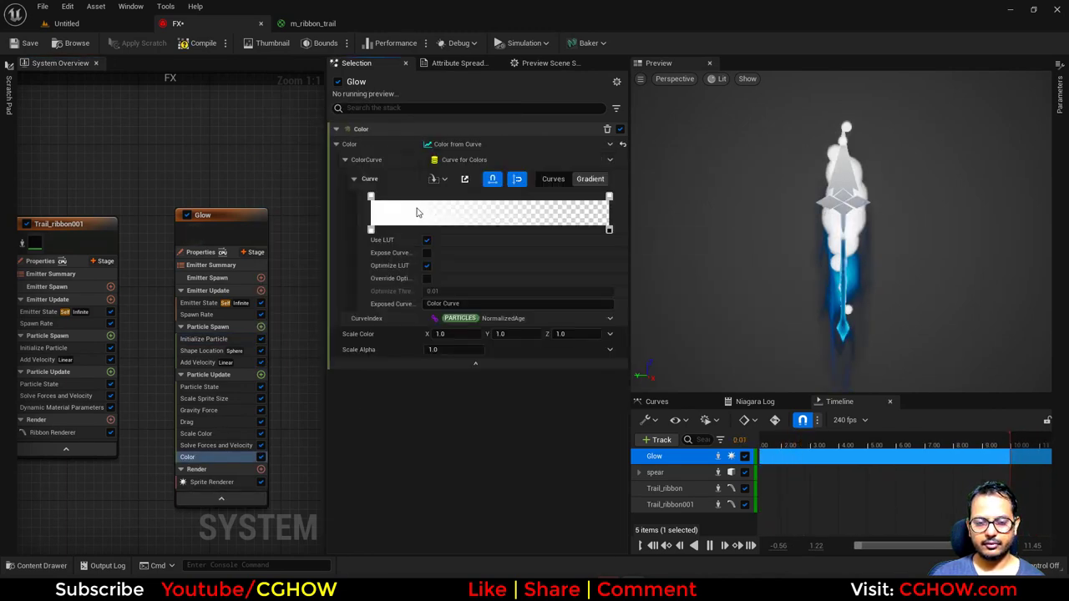
Step: Color the gradient's end stop blue (R 0, G about 0.25, B 1) and place a bright blue stop about 40% along the gradient
{"action": "double_click", "coordinate": [610, 198]}
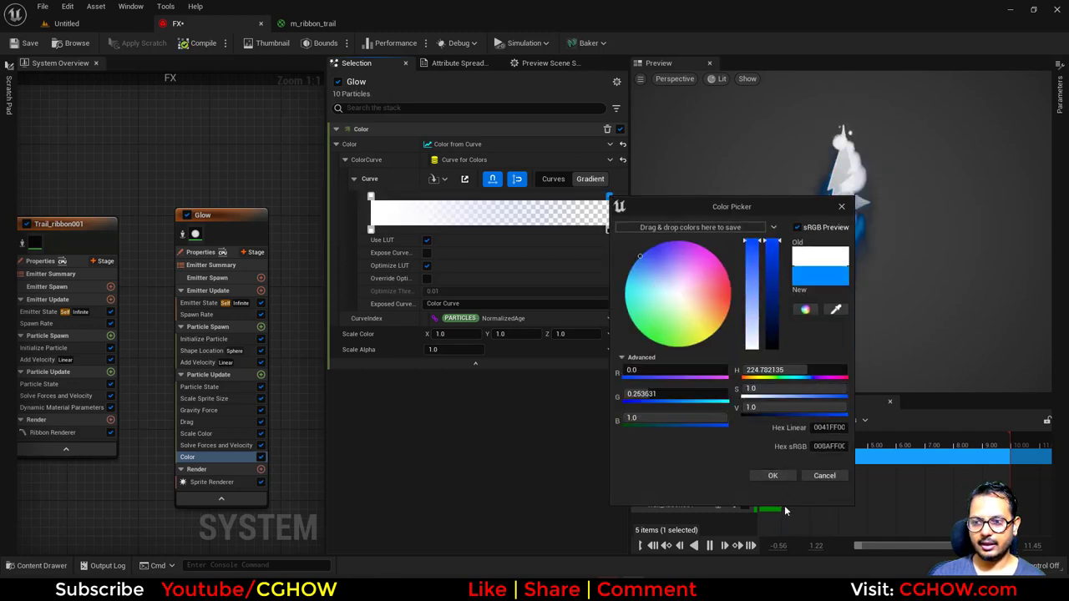
{"action": "left_click", "coordinate": [775, 474]}
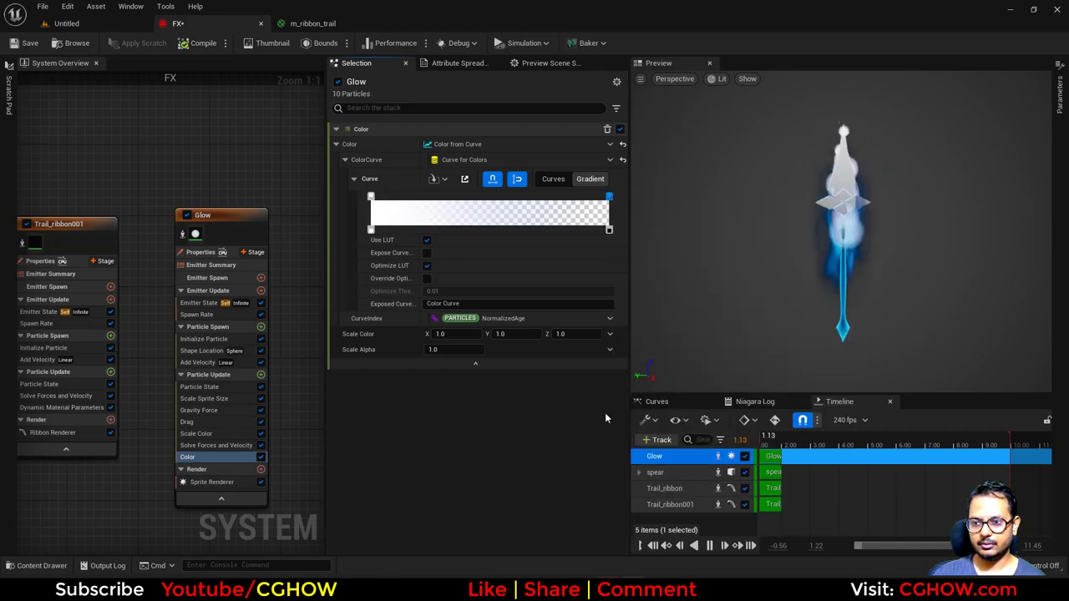
{"action": "left_click", "coordinate": [609, 200]}
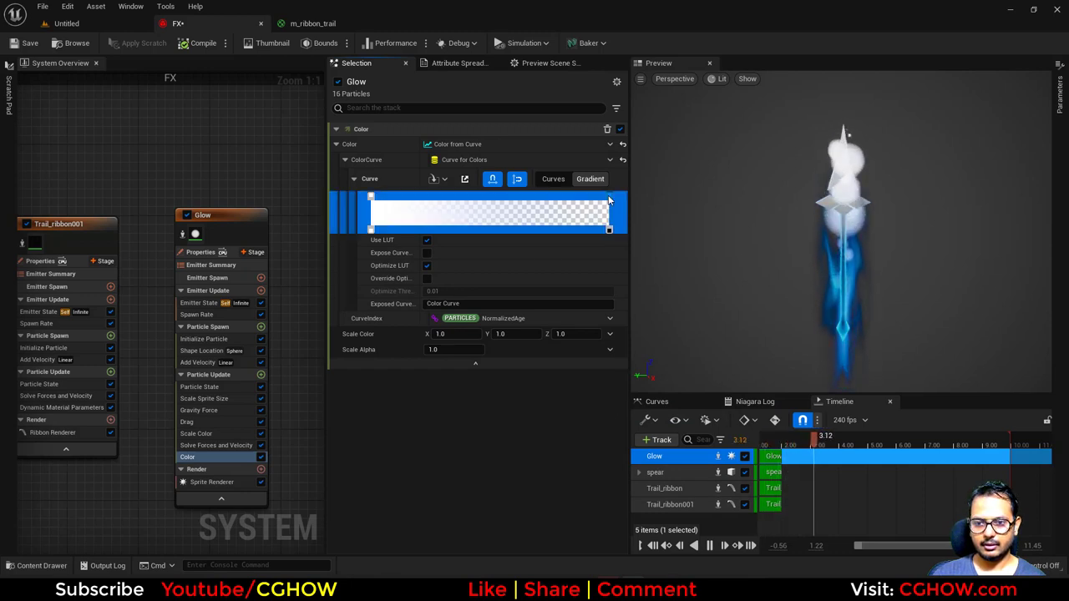
{"action": "left_click", "coordinate": [465, 205]}
{"action": "left_click", "coordinate": [437, 406]}
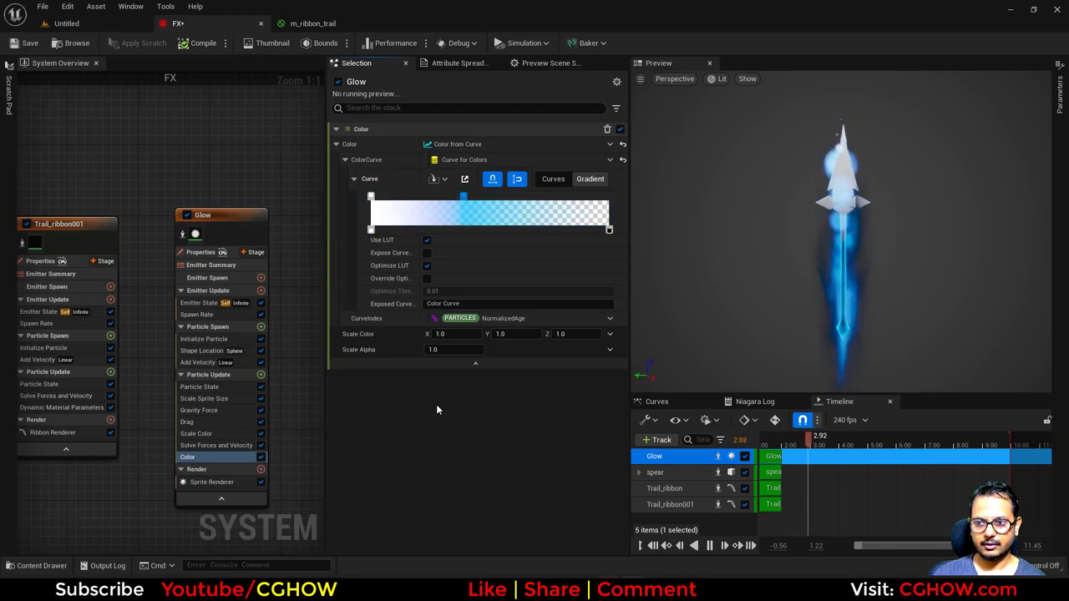
Step: Set Glow's spawn rate to 30 and its Shape Location sphere radius to 0
{"action": "left_click", "coordinate": [227, 314]}
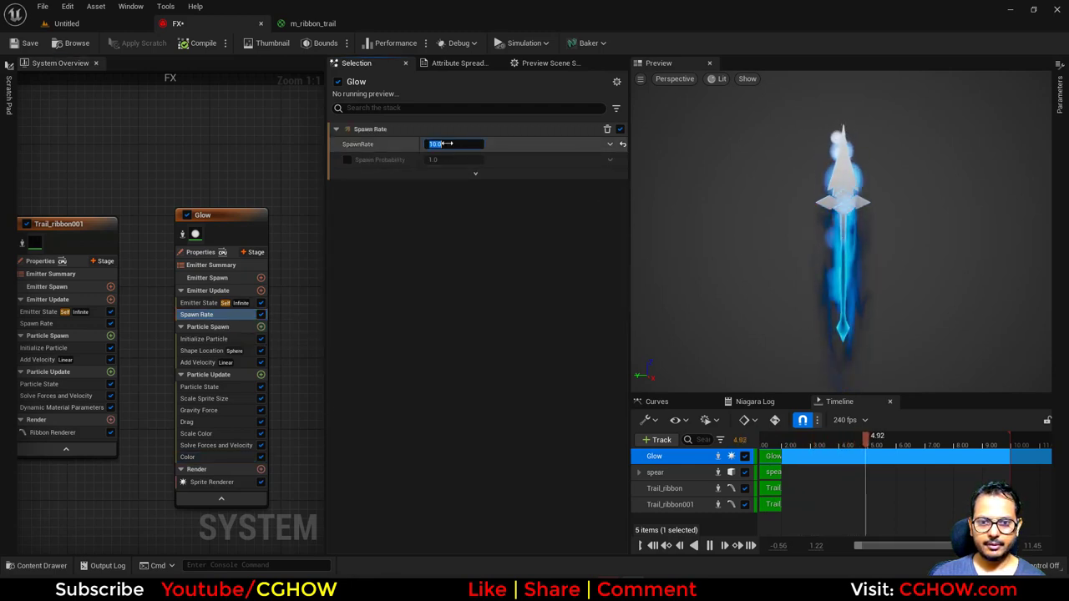
{"action": "type", "text": "30"}
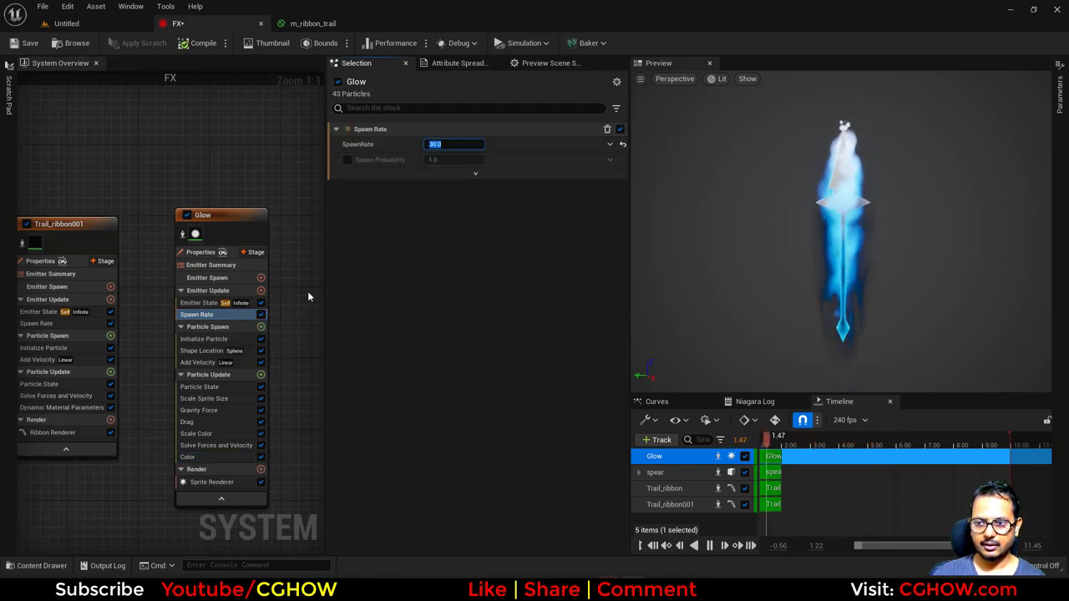
{"action": "left_click", "coordinate": [198, 362]}
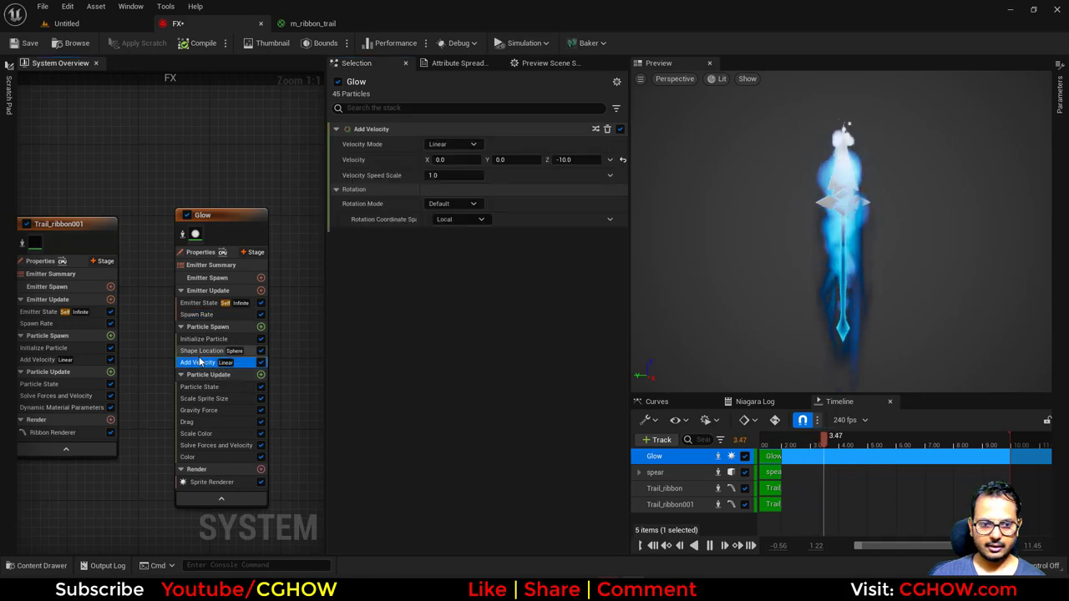
{"action": "left_click", "coordinate": [203, 351]}
{"action": "left_click", "coordinate": [443, 188]}
{"action": "type", "text": "0"}
{"action": "key", "text": "Return"}
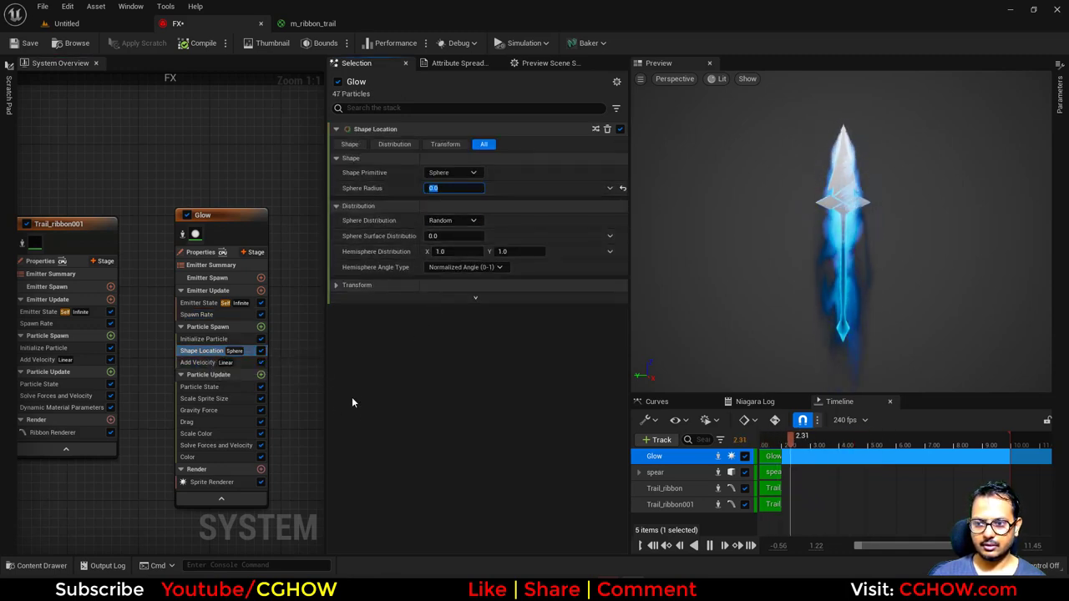
Step: Set Glow's uniform sprite size to minimum 50 and maximum 80, and its mass mode to Unset
{"action": "left_click", "coordinate": [205, 340]}
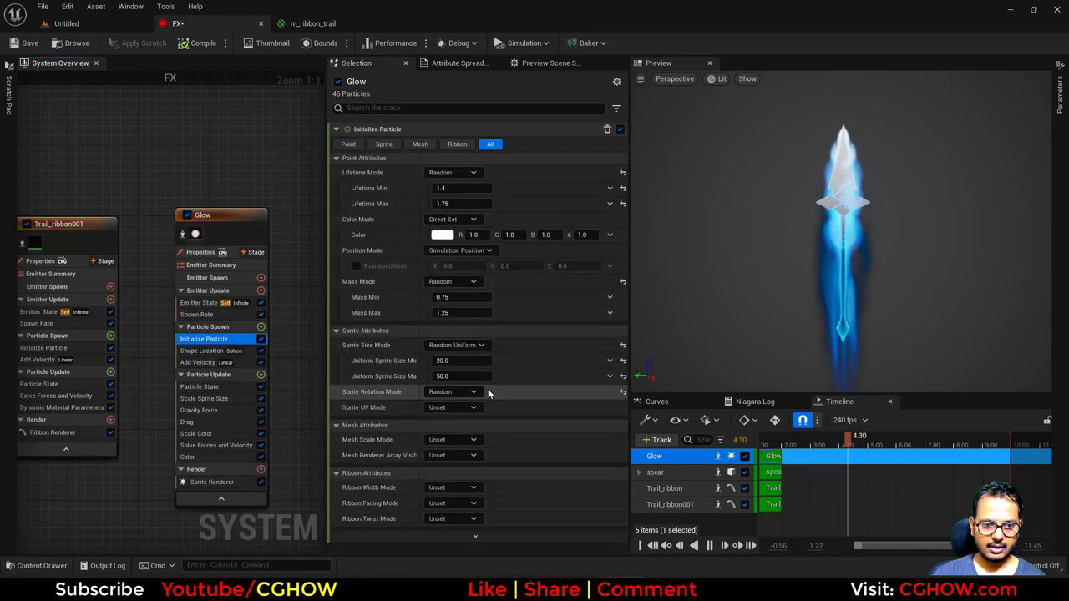
{"action": "left_click", "coordinate": [470, 377]}
{"action": "type", "text": "80"}
{"action": "left_click", "coordinate": [460, 361]}
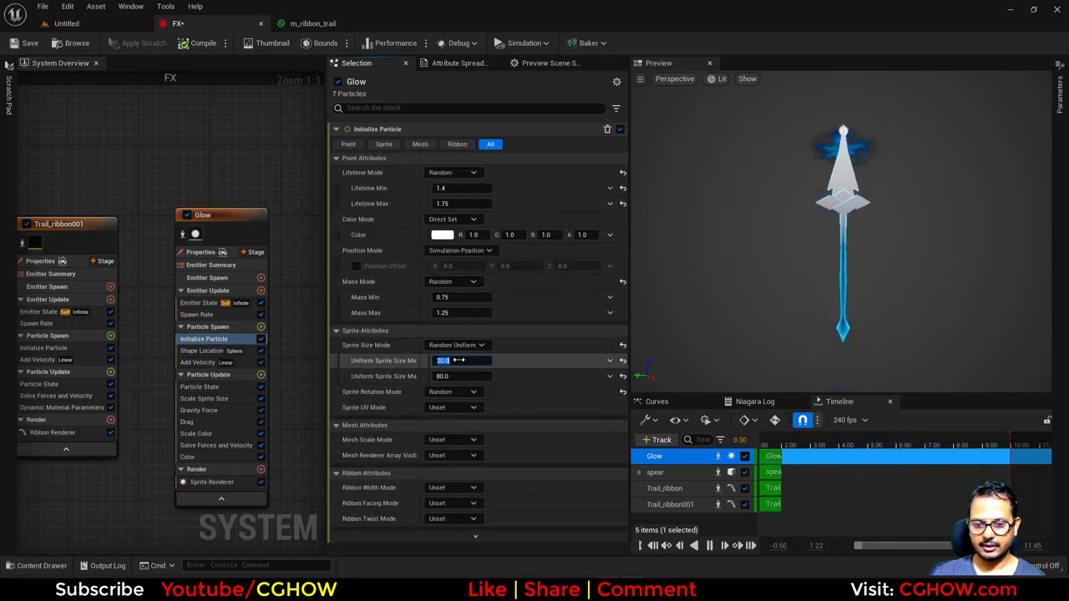
{"action": "type", "text": "50"}
{"action": "key", "text": "Return"}
{"action": "left_click", "coordinate": [454, 283]}
{"action": "left_click", "coordinate": [451, 296]}
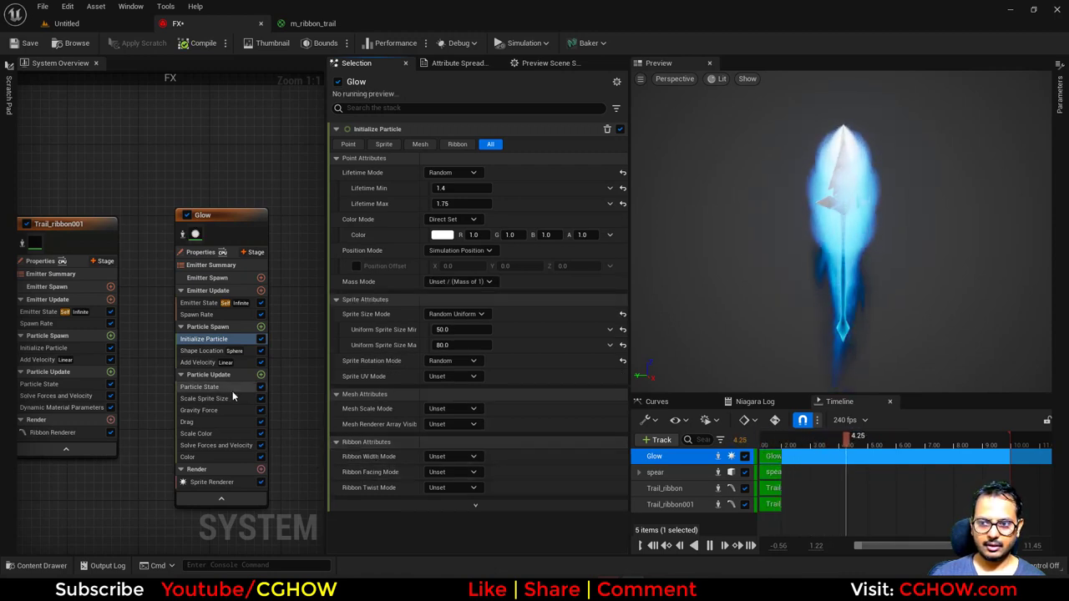
Step: Set Glow's added velocity Z to about -76 and its initial color alpha to 0.01
{"action": "left_click", "coordinate": [198, 362]}
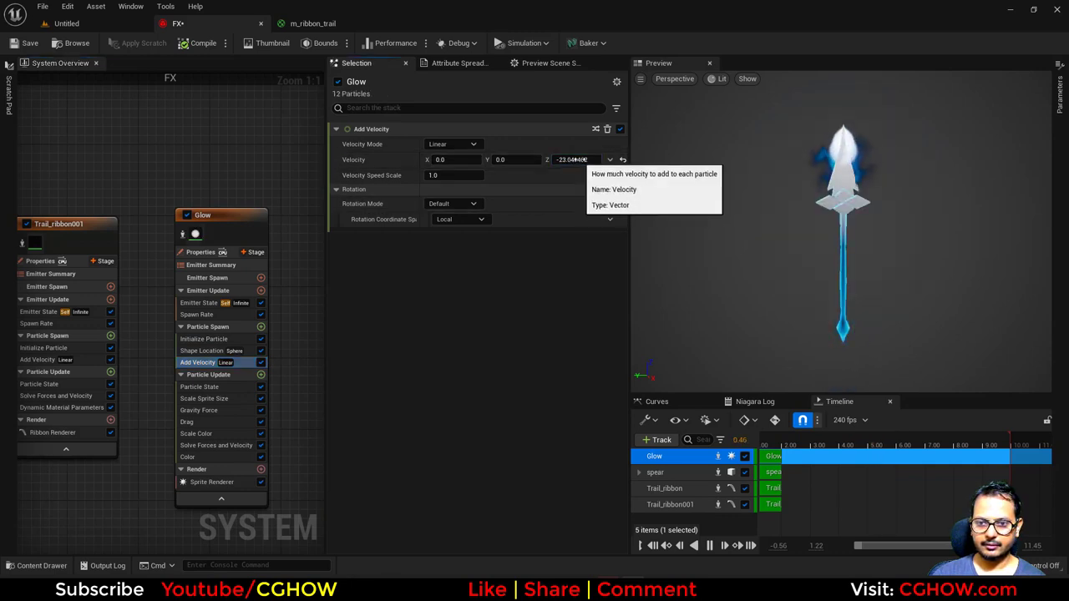
{"action": "left_click_drag", "start_coordinate": [579, 159], "coordinate": [582, 160]}
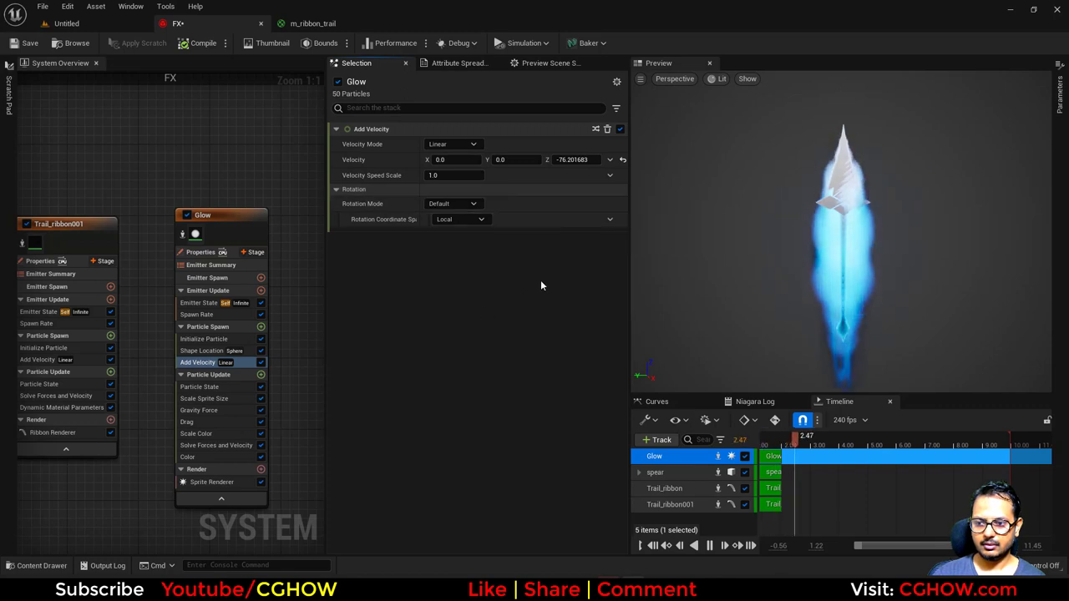
{"action": "left_click", "coordinate": [203, 338]}
{"action": "left_click", "coordinate": [583, 235]}
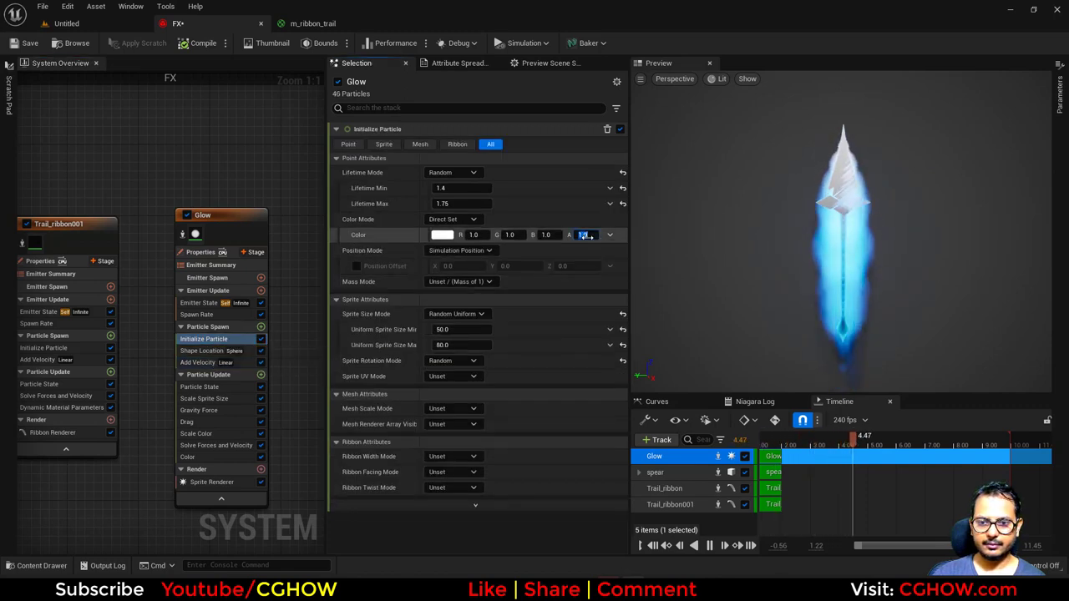
{"action": "type", "text": "0.1"}
{"action": "key", "text": "Return"}
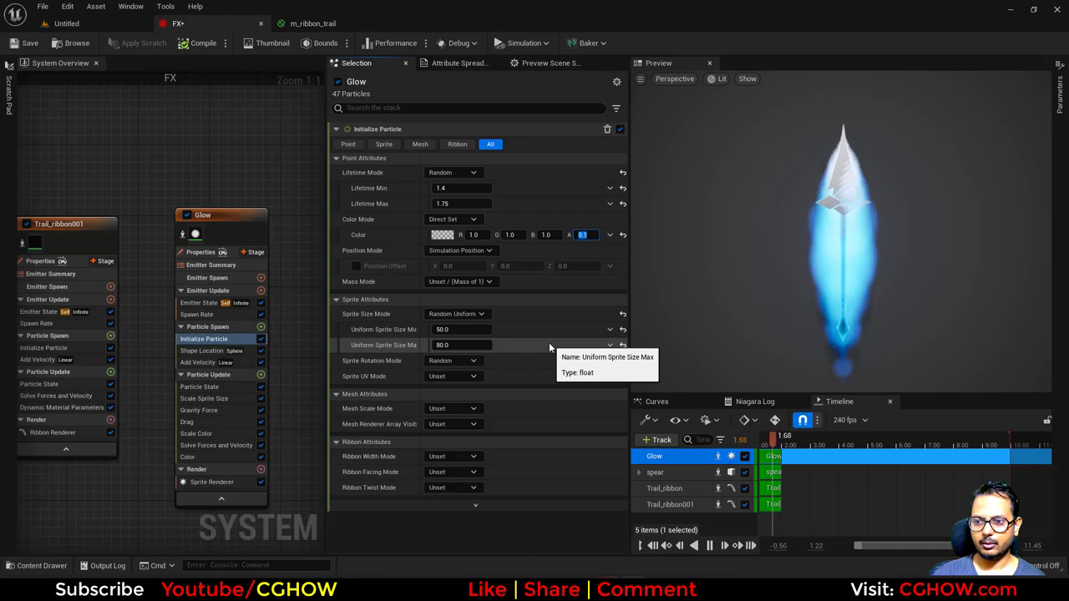
{"action": "type", "text": "0.01"}
{"action": "key", "text": "Return"}
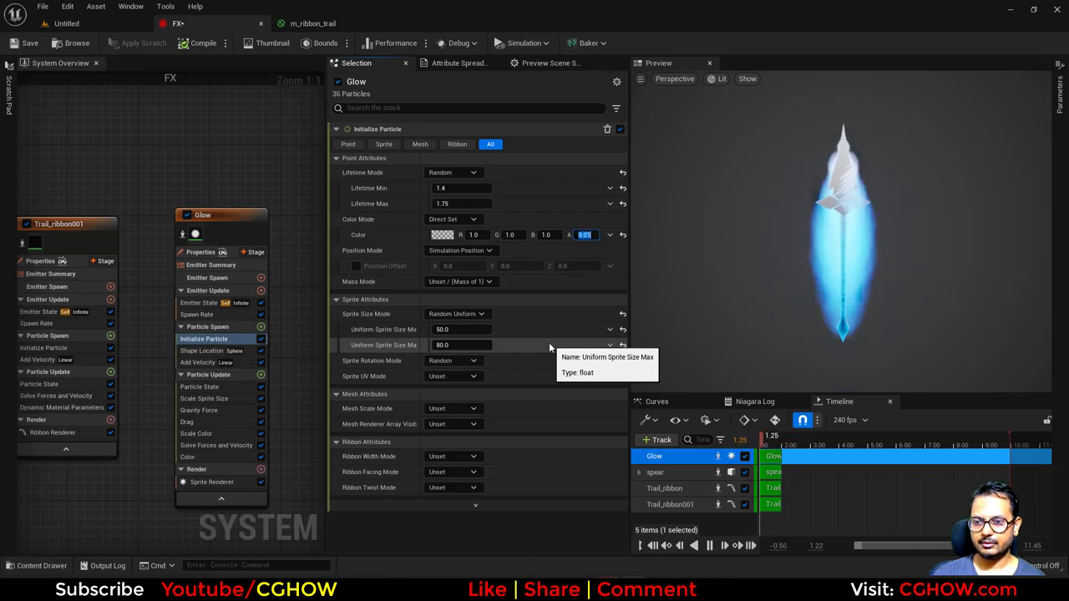
Step: Delete Glow's Scale Color module and set the Color module's Scale Alpha to 0.05
{"action": "left_click", "coordinate": [208, 433]}
{"action": "key", "text": "Delete"}
{"action": "left_click", "coordinate": [200, 445]}
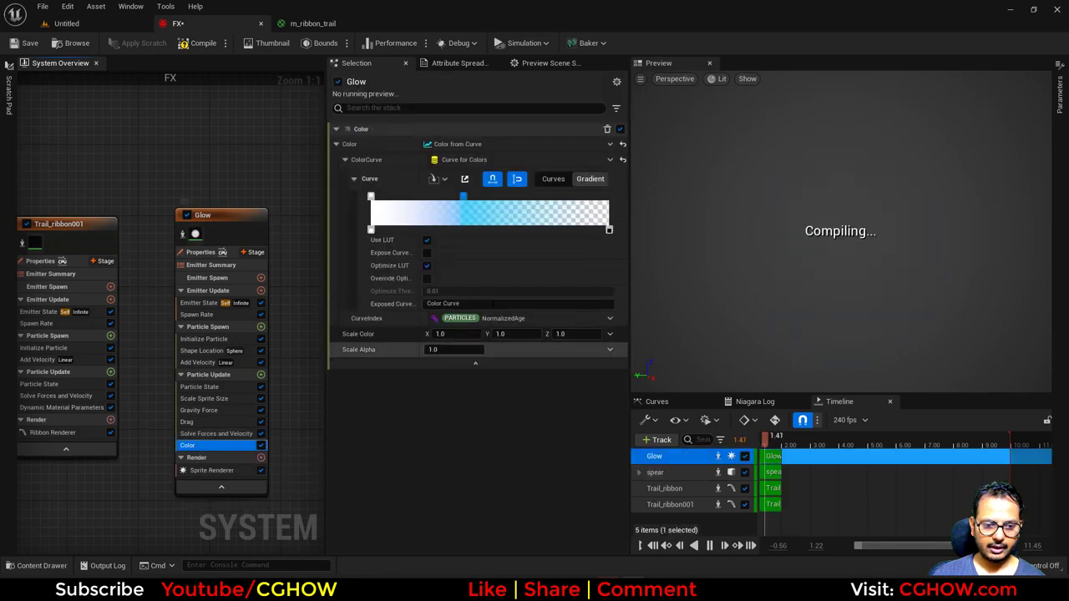
{"action": "left_click", "coordinate": [454, 351]}
{"action": "type", "text": "0.1"}
{"action": "key", "text": "Return"}
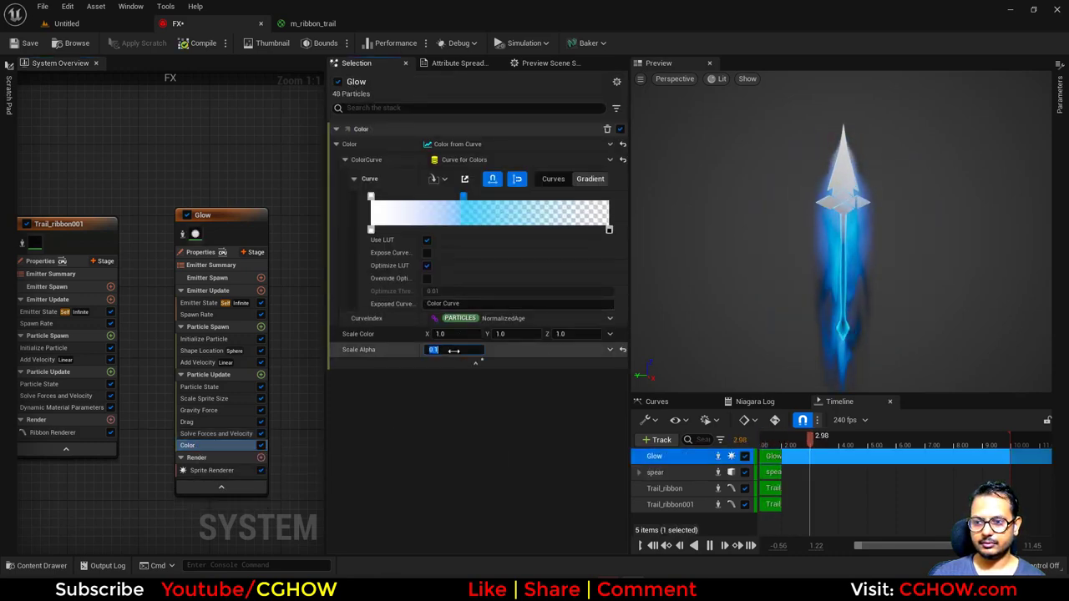
{"action": "type", "text": "0.01"}
{"action": "key", "text": "Return"}
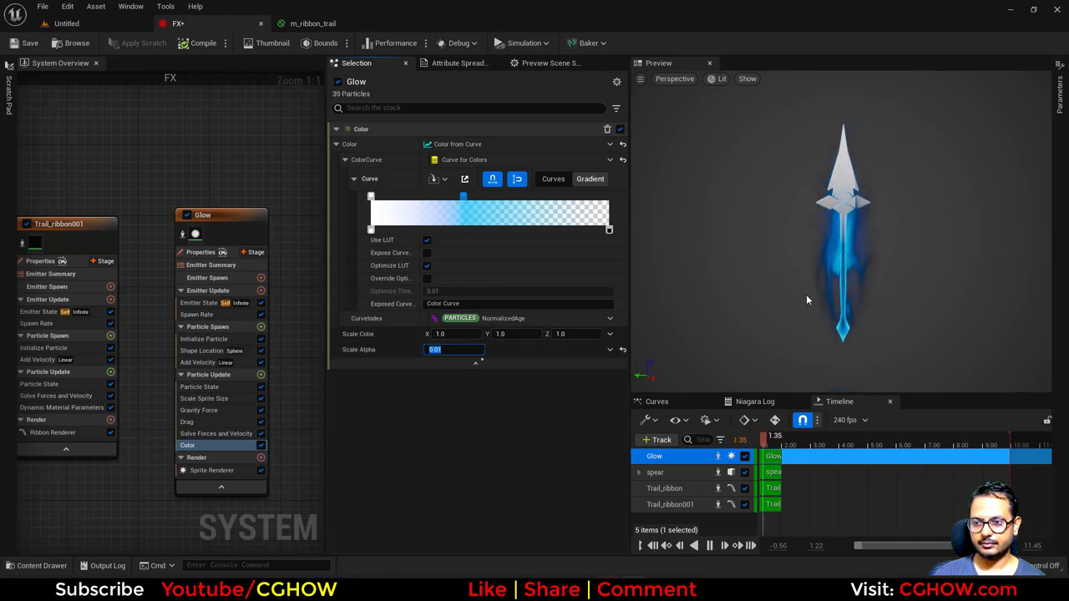
{"action": "type", "text": "0.05"}
{"action": "key", "text": "Return"}
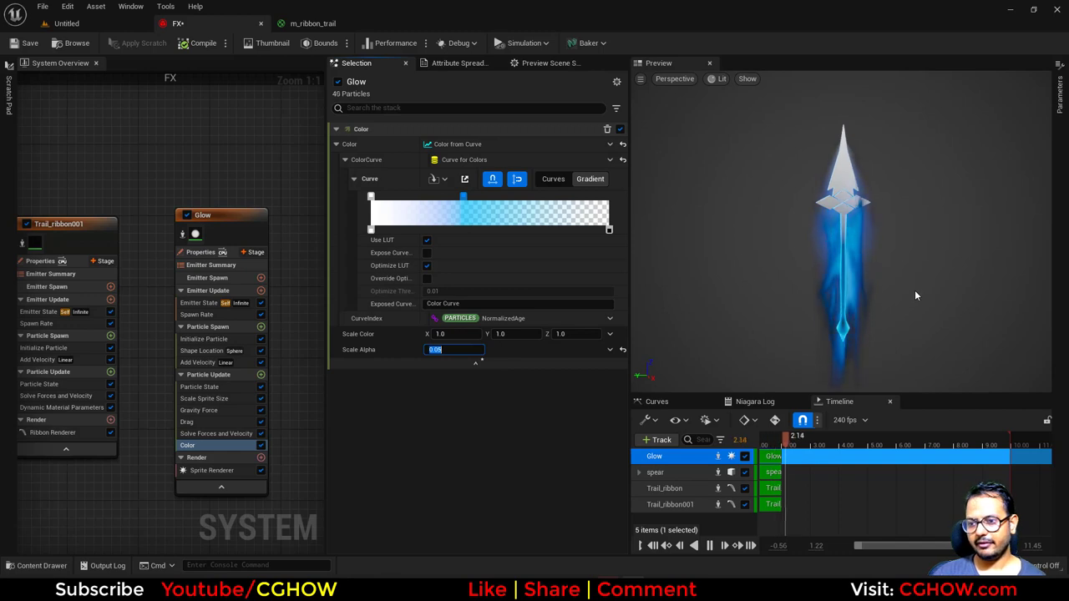
Step: Save the FX system, then create a material named m_star in the spear folder and open it
{"action": "left_click_drag", "start_coordinate": [906, 266], "coordinate": [877, 266]}
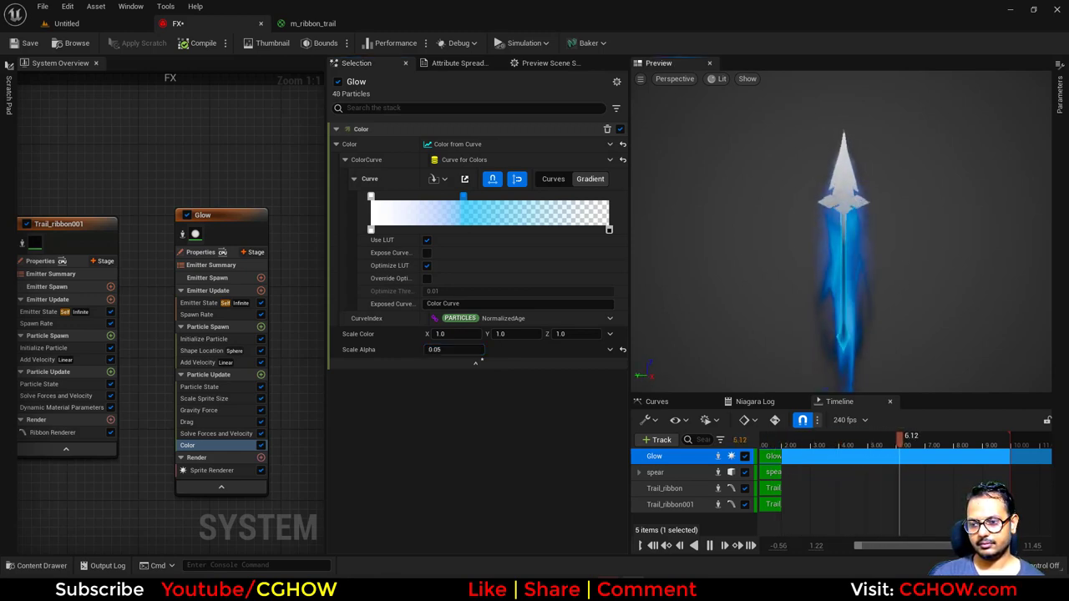
{"action": "key", "text": "ctrl+s"}
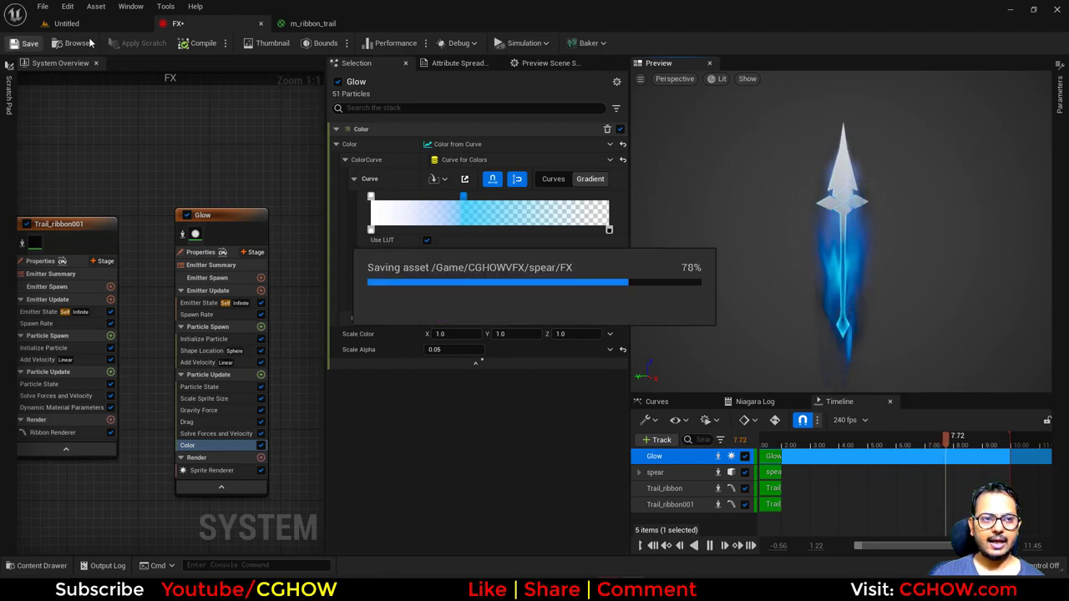
{"action": "left_click", "coordinate": [66, 23]}
{"action": "right_click", "coordinate": [358, 456]}
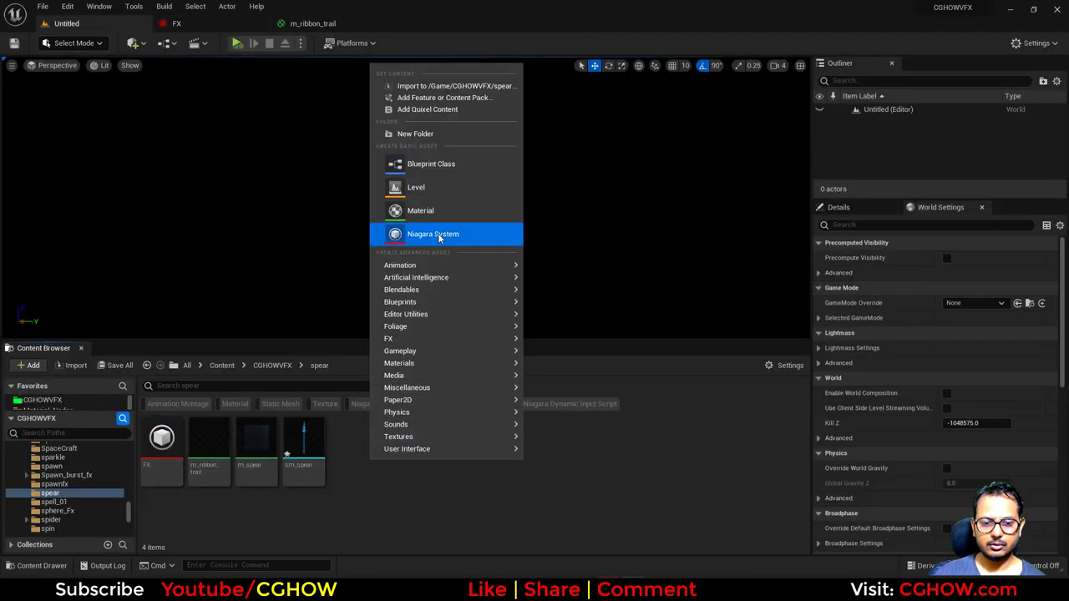
{"action": "left_click", "coordinate": [415, 210]}
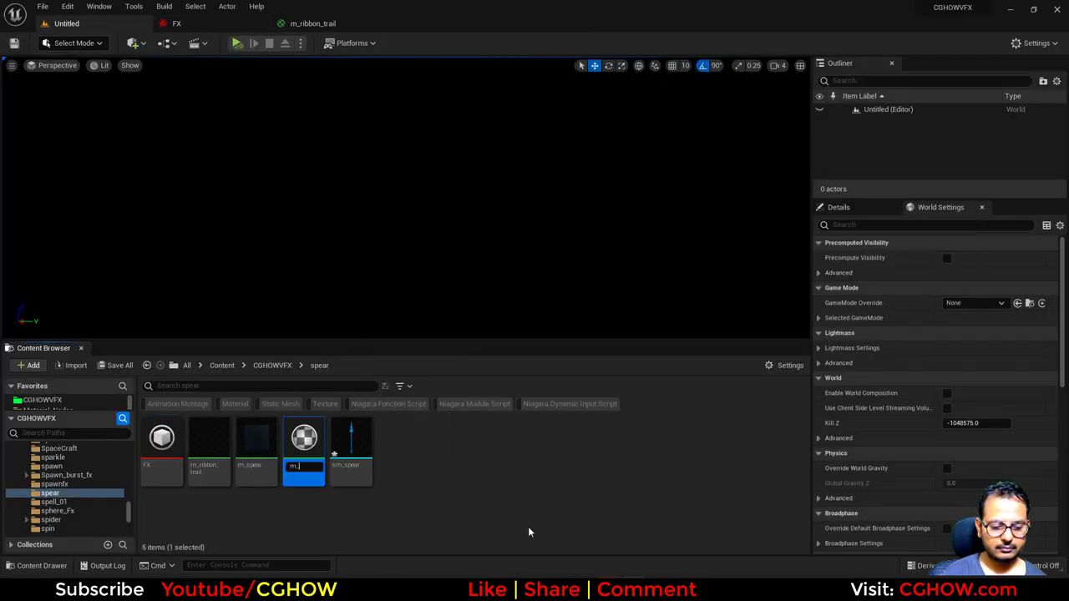
{"action": "key", "text": "Return"}
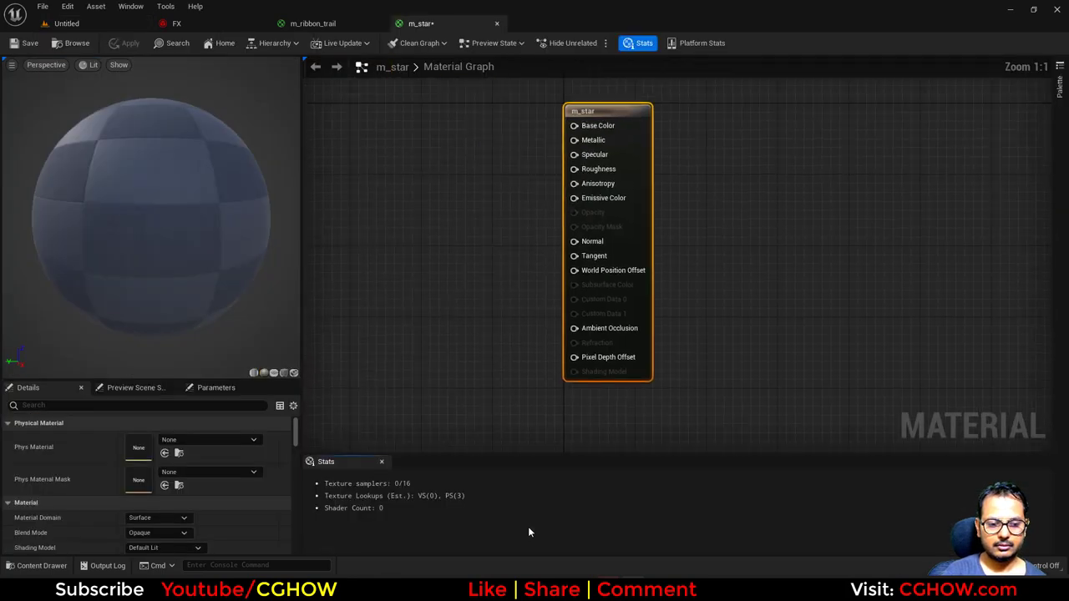
{"action": "right_click_drag", "start_coordinate": [396, 264], "coordinate": [544, 264]}
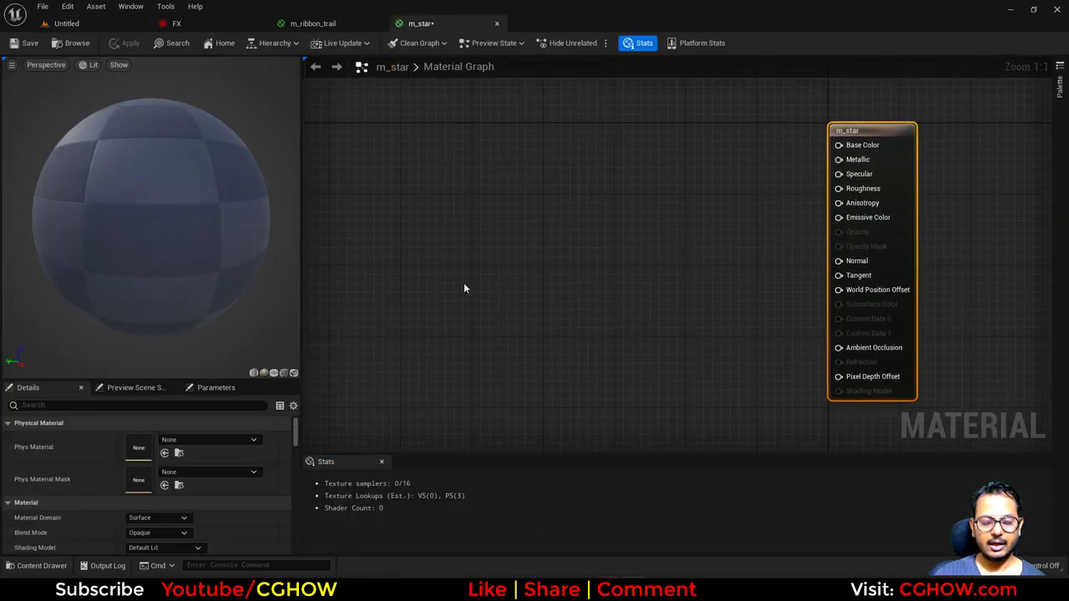
Step: Switch to the browser and look through the CGHOW YouTube channel's videos for the star material tutorial
{"action": "left_click", "coordinate": [534, 587]}
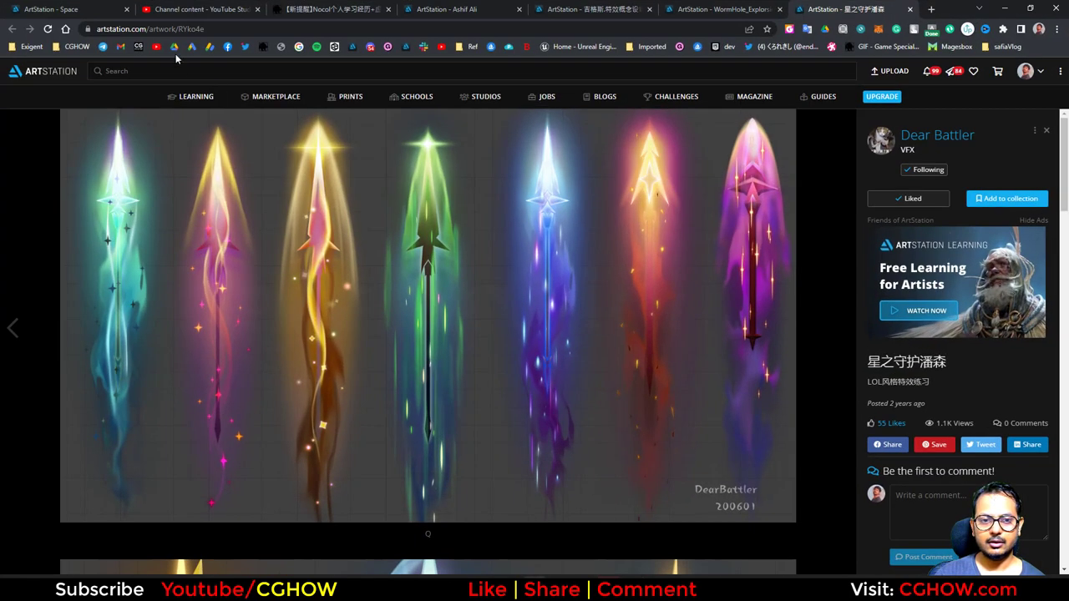
{"action": "left_click", "coordinate": [156, 47]}
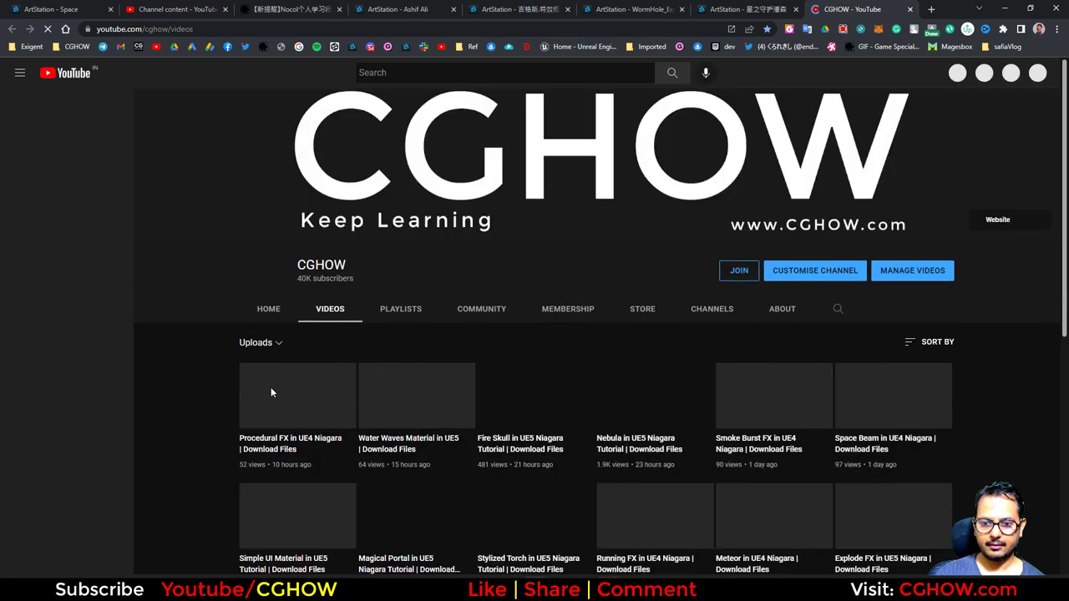
{"action": "scroll", "coordinate": [270, 391], "scroll_direction": "down", "scroll_amount": 3}
{"action": "scroll", "coordinate": [933, 408], "scroll_direction": "down", "scroll_amount": 2}
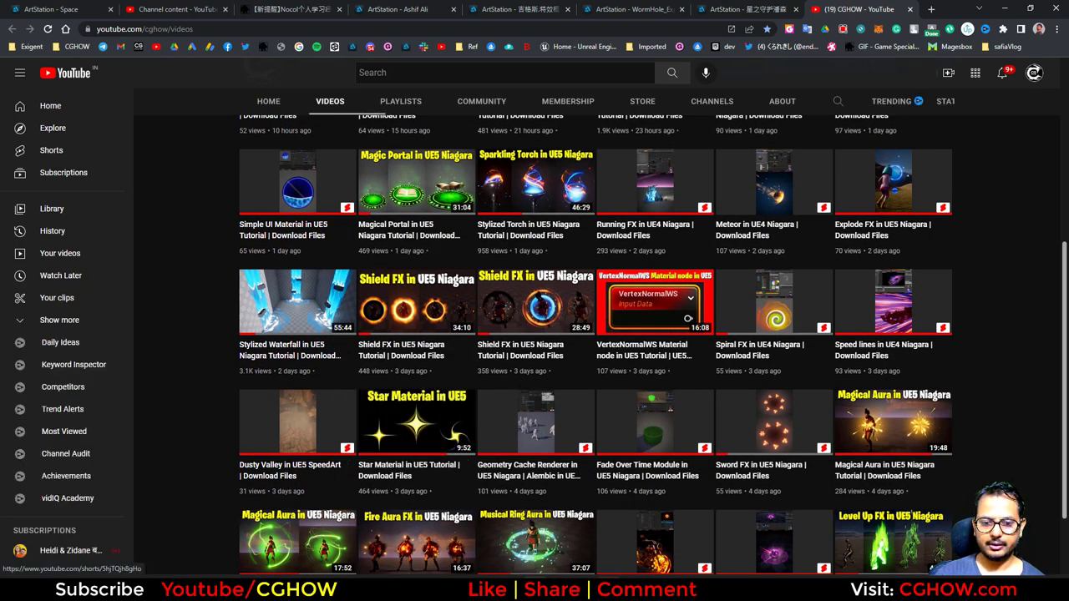
{"action": "left_click", "coordinate": [1002, 8]}
Step: Add a TexCoord node to the m_star graph and subtract 0.5 from its output with a Subtract node
{"action": "right_click_drag", "start_coordinate": [429, 277], "coordinate": [502, 306]}
{"action": "left_click", "coordinate": [423, 256]}
{"action": "key", "text": "u"}
{"action": "left_click", "coordinate": [394, 225]}
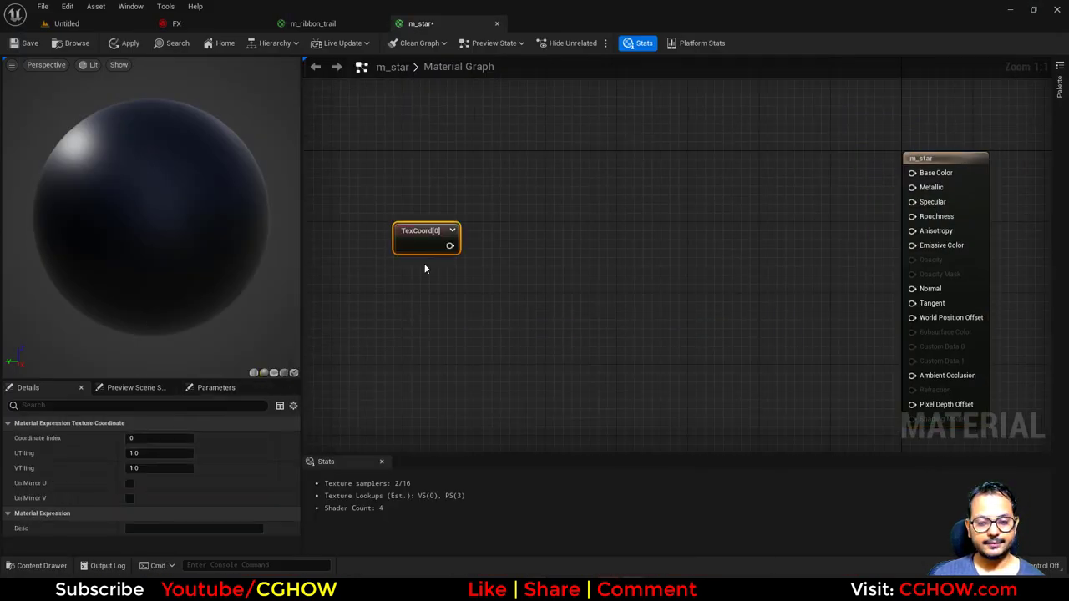
{"action": "left_click_drag", "start_coordinate": [423, 240], "coordinate": [446, 237]}
{"action": "left_click", "coordinate": [446, 215]}
{"action": "type", "text": "sub"}
{"action": "left_click", "coordinate": [479, 311]}
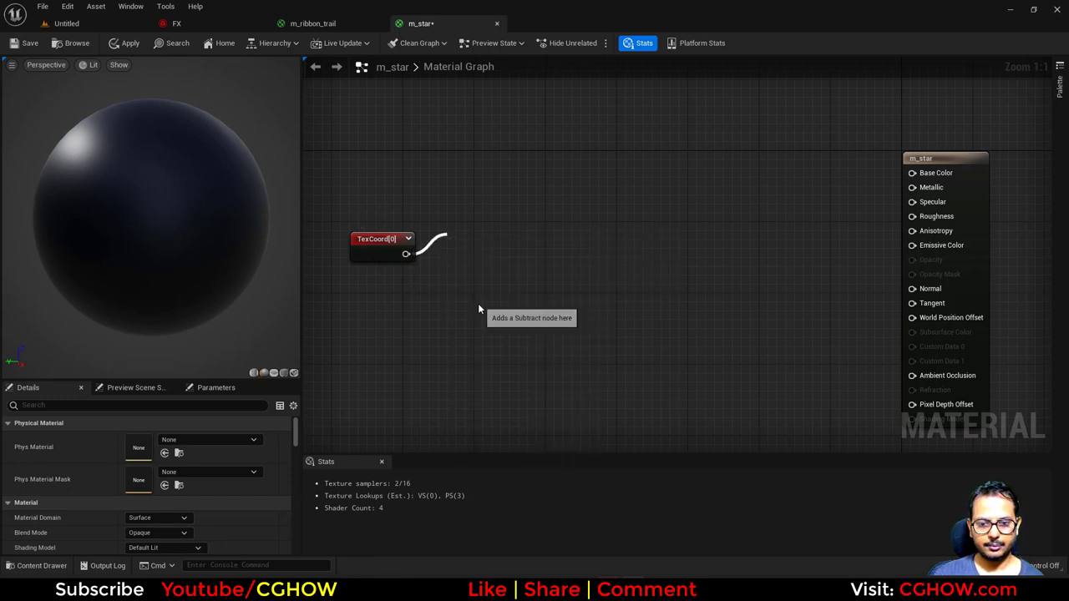
{"action": "left_click", "coordinate": [176, 453]}
{"action": "type", "text": "5"}
Step: Show the material preview on a plane, then feed the Subtract result into an Abs node and preview it
{"action": "left_click", "coordinate": [276, 374]}
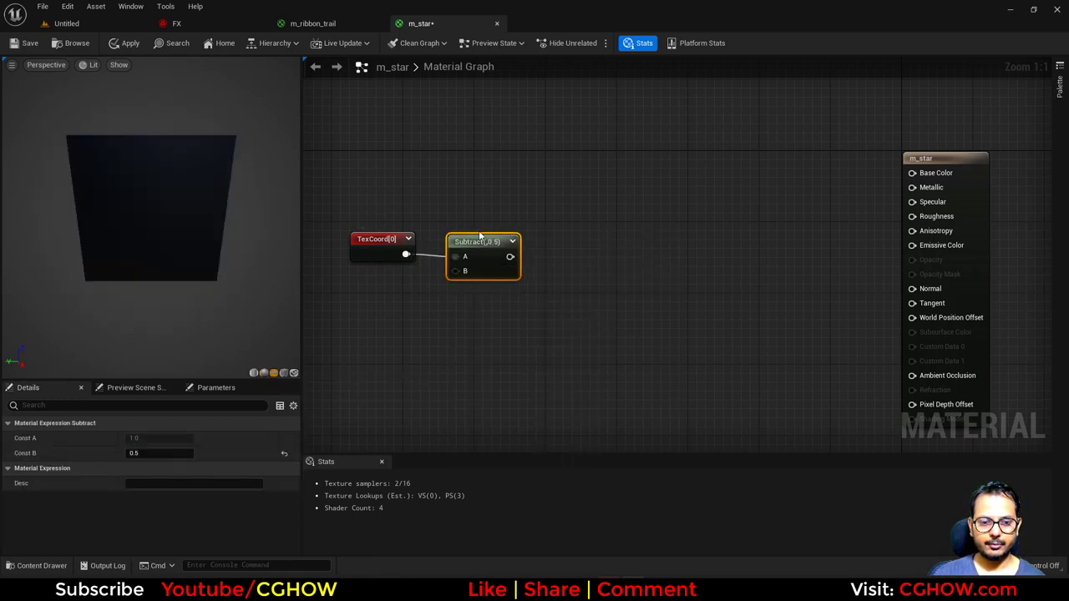
{"action": "key", "text": "space"}
{"action": "left_click", "coordinate": [540, 195]}
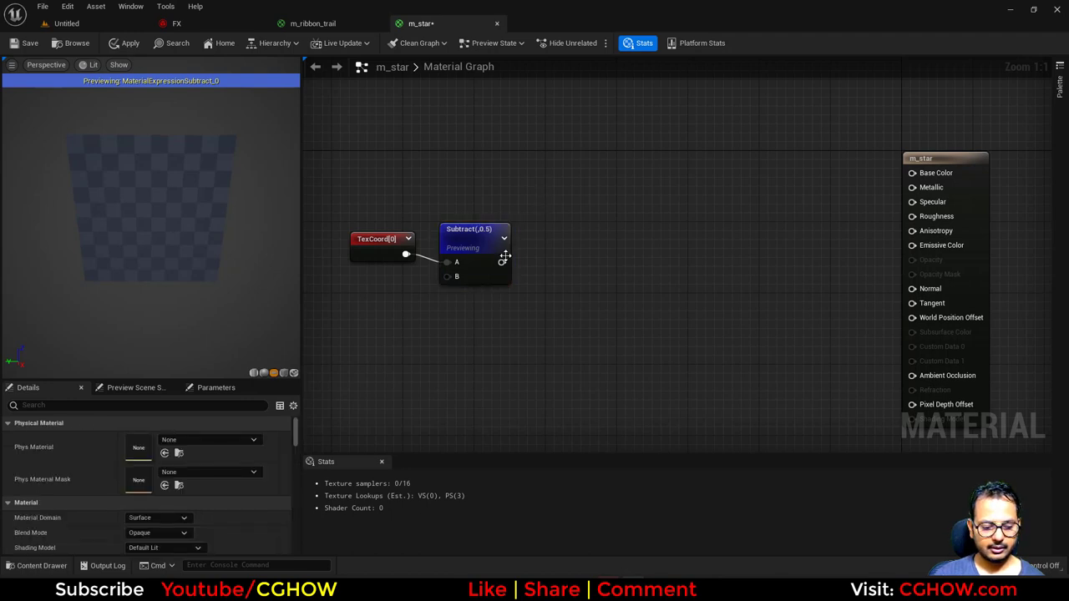
{"action": "left_click_drag", "start_coordinate": [501, 262], "coordinate": [538, 219]}
{"action": "type", "text": "ab"}
{"action": "left_click", "coordinate": [559, 280]}
{"action": "key", "text": "space"}
{"action": "left_click", "coordinate": [385, 248]}
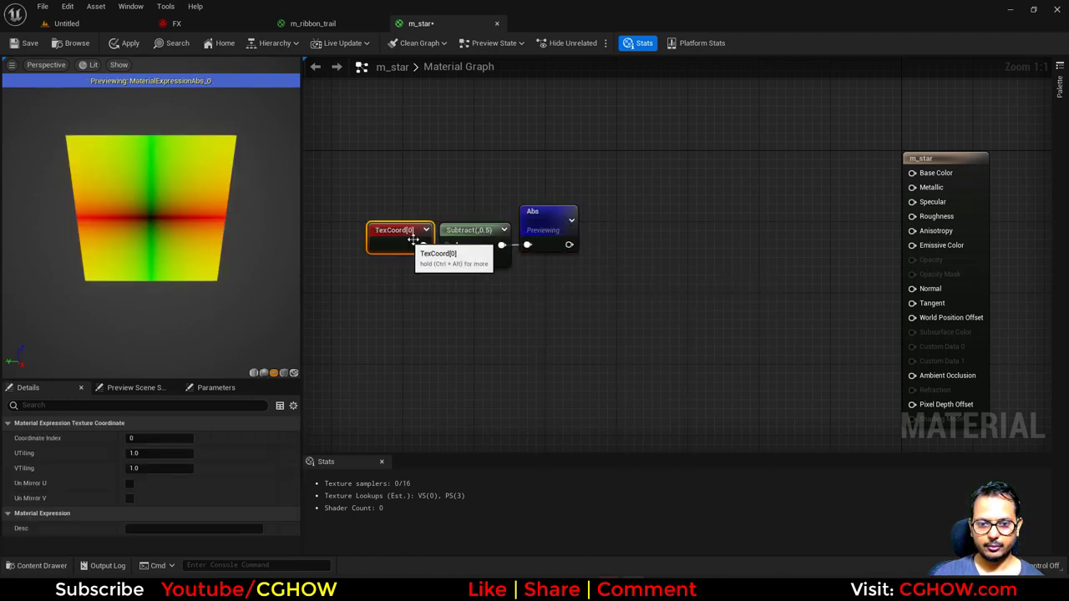
Step: Connect two component masks to the Abs output, the upper one keeping only R and the lower one only G
{"action": "right_click_drag", "start_coordinate": [665, 208], "coordinate": [593, 235]}
{"action": "left_click", "coordinate": [567, 253]}
{"action": "key", "text": "shift+c"}
{"action": "left_click", "coordinate": [574, 237], "text": "shift"}
{"action": "left_click", "coordinate": [554, 287], "text": "shift"}
{"action": "left_click_drag", "start_coordinate": [590, 249], "coordinate": [544, 227]}
{"action": "left_click_drag", "start_coordinate": [503, 267], "coordinate": [562, 309]}
{"action": "left_click_drag", "start_coordinate": [584, 293], "coordinate": [547, 292]}
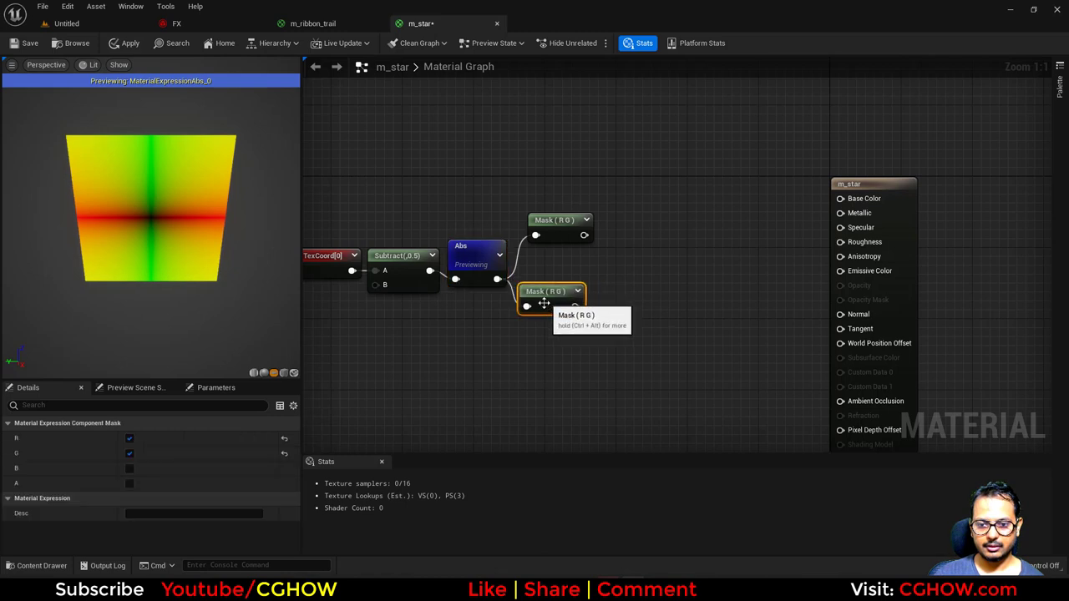
{"action": "left_click", "coordinate": [129, 438]}
{"action": "left_click", "coordinate": [551, 221]}
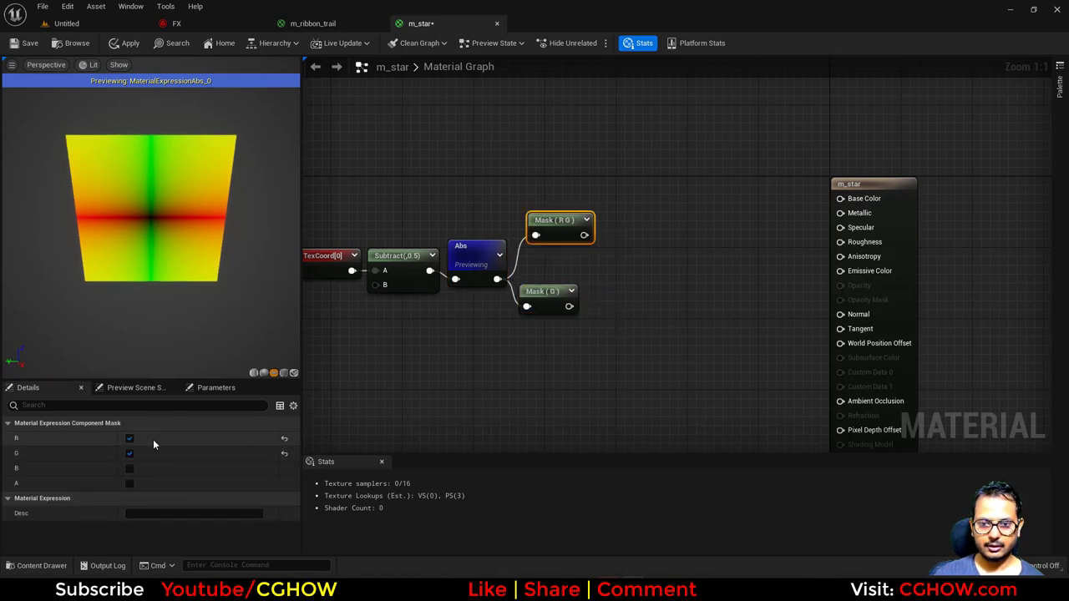
{"action": "left_click", "coordinate": [128, 452]}
Step: Multiply the R mask by the G mask with a Multiply node
{"action": "right_click_drag", "start_coordinate": [606, 251], "coordinate": [524, 277]}
{"action": "left_click", "coordinate": [521, 266]}
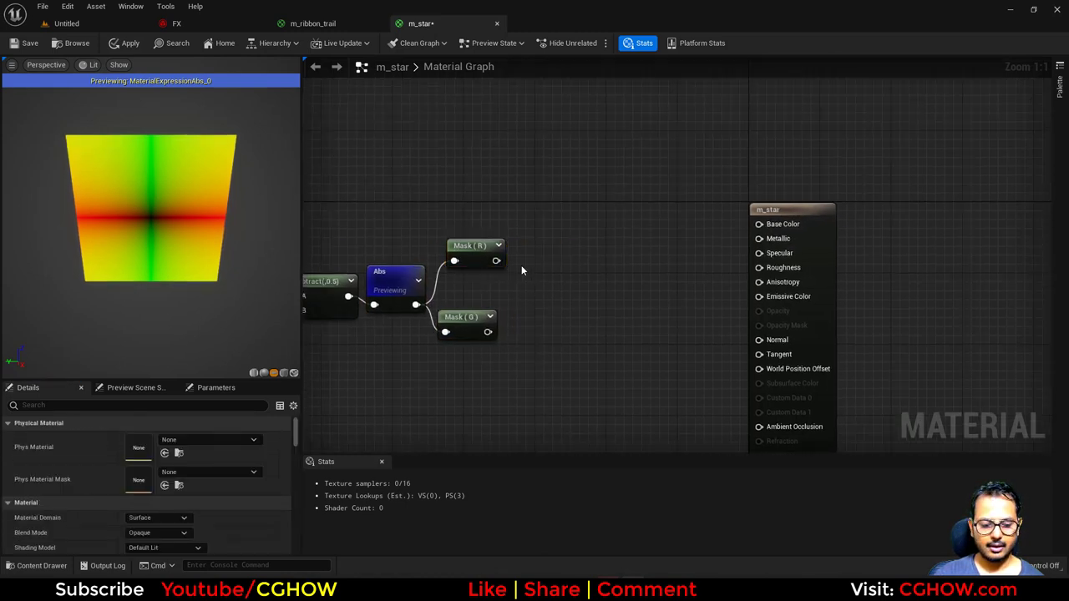
{"action": "left_click_drag", "start_coordinate": [488, 332], "coordinate": [528, 302]}
{"action": "left_click_drag", "start_coordinate": [496, 260], "coordinate": [534, 299]}
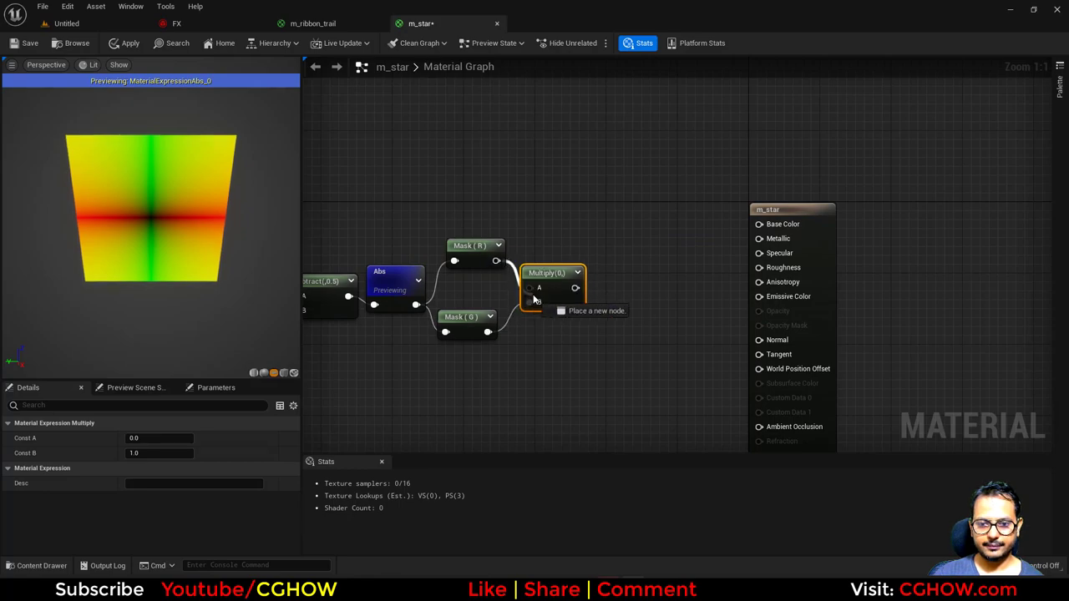
{"action": "right_click_drag", "start_coordinate": [650, 276], "coordinate": [608, 278]}
{"action": "left_click", "coordinate": [545, 279]}
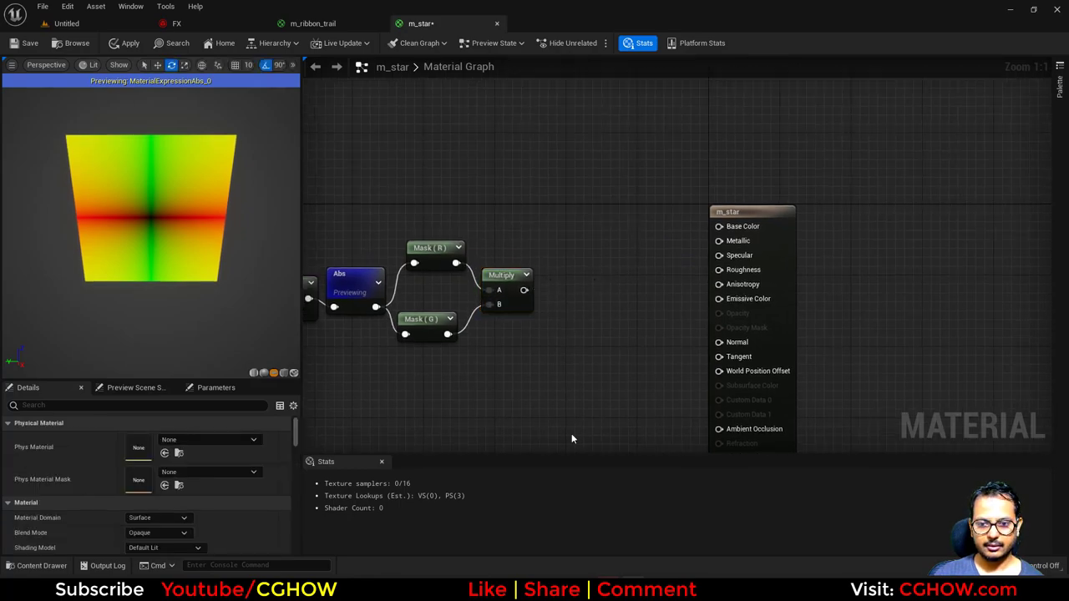
Step: Switch to the browser to check the spear reference artwork on ArtStation, and return to the m_star graph
{"action": "key", "text": "alt+Tab"}
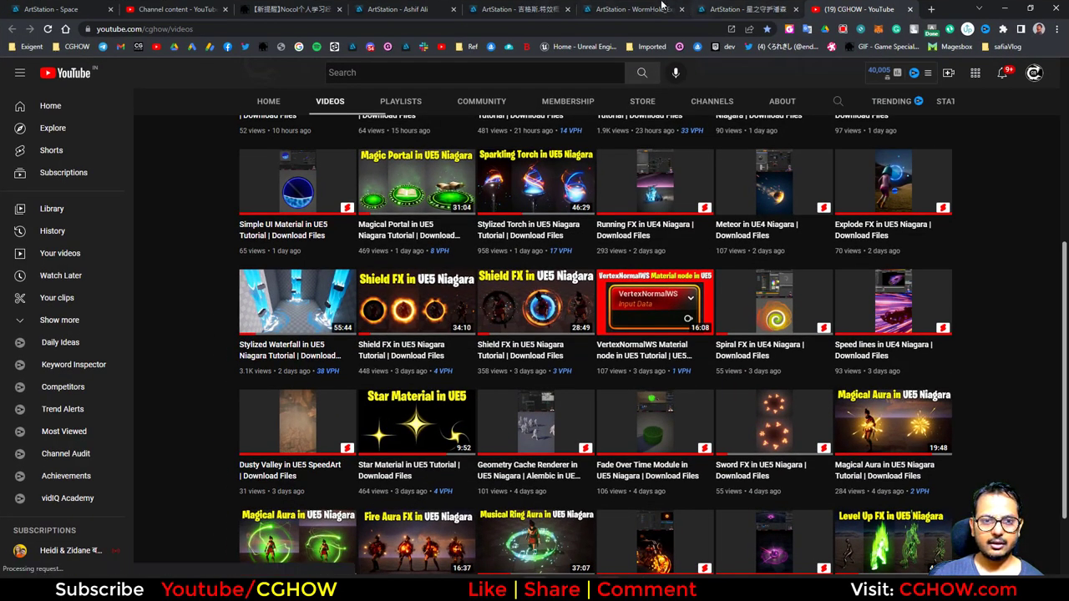
{"action": "left_click", "coordinate": [748, 9]}
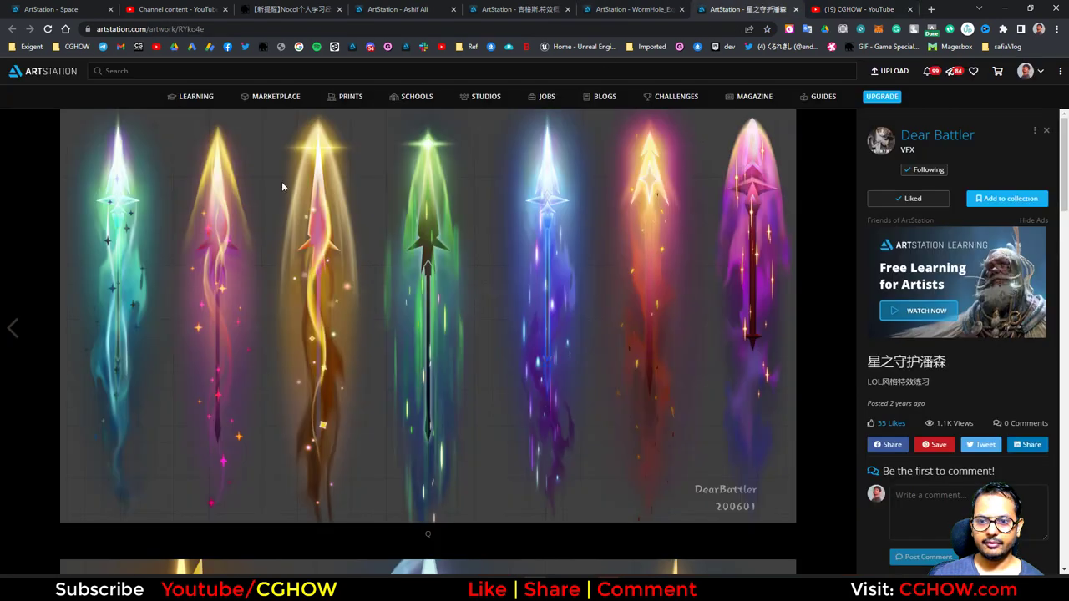
{"action": "left_click", "coordinate": [1005, 8]}
Step: Add a Power node fed by the Multiply result and preview it
{"action": "right_click_drag", "start_coordinate": [540, 292], "coordinate": [487, 289]}
{"action": "right_click", "coordinate": [511, 251]}
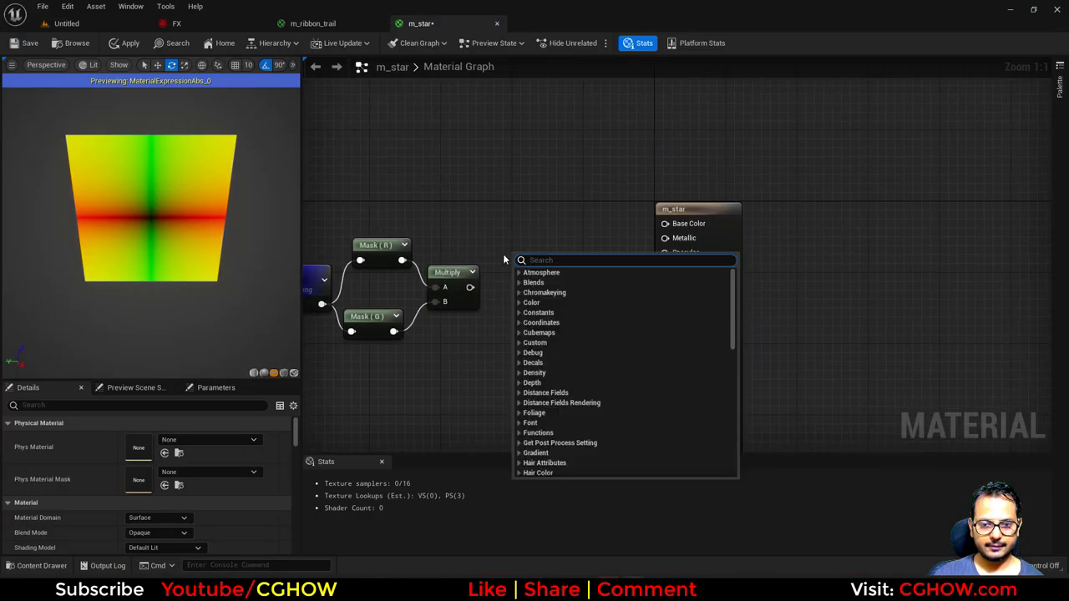
{"action": "left_click", "coordinate": [491, 266]}
{"action": "left_click", "coordinate": [499, 264]}
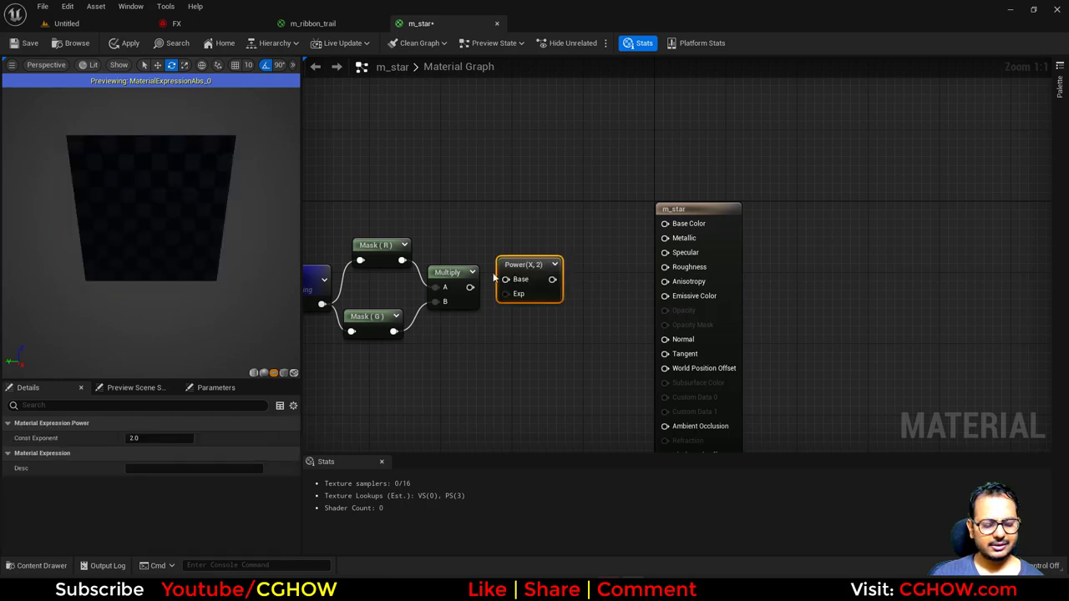
{"action": "key", "text": "space"}
{"action": "right_click_drag", "start_coordinate": [493, 347], "coordinate": [651, 295]}
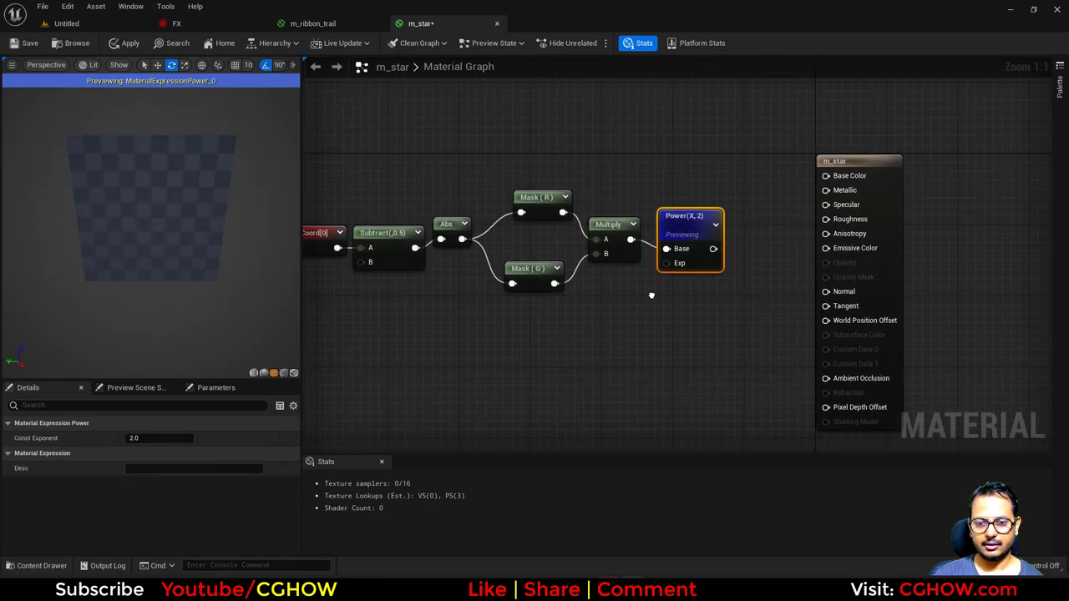
Step: Try exponents of about 174.2 and about 46.18 on the Power node, viewing the plane preview face-on
{"action": "left_click_drag", "start_coordinate": [172, 437], "coordinate": [210, 438]}
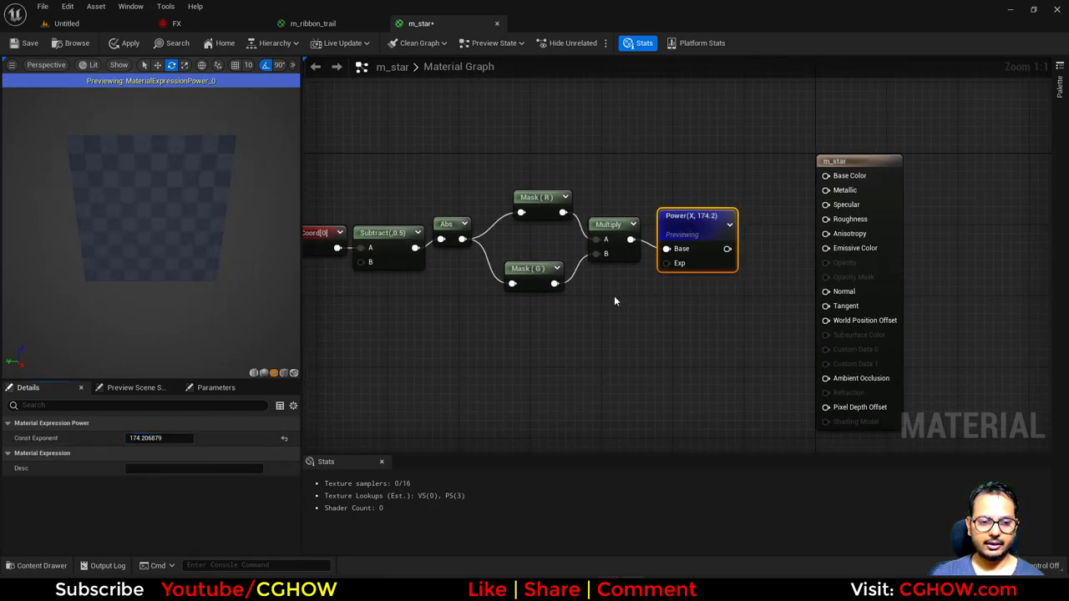
{"action": "right_click_drag", "start_coordinate": [633, 299], "coordinate": [519, 339]}
{"action": "left_click_drag", "start_coordinate": [766, 227], "coordinate": [864, 217]}
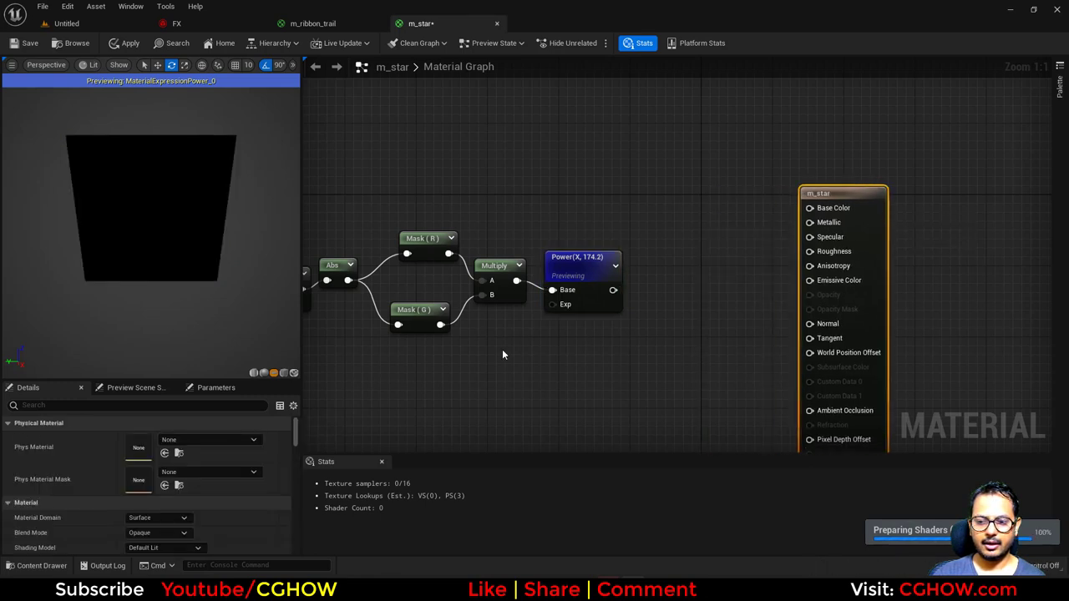
{"action": "left_click", "coordinate": [584, 299]}
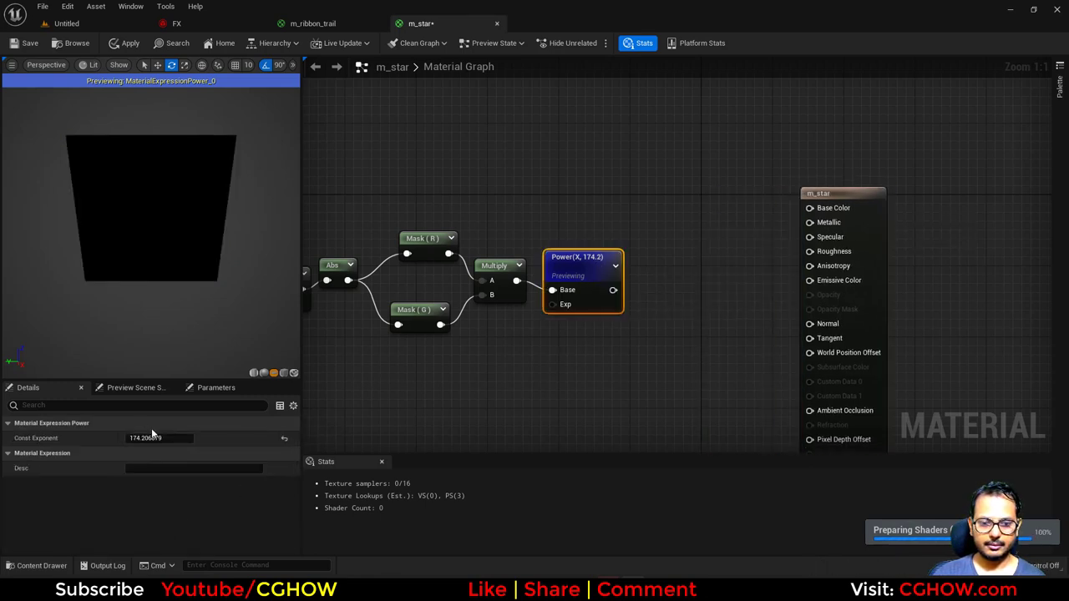
{"action": "left_click_drag", "start_coordinate": [151, 438], "coordinate": [125, 438]}
{"action": "right_click_drag", "start_coordinate": [525, 388], "coordinate": [631, 376]}
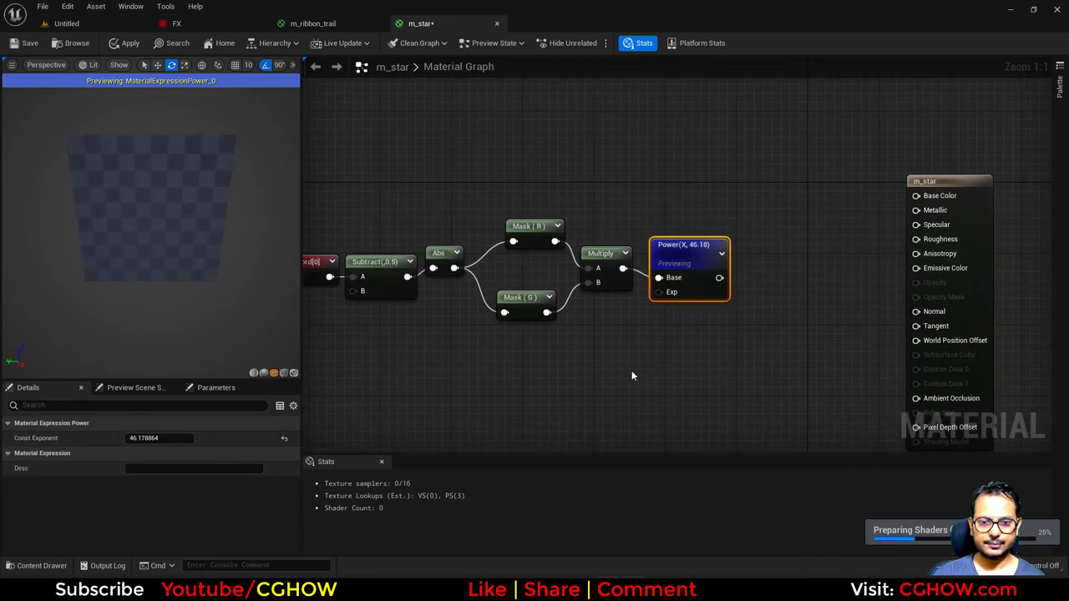
{"action": "right_click_drag", "start_coordinate": [355, 321], "coordinate": [488, 334]}
{"action": "left_click_drag", "start_coordinate": [156, 277], "coordinate": [158, 225]}
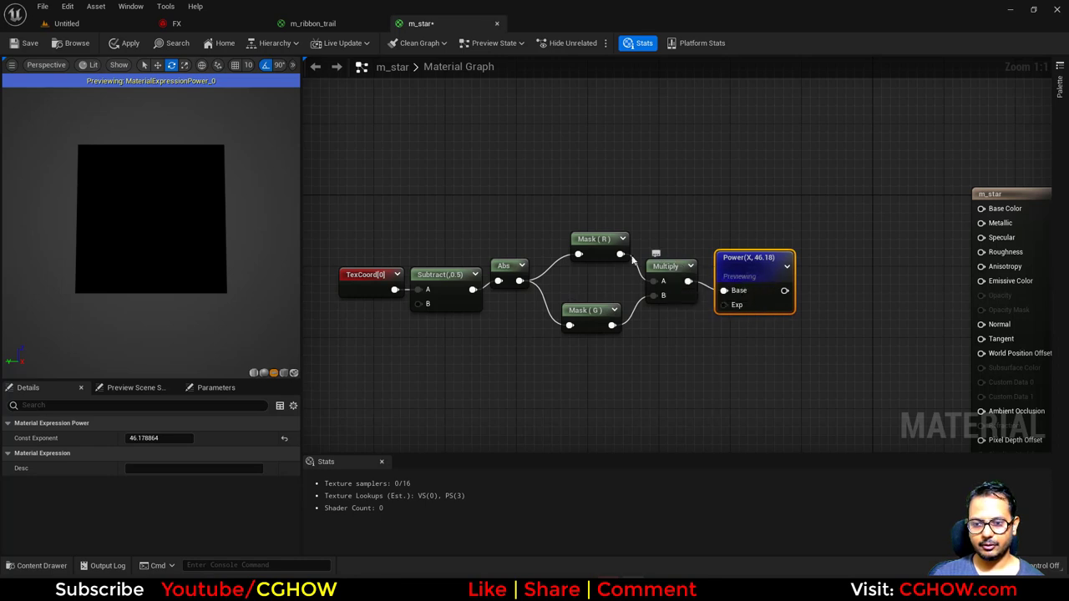
Step: Preview the R mask and the G mask in turn to inspect their gradients
{"action": "left_click", "coordinate": [594, 244]}
{"action": "key", "text": "space"}
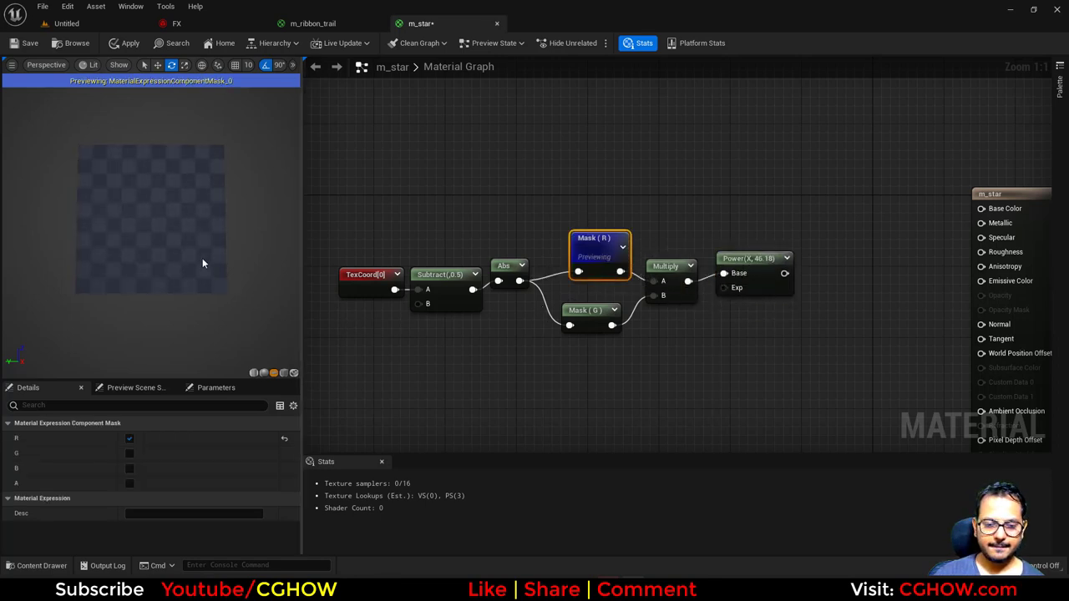
{"action": "left_click", "coordinate": [585, 315]}
{"action": "key", "text": "space"}
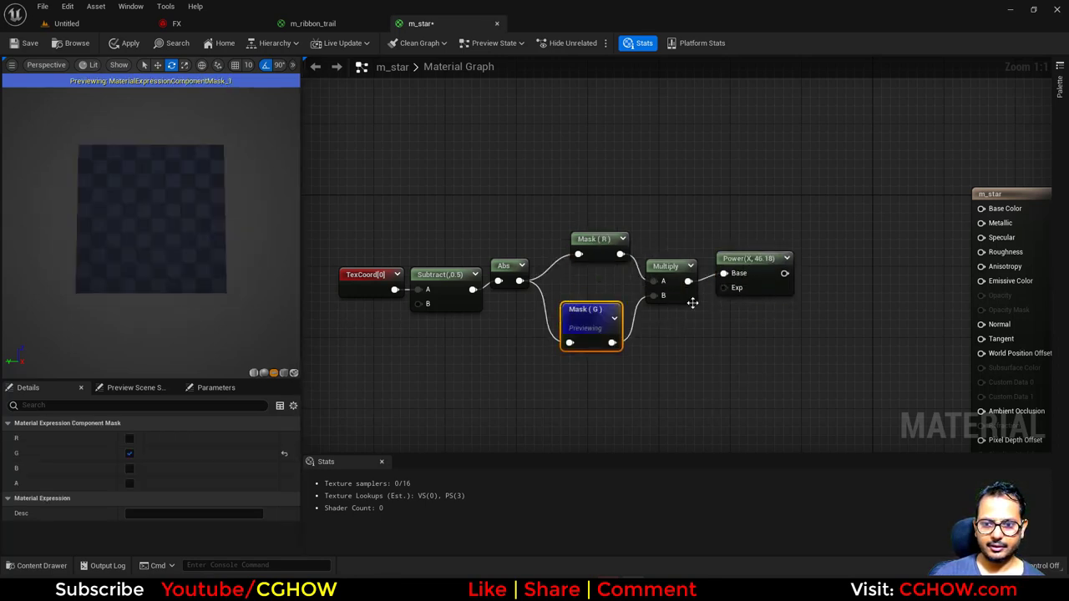
Step: Preview the Multiply result and insert a 1-x node between the Multiply and Power nodes
{"action": "left_click_drag", "start_coordinate": [751, 262], "coordinate": [846, 269]}
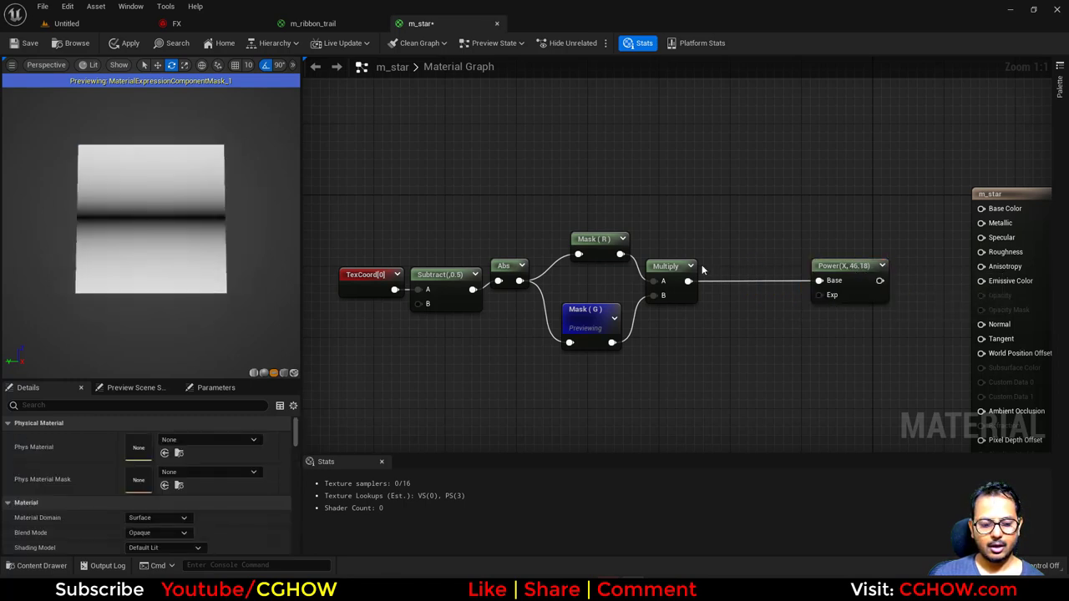
{"action": "left_click", "coordinate": [664, 266]}
{"action": "key", "text": "space"}
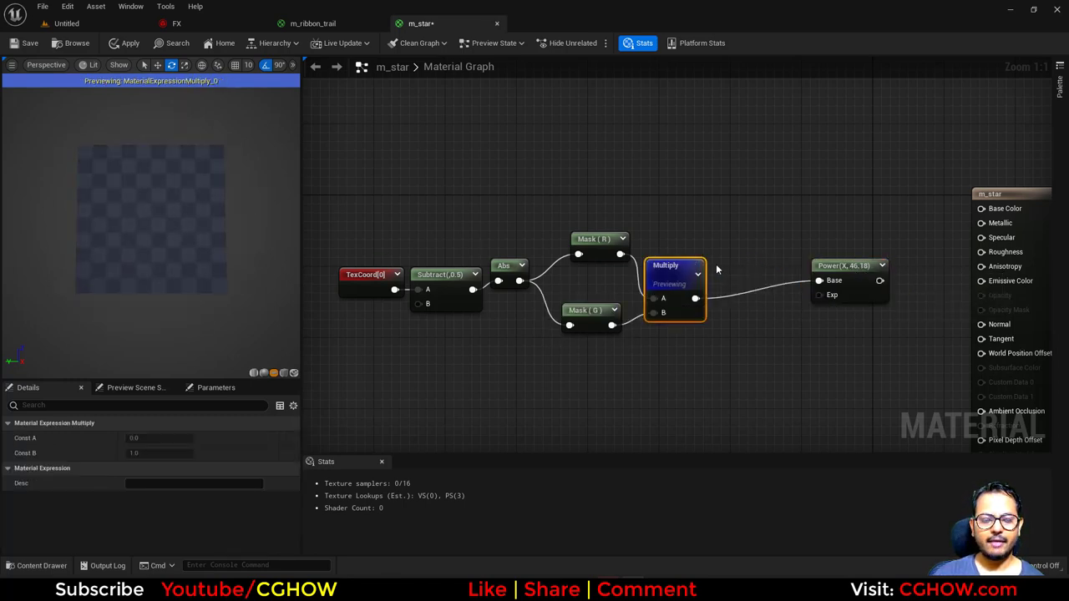
{"action": "key", "text": "o"}
{"action": "left_click", "coordinate": [716, 267]}
{"action": "left_click_drag", "start_coordinate": [696, 298], "coordinate": [725, 288]}
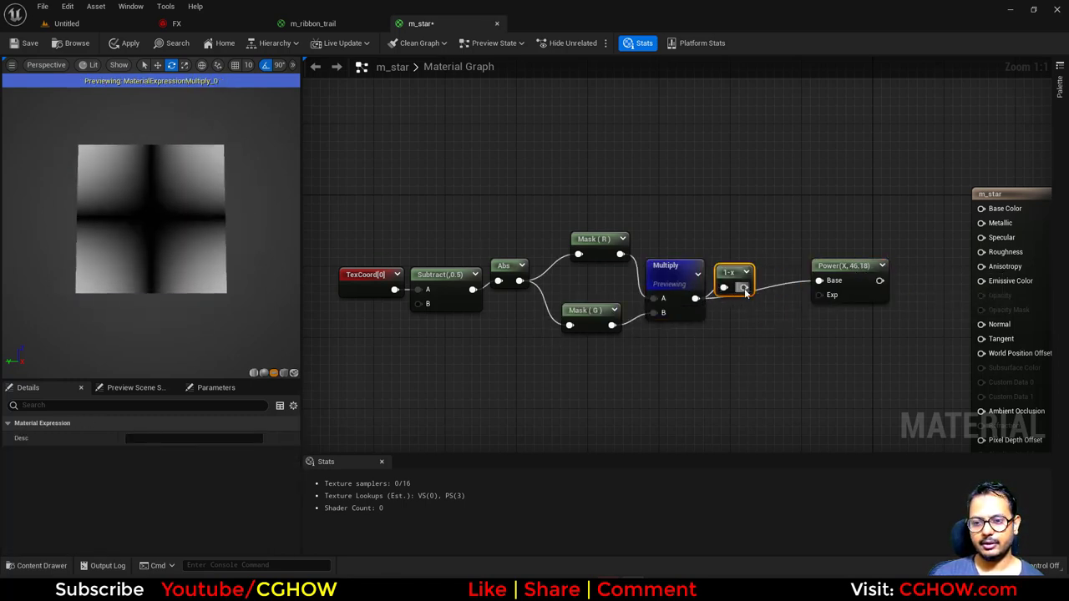
Step: Preview the Power node after the 1-x node and set its exponent to about 126.5
{"action": "left_click", "coordinate": [837, 291]}
{"action": "key", "text": "space"}
{"action": "left_click_drag", "start_coordinate": [837, 290], "coordinate": [826, 259]}
{"action": "left_click_drag", "start_coordinate": [149, 439], "coordinate": [151, 438]}
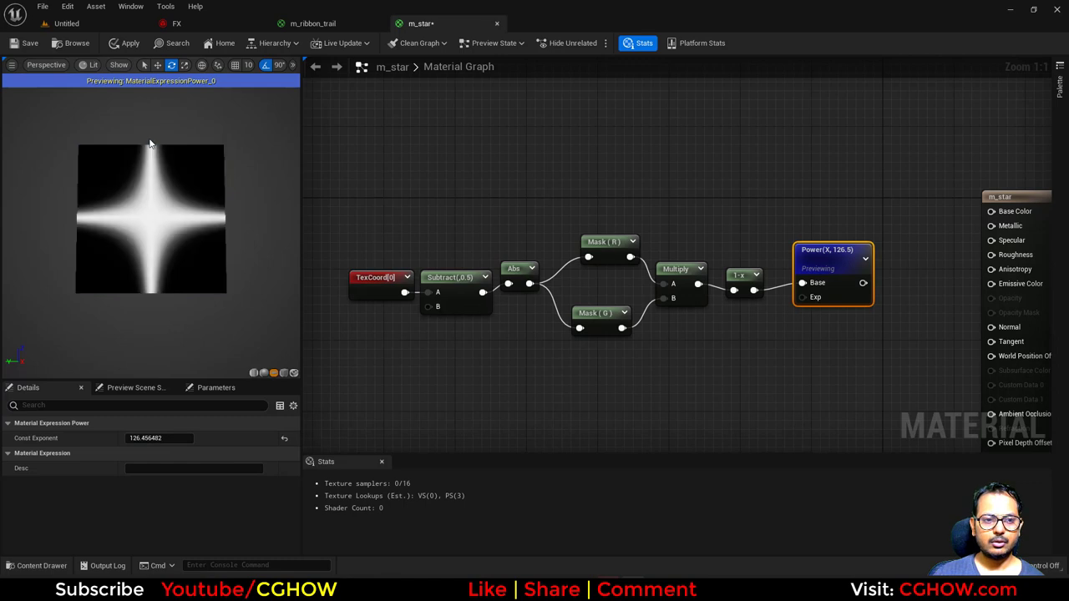
{"action": "right_click_drag", "start_coordinate": [484, 359], "coordinate": [512, 329]}
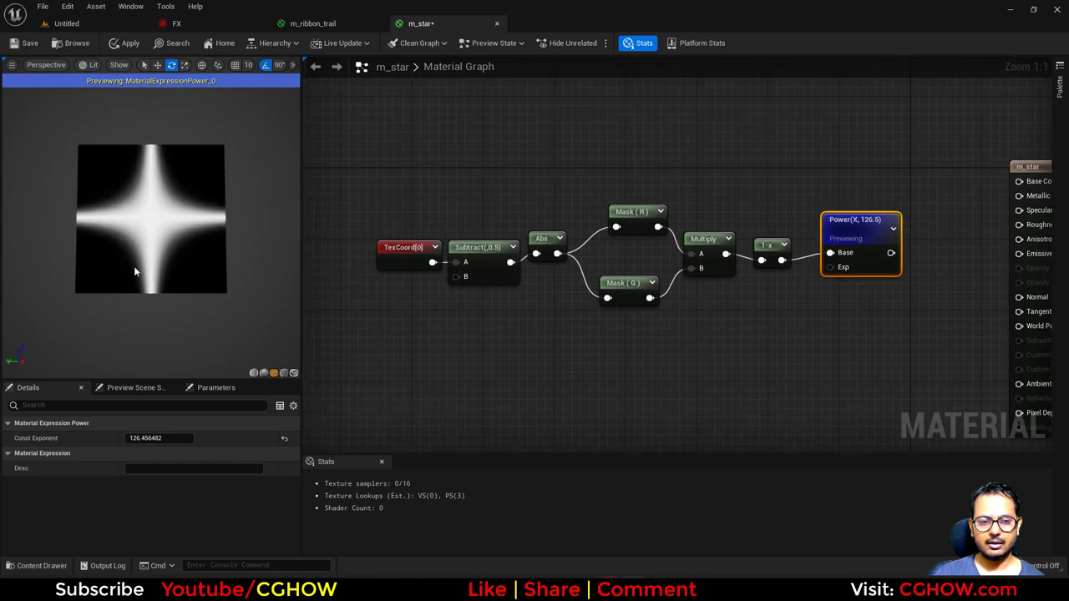
Step: Add a RadialGradientExponential node to the graph below the TexCoord and Subtract nodes
{"action": "right_click", "coordinate": [502, 302]}
{"action": "type", "text": "rad"}
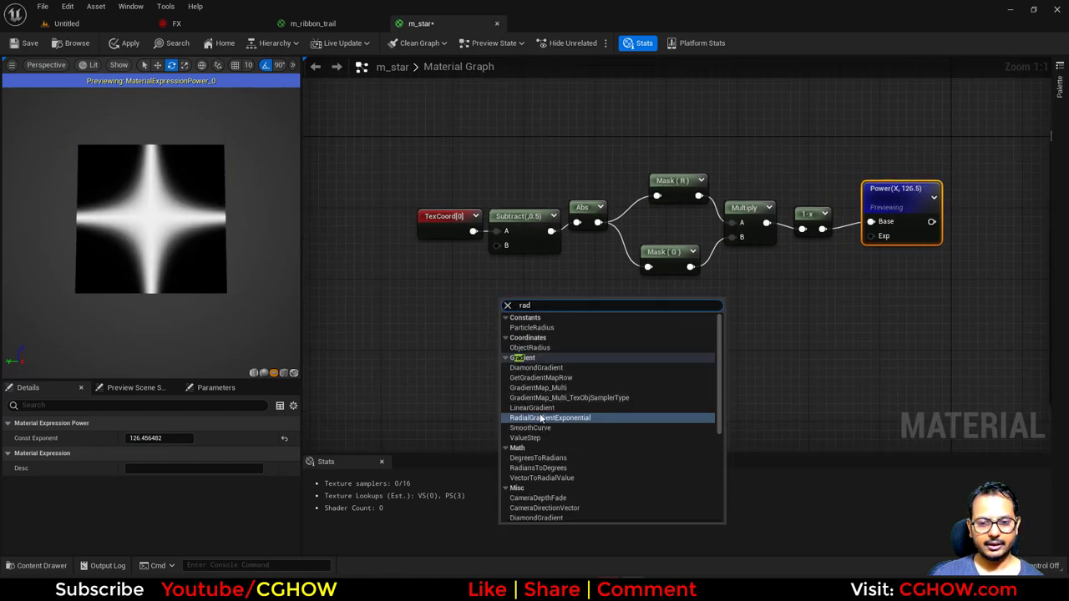
{"action": "left_click", "coordinate": [534, 420]}
{"action": "left_click_drag", "start_coordinate": [604, 349], "coordinate": [450, 386]}
{"action": "right_click_drag", "start_coordinate": [487, 228], "coordinate": [493, 256]}
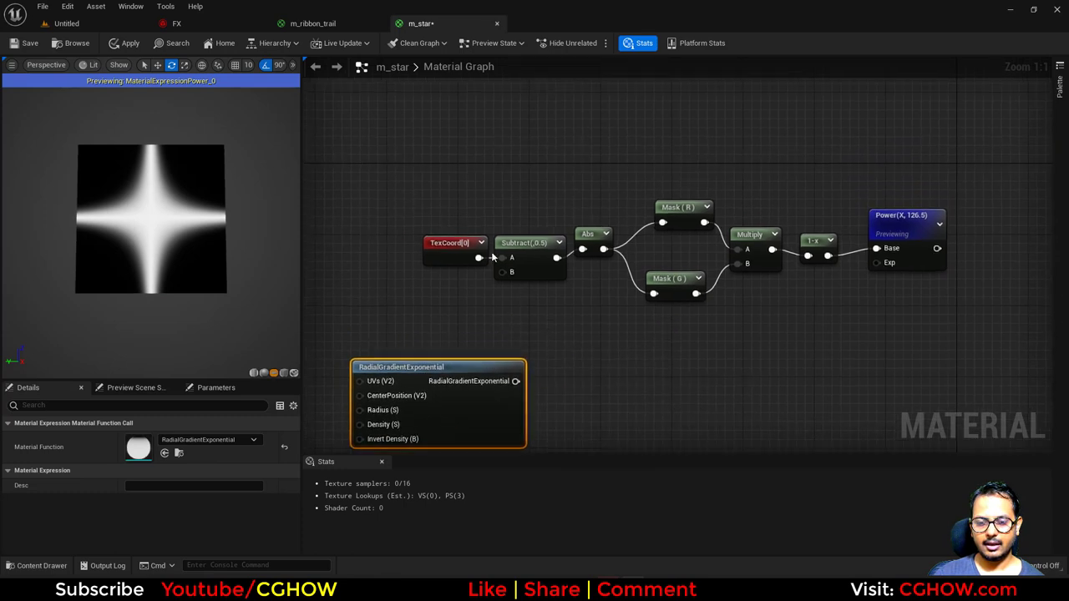
Step: Insert a Power node between Abs and the two masks, with RadialGradientExponential driving its exponent
{"action": "left_click_drag", "start_coordinate": [434, 177], "coordinate": [590, 255]}
{"action": "left_click_drag", "start_coordinate": [591, 247], "coordinate": [562, 284]}
{"action": "left_click", "coordinate": [507, 260]}
{"action": "key", "text": "e"}
{"action": "left_click", "coordinate": [507, 260]}
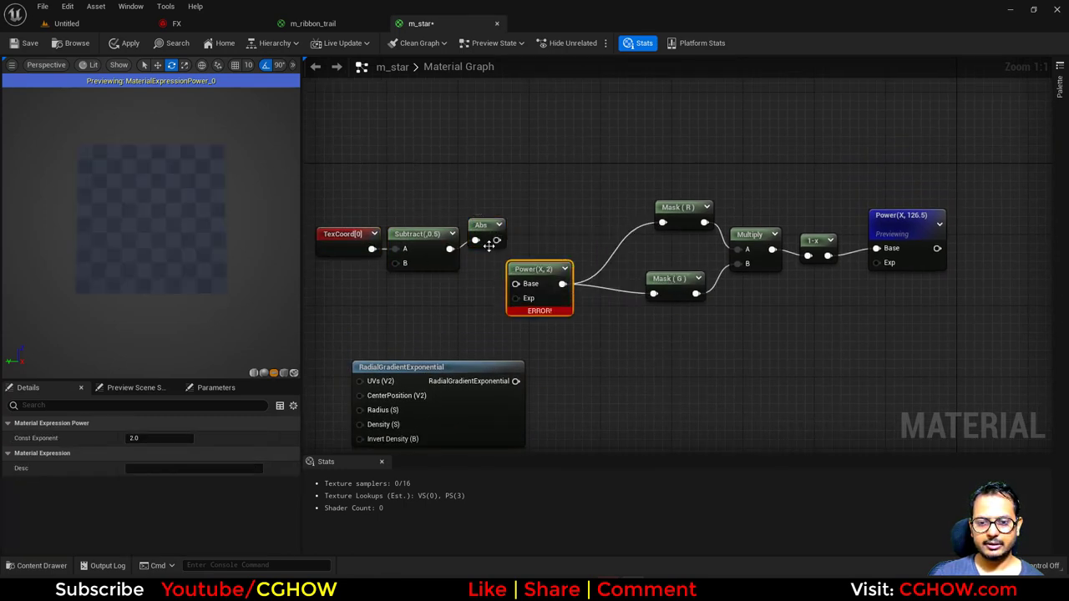
{"action": "left_click_drag", "start_coordinate": [496, 240], "coordinate": [515, 381]}
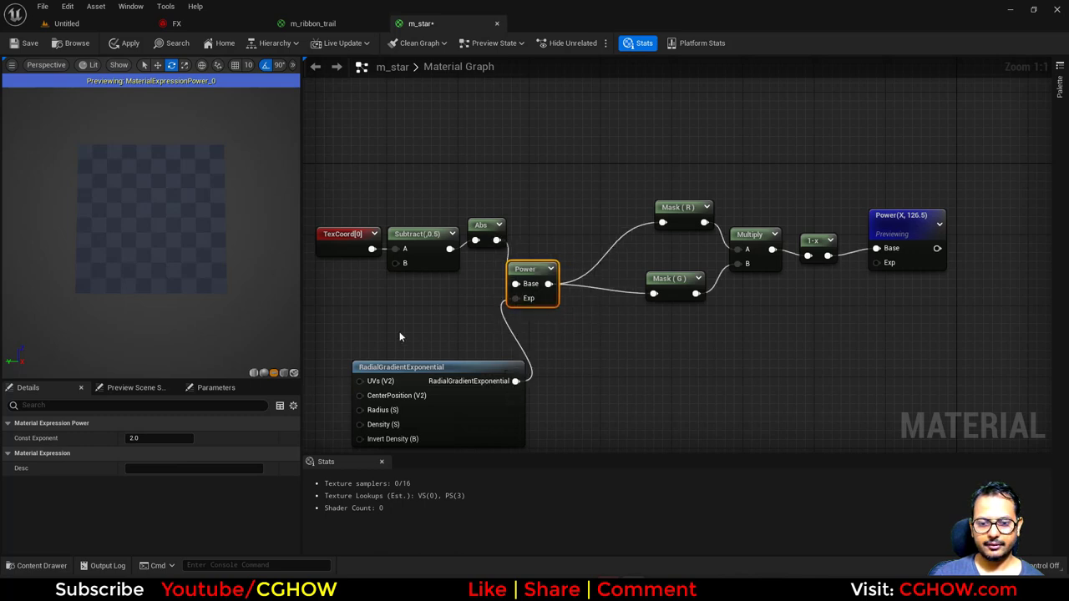
{"action": "right_click_drag", "start_coordinate": [401, 334], "coordinate": [472, 296]}
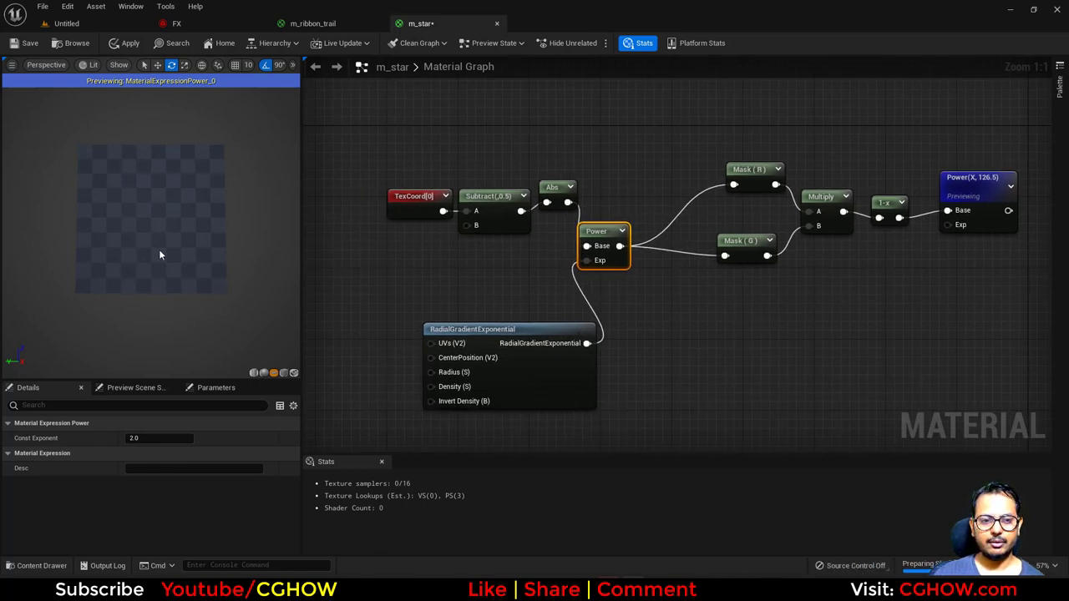
{"action": "right_click_drag", "start_coordinate": [749, 320], "coordinate": [733, 285]}
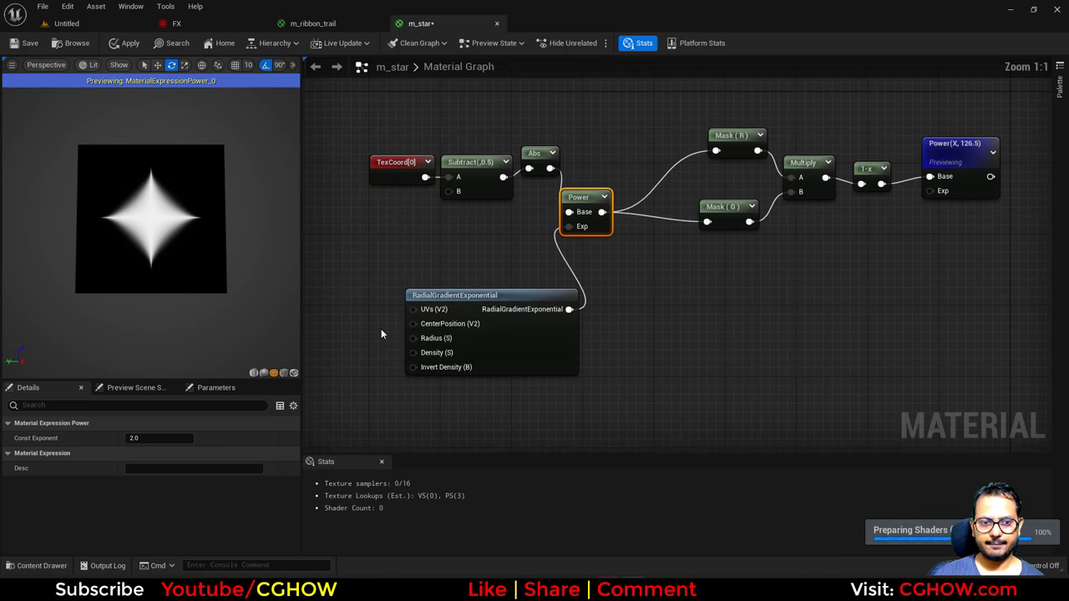
Step: Add a Constant of value 1 and connect it to the Radius input of RadialGradientExponential
{"action": "right_click_drag", "start_coordinate": [653, 294], "coordinate": [611, 298]}
{"action": "right_click_drag", "start_coordinate": [348, 345], "coordinate": [383, 336]}
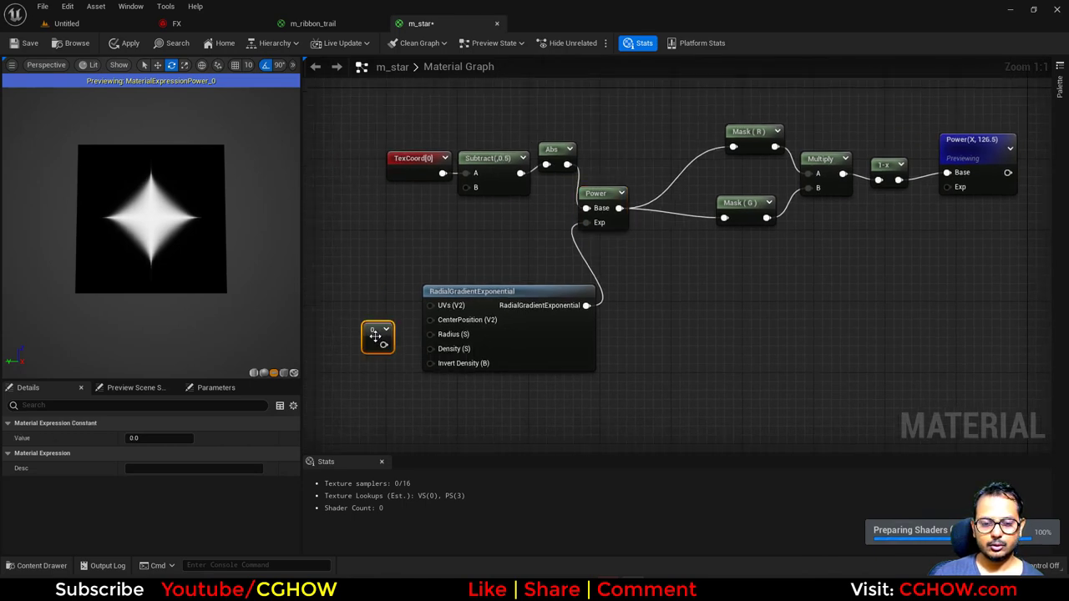
{"action": "left_click_drag", "start_coordinate": [383, 344], "coordinate": [433, 336]}
{"action": "left_click", "coordinate": [171, 439]}
{"action": "type", "text": "1"}
{"action": "key", "text": "Return"}
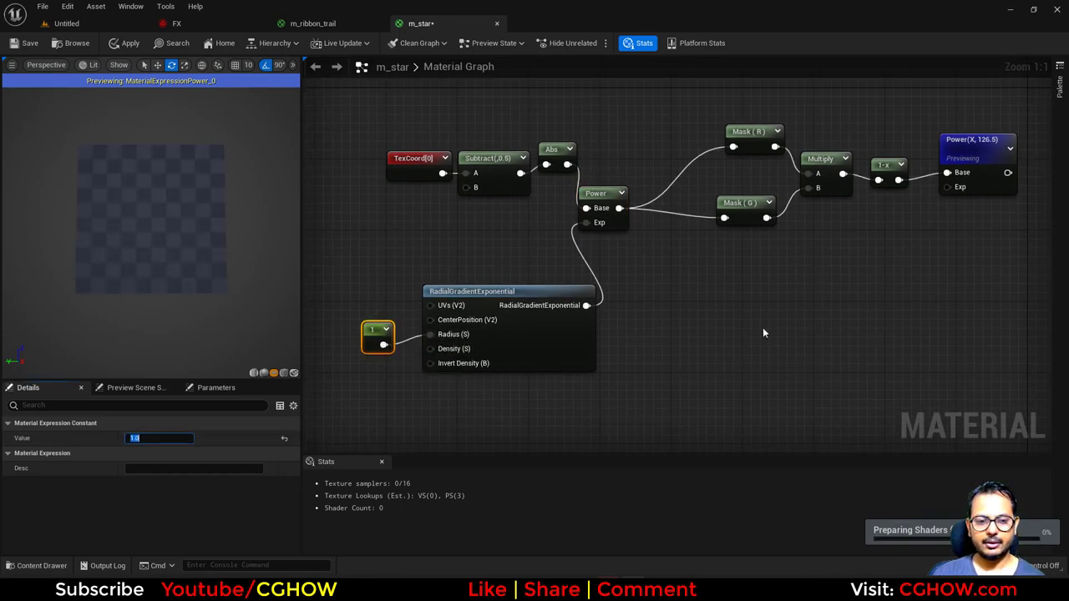
{"action": "right_click_drag", "start_coordinate": [762, 332], "coordinate": [689, 335]}
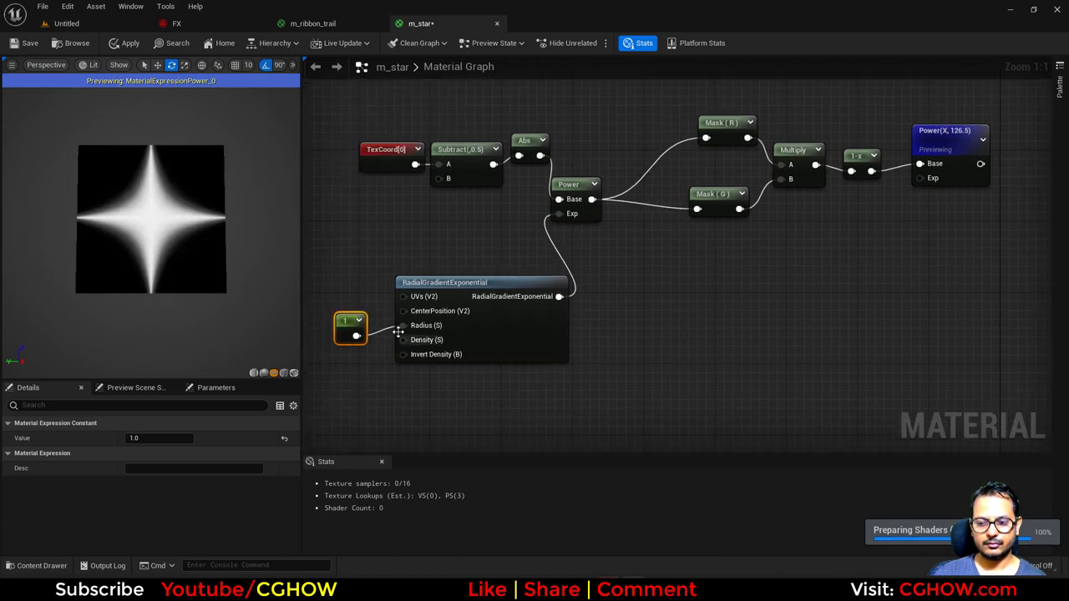
Step: Set the Constant driving the gradient's Radius to 0.8
{"action": "left_click", "coordinate": [180, 437]}
{"action": "type", "text": "0.8"}
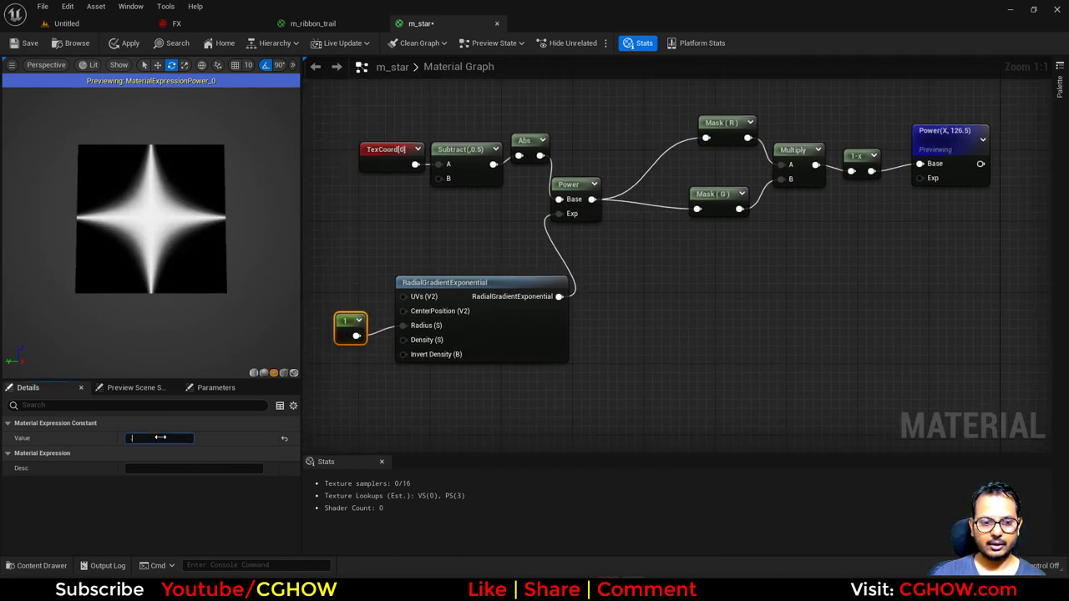
{"action": "key", "text": "Return"}
Step: Set the exponent of the final Power node, after the 1-x node, to about 184.7
{"action": "right_click_drag", "start_coordinate": [808, 299], "coordinate": [745, 333]}
{"action": "left_click", "coordinate": [887, 171]}
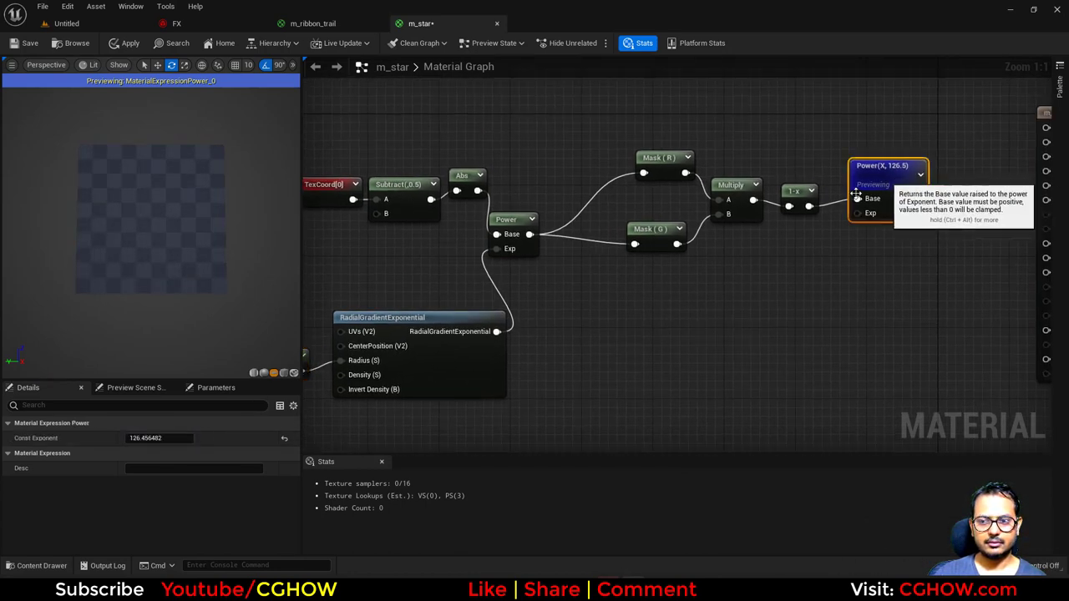
{"action": "left_click_drag", "start_coordinate": [158, 439], "coordinate": [204, 439]}
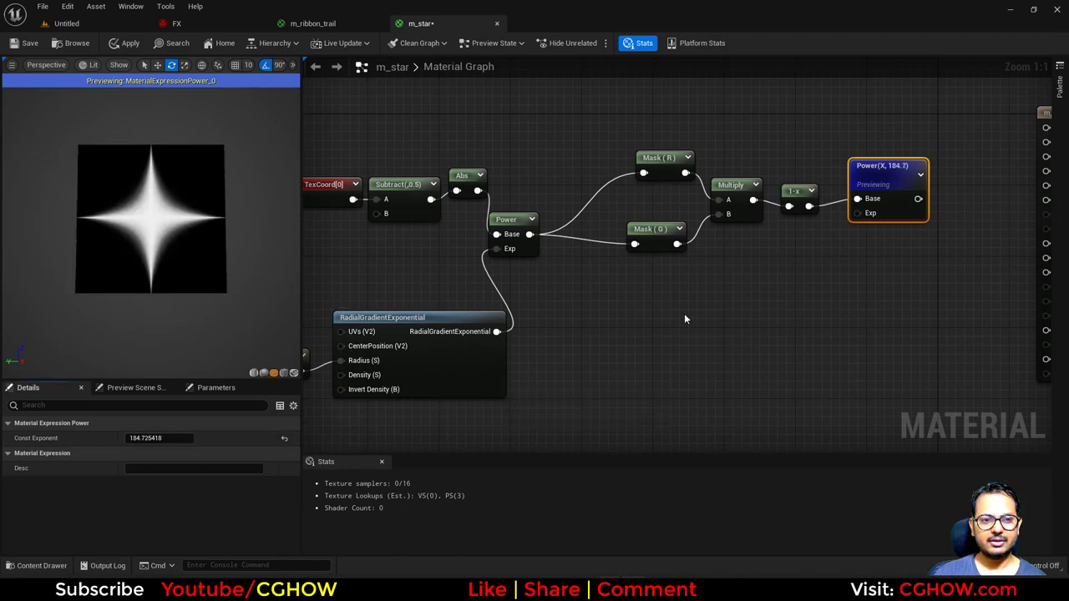
Step: Add a Particle Color node above the final Power node and move the m_star result node farther away
{"action": "right_click_drag", "start_coordinate": [692, 314], "coordinate": [489, 404]}
{"action": "right_click_drag", "start_coordinate": [665, 288], "coordinate": [571, 354]}
{"action": "right_click", "coordinate": [563, 168]}
{"action": "type", "text": "par"}
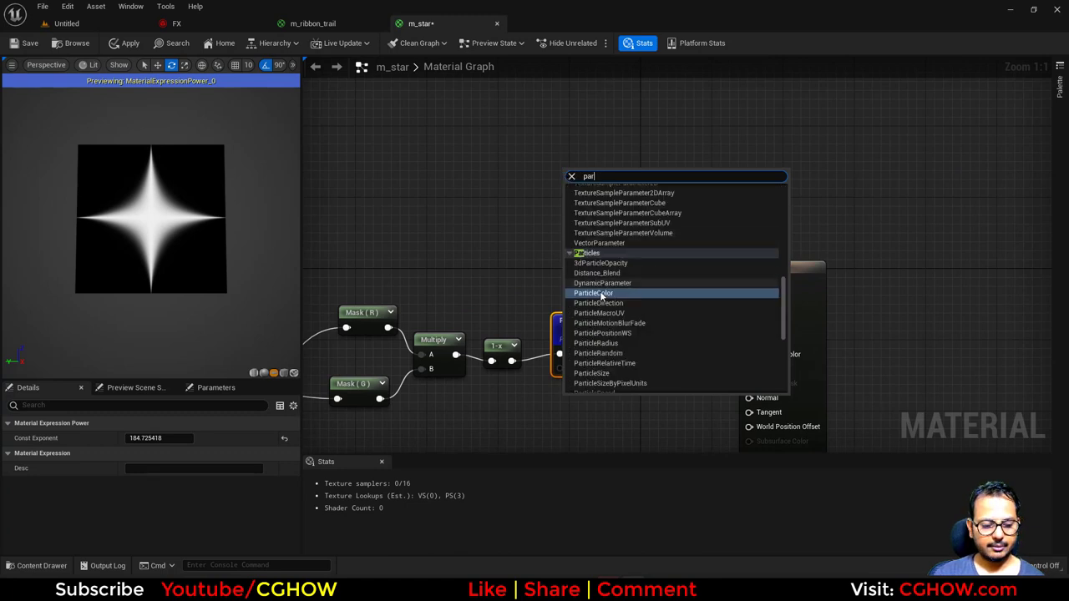
{"action": "left_click", "coordinate": [601, 294]}
{"action": "left_click_drag", "start_coordinate": [785, 288], "coordinate": [874, 202]}
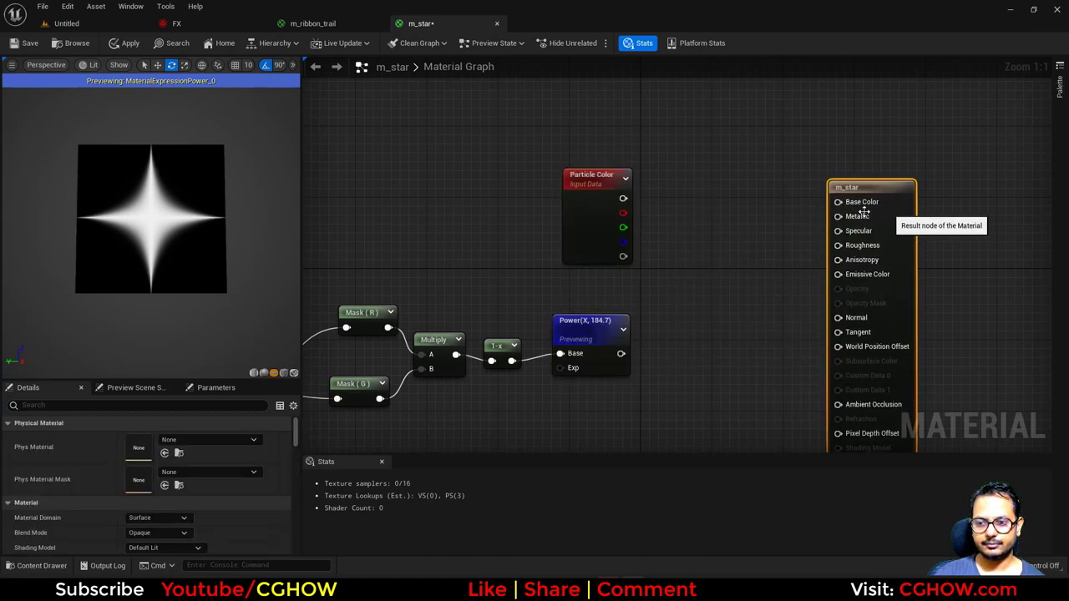
Step: Multiply Particle Color's alpha by the final Power result into Opacity, and connect Particle Color's RGB to Emissive Color
{"action": "left_click", "coordinate": [673, 303]}
{"action": "left_click_drag", "start_coordinate": [620, 353], "coordinate": [694, 299]}
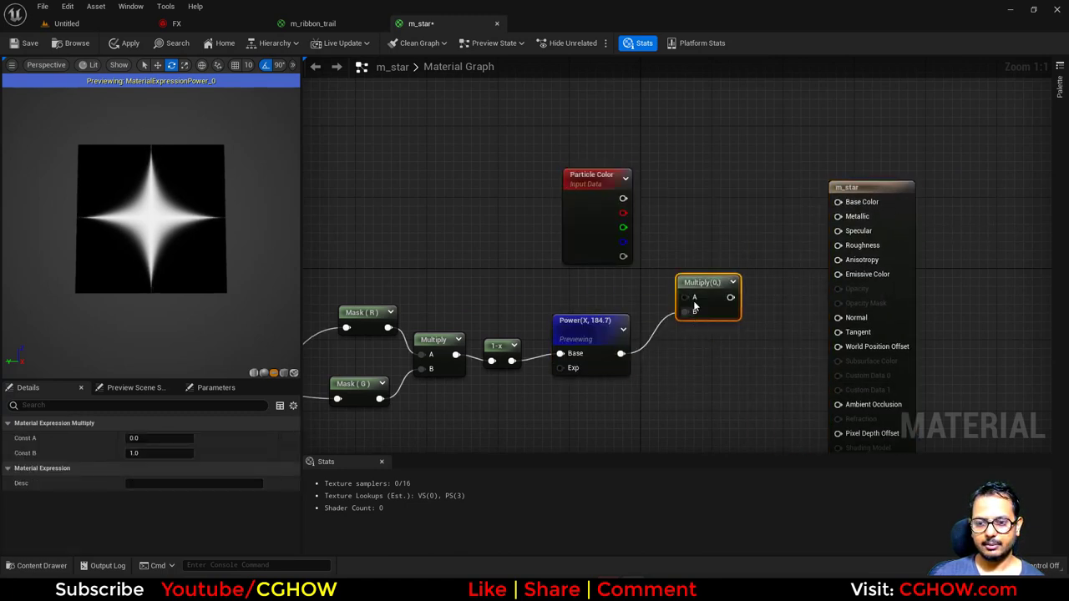
{"action": "left_click_drag", "start_coordinate": [622, 259], "coordinate": [622, 257]}
{"action": "left_click_drag", "start_coordinate": [710, 302], "coordinate": [799, 273]}
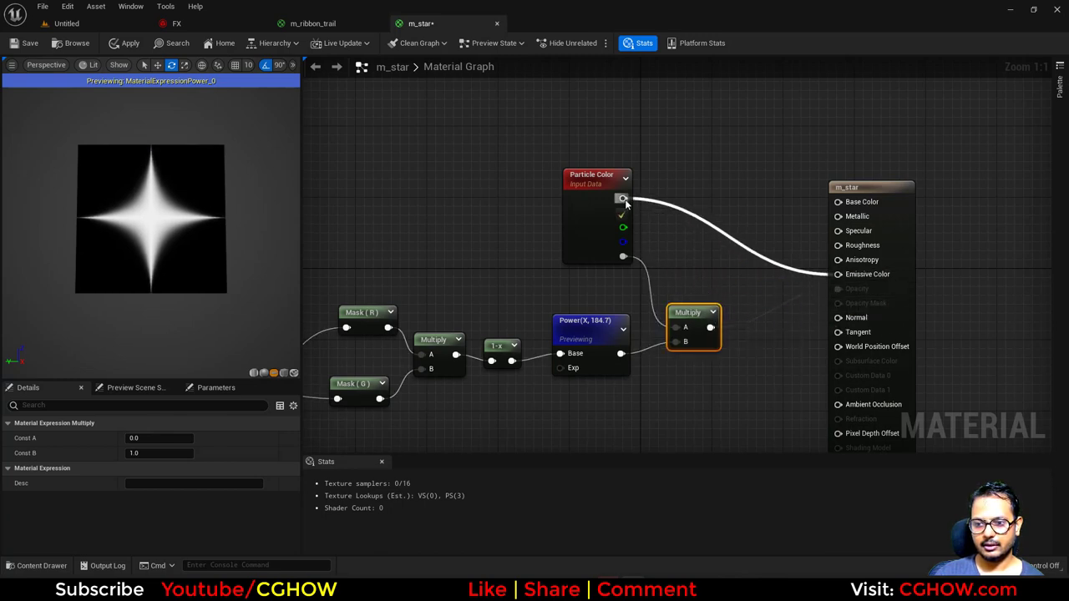
Step: Set the m_star material's shading model to Unlit and its blend mode to Translucent
{"action": "left_click", "coordinate": [885, 247]}
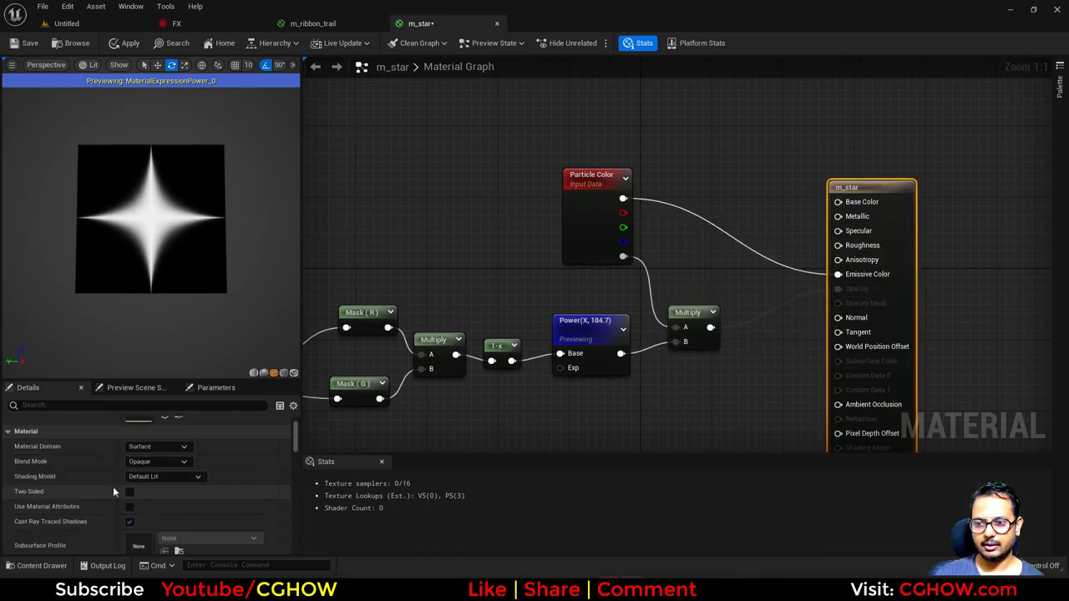
{"action": "left_click", "coordinate": [164, 476]}
{"action": "left_click", "coordinate": [143, 338]}
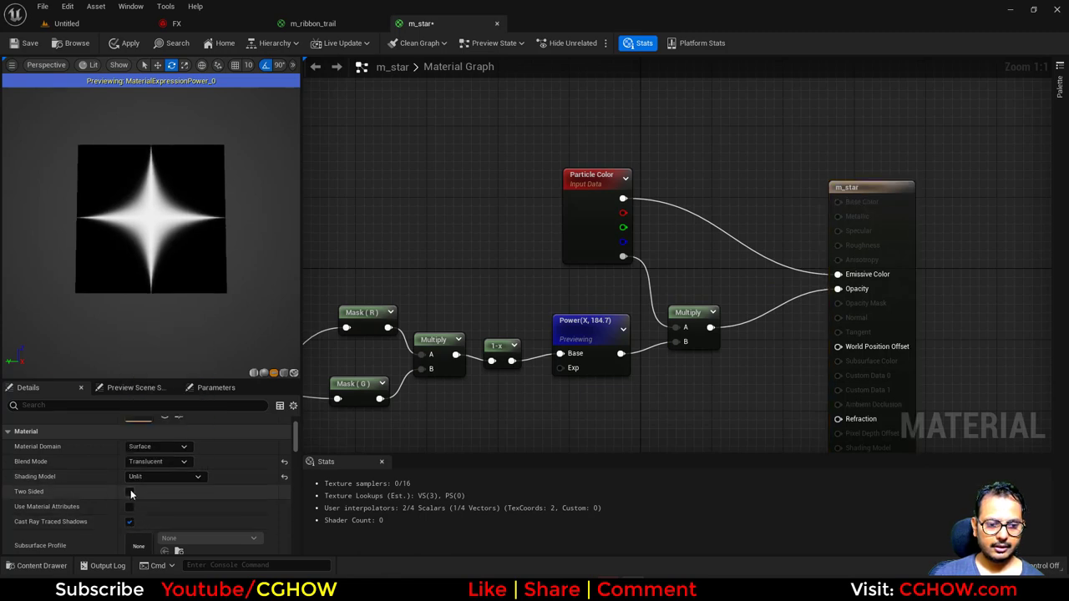
Step: Make the m_star material two-sided, save it, and return to the FX Niagara system
{"action": "left_click", "coordinate": [129, 491]}
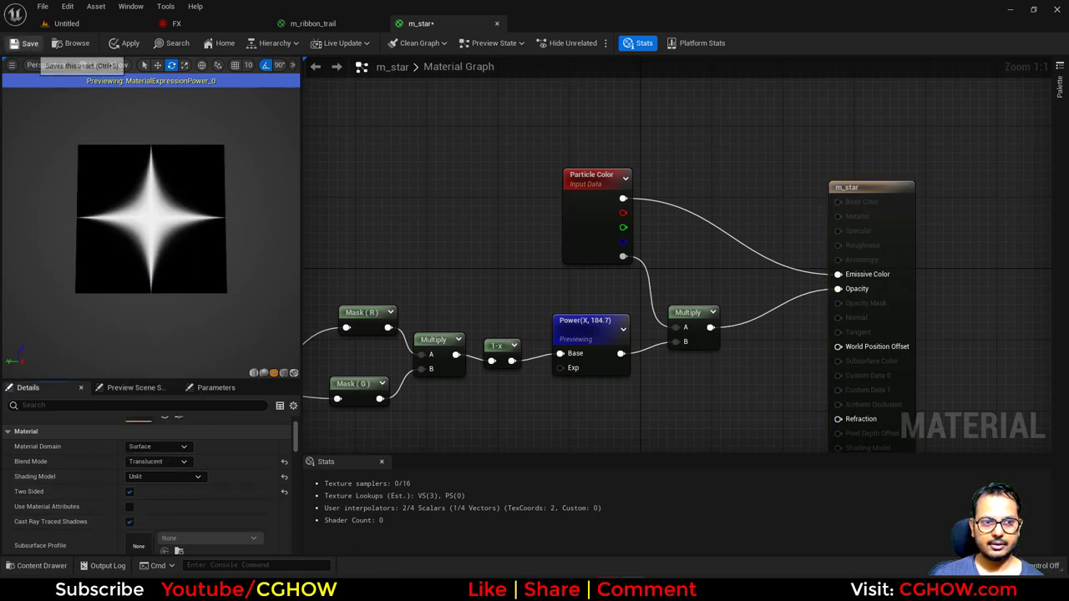
{"action": "left_click", "coordinate": [25, 42]}
{"action": "left_click", "coordinate": [214, 31]}
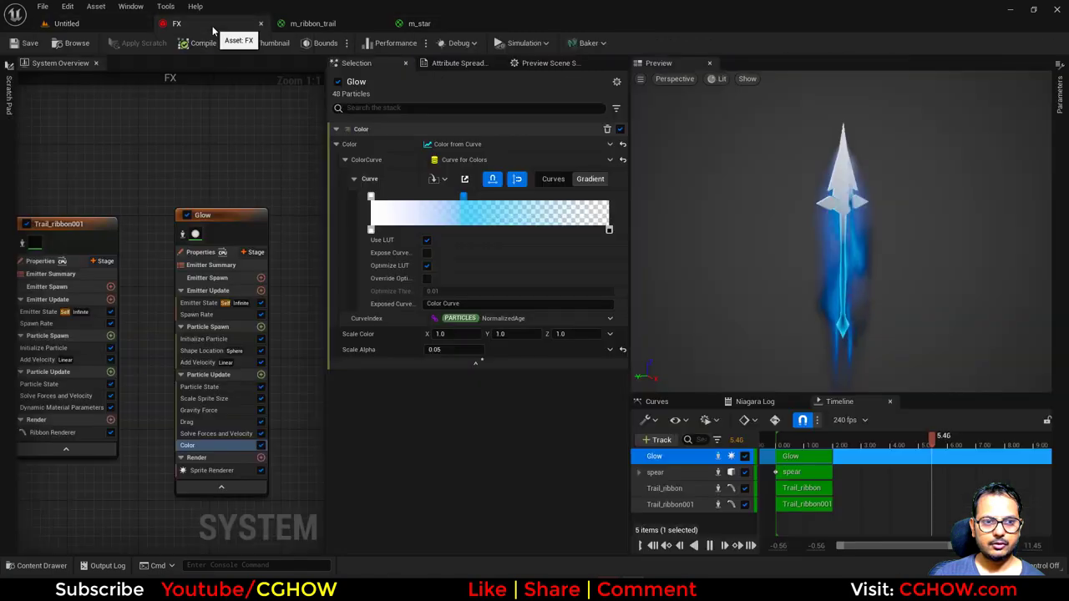
Step: Duplicate the Glow emitter and rename the copy as stars
{"action": "right_click_drag", "start_coordinate": [234, 216], "coordinate": [97, 189]}
{"action": "left_click", "coordinate": [97, 188]}
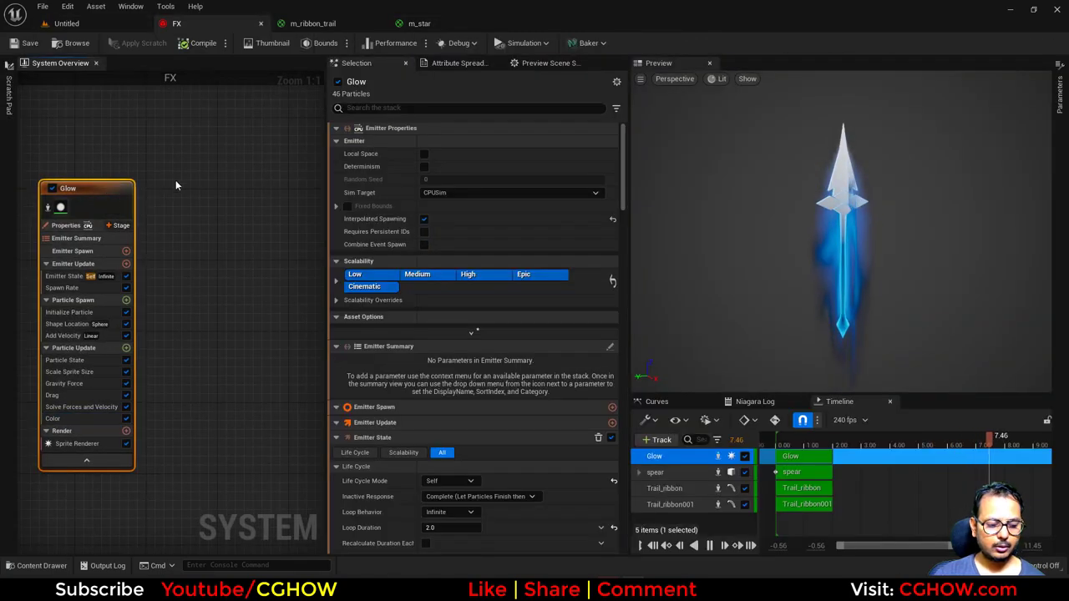
{"action": "key", "text": "ctrl+d"}
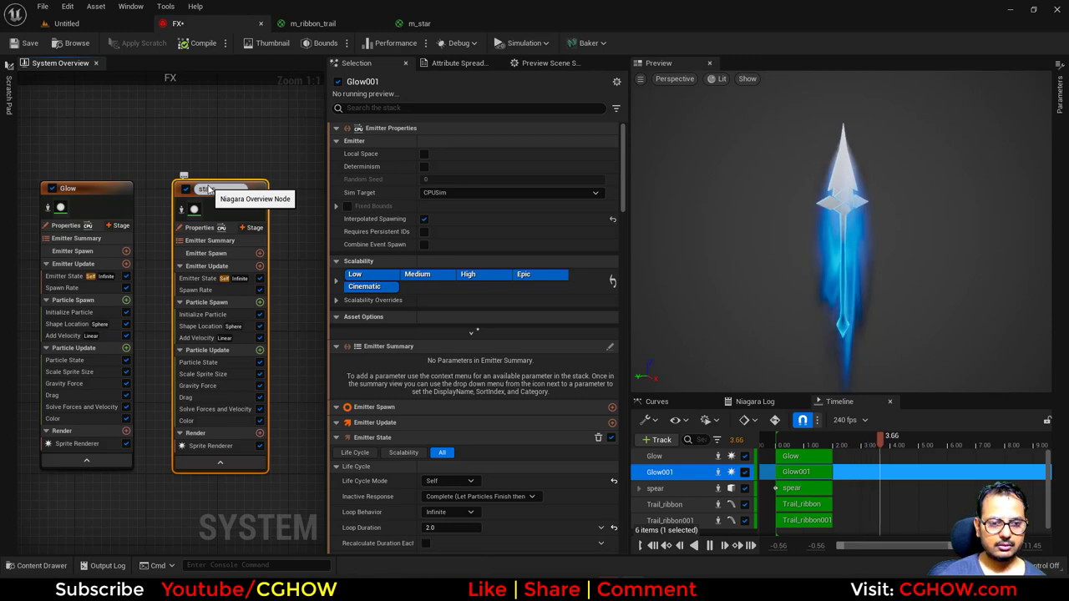
{"action": "type", "text": "stars"}
{"action": "key", "text": "Return"}
Step: Assign the m_star material to the stars emitter's Sprite Renderer and delete the emitter's Color module
{"action": "left_click", "coordinate": [210, 444]}
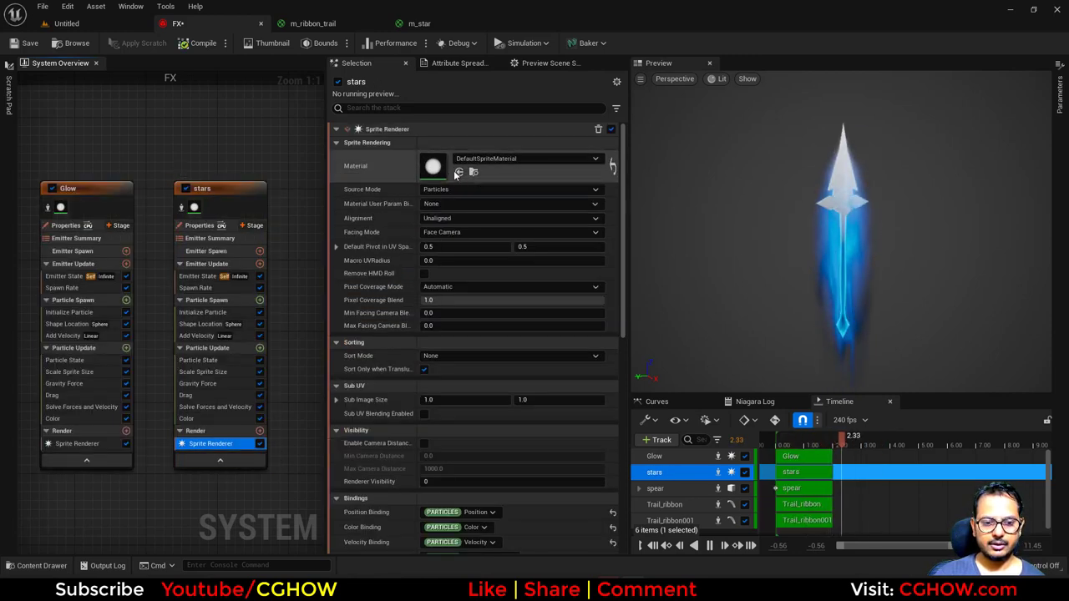
{"action": "left_click", "coordinate": [205, 418]}
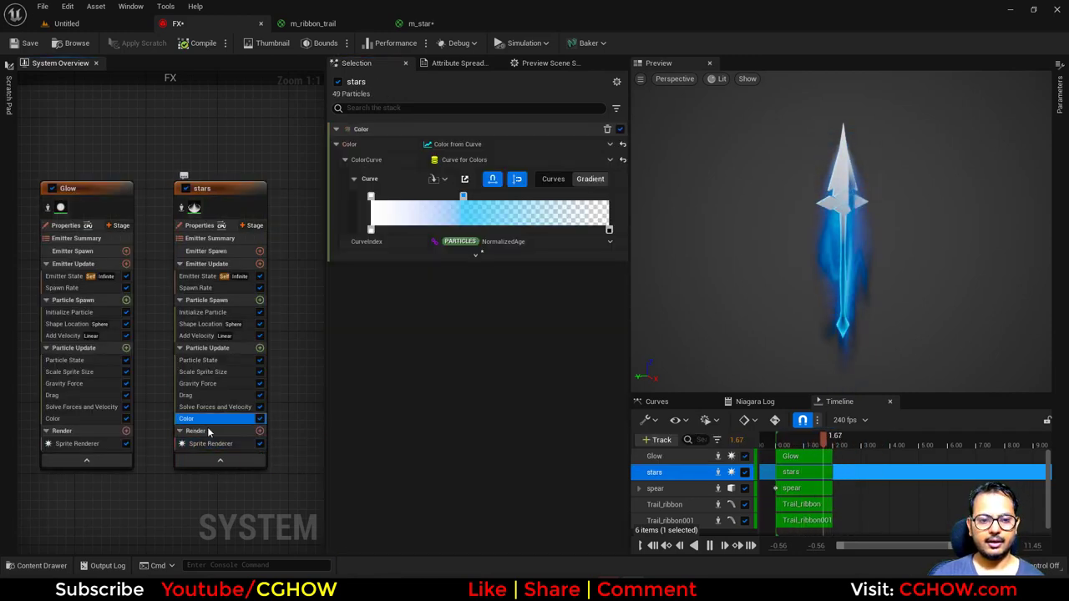
{"action": "key", "text": "Delete"}
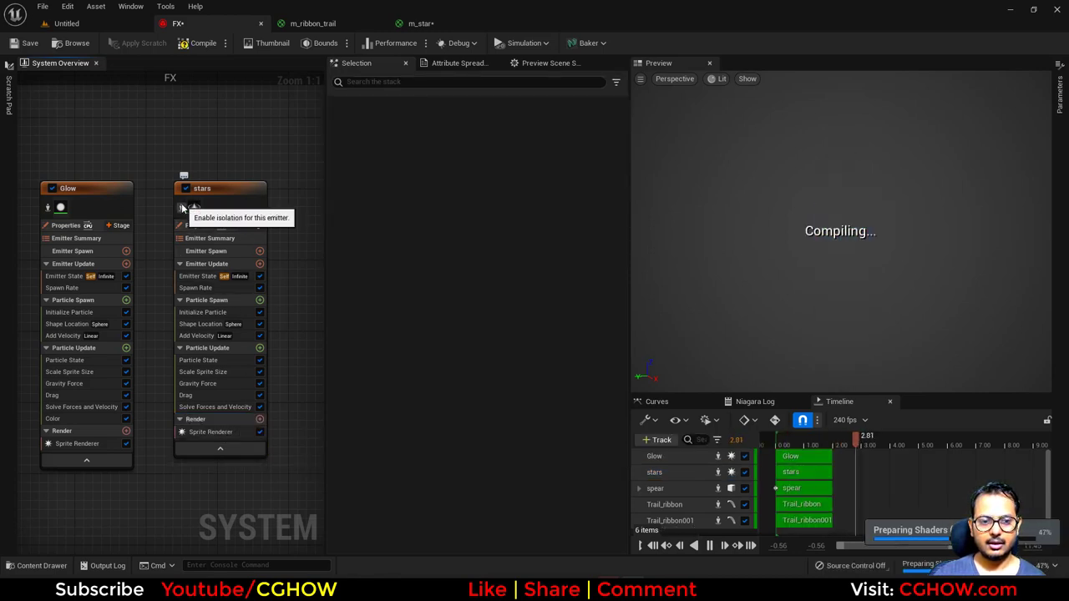
Step: Isolate the stars emitter in the preview and lower its spawn rate
{"action": "left_click", "coordinate": [182, 208]}
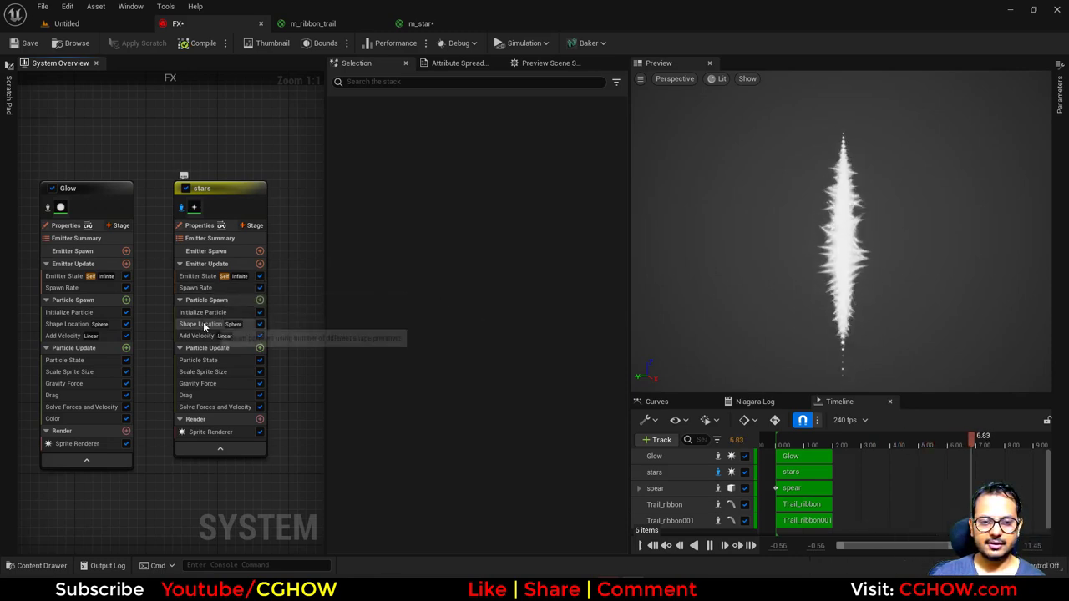
{"action": "left_click", "coordinate": [195, 288]}
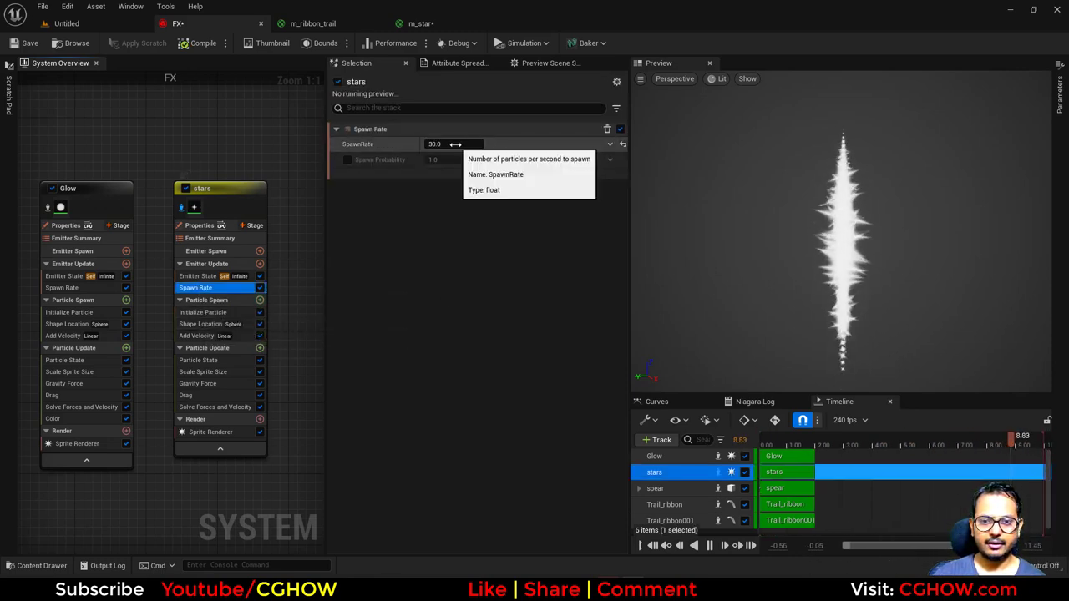
{"action": "left_click", "coordinate": [457, 144]}
Step: Set the sphere radius of the stars emitter's Shape Location to 50
{"action": "left_click", "coordinate": [202, 324]}
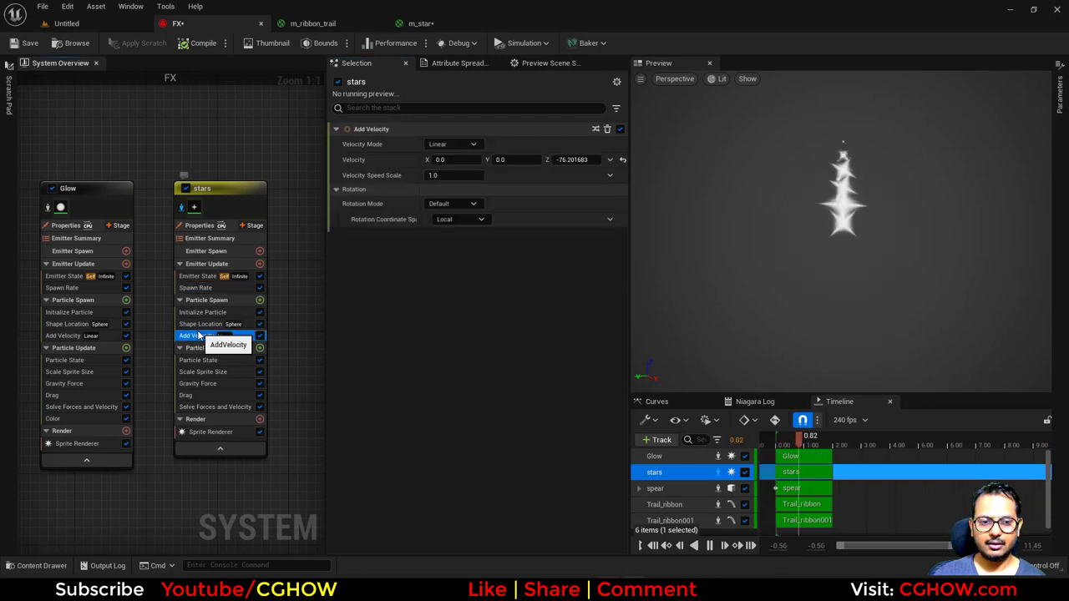
{"action": "left_click", "coordinate": [451, 188]}
{"action": "type", "text": "50"}
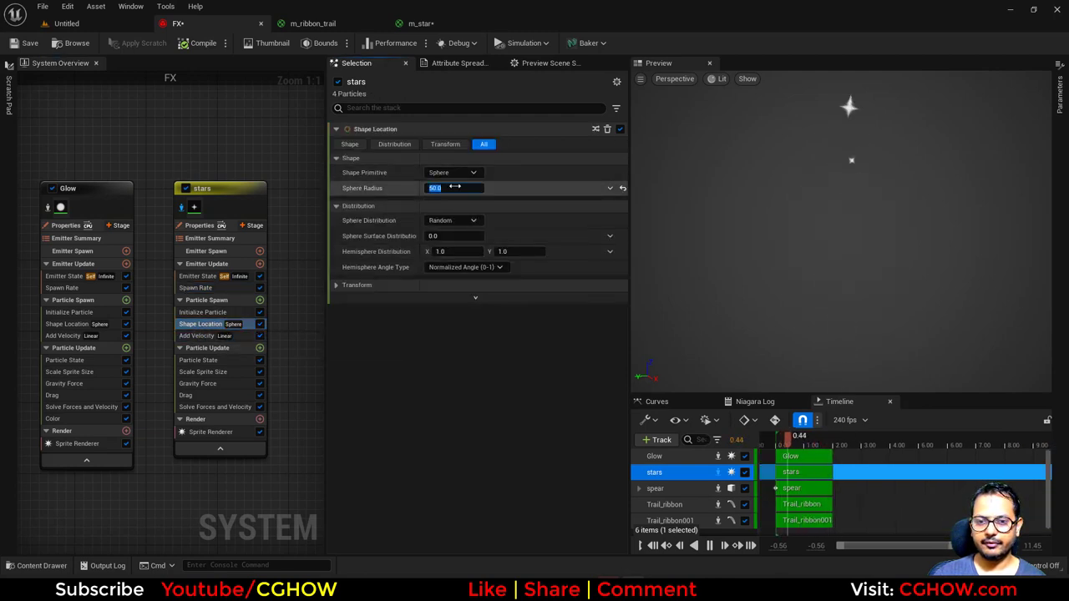
Step: In the stars emitter's Initialize Particle, unset the sprite rotation mode and set the uniform sprite size range to 5 minimum and 20 maximum
{"action": "left_click", "coordinate": [203, 312]}
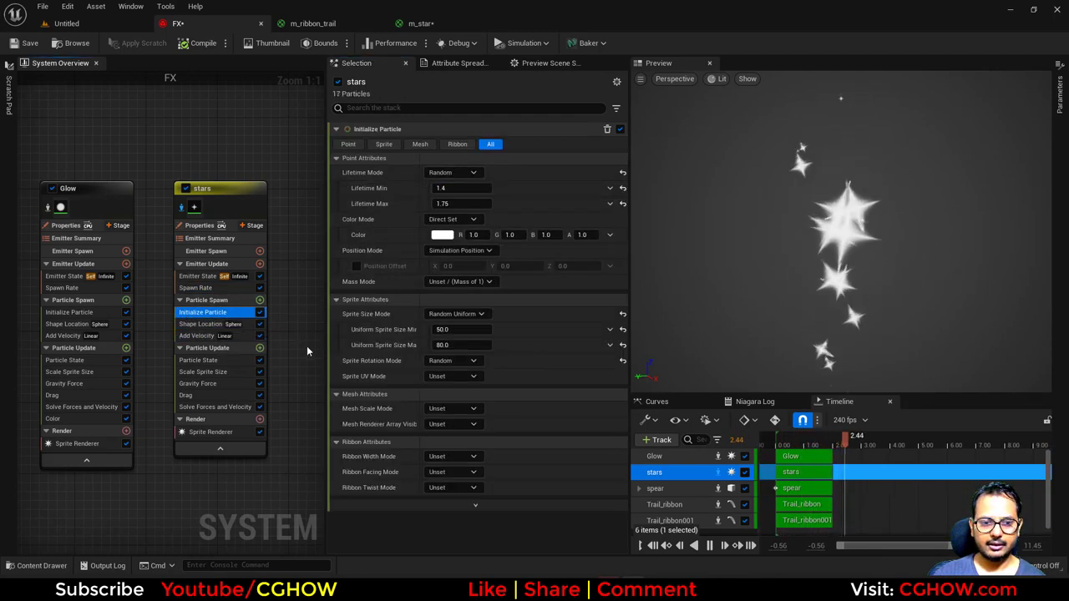
{"action": "left_click", "coordinate": [453, 365]}
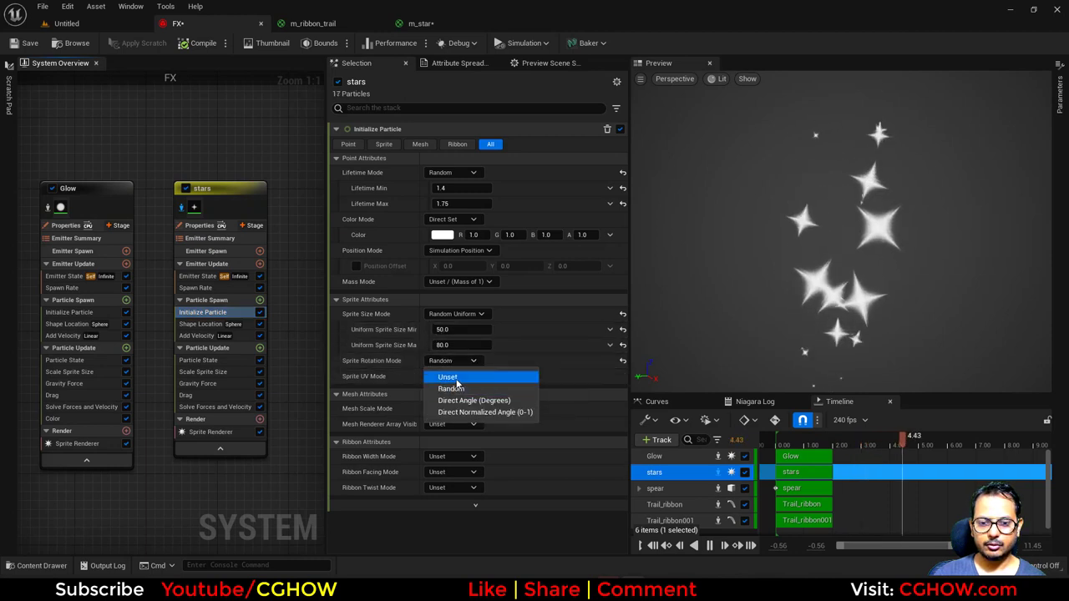
{"action": "left_click", "coordinate": [453, 375]}
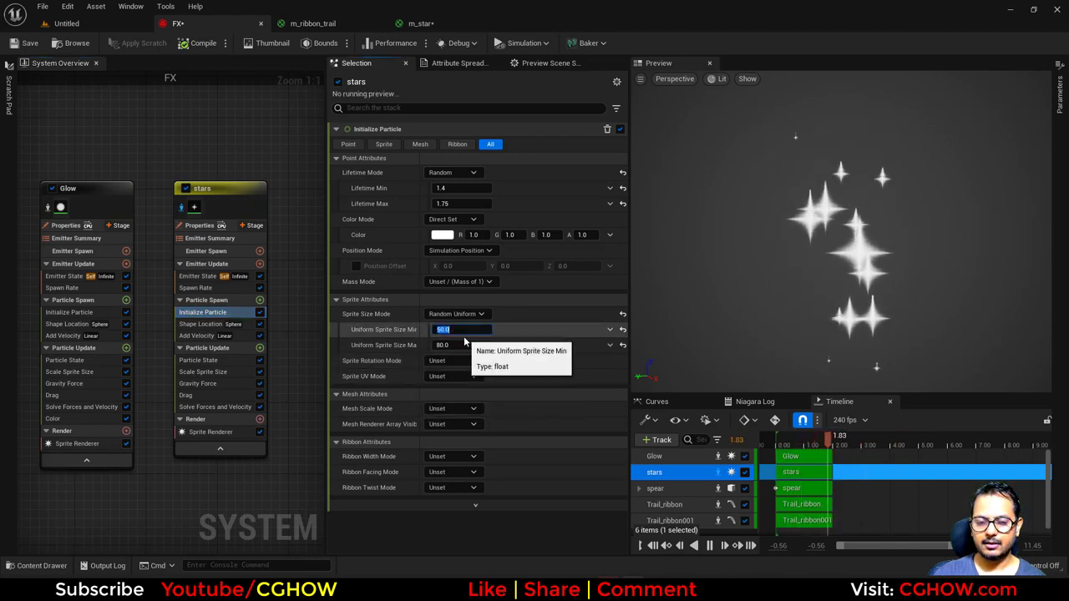
{"action": "left_click", "coordinate": [461, 344]}
{"action": "type", "text": "20"}
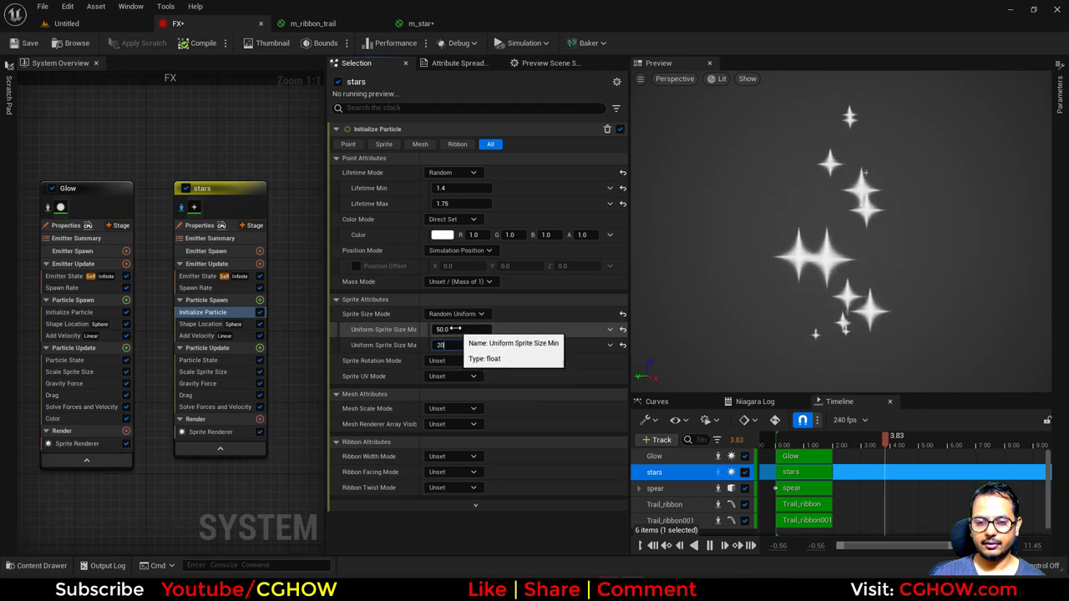
{"action": "left_click", "coordinate": [451, 330]}
{"action": "type", "text": "5"}
{"action": "key", "text": "Return"}
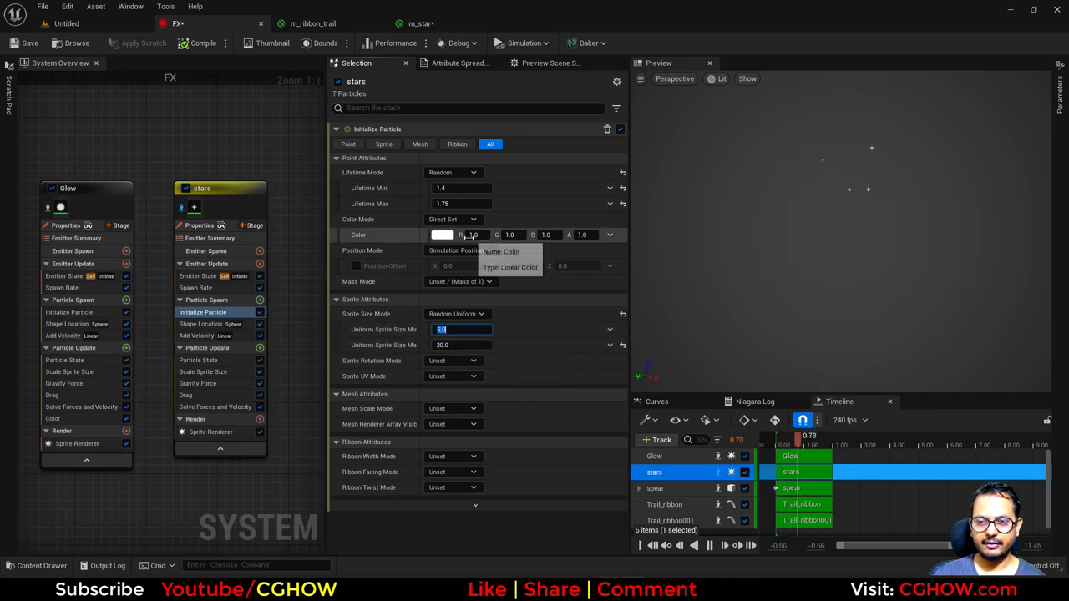
Step: Set the initial particle color of the stars emitter to black (R, G and B at 0) with an alpha of 10
{"action": "left_click", "coordinate": [471, 236]}
{"action": "type", "text": "0"}
{"action": "left_click", "coordinate": [517, 237]}
{"action": "type", "text": "0"}
{"action": "left_click", "coordinate": [541, 237]}
{"action": "type", "text": "0"}
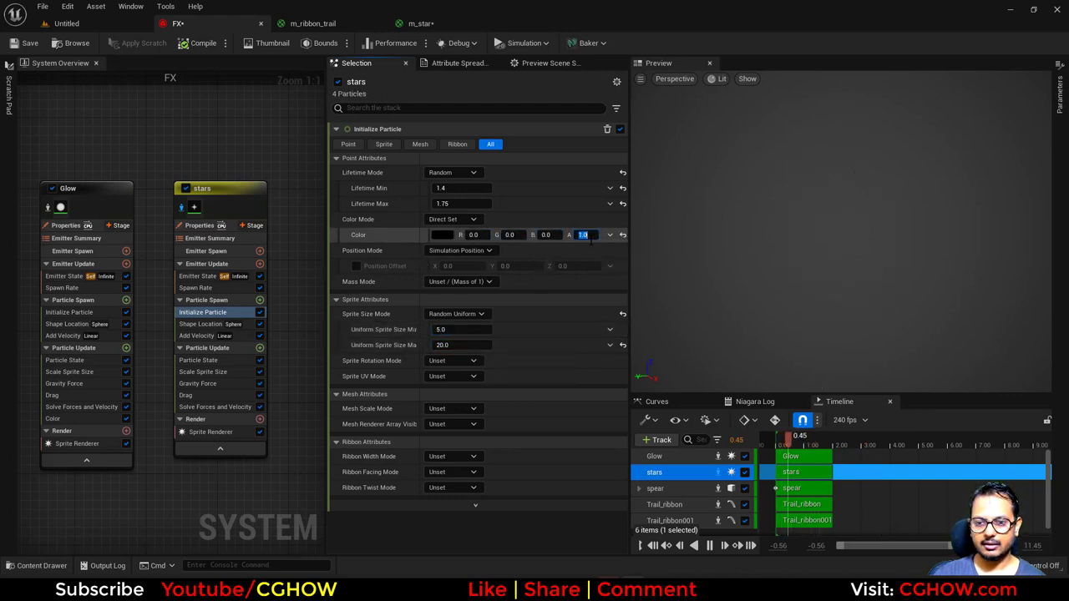
{"action": "key", "text": "Tab"}
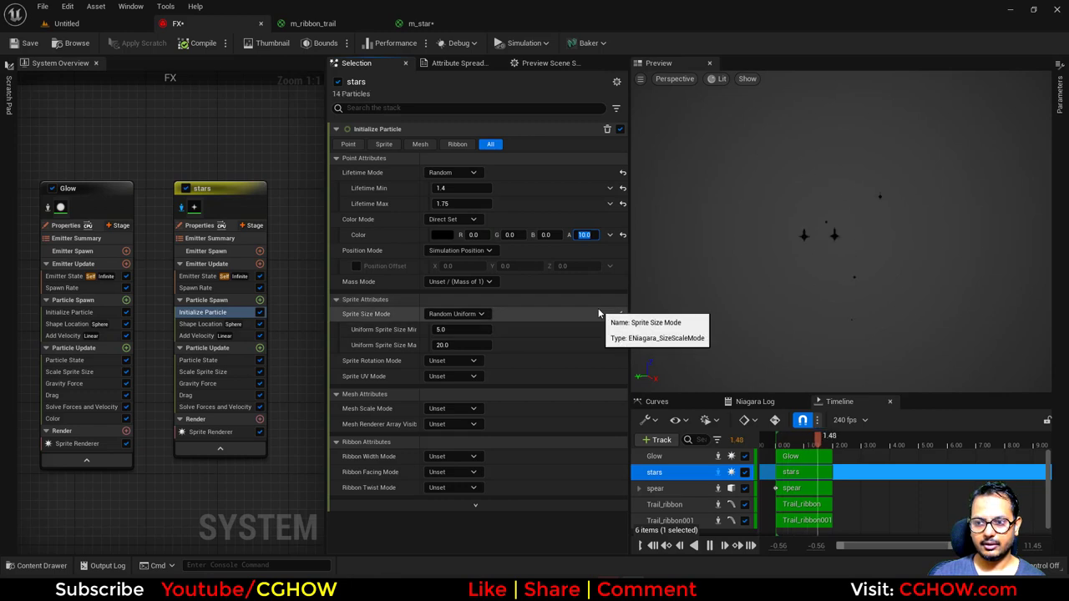
Step: Reshape the stars emitter's Scale Sprite Size curve with steeper tangents at its start and end keys
{"action": "left_click", "coordinate": [203, 372]}
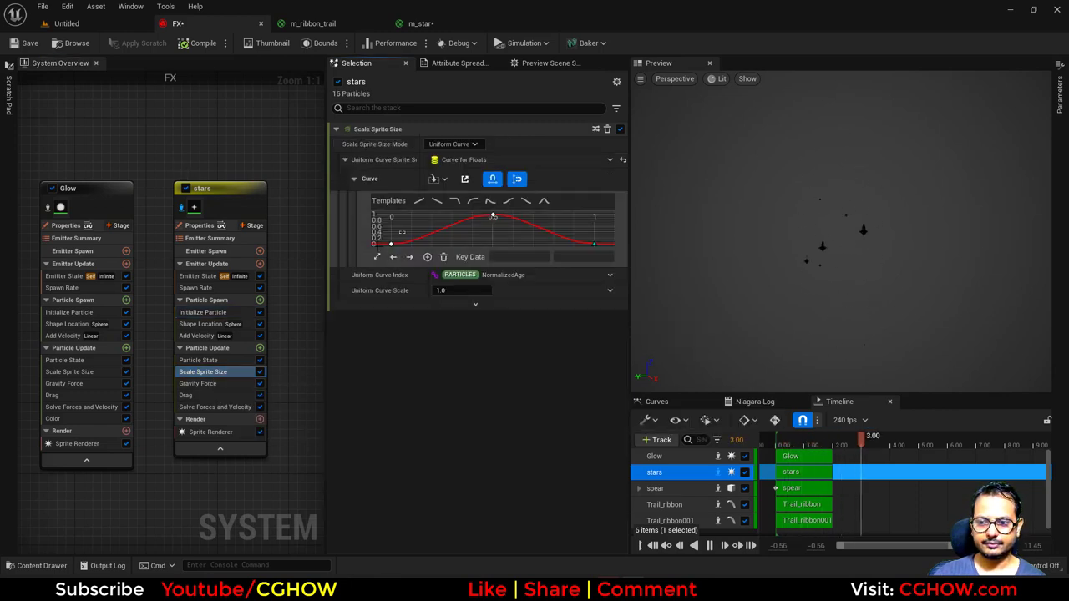
{"action": "left_click_drag", "start_coordinate": [402, 232], "coordinate": [389, 253]}
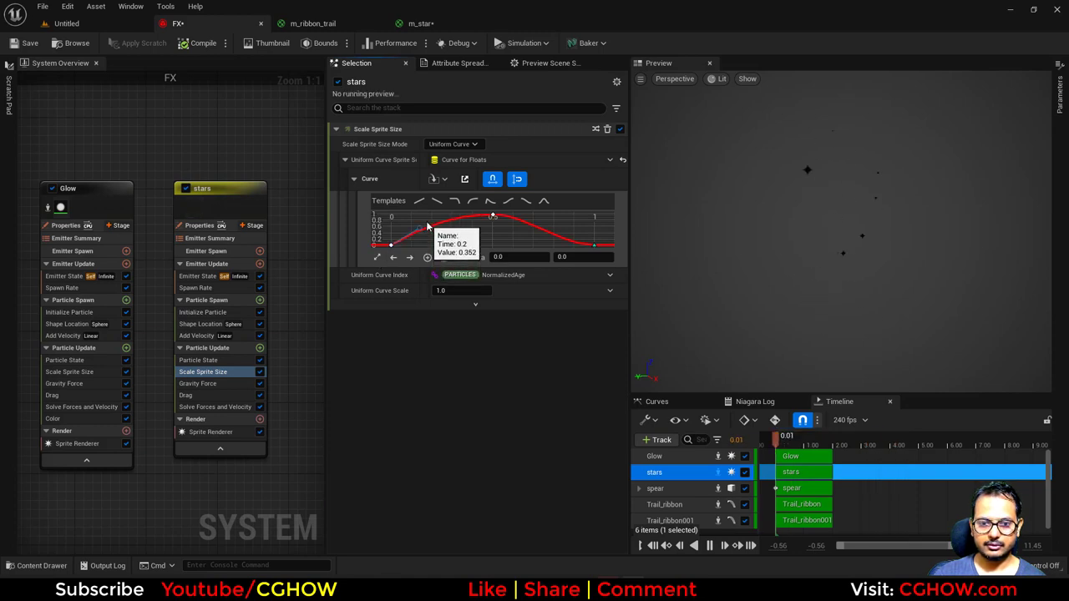
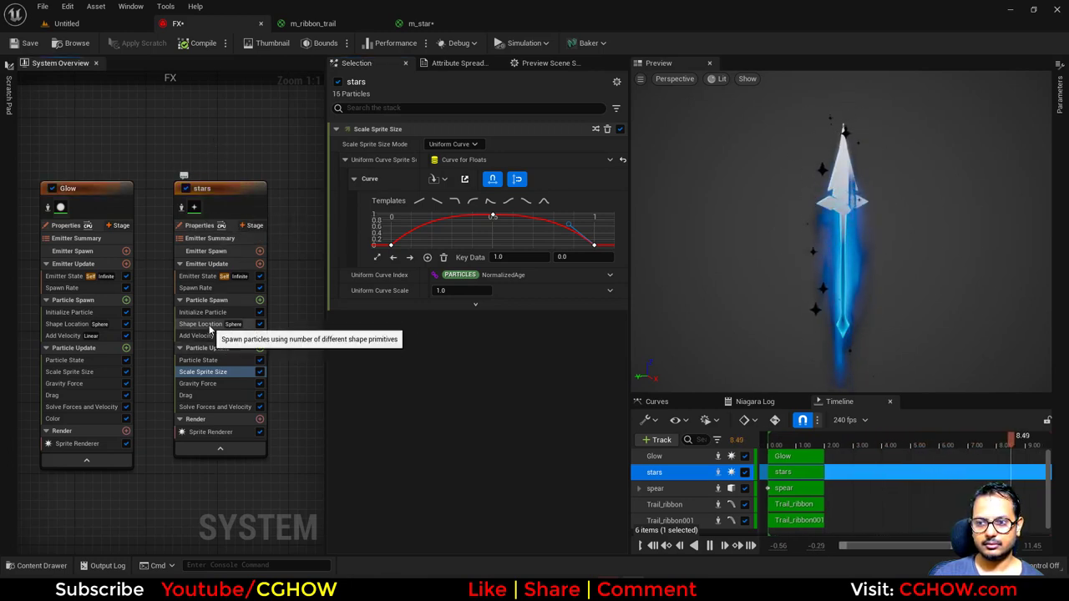
Step: Reduce the sphere radius of the stars emitter's Shape Location to about 41.6
{"action": "left_click", "coordinate": [210, 327]}
{"action": "left_click_drag", "start_coordinate": [451, 188], "coordinate": [455, 199]}
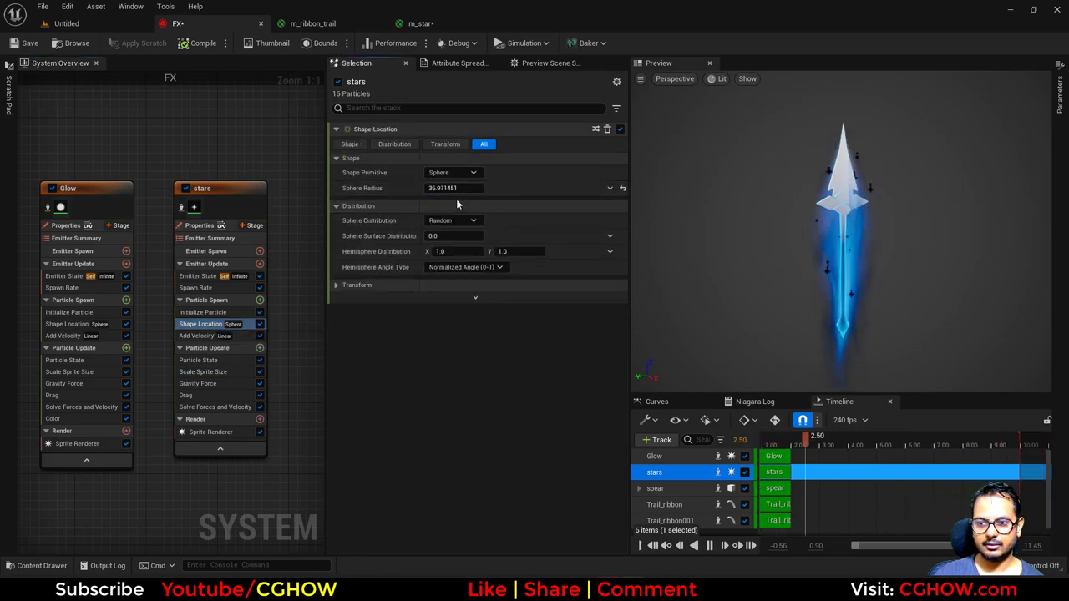
{"action": "left_click_drag", "start_coordinate": [452, 187], "coordinate": [465, 188]}
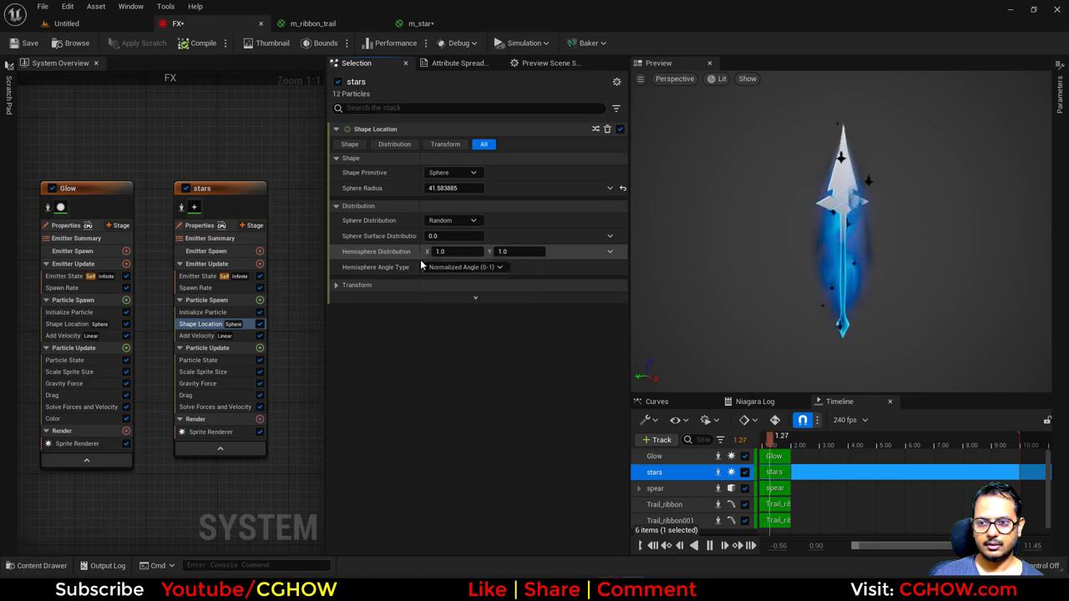
Step: Set the Shape Location's offset mode to Default and its Z offset to about -20.6 for the stars emitter
{"action": "left_click", "coordinate": [350, 286]}
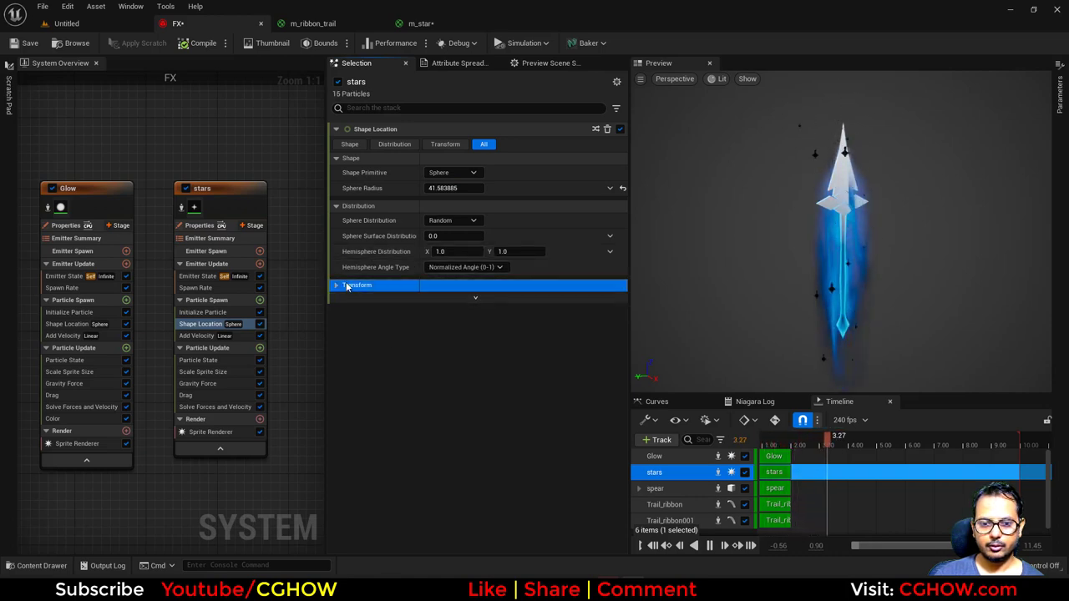
{"action": "left_click", "coordinate": [336, 285]}
{"action": "left_click", "coordinate": [451, 377]}
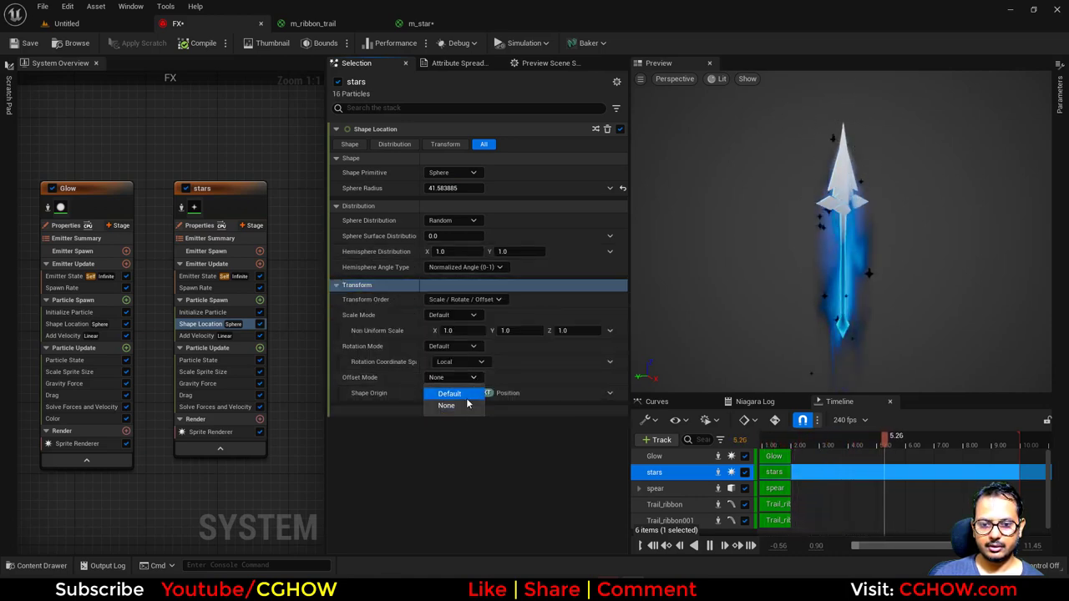
{"action": "left_click", "coordinate": [466, 396]}
{"action": "left_click_drag", "start_coordinate": [582, 407], "coordinate": [567, 408]}
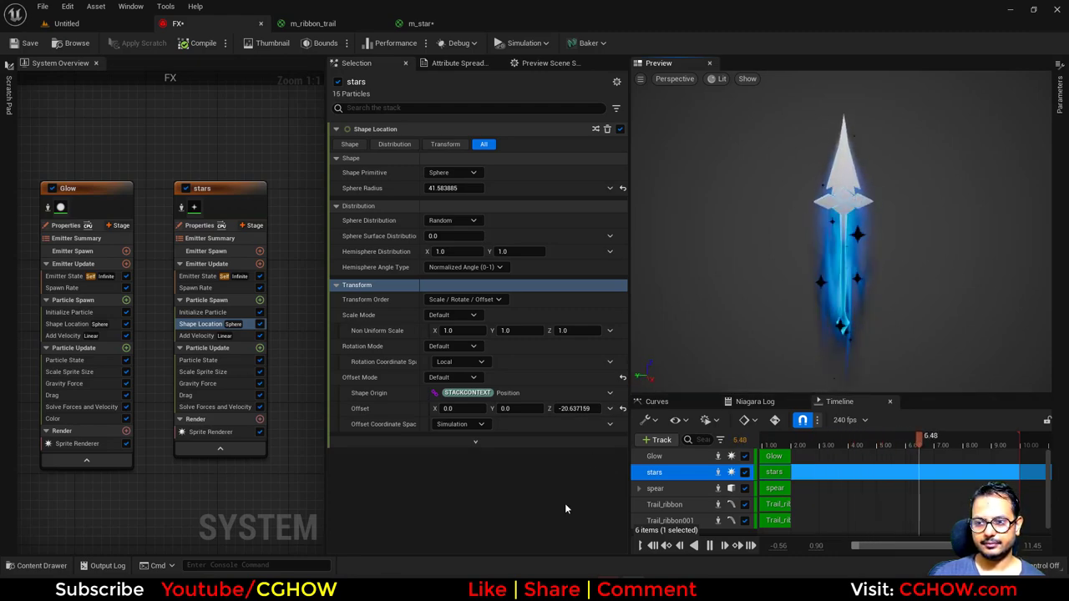
Step: Check the glowing spear reference artwork in the browser, and add an isolated duplicate of the Glow emitter beside the stars emitter
{"action": "key", "text": "alt+Tab"}
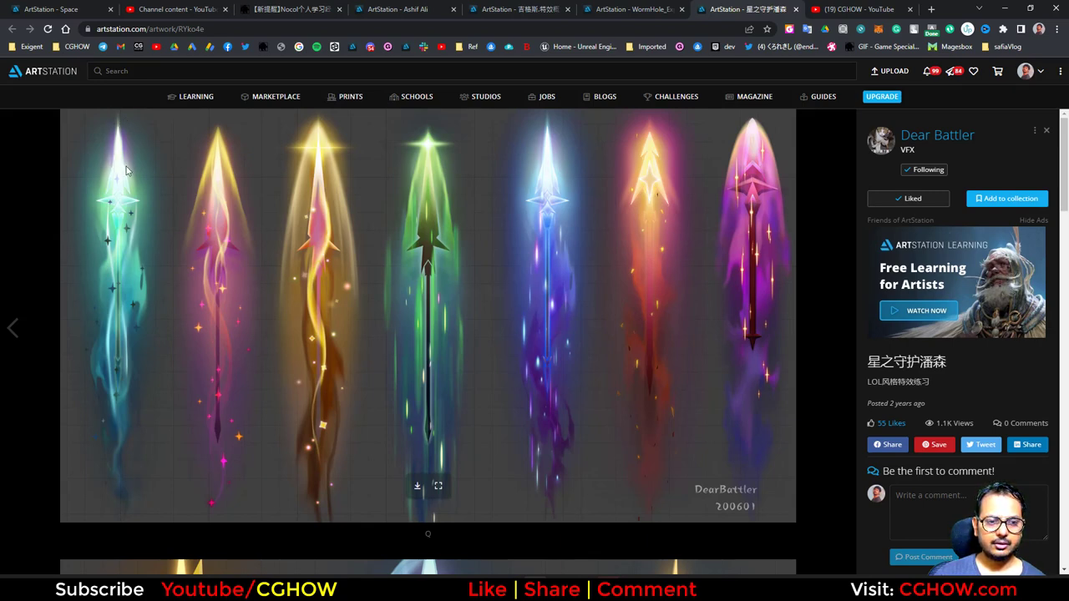
{"action": "left_click", "coordinate": [1005, 9]}
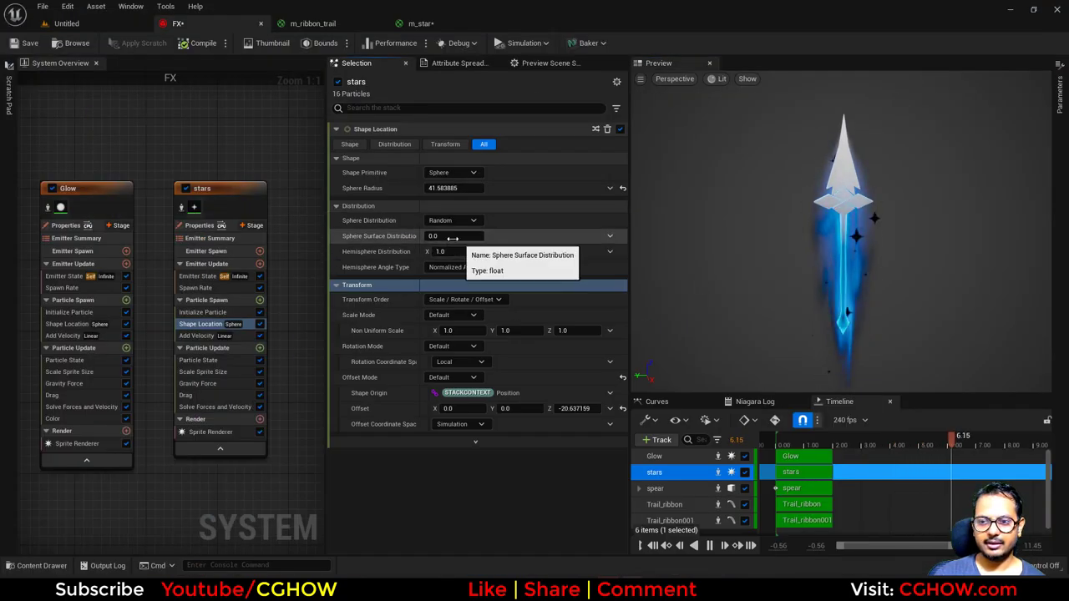
{"action": "scroll", "coordinate": [147, 160], "scroll_direction": "down", "scroll_amount": 1}
{"action": "right_click_drag", "start_coordinate": [104, 158], "coordinate": [164, 135]}
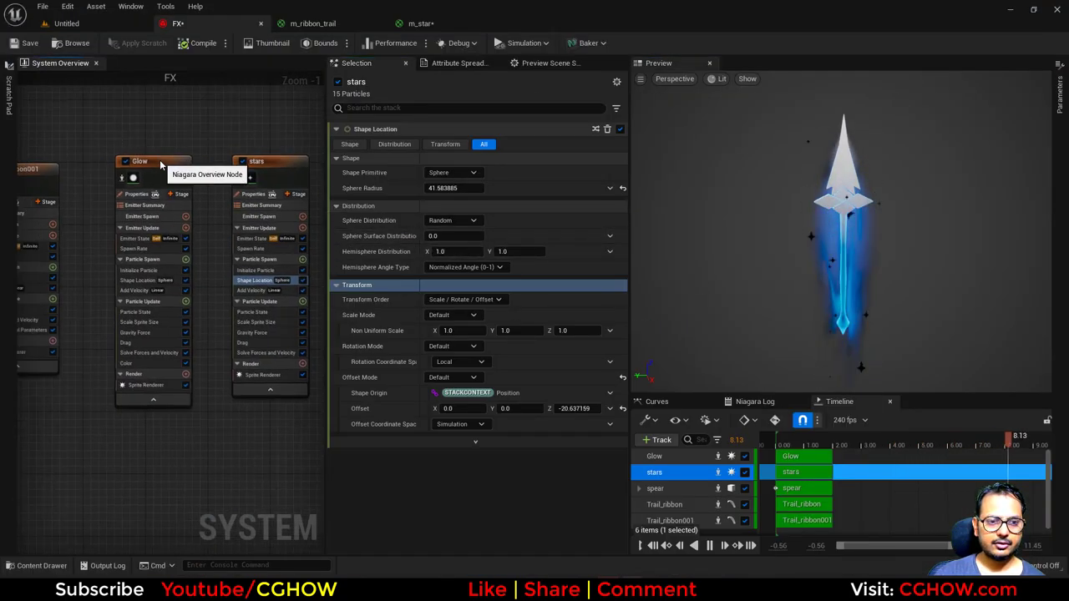
{"action": "left_click", "coordinate": [160, 162]}
{"action": "right_click_drag", "start_coordinate": [320, 143], "coordinate": [161, 174]}
{"action": "left_click", "coordinate": [161, 174]}
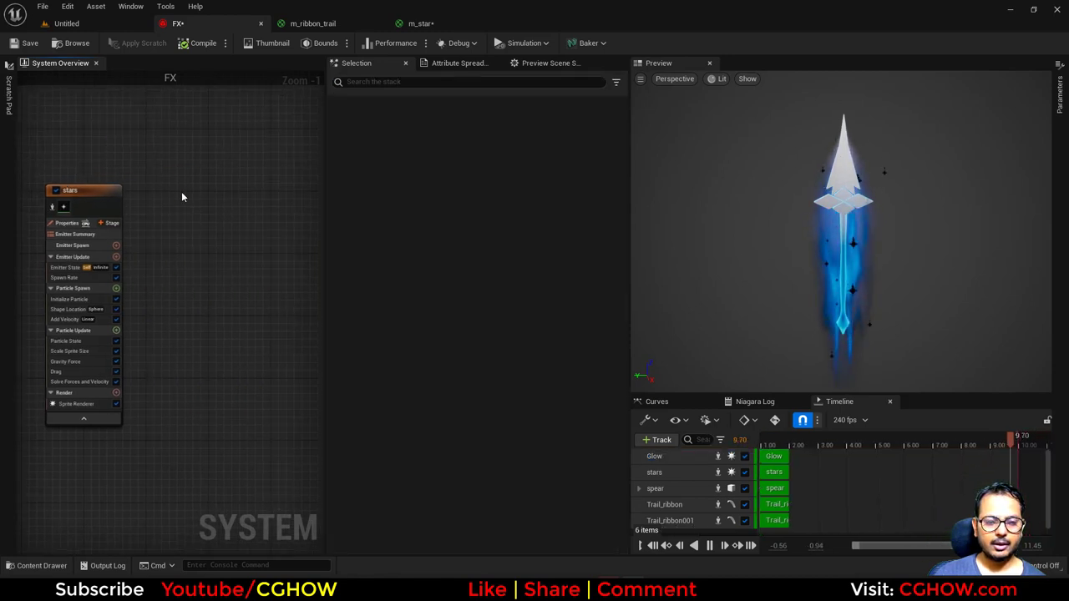
{"action": "key", "text": "ctrl+v"}
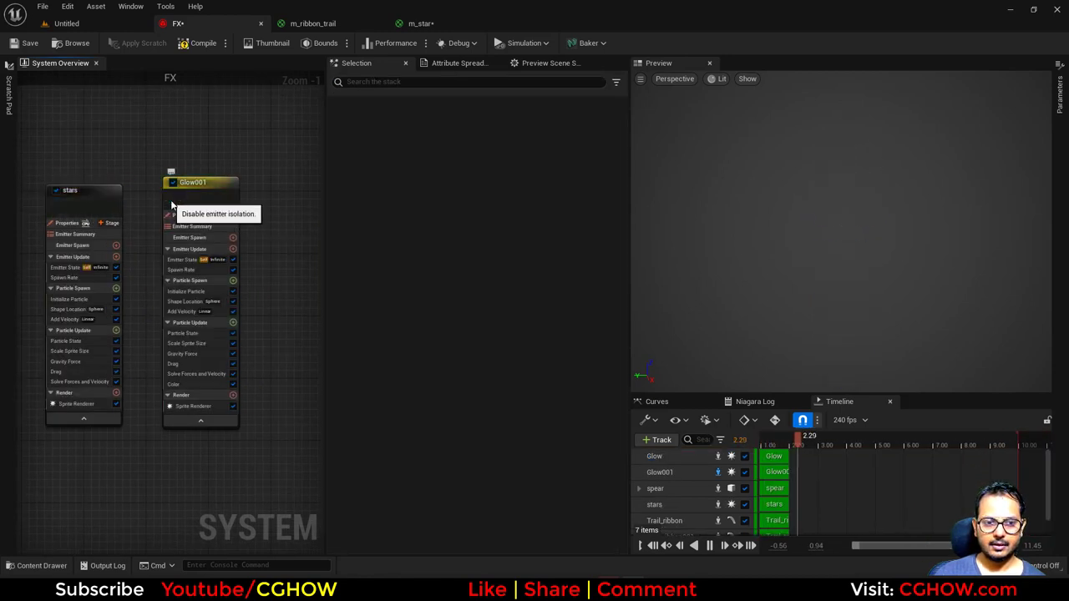
{"action": "left_click", "coordinate": [173, 205]}
Step: Set the duplicated glow emitter's Z velocity to about -7.59 and lower its spawn rate
{"action": "left_click", "coordinate": [184, 311]}
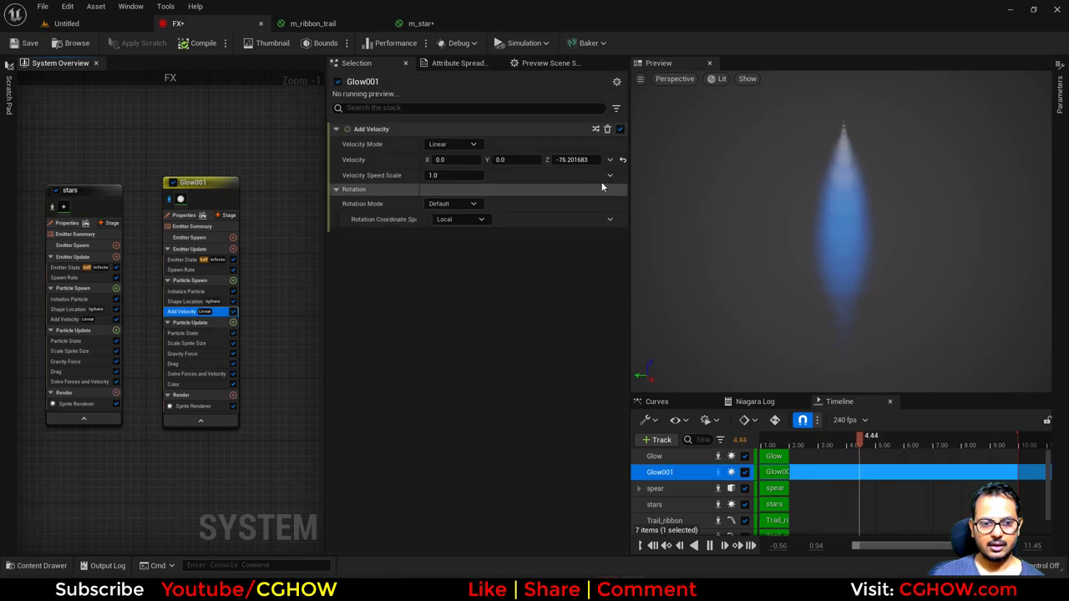
{"action": "left_click_drag", "start_coordinate": [568, 160], "coordinate": [576, 159]}
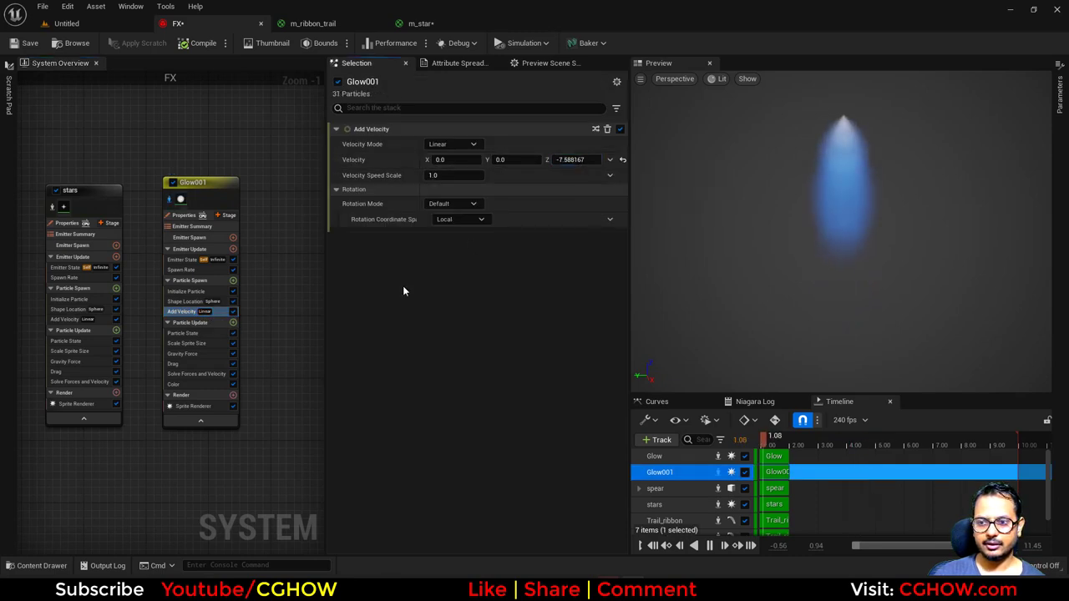
{"action": "left_click", "coordinate": [181, 270]}
{"action": "left_click", "coordinate": [443, 144]}
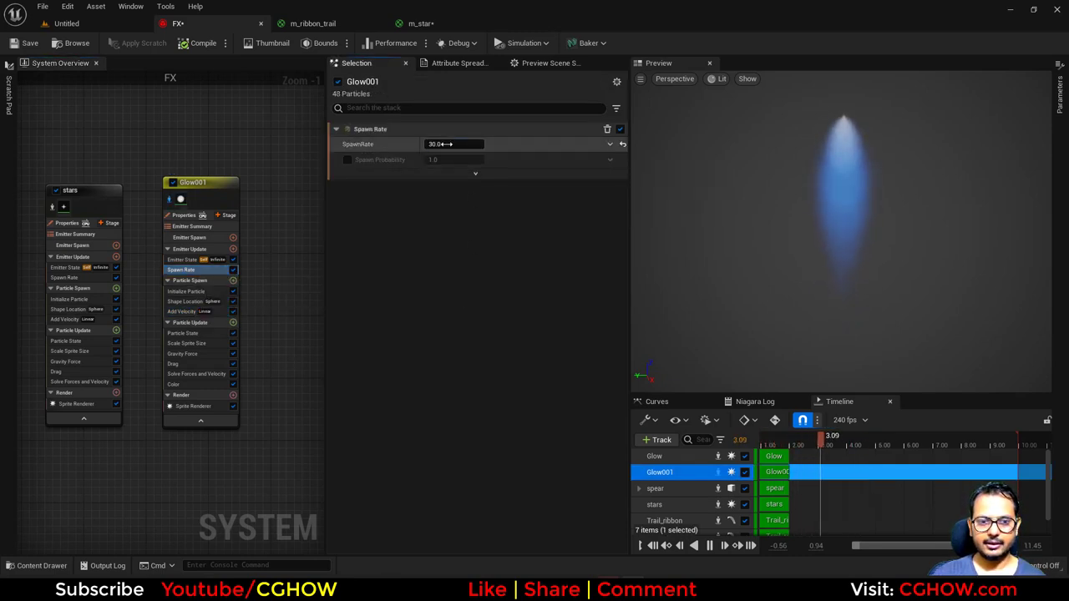
Step: Set the Z gravity of the duplicated glow emitter to about -52.89
{"action": "left_click", "coordinate": [185, 354]}
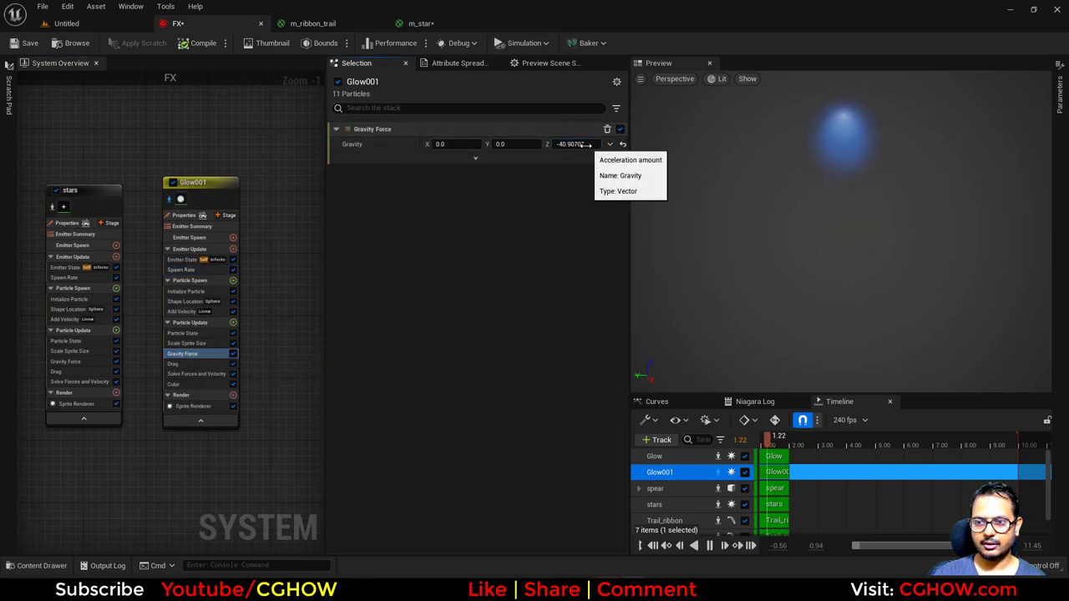
{"action": "left_click_drag", "start_coordinate": [587, 146], "coordinate": [569, 146]}
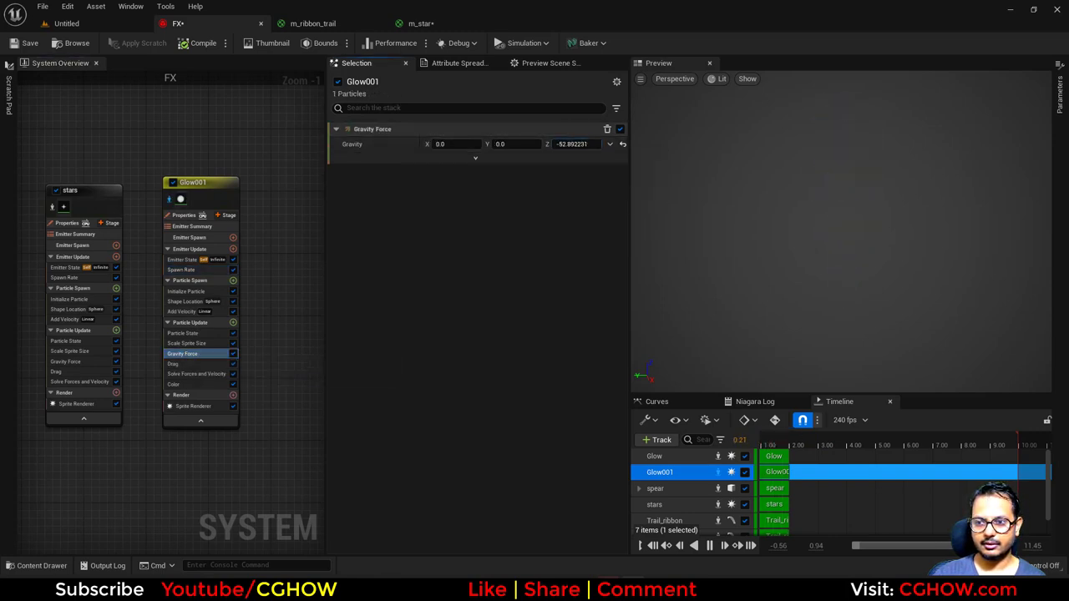
Step: Set the duplicated glow's initial particle color to turquoise with R 0.0, G 1.0 and B 0.647312
{"action": "left_click", "coordinate": [186, 291]}
{"action": "left_click", "coordinate": [442, 234]}
{"action": "left_click", "coordinate": [492, 345]}
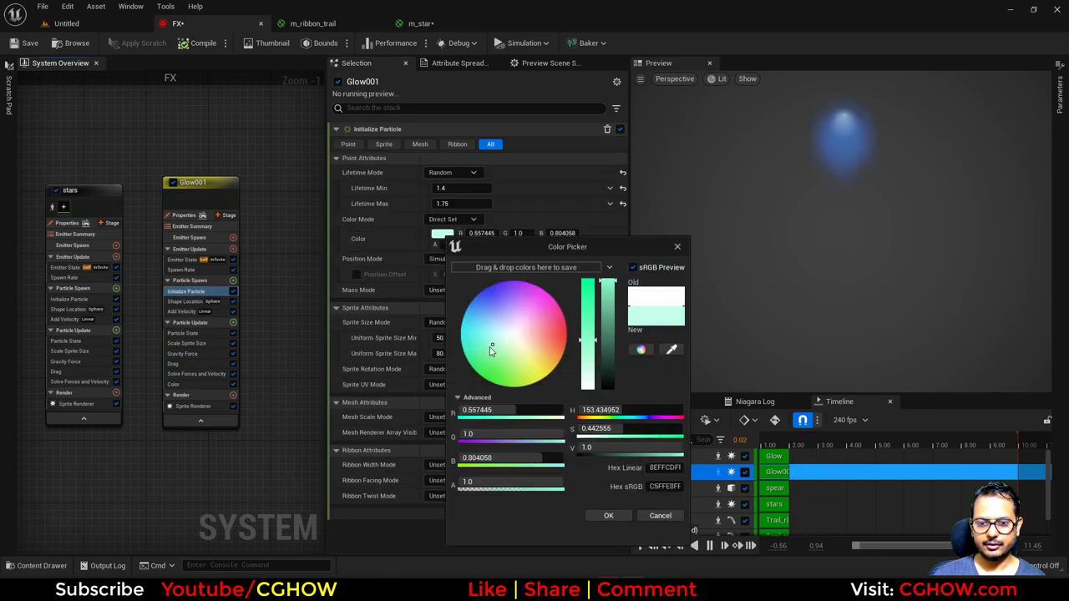
{"action": "left_click_drag", "start_coordinate": [491, 350], "coordinate": [478, 347]}
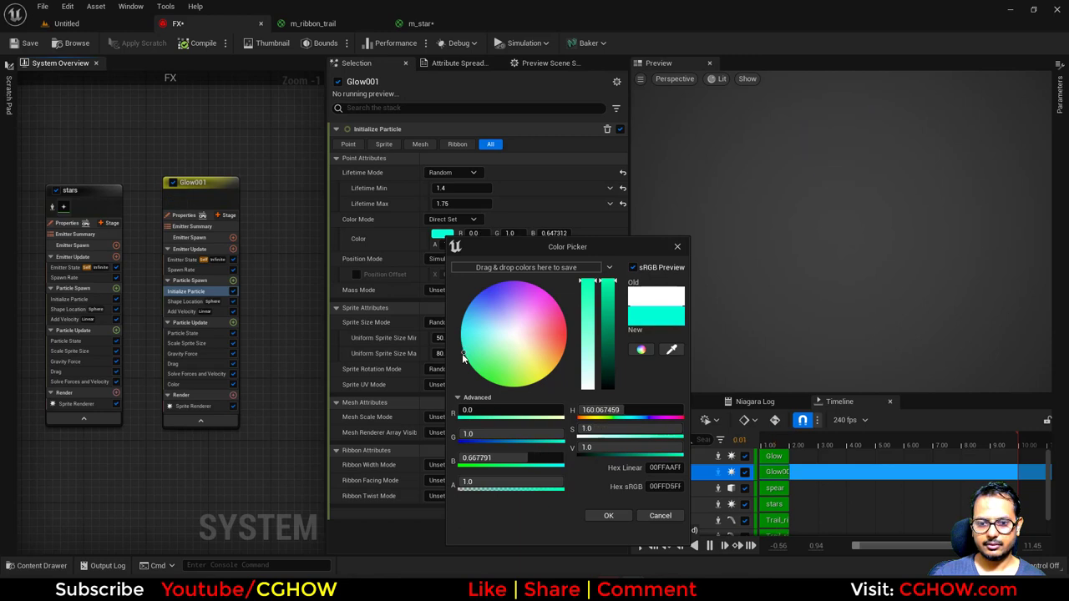
{"action": "left_click", "coordinate": [608, 515]}
{"action": "left_click", "coordinate": [565, 234]}
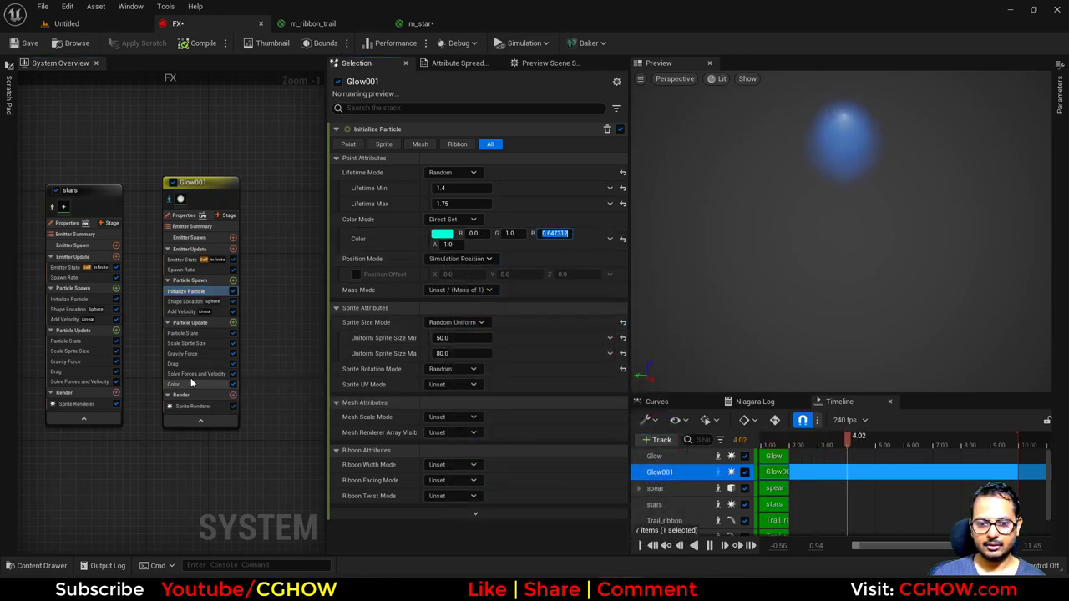
Step: Delete the Color module from the duplicated glow emitter and set its initial color alpha to 0.01
{"action": "left_click", "coordinate": [191, 384]}
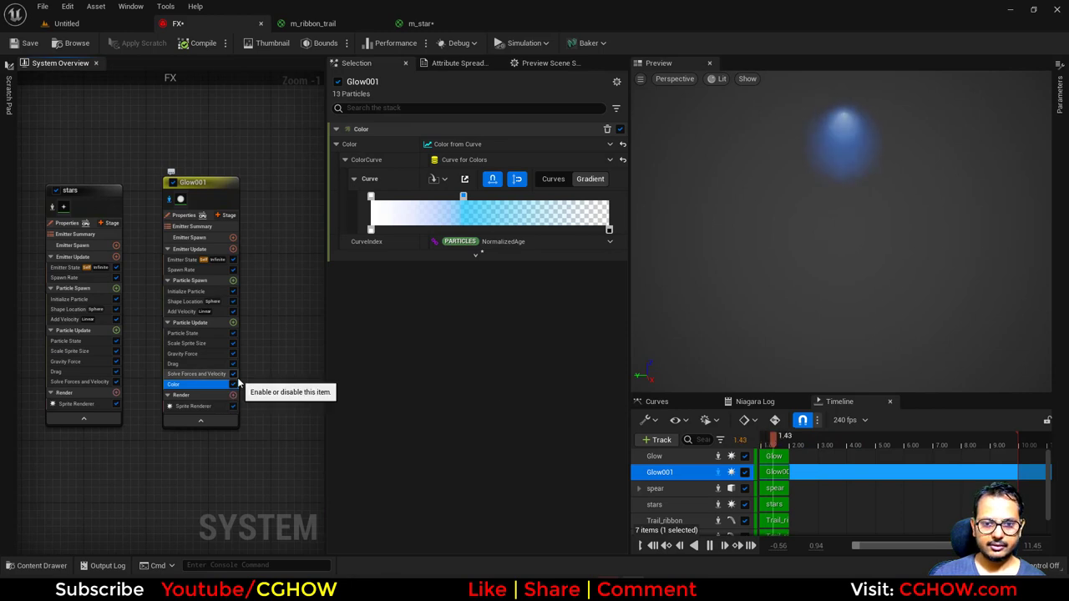
{"action": "left_click", "coordinate": [183, 291]}
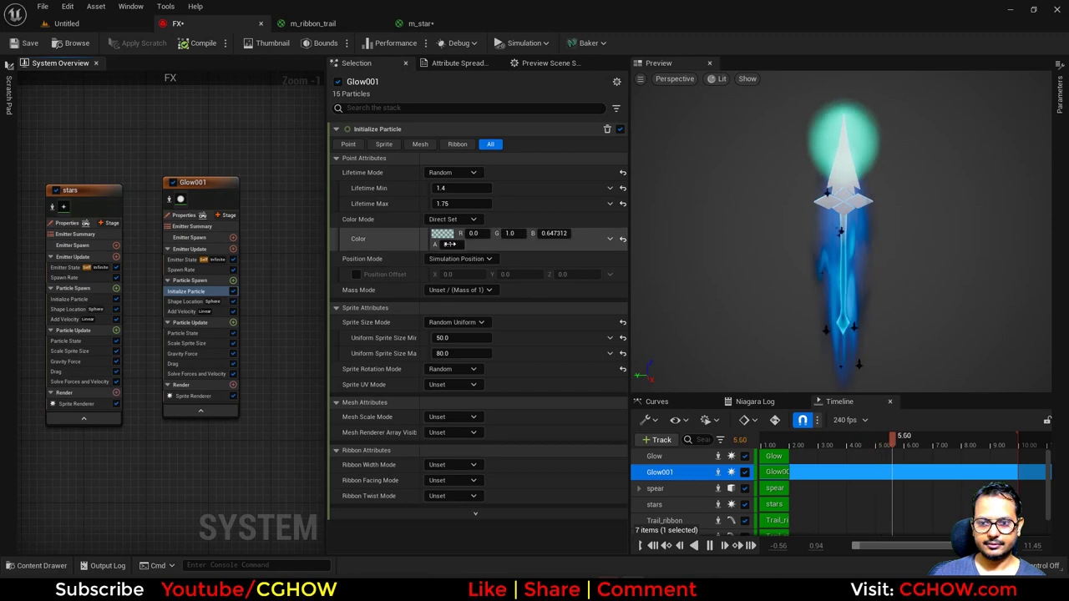
{"action": "type", "text": "1"}
{"action": "key", "text": "Return"}
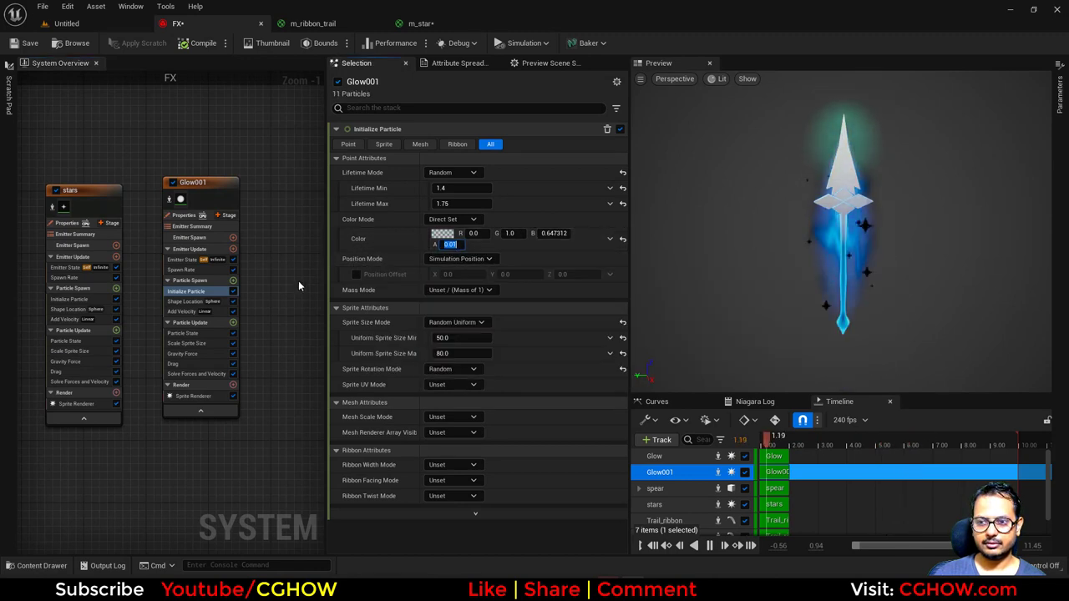
Step: Set the duplicated glow's uniform sprite size to minimum 20 and maximum 40, with a color alpha of 0.1
{"action": "left_click", "coordinate": [190, 311]}
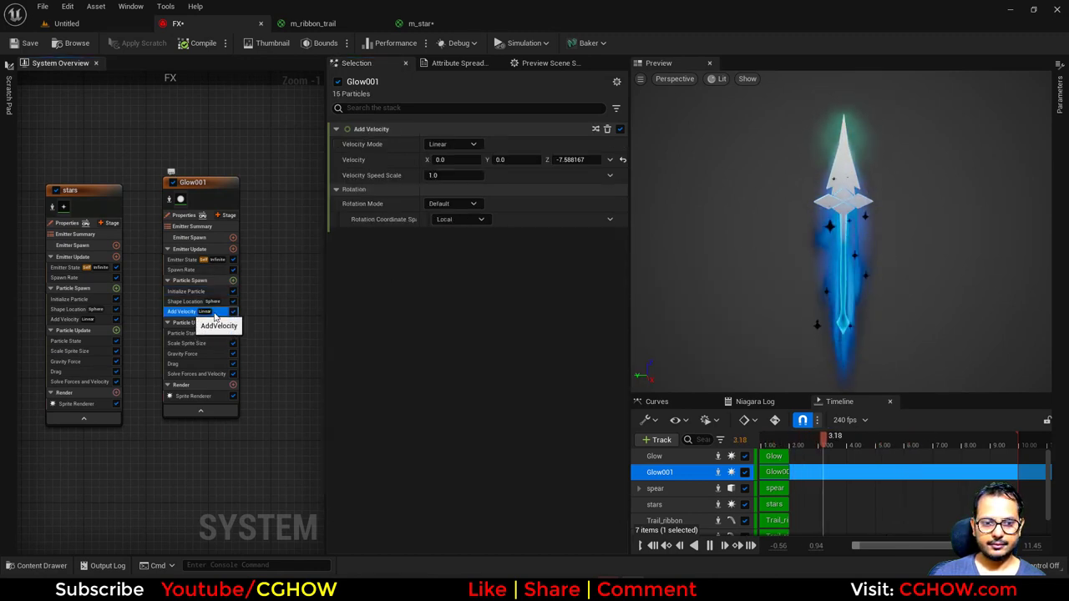
{"action": "left_click", "coordinate": [205, 292]}
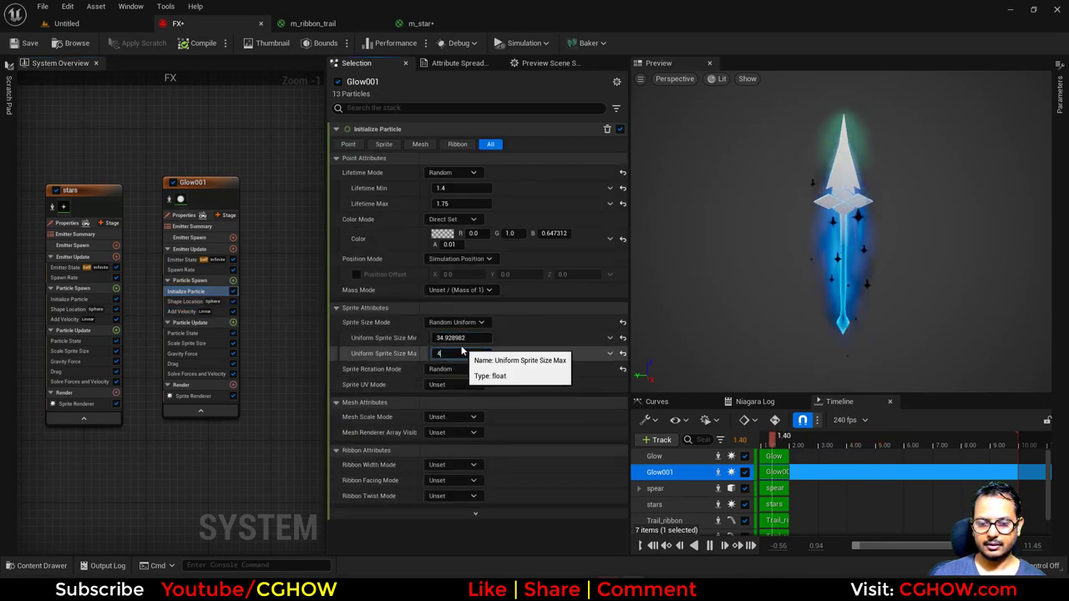
{"action": "left_click", "coordinate": [463, 337]}
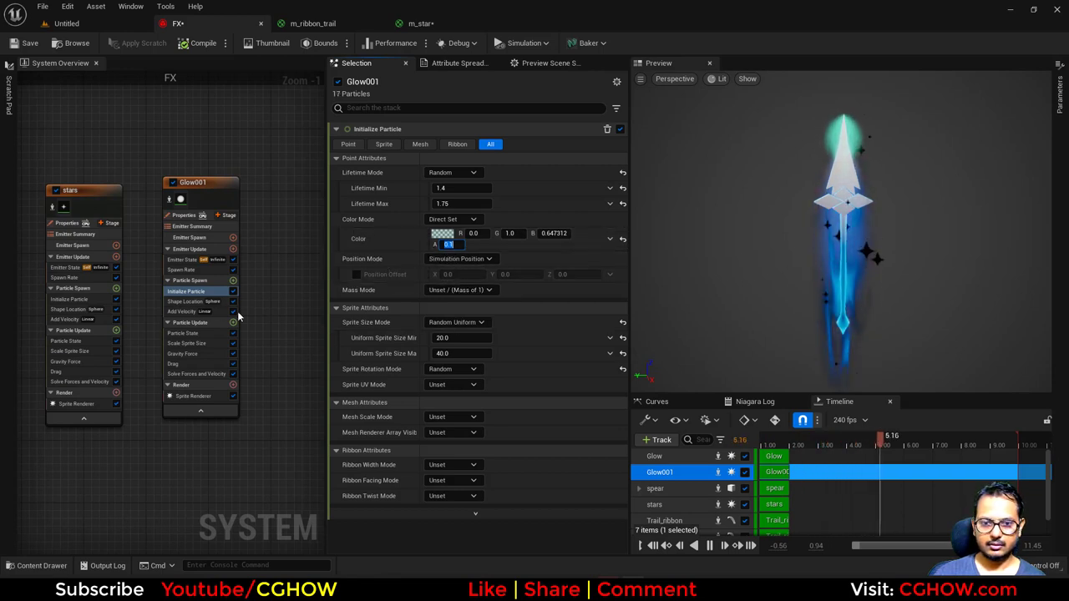
Step: Move the second key of the duplicated glow's Scale Sprite Size curve to time 1.0
{"action": "left_click", "coordinate": [194, 343]}
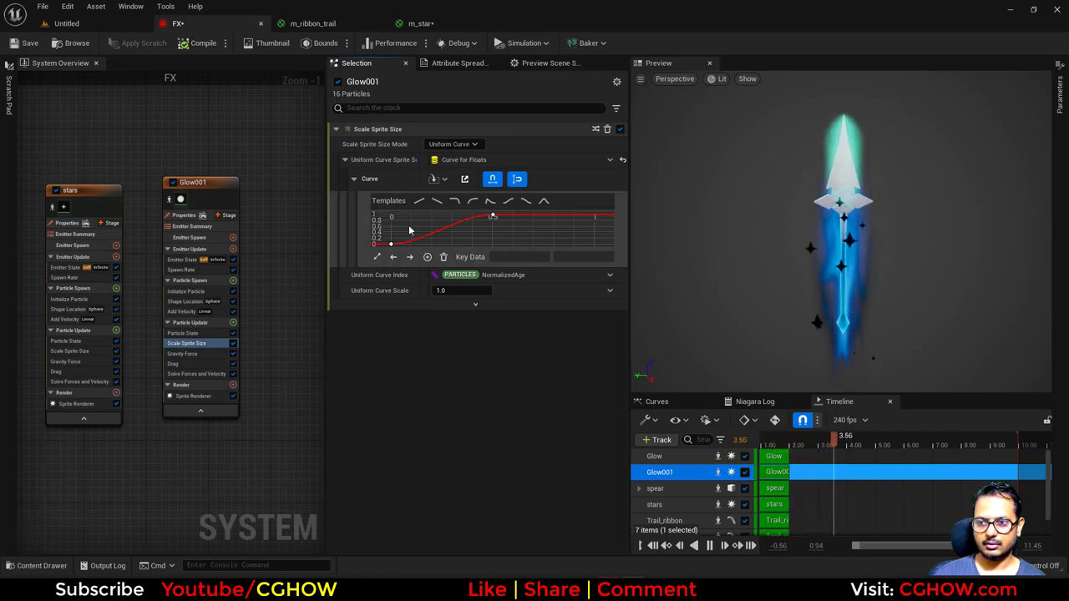
{"action": "left_click", "coordinate": [492, 217]}
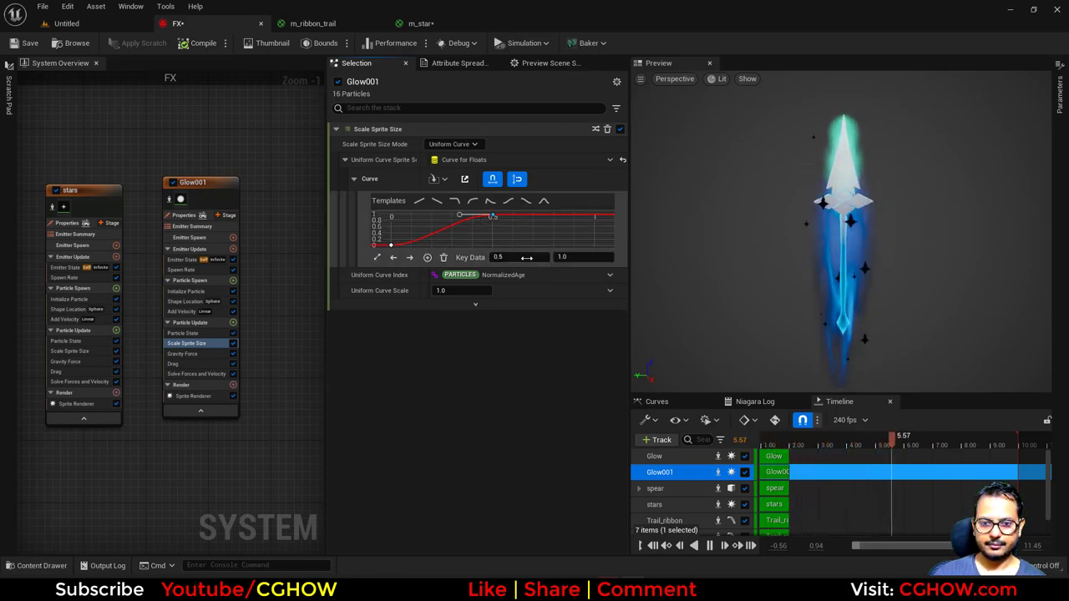
{"action": "left_click", "coordinate": [528, 257]}
{"action": "type", "text": "1"}
{"action": "key", "text": "Return"}
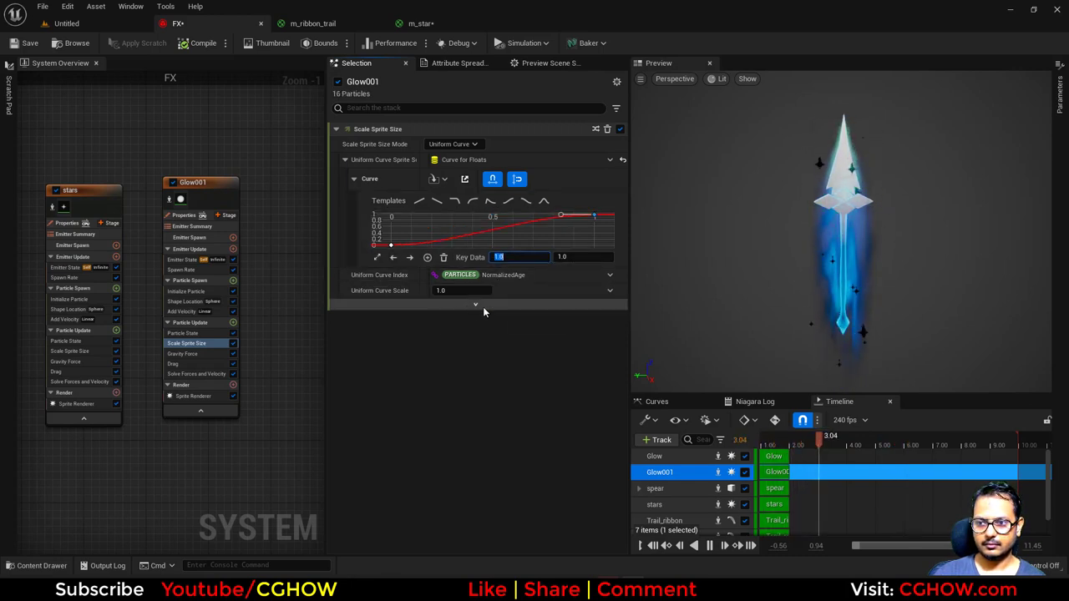
Step: Set the initial color alpha of the duplicated glow's particles to 0.05
{"action": "left_click", "coordinate": [208, 289]}
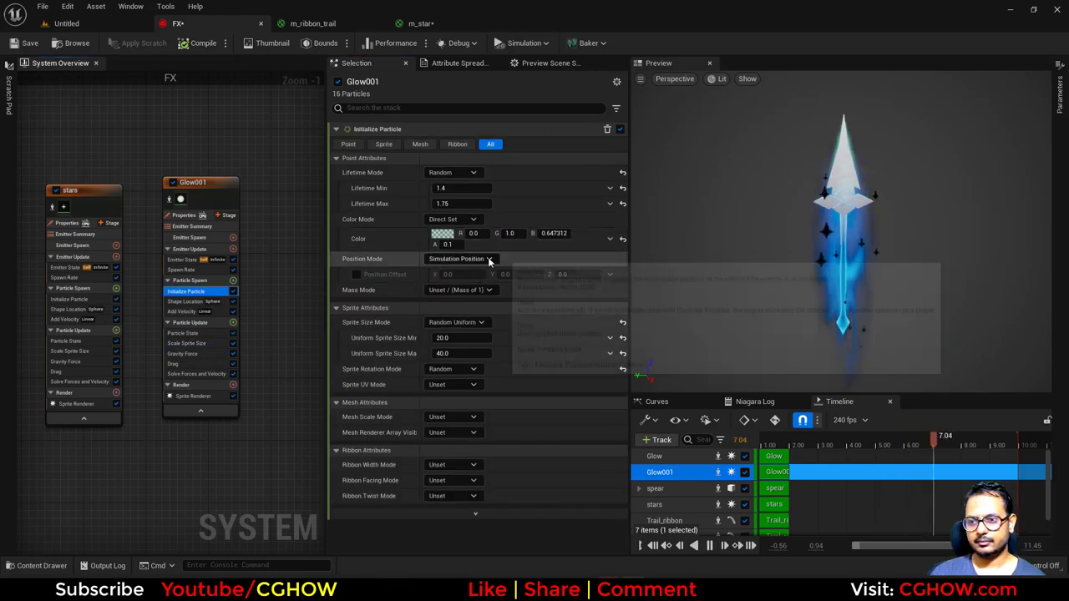
{"action": "left_click", "coordinate": [448, 244]}
{"action": "key", "text": "BackSpace"}
{"action": "type", "text": "0.05"}
{"action": "key", "text": "Return"}
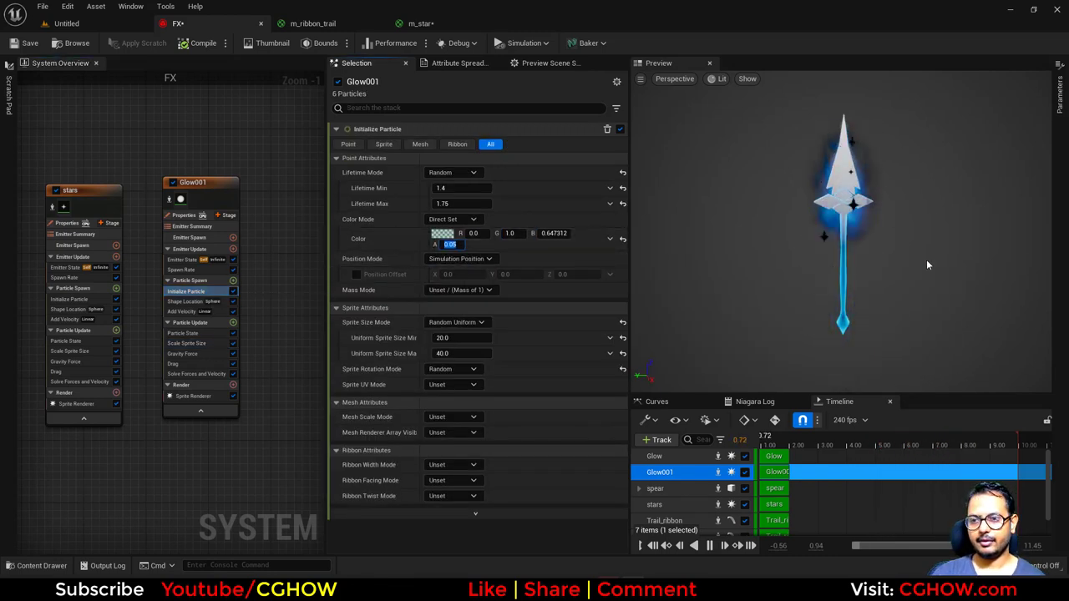
{"action": "left_click", "coordinate": [878, 241]}
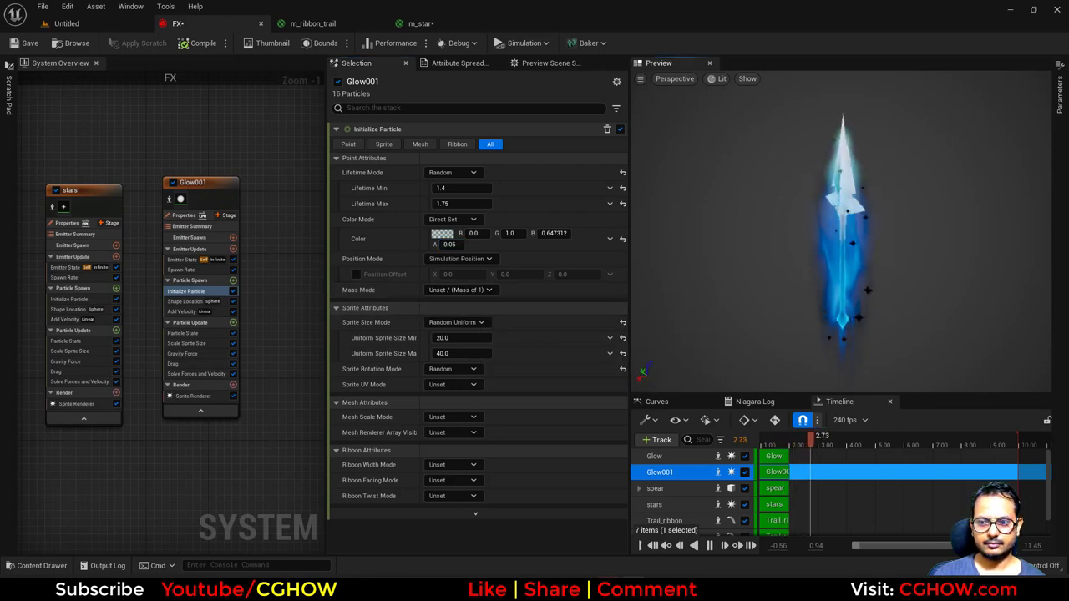
Step: Set the duplicated glow's maximum uniform sprite size to about 72.14 and its color alpha to 0.01
{"action": "left_click_drag", "start_coordinate": [459, 354], "coordinate": [509, 353]}
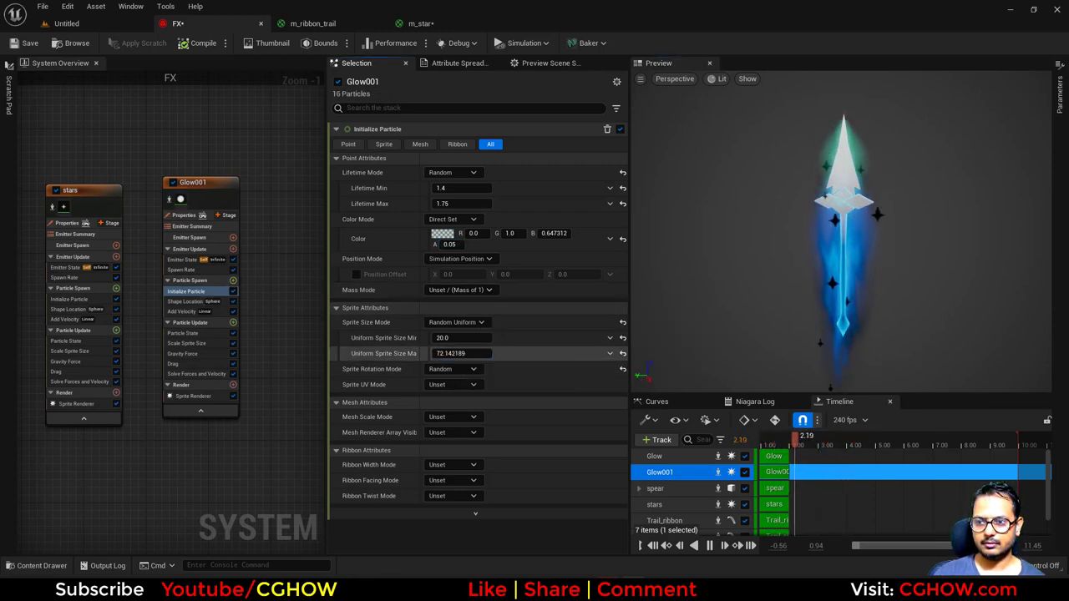
{"action": "left_click", "coordinate": [449, 244]}
{"action": "type", "text": "0.01"}
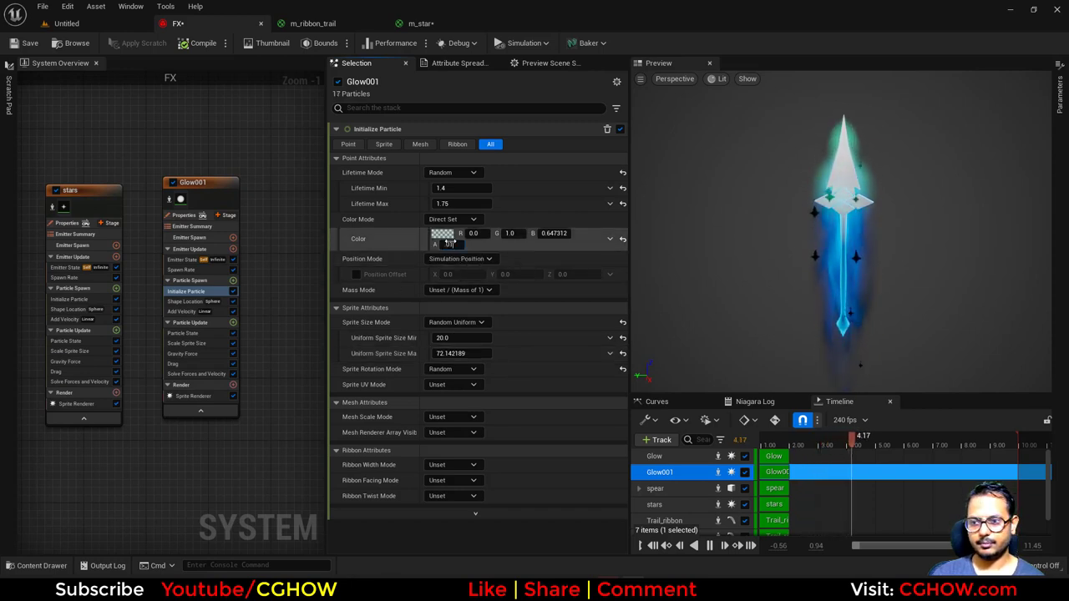
{"action": "key", "text": "Return"}
{"action": "left_click_drag", "start_coordinate": [875, 298], "coordinate": [839, 300]}
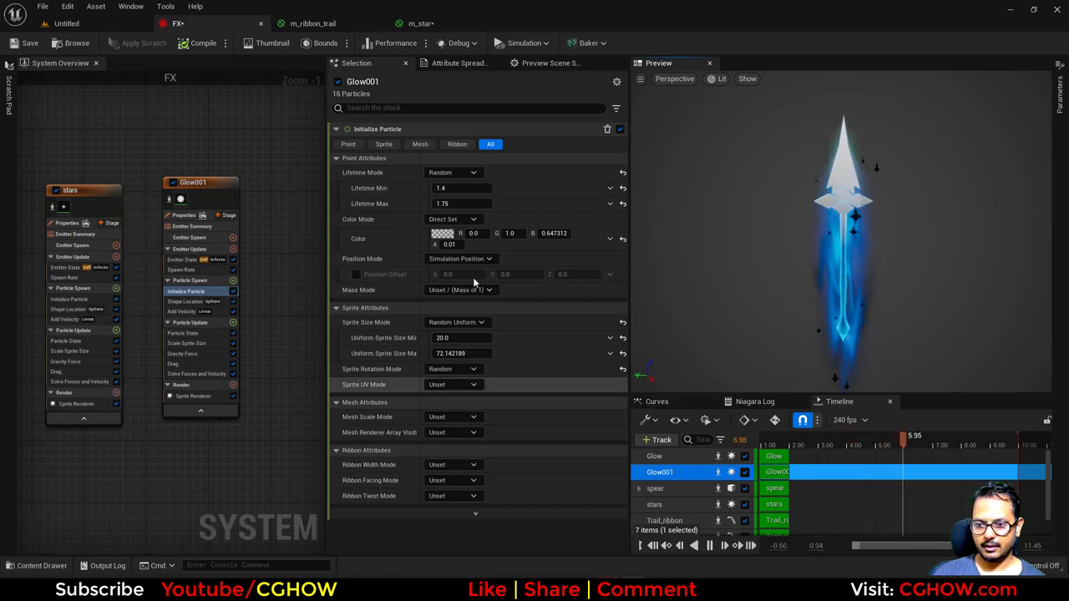
Step: Enable post processing in the preview scene settings and compare the effect with the spear reference artwork in the browser
{"action": "left_click", "coordinate": [550, 65]}
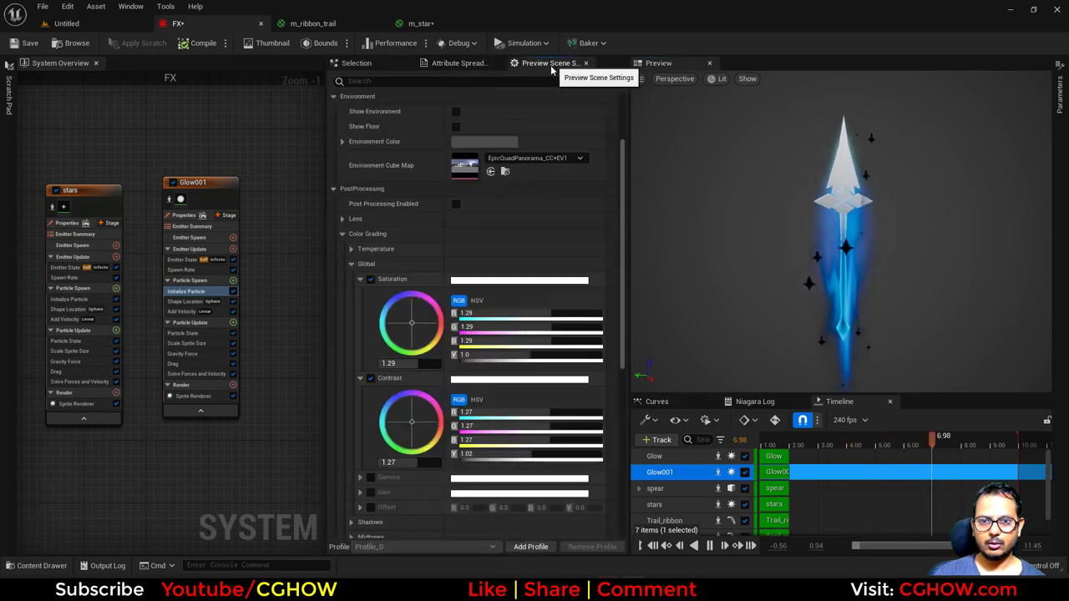
{"action": "left_click", "coordinate": [455, 203]}
{"action": "left_click", "coordinate": [796, 263]}
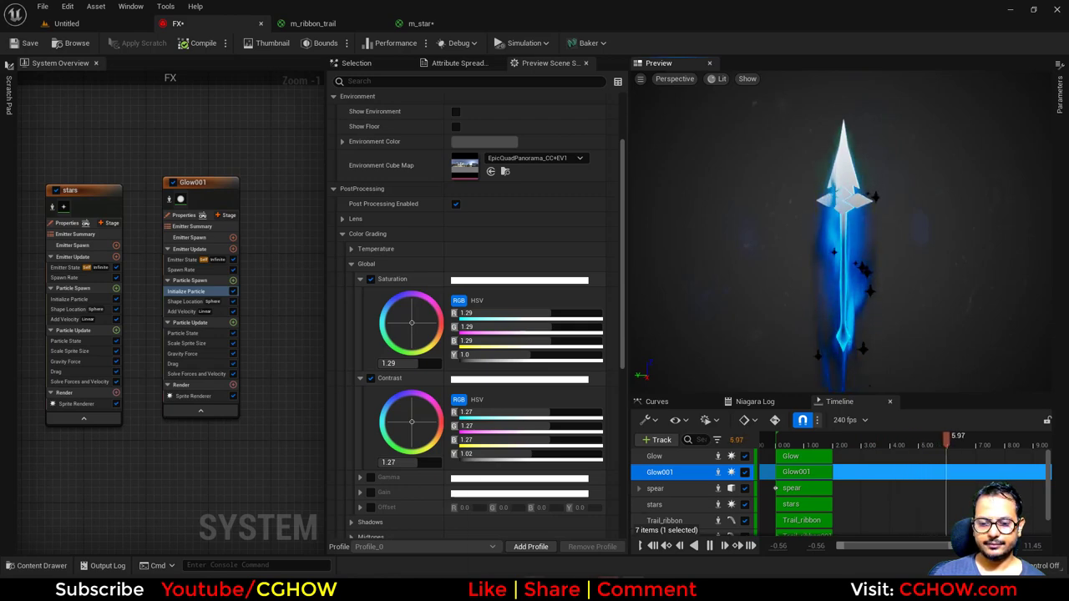
{"action": "left_click", "coordinate": [619, 588]}
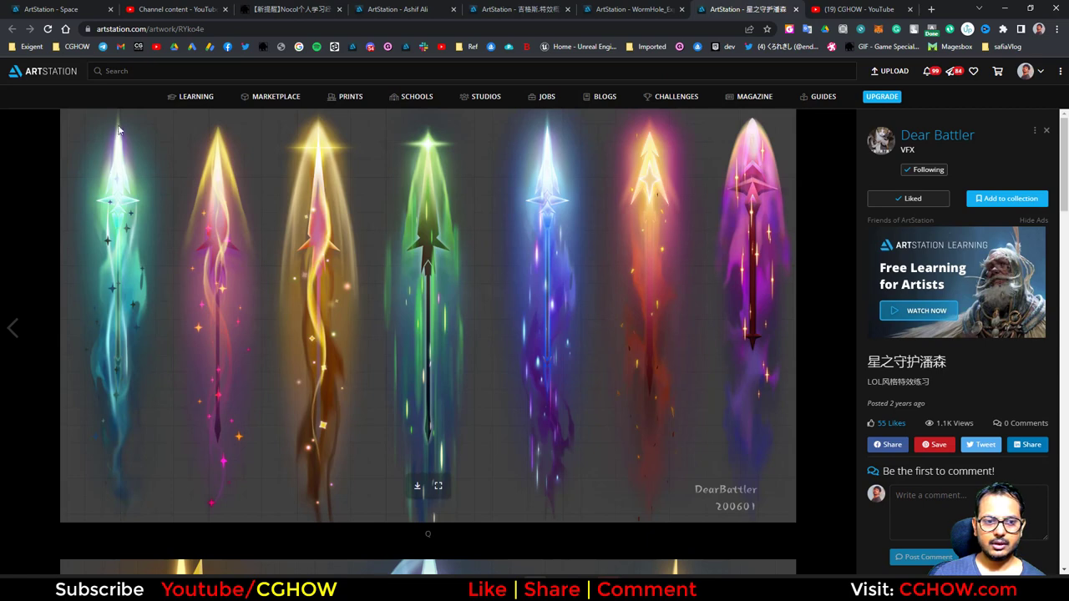
{"action": "left_click", "coordinate": [1006, 10]}
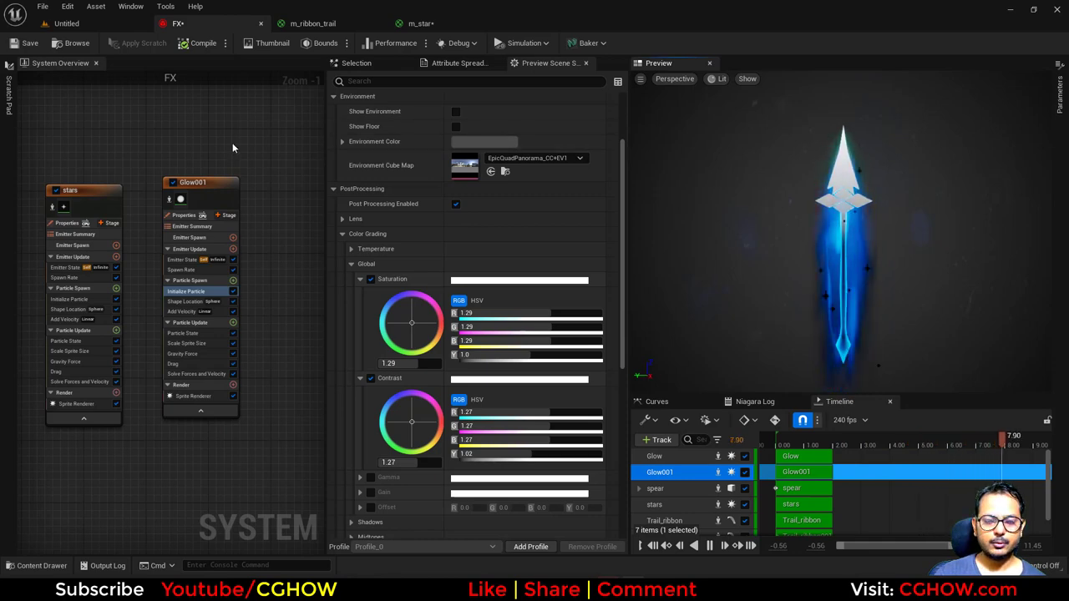
Step: Set the spear emitter's boost_tip dynamic material parameter to about 252221.09
{"action": "right_click_drag", "start_coordinate": [232, 143], "coordinate": [368, 138]}
{"action": "right_click_drag", "start_coordinate": [76, 142], "coordinate": [238, 116]}
{"action": "right_click_drag", "start_coordinate": [20, 114], "coordinate": [209, 129]}
{"action": "right_click_drag", "start_coordinate": [278, 338], "coordinate": [168, 336]}
{"action": "left_click", "coordinate": [172, 310]}
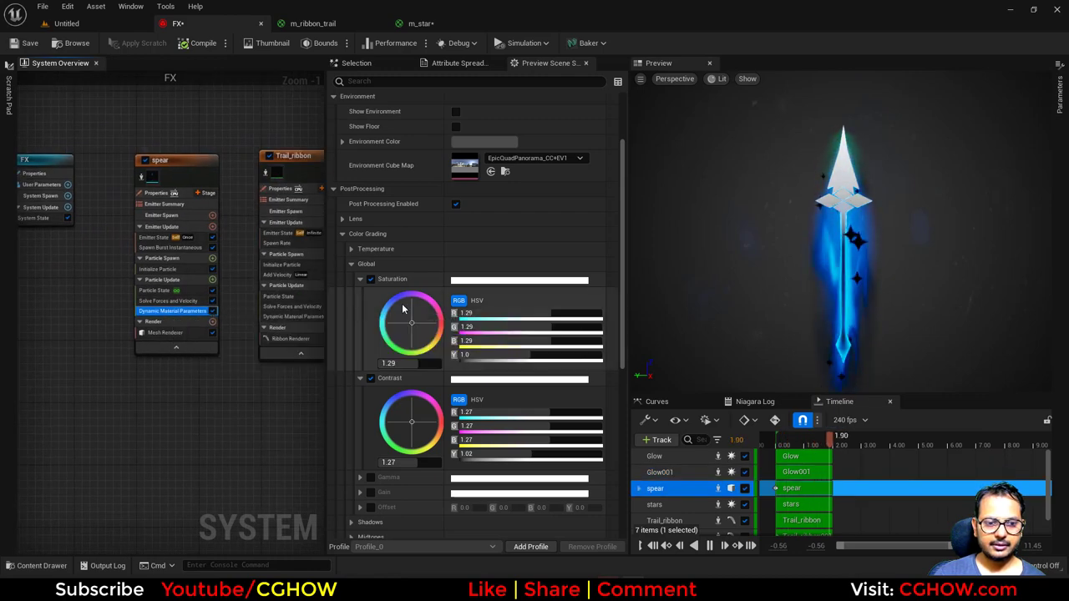
{"action": "left_click", "coordinate": [373, 67]}
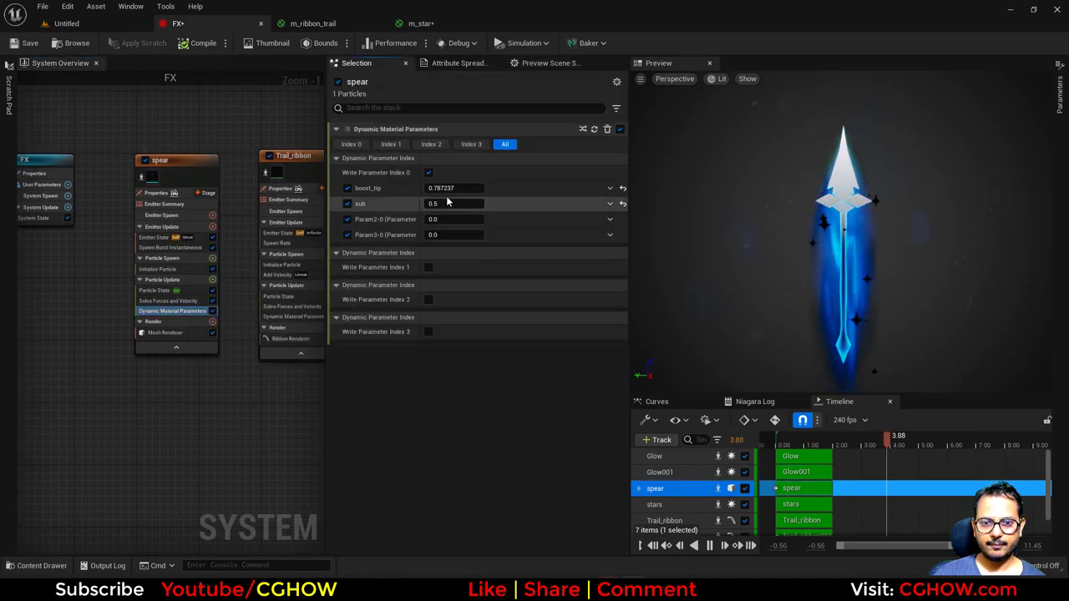
{"action": "left_click_drag", "start_coordinate": [456, 188], "coordinate": [433, 189]}
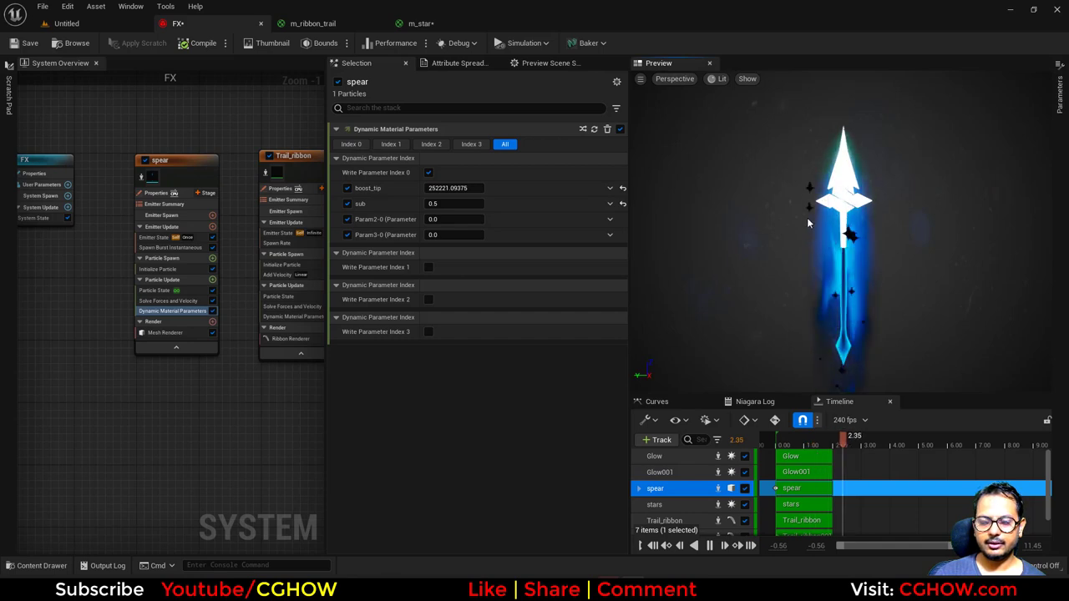
Step: Check the m_star material graph, then close the m_star and m_ribbon_trail materials and return to the FX system
{"action": "left_click", "coordinate": [429, 24]}
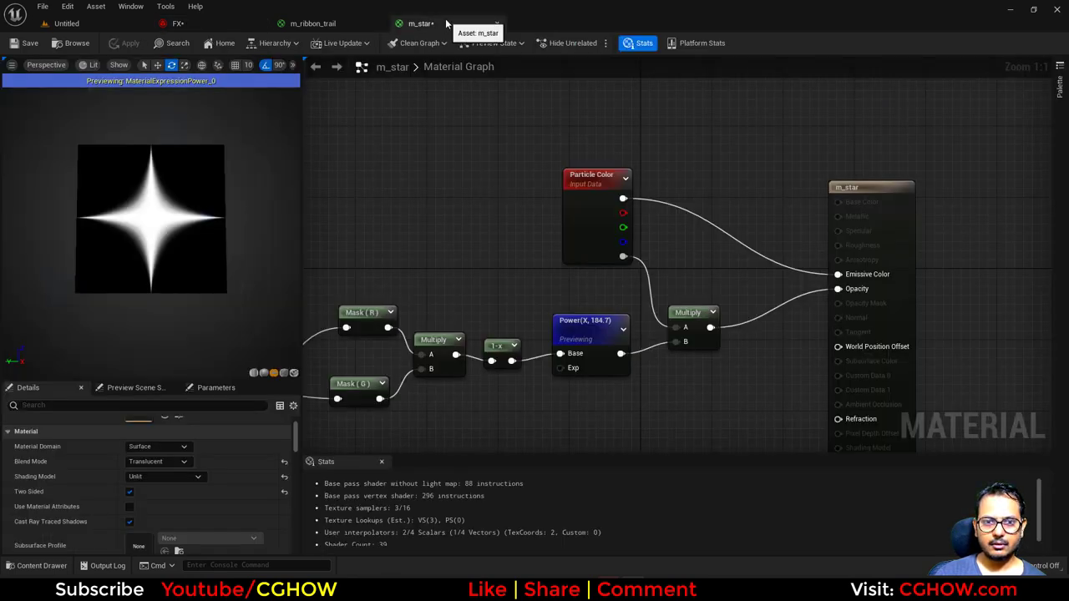
{"action": "right_click_drag", "start_coordinate": [508, 298], "coordinate": [683, 150]}
{"action": "scroll", "coordinate": [618, 163], "scroll_direction": "down", "scroll_amount": 1}
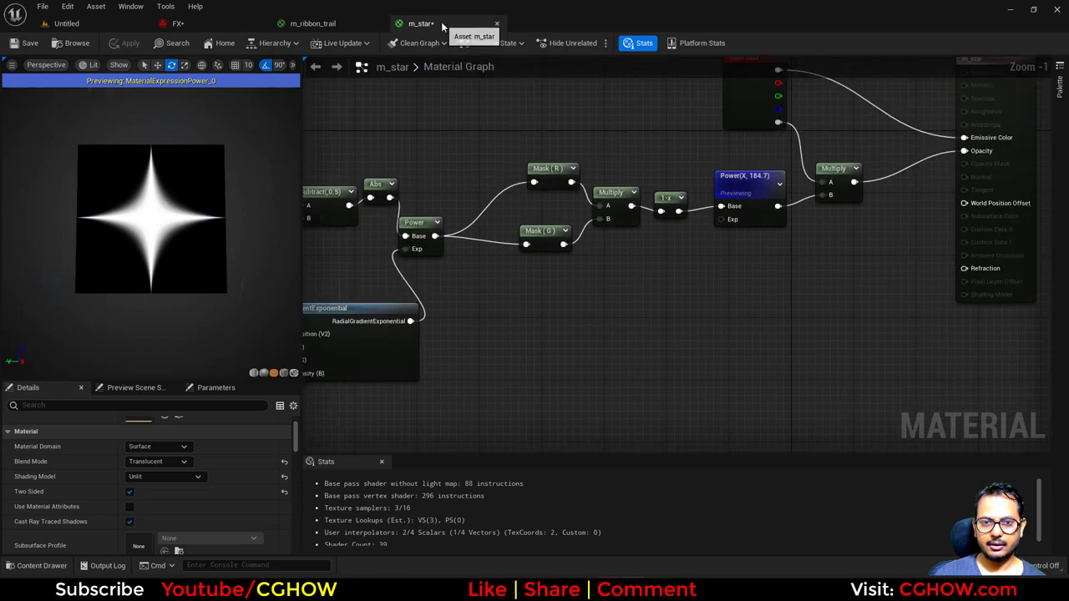
{"action": "left_click", "coordinate": [334, 23]}
{"action": "left_click", "coordinate": [171, 24]}
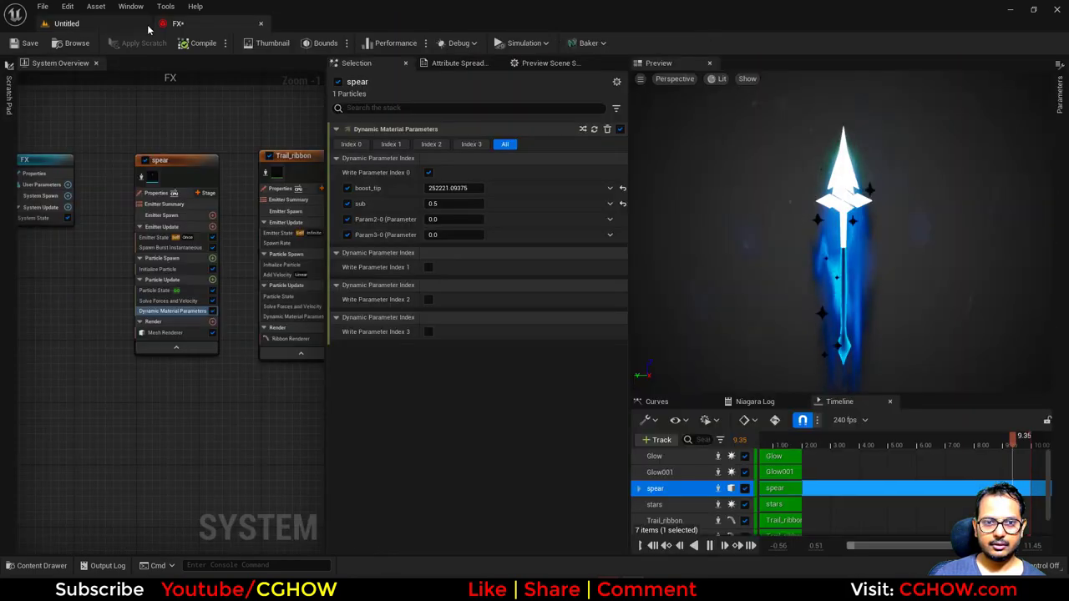
Step: In the m_spear material, move Saturate between Subtract and Multiply, feed Multiply into the Add node's B input, and save
{"action": "left_click", "coordinate": [57, 46]}
{"action": "double_click", "coordinate": [255, 443]}
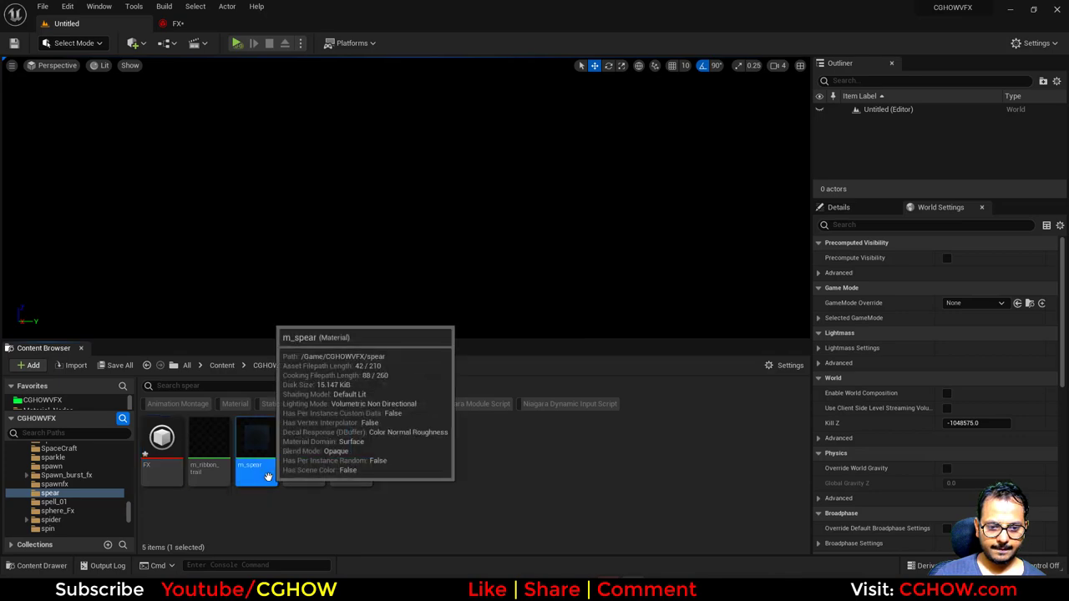
{"action": "right_click_drag", "start_coordinate": [581, 299], "coordinate": [659, 297]}
{"action": "scroll", "coordinate": [703, 338], "scroll_direction": "down", "scroll_amount": 1}
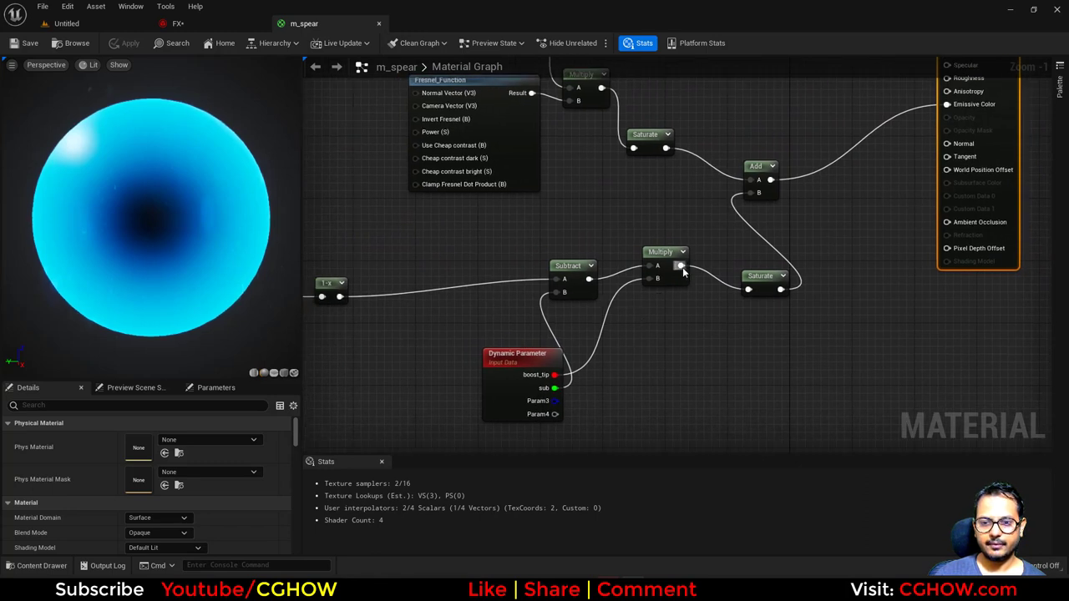
{"action": "left_click_drag", "start_coordinate": [681, 295], "coordinate": [683, 332]}
{"action": "left_click_drag", "start_coordinate": [590, 281], "coordinate": [637, 268]}
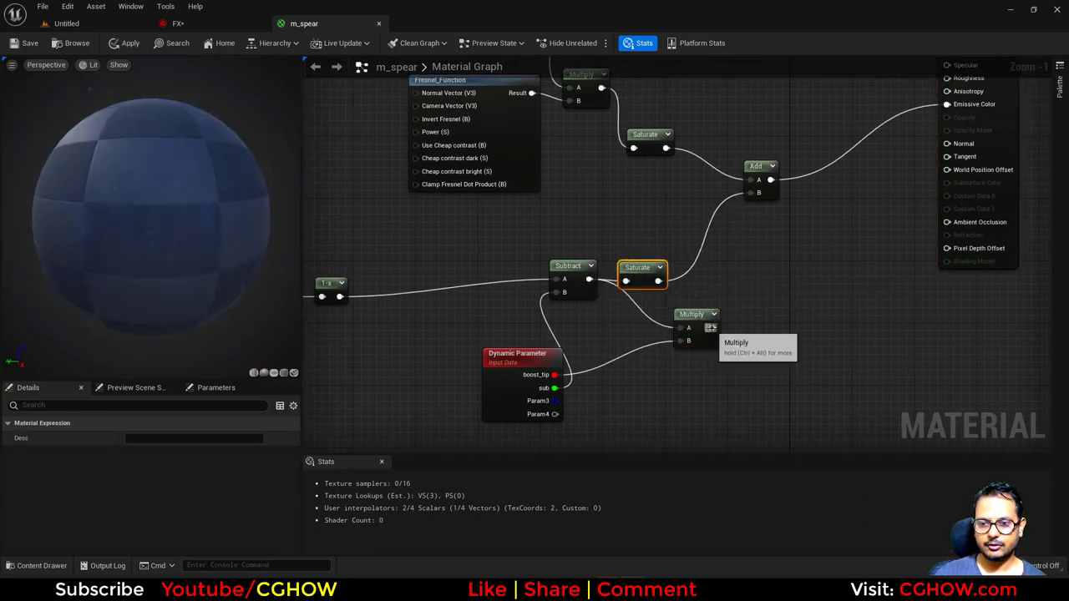
{"action": "left_click_drag", "start_coordinate": [711, 328], "coordinate": [751, 192]}
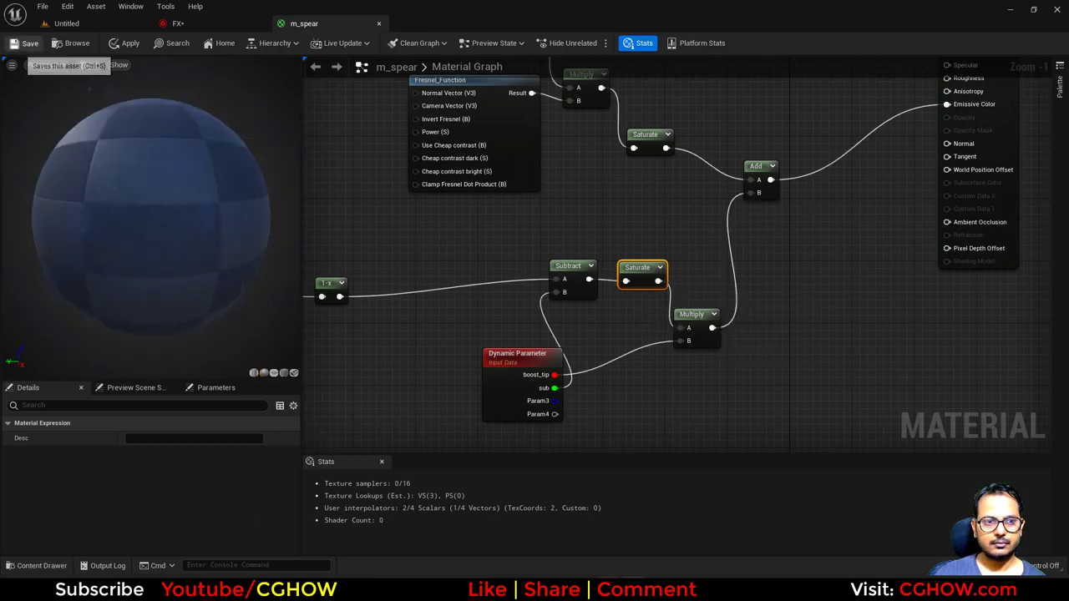
{"action": "left_click", "coordinate": [25, 43]}
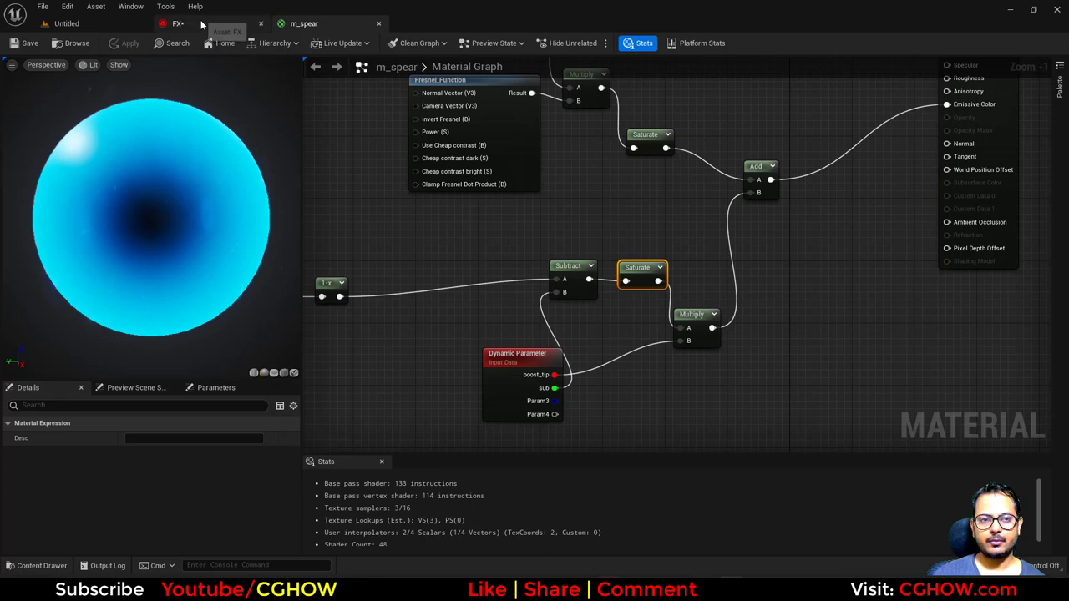
Step: Lower the spear emitter's boost_tip dynamic material parameter to about 51.22
{"action": "left_click", "coordinate": [202, 26]}
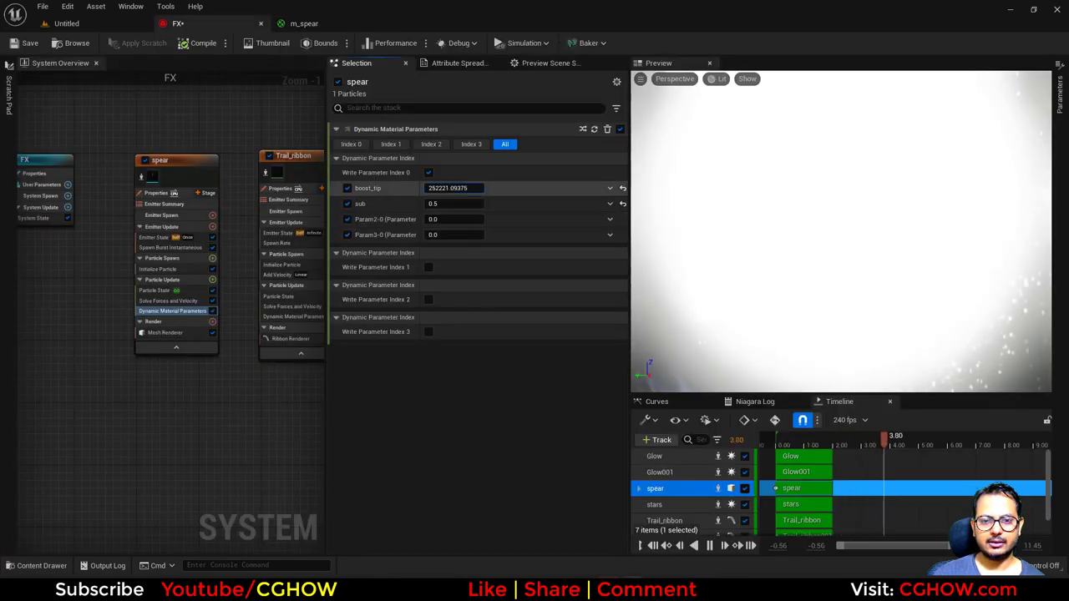
{"action": "mouse_move", "coordinate": [457, 188]}
{"action": "left_mouse_down"}
{"action": "mouse_move", "coordinate": [367, 188]}
{"action": "mouse_move", "coordinate": [439, 188]}
{"action": "mouse_move", "coordinate": [461, 203]}
{"action": "left_mouse_up"}
Step: In m_spear, replace Subtract with a Power node between 1-x and Saturate, its exponent driven by the sub parameter
{"action": "left_click", "coordinate": [304, 23]}
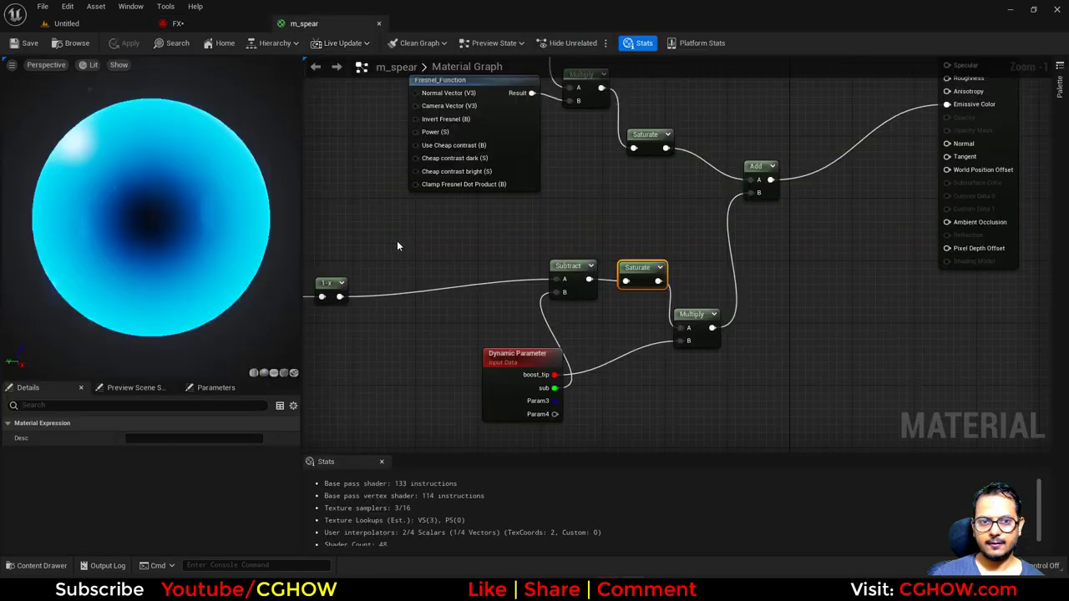
{"action": "left_click", "coordinate": [499, 251]}
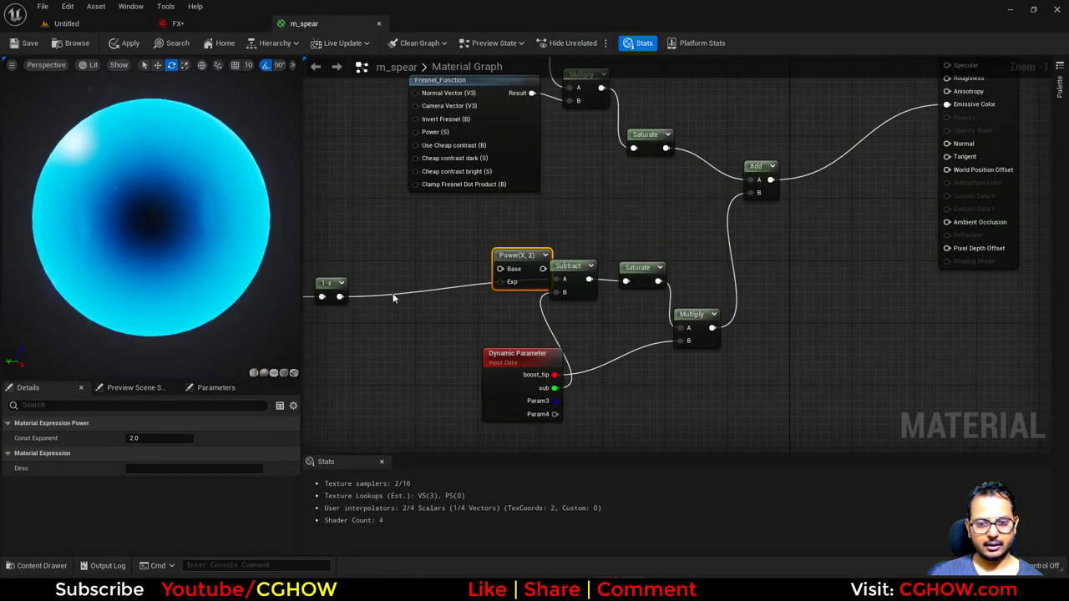
{"action": "left_click_drag", "start_coordinate": [543, 268], "coordinate": [626, 281]}
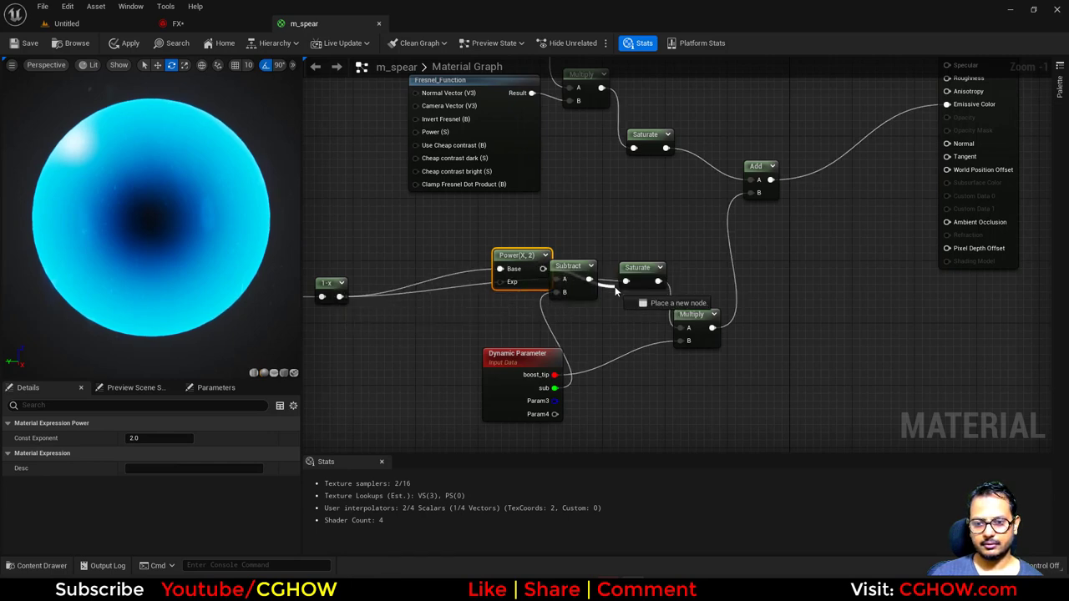
{"action": "left_click", "coordinate": [572, 284]}
{"action": "key", "text": "Delete"}
{"action": "left_click_drag", "start_coordinate": [499, 281], "coordinate": [554, 387]}
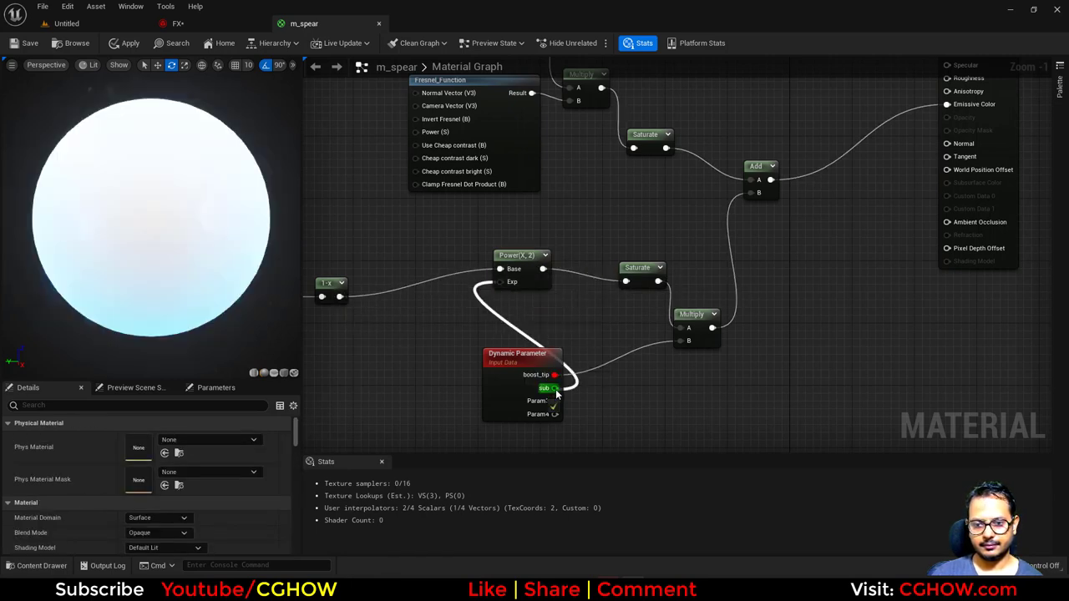
{"action": "left_click", "coordinate": [515, 272]}
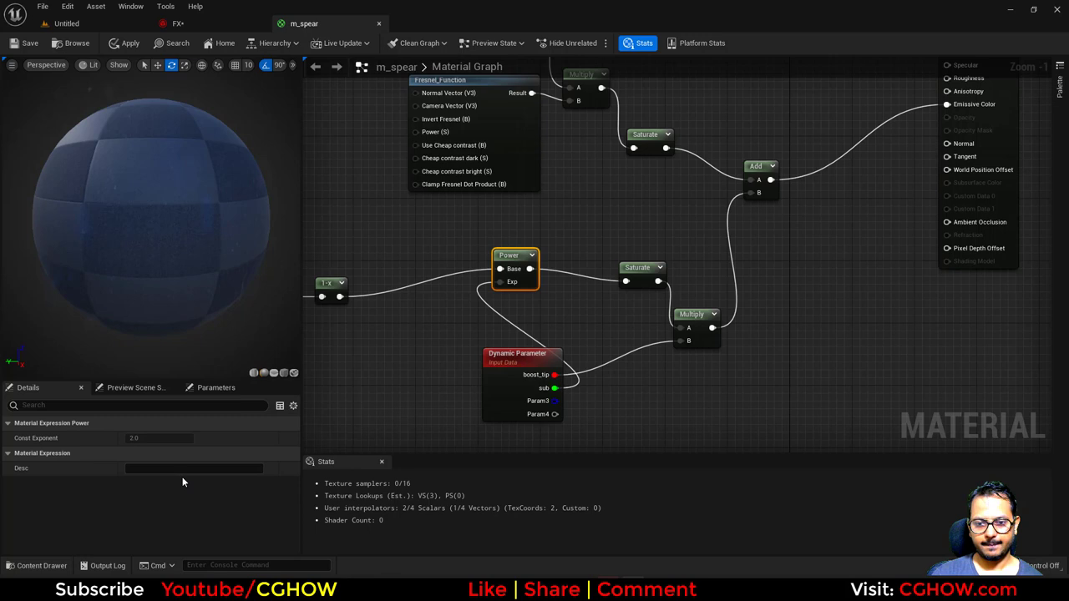
Step: Rename the sub output of m_spear's Dynamic Parameter node to pow and save the material
{"action": "left_click", "coordinate": [508, 403]}
{"action": "type", "text": "pow"}
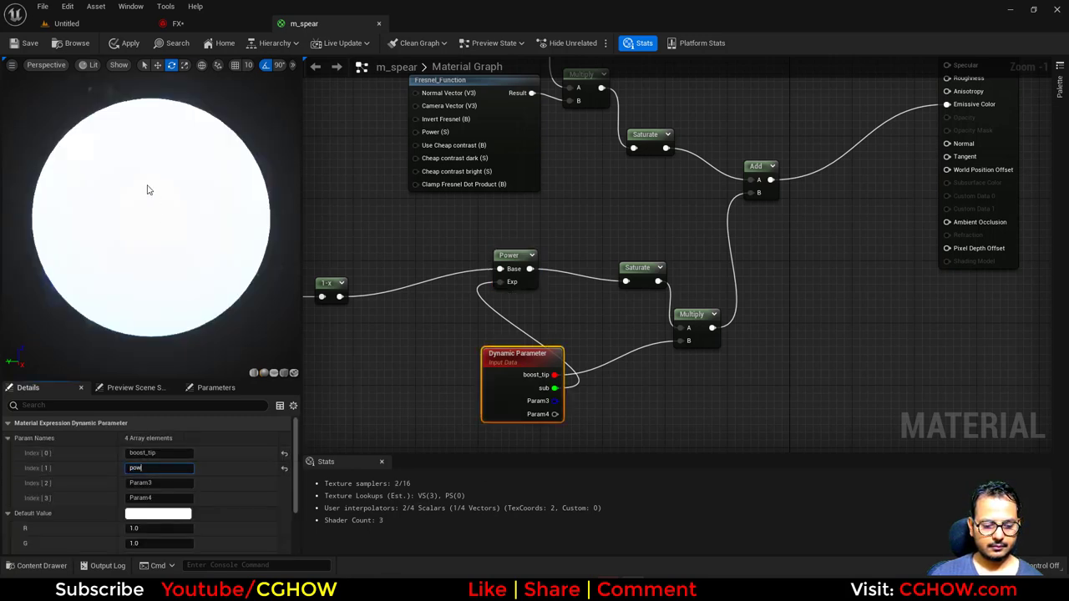
{"action": "left_click", "coordinate": [29, 43]}
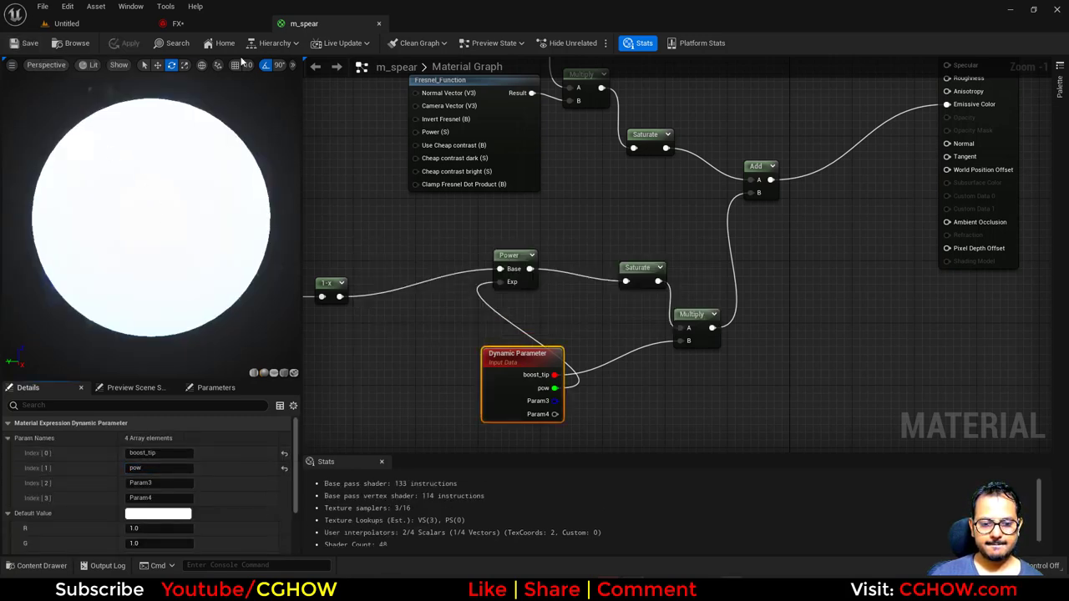
Step: Set the spear emitter's pow dynamic material parameter to about 16.19 and check the spear in the preview
{"action": "left_click", "coordinate": [227, 20]}
{"action": "left_click", "coordinate": [455, 204]}
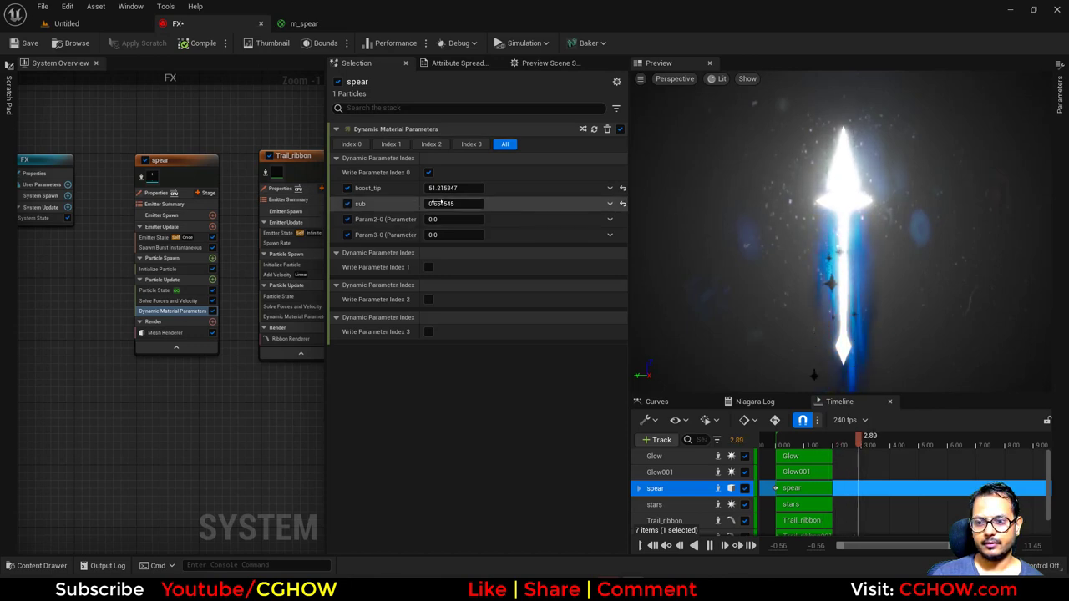
{"action": "left_click_drag", "start_coordinate": [455, 203], "coordinate": [518, 204]}
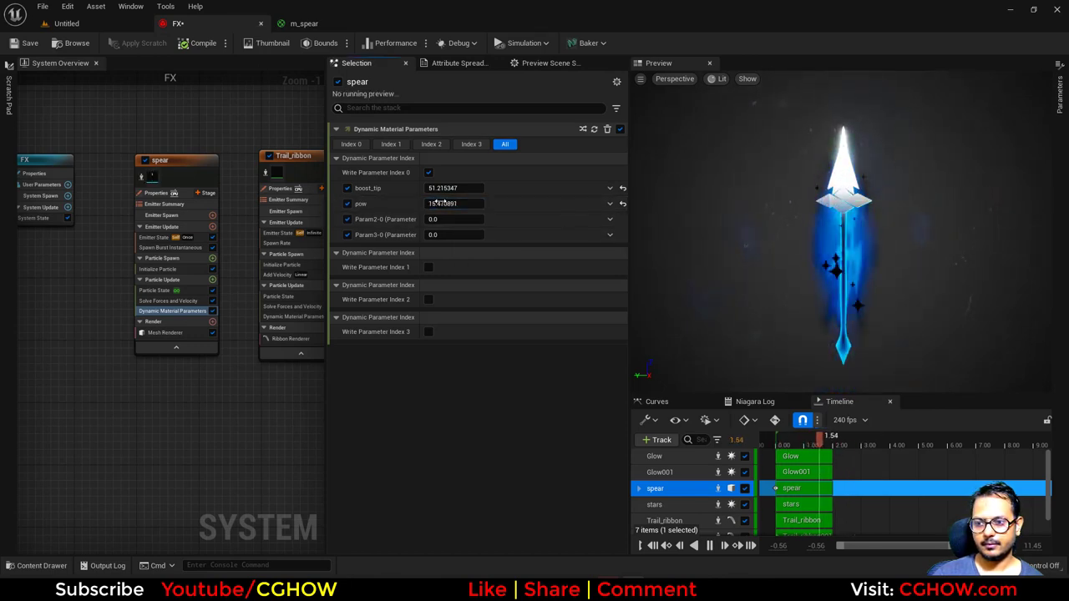
{"action": "left_click_drag", "start_coordinate": [440, 203], "coordinate": [446, 203]}
{"action": "left_click_drag", "start_coordinate": [943, 286], "coordinate": [760, 287]}
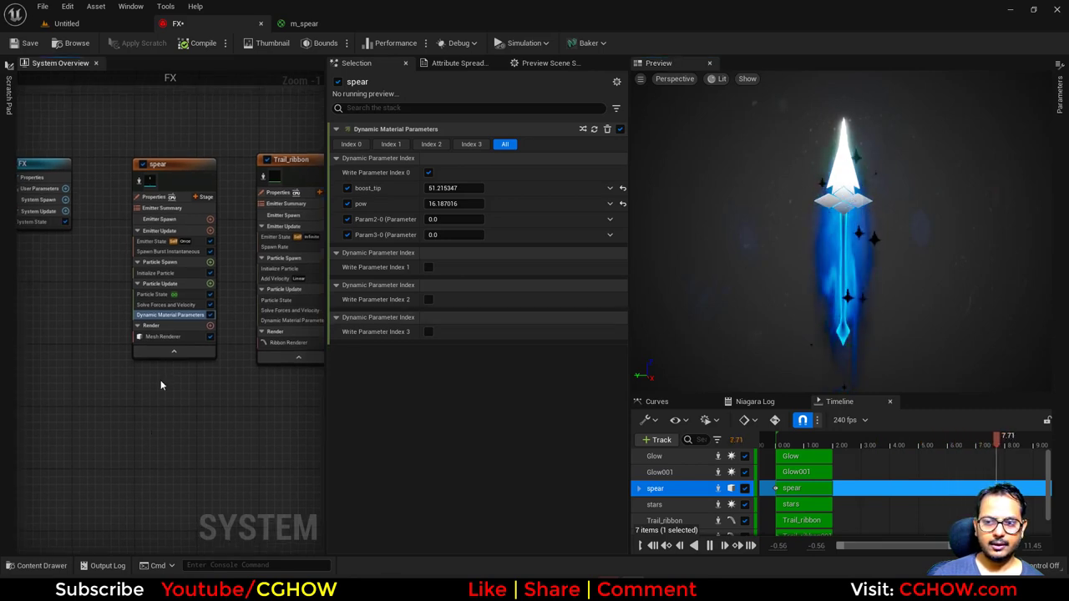
Step: Isolate the Trail_ribbon emitter and add a Scale Color module to its Particle Update stage
{"action": "right_click_drag", "start_coordinate": [161, 379], "coordinate": [30, 400]}
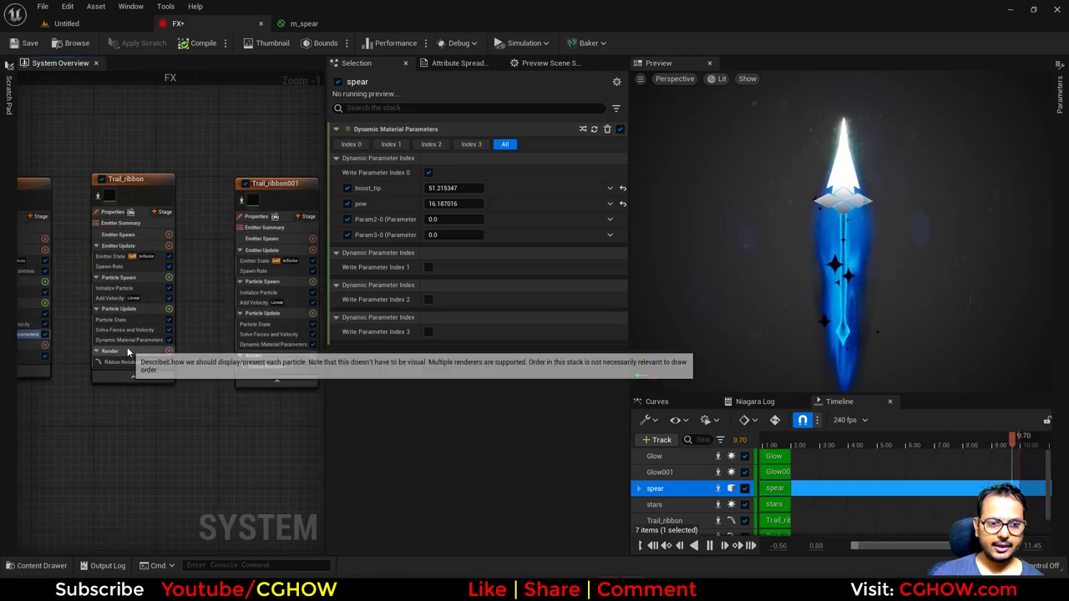
{"action": "right_click_drag", "start_coordinate": [119, 286], "coordinate": [204, 289]}
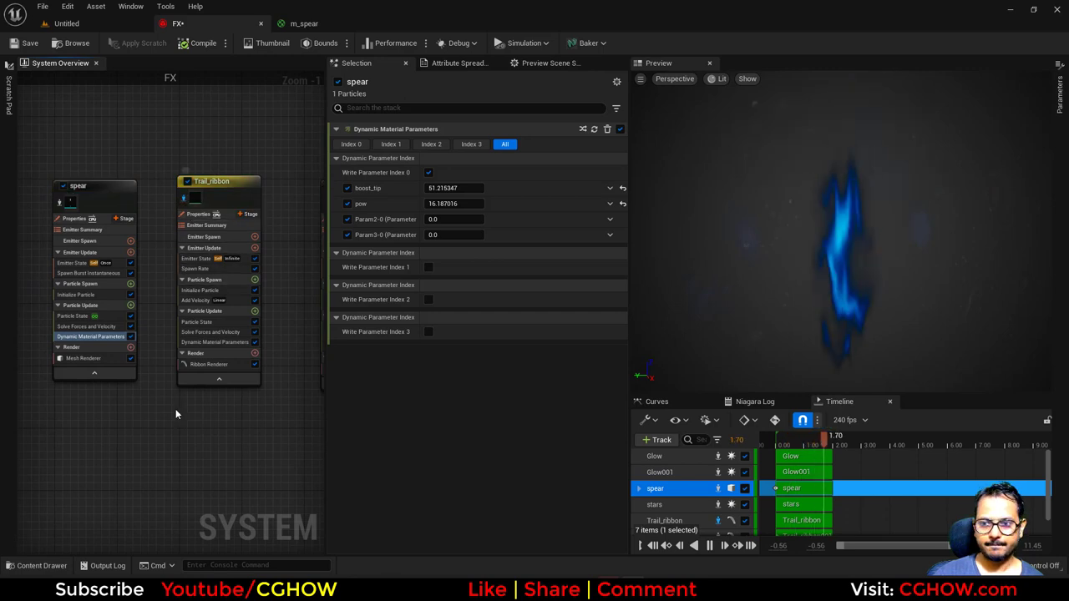
{"action": "scroll", "coordinate": [186, 342], "scroll_direction": "up", "scroll_amount": 2}
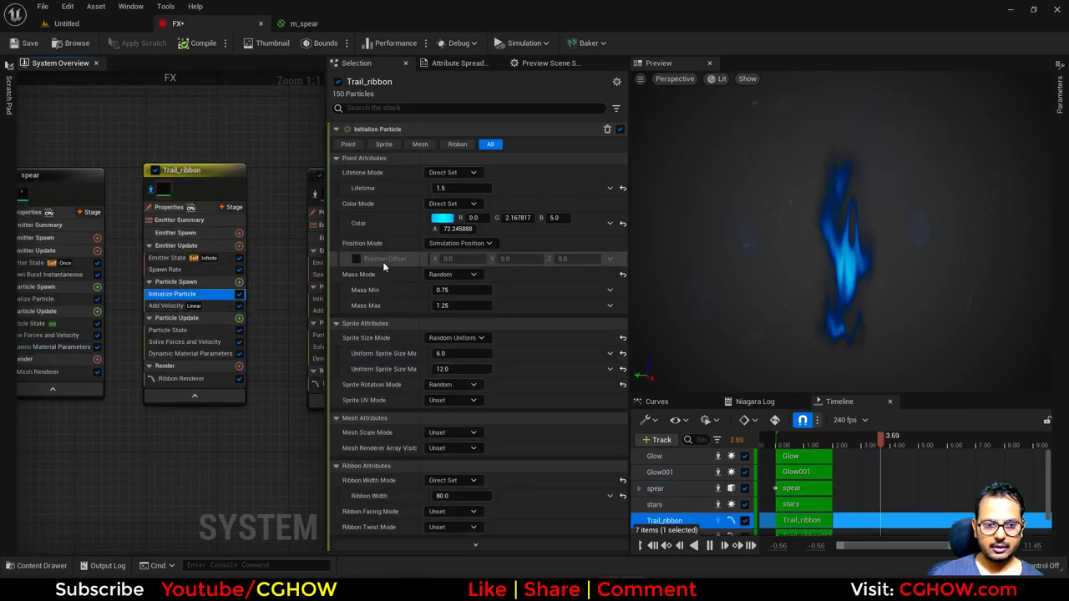
{"action": "left_click", "coordinate": [239, 317]}
{"action": "type", "text": "sca"}
{"action": "left_click", "coordinate": [287, 118]}
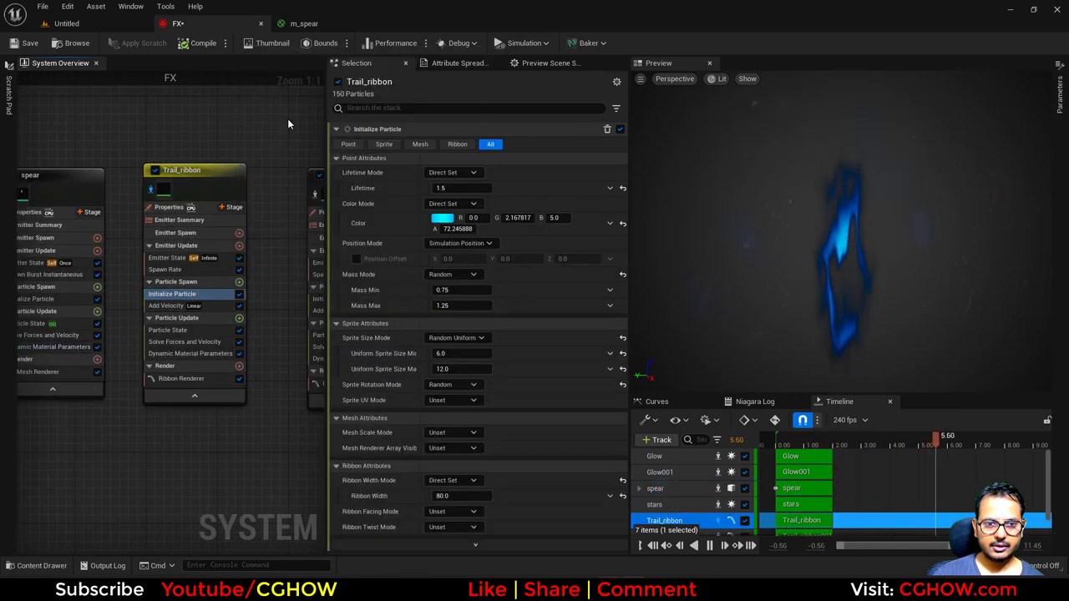
Step: Drive Trail_ribbon's Scale RGB with Vector from Float, using Float from Curve for its value
{"action": "left_click", "coordinate": [609, 161]}
{"action": "type", "text": "flo"}
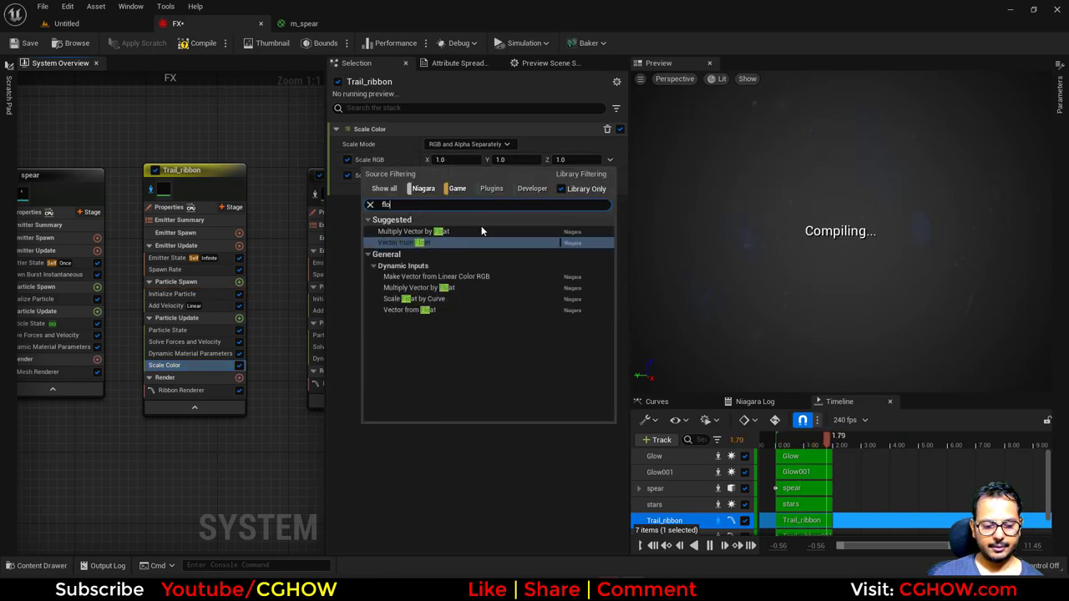
{"action": "left_click", "coordinate": [477, 229]}
{"action": "left_click", "coordinate": [610, 175]}
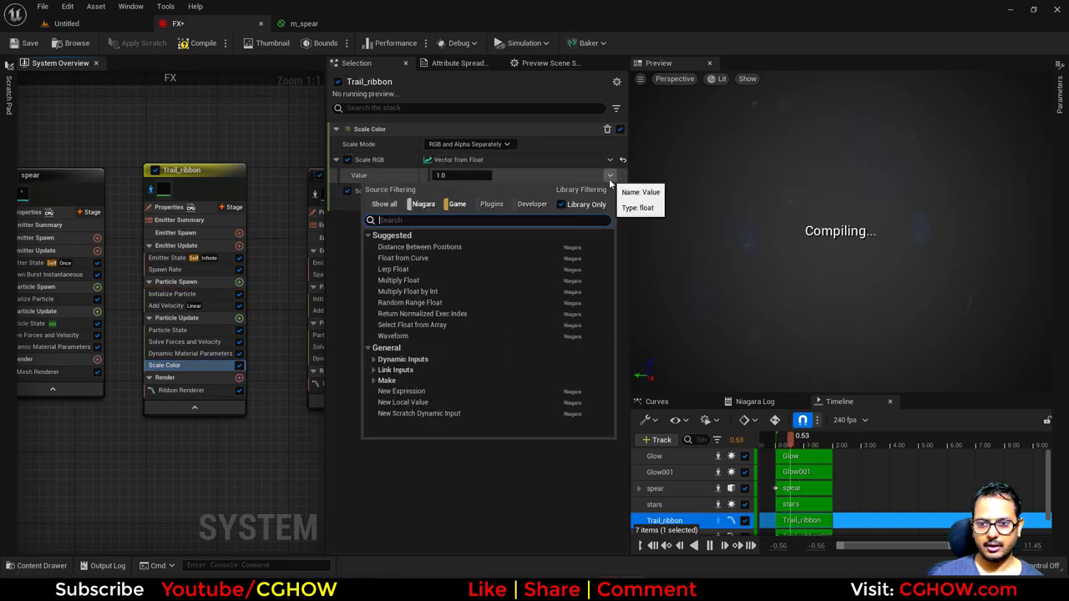
{"action": "left_click", "coordinate": [436, 255]}
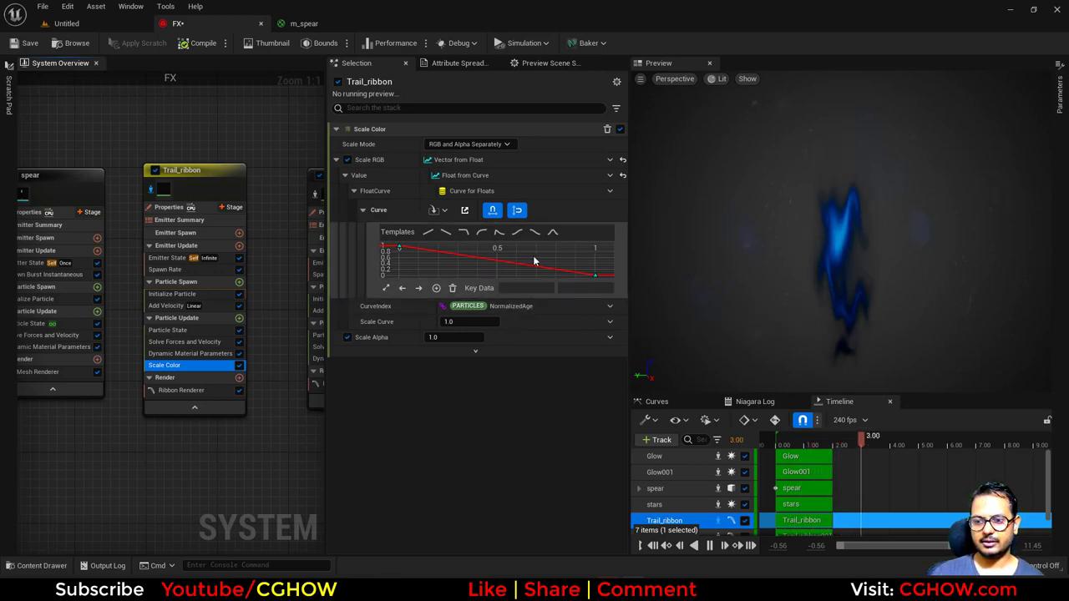
Step: Set the Scale RGB curve's first key to value 10 at time 0 and its second key to value 1 at time 0.3
{"action": "left_click_drag", "start_coordinate": [609, 294], "coordinate": [609, 294]}
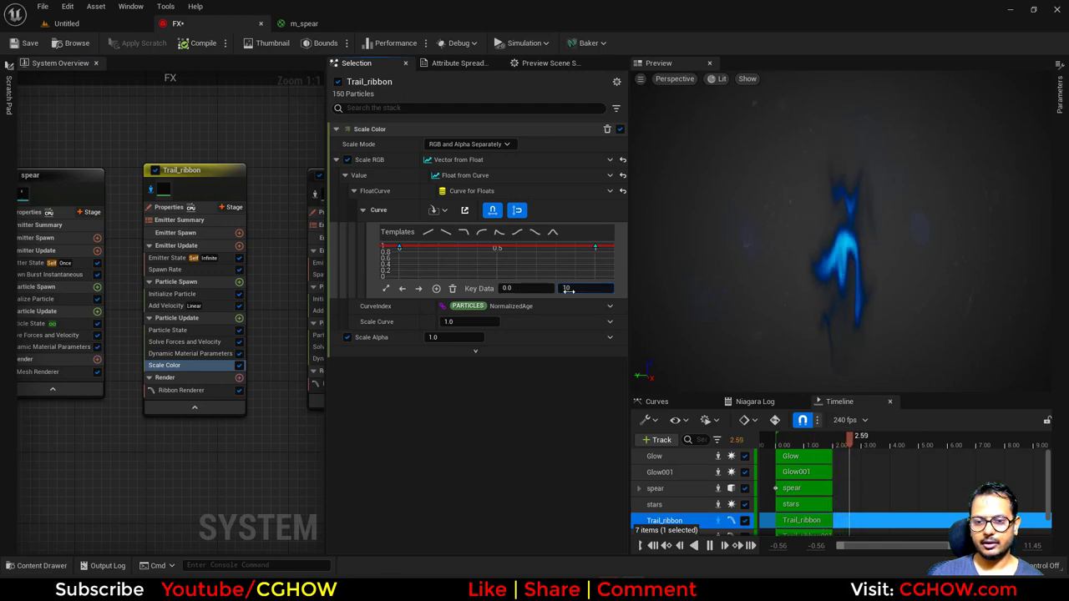
{"action": "left_click", "coordinate": [595, 247]}
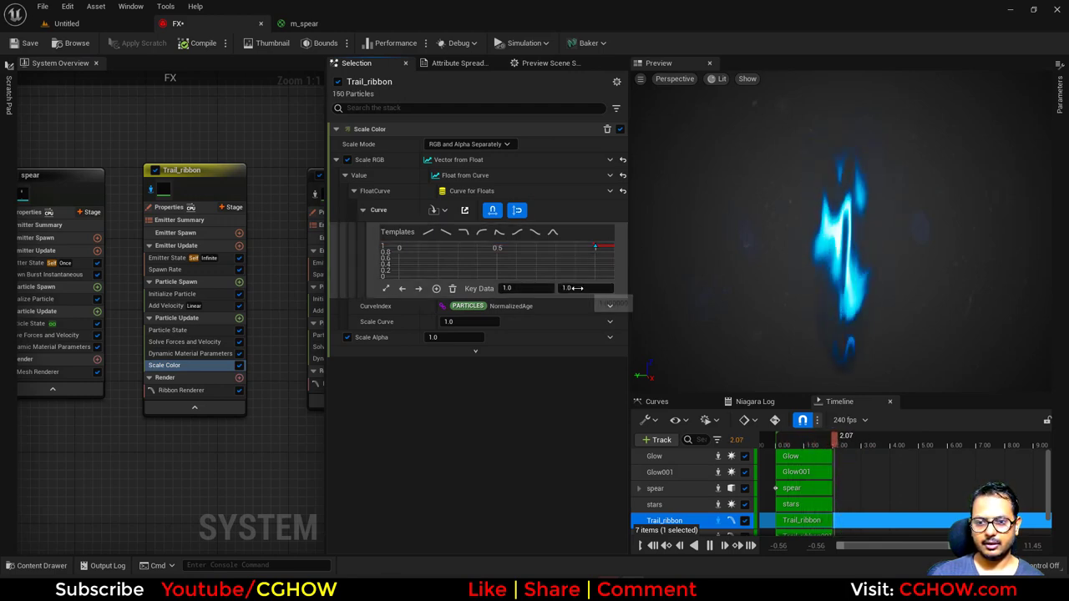
{"action": "left_click_drag", "start_coordinate": [576, 288], "coordinate": [541, 291]}
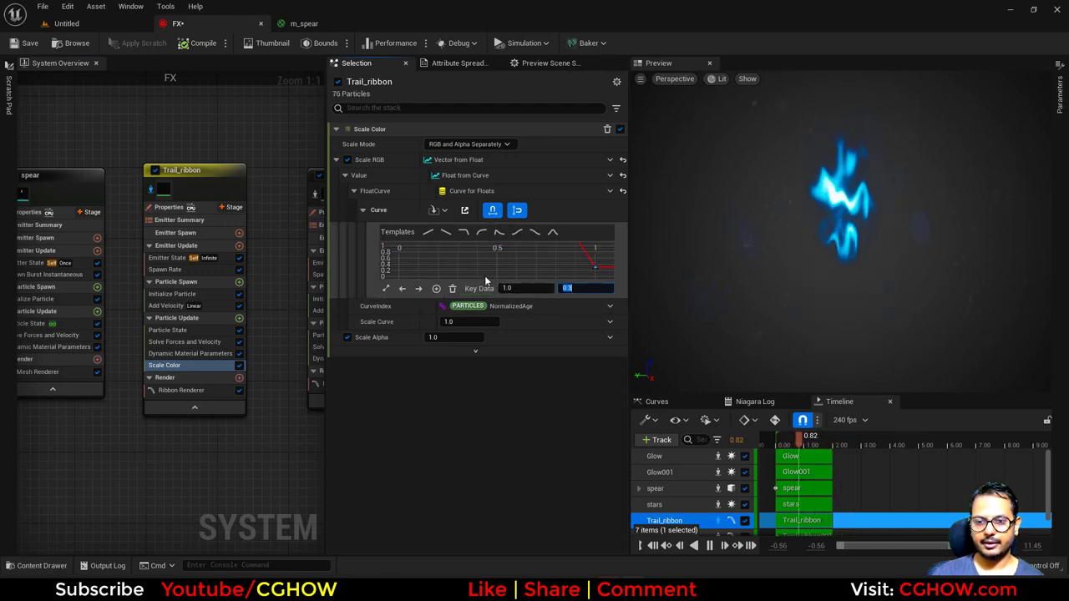
{"action": "left_click", "coordinate": [528, 289]}
{"action": "type", "text": "0.3"}
{"action": "left_click", "coordinate": [579, 289]}
{"action": "type", "text": "1"}
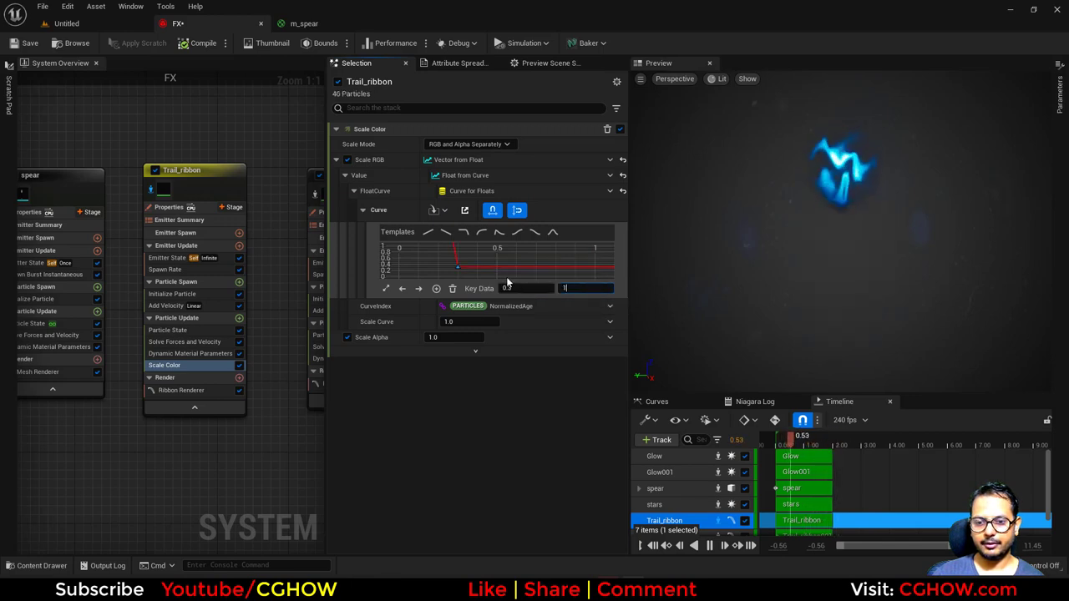
{"action": "left_click", "coordinate": [386, 288]}
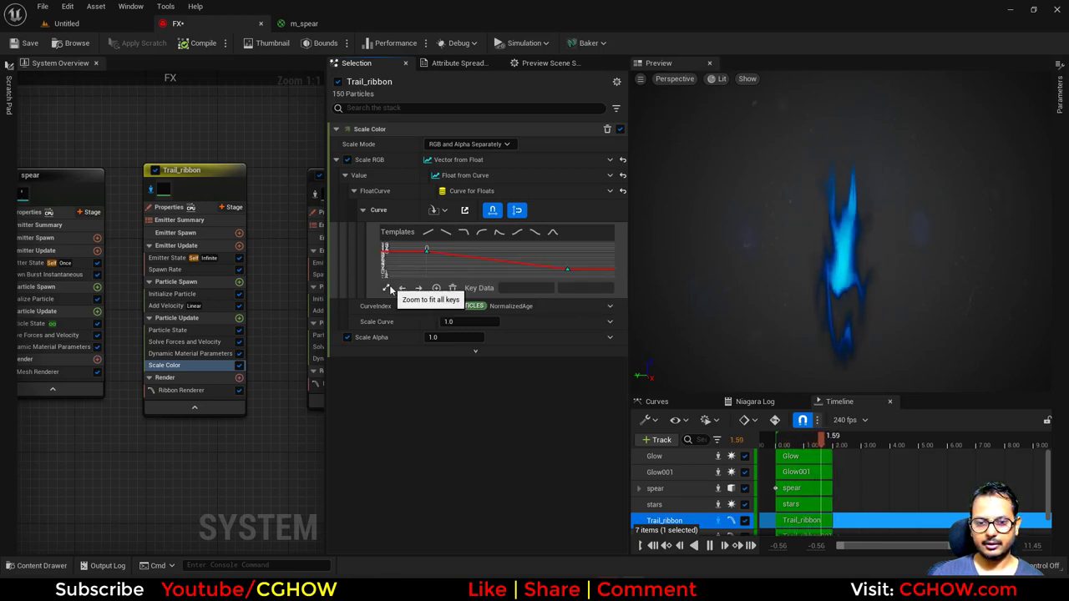
Step: Raise the Scale RGB curve's first key to about 39.12, stop isolating Trail_ribbon, and inspect the full effect
{"action": "left_click", "coordinate": [425, 249]}
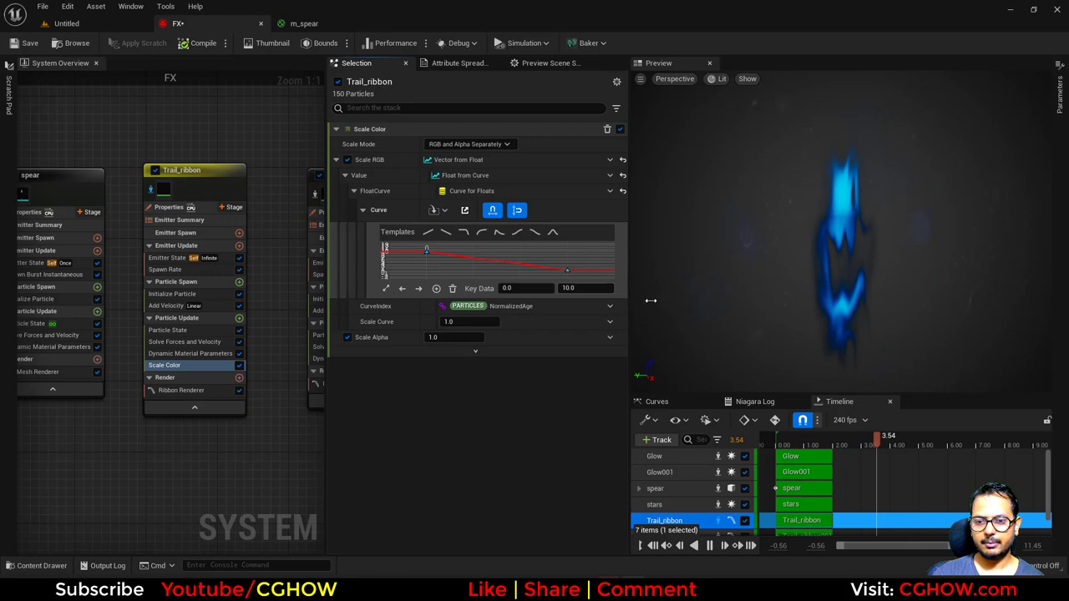
{"action": "left_click_drag", "start_coordinate": [383, 402], "coordinate": [337, 517]}
{"action": "left_click", "coordinate": [579, 289]}
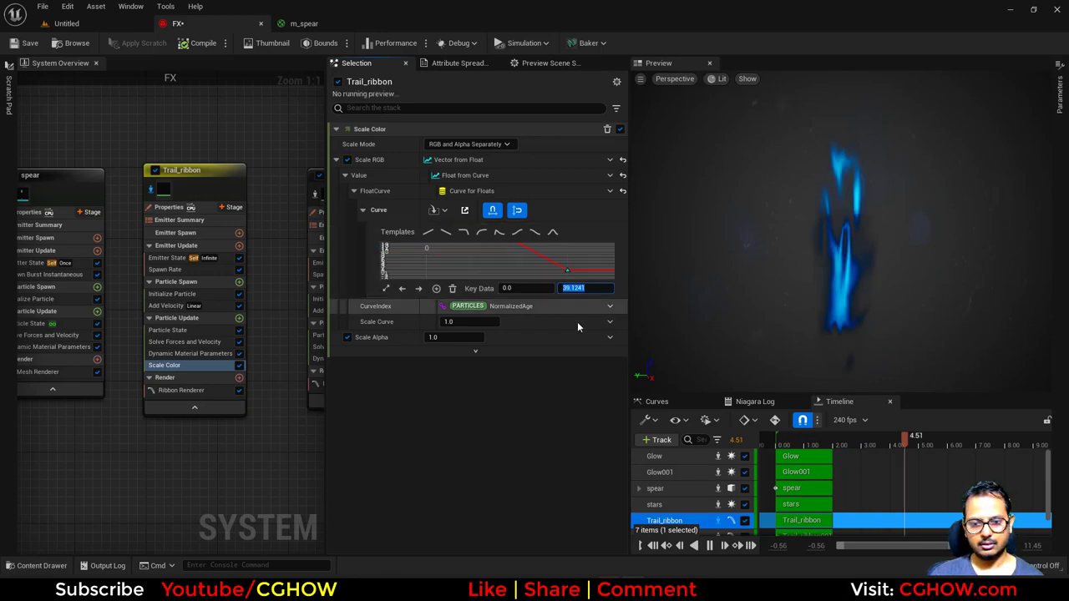
{"action": "left_click", "coordinate": [150, 191]}
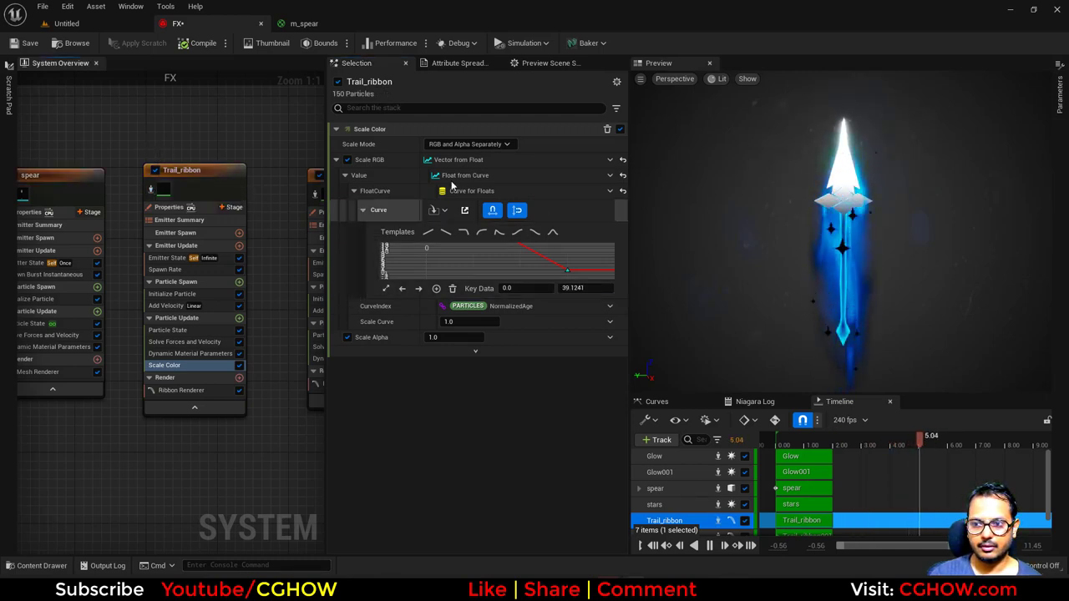
{"action": "left_click_drag", "start_coordinate": [754, 188], "coordinate": [960, 196]}
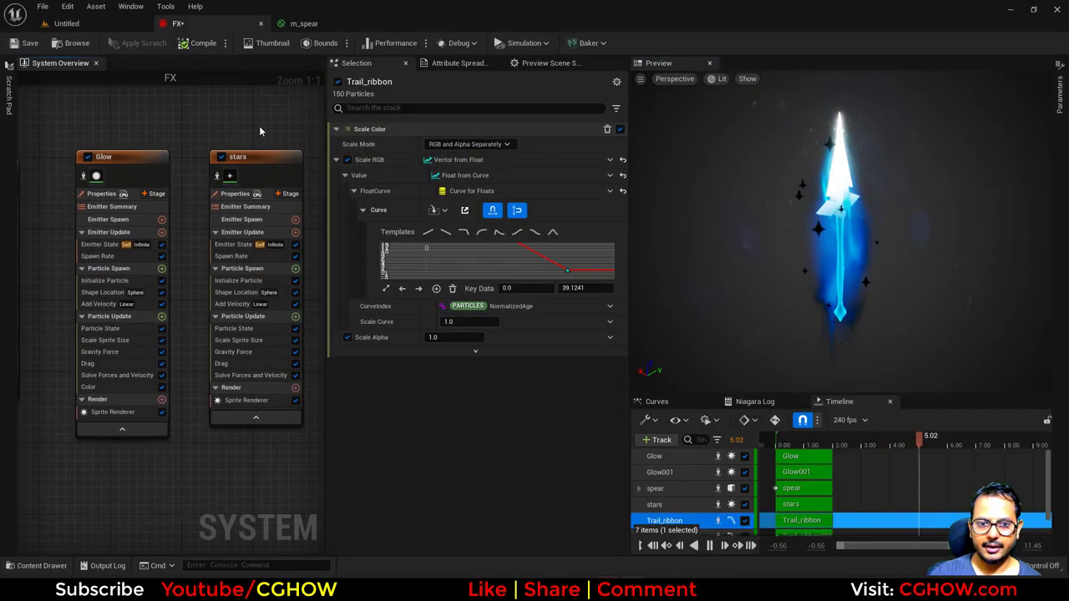
Step: Duplicate the stars emitter, place the copy beside Glow001, and isolate it in the preview
{"action": "right_click_drag", "start_coordinate": [260, 131], "coordinate": [32, 120]}
{"action": "left_click", "coordinate": [53, 147]}
{"action": "right_click_drag", "start_coordinate": [265, 126], "coordinate": [179, 126]}
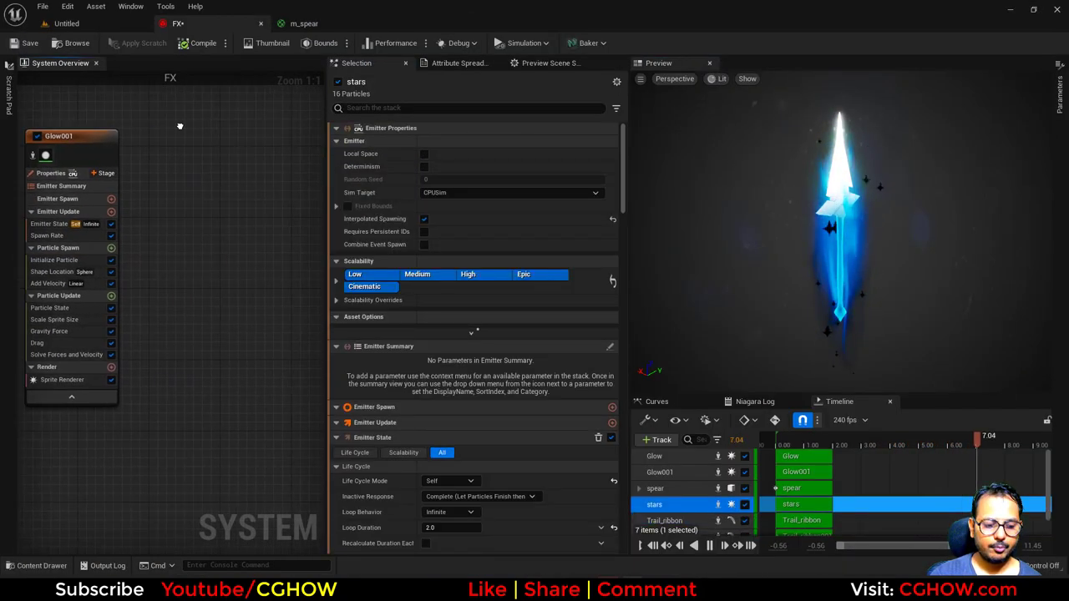
{"action": "left_click", "coordinate": [182, 127]}
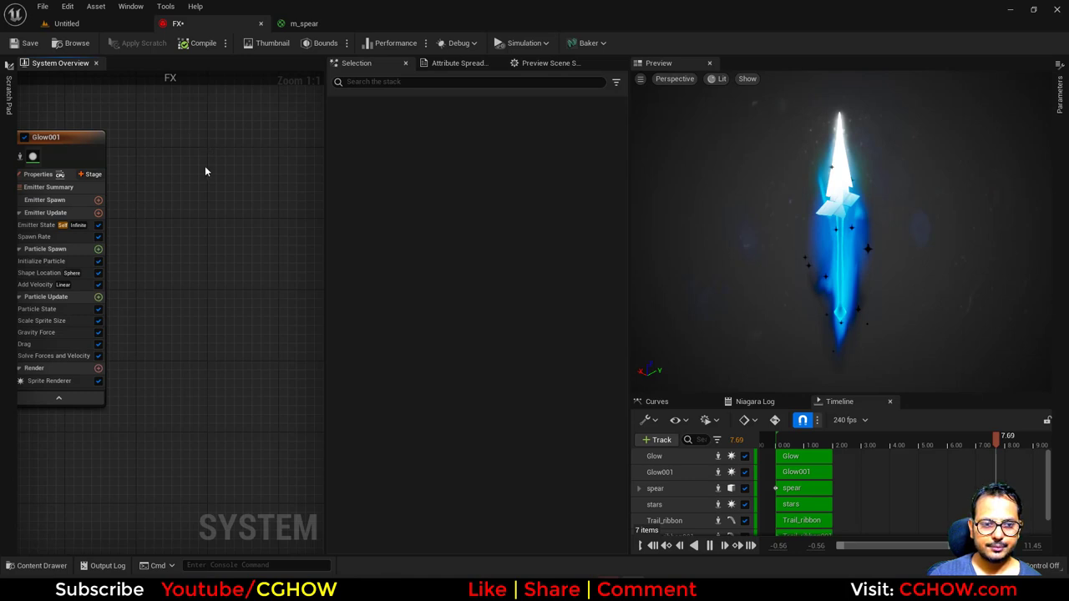
{"action": "key", "text": "ctrl+v"}
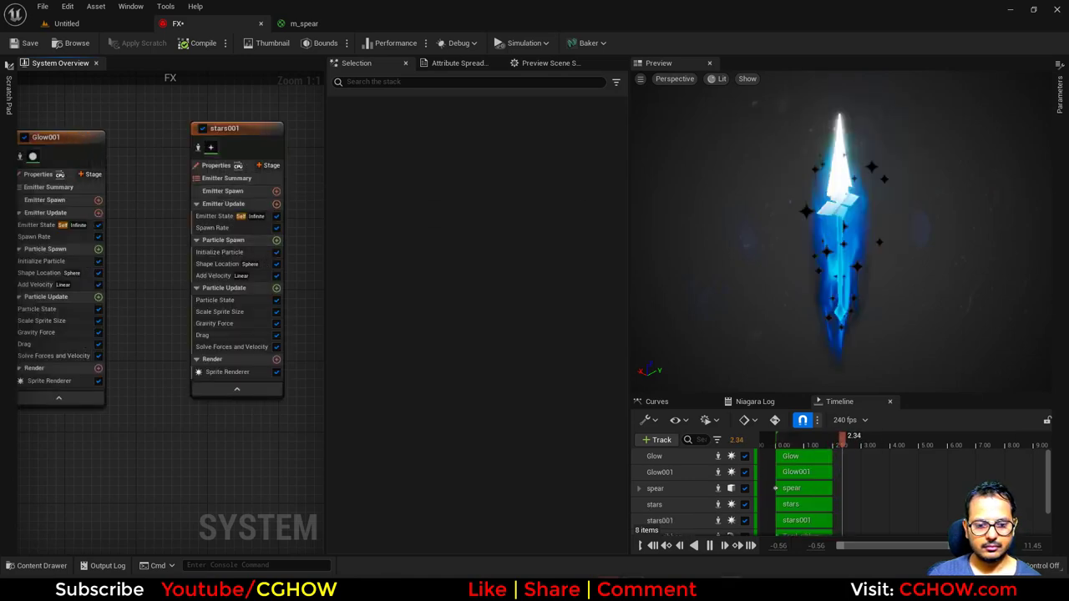
{"action": "left_click", "coordinate": [197, 149]}
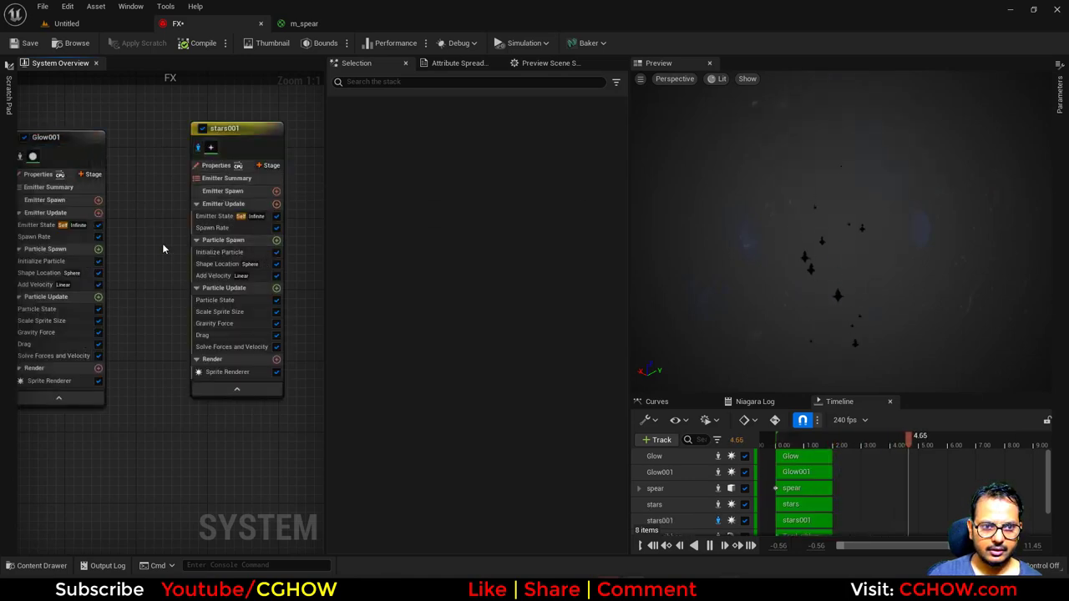
Step: Set stars001's initial particle color to light blue with R 0.0, G 0.349875 and B 1.0
{"action": "left_click", "coordinate": [218, 254]}
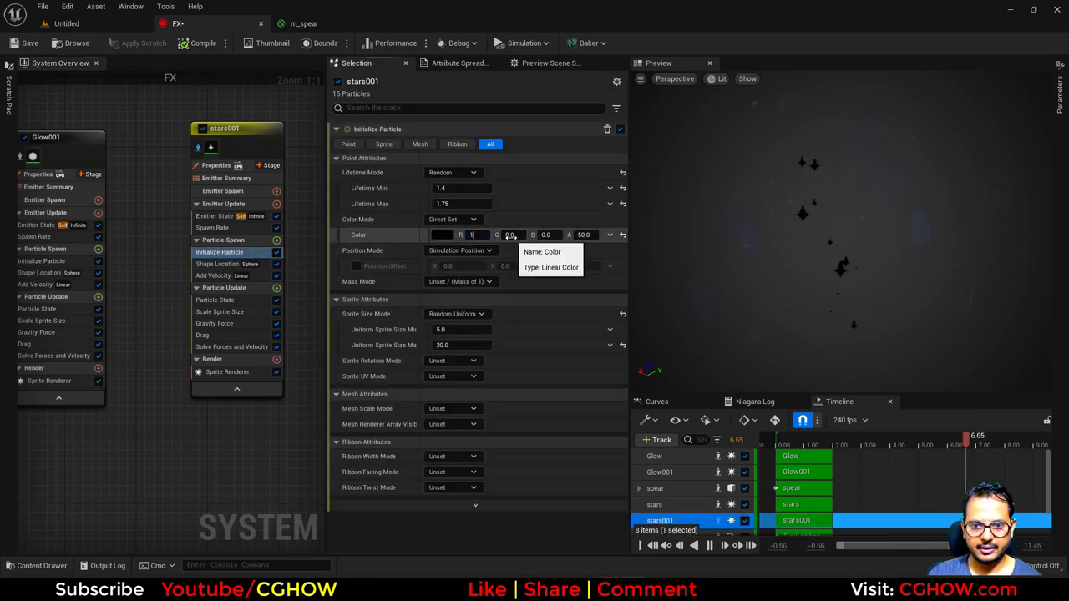
{"action": "left_click", "coordinate": [442, 235]}
{"action": "left_click", "coordinate": [472, 301]}
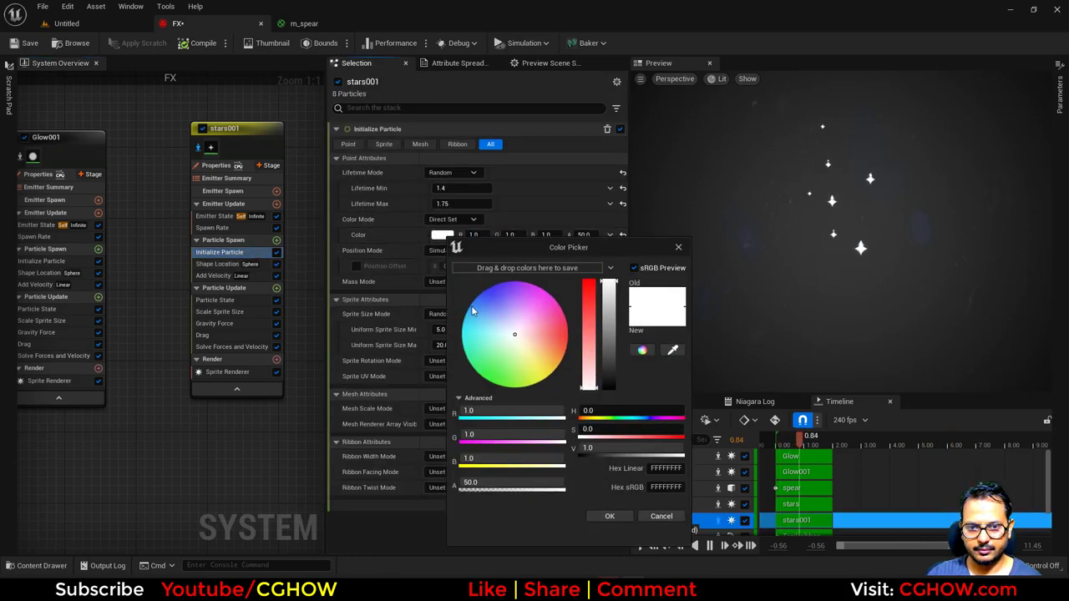
{"action": "left_click", "coordinate": [610, 516]}
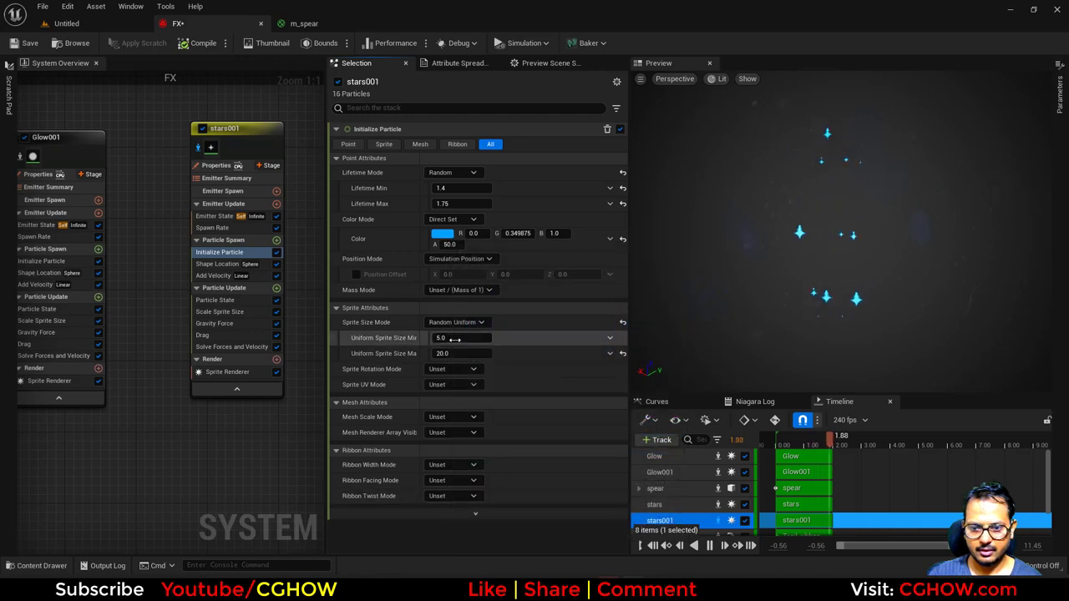
Step: Set stars001's uniform sprite size range to a minimum of 1.0 and a maximum of 5.0
{"action": "left_click", "coordinate": [459, 354]}
{"action": "type", "text": "2"}
{"action": "key", "text": "Return"}
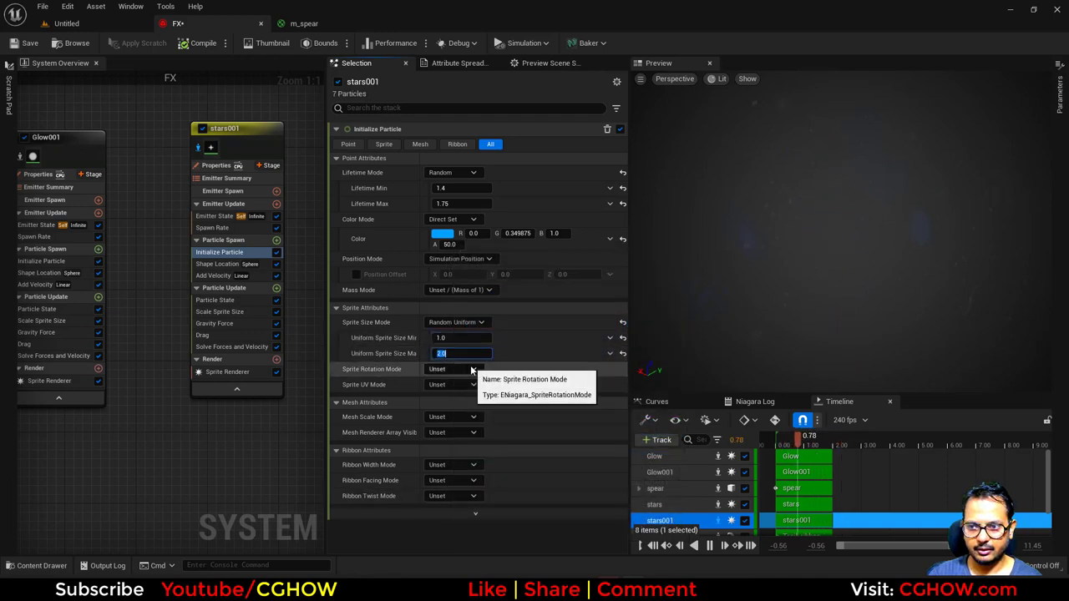
{"action": "left_click", "coordinate": [468, 353]}
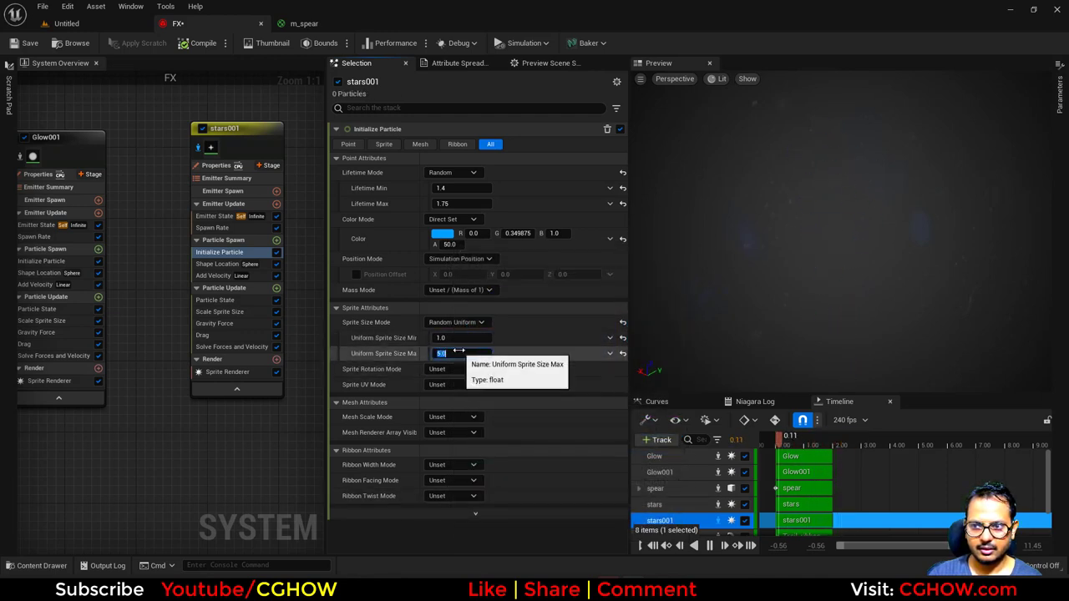
{"action": "type", "text": "5"}
{"action": "key", "text": "Return"}
Step: Set stars001's spawn rate to 50 and stop isolating the emitter
{"action": "left_click", "coordinate": [212, 227]}
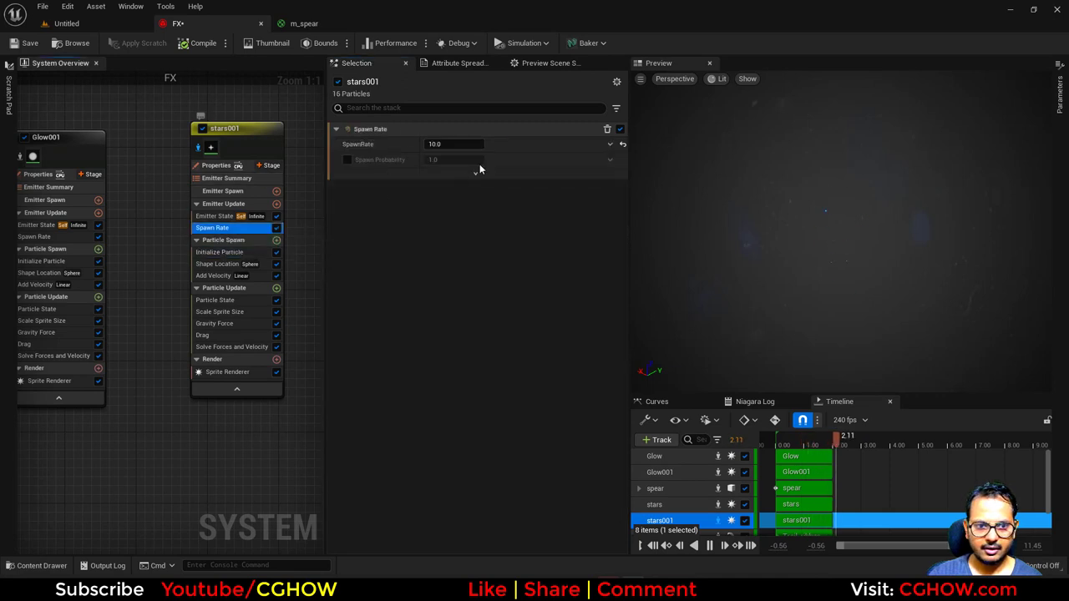
{"action": "key", "text": "Return"}
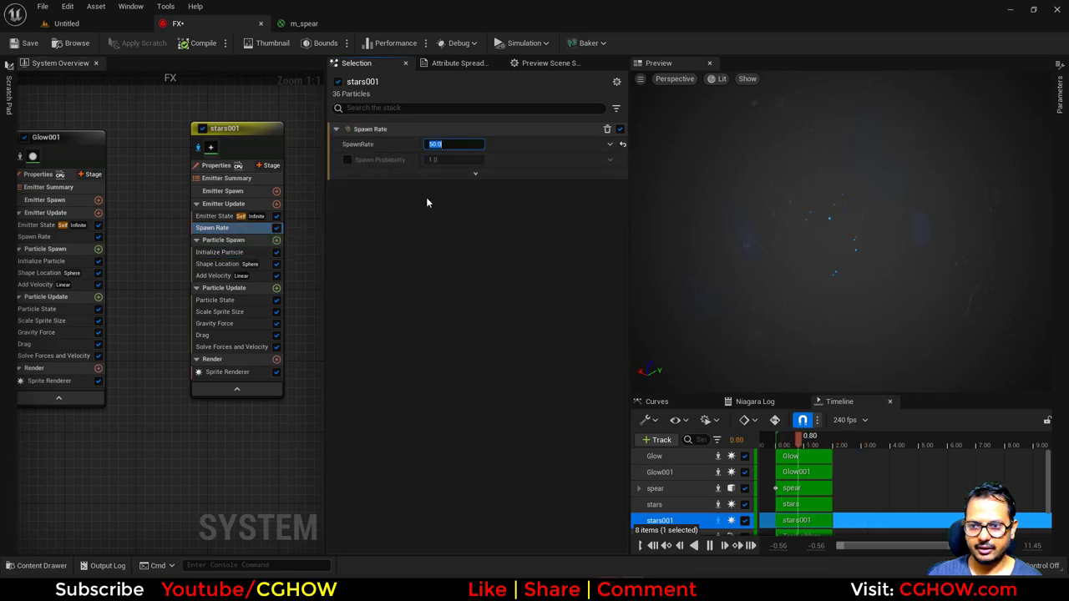
{"action": "left_click", "coordinate": [199, 148]}
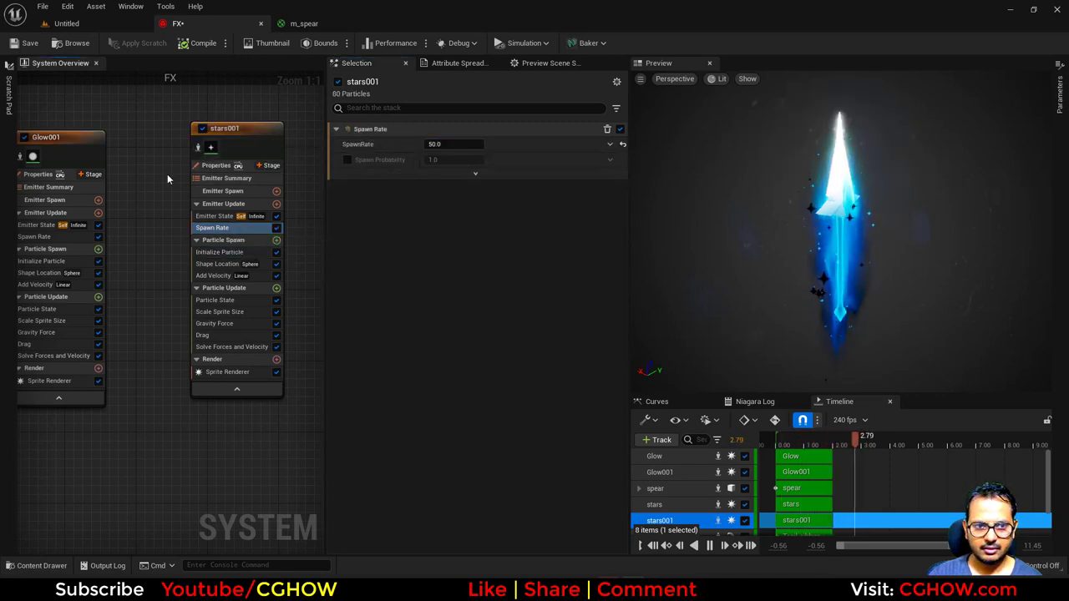
Step: Add a Curl Noise Force module to stars001's Particle Update stage and set its noise strength to 100
{"action": "left_click", "coordinate": [277, 288]}
{"action": "type", "text": "curl"}
{"action": "left_click", "coordinate": [117, 366]}
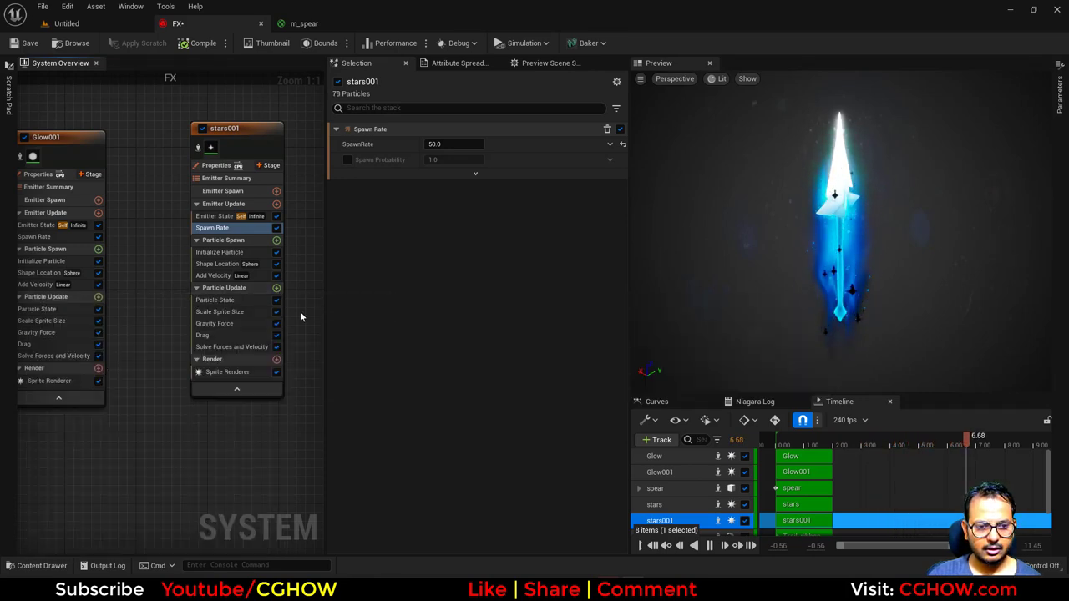
{"action": "type", "text": "500"}
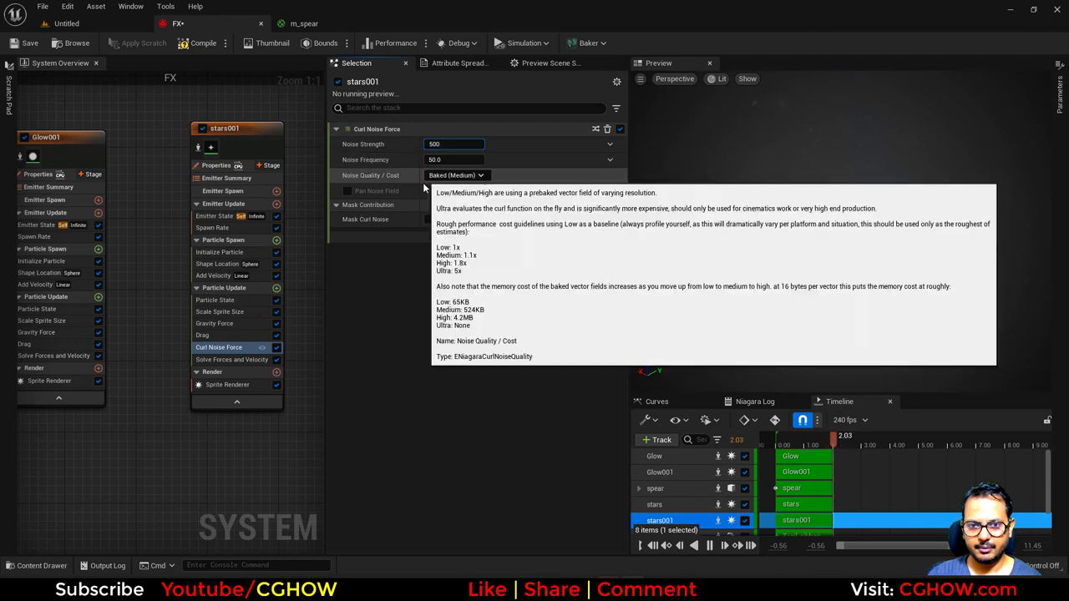
{"action": "key", "text": "Return"}
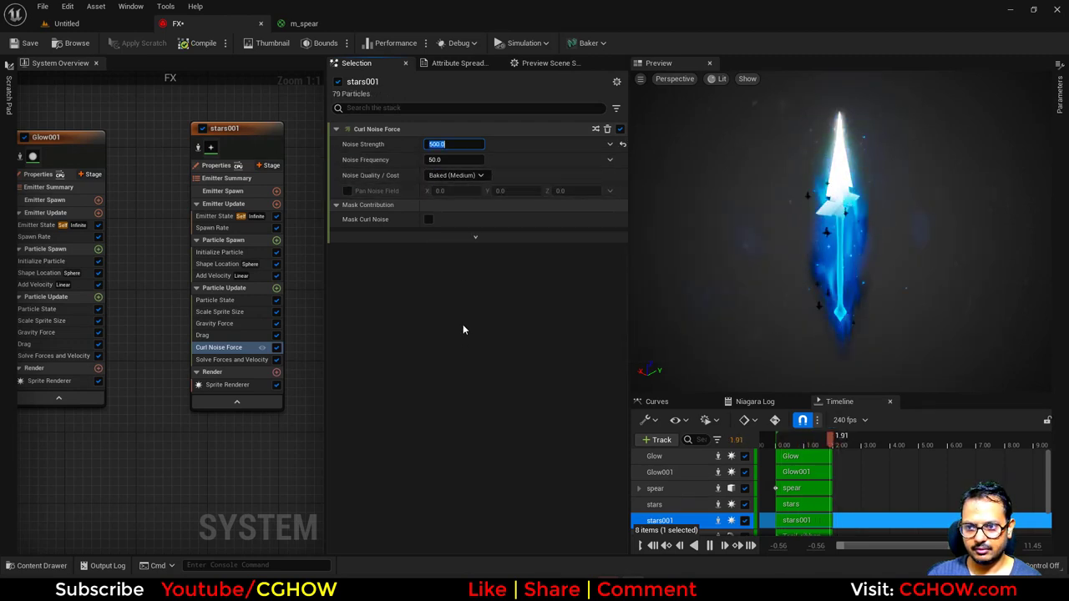
{"action": "type", "text": "100"}
{"action": "key", "text": "Return"}
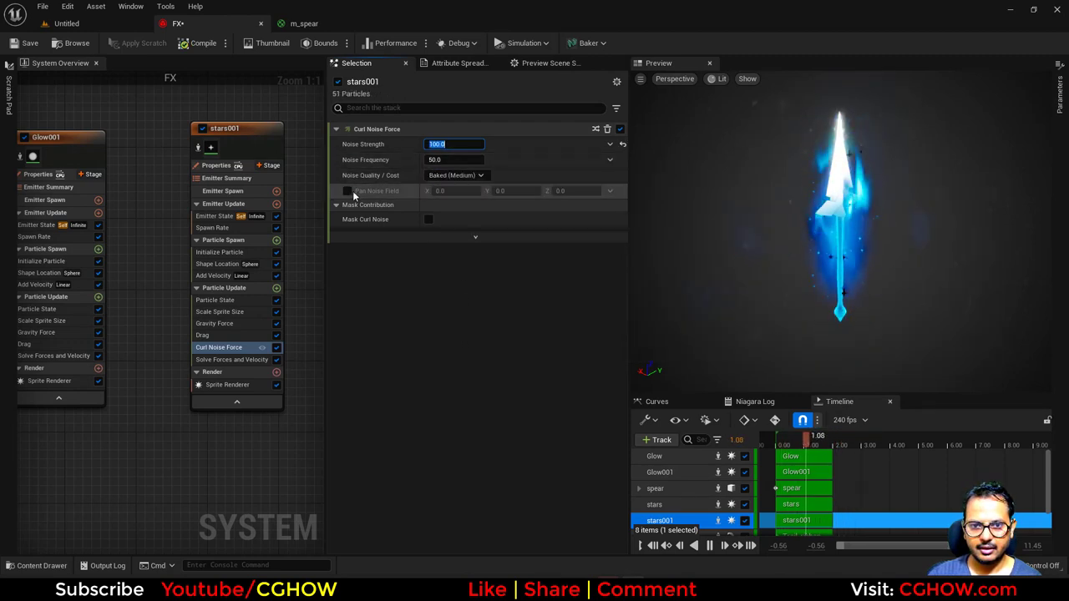
Step: Enable Pan Noise Field on the Curl Noise Force with X 0.2, Y 0.5 and Z 1.0
{"action": "left_click", "coordinate": [347, 190]}
{"action": "left_click", "coordinate": [587, 191]}
{"action": "type", "text": "1"}
{"action": "left_click", "coordinate": [517, 192]}
{"action": "type", "text": ".5"}
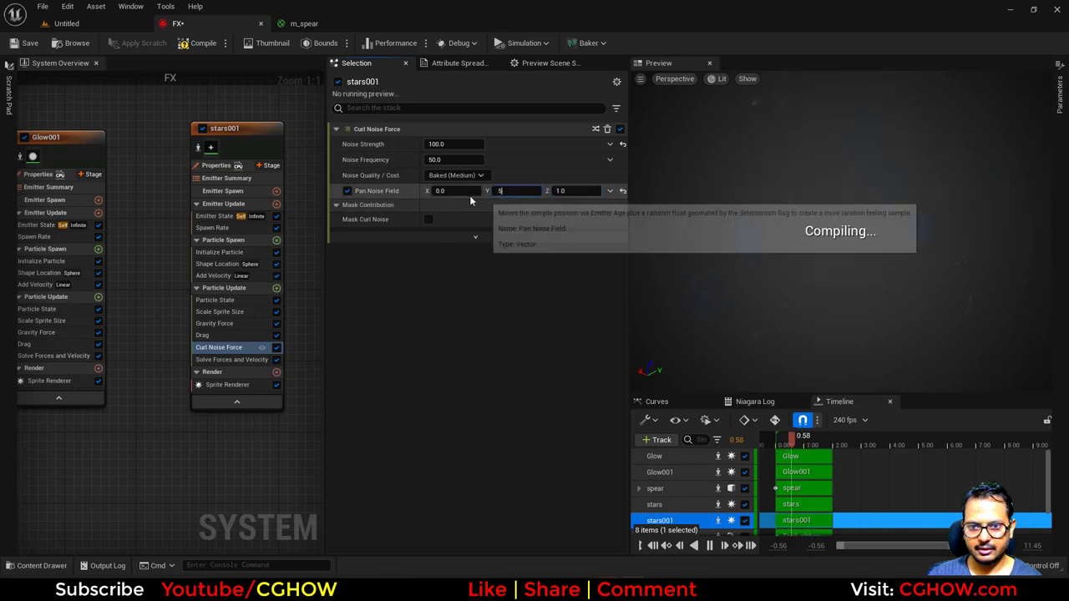
{"action": "left_click", "coordinate": [465, 193]}
{"action": "type", "text": ".2"}
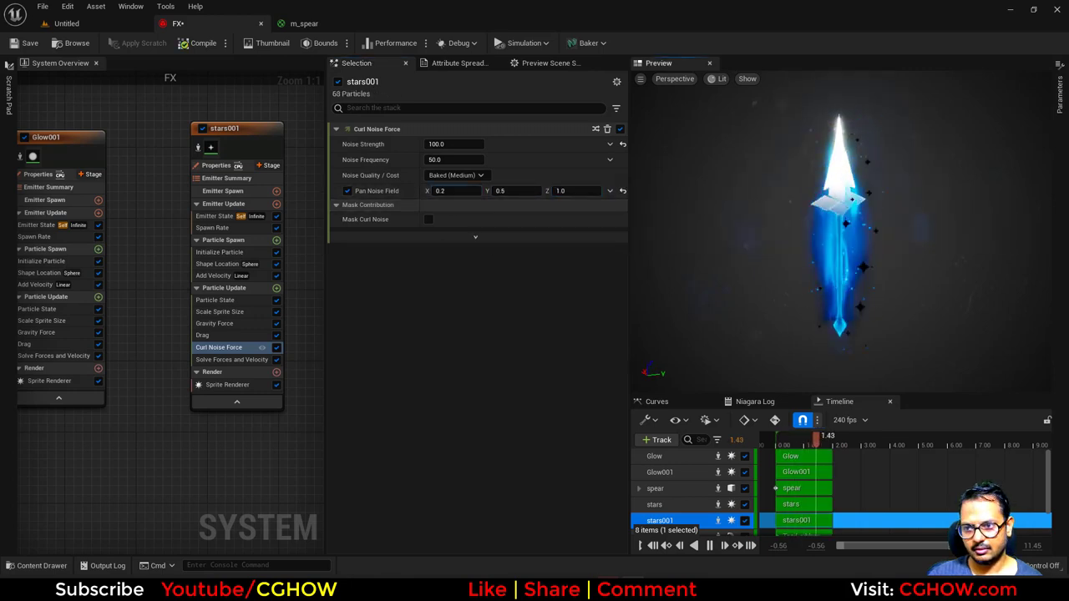
Step: Switch stars001's color mode to Random Hue/Saturation/Value, enabling a saturation range up to 5 and a value range up to 100
{"action": "left_click", "coordinate": [233, 252]}
{"action": "left_click", "coordinate": [451, 219]}
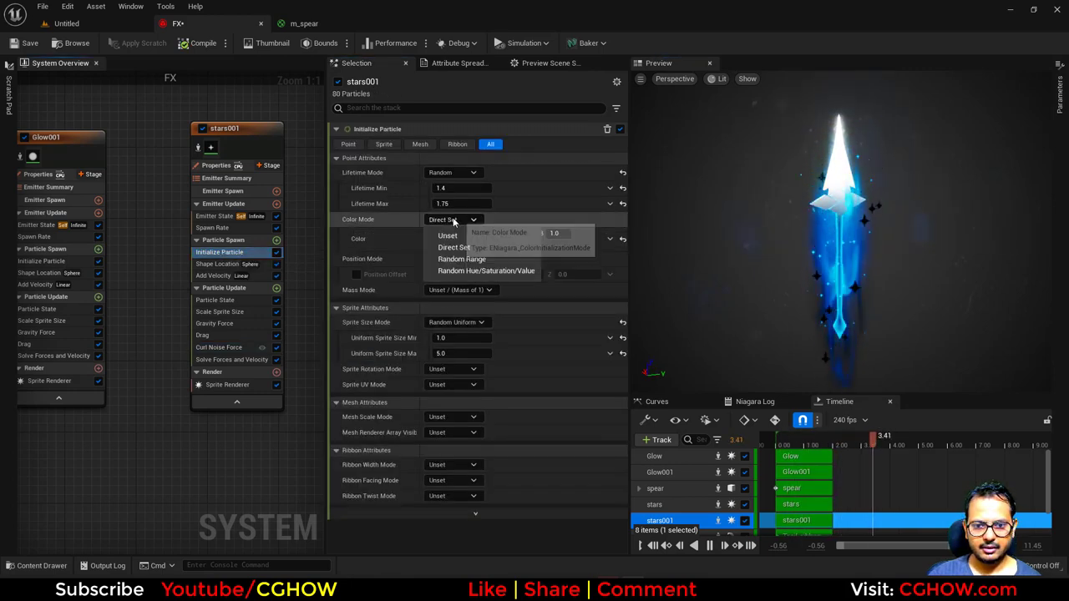
{"action": "left_click", "coordinate": [486, 272]}
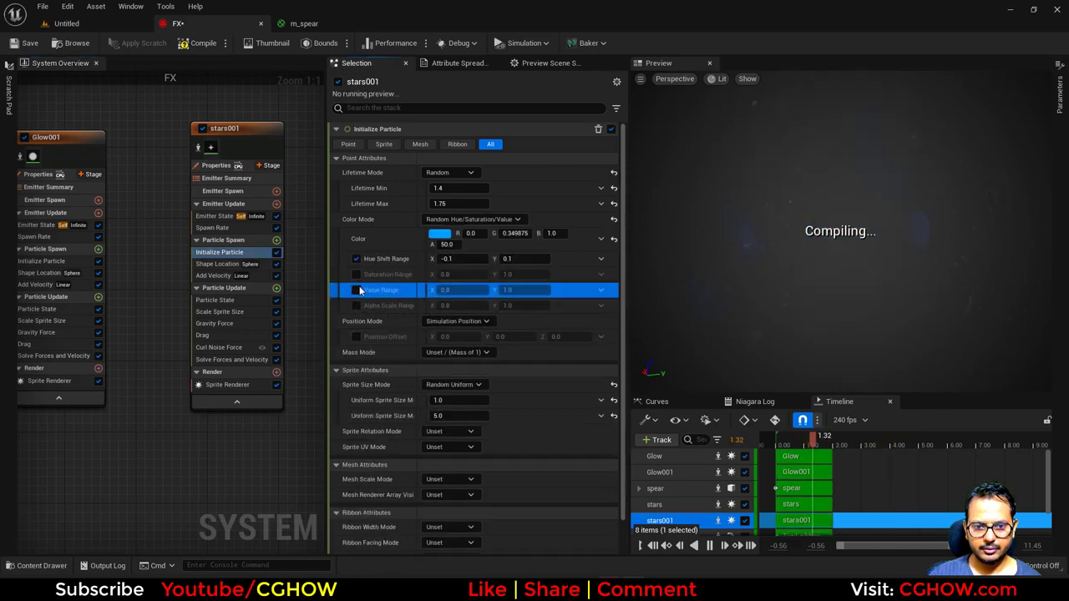
{"action": "left_click", "coordinate": [357, 290]}
{"action": "left_click", "coordinate": [356, 274]}
{"action": "left_click", "coordinate": [522, 275]}
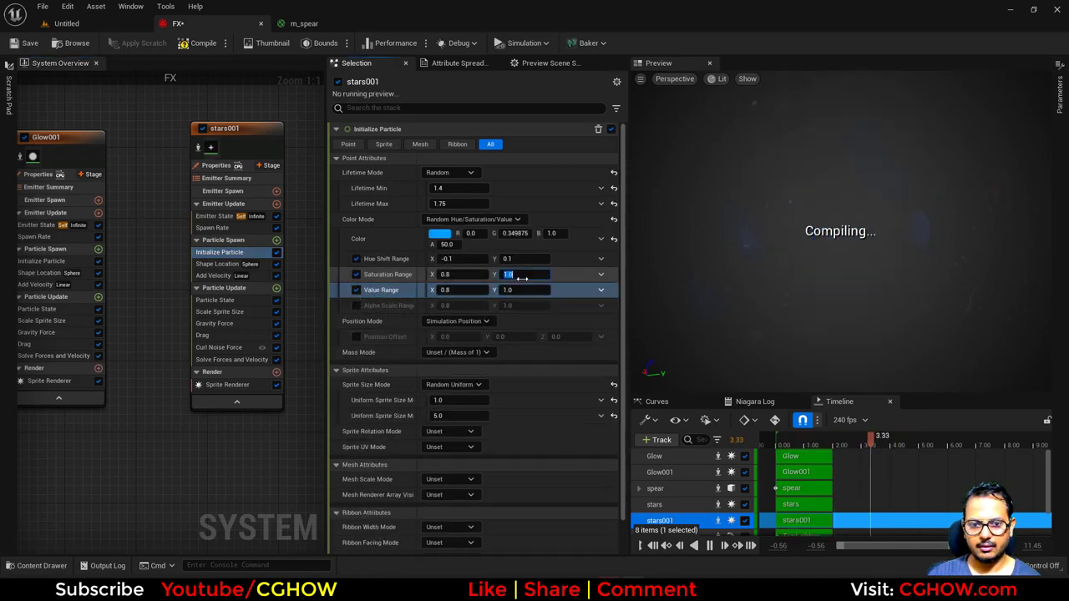
{"action": "type", "text": "5"}
{"action": "left_click", "coordinate": [520, 289]}
{"action": "type", "text": "100"}
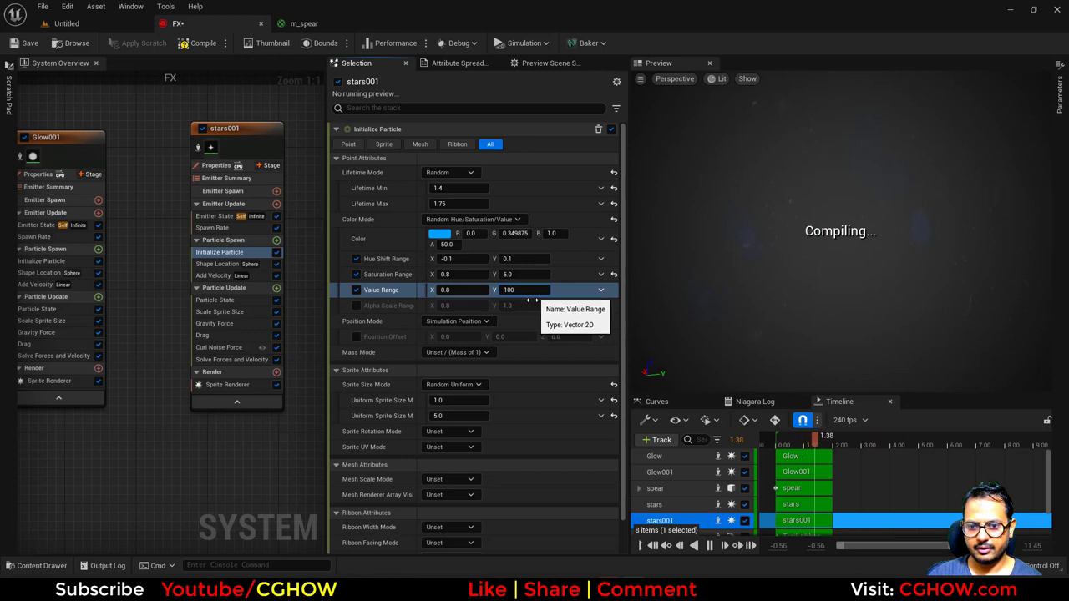
{"action": "key", "text": "Return"}
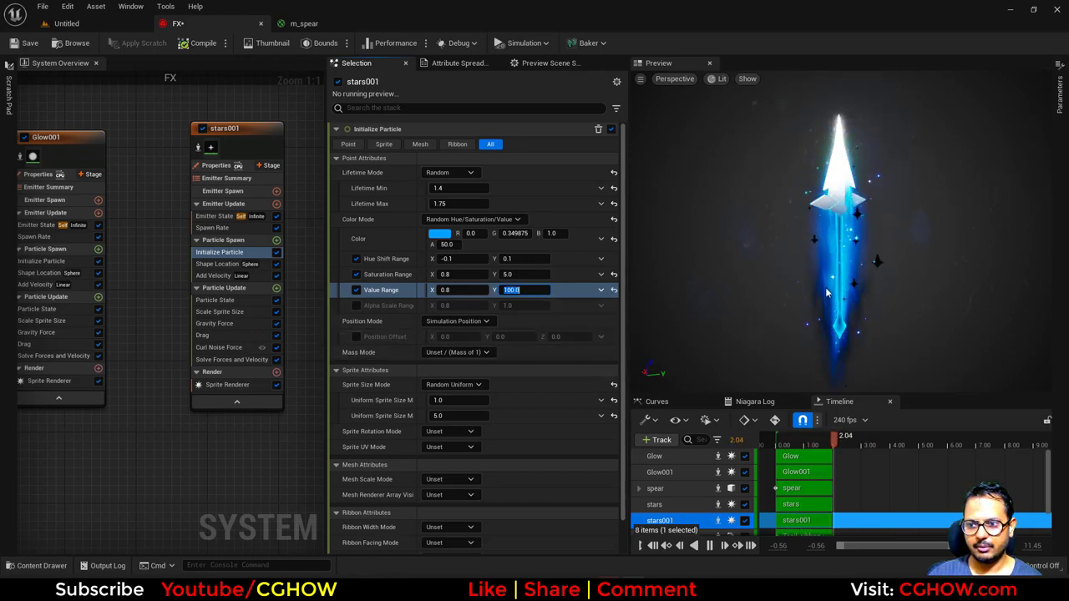
Step: Isolate stars001 and add a Scale Color module to its Particle Update stage
{"action": "left_click", "coordinate": [198, 147]}
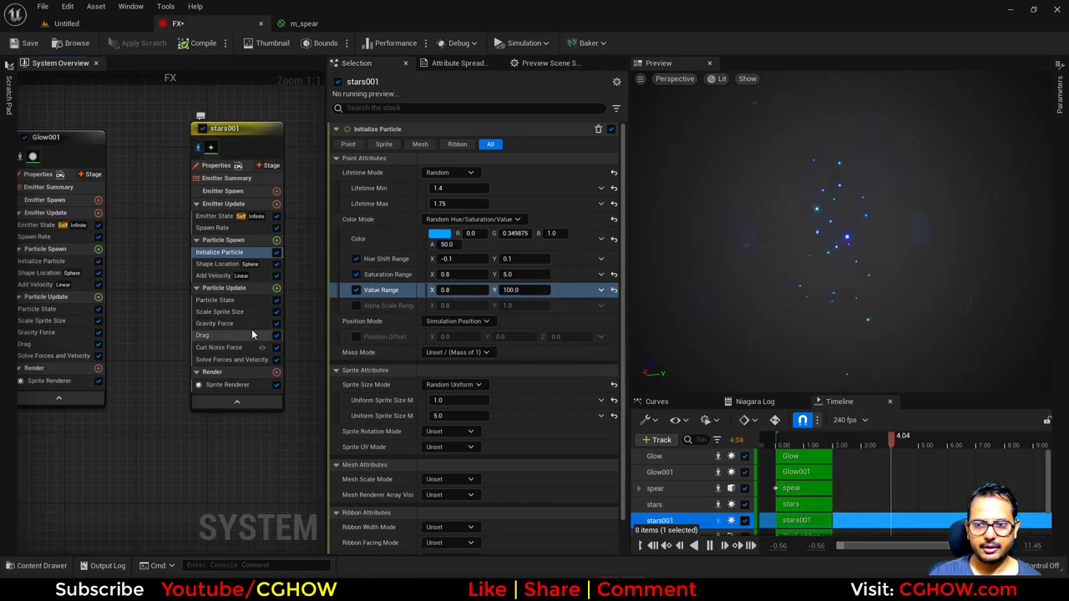
{"action": "left_click", "coordinate": [278, 288]}
{"action": "type", "text": "scal"}
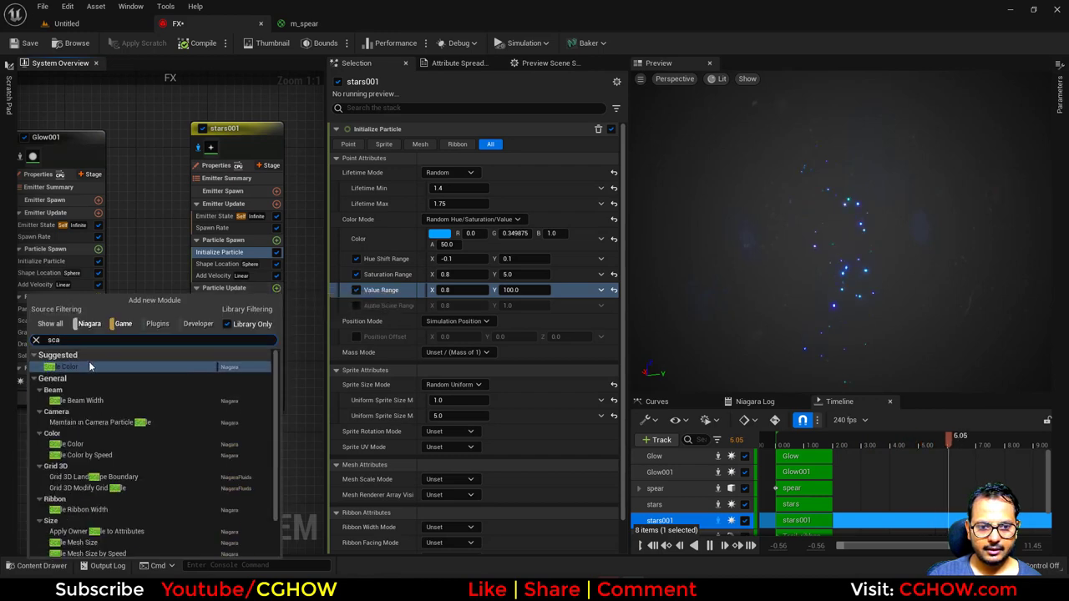
{"action": "left_click", "coordinate": [91, 367]}
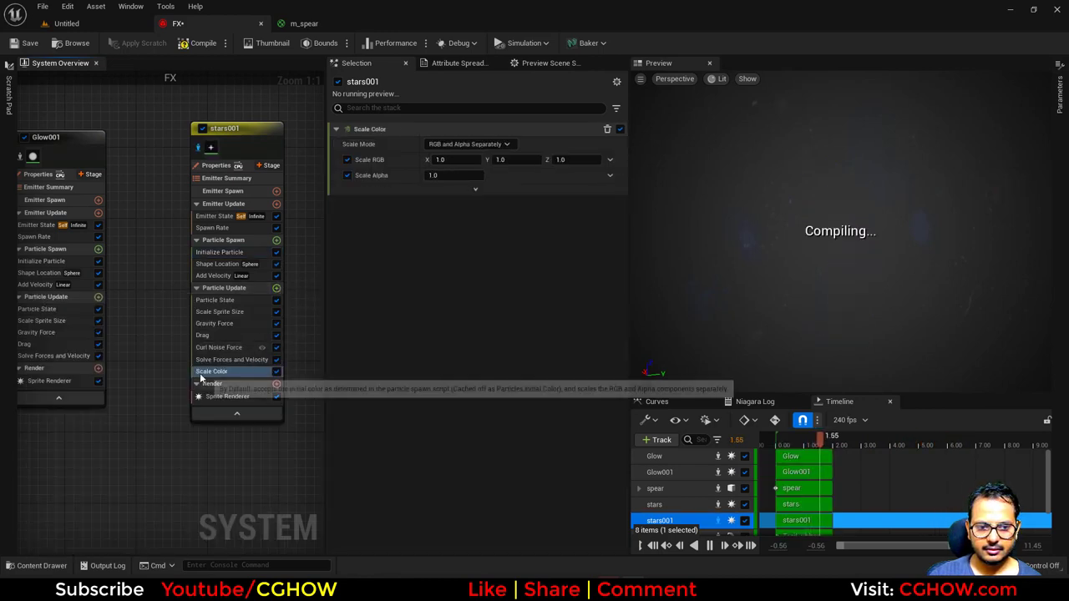
{"action": "left_click", "coordinate": [213, 372]}
Step: Try driving stars001's Scale RGB with Multiply Vector by Float and search for a sine input for its vector
{"action": "left_click", "coordinate": [610, 160]}
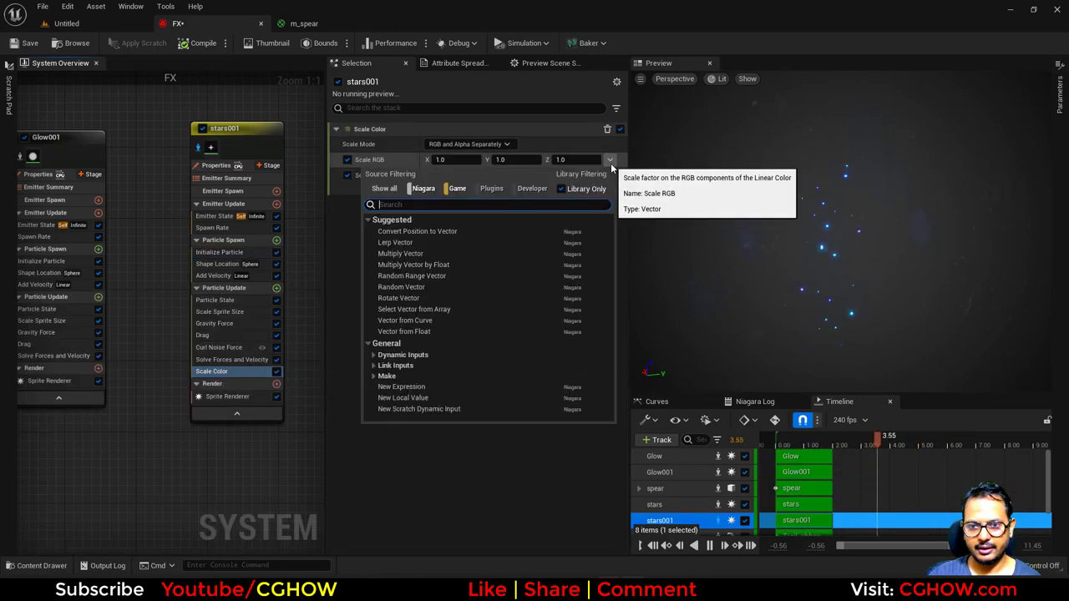
{"action": "type", "text": "f"}
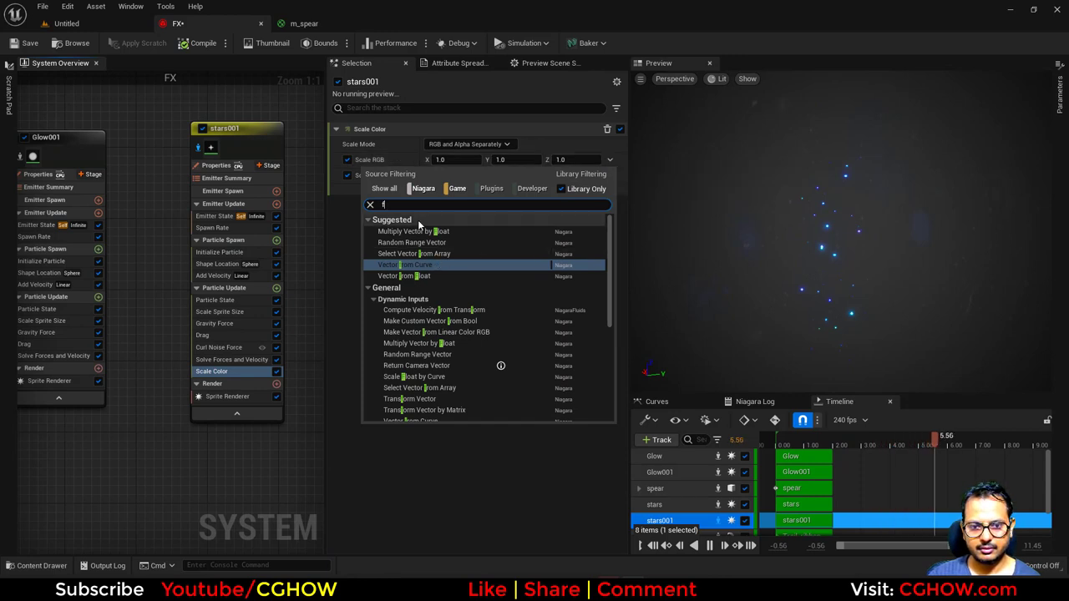
{"action": "type", "text": "lo"}
{"action": "left_click", "coordinate": [427, 233]}
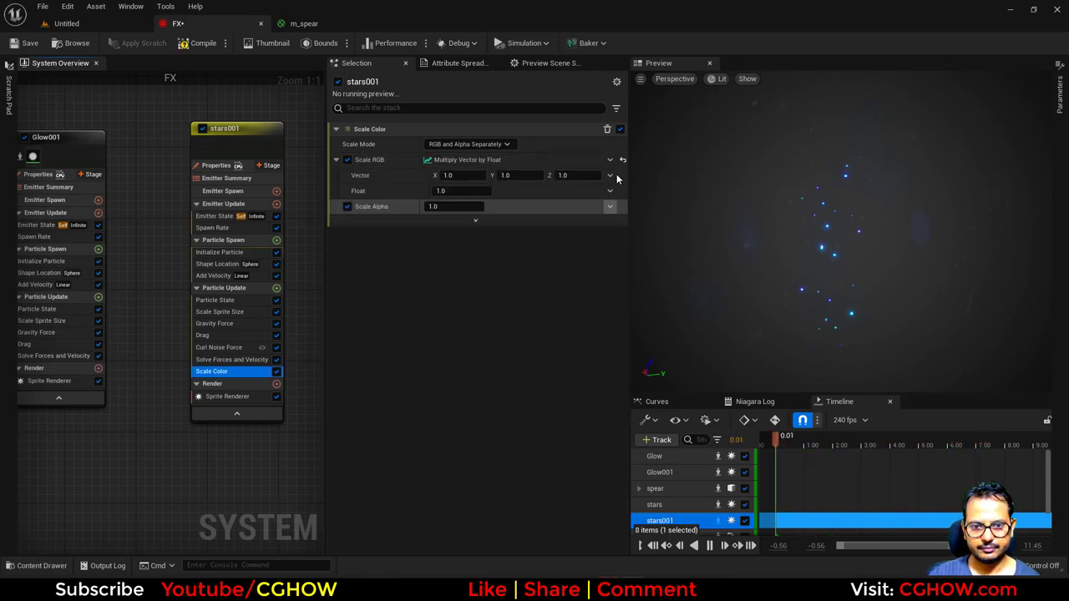
{"action": "left_click", "coordinate": [609, 175]}
{"action": "type", "text": "sin"}
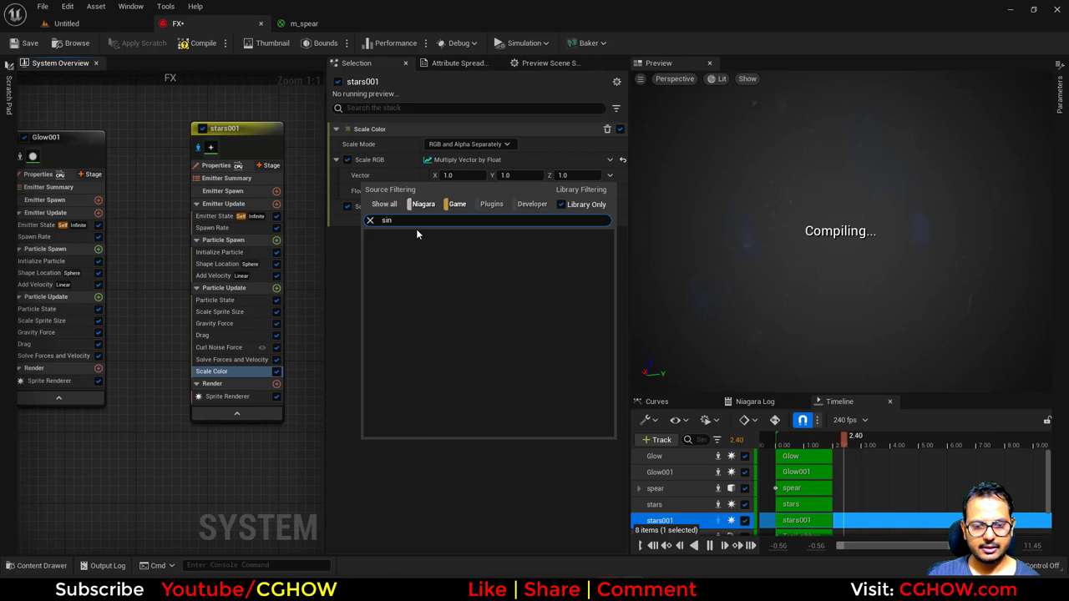
{"action": "key", "text": "Escape"}
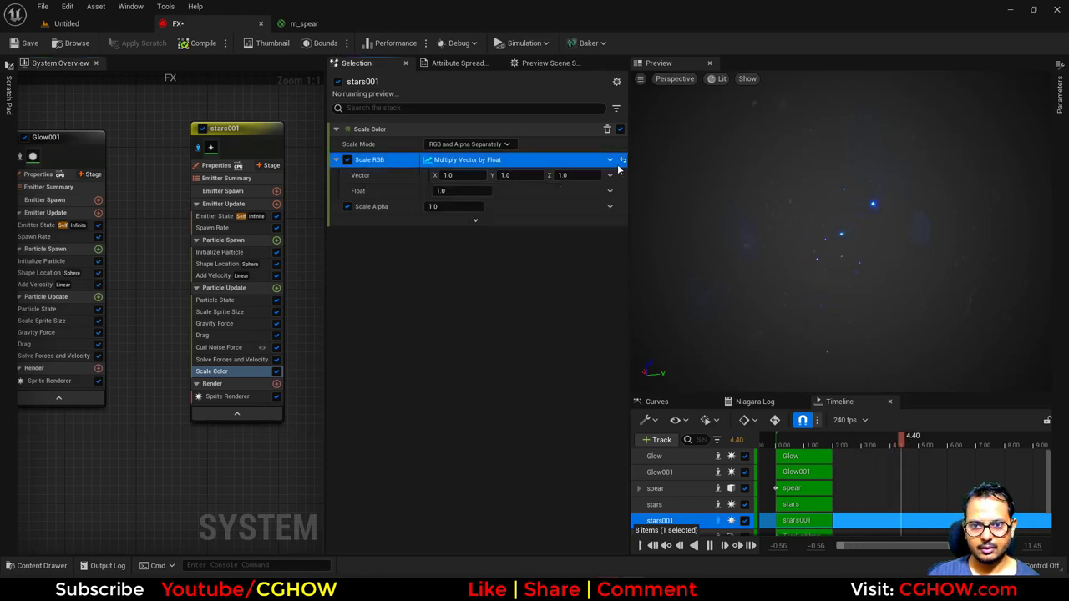
Step: Drive stars001's Scale RGB with Vector from Float, using Sine for its value
{"action": "left_click", "coordinate": [612, 159]}
{"action": "type", "text": "flo"}
{"action": "left_click", "coordinate": [435, 243]}
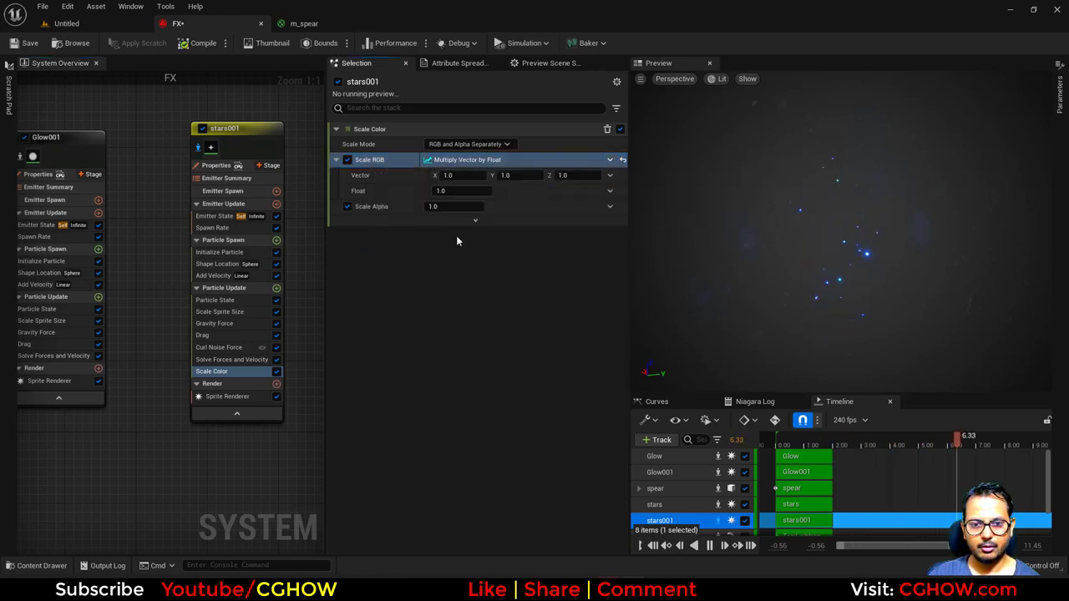
{"action": "left_click", "coordinate": [609, 175]}
{"action": "type", "text": "sin"}
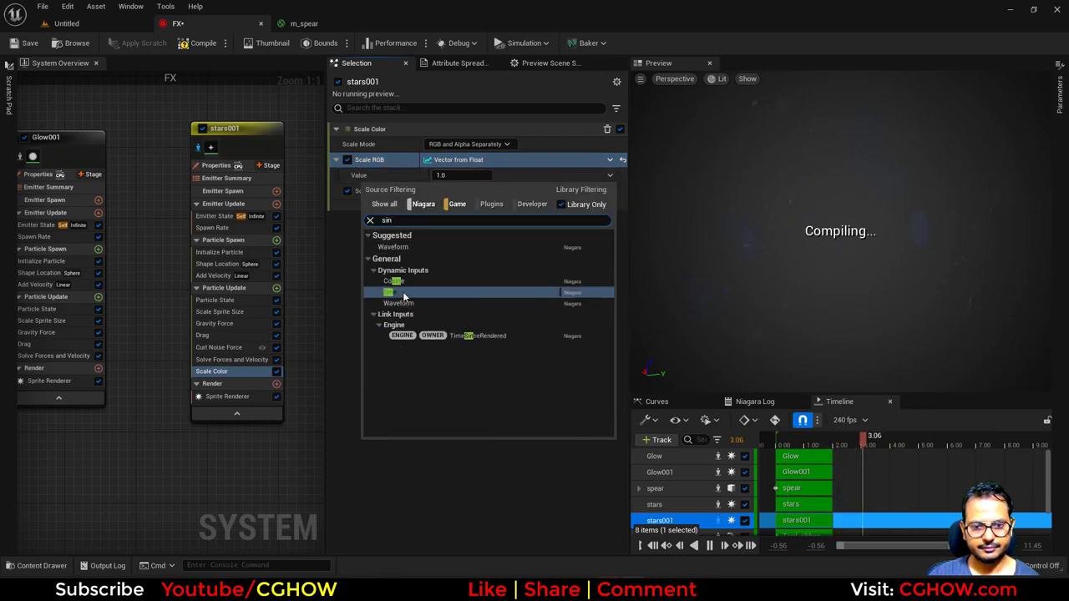
{"action": "left_click", "coordinate": [403, 292]}
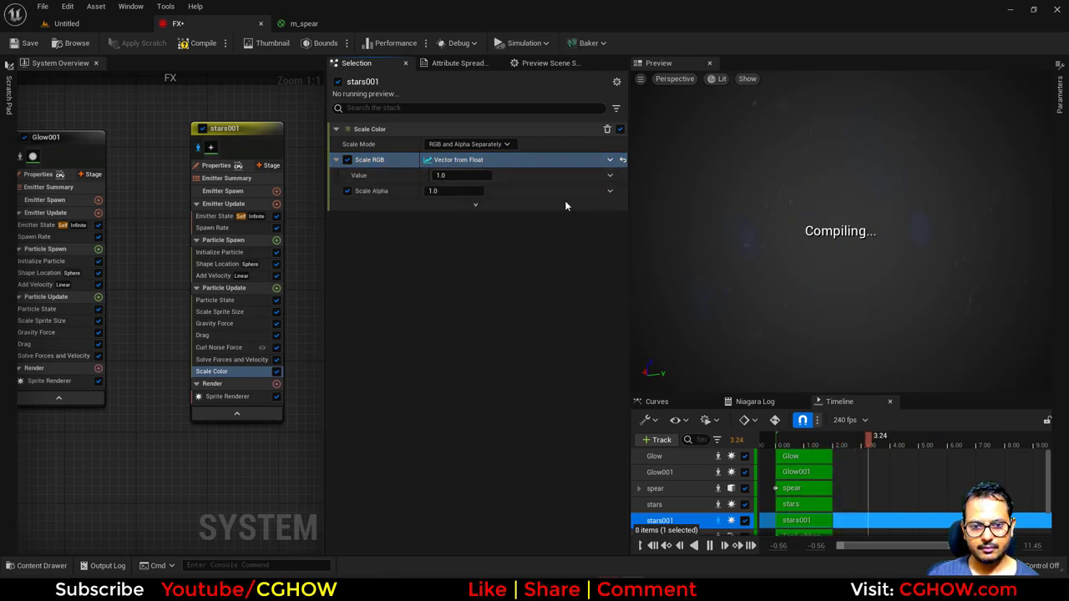
Step: Link the Sine input's normalized angle to the particles' NormalizedAge and set its bias to 1
{"action": "left_click", "coordinate": [609, 192]}
{"action": "type", "text": "age"}
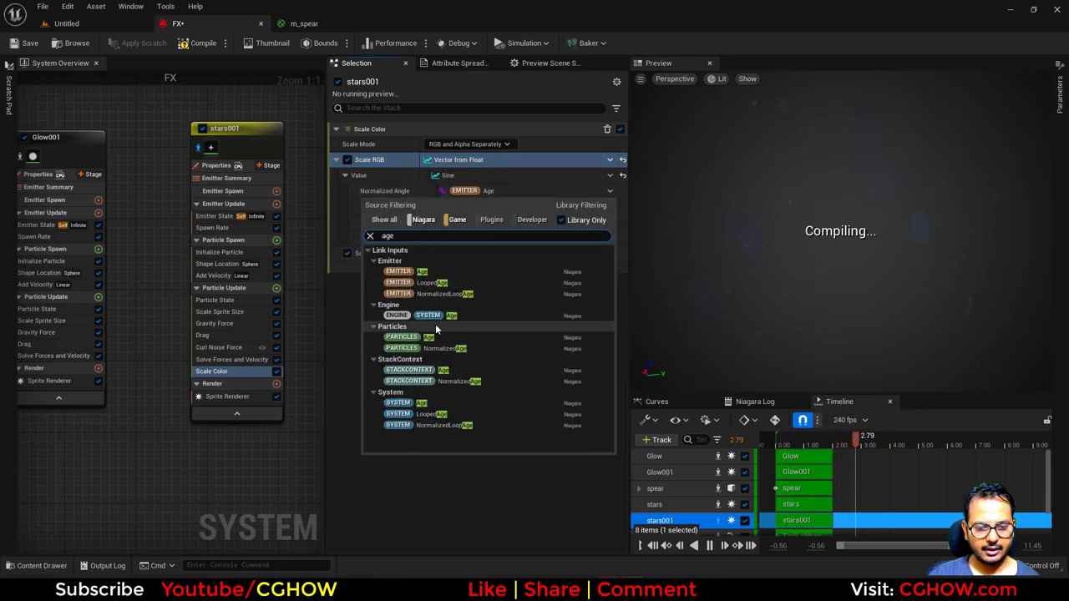
{"action": "left_click", "coordinate": [447, 346]}
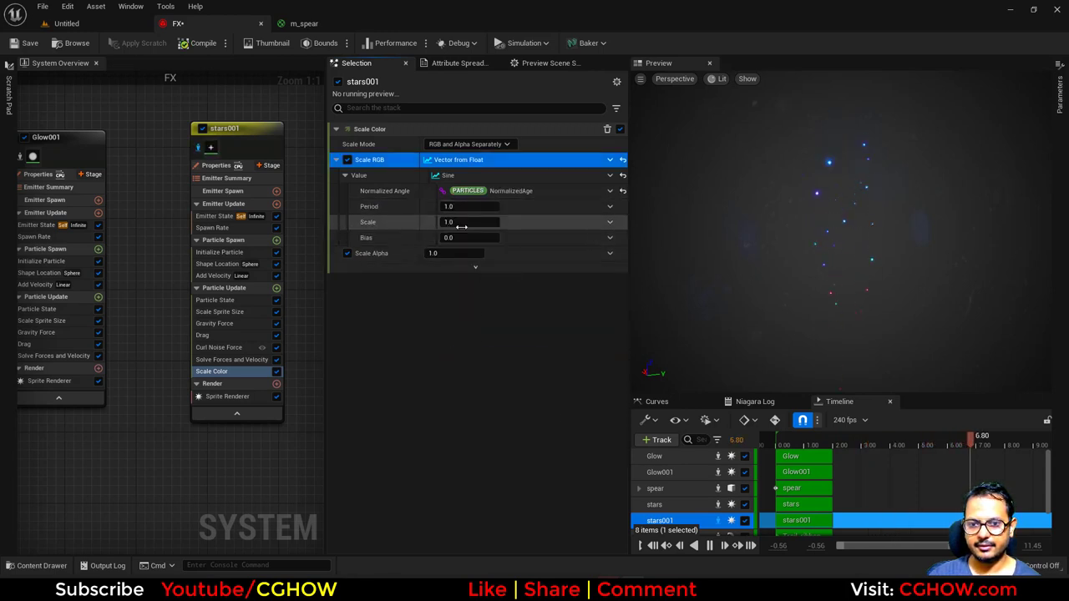
{"action": "left_click", "coordinate": [461, 237]}
{"action": "type", "text": "1"}
Step: Drive the Sine period with Random Range Float using a minimum of 0.1, and end the isolation of stars001
{"action": "left_click", "coordinate": [458, 222]}
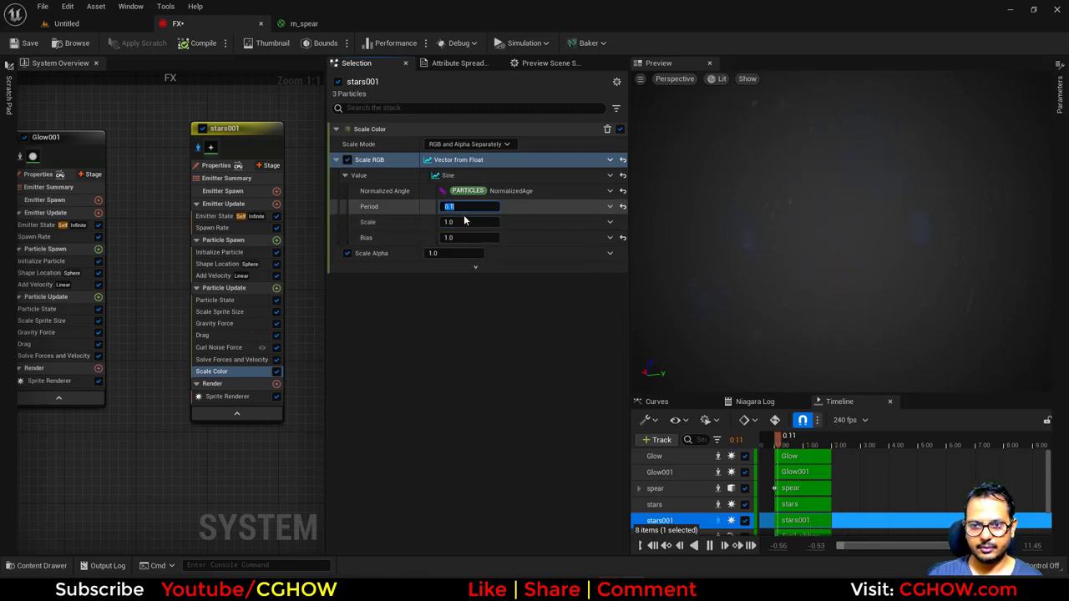
{"action": "left_click", "coordinate": [610, 221]}
{"action": "type", "text": "uni"}
{"action": "left_click", "coordinate": [426, 277]}
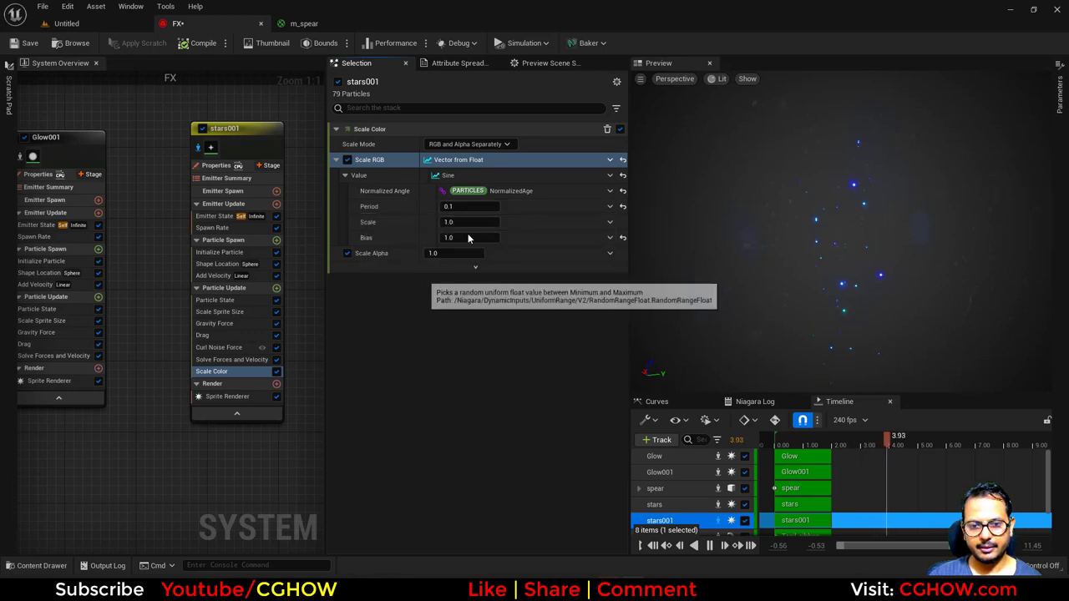
{"action": "left_click", "coordinate": [469, 223]}
{"action": "type", "text": ".1"}
{"action": "key", "text": "Return"}
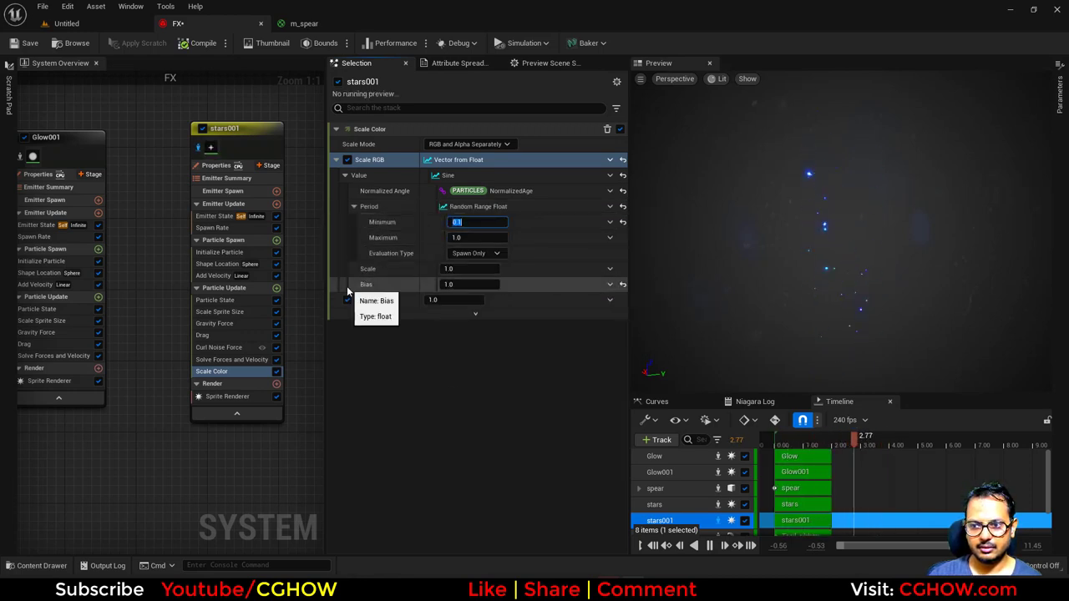
{"action": "left_click", "coordinate": [197, 149]}
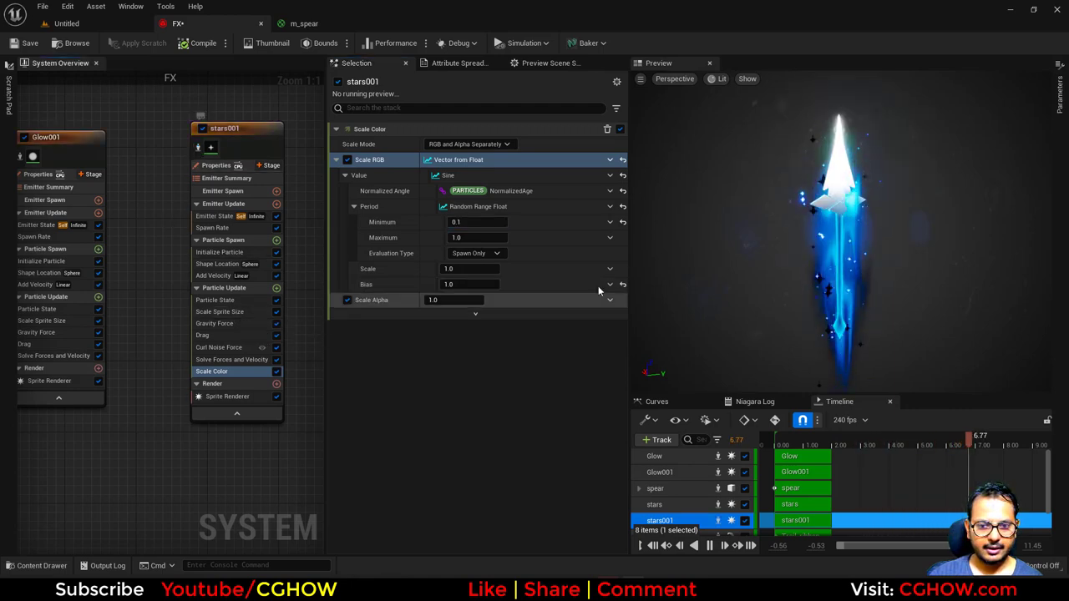
Step: Set the maximum lifetime of stars001's particles to 2
{"action": "left_click", "coordinate": [219, 252]}
{"action": "left_click", "coordinate": [452, 202]}
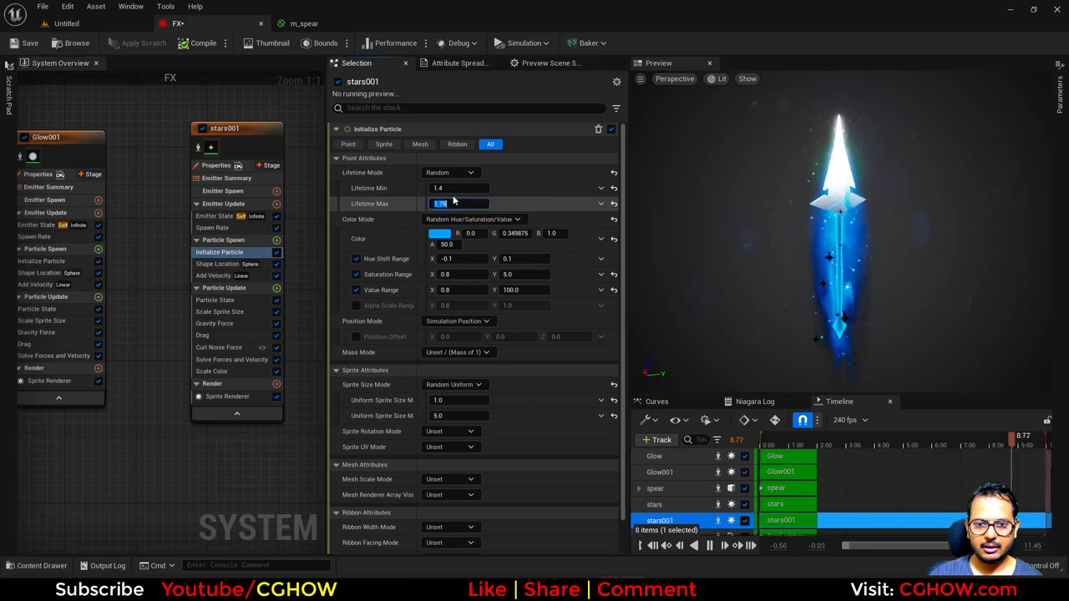
{"action": "type", "text": "2"}
{"action": "key", "text": "Return"}
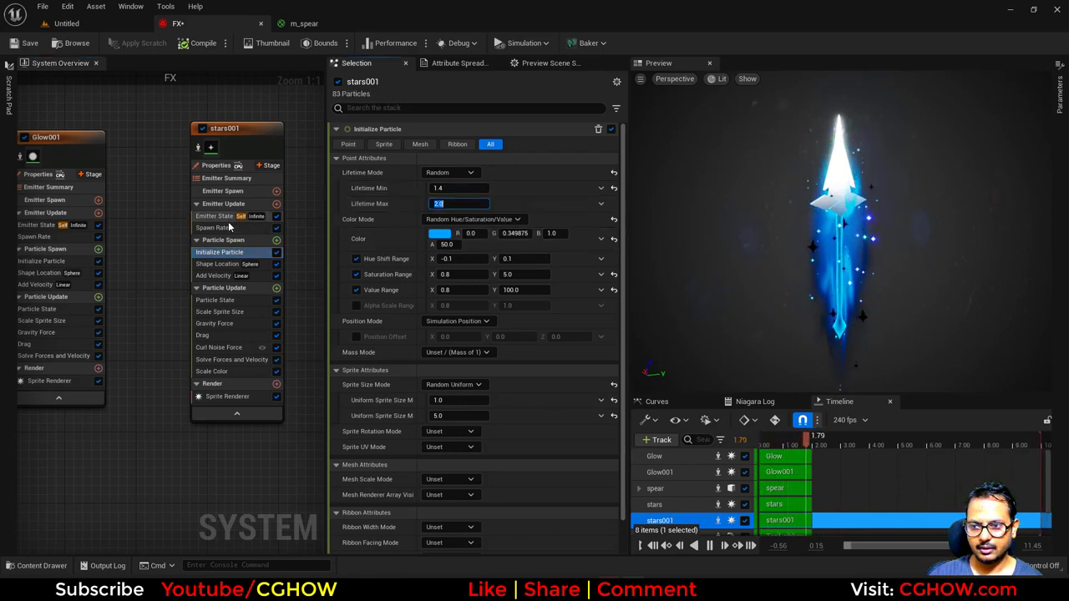
Step: Set stars001's spawn rate to 20
{"action": "left_click", "coordinate": [212, 227]}
{"action": "left_click", "coordinate": [440, 144]}
{"action": "type", "text": "20"}
{"action": "key", "text": "Return"}
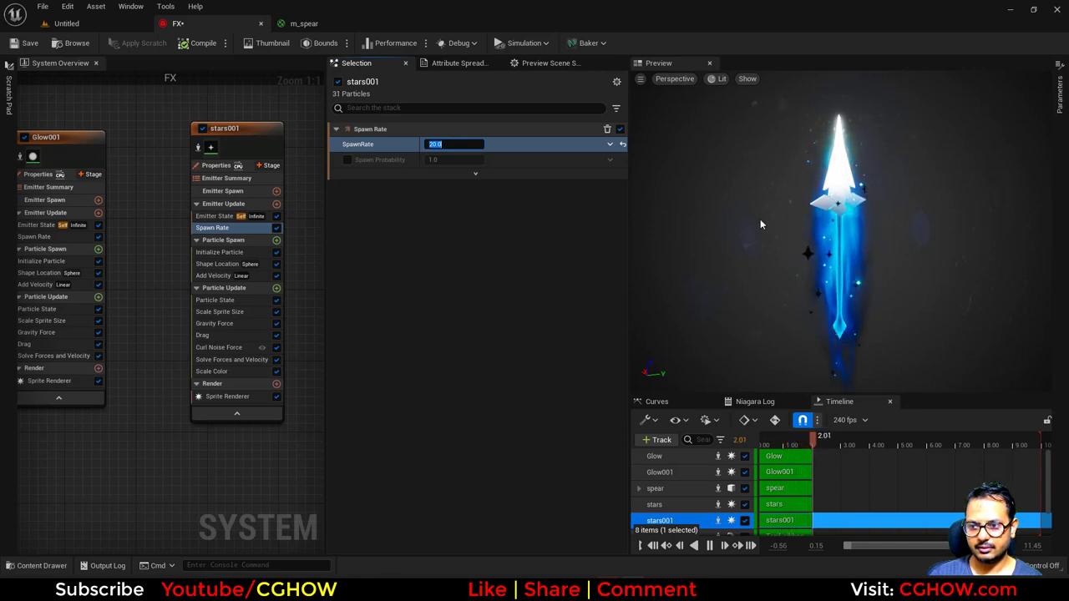
Step: Inspect the spear effect from several angles in the preview and compare it with the ArtStation reference artwork
{"action": "left_click_drag", "start_coordinate": [898, 232], "coordinate": [801, 241]}
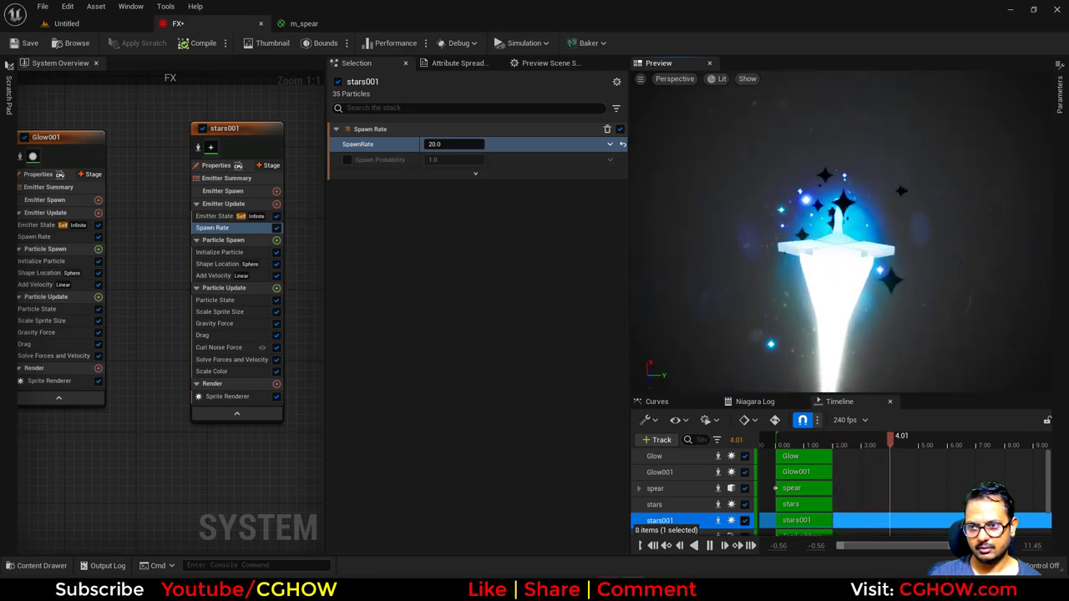
{"action": "scroll", "coordinate": [860, 283], "scroll_direction": "down", "scroll_amount": 3}
{"action": "left_click_drag", "start_coordinate": [860, 283], "coordinate": [751, 200]}
{"action": "left_click_drag", "start_coordinate": [783, 289], "coordinate": [886, 242]}
{"action": "scroll", "coordinate": [784, 288], "scroll_direction": "down", "scroll_amount": 1}
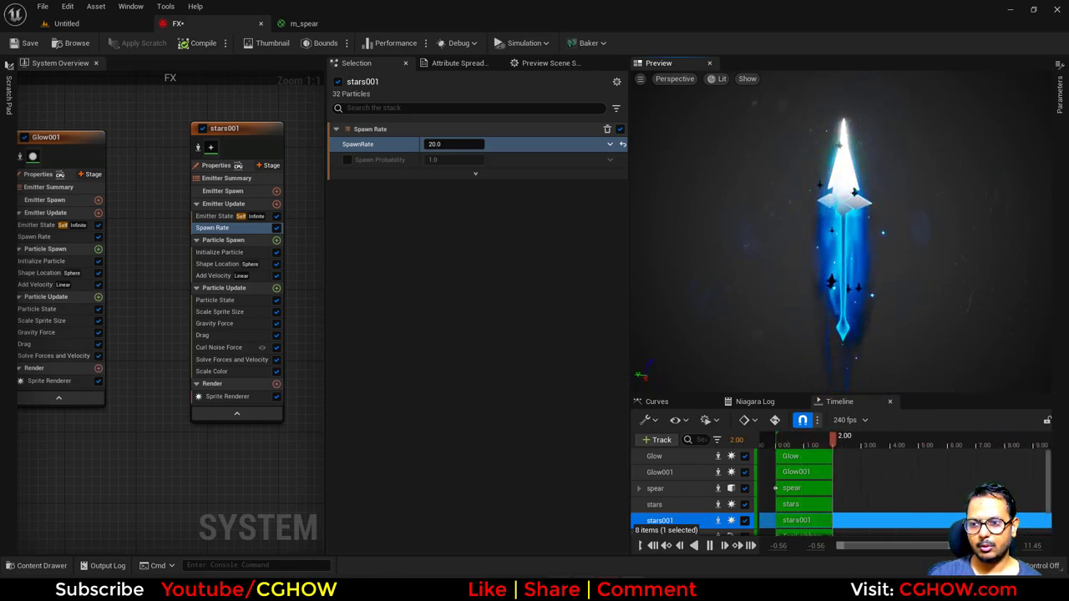
{"action": "key", "text": "alt+Tab"}
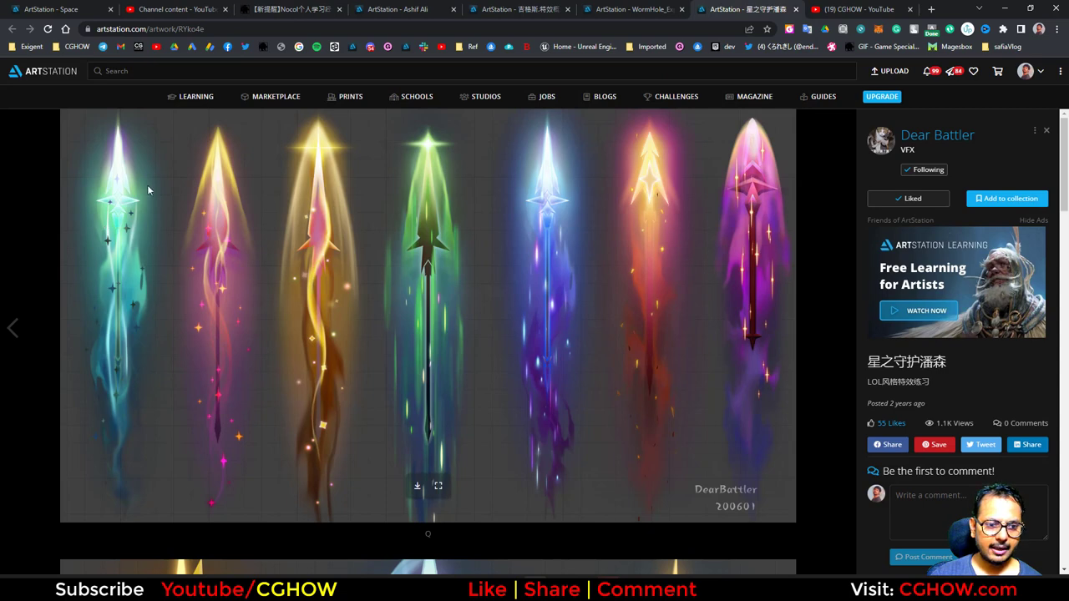
{"action": "left_click", "coordinate": [1001, 6]}
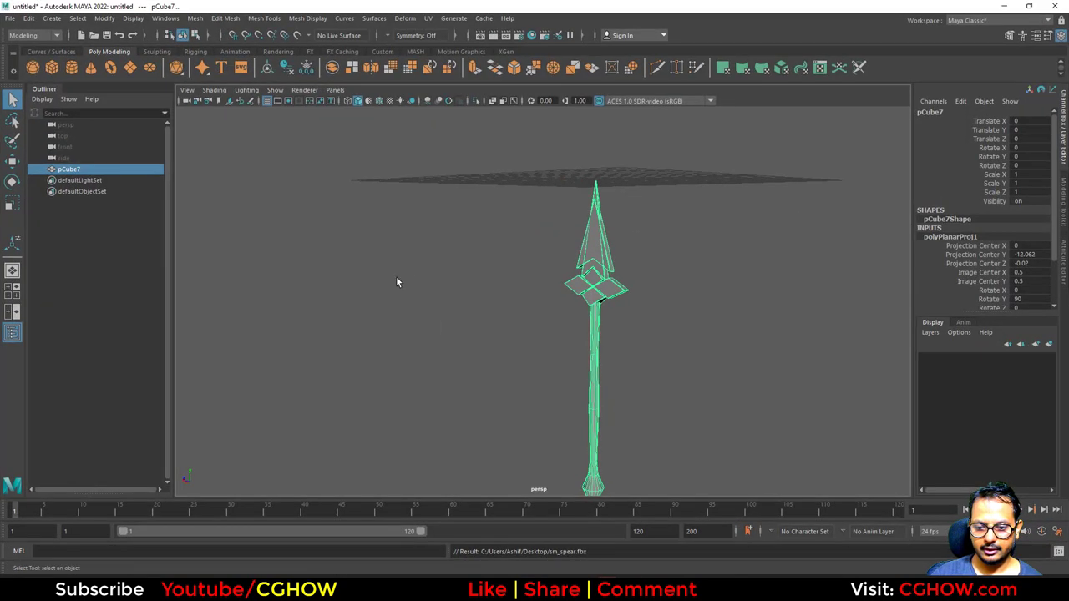
Step: Switch to Maya and create a polygon cylinder in the spear scene
{"action": "left_click", "coordinate": [518, 276]}
{"action": "left_click_drag", "start_coordinate": [600, 304], "coordinate": [603, 306]}
{"action": "scroll", "coordinate": [700, 372], "scroll_direction": "down", "scroll_amount": 3}
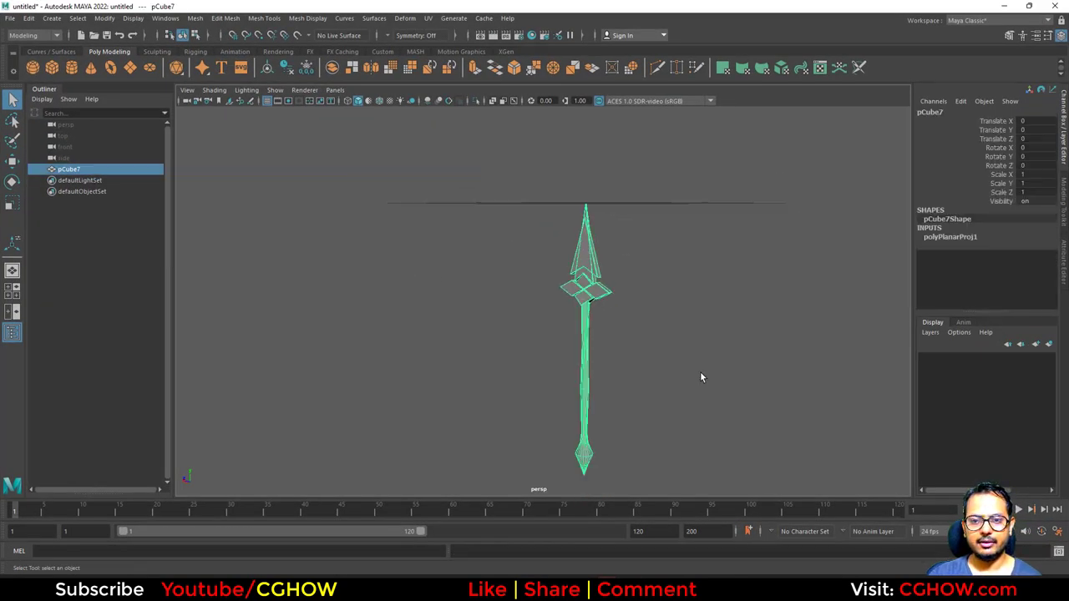
{"action": "left_click", "coordinate": [1003, 6]}
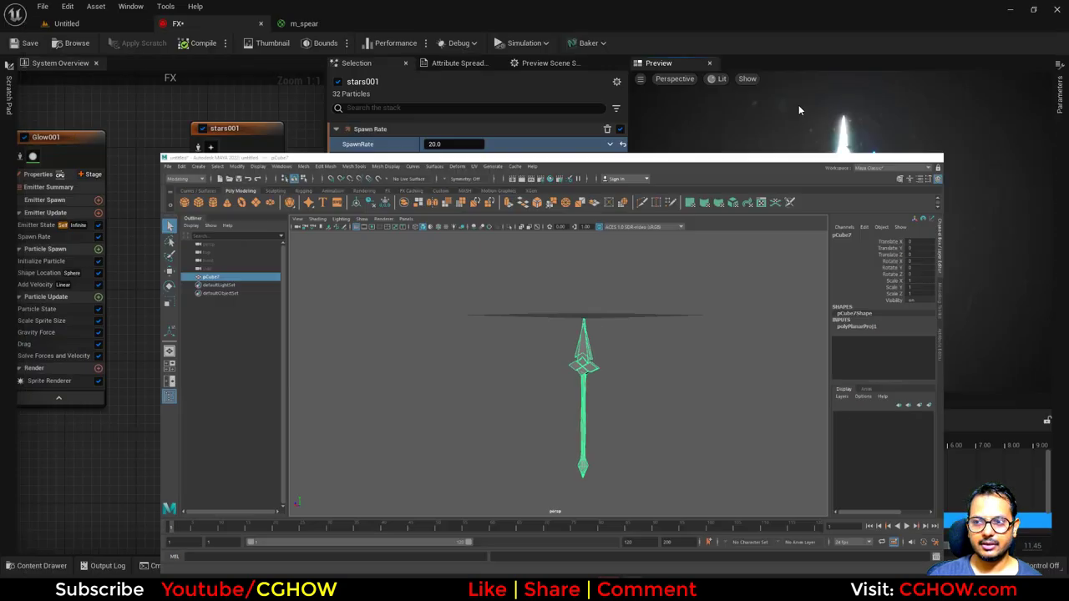
{"action": "right_click_drag", "start_coordinate": [127, 462], "coordinate": [275, 406]}
{"action": "left_click", "coordinate": [215, 259]}
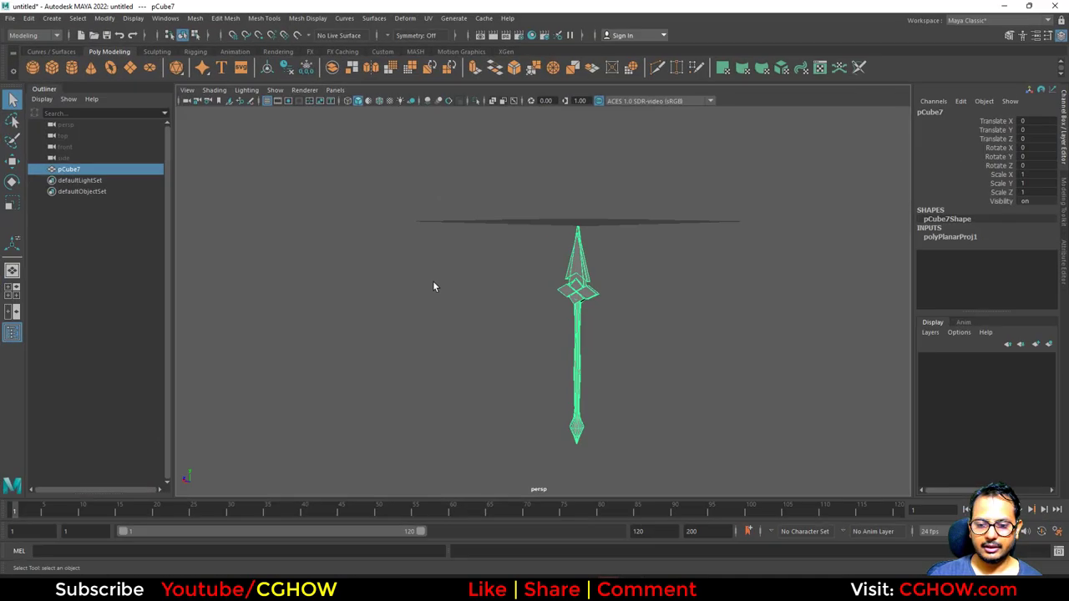
{"action": "left_click", "coordinate": [52, 68]}
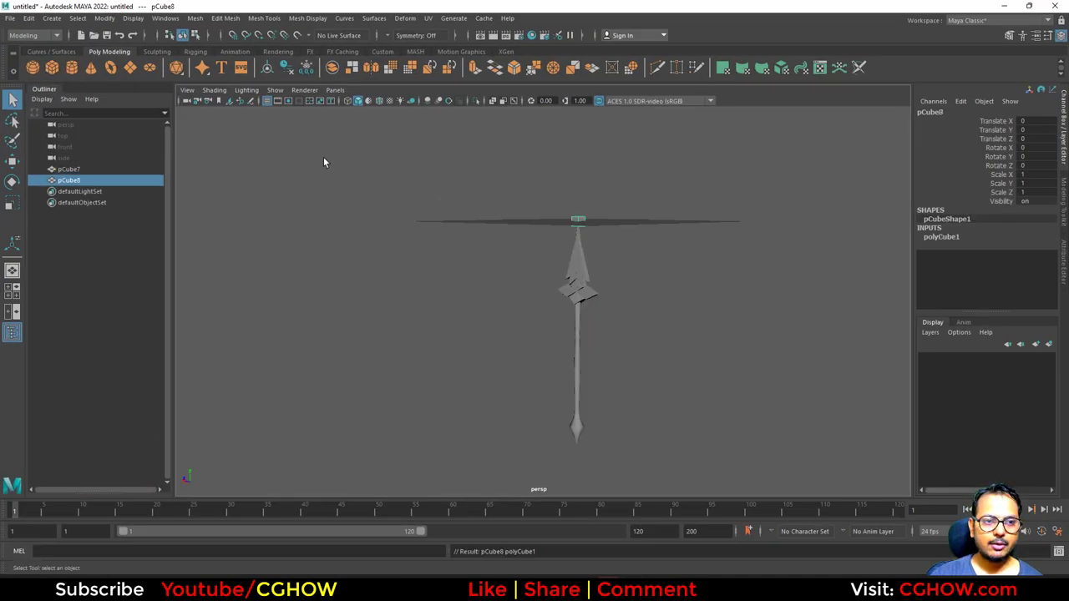
{"action": "key", "text": "Delete"}
{"action": "left_click", "coordinate": [71, 68]}
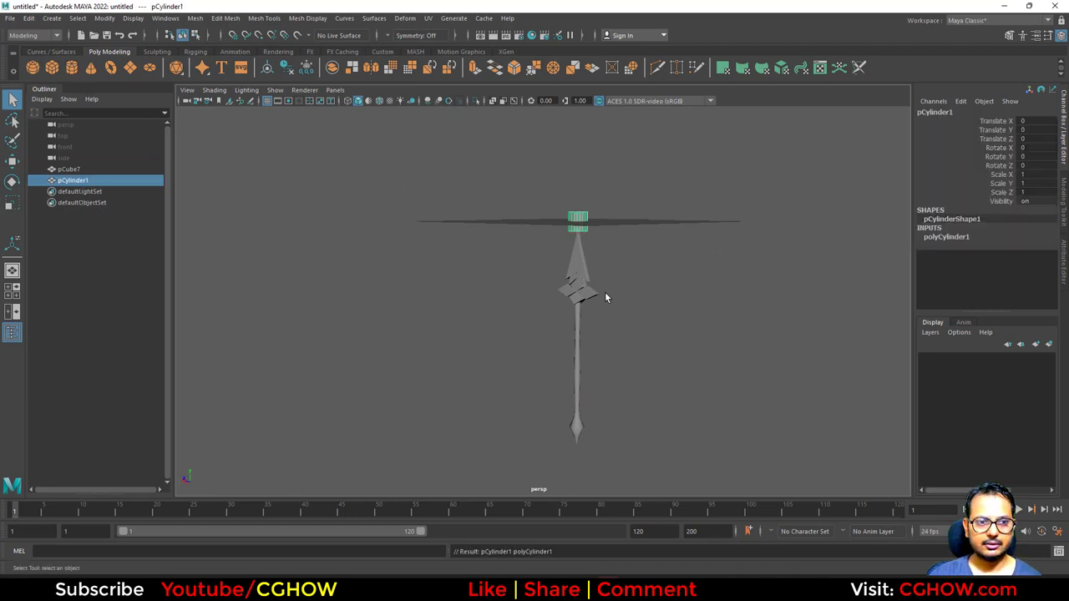
{"action": "left_click_drag", "start_coordinate": [603, 298], "coordinate": [553, 295], "text": "alt"}
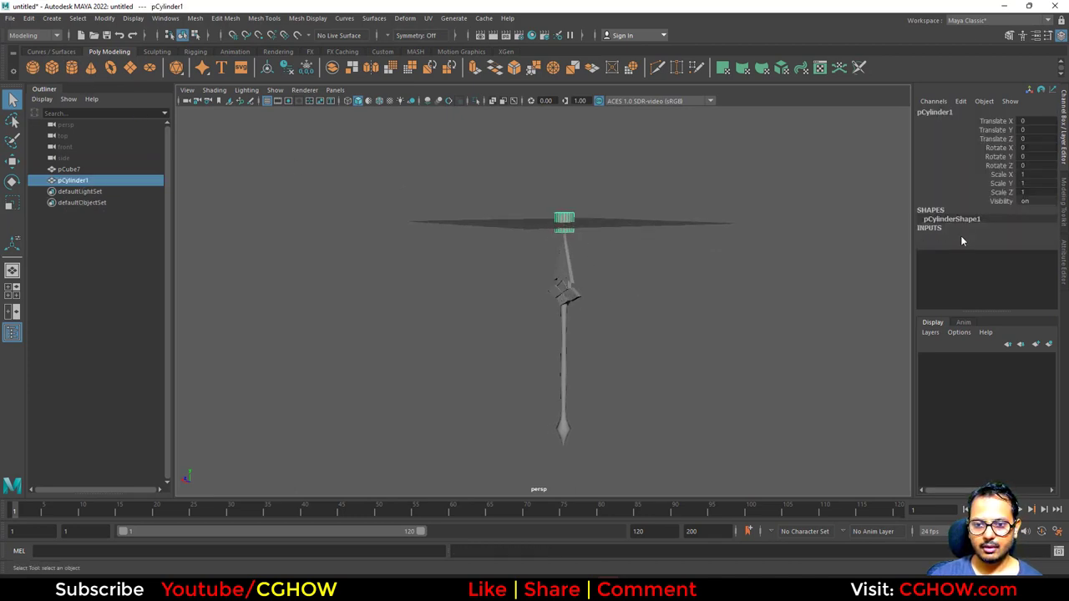
Step: Set the cylinder's height to 23.6 and move it down over the spear to Translate Y -12.392
{"action": "middle_click_drag", "start_coordinate": [763, 318], "coordinate": [867, 310]}
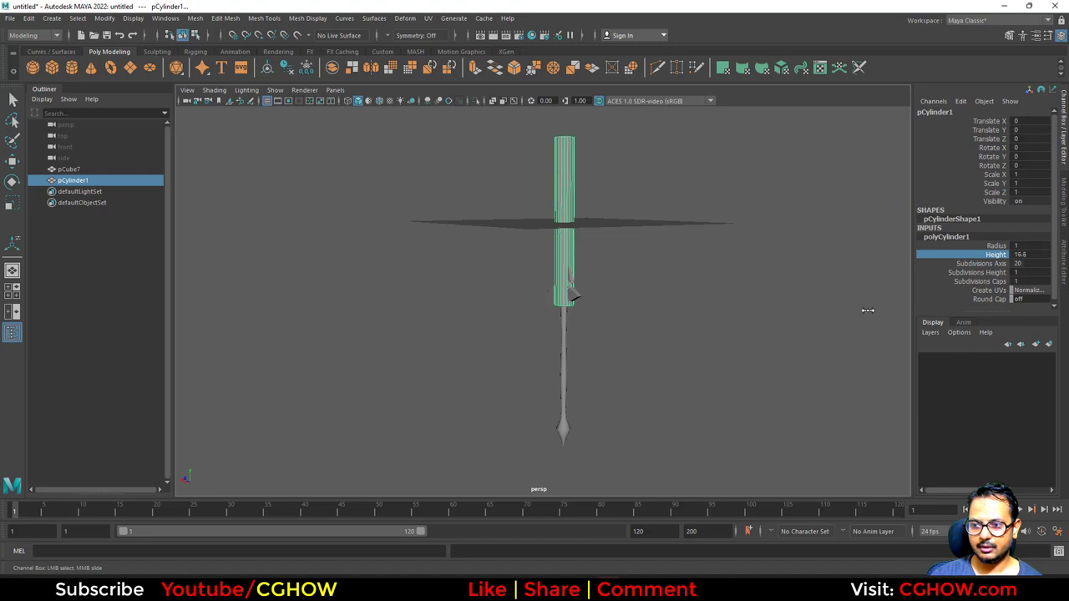
{"action": "key", "text": "w"}
{"action": "left_click_drag", "start_coordinate": [576, 215], "coordinate": [565, 282]}
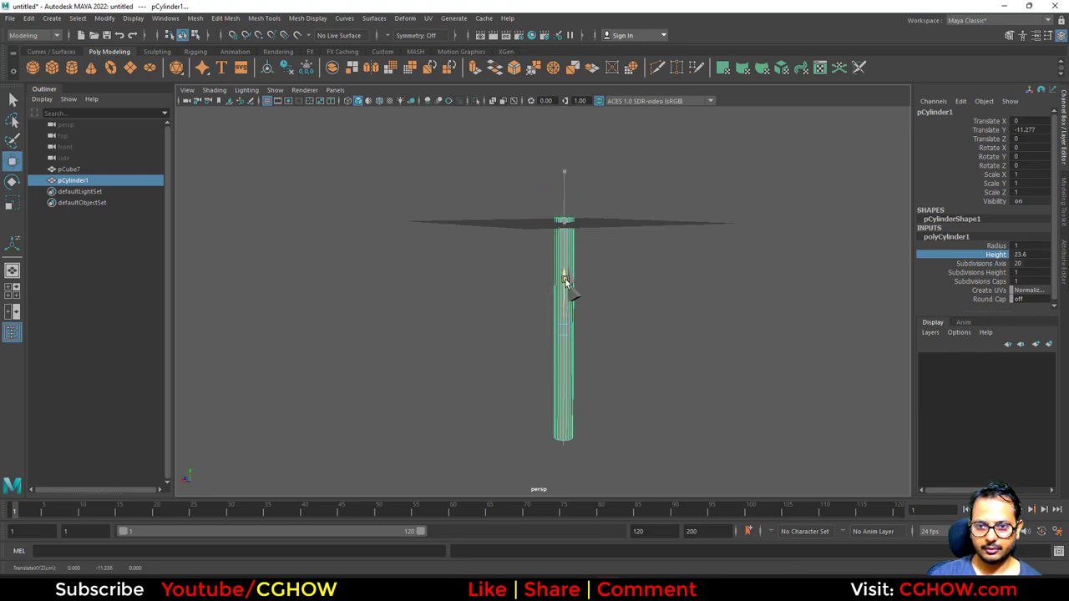
Step: Set the cylinder's radius to 2.6 and its height subdivisions to 14
{"action": "left_click", "coordinate": [996, 246]}
{"action": "middle_click_drag", "start_coordinate": [663, 278], "coordinate": [698, 281]}
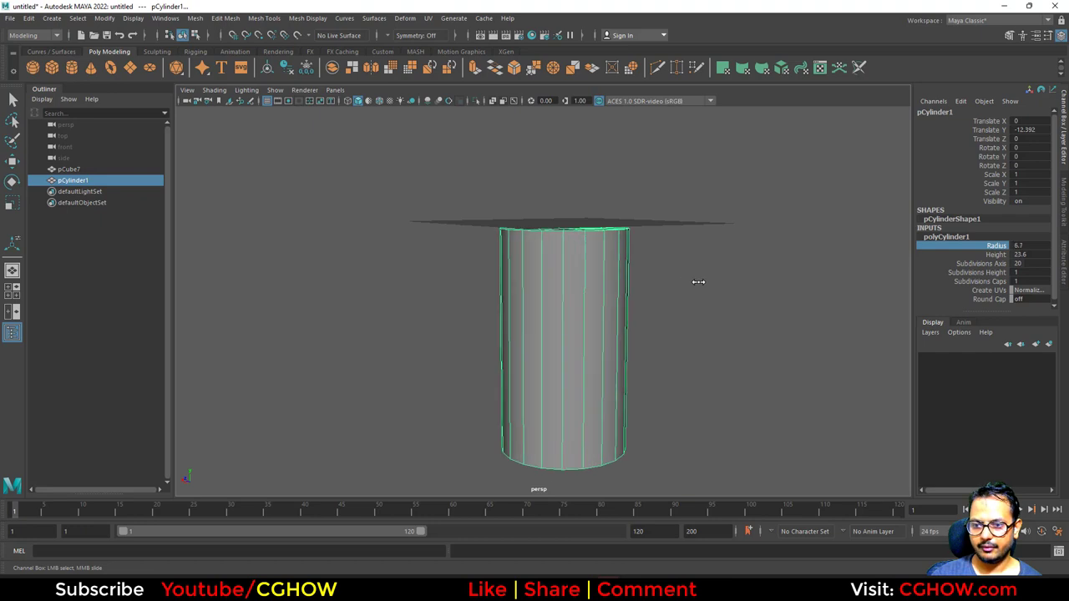
{"action": "left_click", "coordinate": [969, 273]}
{"action": "middle_click_drag", "start_coordinate": [896, 295], "coordinate": [938, 304]}
{"action": "left_click_drag", "start_coordinate": [726, 333], "coordinate": [593, 231], "text": "alt"}
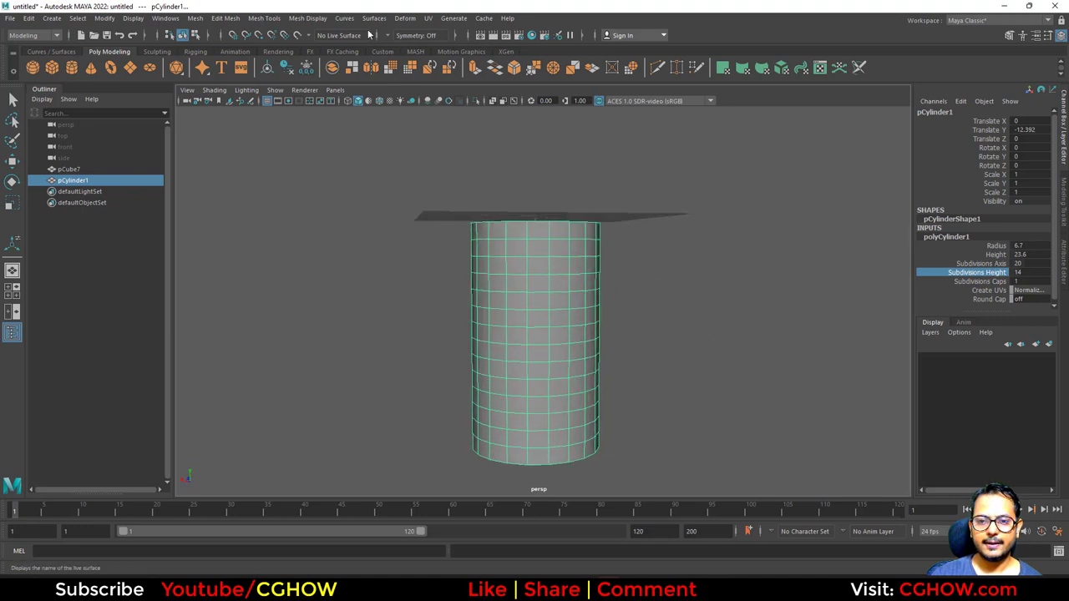
{"action": "left_click", "coordinate": [999, 253]}
{"action": "middle_click_drag", "start_coordinate": [754, 279], "coordinate": [728, 282]}
{"action": "left_click_drag", "start_coordinate": [729, 284], "coordinate": [723, 326], "text": "alt"}
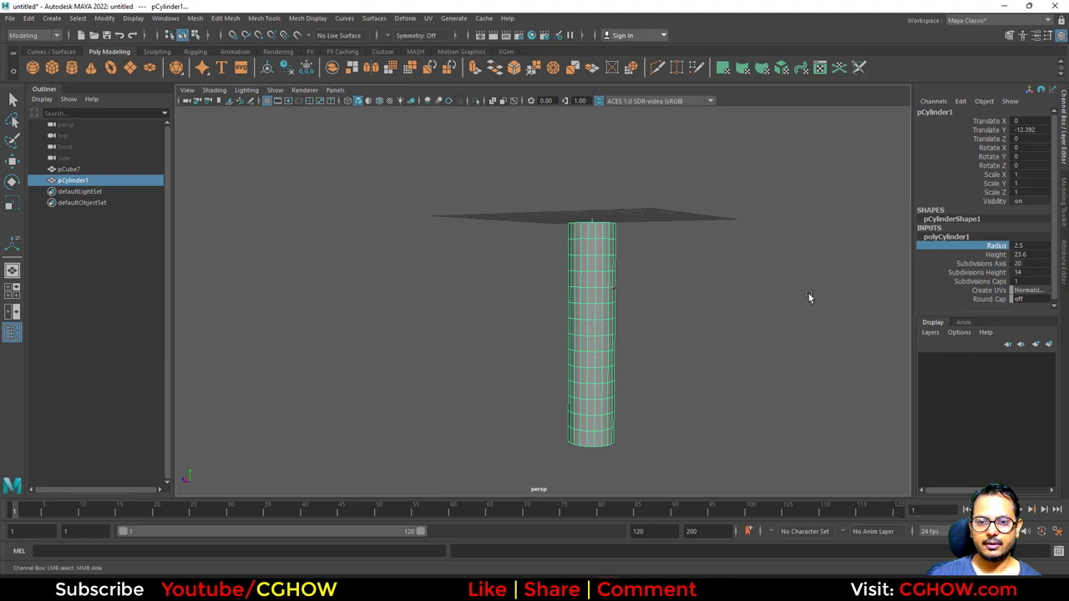
{"action": "middle_click_drag", "start_coordinate": [809, 297], "coordinate": [809, 294]}
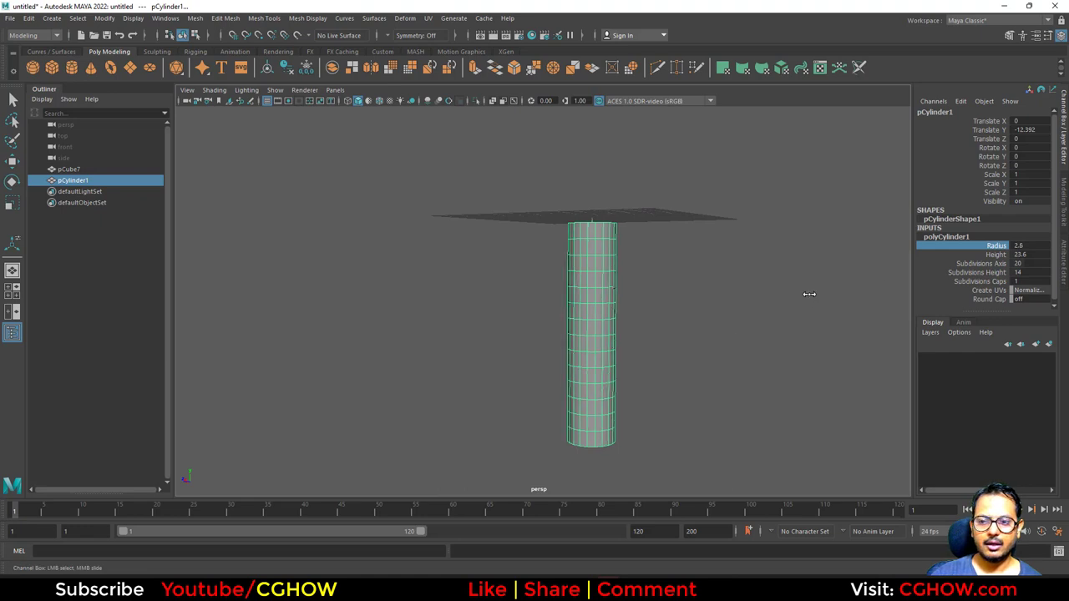
Step: Apply a nonlinear Twist deformer to the cylinder and show its wireframe over the shading
{"action": "left_click", "coordinate": [405, 19]}
{"action": "mouse_move", "coordinate": [506, 214]}
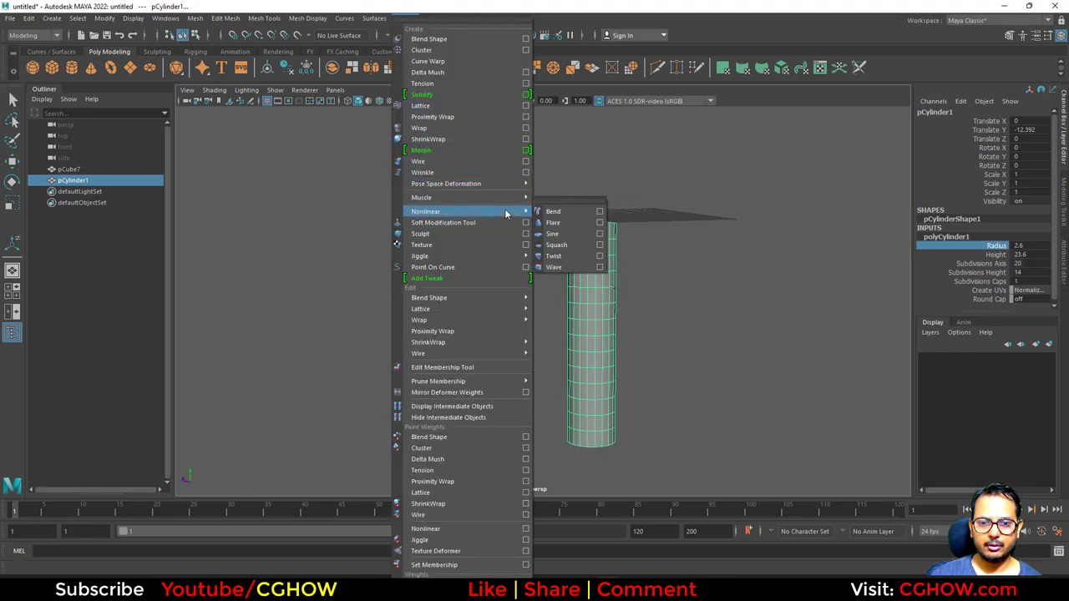
{"action": "left_click", "coordinate": [568, 206]}
{"action": "left_click", "coordinate": [555, 248]}
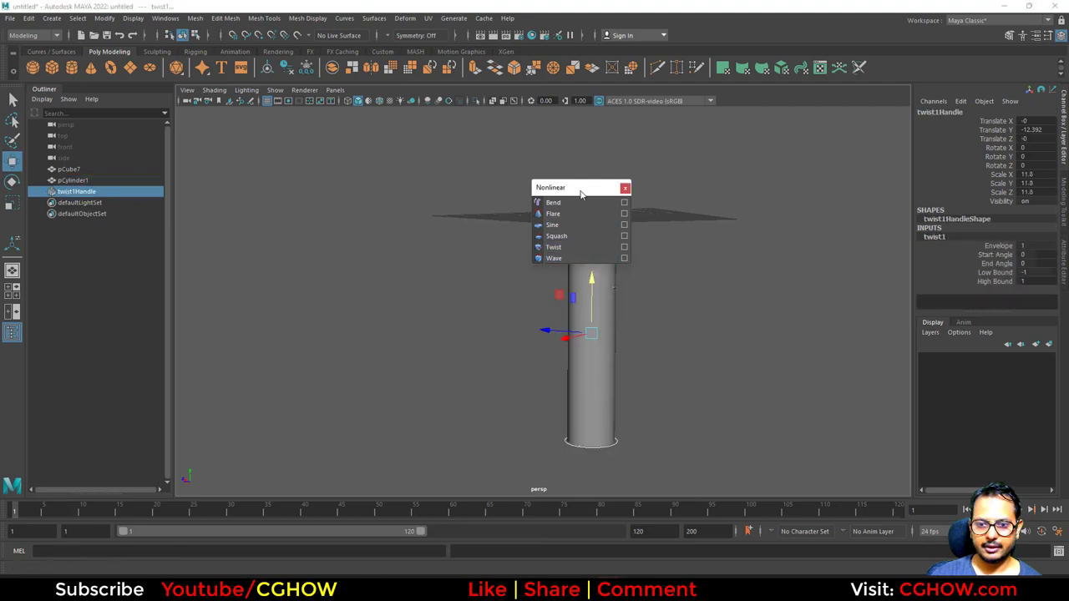
{"action": "left_click_drag", "start_coordinate": [581, 195], "coordinate": [389, 145]}
{"action": "left_click", "coordinate": [380, 101]}
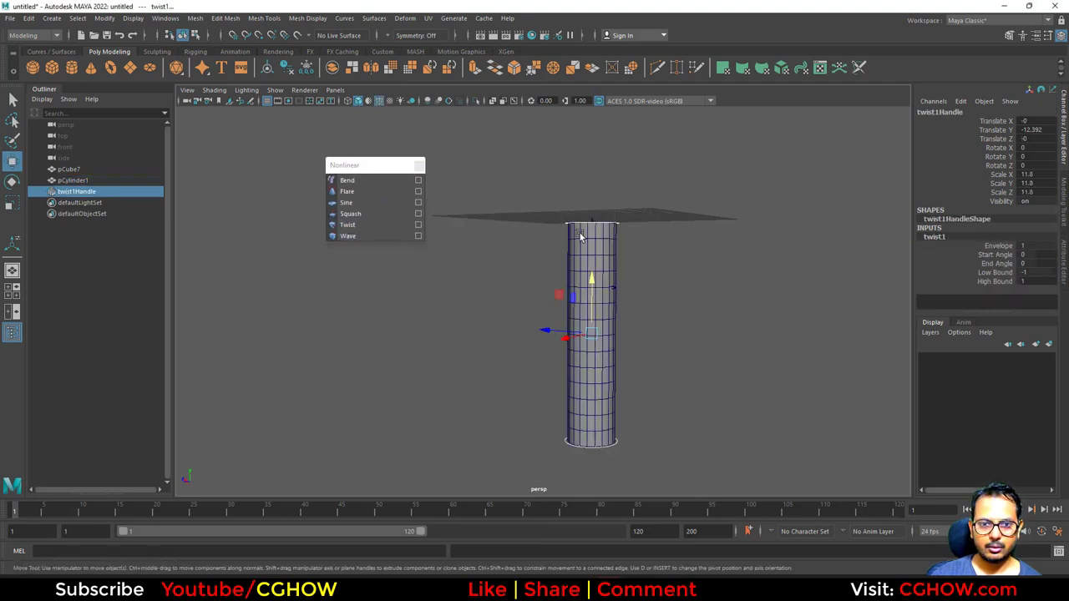
Step: Set the Twist deformer's start angle to about 501.9
{"action": "left_click", "coordinate": [991, 256]}
{"action": "middle_click_drag", "start_coordinate": [723, 312], "coordinate": [966, 335]}
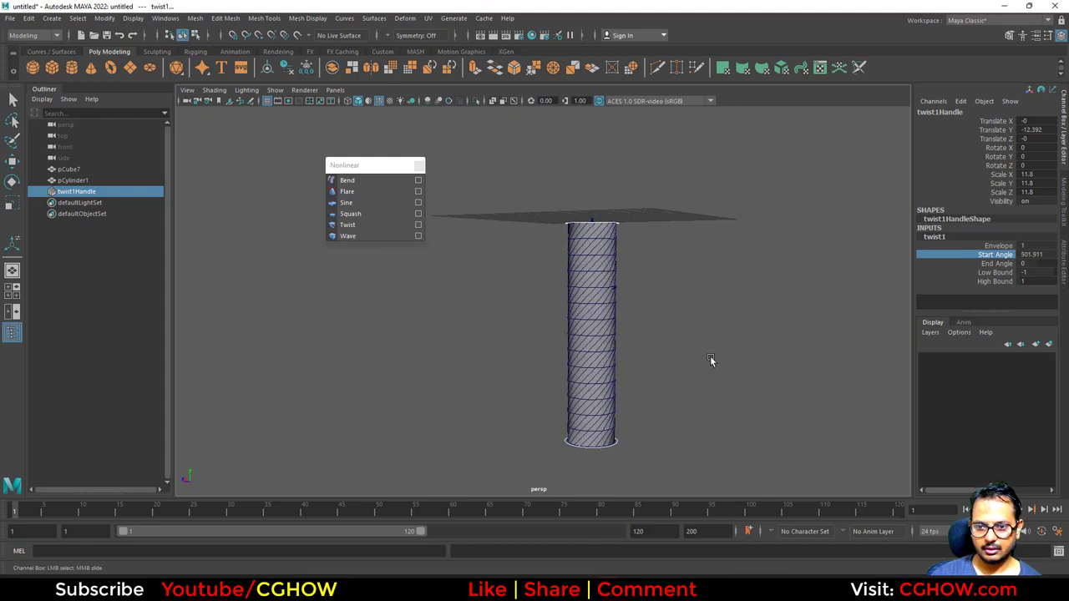
{"action": "left_click_drag", "start_coordinate": [710, 360], "coordinate": [539, 284], "text": "alt"}
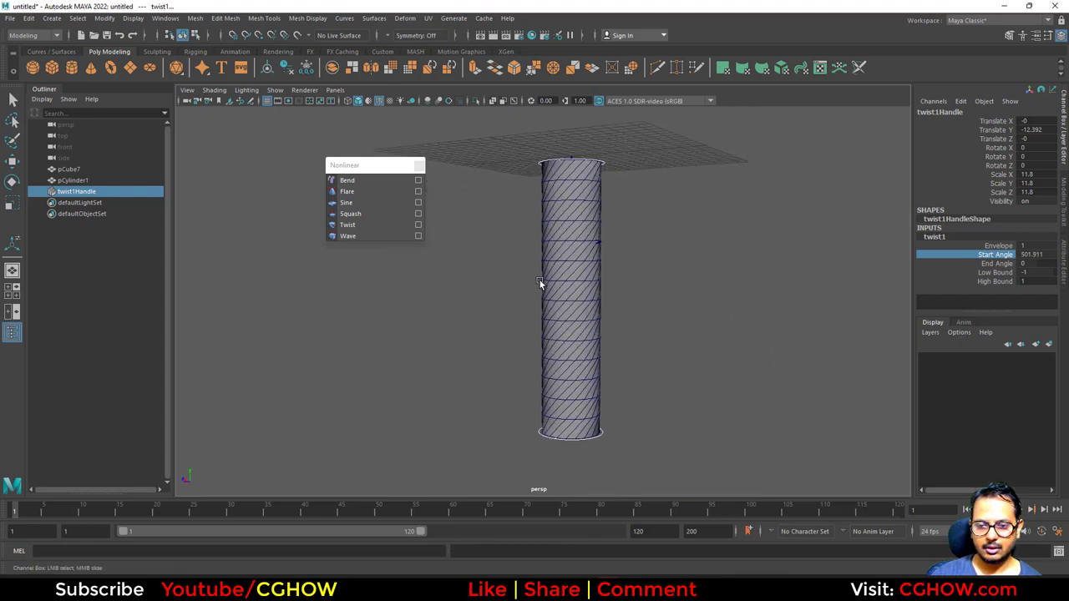
Step: Delete the twisted cylinder's construction history to bake the twist into the mesh
{"action": "left_click", "coordinate": [540, 284]}
{"action": "key", "text": "w"}
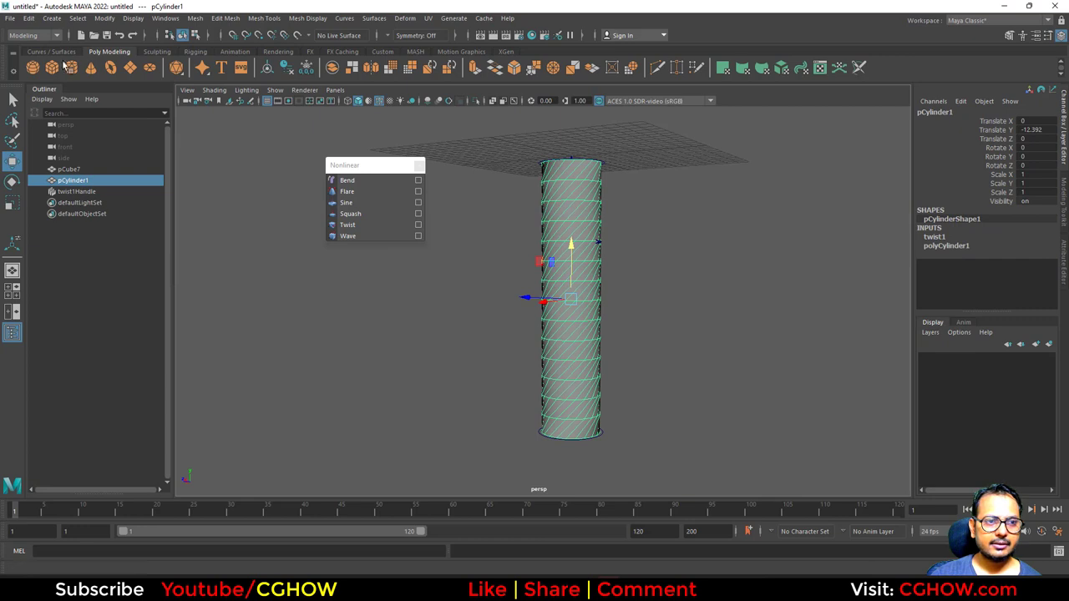
{"action": "left_click", "coordinate": [29, 18]}
{"action": "mouse_move", "coordinate": [135, 155]}
{"action": "left_click", "coordinate": [190, 158]}
{"action": "scroll", "coordinate": [578, 182], "scroll_direction": "up", "scroll_amount": 3}
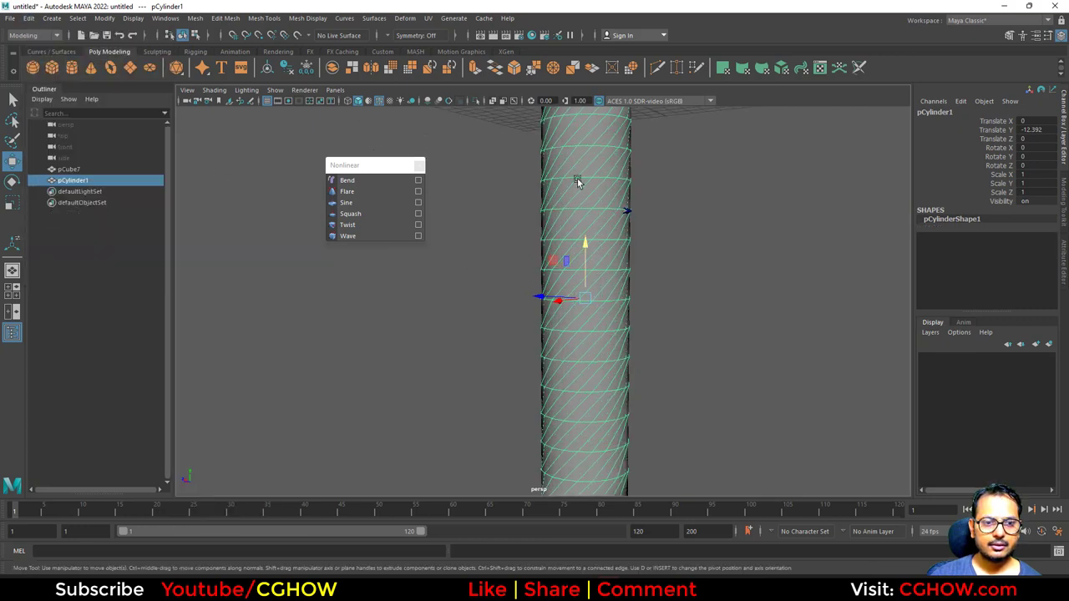
Step: Extract two adjacent spiral face strips running the full height of the twisted cylinder
{"action": "right_click_drag", "start_coordinate": [578, 182], "coordinate": [579, 204]}
{"action": "scroll", "coordinate": [565, 231], "scroll_direction": "down", "scroll_amount": 2}
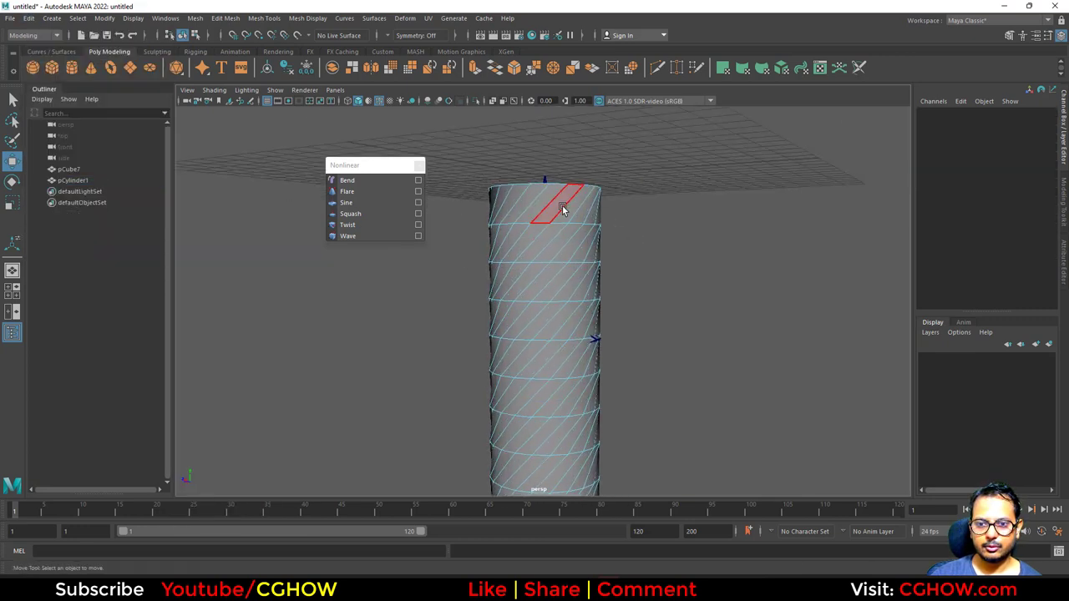
{"action": "double_click", "coordinate": [564, 209]}
{"action": "left_click", "coordinate": [568, 215]}
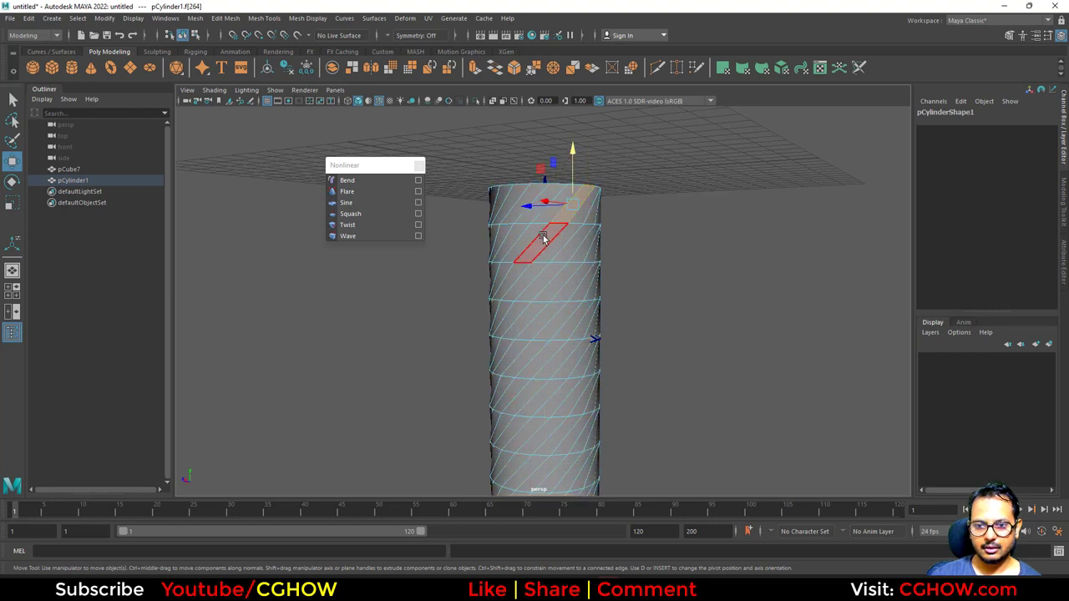
{"action": "double_click", "coordinate": [573, 228]}
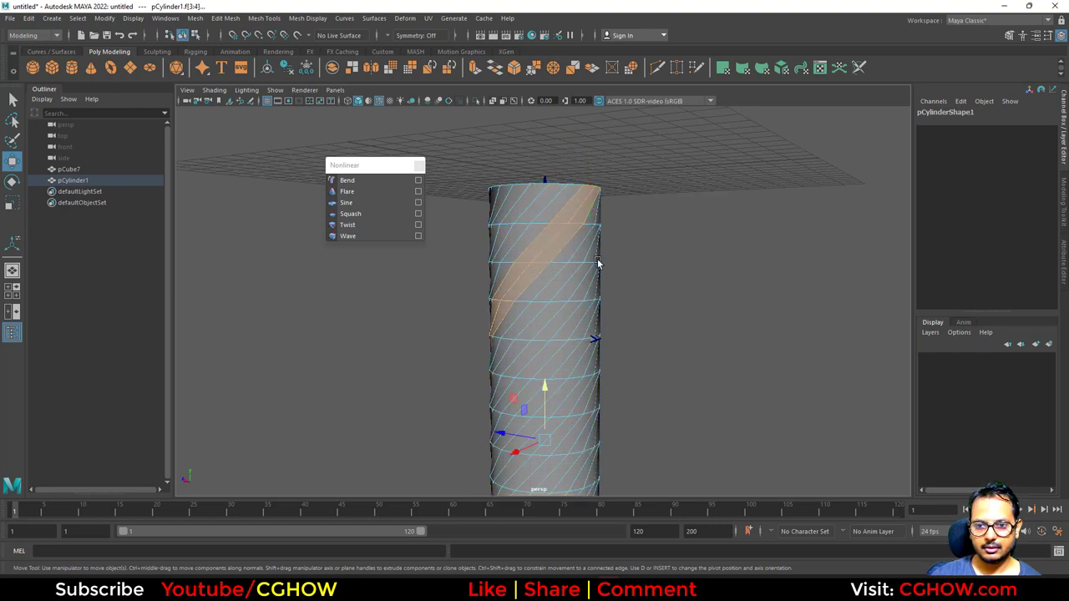
{"action": "left_click_drag", "start_coordinate": [598, 263], "coordinate": [653, 299], "text": "alt"}
{"action": "right_click_drag", "start_coordinate": [652, 292], "coordinate": [634, 494], "text": "shift"}
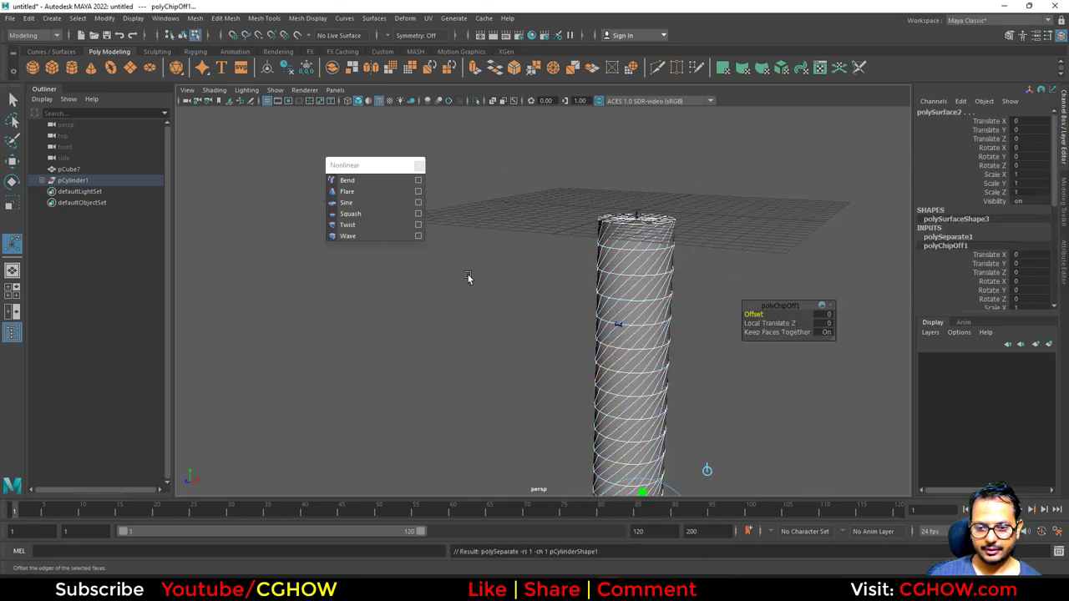
Step: Unparent the extracted spiral strip polySurface2, and delete the remaining cylinder group and the spear mesh pCube7
{"action": "left_click", "coordinate": [42, 180]}
{"action": "left_click", "coordinate": [83, 203]}
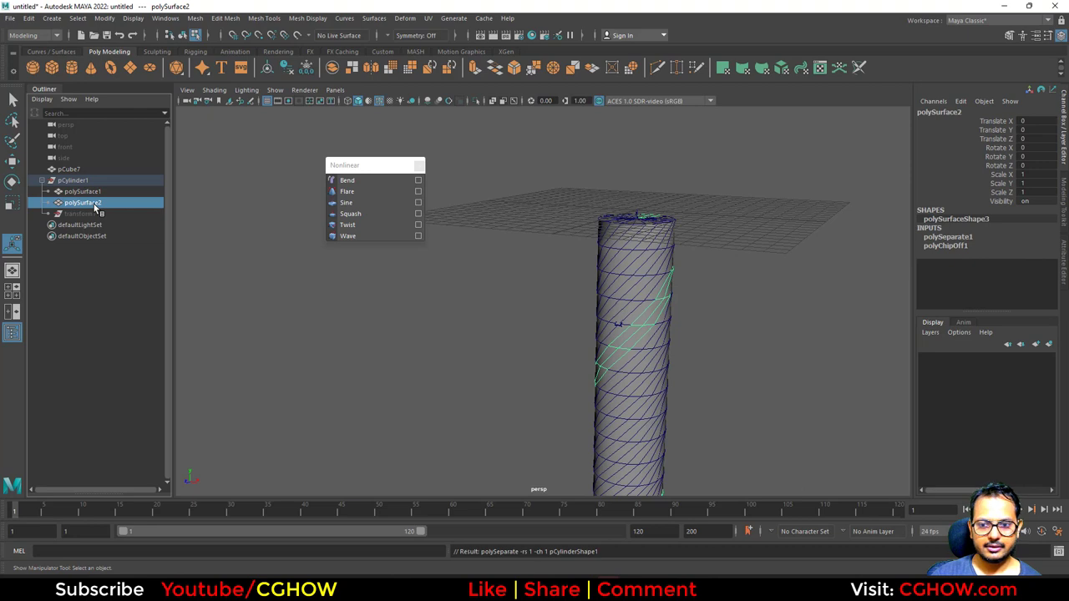
{"action": "key", "text": "shift+p"}
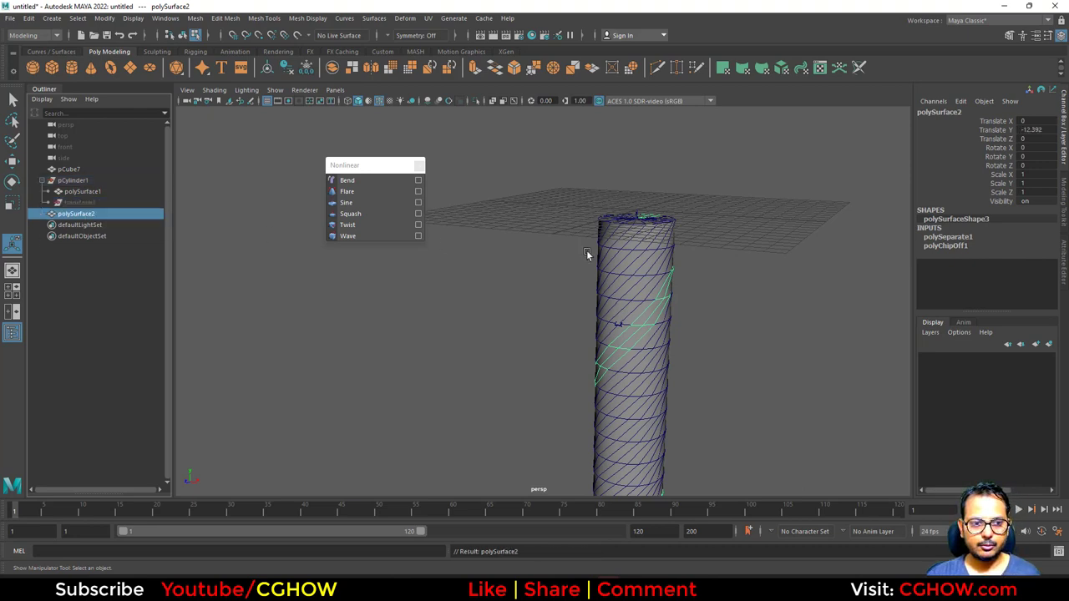
{"action": "left_click", "coordinate": [79, 182]}
{"action": "key", "text": "Delete"}
{"action": "left_click", "coordinate": [87, 170]}
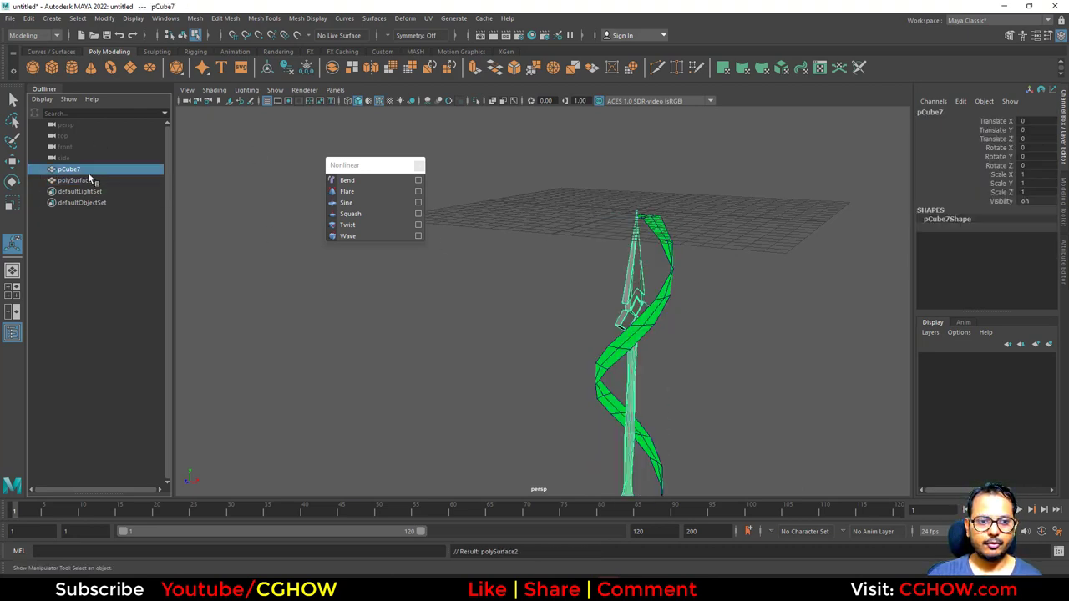
{"action": "key", "text": "Delete"}
Step: Select all faces of the spiral strip and assign them a new Lambert material
{"action": "middle_click_drag", "start_coordinate": [677, 283], "coordinate": [596, 158], "text": "alt"}
{"action": "right_click_drag", "start_coordinate": [580, 157], "coordinate": [609, 148]}
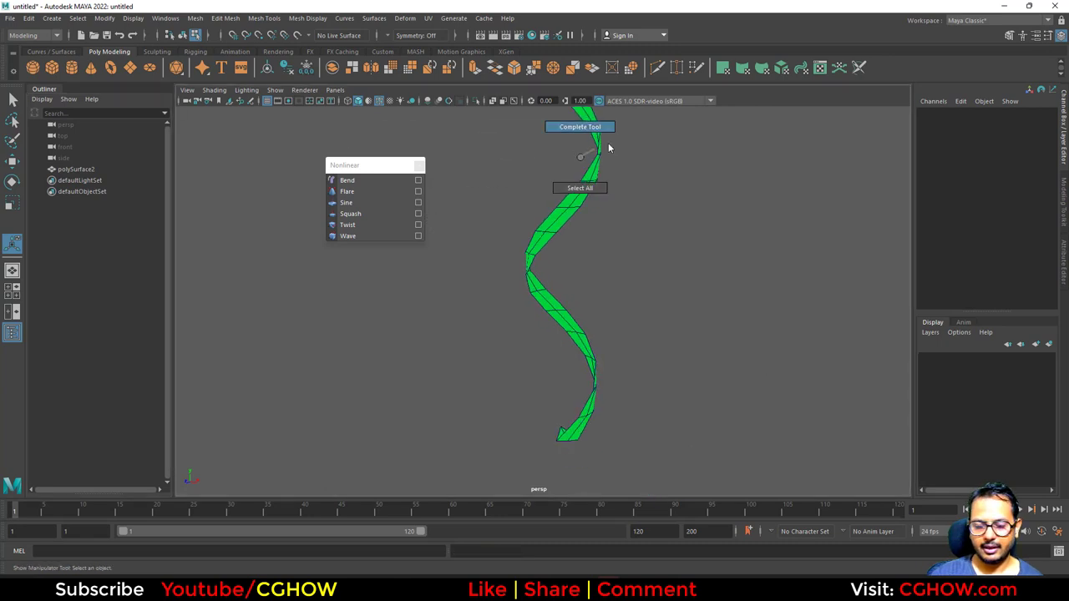
{"action": "left_click", "coordinate": [278, 51]}
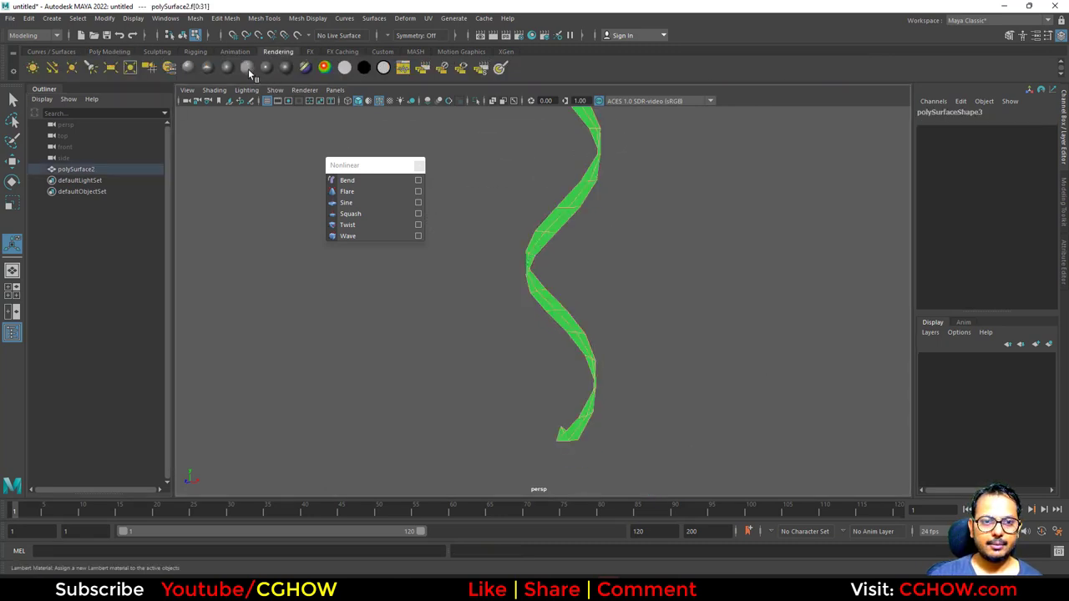
{"action": "left_click", "coordinate": [247, 68]}
Step: Delete the leftover cap faces at the ends of the spiral strip and return to whole-object selection
{"action": "left_click_drag", "start_coordinate": [568, 198], "coordinate": [530, 210], "text": "alt"}
{"action": "key", "text": "q"}
{"action": "right_click_drag", "start_coordinate": [546, 284], "coordinate": [539, 313]}
{"action": "left_click_drag", "start_coordinate": [532, 309], "coordinate": [521, 270], "text": "alt"}
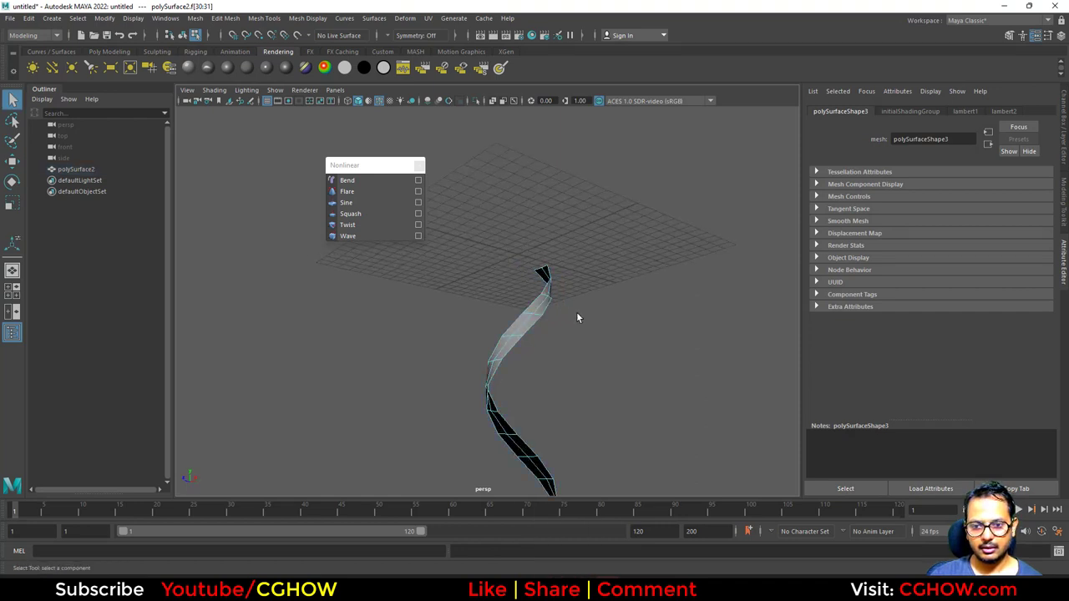
{"action": "left_click_drag", "start_coordinate": [595, 447], "coordinate": [548, 390], "text": "alt"}
{"action": "key", "text": "Delete"}
{"action": "left_click_drag", "start_coordinate": [582, 168], "coordinate": [406, 295], "text": "alt"}
{"action": "right_click_drag", "start_coordinate": [409, 291], "coordinate": [467, 268]}
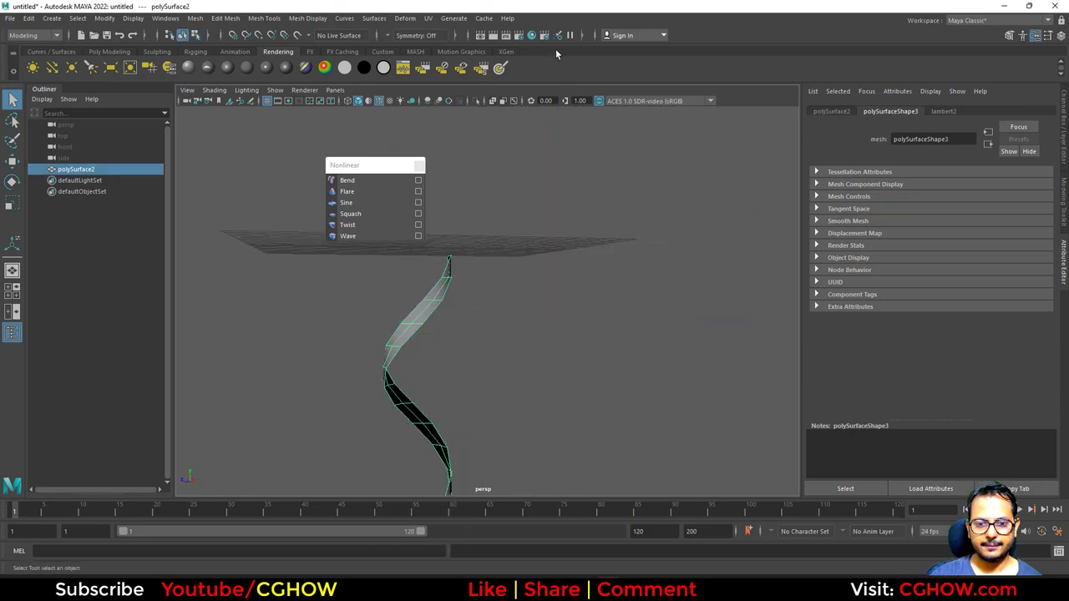
Step: Normalize the spiral strip's UV shell in the UV Editor so it fills the 0–1 space
{"action": "left_click", "coordinate": [120, 54]}
{"action": "left_click", "coordinate": [802, 69]}
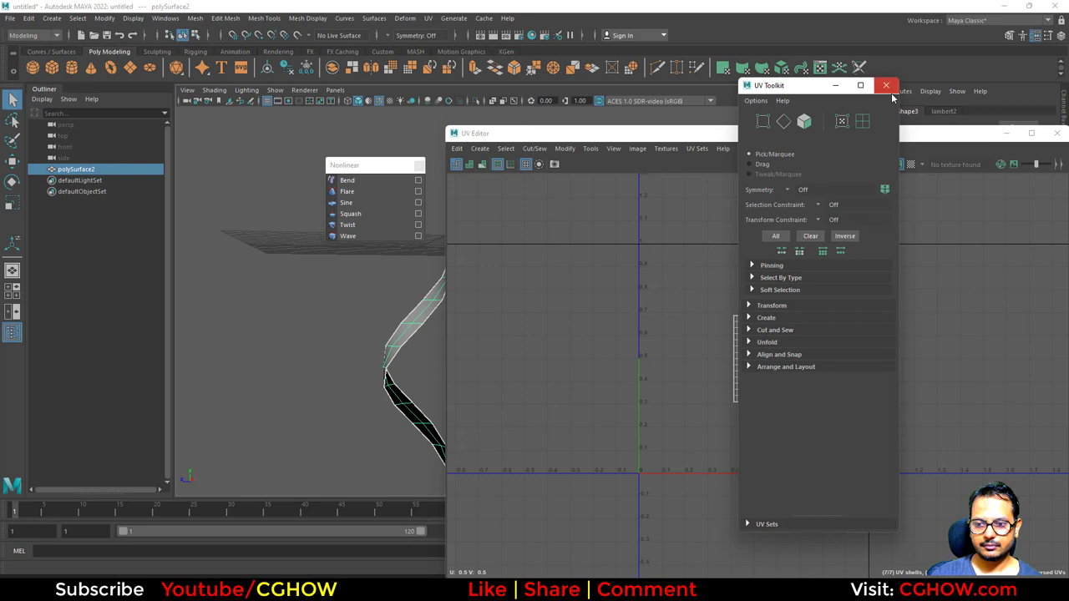
{"action": "left_click", "coordinate": [890, 91]}
{"action": "scroll", "coordinate": [719, 349], "scroll_direction": "down", "scroll_amount": 3}
{"action": "right_click_drag", "start_coordinate": [726, 328], "coordinate": [754, 316]}
{"action": "double_click", "coordinate": [734, 346]}
{"action": "right_click", "coordinate": [734, 350], "text": "shift"}
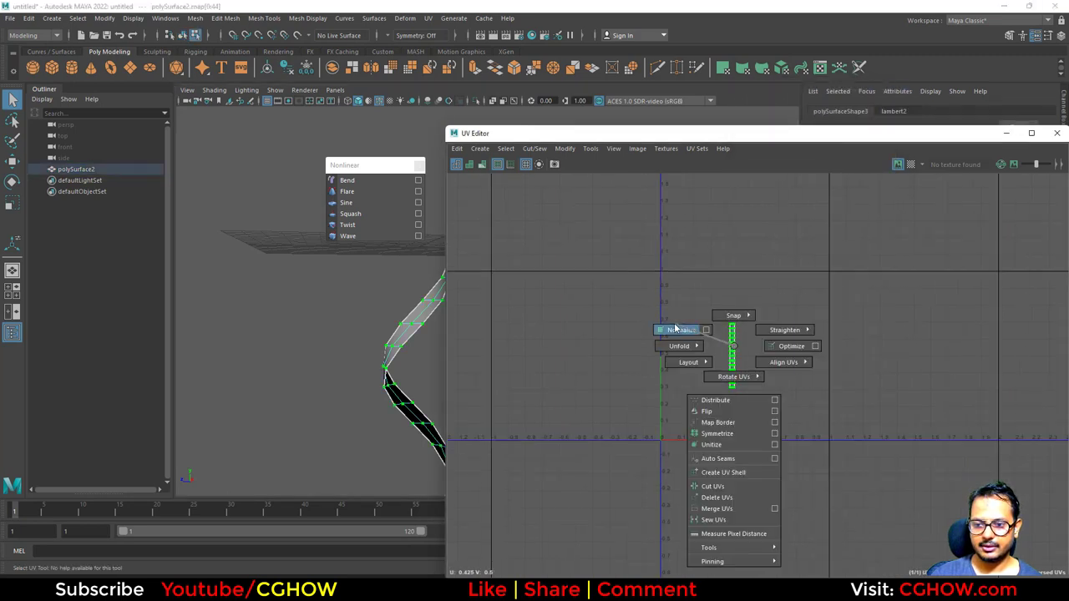
{"action": "left_click", "coordinate": [676, 329]}
{"action": "left_click", "coordinate": [1057, 134]}
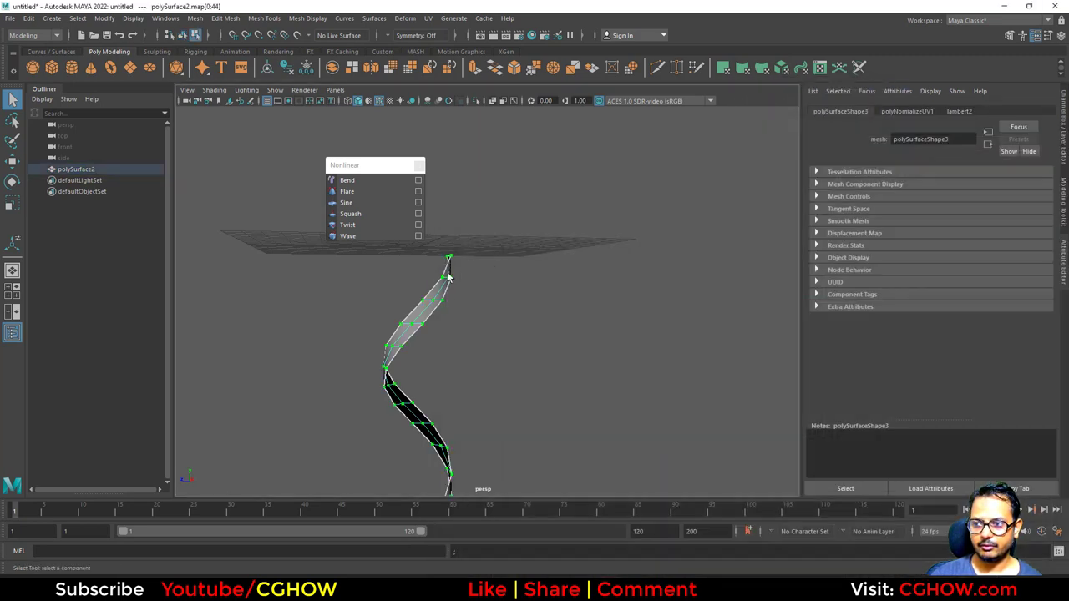
Step: Snap the spiral strip's pivot to the grid origin
{"action": "right_click_drag", "start_coordinate": [449, 274], "coordinate": [551, 235]}
{"action": "key", "text": "w"}
{"action": "left_click_drag", "start_coordinate": [473, 326], "coordinate": [499, 326], "text": "alt"}
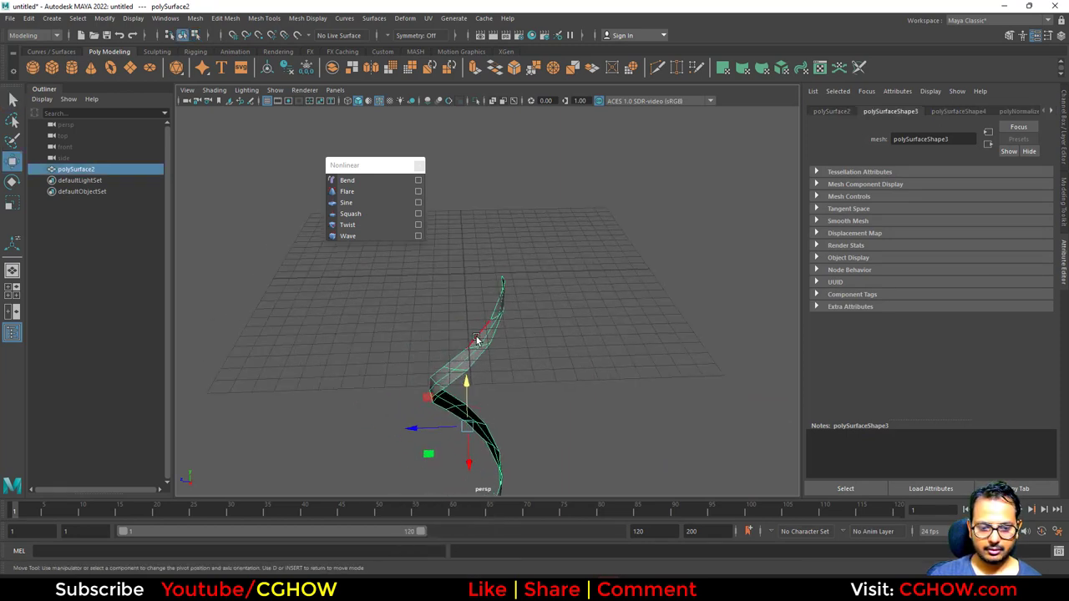
{"action": "left_click_drag", "start_coordinate": [465, 430], "coordinate": [466, 301]}
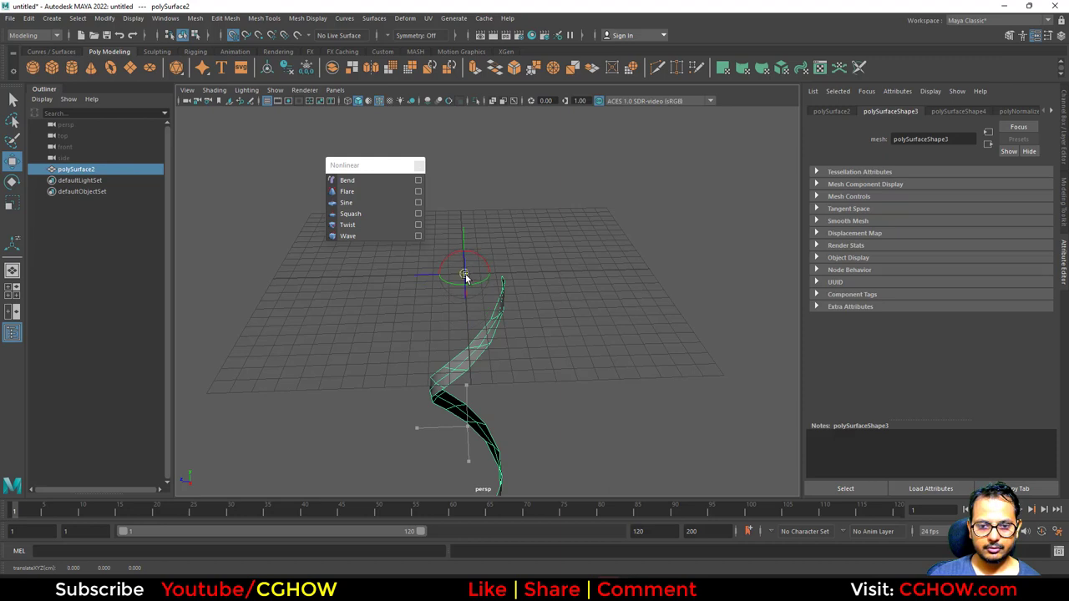
{"action": "left_click_drag", "start_coordinate": [681, 341], "coordinate": [659, 408], "text": "alt"}
{"action": "scroll", "coordinate": [576, 396], "scroll_direction": "down", "scroll_amount": 4}
{"action": "scroll", "coordinate": [480, 375], "scroll_direction": "up", "scroll_amount": 3}
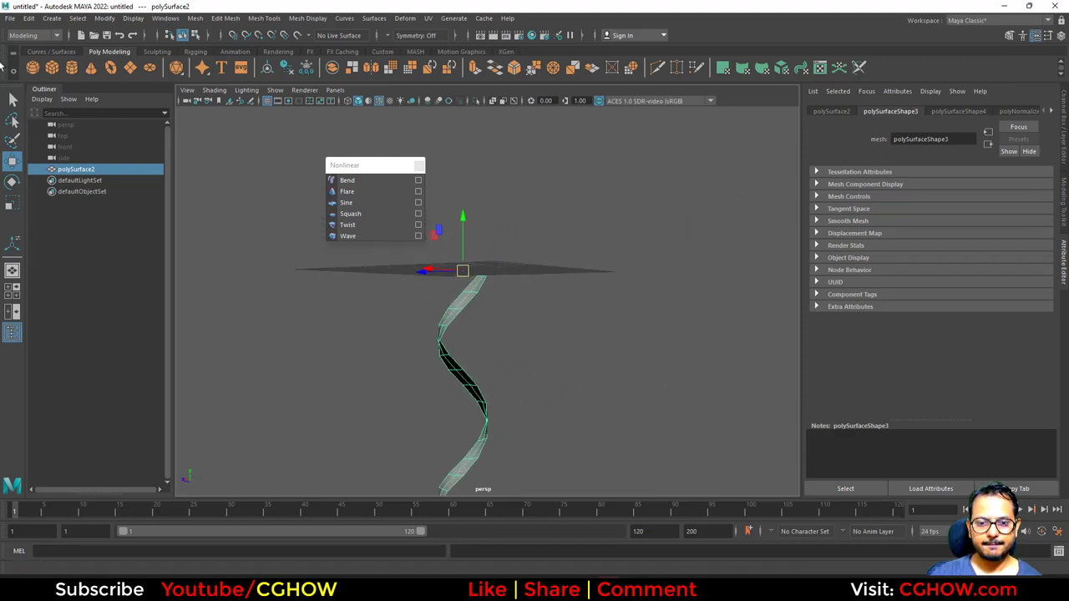
Step: Export the selected spiral strip to the Desktop as an FBX file named spira
{"action": "left_click", "coordinate": [10, 19]}
{"action": "left_click", "coordinate": [72, 165]}
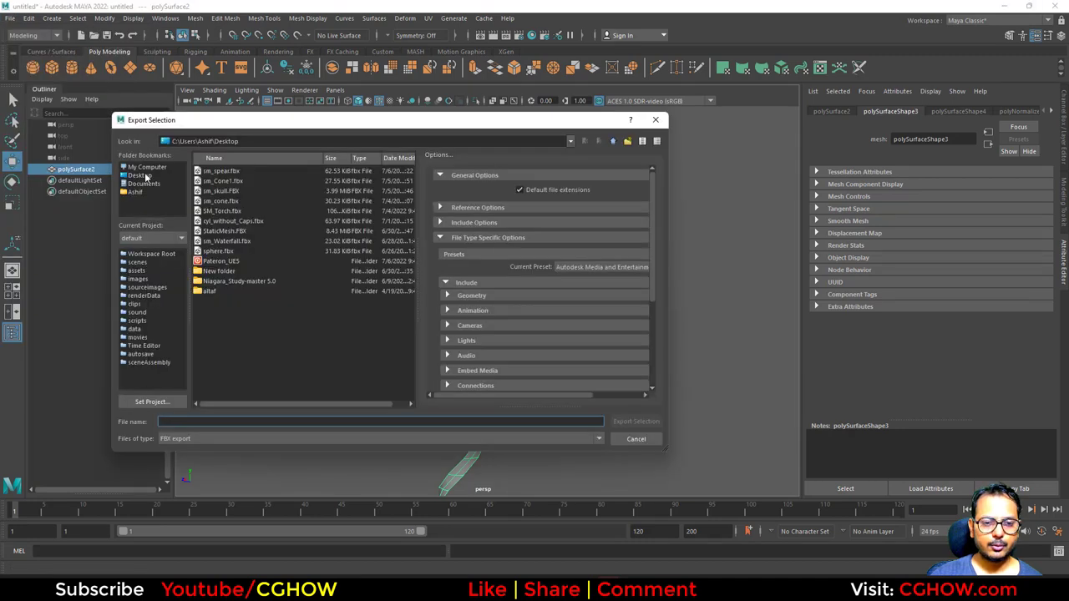
{"action": "left_click", "coordinate": [144, 176]}
{"action": "left_click", "coordinate": [215, 423]}
{"action": "type", "text": "spira"}
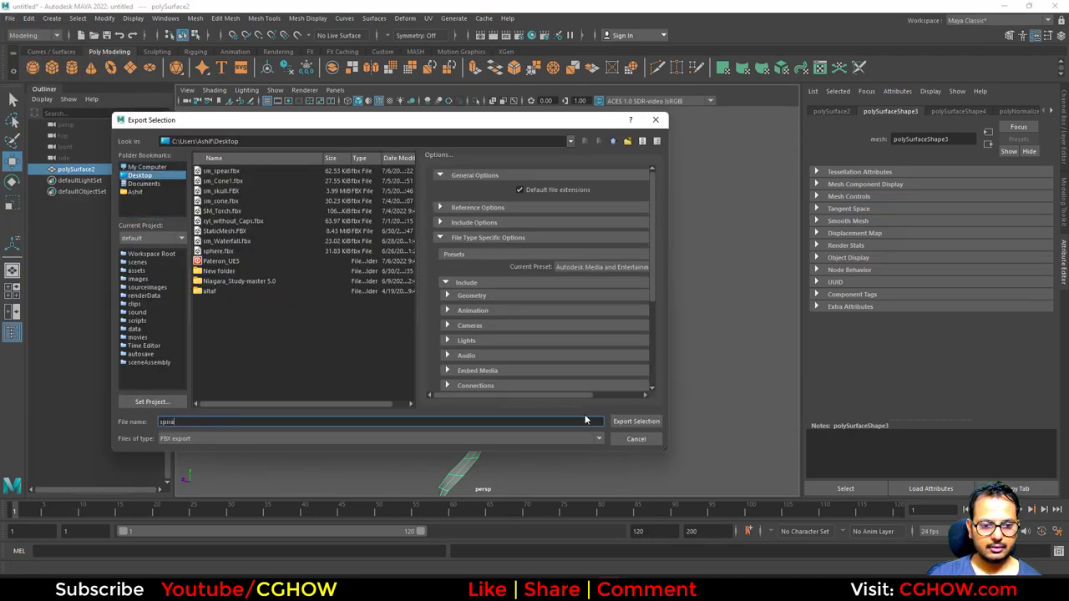
{"action": "left_click", "coordinate": [631, 420]}
Step: Switch to Unreal Engine and import spira.fbx as a static mesh into the spear folder with the default options
{"action": "left_click", "coordinate": [1004, 6]}
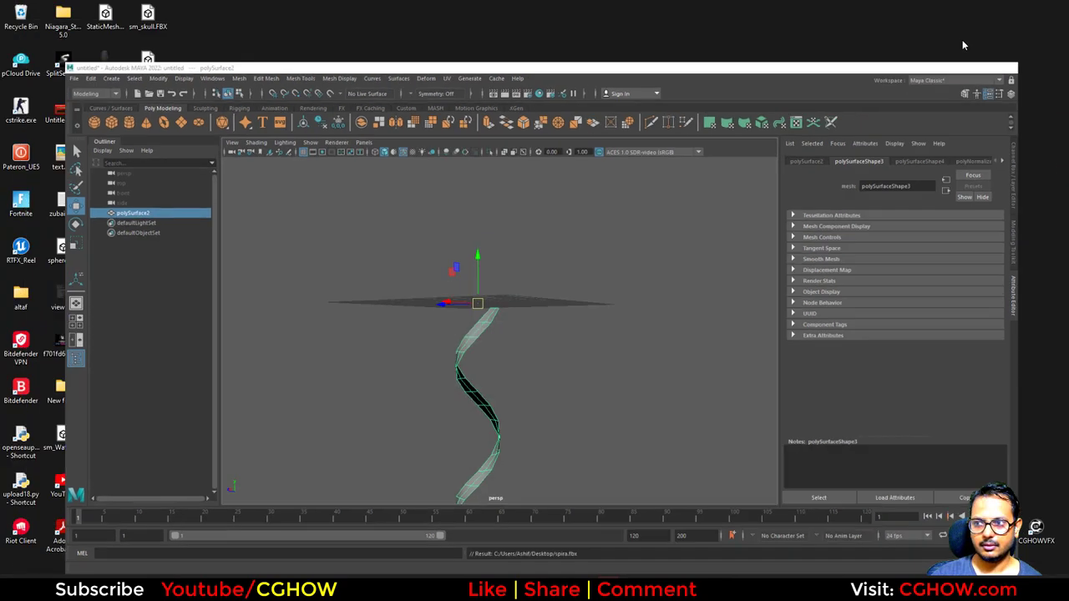
{"action": "left_click", "coordinate": [956, 68]}
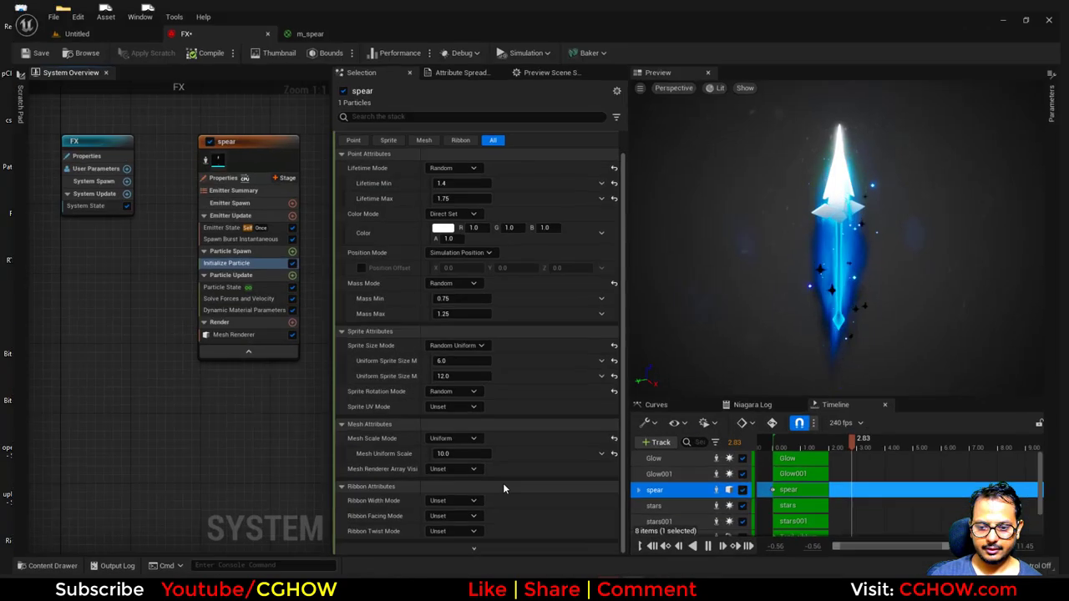
{"action": "left_click", "coordinate": [91, 30]}
{"action": "right_click", "coordinate": [441, 453]}
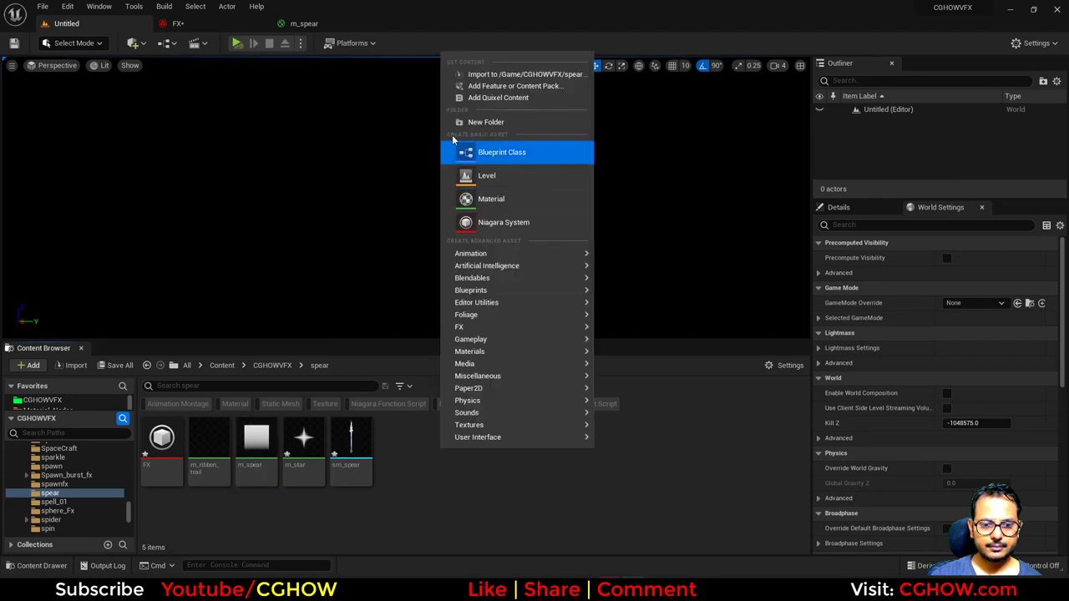
{"action": "left_click", "coordinate": [467, 75]}
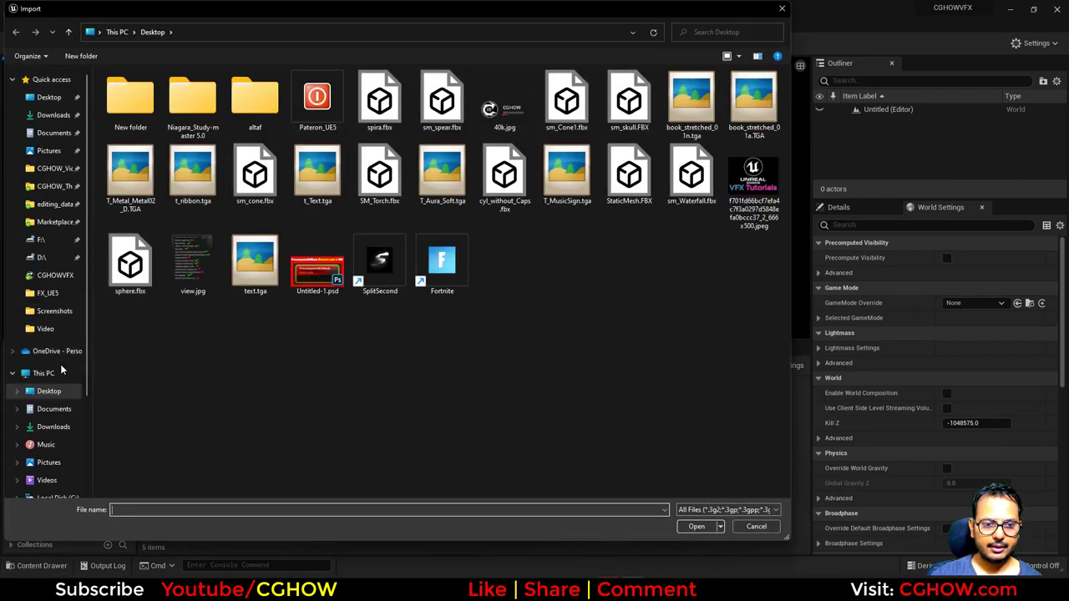
{"action": "double_click", "coordinate": [379, 100]}
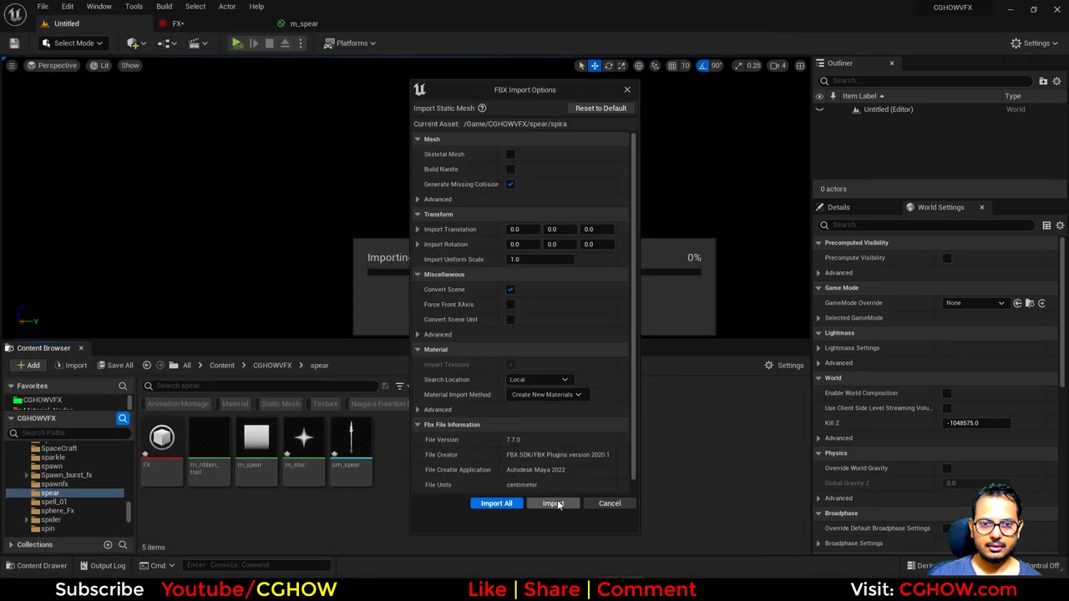
{"action": "left_click", "coordinate": [553, 502]}
{"action": "left_click", "coordinate": [850, 117]}
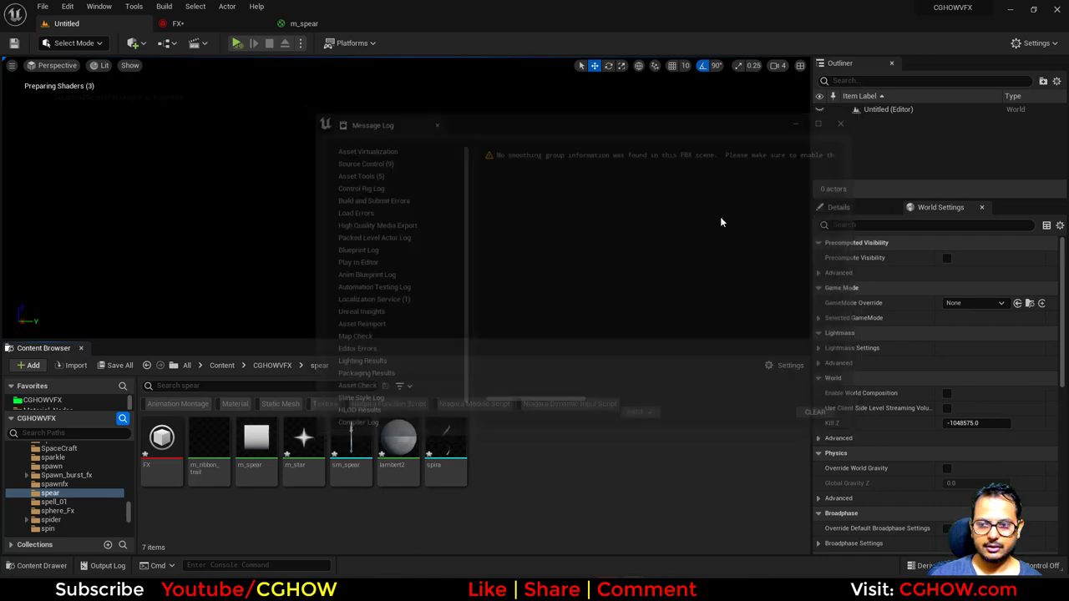
Step: Rename the imported lambert2 material as m_spiral
{"action": "left_click", "coordinate": [399, 451]}
{"action": "type", "text": "m"}
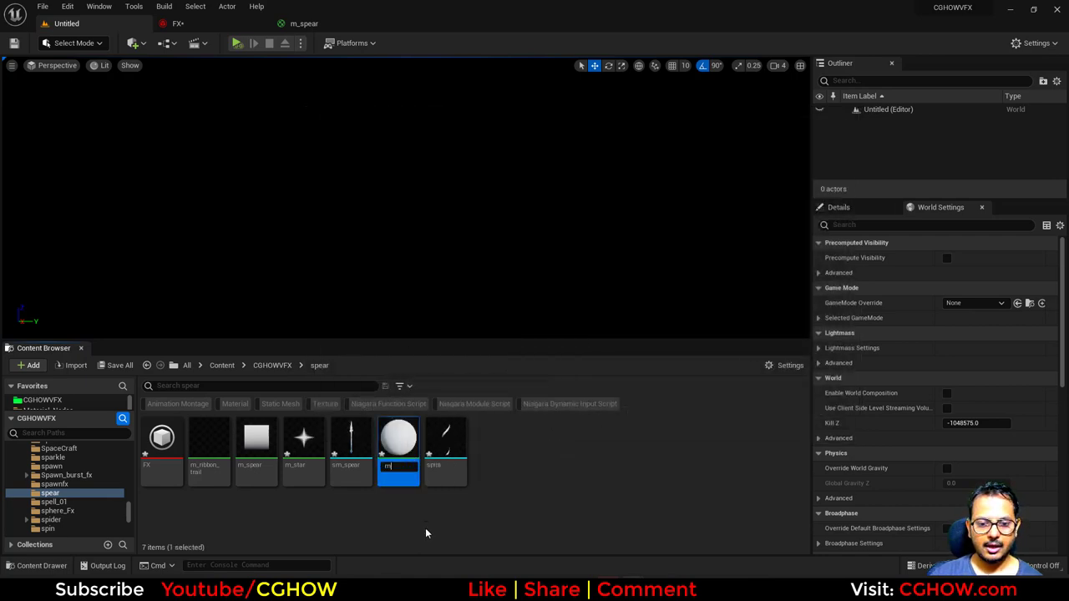
{"action": "type", "text": "_spiral"}
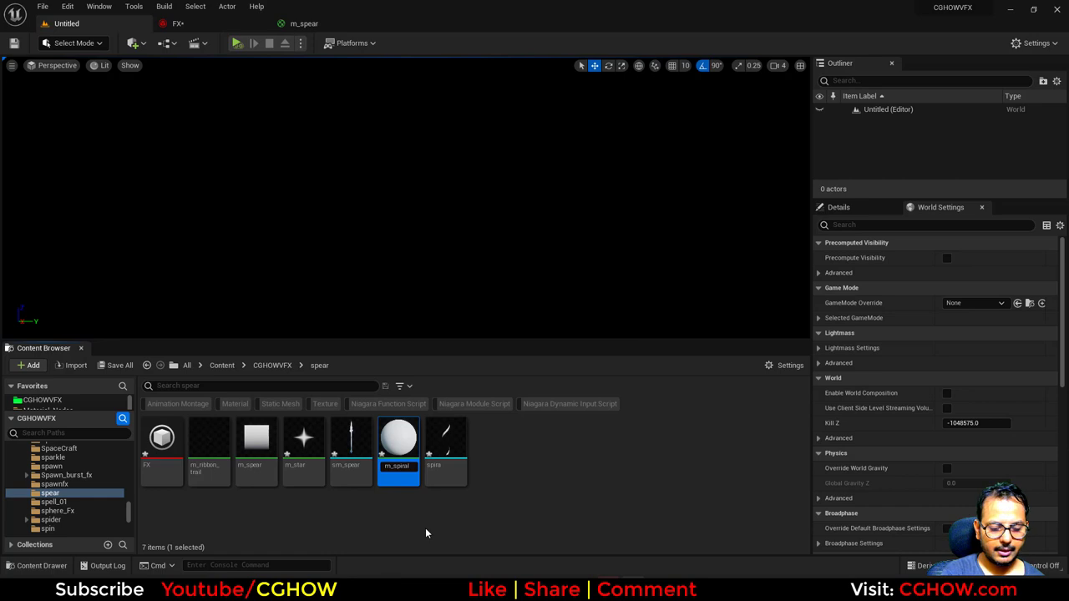
{"action": "key", "text": "Return"}
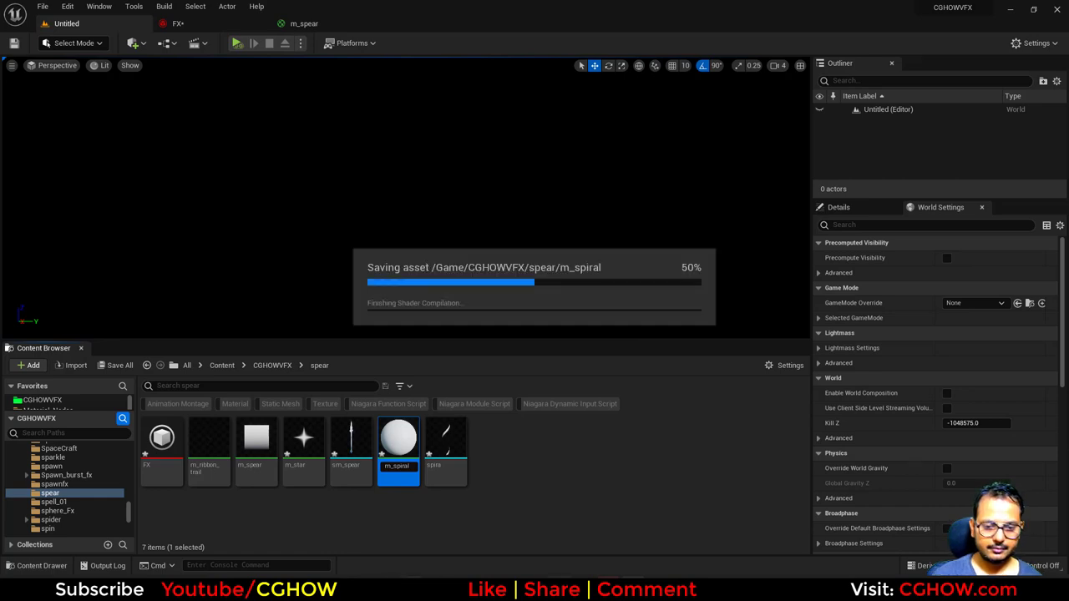
Step: Open the m_spiral material, close the m_spear material, and preview m_spiral on the spira mesh
{"action": "double_click", "coordinate": [398, 443]}
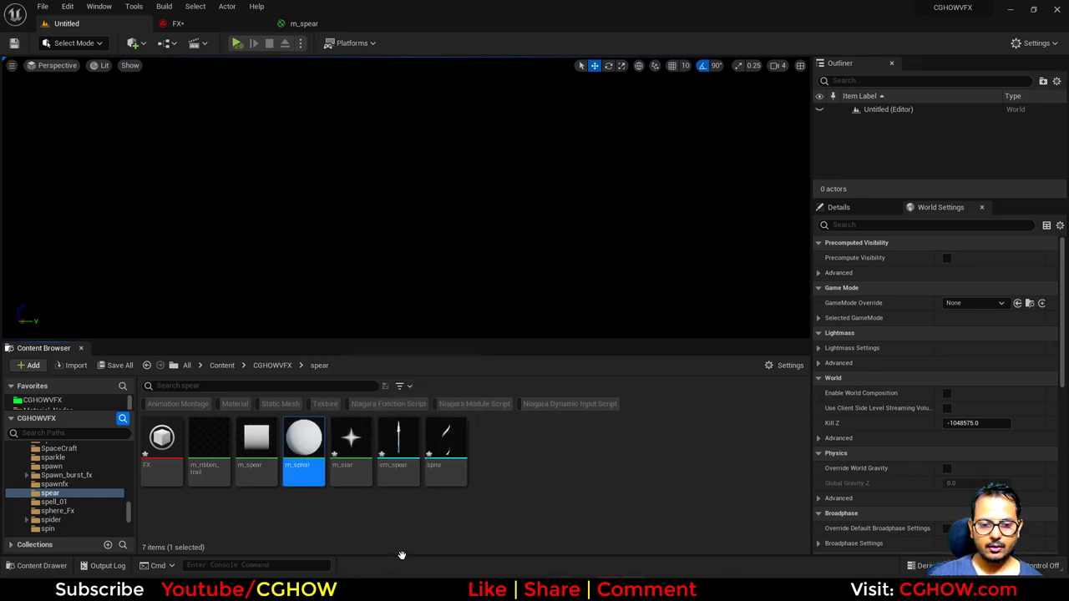
{"action": "middle_click", "coordinate": [337, 25]}
{"action": "left_click", "coordinate": [76, 20]}
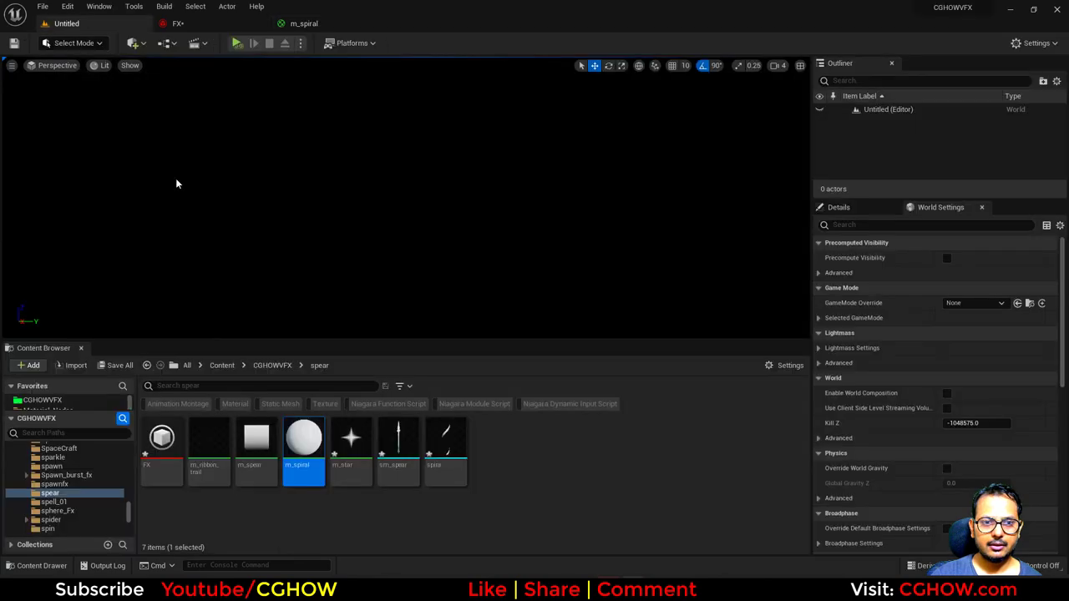
{"action": "left_click", "coordinate": [346, 25]}
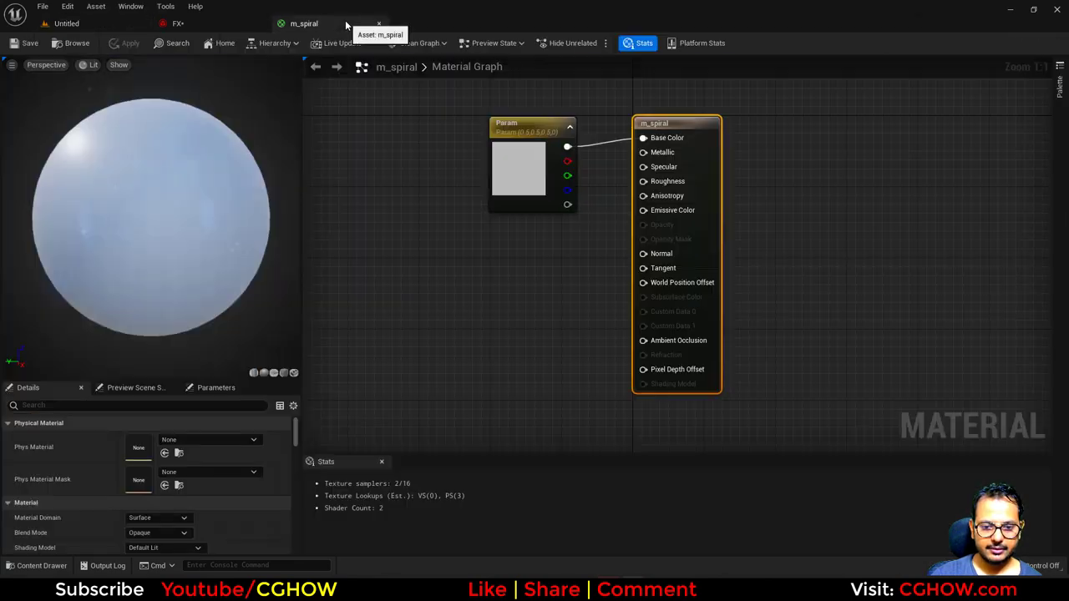
{"action": "left_click", "coordinate": [293, 372]}
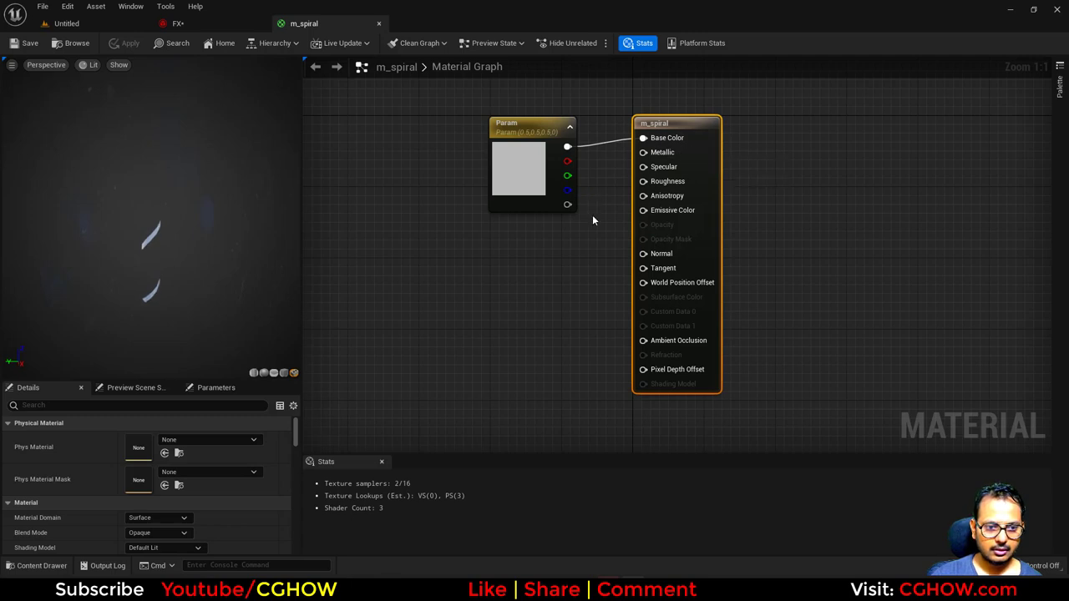
Step: Set the m_spiral material's shading model to Unlit and its blend mode to Translucent
{"action": "scroll", "coordinate": [147, 485], "scroll_direction": "down", "scroll_amount": 2}
{"action": "left_click", "coordinate": [151, 513]}
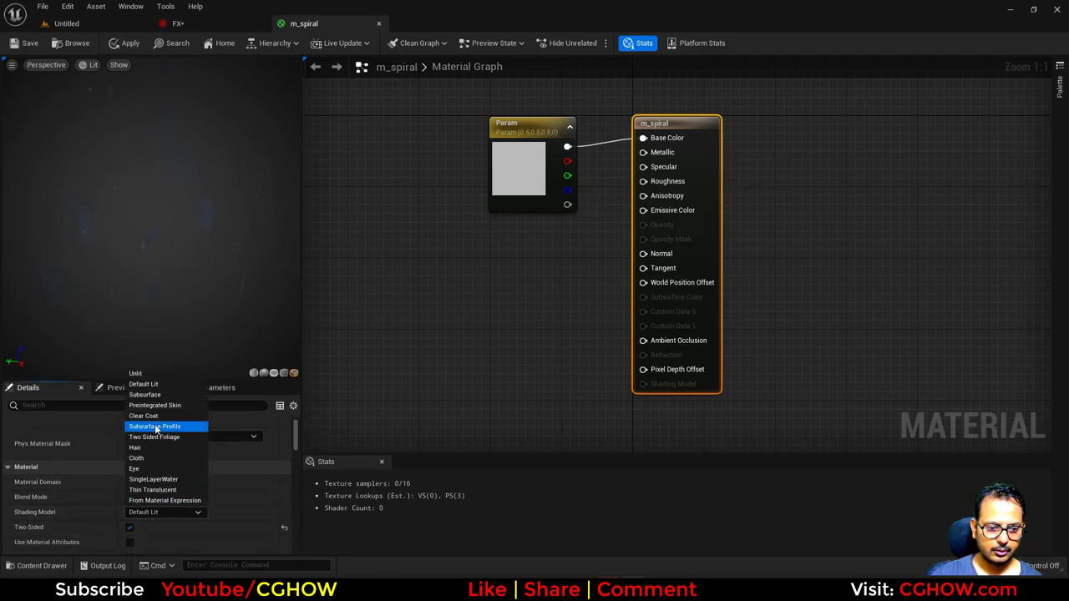
{"action": "left_click", "coordinate": [135, 373]}
{"action": "left_click", "coordinate": [159, 497]}
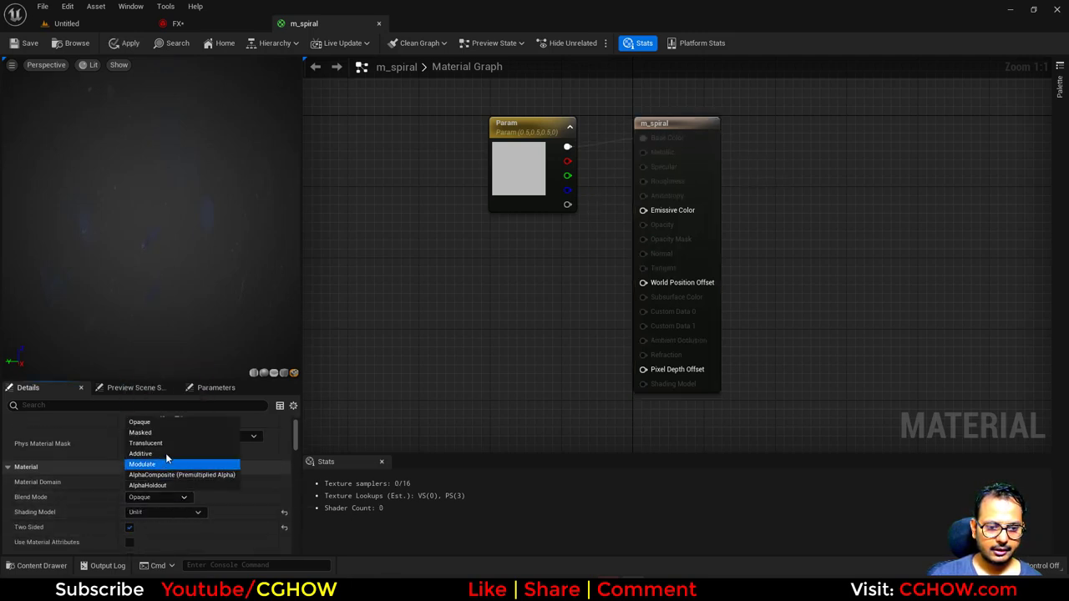
{"action": "left_click", "coordinate": [145, 443]}
{"action": "right_click_drag", "start_coordinate": [402, 327], "coordinate": [510, 317]}
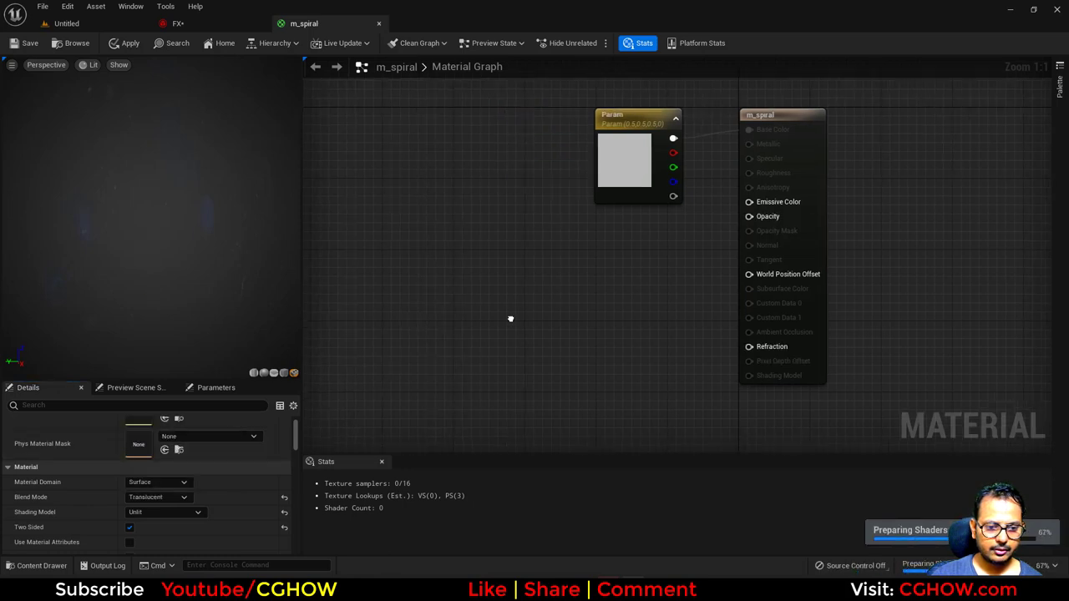
Step: Add a Texture Sample node to the m_spiral graph using the T_Noise_Aura_Blur_01 texture
{"action": "left_click", "coordinate": [488, 274]}
{"action": "left_click", "coordinate": [184, 506]}
{"action": "type", "text": "au"}
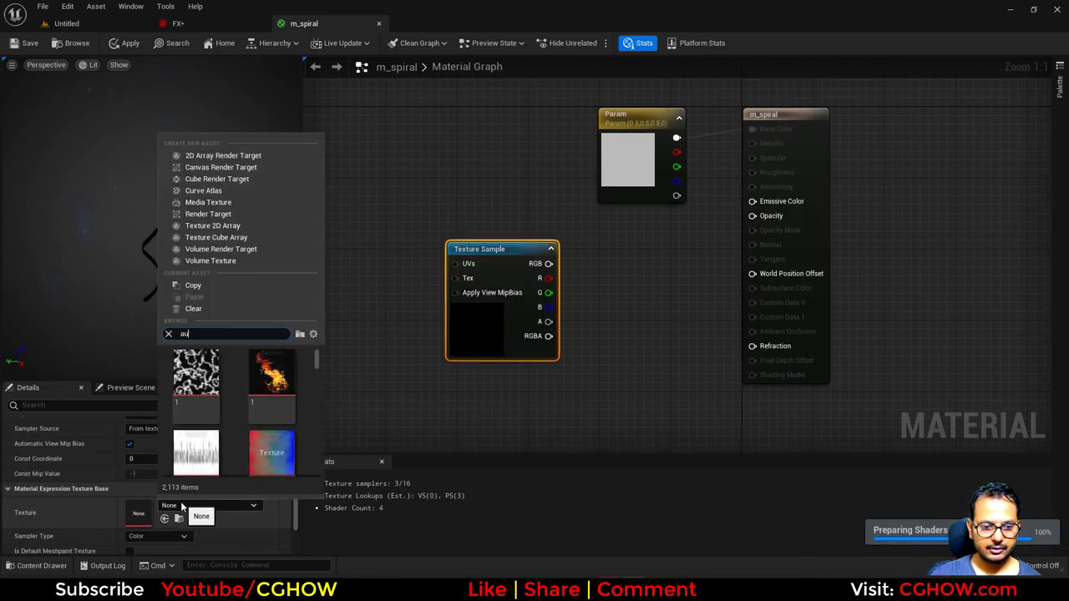
{"action": "type", "text": "ra"}
{"action": "scroll", "coordinate": [263, 401], "scroll_direction": "down", "scroll_amount": 5}
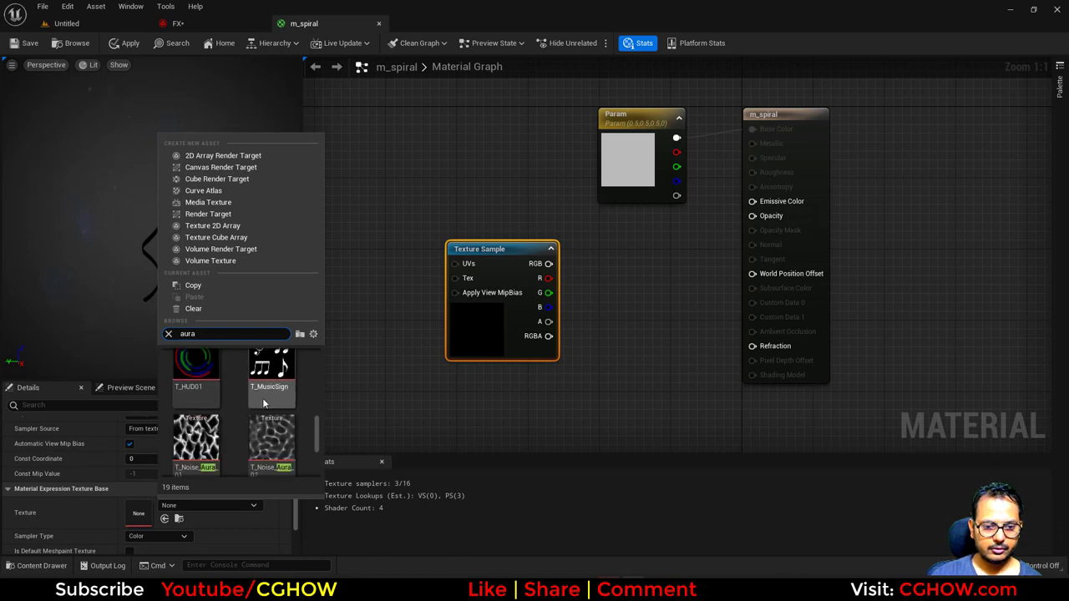
{"action": "scroll", "coordinate": [263, 403], "scroll_direction": "down", "scroll_amount": 2}
{"action": "left_click", "coordinate": [263, 404]}
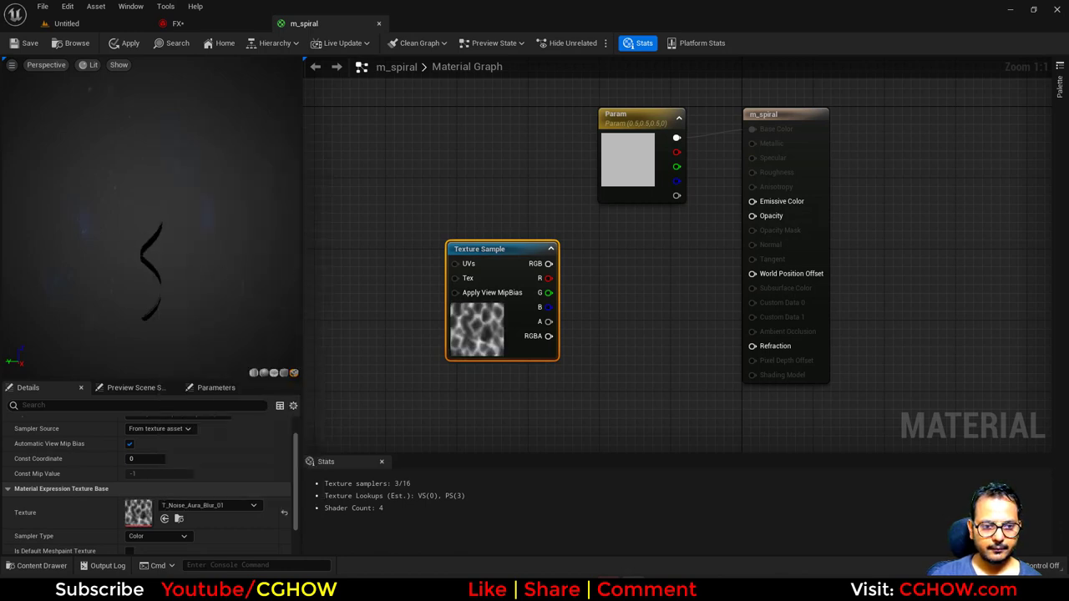
Step: Connect the noise texture's red channel to Emissive Color and delete the imported Param node
{"action": "left_click_drag", "start_coordinate": [578, 279], "coordinate": [756, 203]}
{"action": "left_click", "coordinate": [627, 171]}
{"action": "key", "text": "Delete"}
{"action": "right_click_drag", "start_coordinate": [473, 325], "coordinate": [538, 270]}
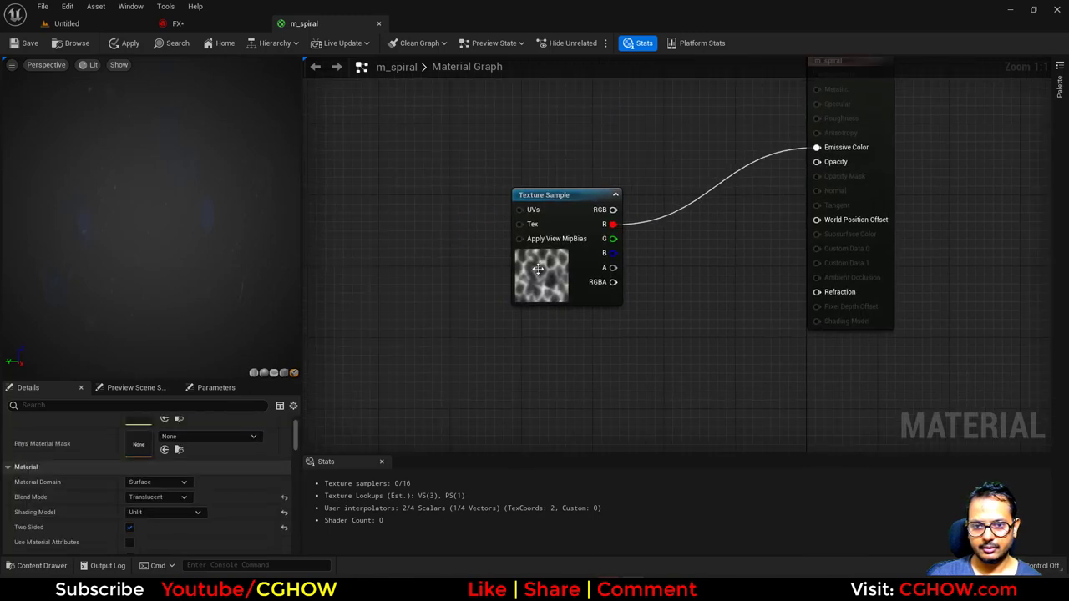
{"action": "left_click_drag", "start_coordinate": [537, 269], "coordinate": [548, 225]}
Step: Add a TexCoord node with U tiling 0.1 and connect it to the Texture Sample's UVs
{"action": "right_click_drag", "start_coordinate": [462, 171], "coordinate": [435, 212]}
{"action": "key", "text": "u"}
{"action": "left_click", "coordinate": [404, 195]}
{"action": "left_click_drag", "start_coordinate": [456, 213], "coordinate": [504, 206]}
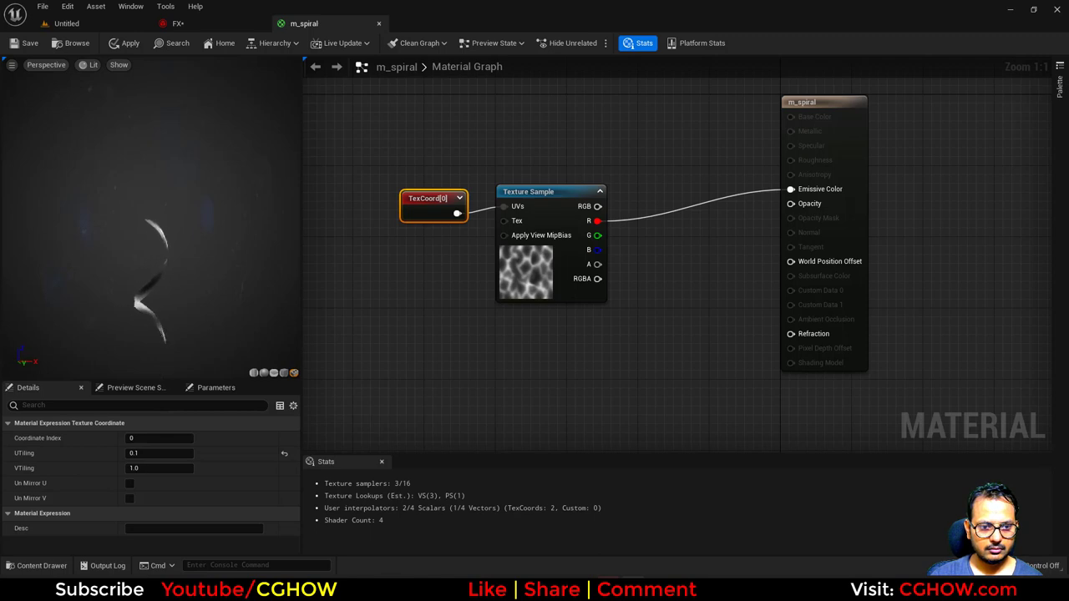
Step: Try V tiling 0.1 on the TexCoord node with U tiling values of 1.0, 0.5 and 0.3
{"action": "left_click", "coordinate": [163, 469]}
{"action": "type", "text": "0.1"}
{"action": "key", "text": "Return"}
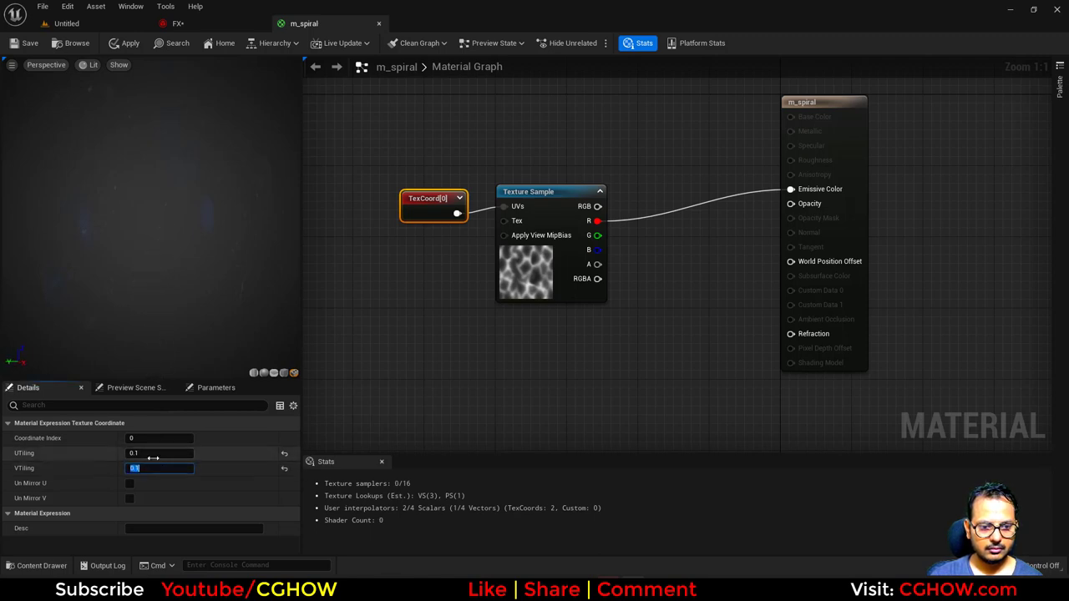
{"action": "key", "text": "Return"}
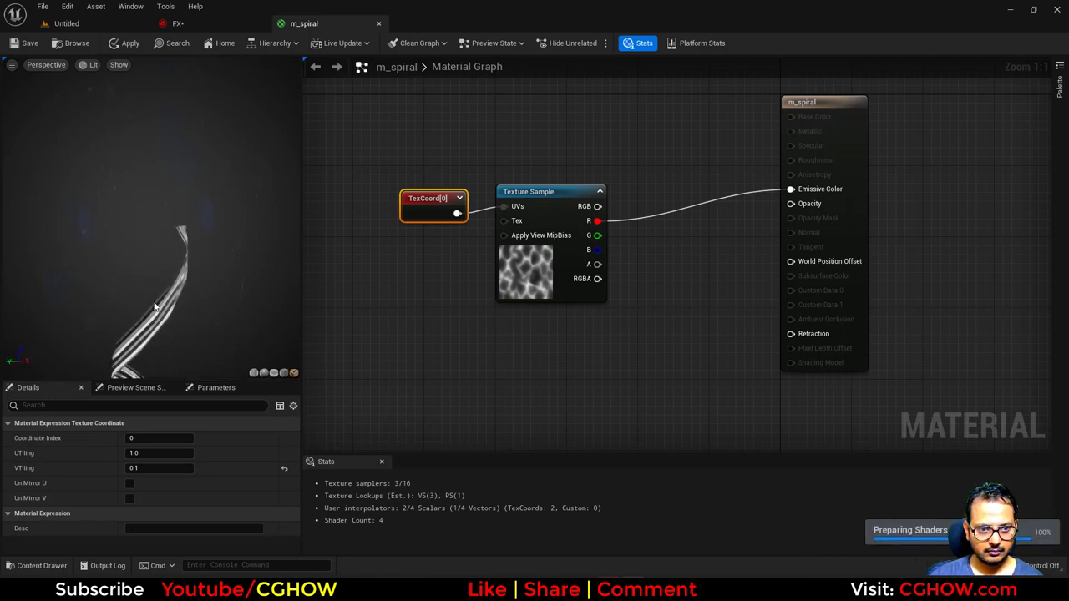
{"action": "type", "text": ".5"}
{"action": "key", "text": "Return"}
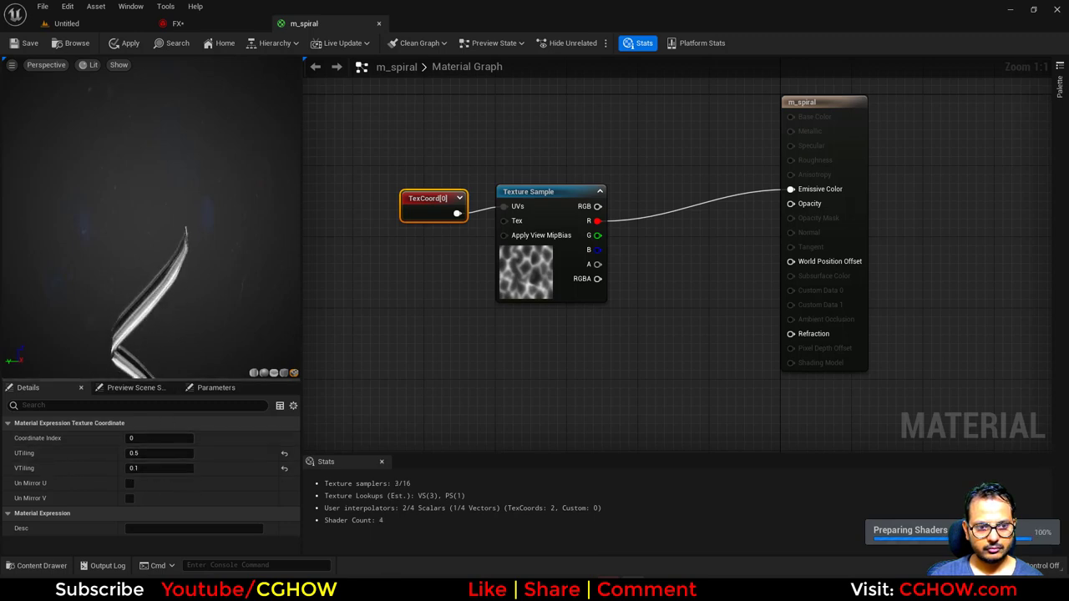
{"action": "left_click", "coordinate": [147, 452]}
{"action": "key", "text": "Return"}
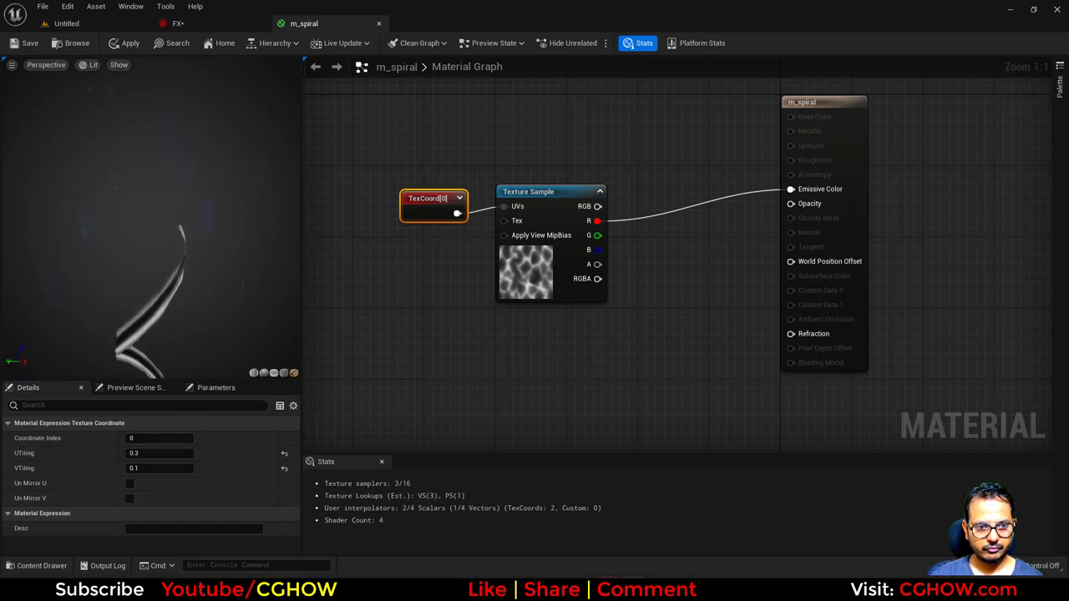
Step: Set the TexCoord node's V tiling to 0.2 and its U tiling to 0.4
{"action": "left_click", "coordinate": [146, 468]}
{"action": "type", "text": "0.2"}
{"action": "key", "text": "Return"}
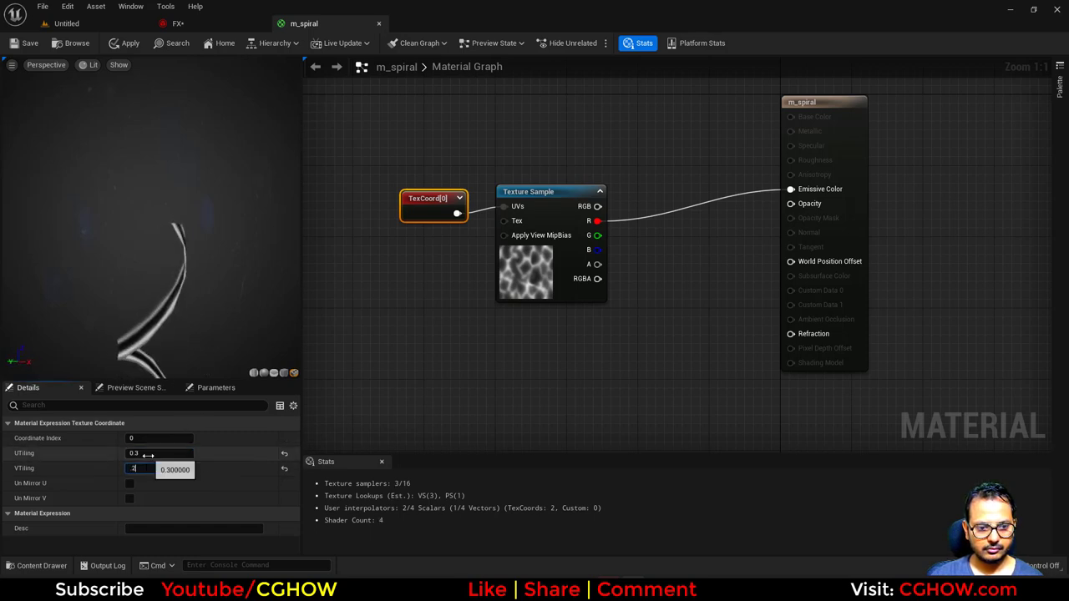
{"action": "left_click", "coordinate": [147, 454]}
{"action": "type", "text": "0.4"}
{"action": "key", "text": "Return"}
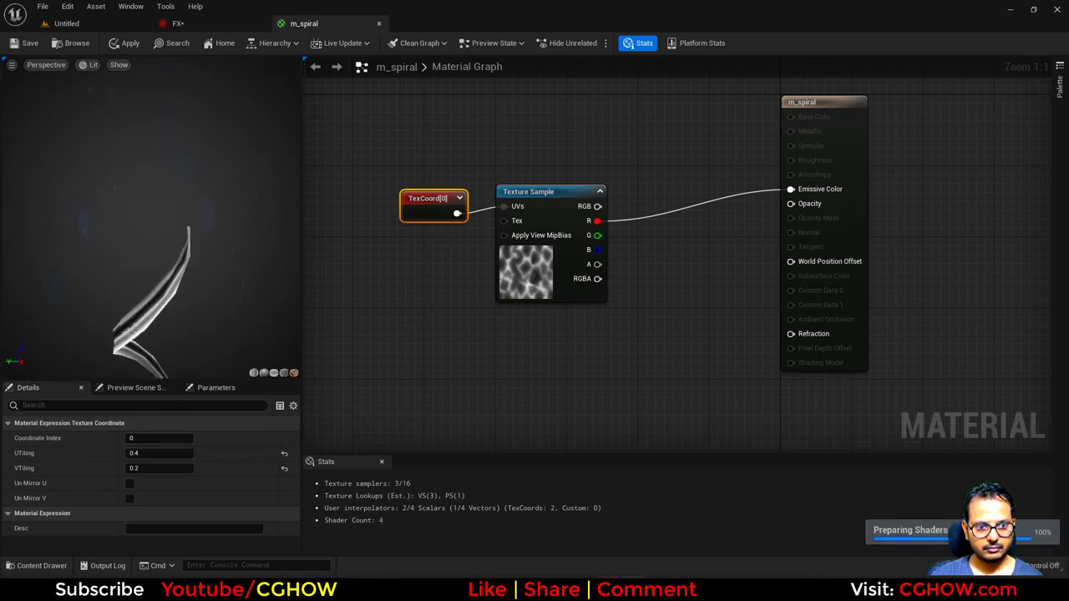
Step: Add a RadialGradientExponential node below the Texture Sample
{"action": "right_click_drag", "start_coordinate": [485, 340], "coordinate": [412, 337]}
{"action": "left_click", "coordinate": [421, 366]}
{"action": "right_click", "coordinate": [411, 338]}
{"action": "type", "text": "rad"}
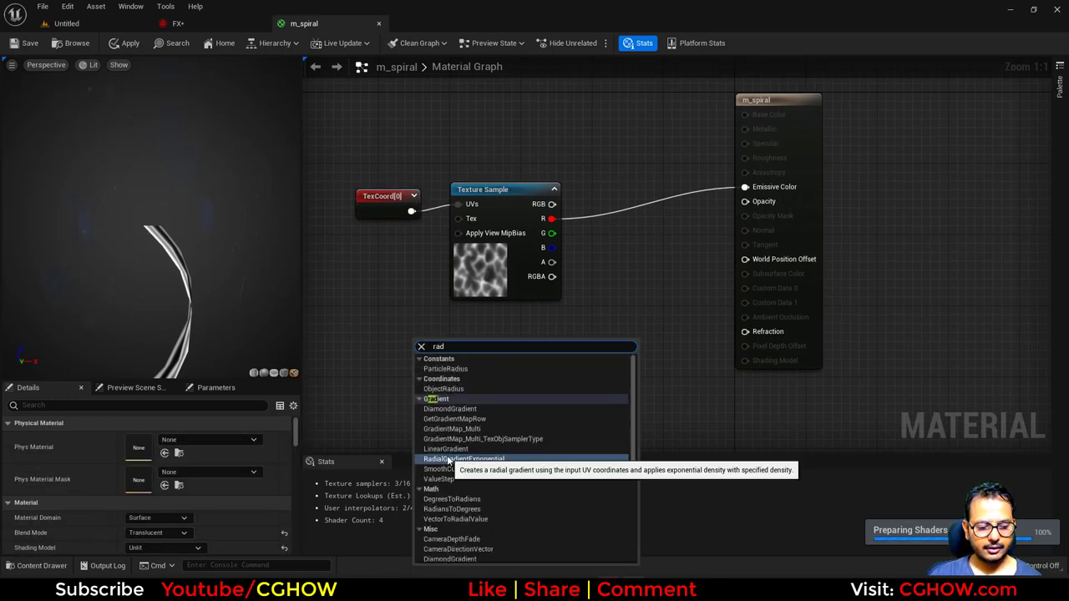
{"action": "left_click", "coordinate": [448, 458]}
Step: Multiply the radial gradient by the noise texture's red channel and connect the result to Emissive Color
{"action": "left_click", "coordinate": [595, 330]}
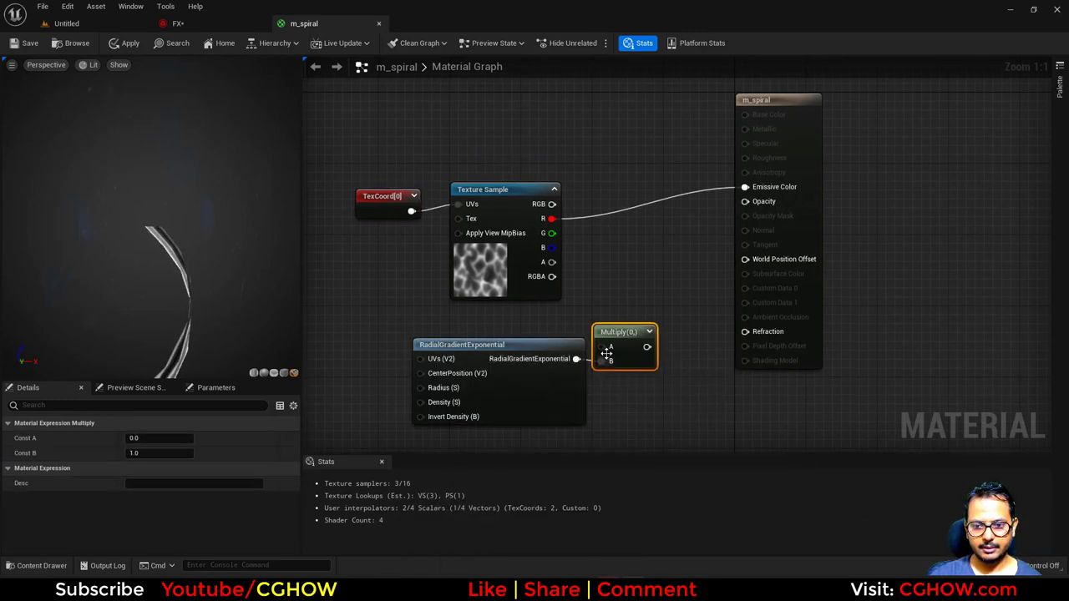
{"action": "left_click_drag", "start_coordinate": [602, 347], "coordinate": [551, 219]}
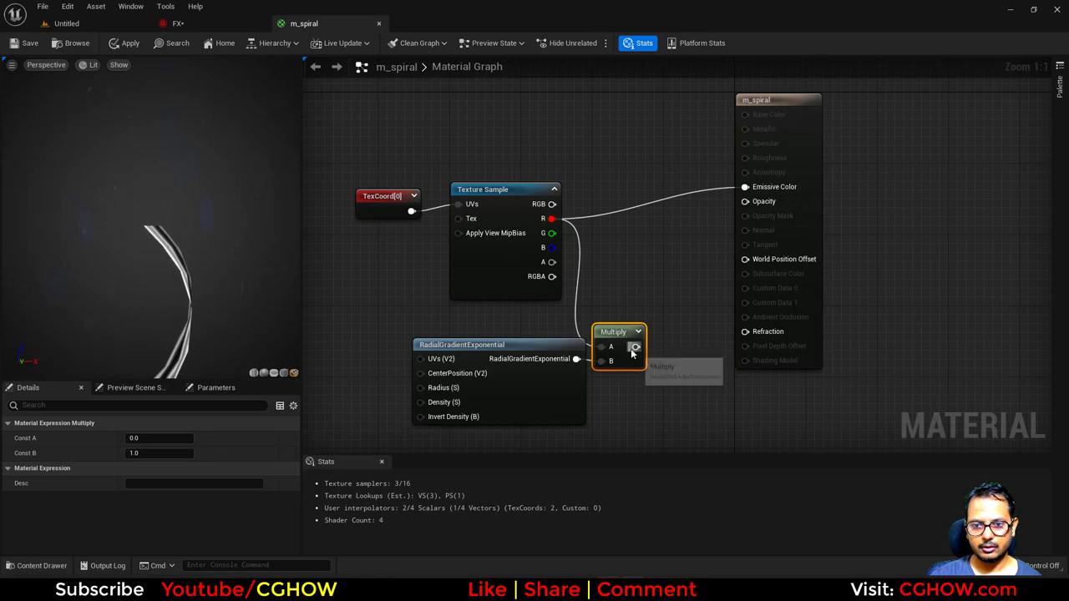
{"action": "left_click_drag", "start_coordinate": [646, 347], "coordinate": [632, 273]}
Step: Add a Particle Color node and connect its color output to Emissive Color in place of the Multiply
{"action": "right_click_drag", "start_coordinate": [594, 171], "coordinate": [585, 305]}
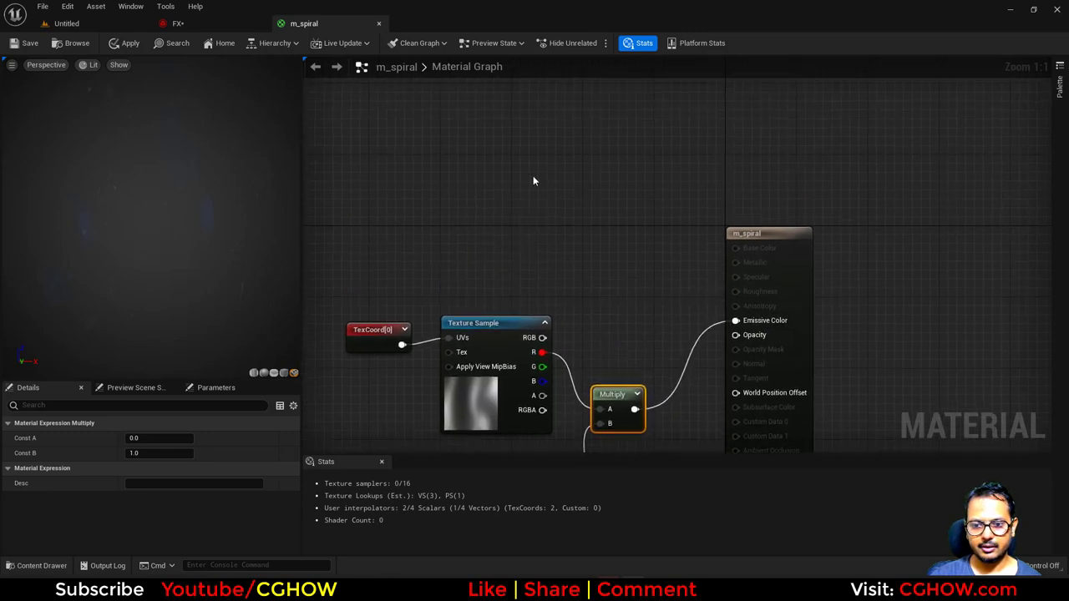
{"action": "right_click", "coordinate": [519, 161]}
{"action": "type", "text": "part"}
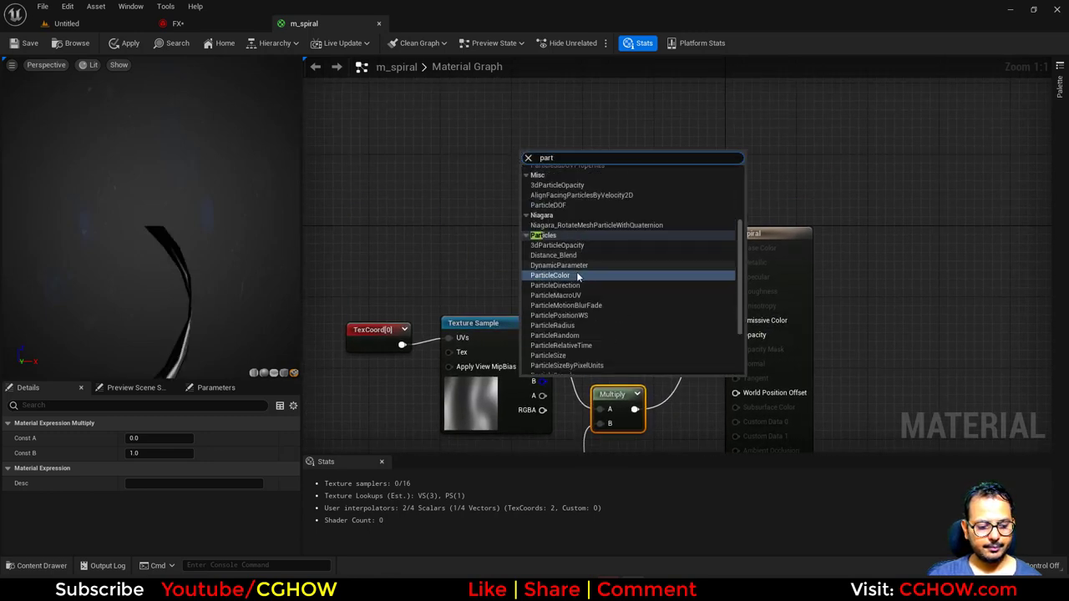
{"action": "left_click", "coordinate": [576, 276]}
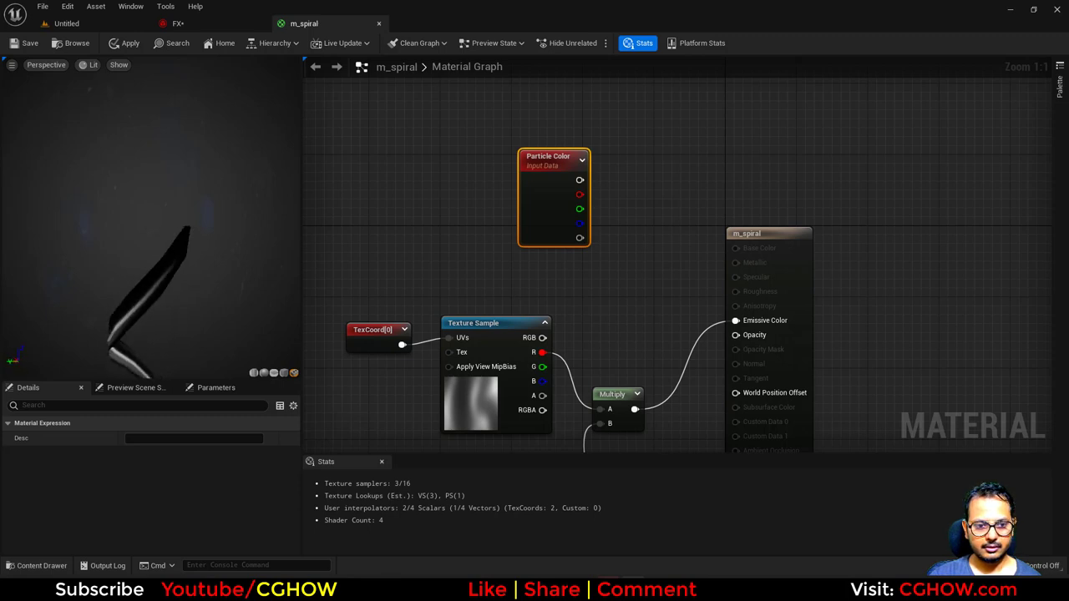
{"action": "right_click_drag", "start_coordinate": [653, 266], "coordinate": [550, 302]}
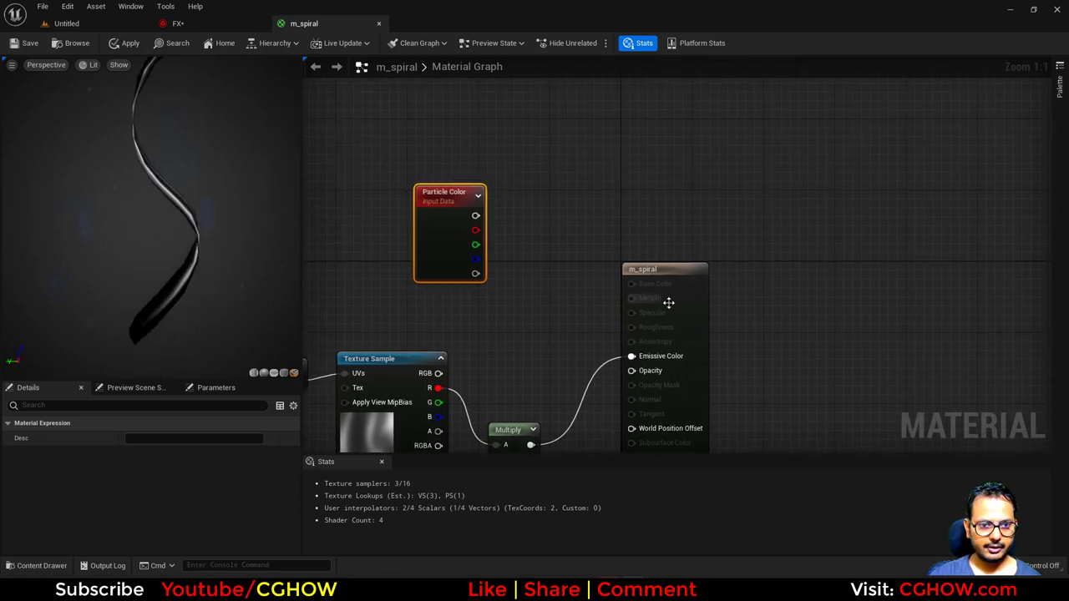
{"action": "left_click_drag", "start_coordinate": [669, 269], "coordinate": [756, 197]}
{"action": "left_click_drag", "start_coordinate": [476, 216], "coordinate": [723, 286]}
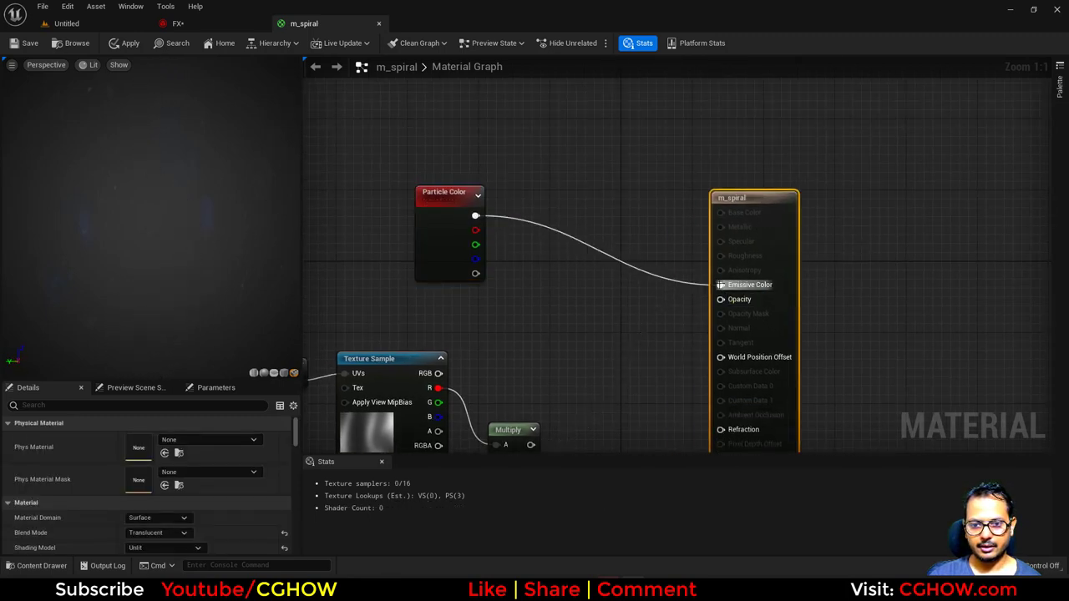
Step: Multiply the Particle Color alpha by the gradient-masked noise, connect the product to Opacity, and save the material
{"action": "right_click_drag", "start_coordinate": [595, 334], "coordinate": [576, 299]}
{"action": "key", "text": "m"}
{"action": "left_click", "coordinate": [548, 292]}
{"action": "left_click_drag", "start_coordinate": [512, 407], "coordinate": [458, 239]}
{"action": "left_click_drag", "start_coordinate": [595, 307], "coordinate": [709, 266]}
{"action": "scroll", "coordinate": [576, 309], "scroll_direction": "down", "scroll_amount": 2}
{"action": "right_click_drag", "start_coordinate": [568, 313], "coordinate": [633, 284]}
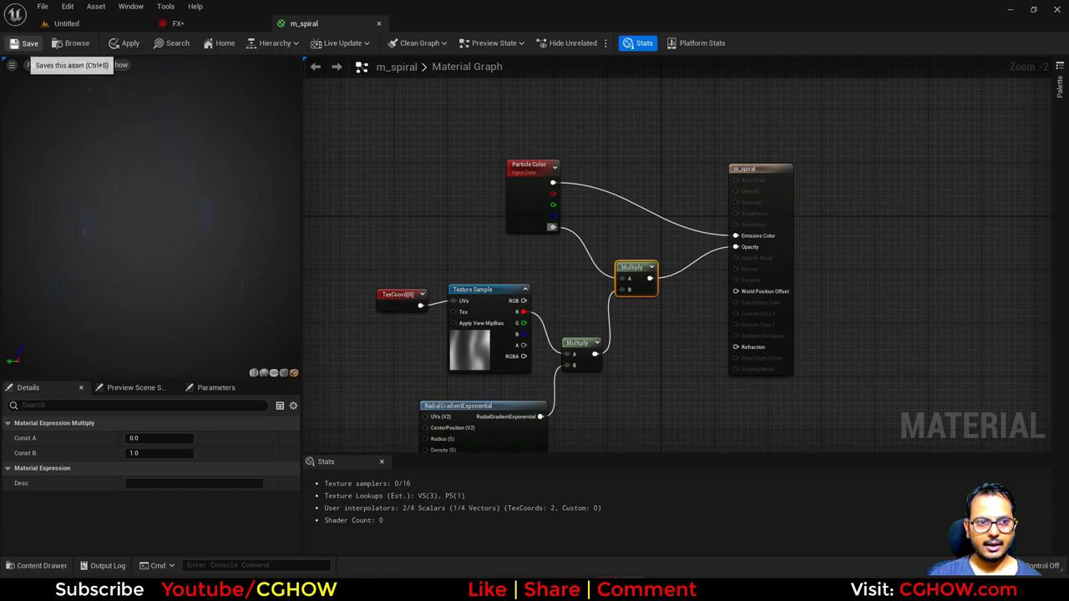
{"action": "left_click", "coordinate": [25, 43]}
Step: Duplicate the spear emitter in the FX Niagara system to the far end of the emitter row and rename it spirals
{"action": "left_click", "coordinate": [67, 24]}
{"action": "left_click", "coordinate": [182, 24]}
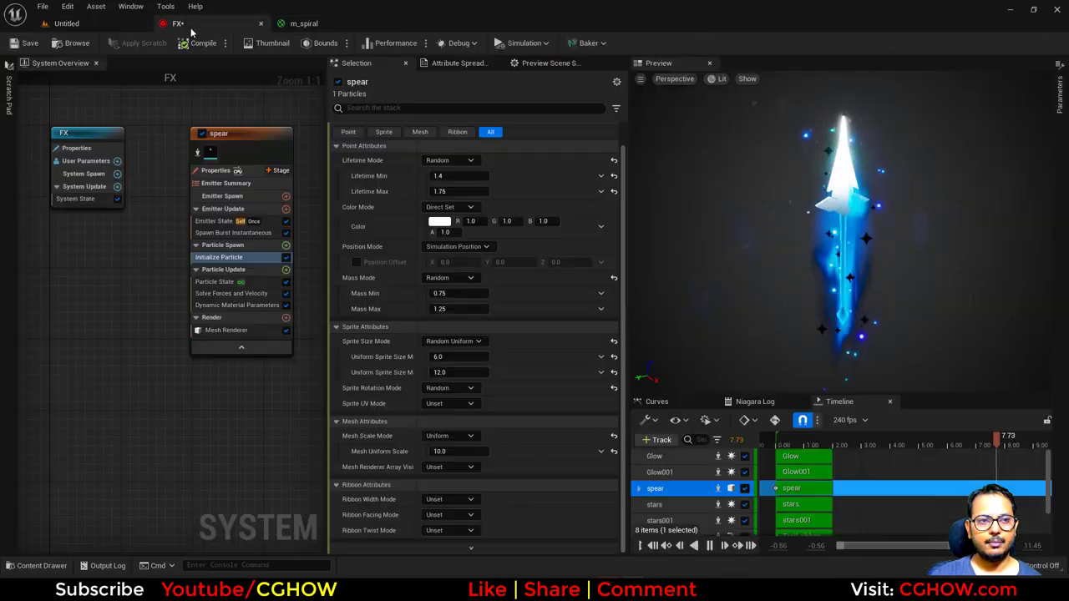
{"action": "scroll", "coordinate": [218, 138], "scroll_direction": "down", "scroll_amount": 1}
{"action": "left_click", "coordinate": [240, 136]}
{"action": "right_click_drag", "start_coordinate": [250, 367], "coordinate": [33, 393]}
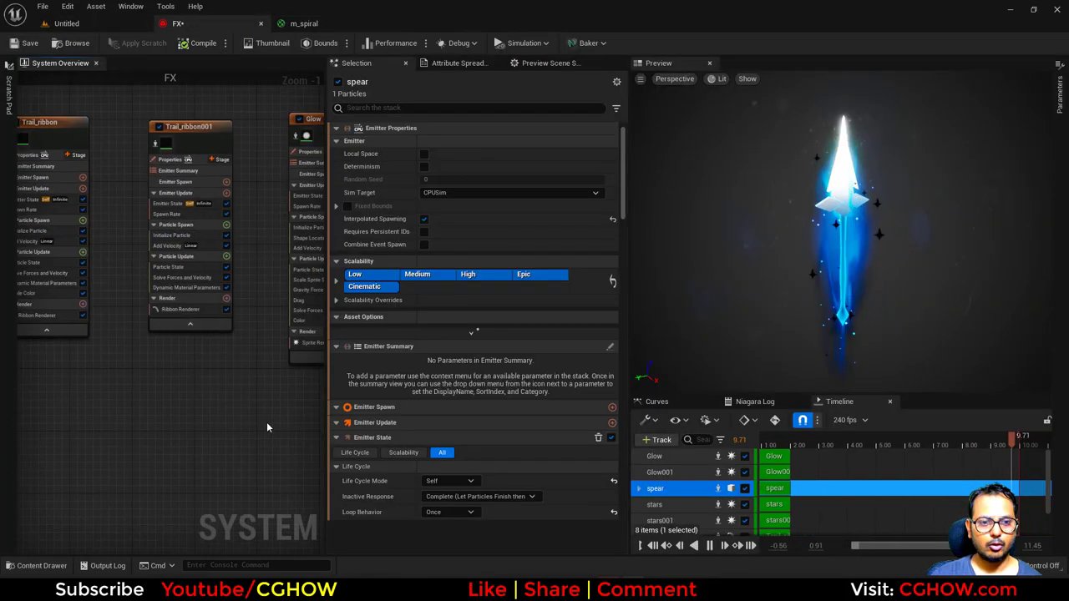
{"action": "right_click_drag", "start_coordinate": [288, 426], "coordinate": [25, 430]}
{"action": "right_click_drag", "start_coordinate": [241, 409], "coordinate": [21, 405]}
{"action": "left_click", "coordinate": [135, 117]}
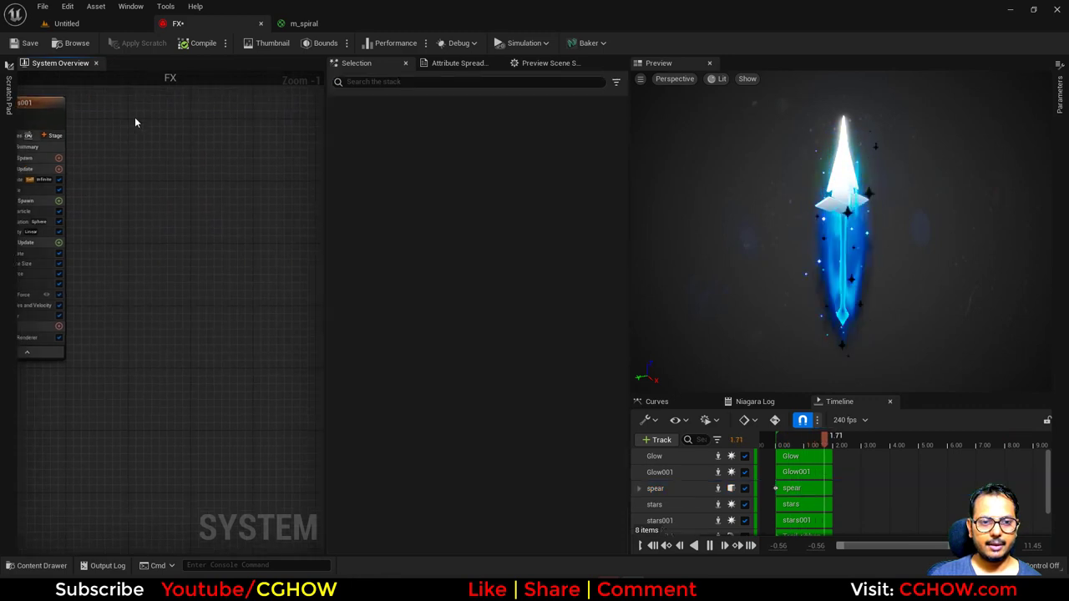
{"action": "scroll", "coordinate": [209, 136], "scroll_direction": "down", "scroll_amount": 1}
{"action": "key", "text": "ctrl+v"}
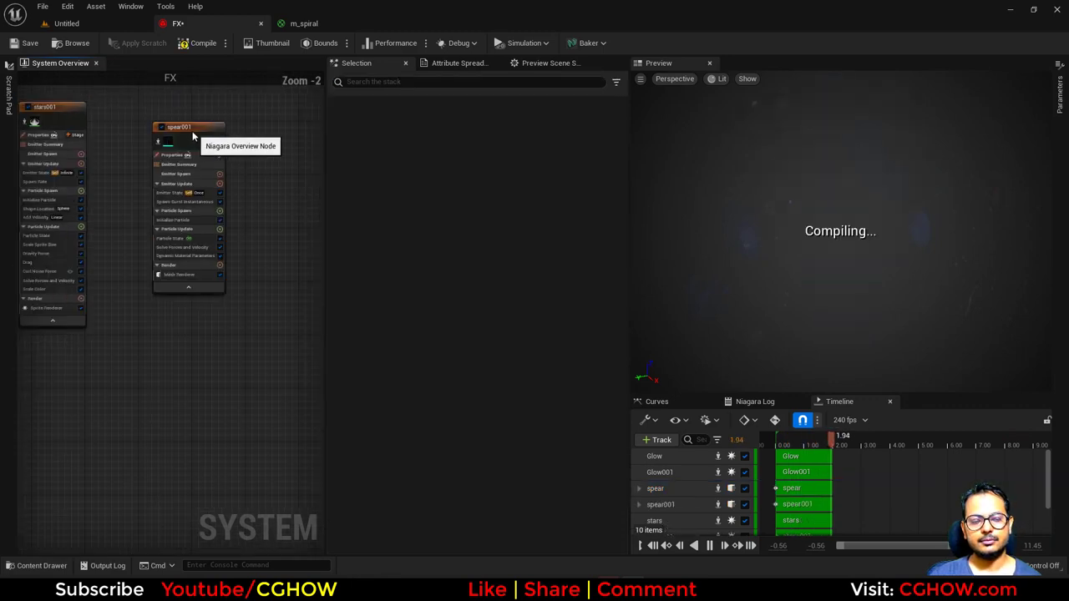
{"action": "type", "text": "spirals"}
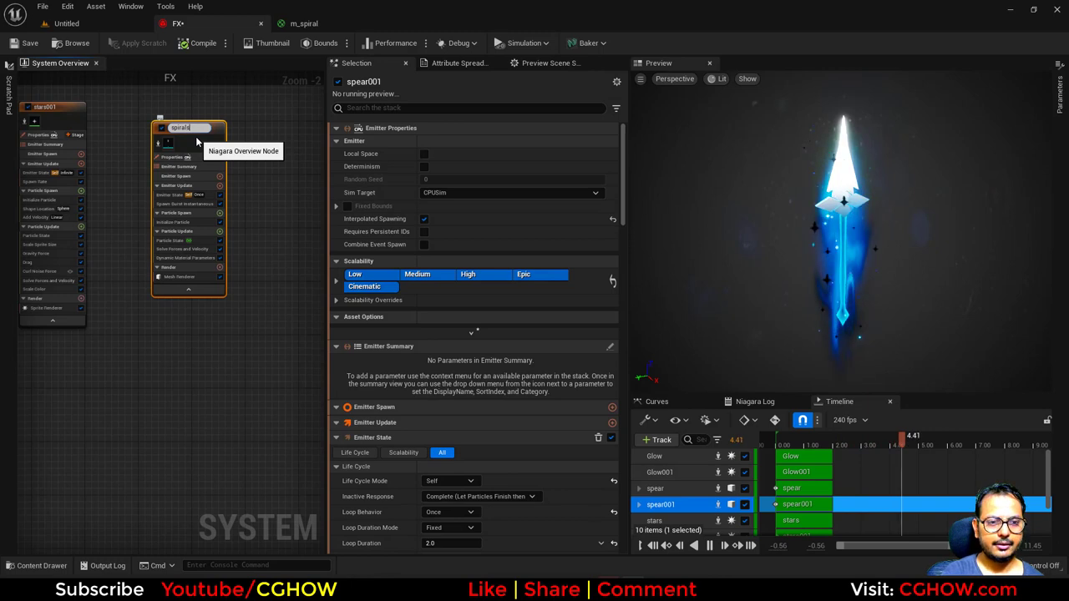
{"action": "key", "text": "Return"}
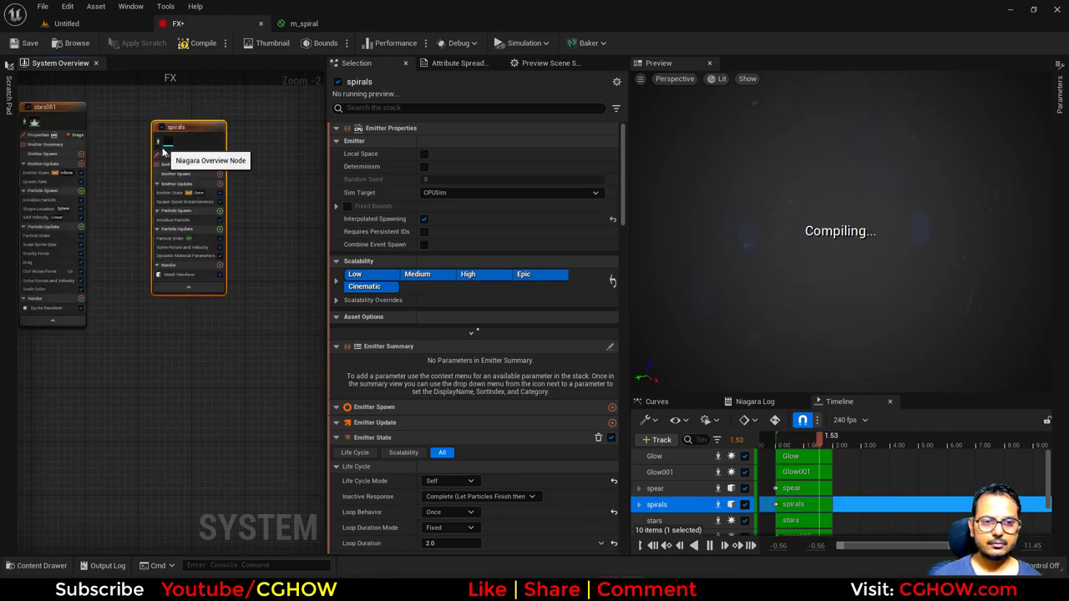
Step: Assign m_spiral as the override material of the spirals emitter's Mesh Renderer
{"action": "scroll", "coordinate": [213, 300], "scroll_direction": "up", "scroll_amount": 2}
{"action": "left_click", "coordinate": [219, 319]}
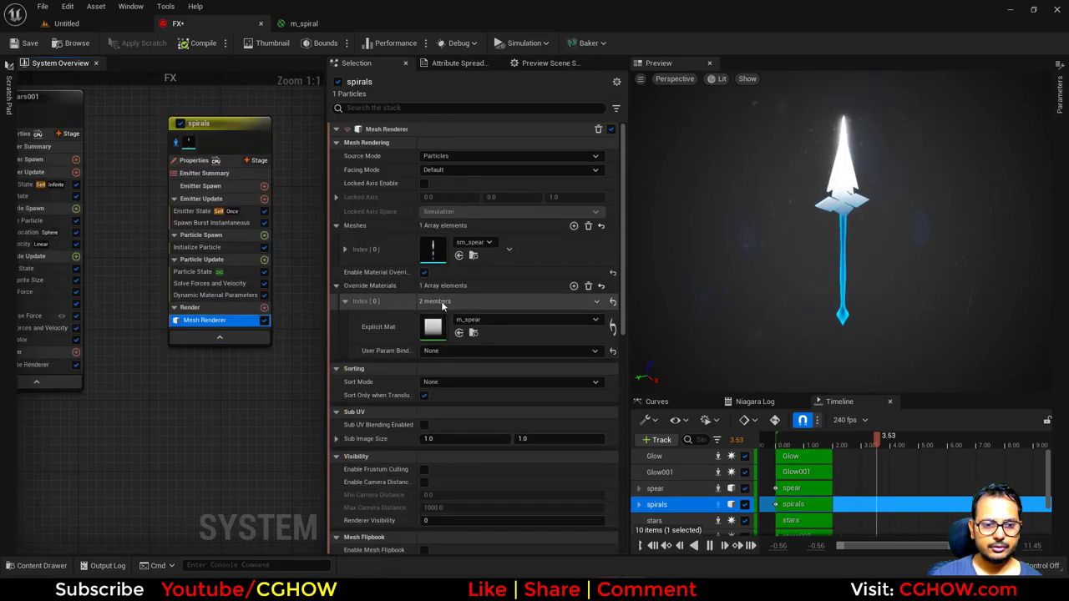
{"action": "left_click", "coordinate": [458, 332]}
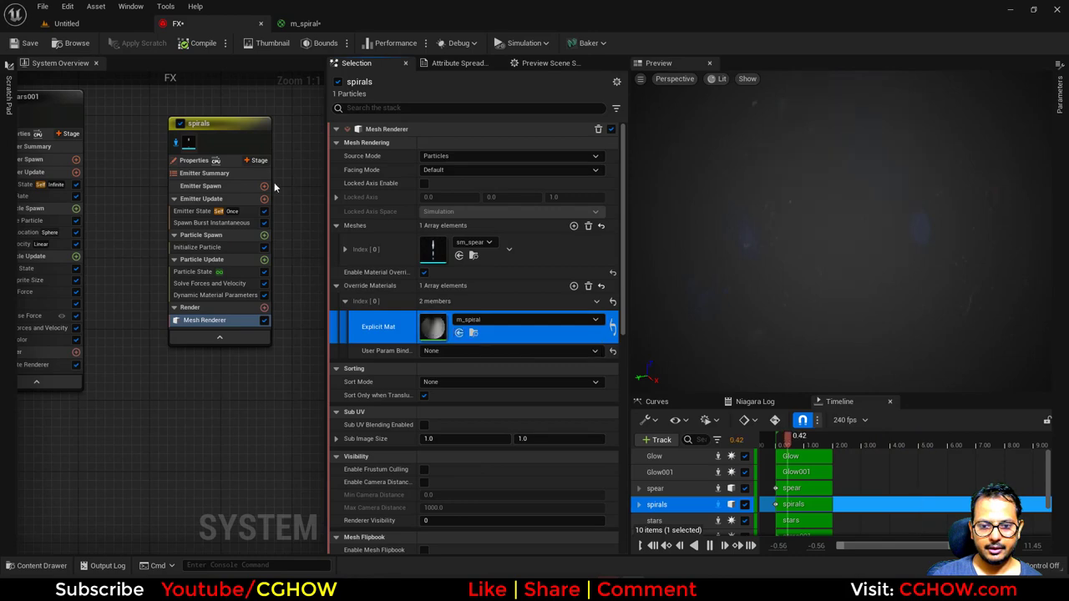
Step: Replace the Mesh Renderer's sm_spear mesh with the spira static mesh from the spear folder
{"action": "left_click", "coordinate": [94, 25]}
{"action": "left_click", "coordinate": [445, 447]}
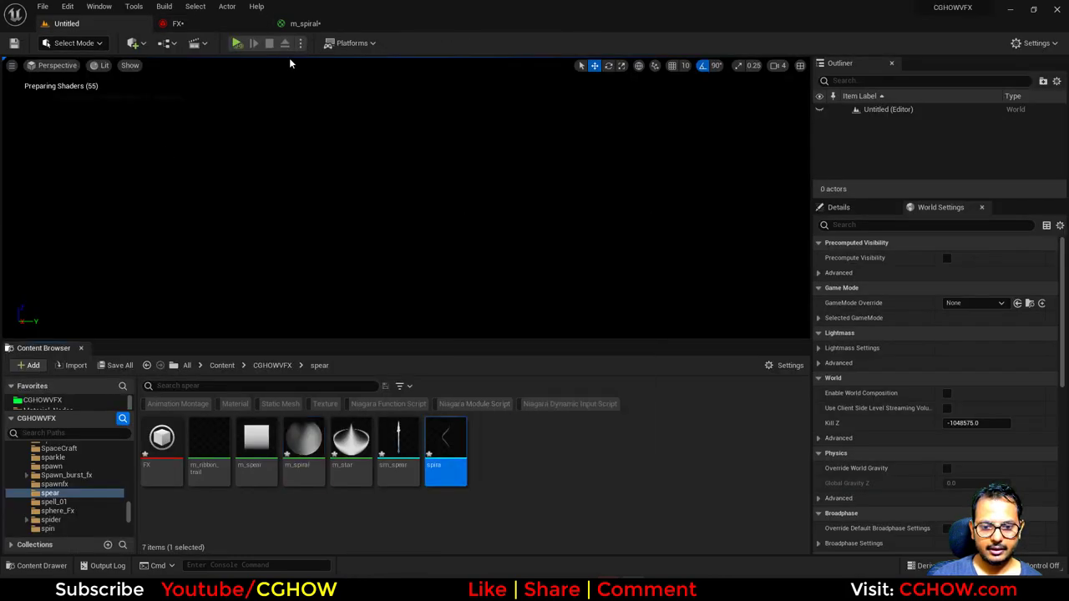
{"action": "left_click", "coordinate": [305, 23]}
{"action": "left_click", "coordinate": [212, 24]}
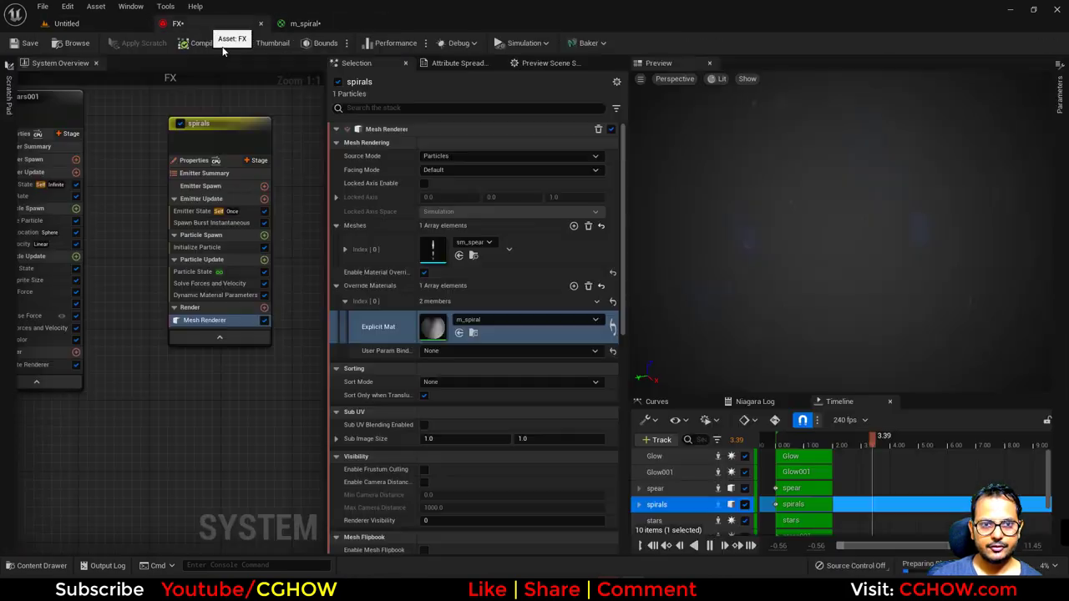
{"action": "left_click", "coordinate": [459, 255]}
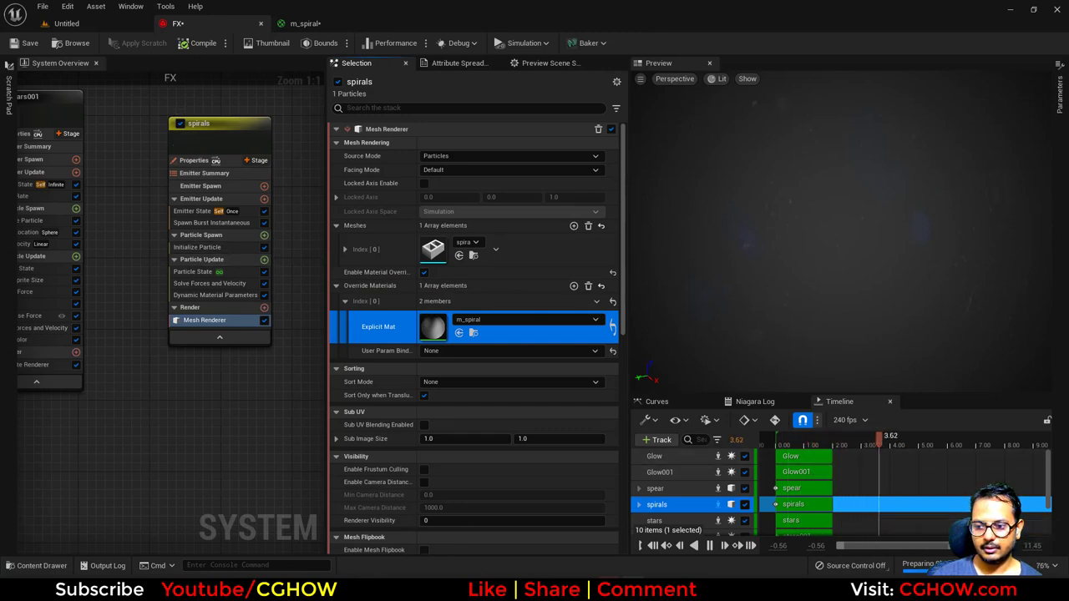
{"action": "left_click", "coordinate": [814, 259]}
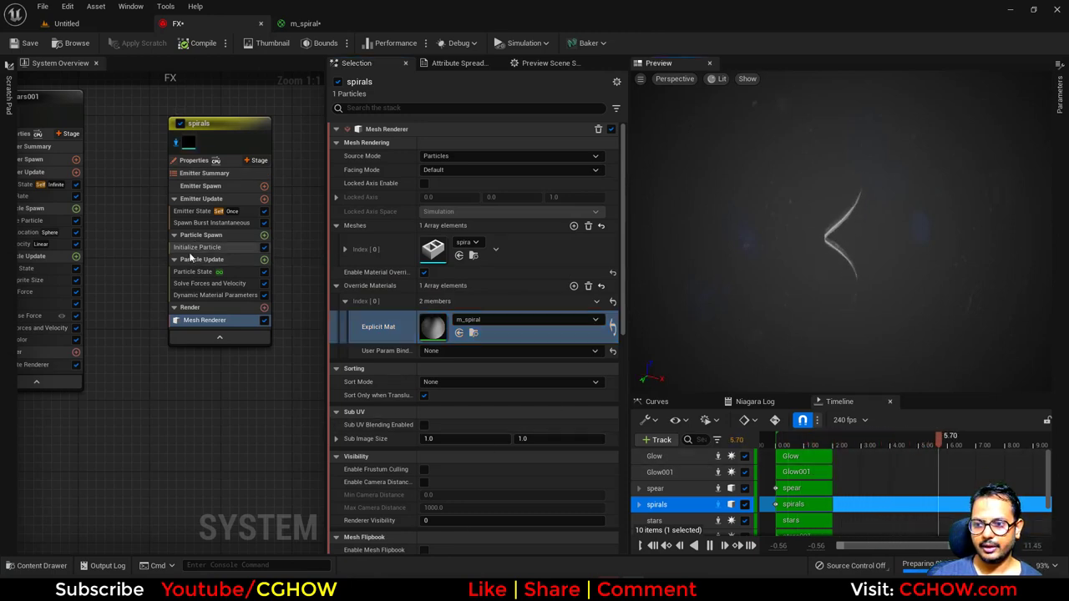
Step: Set the Spawn Count of the spirals emitter's Spawn Burst Instantaneous module to 2
{"action": "left_click", "coordinate": [212, 222]}
{"action": "left_click", "coordinate": [467, 146]}
{"action": "type", "text": "2"}
{"action": "key", "text": "Return"}
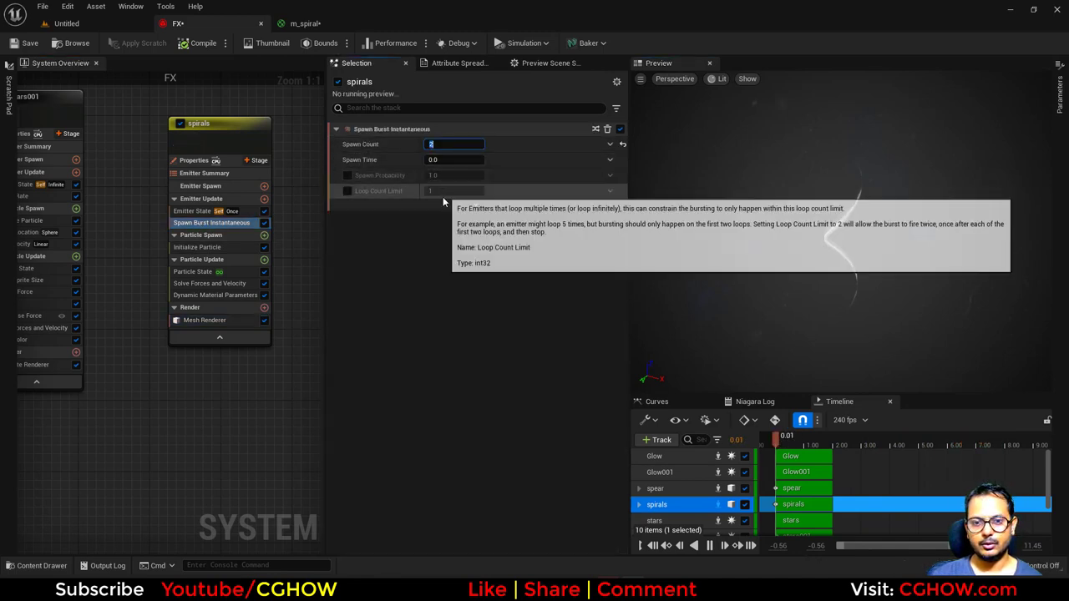
Step: Add an Initial Mesh Orientation module to the spirals emitter's Particle Spawn stage
{"action": "left_click", "coordinate": [264, 236]}
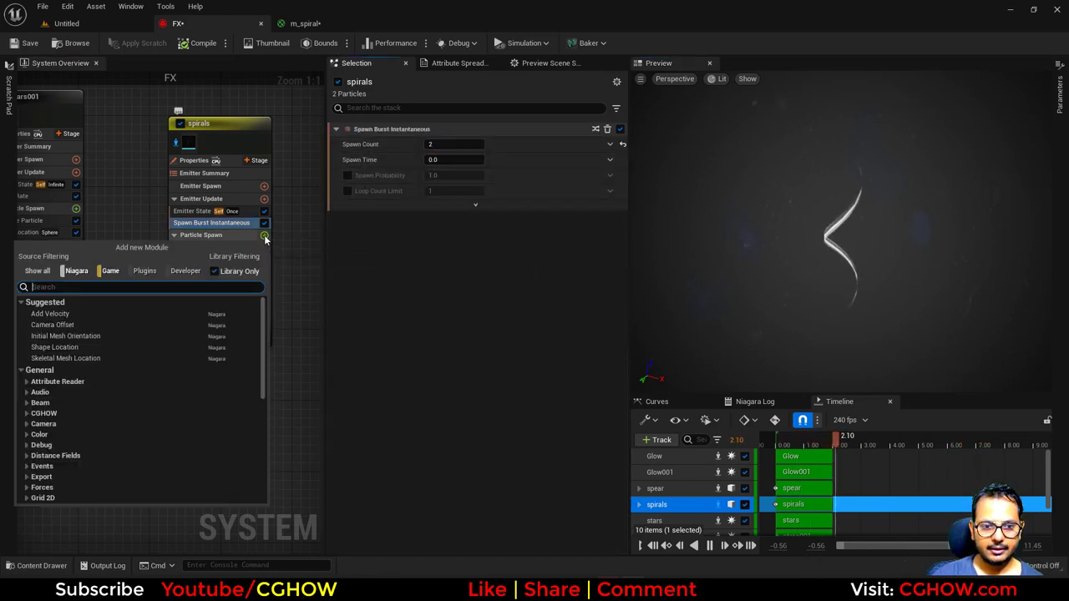
{"action": "type", "text": "ini"}
{"action": "left_click", "coordinate": [89, 314]}
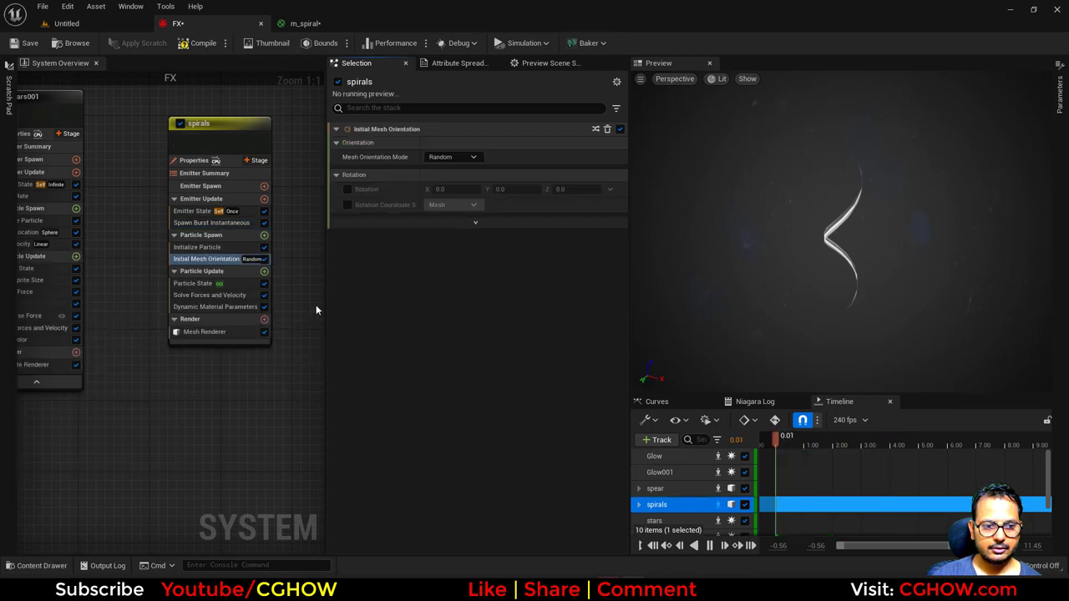
Step: Set the spirals emitter's Mesh Orientation Mode to None and enable Rotation, driving it with a Make Vector input
{"action": "left_click", "coordinate": [451, 157]}
{"action": "left_click", "coordinate": [441, 172]}
{"action": "left_click", "coordinate": [349, 190]}
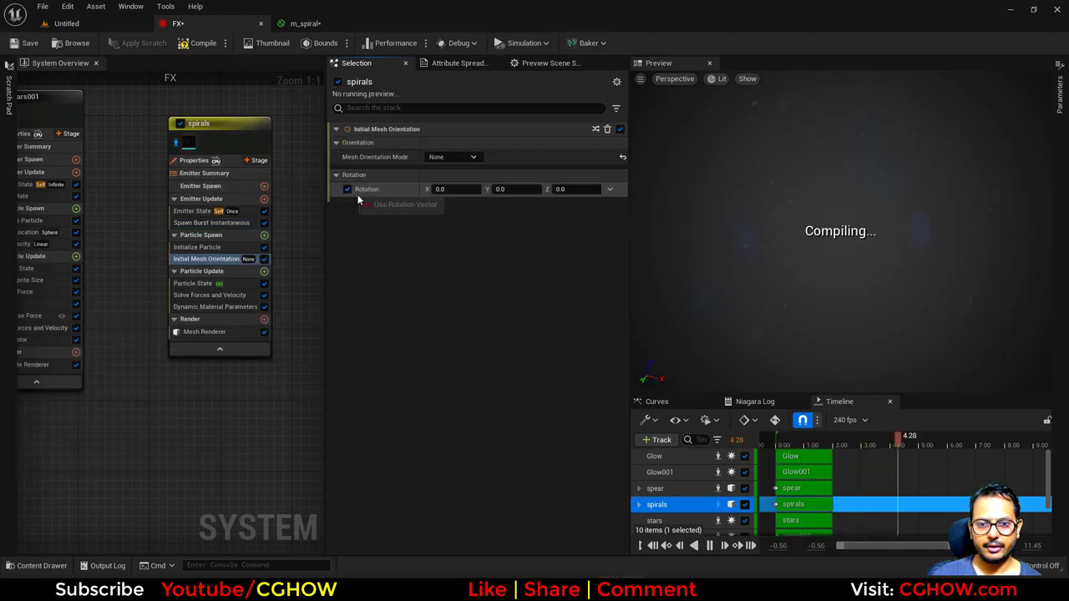
{"action": "left_click", "coordinate": [610, 190]}
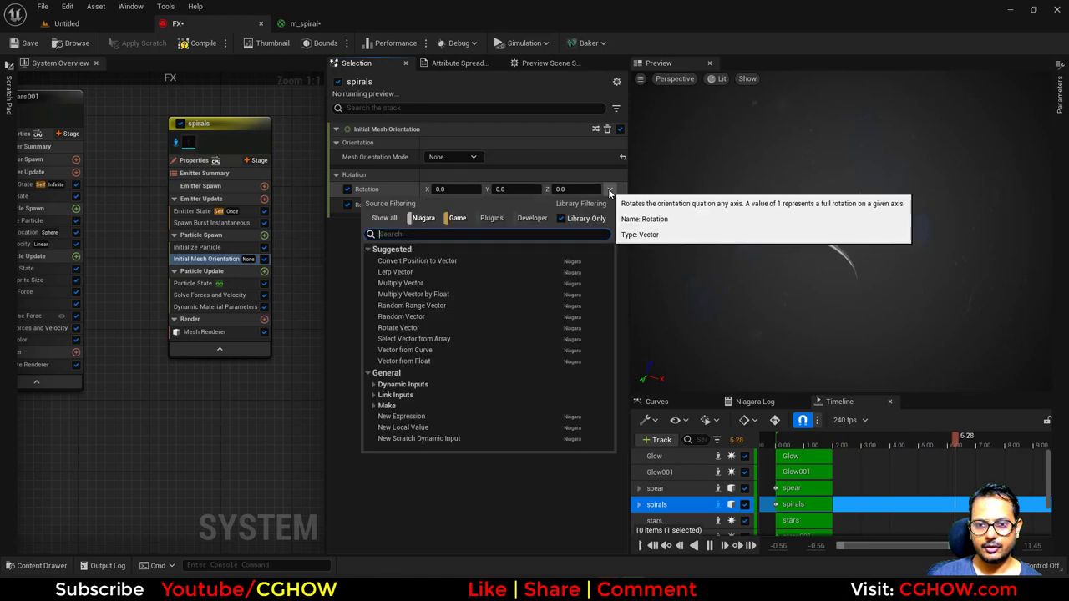
{"action": "type", "text": "make"}
{"action": "left_click", "coordinate": [489, 258]}
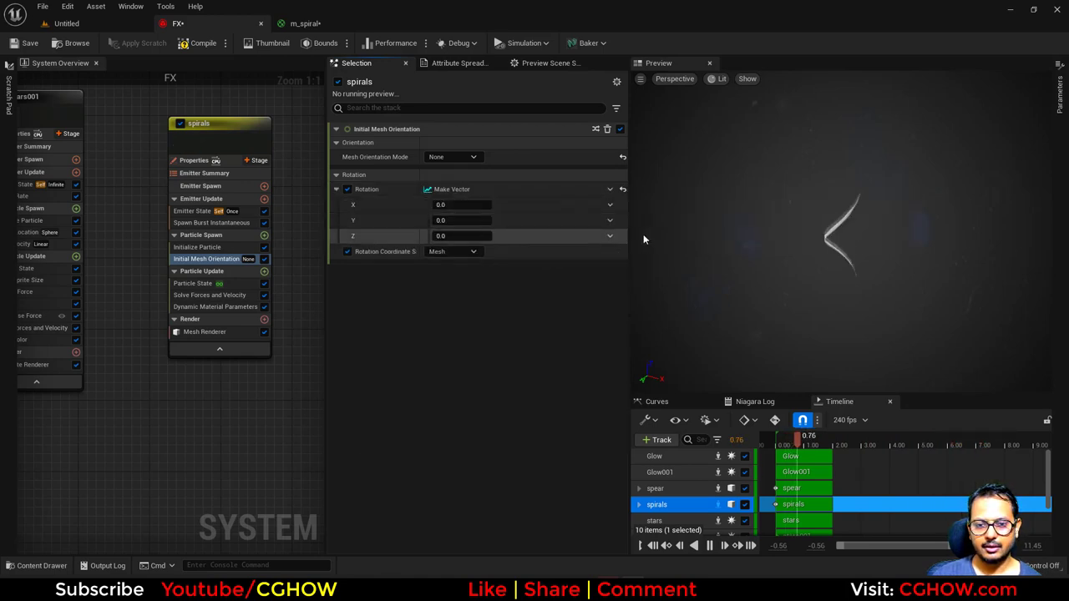
Step: Drive the rotation vector's Z with Uniform A Or B Float, using 0 for A and 0.5 for B
{"action": "left_click", "coordinate": [610, 235]}
{"action": "type", "text": "un"}
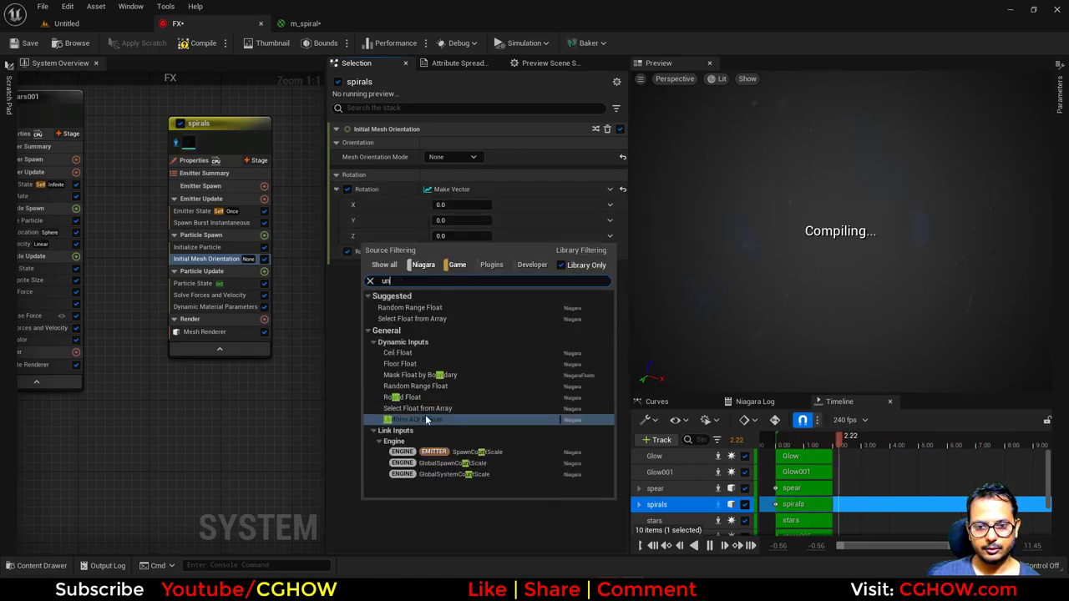
{"action": "left_click", "coordinate": [425, 419]}
{"action": "left_click", "coordinate": [469, 252]}
{"action": "type", "text": "0"}
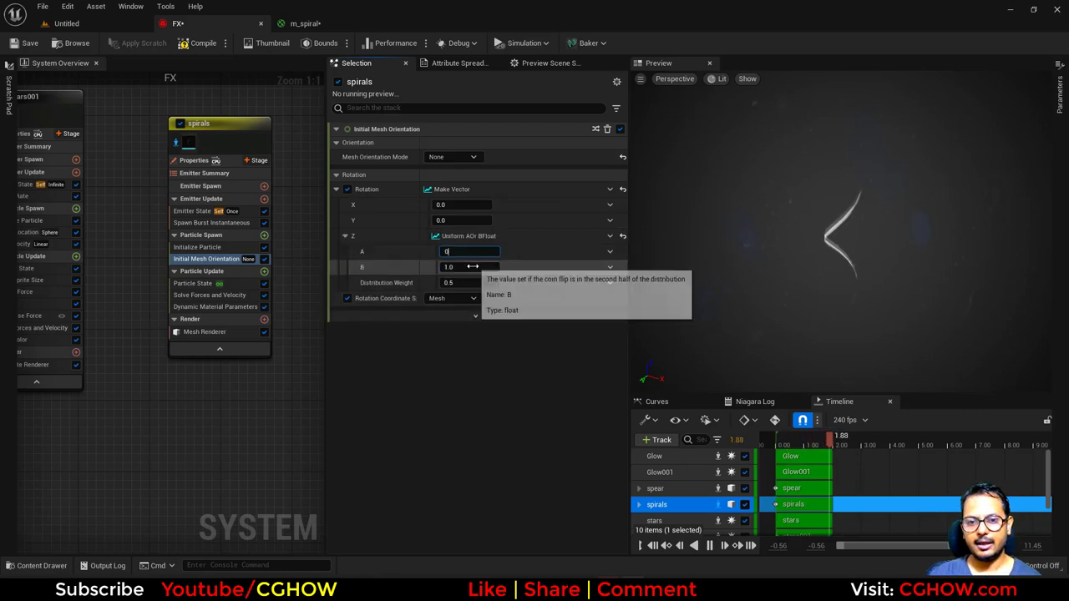
{"action": "left_click", "coordinate": [472, 266]}
{"action": "type", "text": "0.5"}
{"action": "key", "text": "Return"}
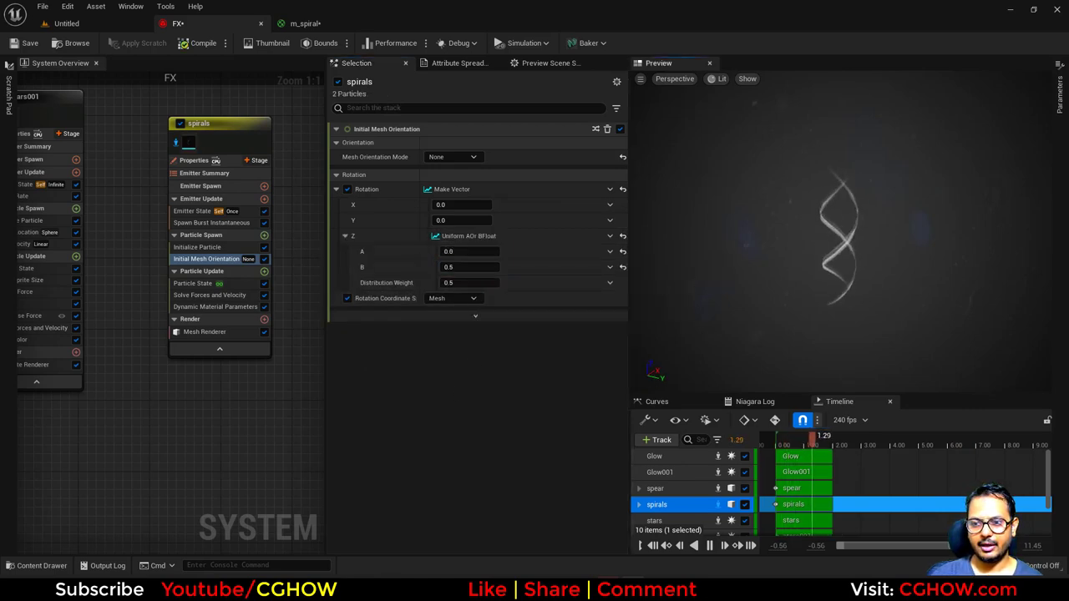
Step: Enable Determinism in the spirals emitter's properties
{"action": "left_click", "coordinate": [190, 159]}
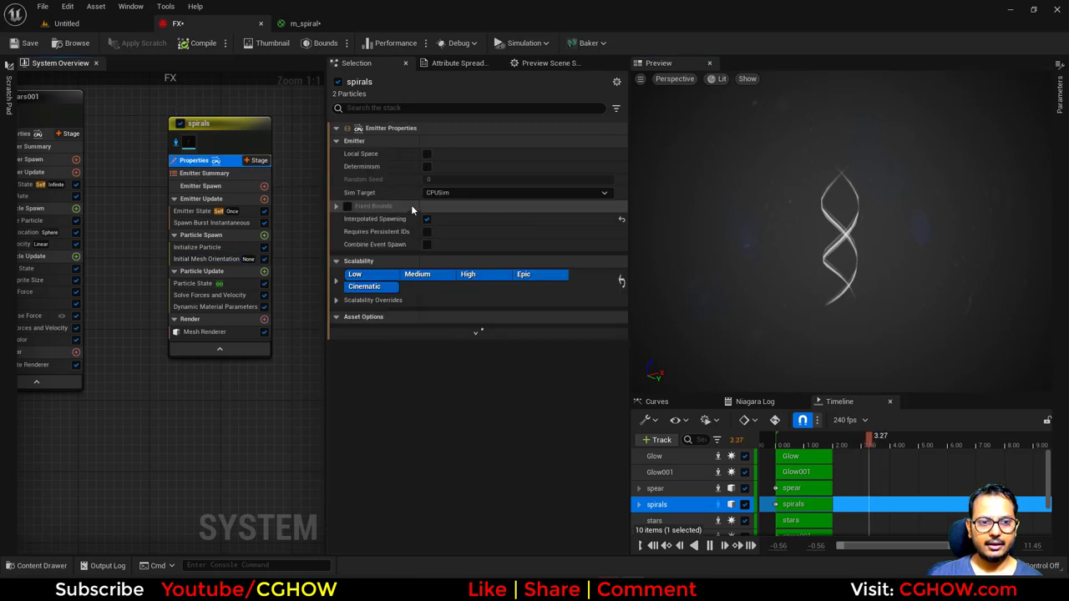
{"action": "left_click", "coordinate": [427, 166]}
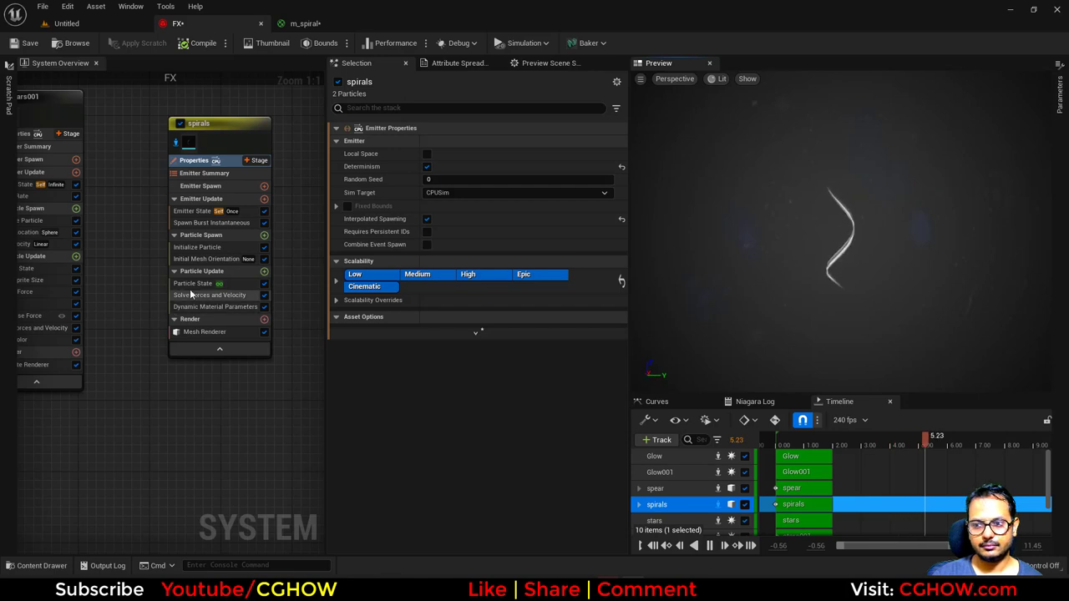
Step: In Initial Mesh Orientation, try 1 for A and 0 for B in the Z rotation's Uniform A Or B Float
{"action": "left_click", "coordinate": [198, 260]}
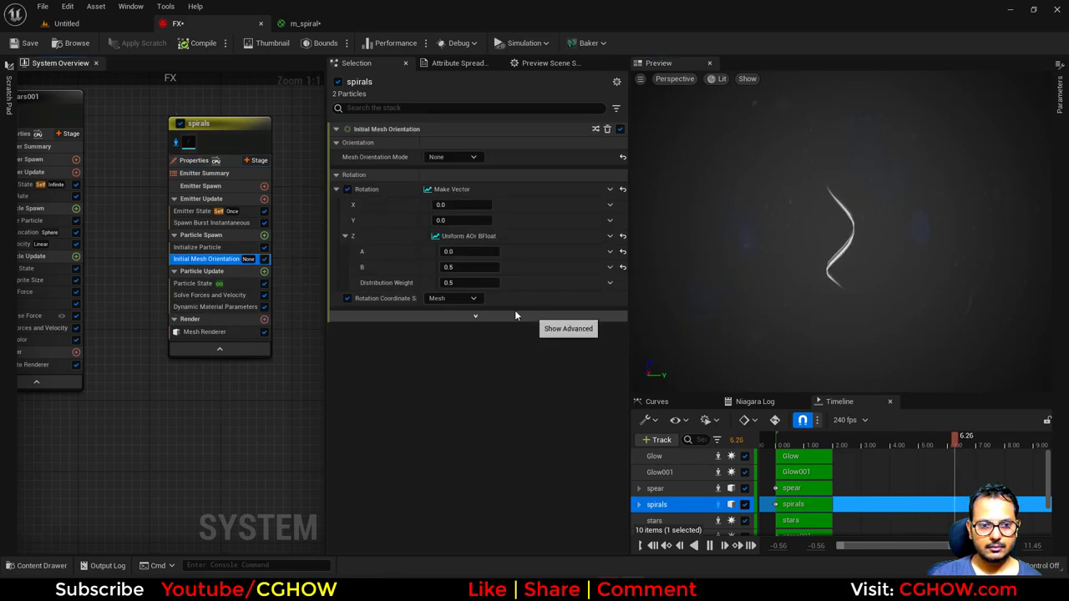
{"action": "left_click", "coordinate": [472, 266]}
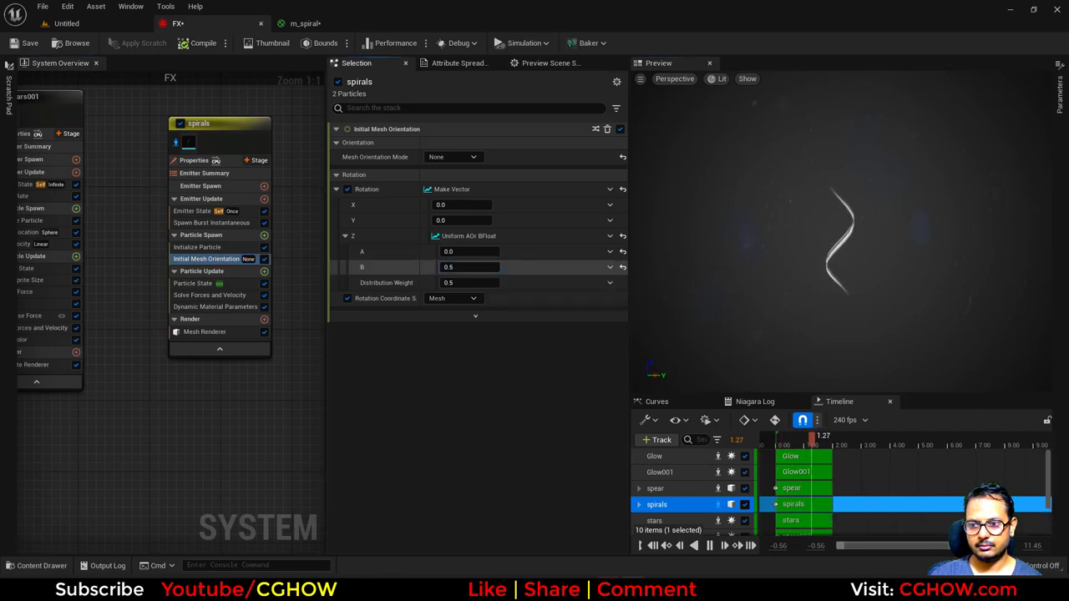
{"action": "type", "text": "0.5"}
{"action": "key", "text": "Return"}
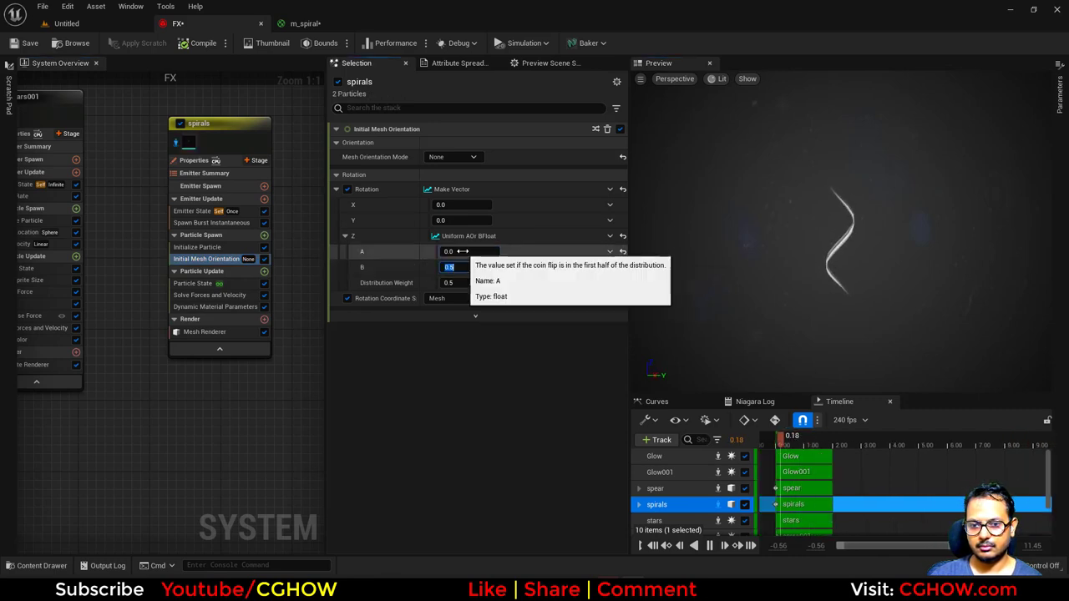
{"action": "left_click", "coordinate": [462, 251]}
{"action": "type", "text": "1"}
{"action": "key", "text": "Return"}
{"action": "left_click", "coordinate": [468, 267]}
{"action": "type", "text": "0"}
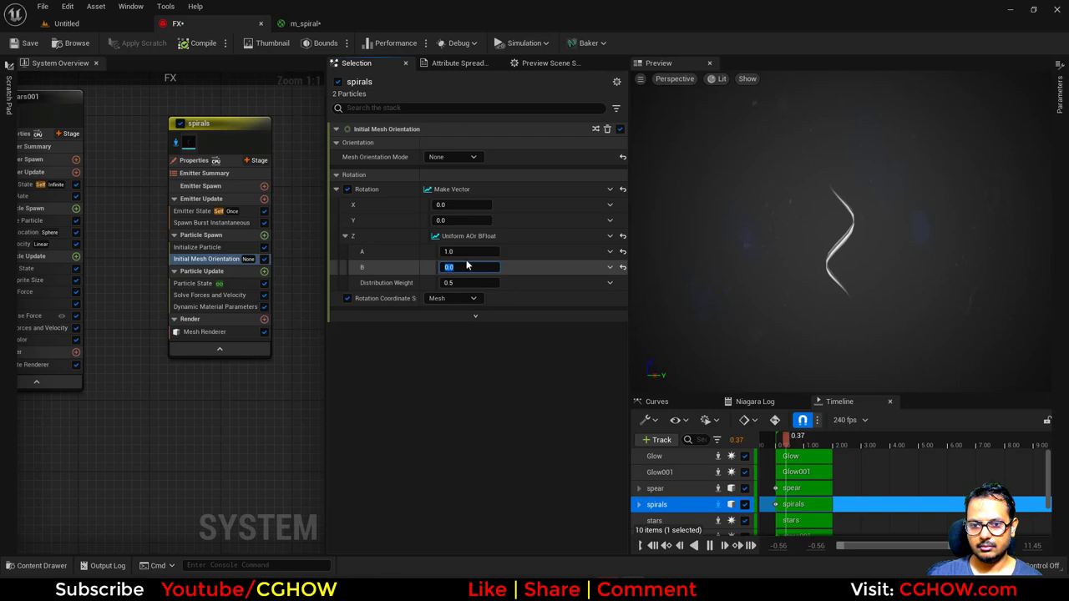
Step: Try 0.5 for both A and B of the Z rotation's random float
{"action": "left_click", "coordinate": [465, 251]}
{"action": "type", "text": ".5"}
{"action": "key", "text": "Return"}
{"action": "left_click", "coordinate": [476, 267]}
{"action": "type", "text": "."}
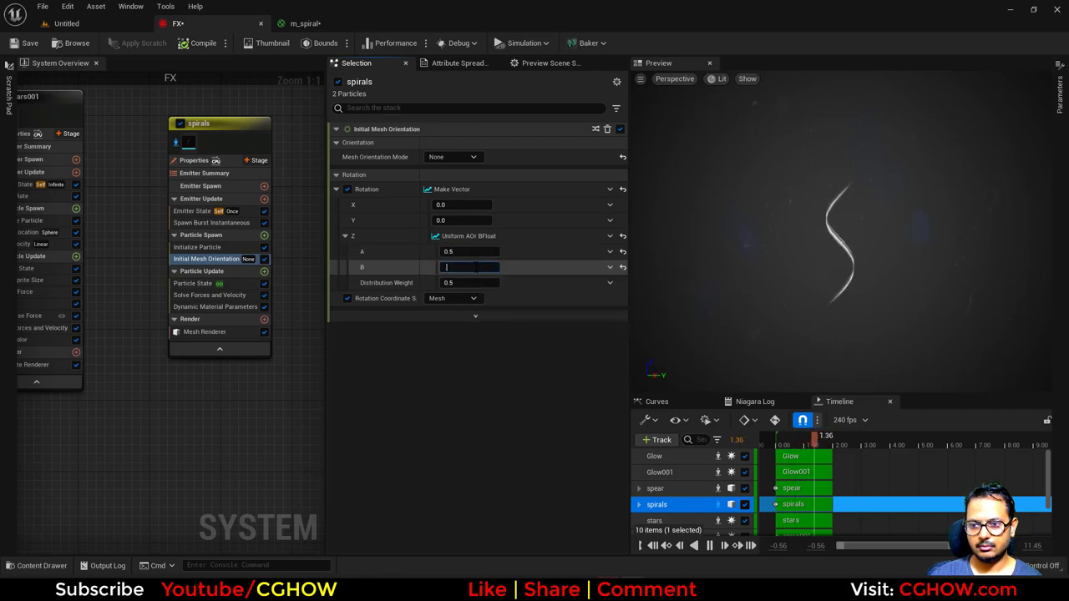
{"action": "type", "text": "5"}
{"action": "key", "text": "Return"}
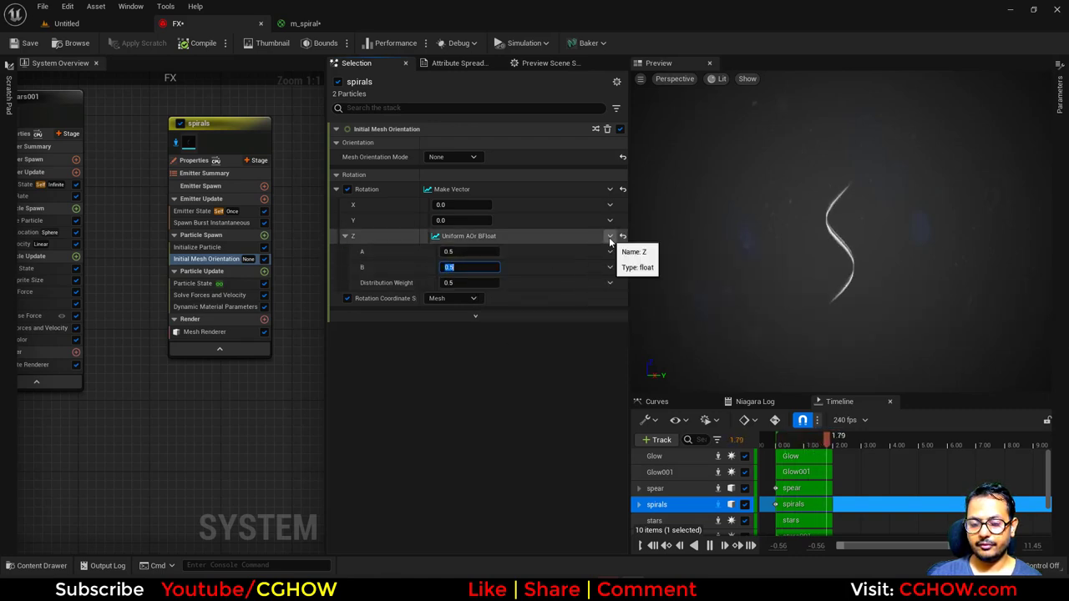
Step: Replace the Z rotation input with Multiply Float and drive its A value with Return Normalized Exec Index
{"action": "left_click", "coordinate": [609, 237]}
{"action": "type", "text": "mul"}
{"action": "left_click", "coordinate": [407, 308]}
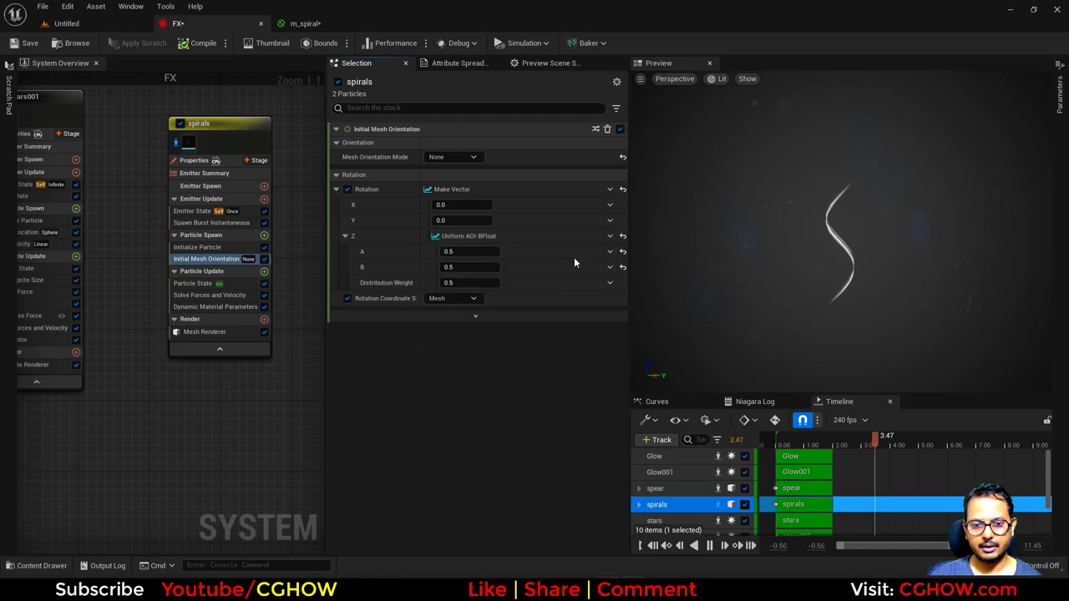
{"action": "left_click", "coordinate": [610, 251]}
{"action": "type", "text": "exec"}
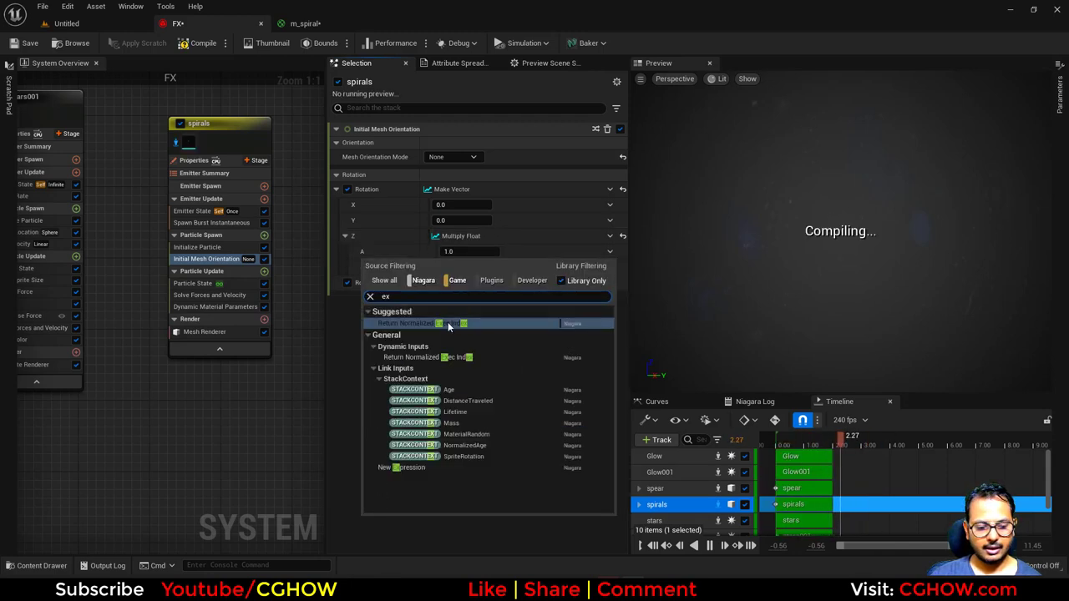
{"action": "left_click", "coordinate": [448, 321]}
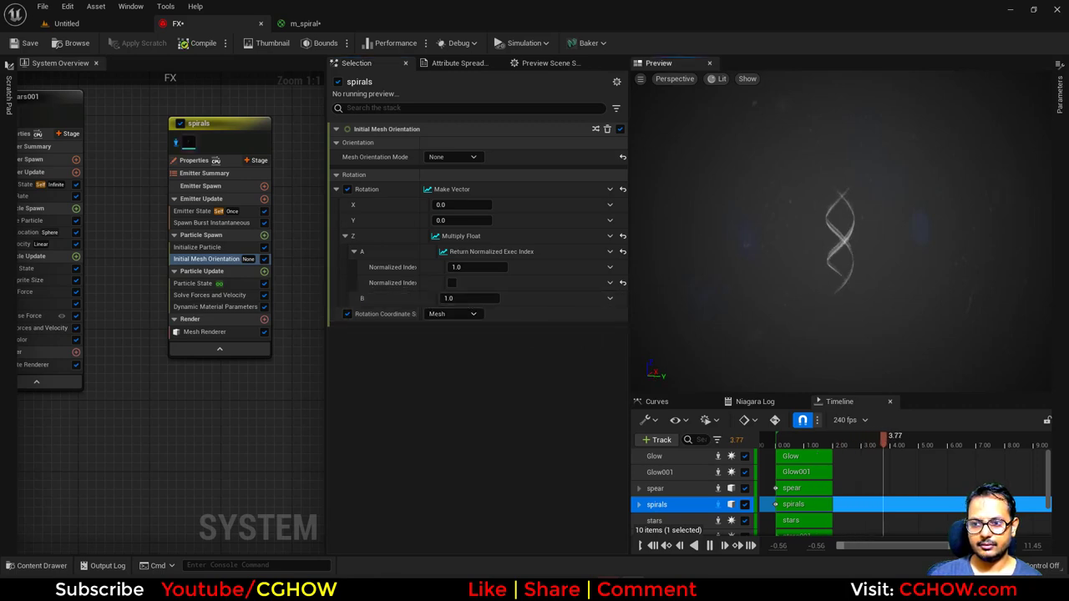
Step: Add an Update Mesh Orientation module to the spirals emitter's Particle Update stage
{"action": "left_click", "coordinate": [264, 272]}
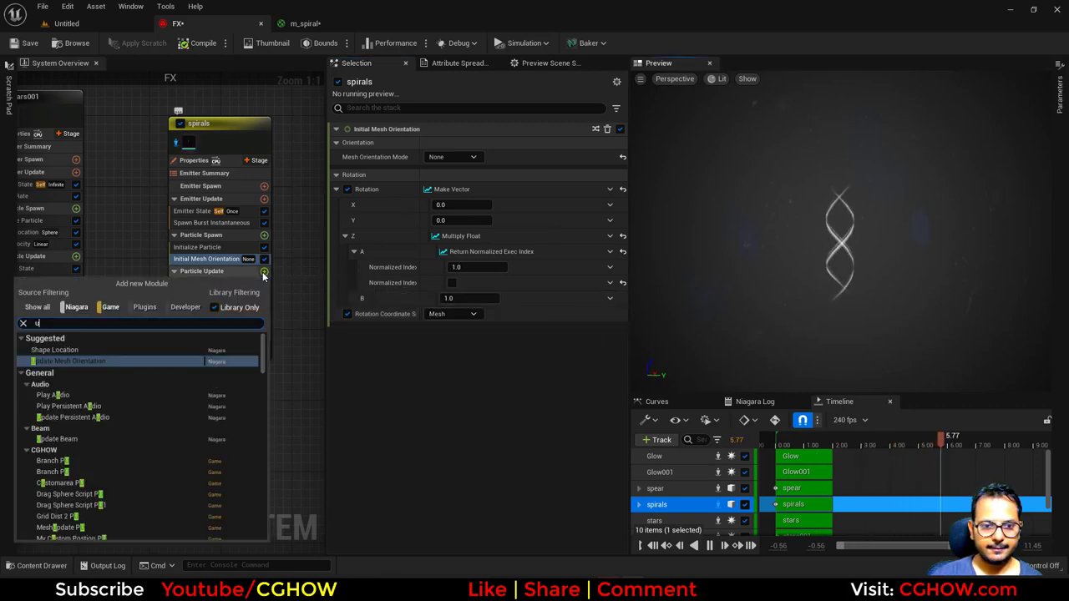
{"action": "type", "text": "up"}
{"action": "left_click", "coordinate": [80, 352]}
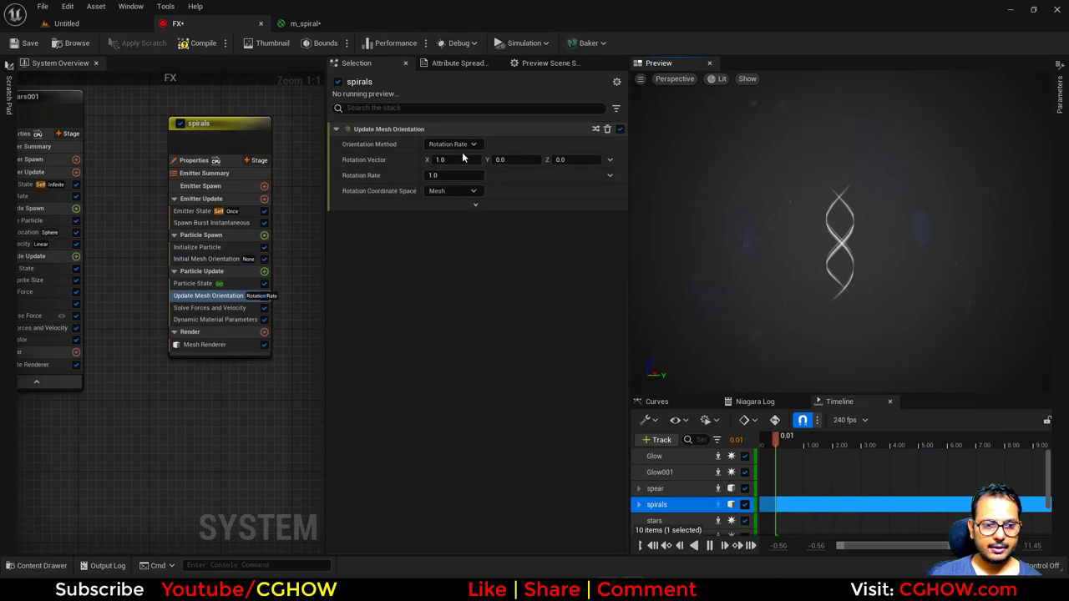
Step: Set the Update Mesh Orientation Rotation Vector to 0, 0, 1 and the Rotation Rate to -0.5
{"action": "left_click", "coordinate": [577, 161]}
{"action": "type", "text": "1"}
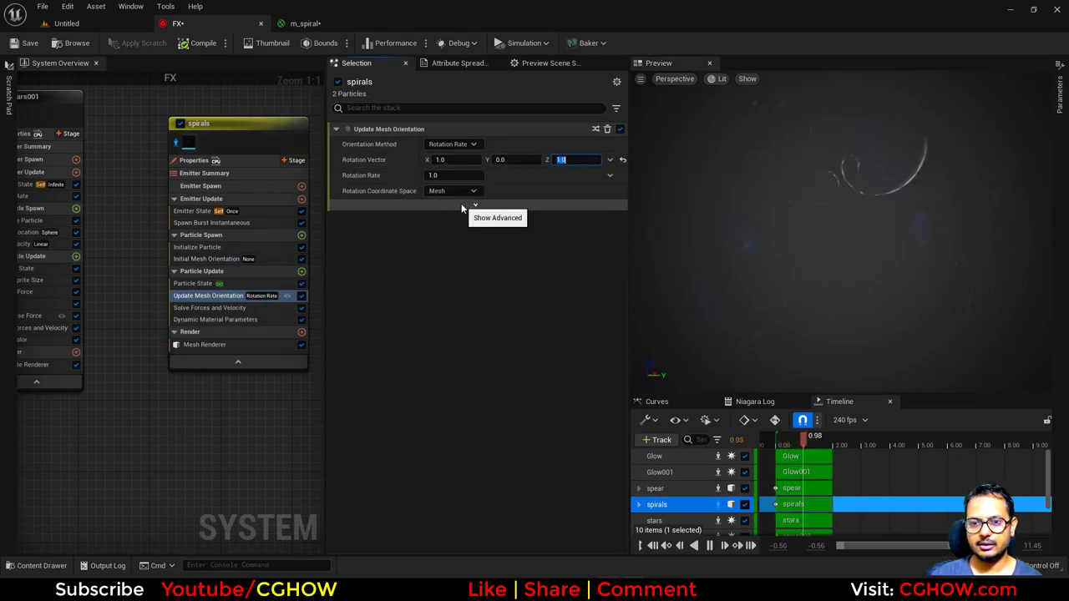
{"action": "left_click", "coordinate": [459, 160]}
{"action": "type", "text": "0"}
{"action": "key", "text": "Return"}
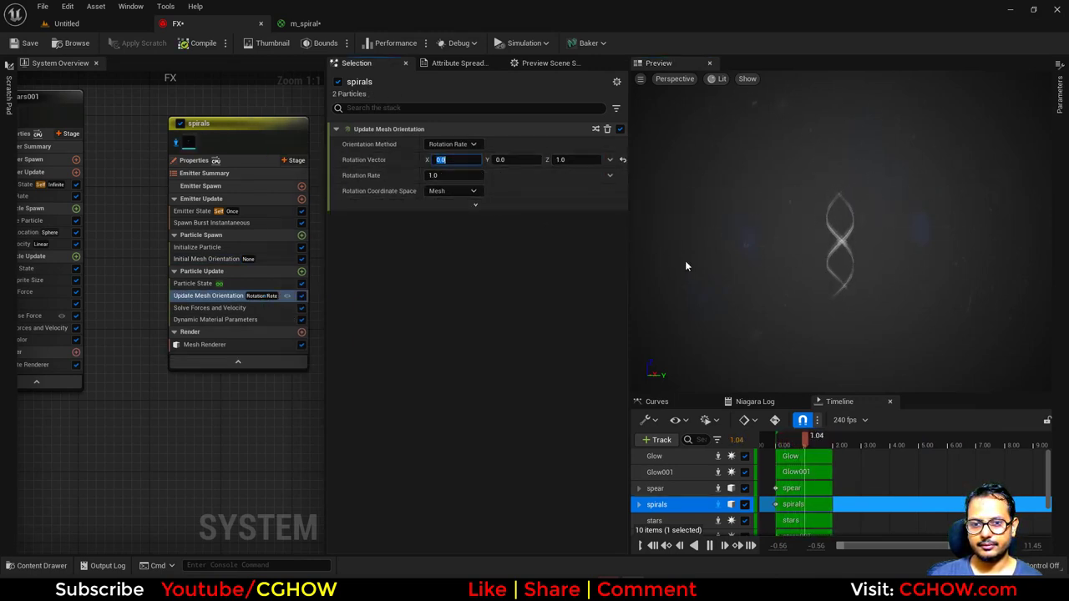
{"action": "left_click", "coordinate": [455, 175]}
{"action": "type", "text": "-0.5"}
{"action": "key", "text": "Return"}
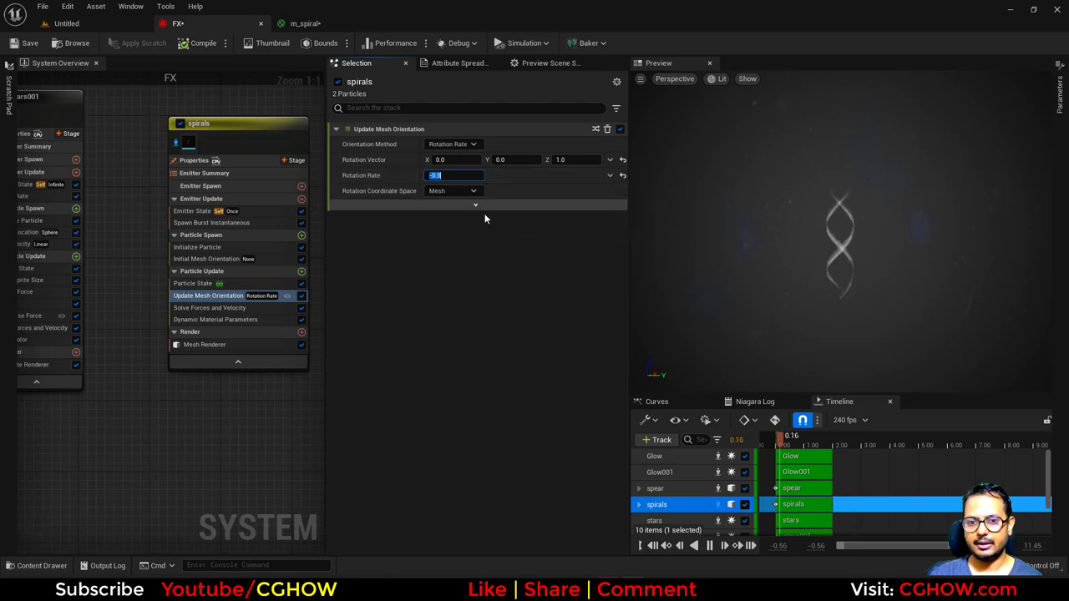
Step: Turn off isolation of the spirals emitter and inspect the complete spear effect in the preview
{"action": "left_click", "coordinate": [176, 143]}
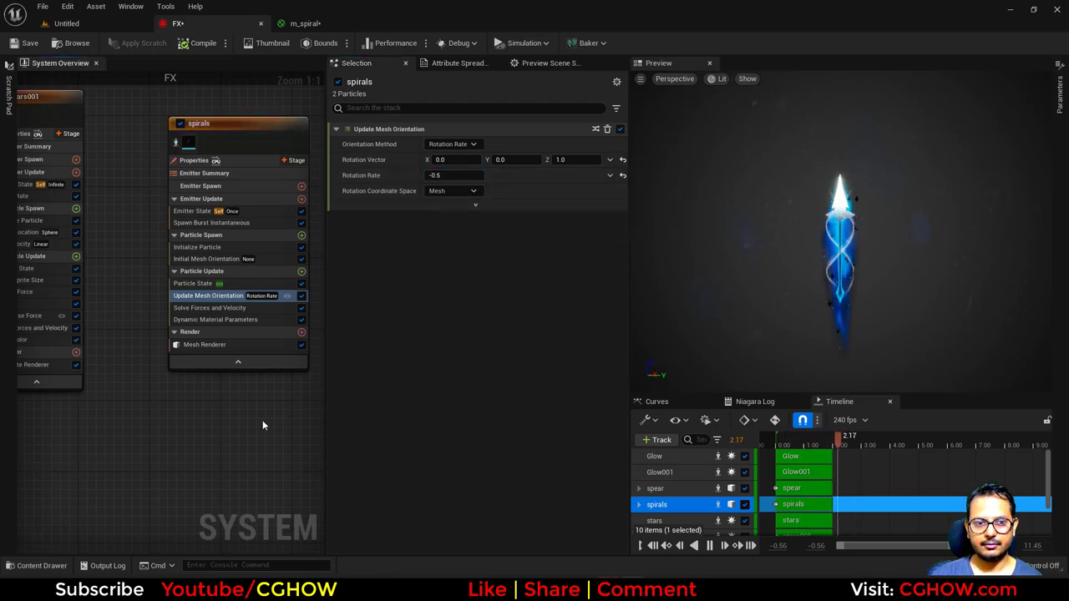
{"action": "right_click_drag", "start_coordinate": [790, 311], "coordinate": [814, 310]}
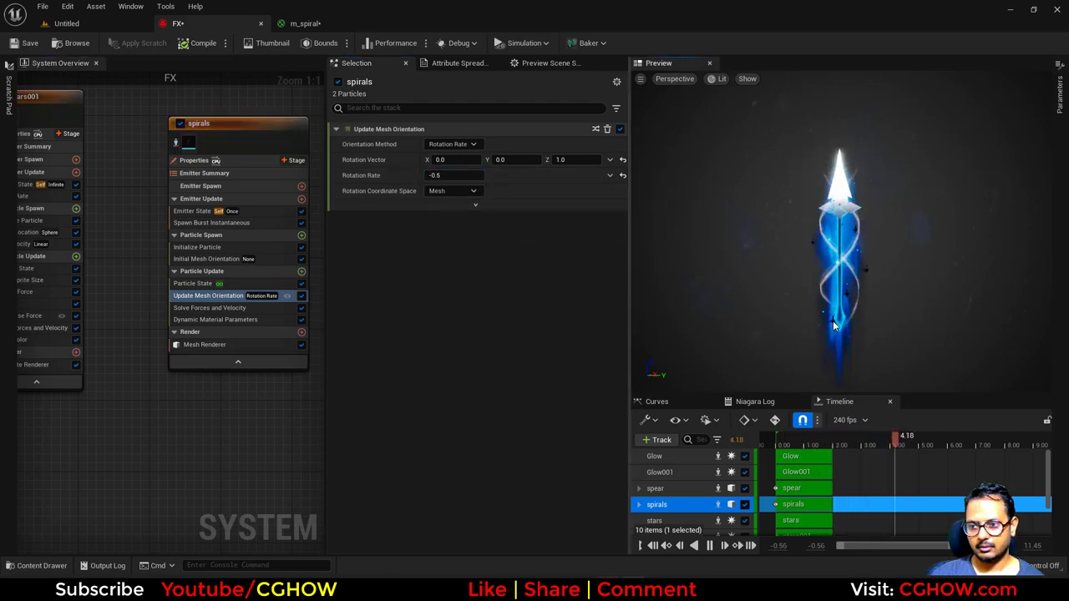
{"action": "left_click_drag", "start_coordinate": [814, 310], "coordinate": [919, 310]}
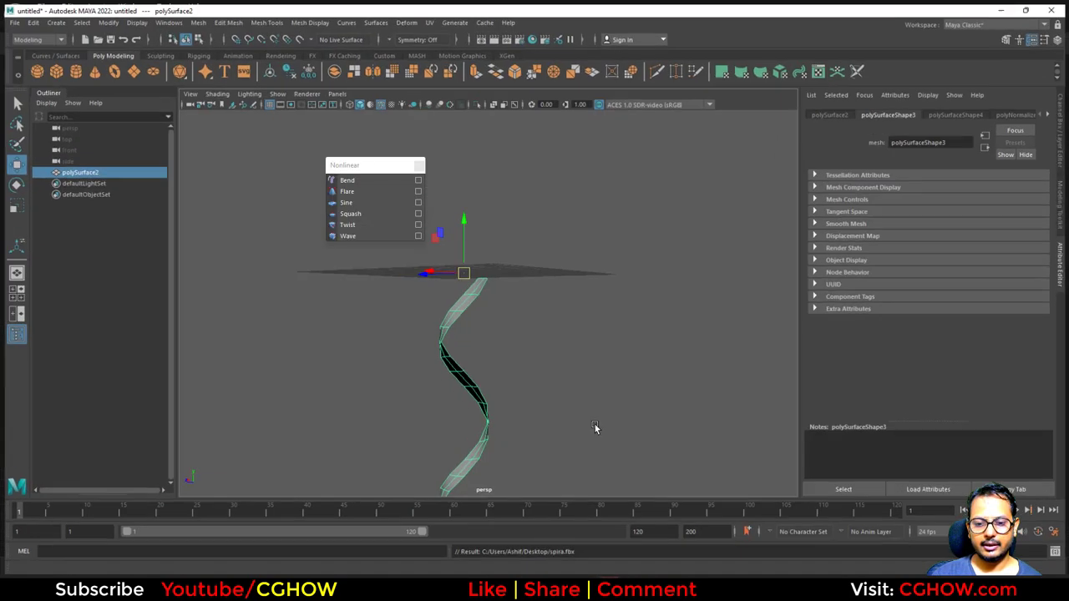
Step: In Maya, apply a Flare deformer to the spiral mesh with End Flare X and End Flare Z at 0.2
{"action": "left_click_drag", "start_coordinate": [597, 429], "coordinate": [474, 331], "text": "alt"}
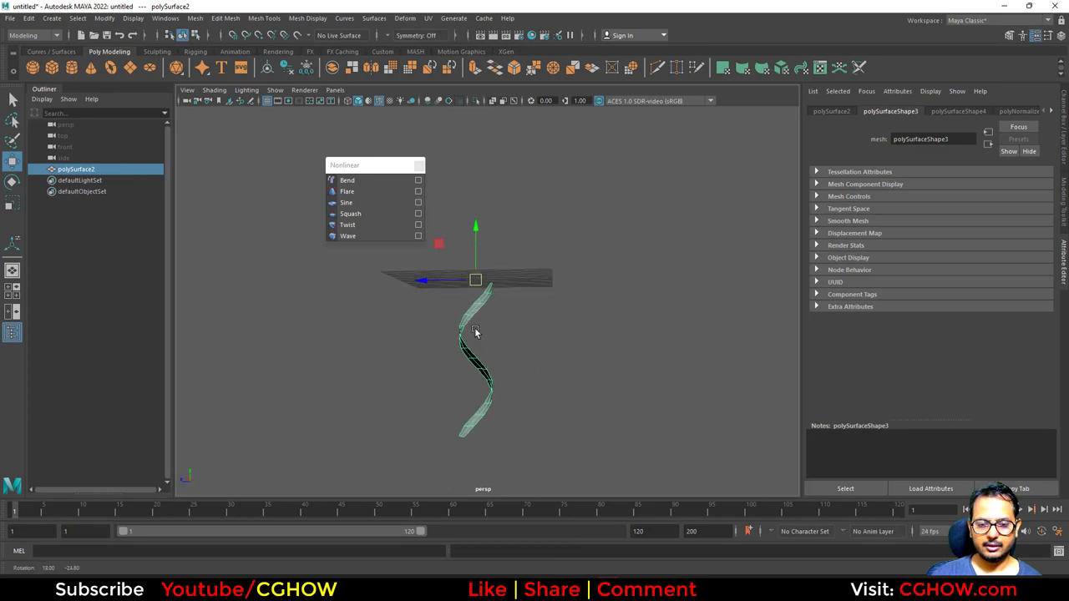
{"action": "left_click", "coordinate": [346, 192]}
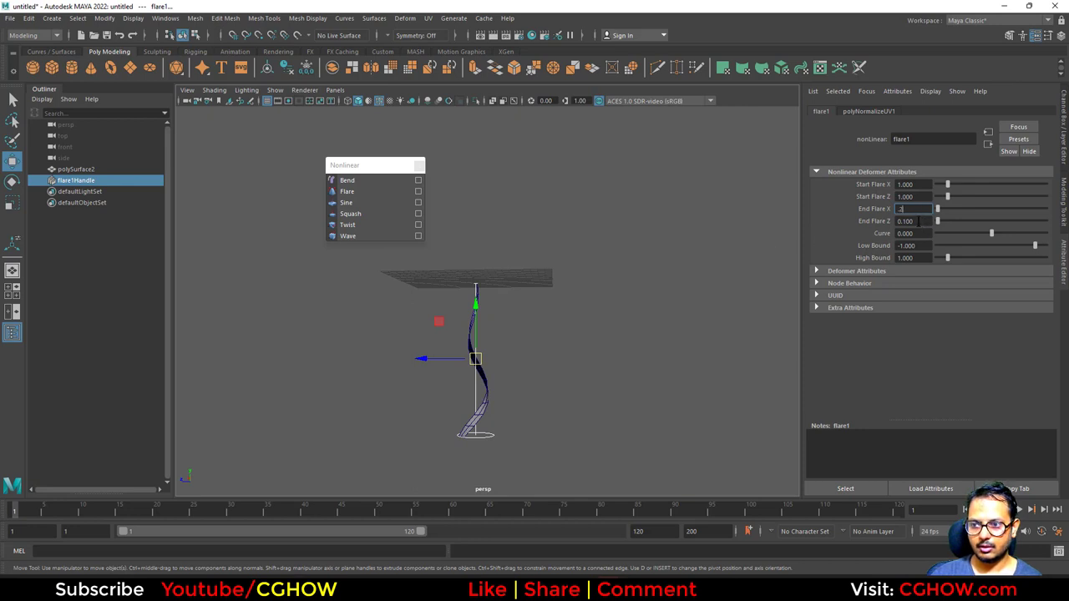
{"action": "key", "text": "Return"}
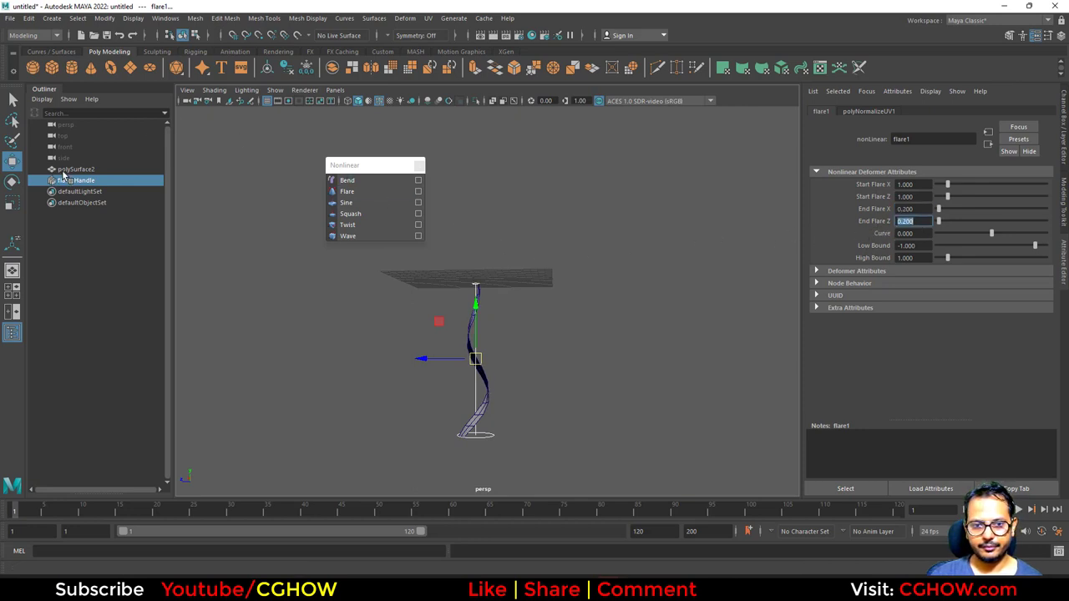
Step: Select polySurface2 and delete all history to bake the flare into the mesh
{"action": "left_click", "coordinate": [65, 170]}
{"action": "left_click", "coordinate": [29, 19]}
{"action": "mouse_move", "coordinate": [130, 159]}
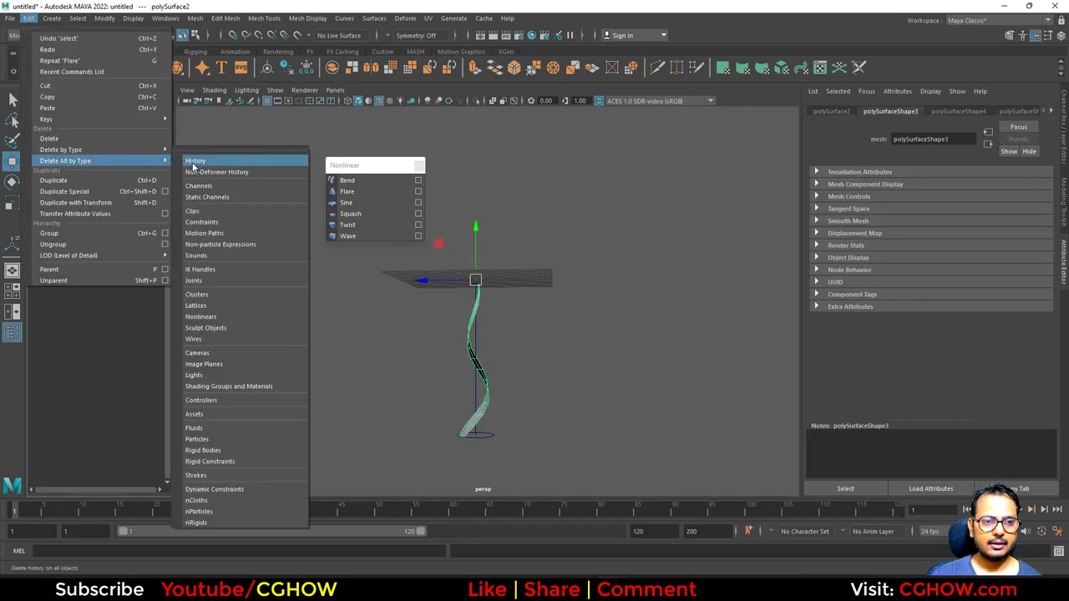
{"action": "left_click", "coordinate": [200, 164]}
Step: Export the selected spiral mesh over the existing spira.fbx file
{"action": "left_click", "coordinate": [10, 18]}
{"action": "left_click", "coordinate": [45, 164]}
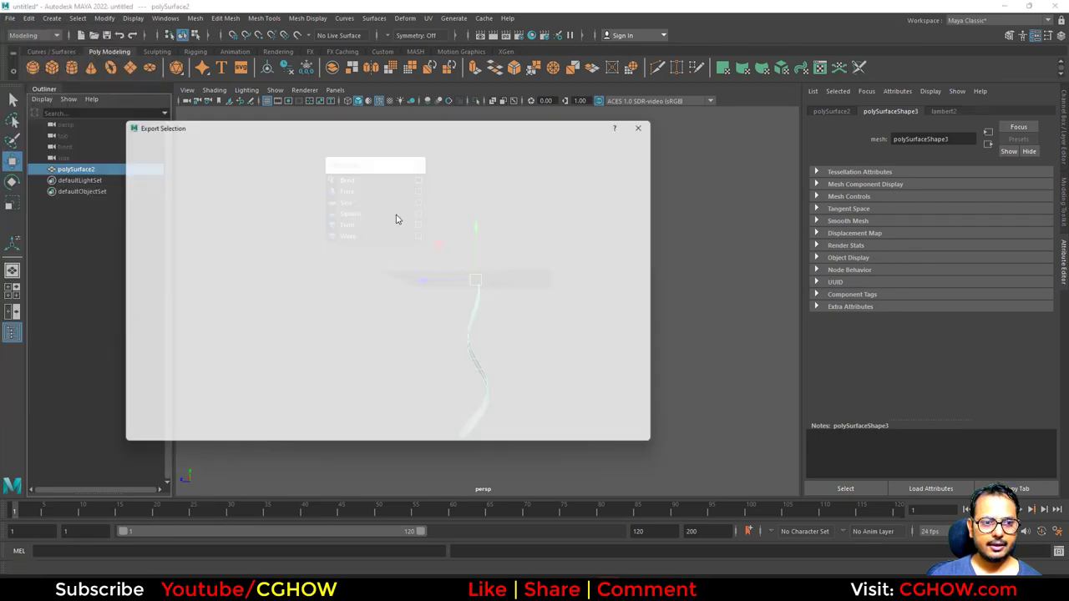
{"action": "double_click", "coordinate": [215, 172]}
{"action": "left_click", "coordinate": [366, 301]}
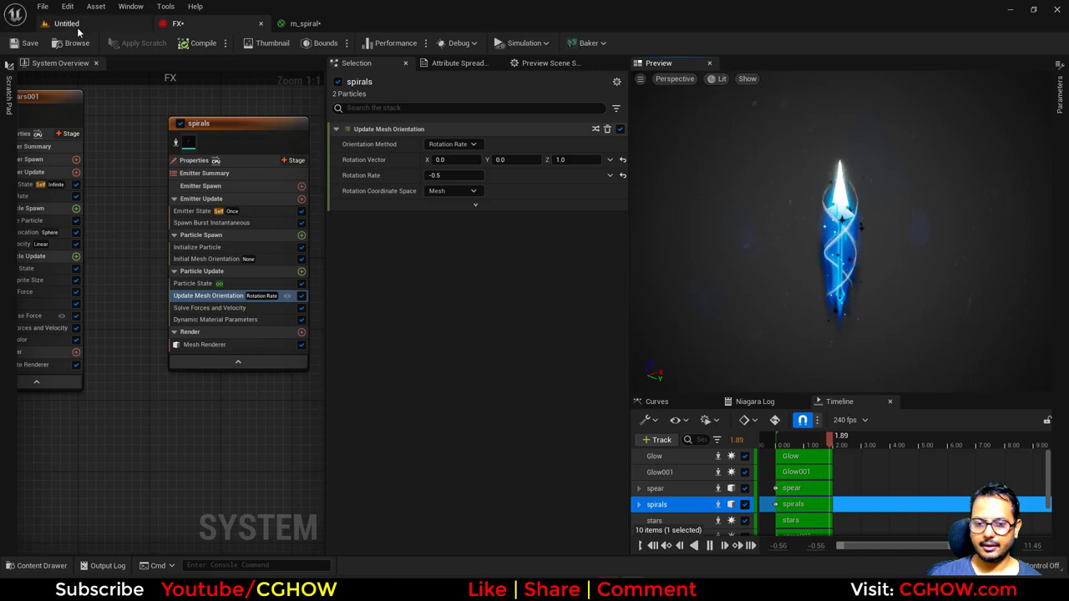
Step: Back in Unreal Engine, reimport the spira static mesh in the spear folder from the updated FBX
{"action": "left_click", "coordinate": [67, 24]}
{"action": "right_click", "coordinate": [435, 444]}
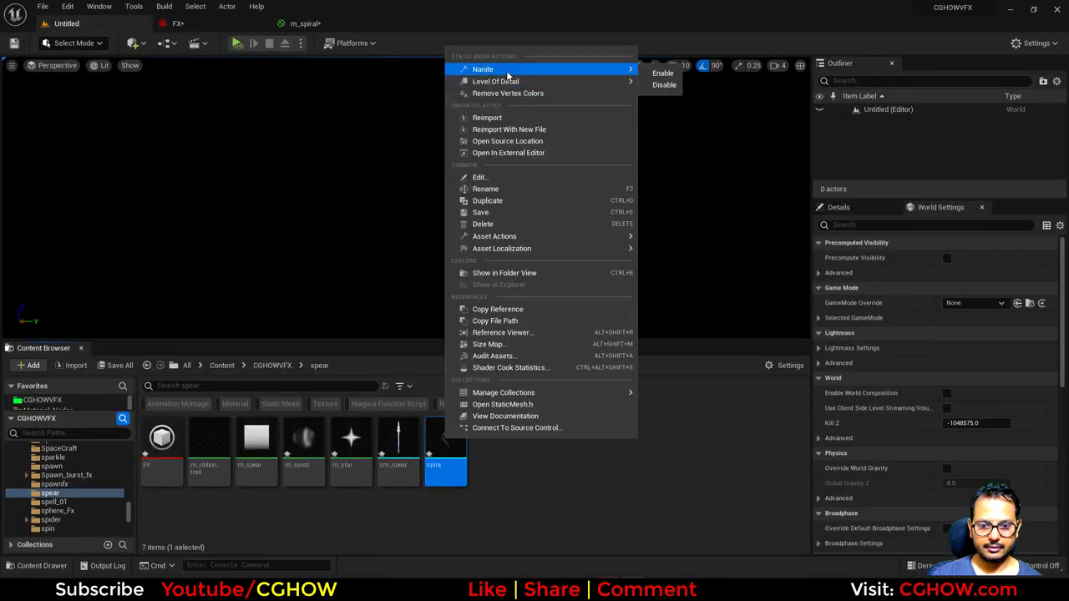
{"action": "left_click", "coordinate": [493, 129]}
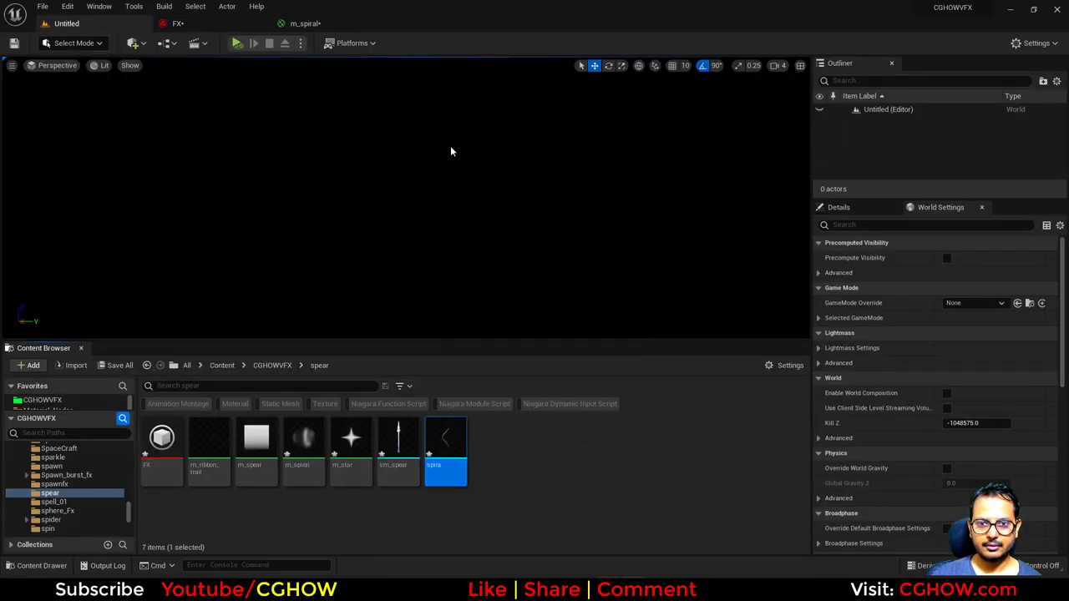
Step: Save all modified assets and return to the FX Niagara system
{"action": "left_click", "coordinate": [118, 369]}
{"action": "left_click", "coordinate": [614, 416]}
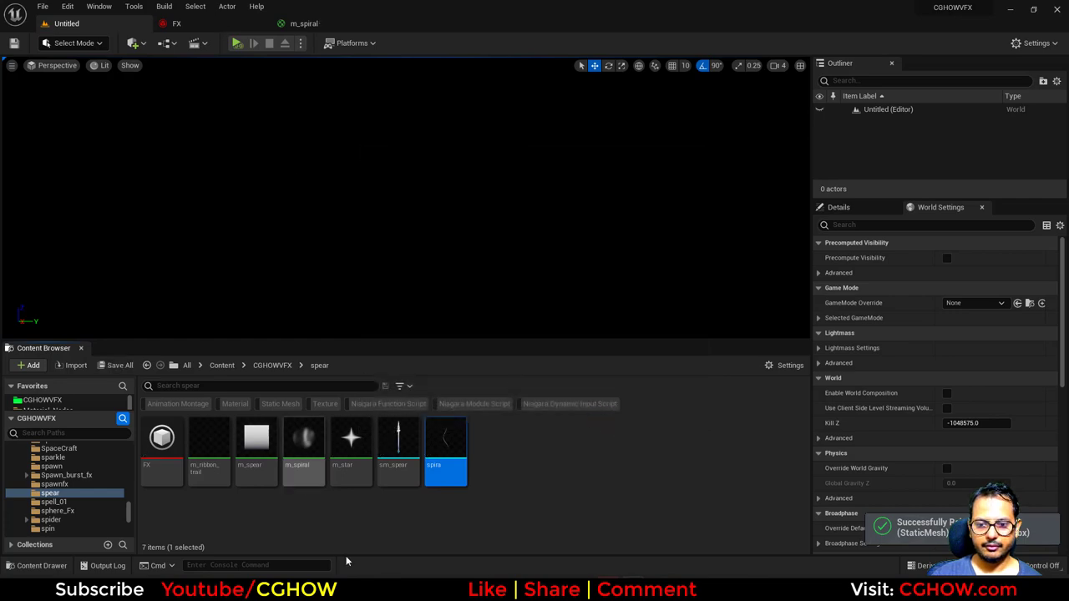
{"action": "left_click", "coordinate": [201, 27]}
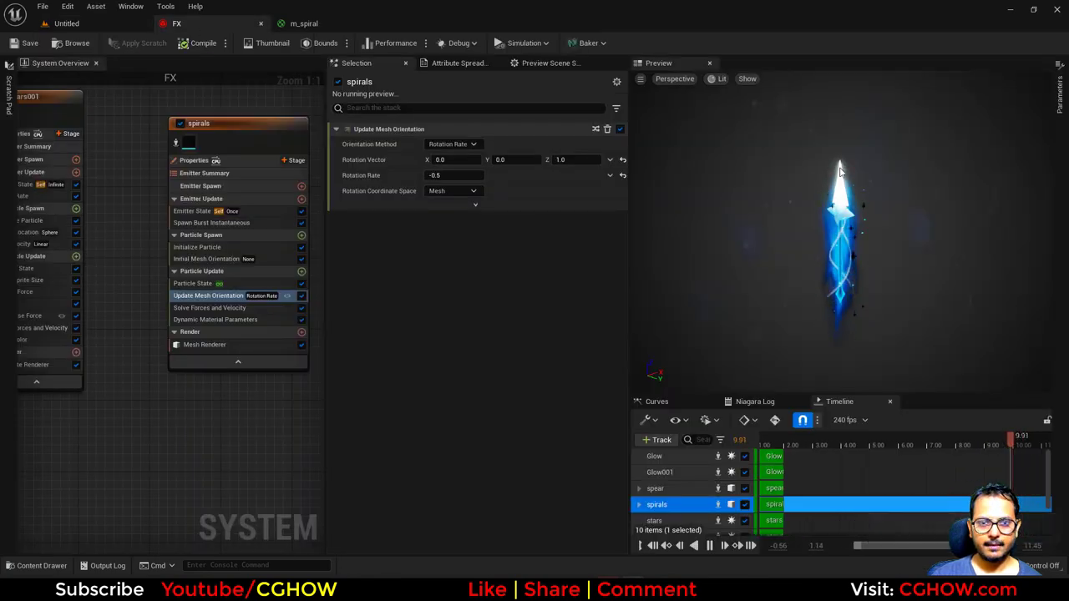
Step: Set the spirals emitter's Mesh Uniform Scale to 12 in Initialize Particle
{"action": "left_click", "coordinate": [205, 247]}
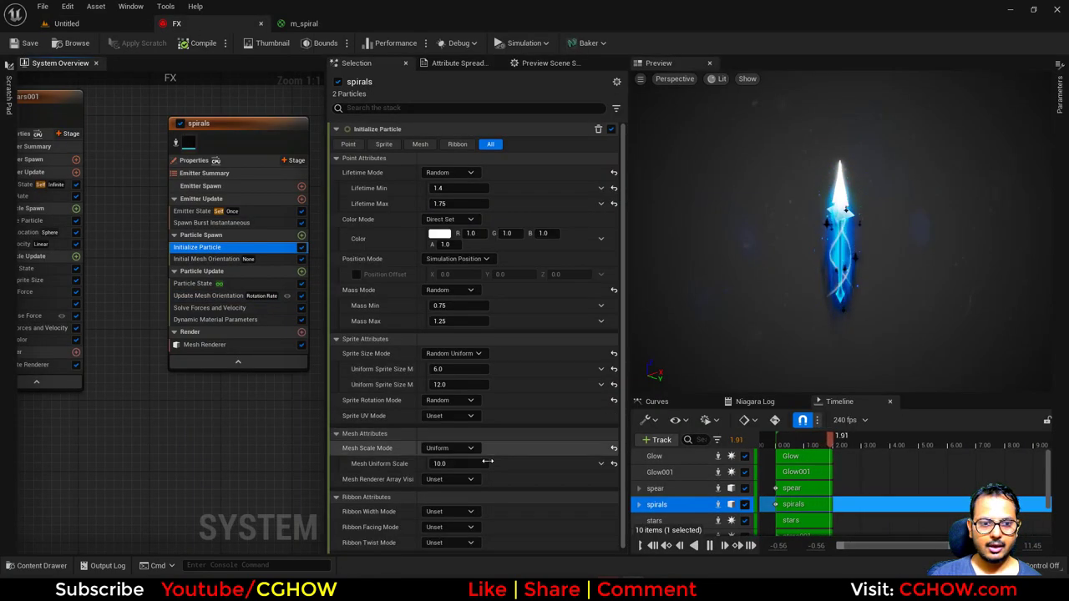
{"action": "left_click", "coordinate": [440, 451]}
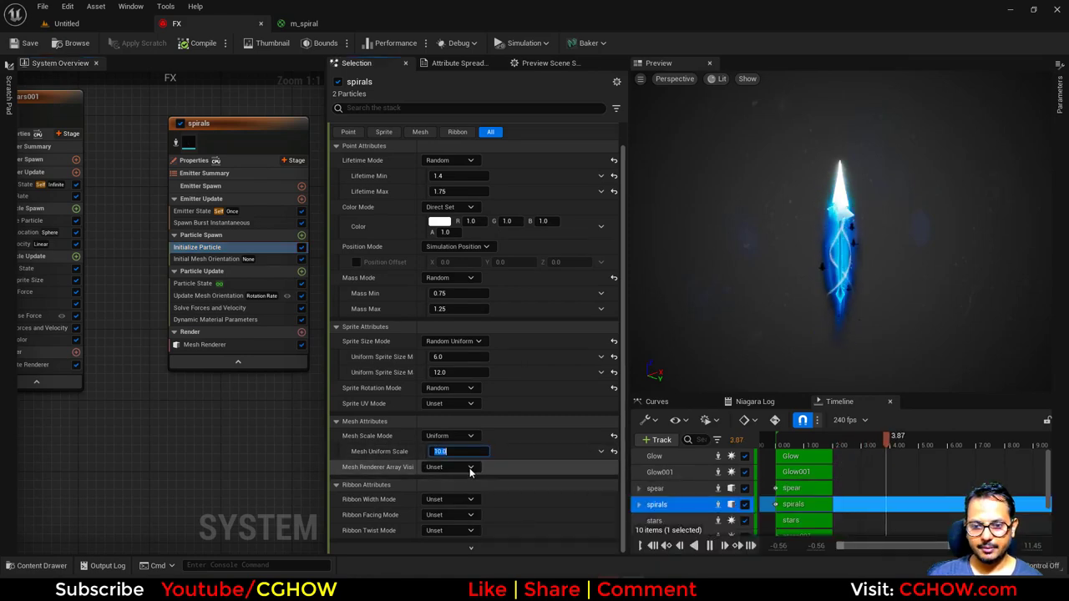
{"action": "type", "text": "15"}
{"action": "key", "text": "Return"}
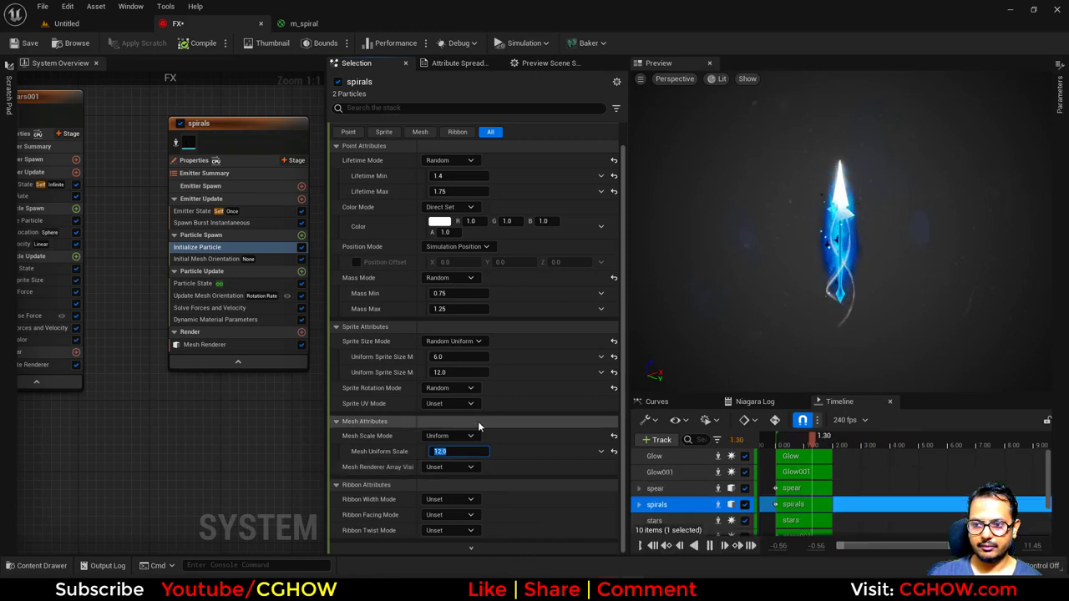
Step: Switch the spirals' Mesh Scale Mode to Non-Uniform and set the scale to X 15, Y 15, Z 12
{"action": "left_click", "coordinate": [465, 441]}
{"action": "left_click", "coordinate": [465, 438]}
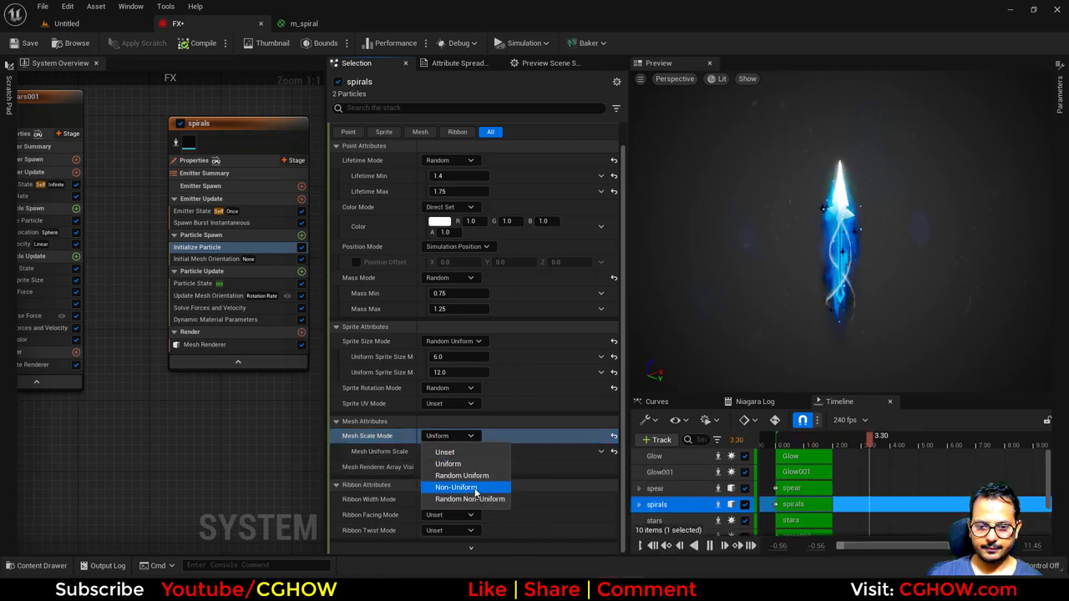
{"action": "left_click", "coordinate": [475, 491]}
{"action": "left_click", "coordinate": [560, 453]}
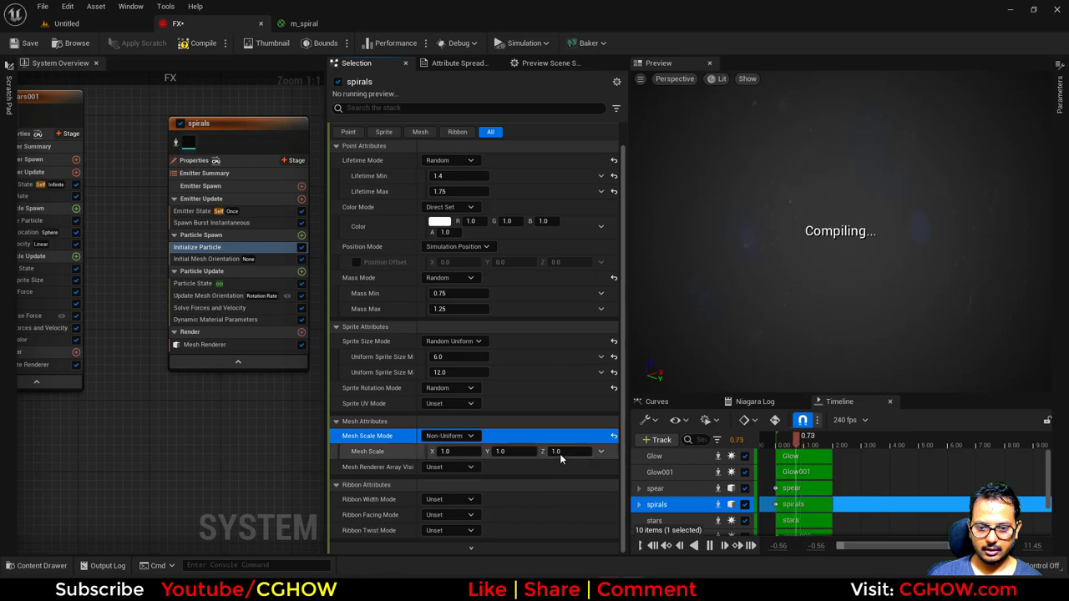
{"action": "left_click", "coordinate": [511, 452]}
{"action": "type", "text": "15"}
{"action": "left_click", "coordinate": [457, 452]}
{"action": "type", "text": "15"}
{"action": "key", "text": "Return"}
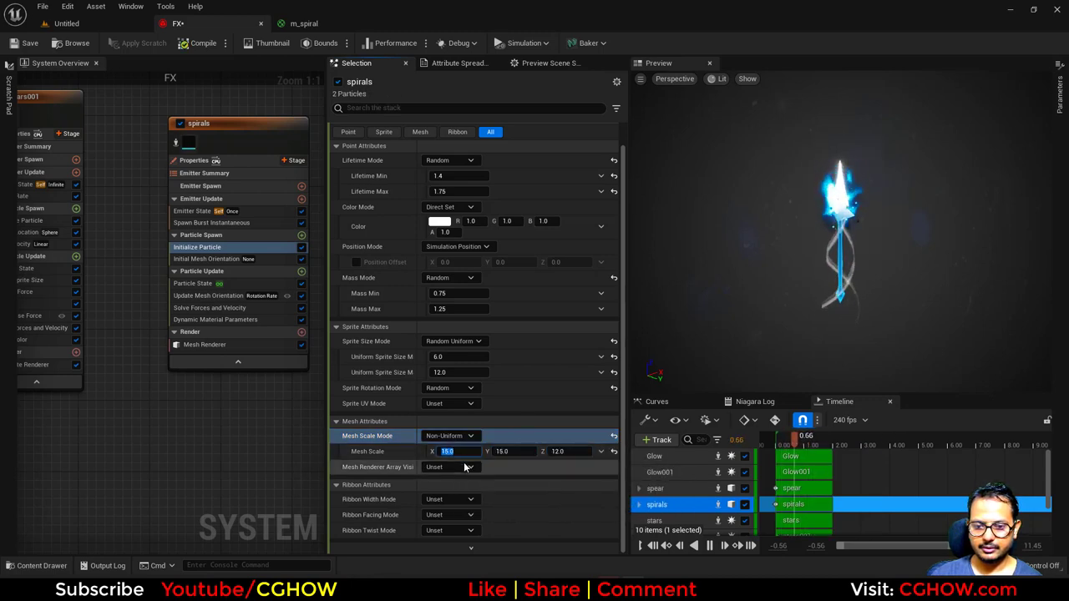
Step: Try wider spirals by setting the X and Y mesh scale to 20 and then to 50
{"action": "type", "text": "20"}
{"action": "left_click", "coordinate": [509, 454]}
{"action": "type", "text": "20"}
{"action": "key", "text": "Return"}
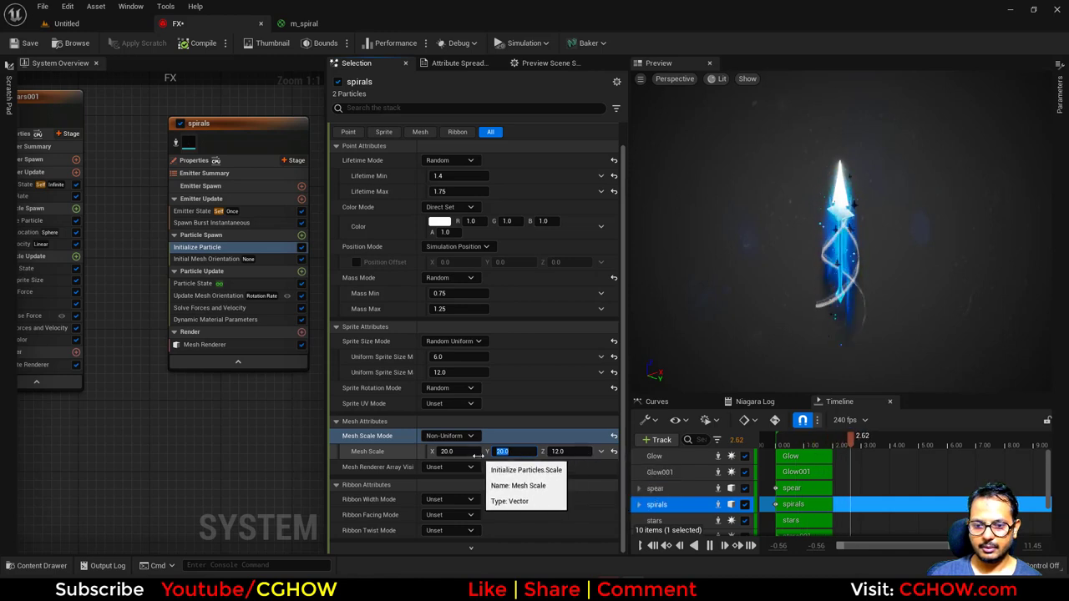
{"action": "type", "text": "50"}
{"action": "left_click", "coordinate": [471, 455]}
{"action": "type", "text": "50"}
{"action": "key", "text": "Return"}
Step: Lower the spirals' Z mesh scale to about 8.86 and set X and Y to 15
{"action": "left_click_drag", "start_coordinate": [566, 453], "coordinate": [539, 453]}
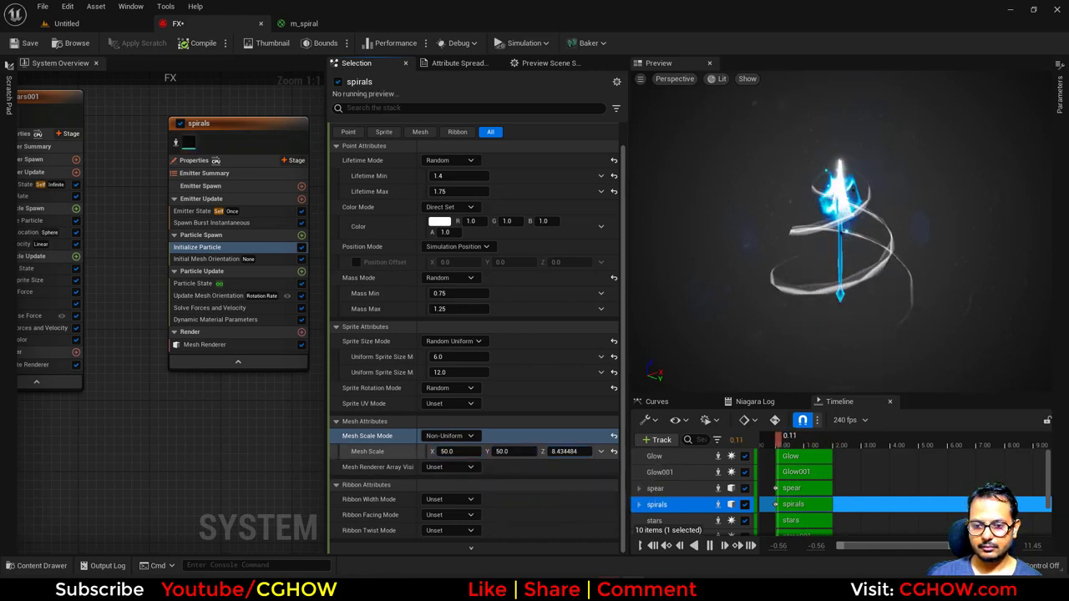
{"action": "left_click", "coordinate": [513, 454]}
{"action": "type", "text": "15"}
{"action": "left_click", "coordinate": [471, 456]}
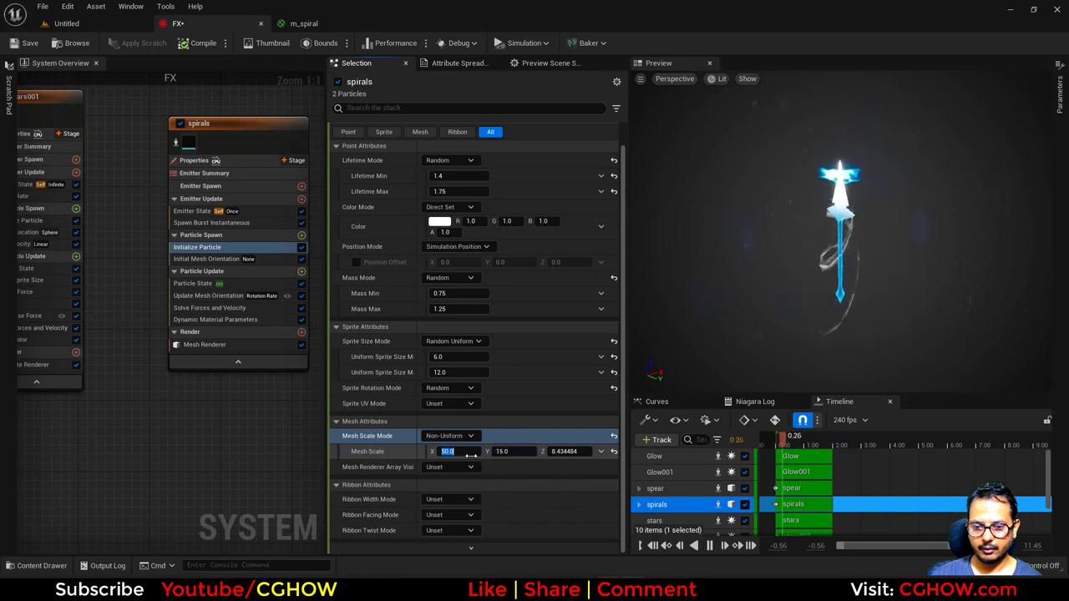
{"action": "type", "text": "15"}
{"action": "key", "text": "Return"}
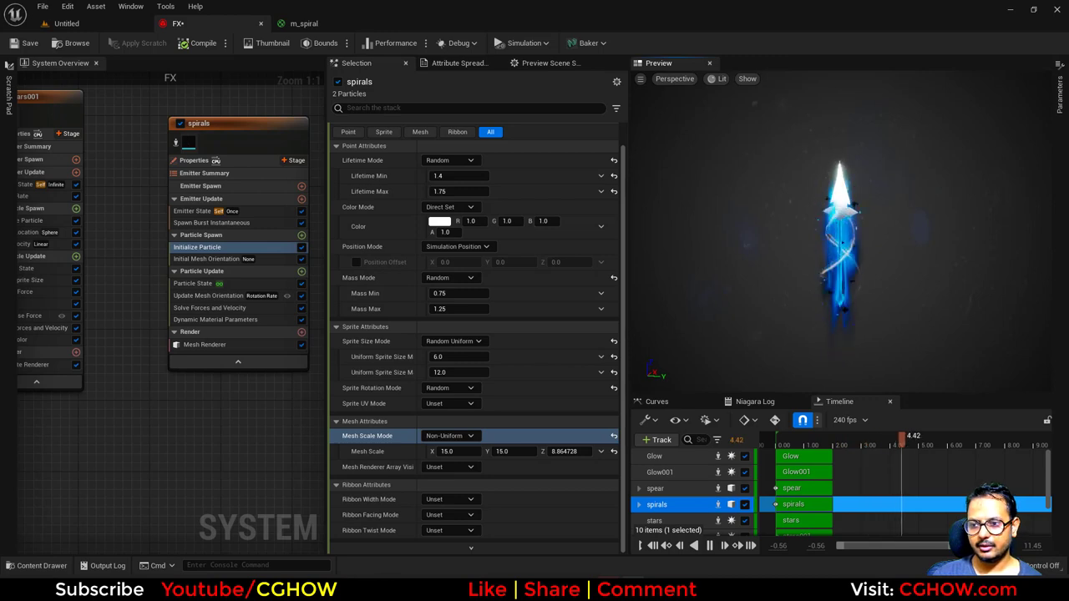
Step: Set the Rotation Rate in the spirals' Update Mesh Orientation module to -1
{"action": "left_click", "coordinate": [209, 296]}
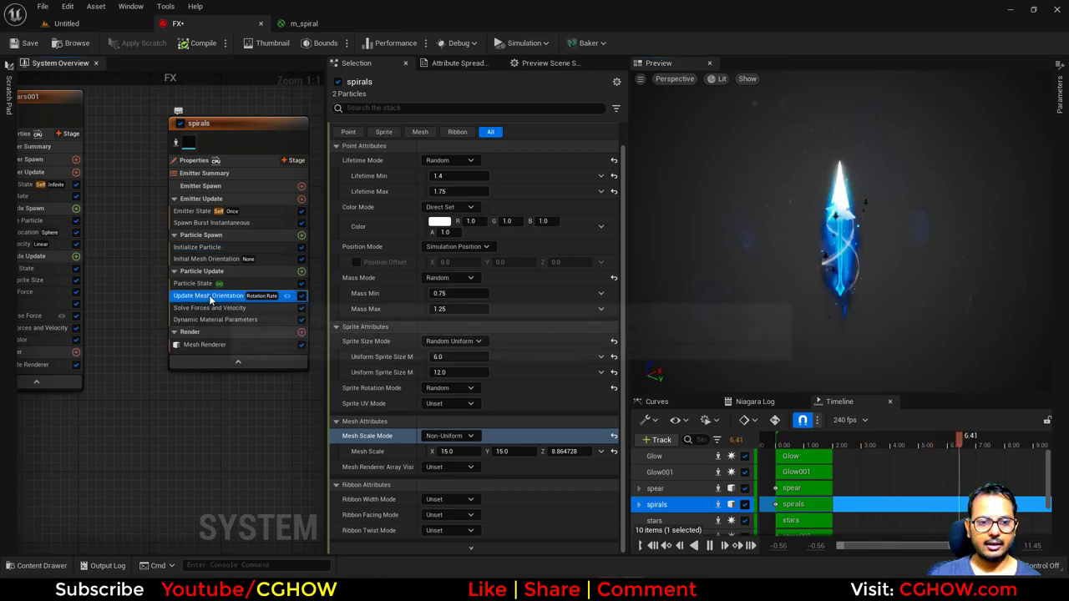
{"action": "left_click", "coordinate": [474, 180]}
{"action": "type", "text": "-1"}
{"action": "key", "text": "Return"}
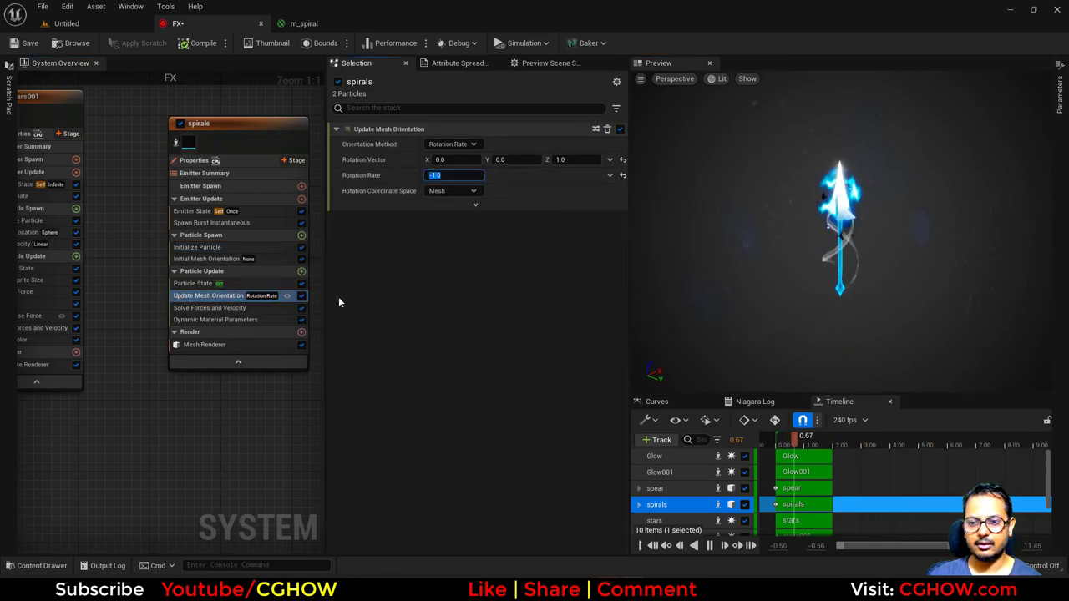
Step: In the m_spiral material, add a TexCoord node below the radial gradient, connect it to a green-channel component mask, and preview the mask
{"action": "left_click", "coordinate": [334, 23]}
{"action": "right_click_drag", "start_coordinate": [375, 246], "coordinate": [525, 149]}
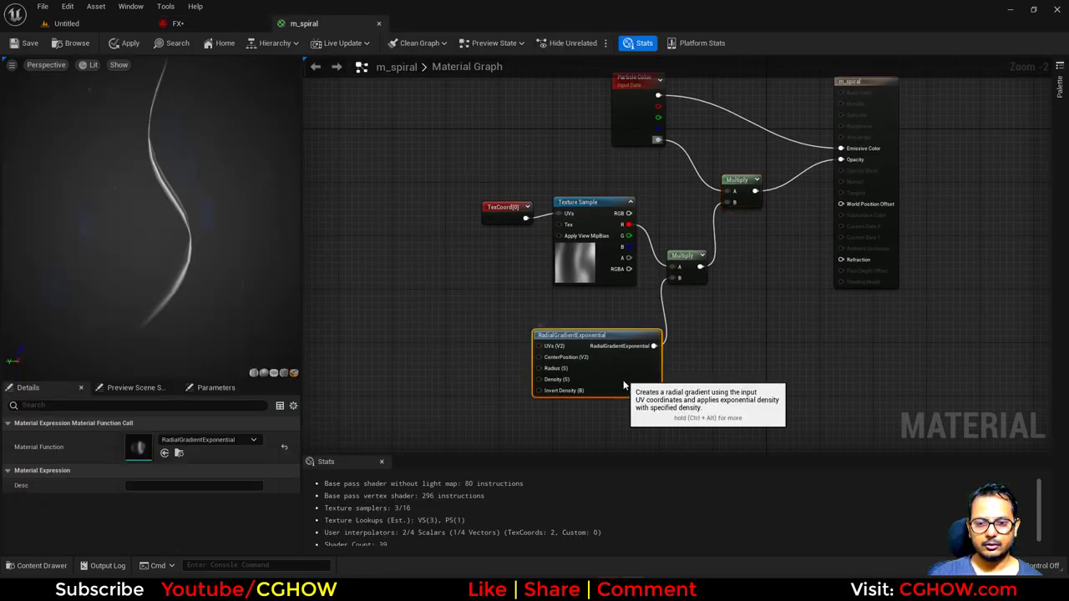
{"action": "left_click_drag", "start_coordinate": [582, 350], "coordinate": [572, 352]}
{"action": "right_click_drag", "start_coordinate": [652, 384], "coordinate": [633, 323]}
{"action": "key", "text": "u"}
{"action": "left_click", "coordinate": [504, 360]}
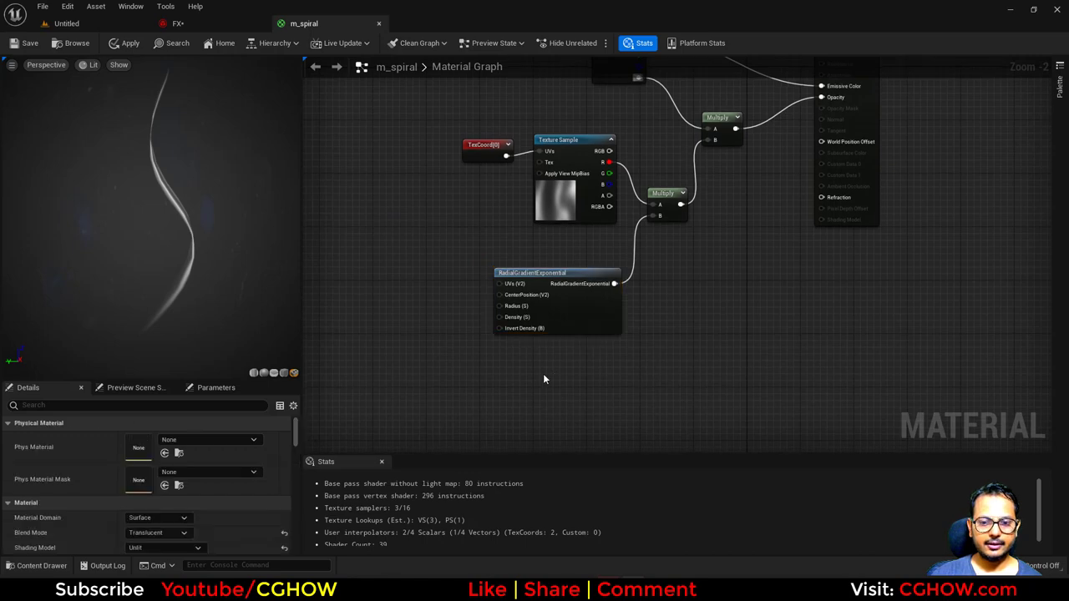
{"action": "key", "text": "shift+m"}
{"action": "left_click", "coordinate": [568, 369], "text": "shift"}
{"action": "left_click_drag", "start_coordinate": [546, 374], "coordinate": [572, 391]}
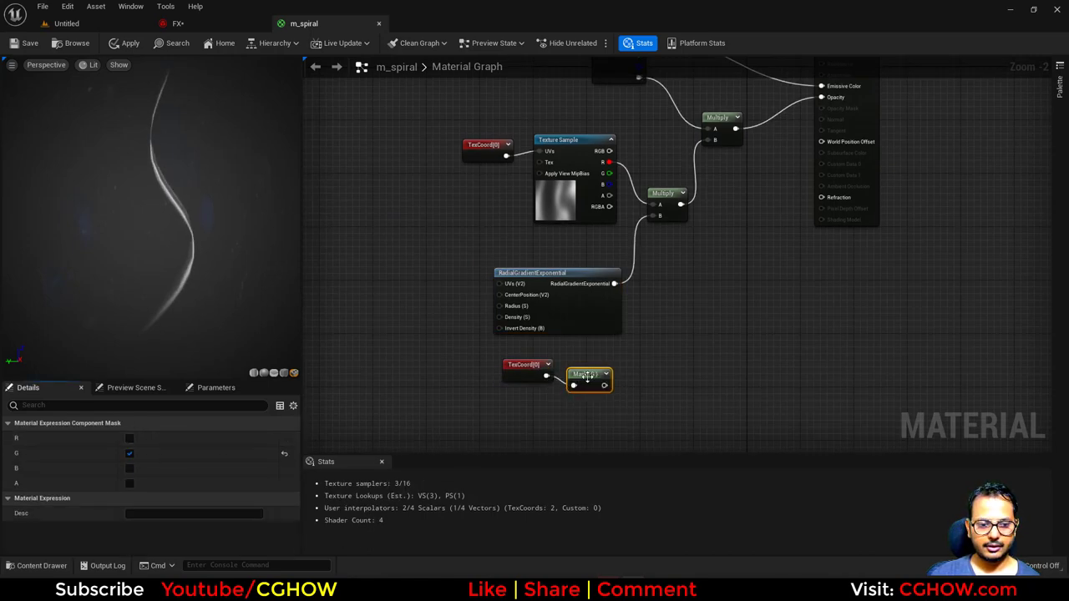
{"action": "key", "text": "space"}
{"action": "right_click_drag", "start_coordinate": [635, 381], "coordinate": [594, 368]}
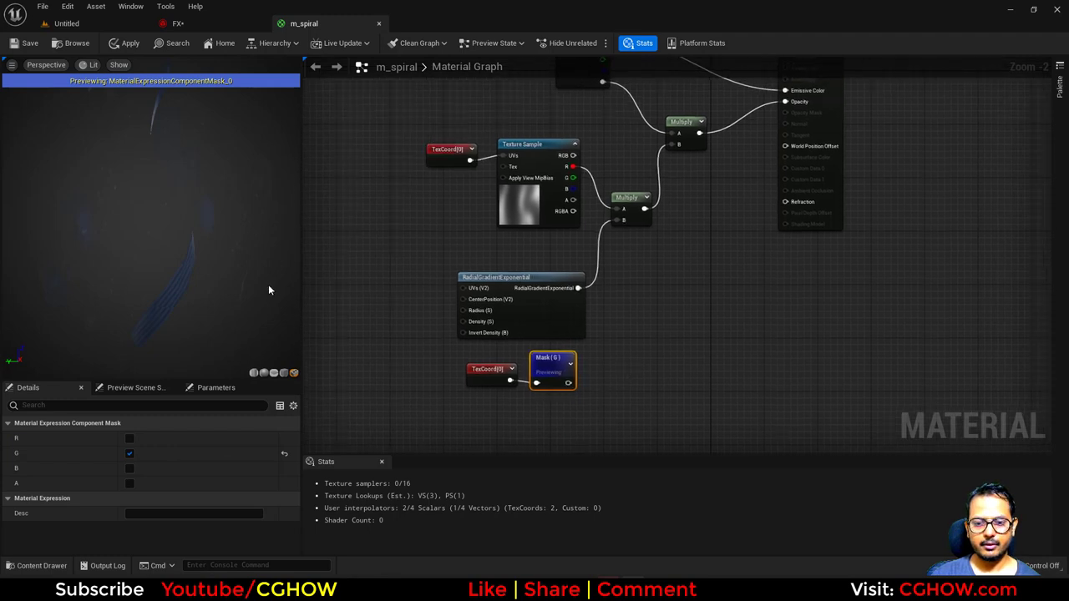
Step: Chain a One Minus node and a Power node after the green mask and preview the Power result
{"action": "left_click", "coordinate": [607, 368]}
{"action": "key", "text": "o"}
{"action": "left_click", "coordinate": [592, 360]}
{"action": "left_click_drag", "start_coordinate": [569, 383], "coordinate": [593, 384]}
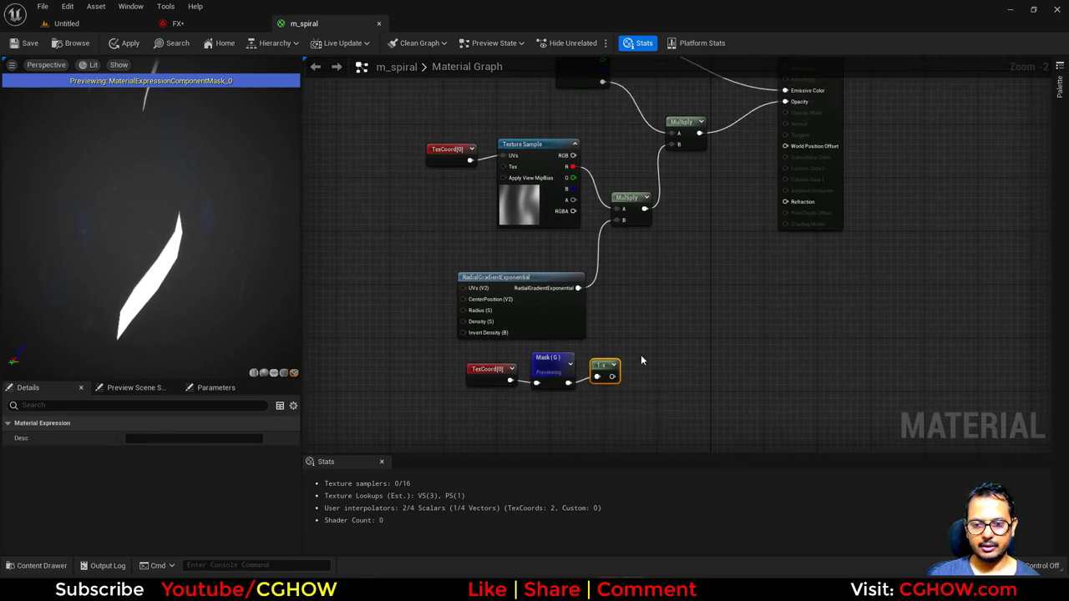
{"action": "left_click", "coordinate": [640, 359]}
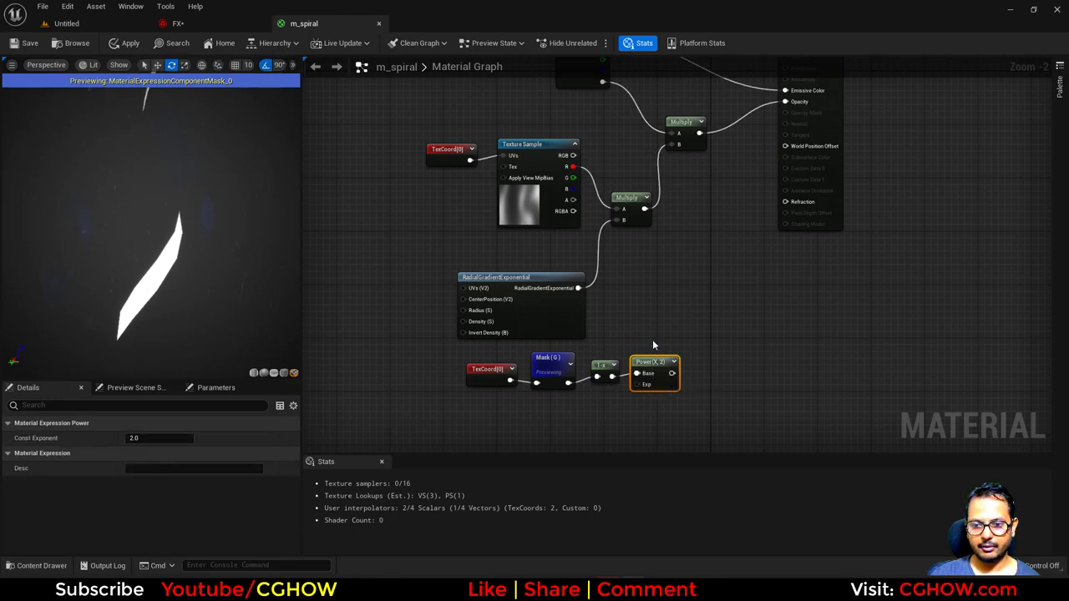
{"action": "key", "text": "space"}
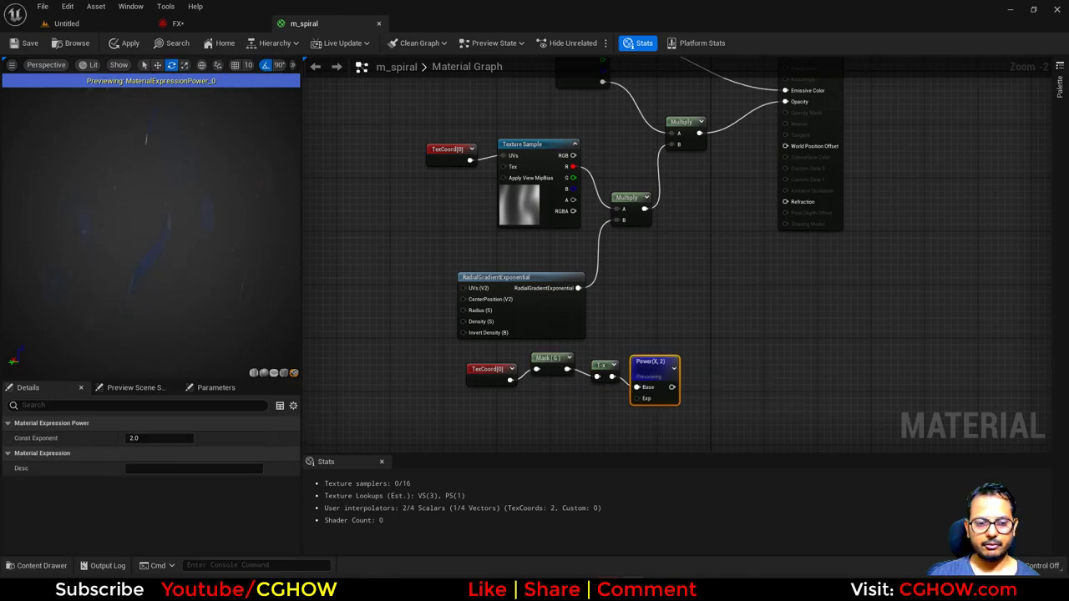
{"action": "right_click_drag", "start_coordinate": [678, 312], "coordinate": [649, 337]}
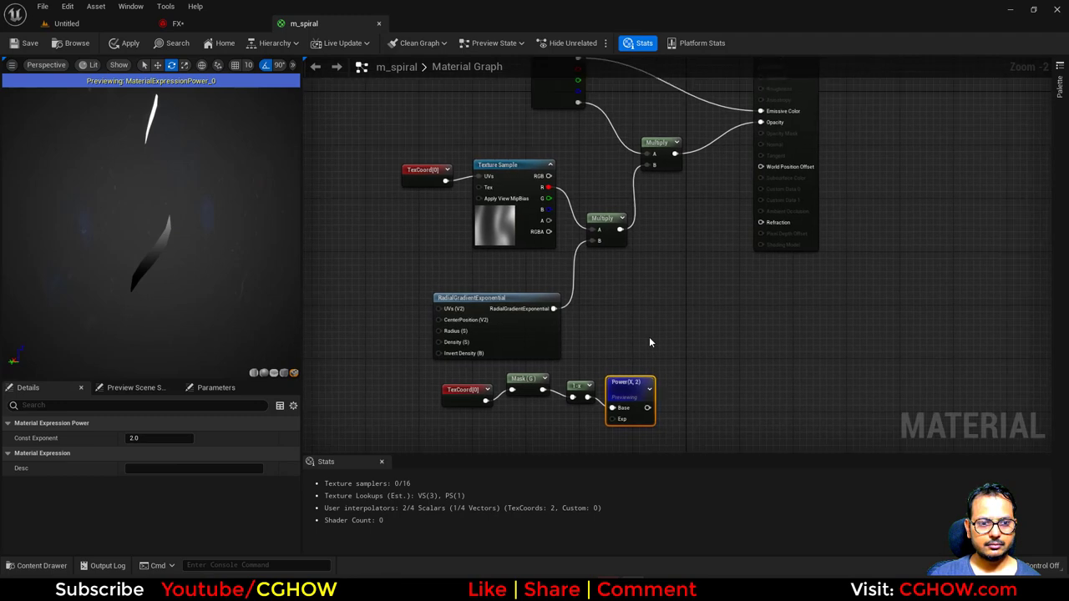
Step: Multiply the RadialGradientExponential output by the Power result and feed it into input B of the texture's Multiply node
{"action": "left_click", "coordinate": [647, 331]}
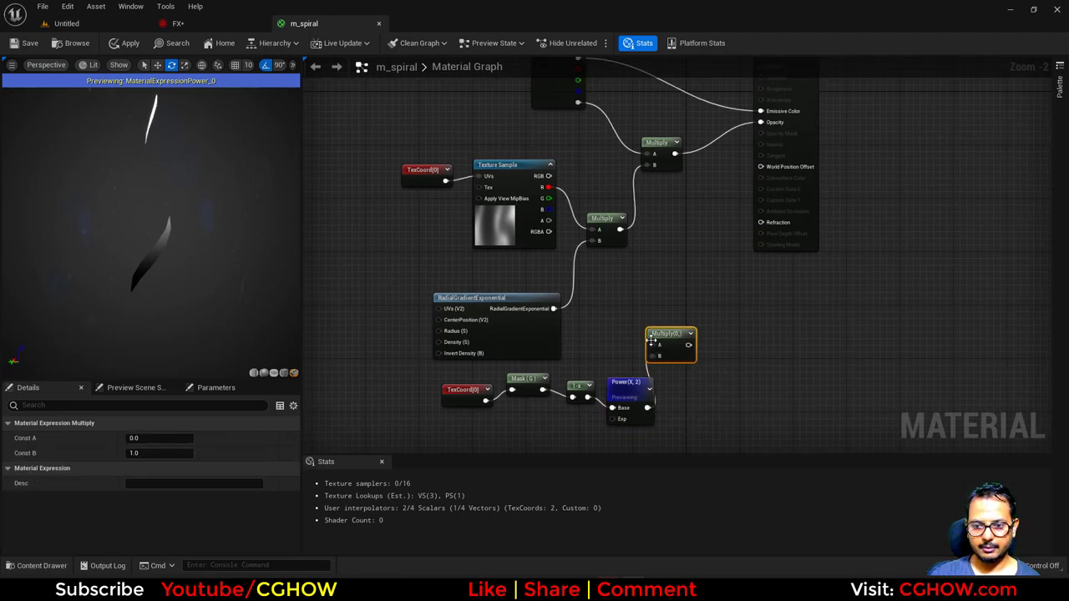
{"action": "left_click_drag", "start_coordinate": [689, 345], "coordinate": [599, 241]}
Step: Set the Power node's Const Exponent to 3, save the m_spiral material, and return to the FX system
{"action": "left_click", "coordinate": [640, 420]}
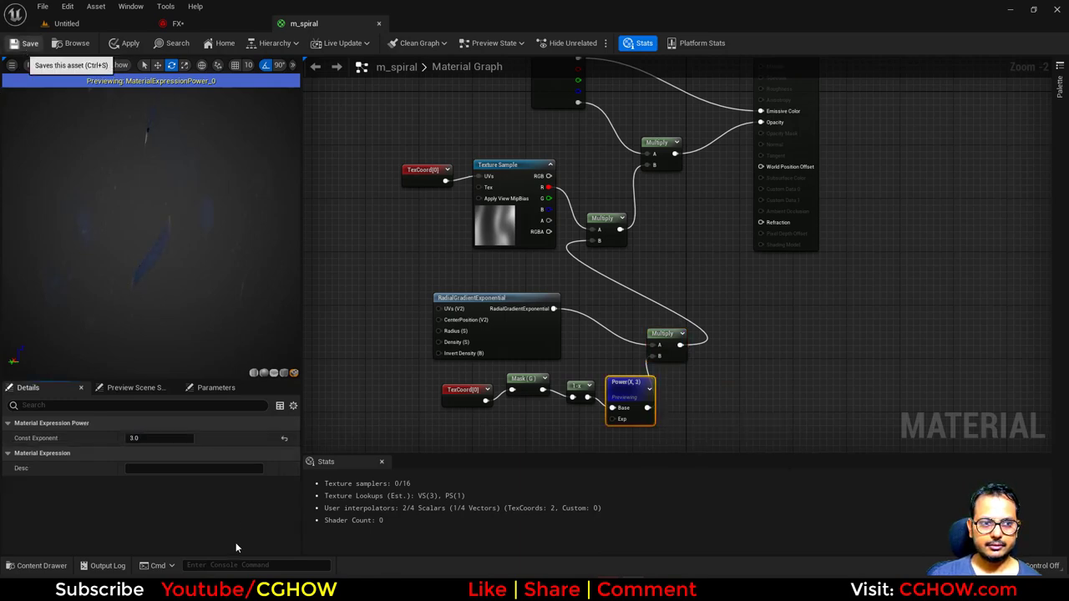
{"action": "key", "text": "ctrl+s"}
{"action": "left_click", "coordinate": [178, 24]}
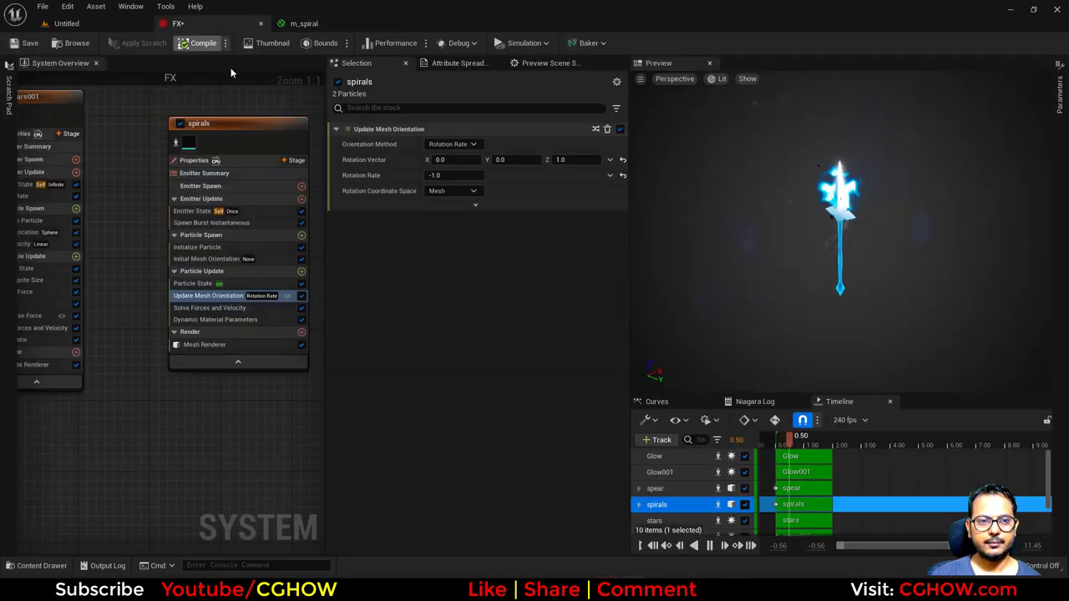
Step: Set the alpha of the spirals' particle color in Initialize Particle, trying 5 before settling on 2
{"action": "right_click_drag", "start_coordinate": [699, 289], "coordinate": [710, 351]}
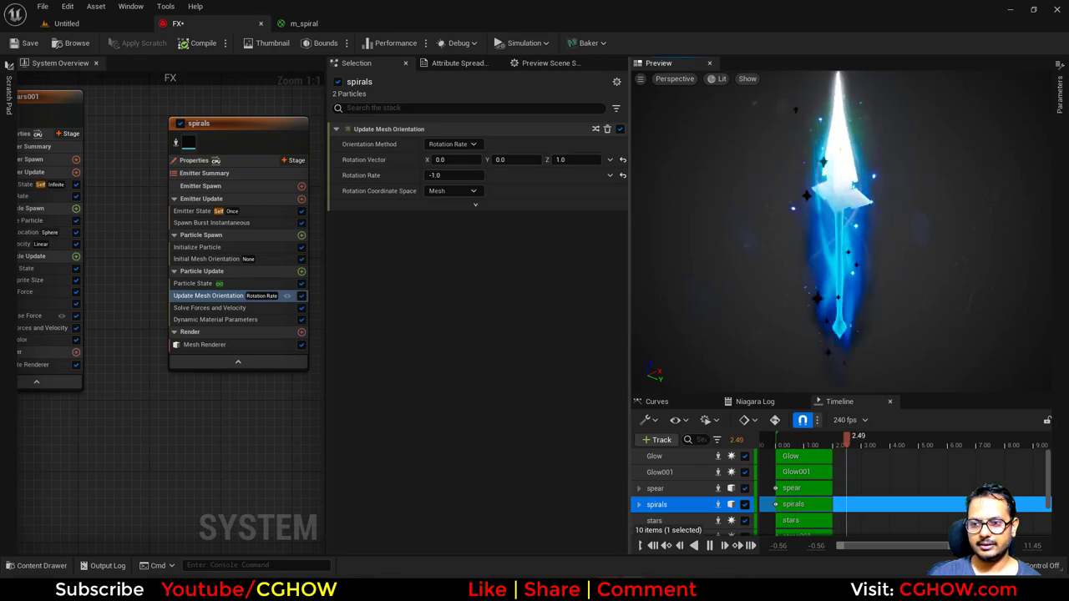
{"action": "left_click", "coordinate": [220, 249]}
{"action": "key", "text": "Return"}
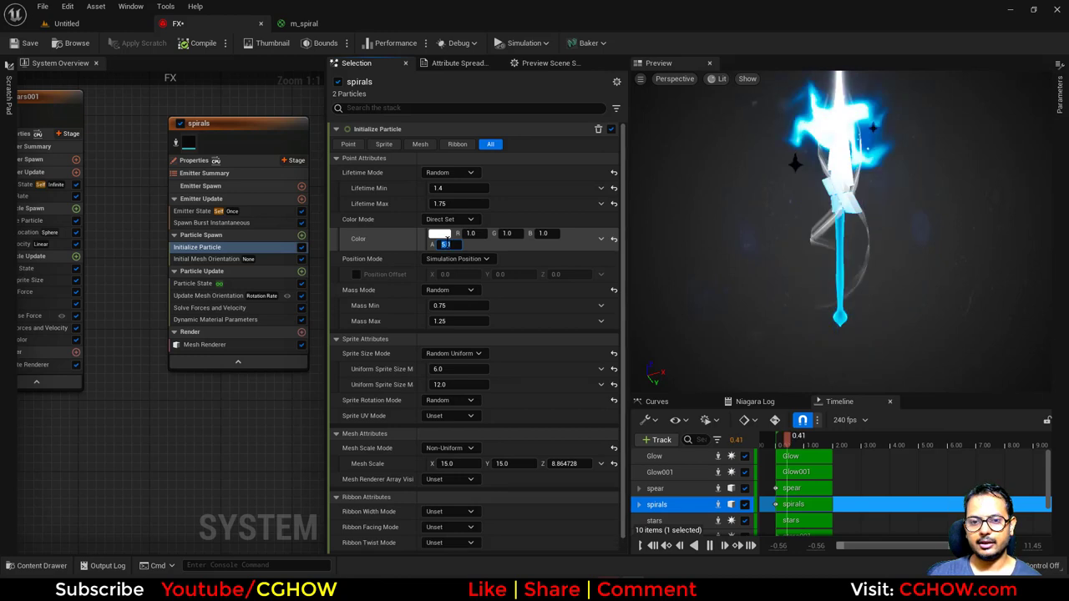
{"action": "type", "text": "2"}
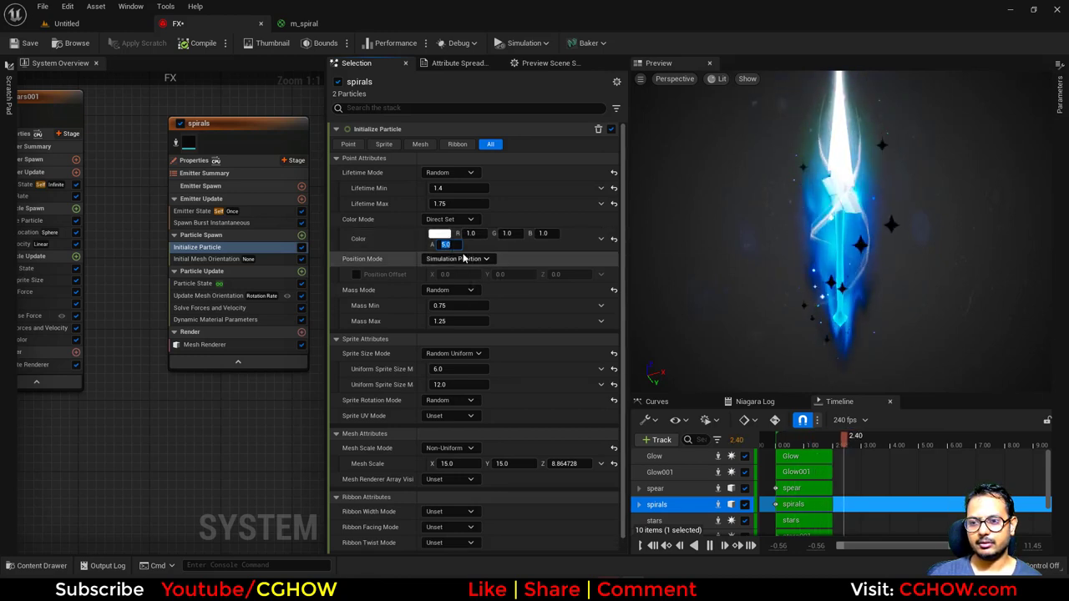
{"action": "key", "text": "Return"}
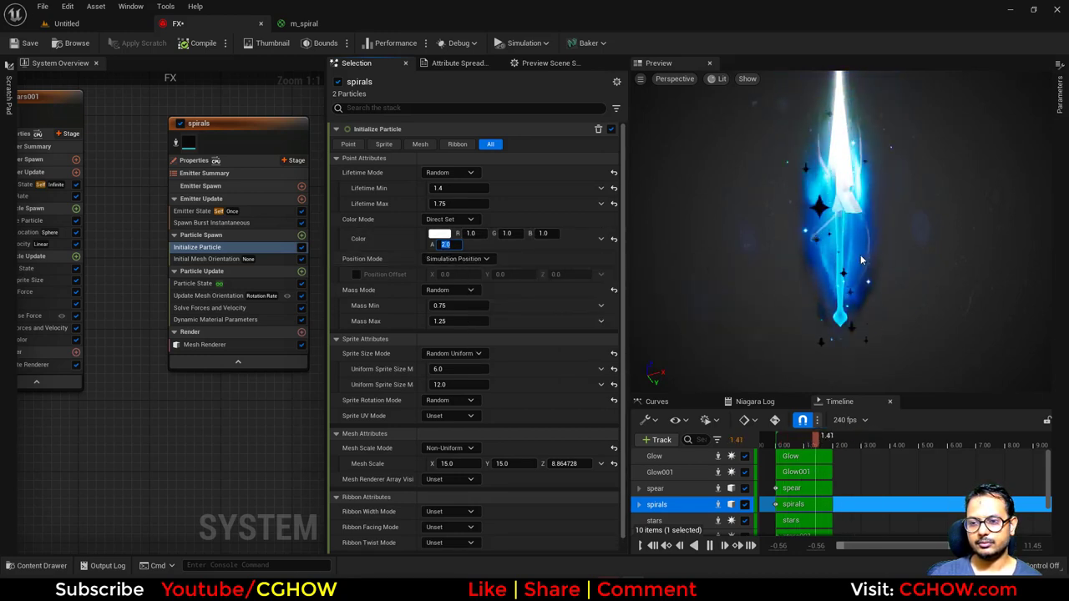
Step: Undock the effect preview into its own enlarged window to inspect the spear with its spirals
{"action": "left_click_drag", "start_coordinate": [903, 269], "coordinate": [994, 270]}
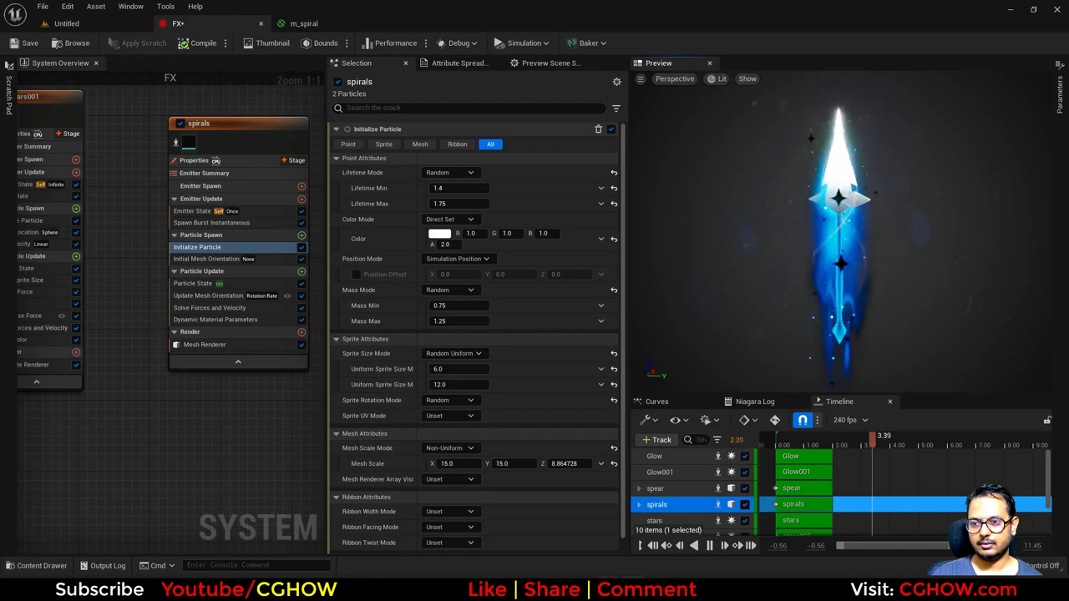
{"action": "left_click_drag", "start_coordinate": [658, 63], "coordinate": [828, 160]}
{"action": "double_click", "coordinate": [828, 162]}
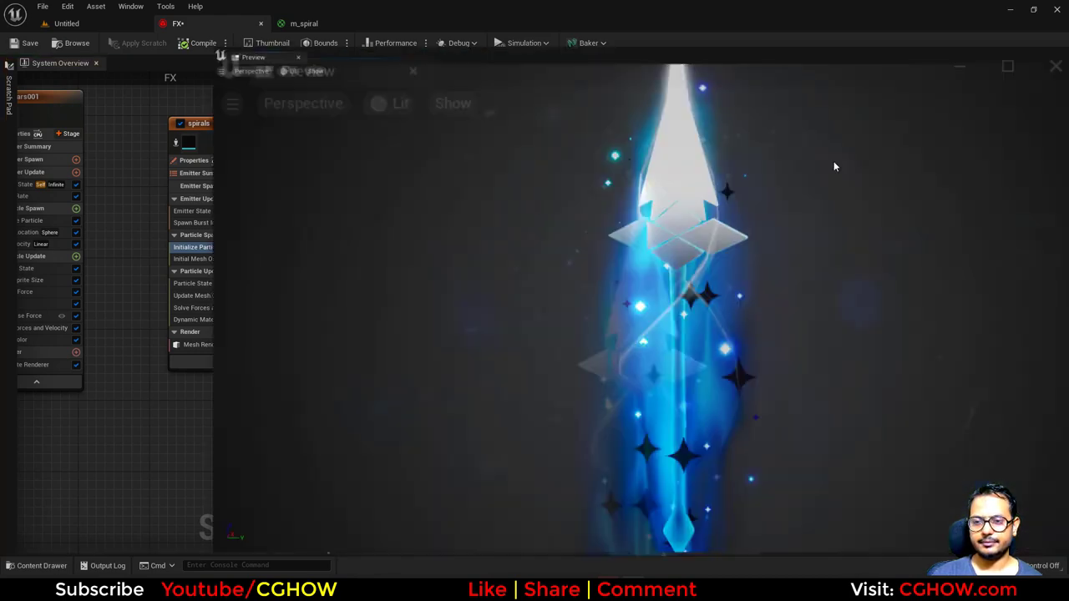